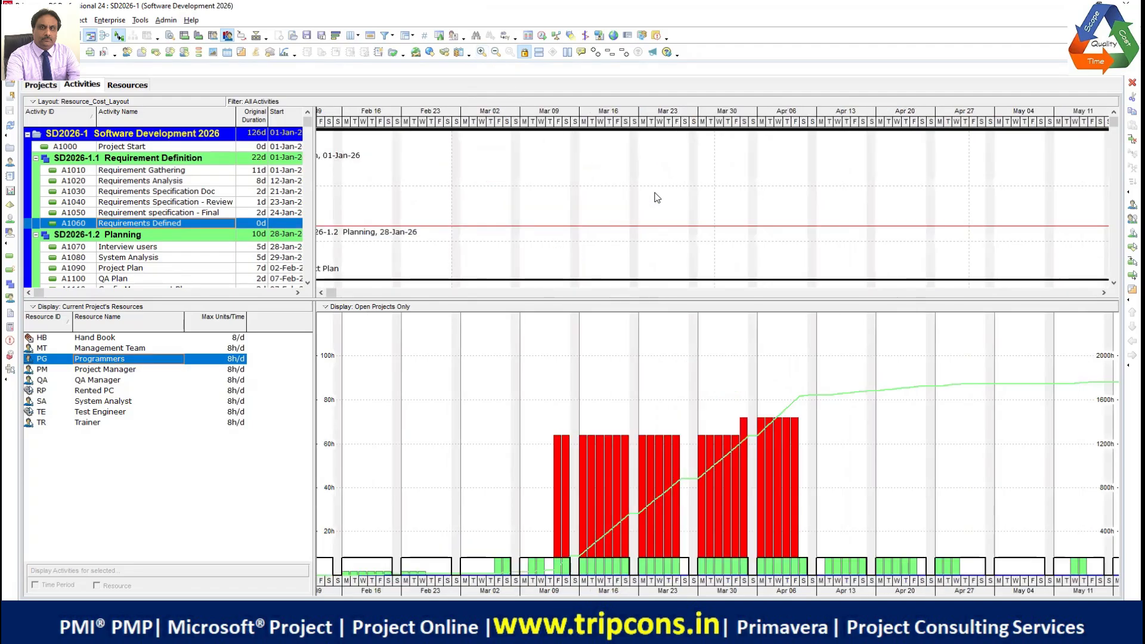
Step: Show the resource usage spreadsheet for Programmers and widen the timescale to examine the daily hours in March and early April
{"action": "left_click_drag", "start_coordinate": [624, 114], "coordinate": [689, 112]}
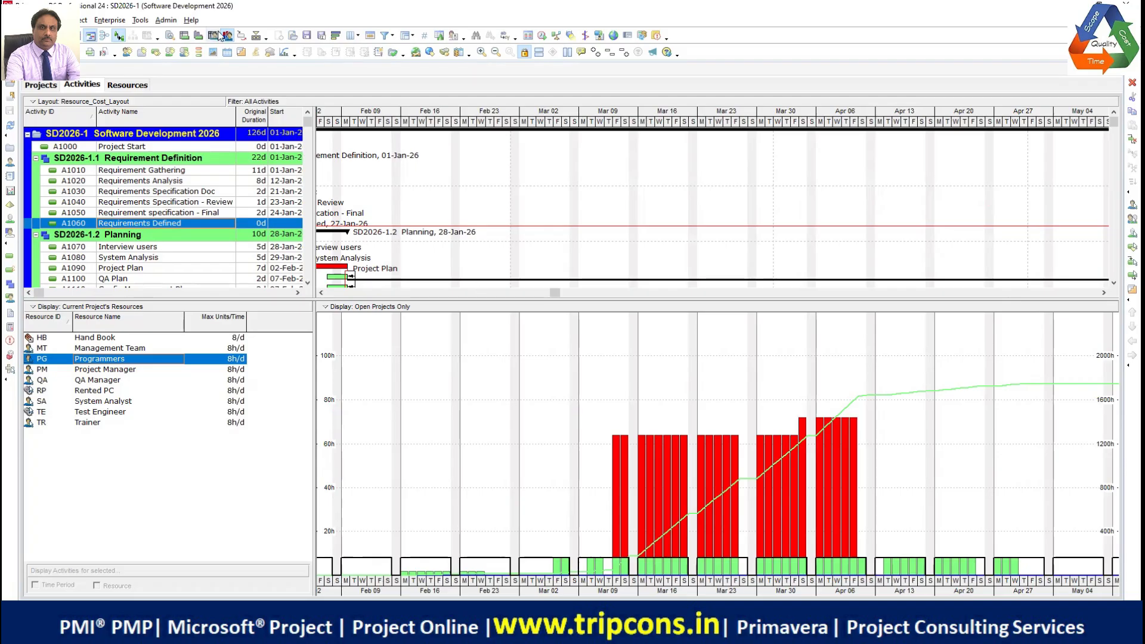
{"action": "left_click", "coordinate": [337, 155]}
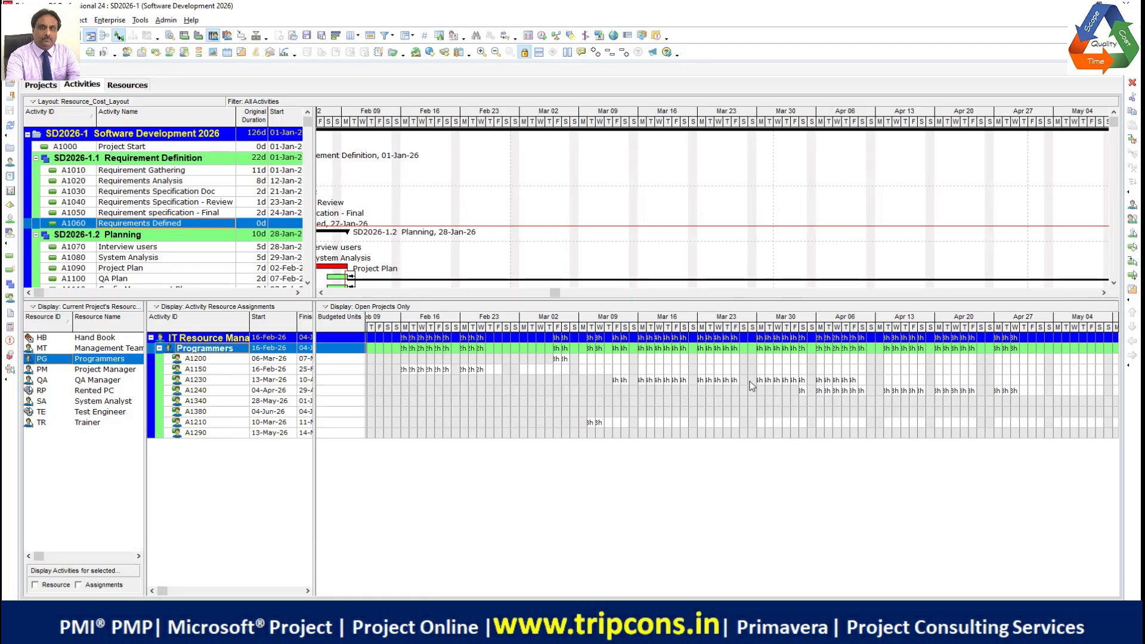
{"action": "left_click_drag", "start_coordinate": [739, 328], "coordinate": [688, 320]}
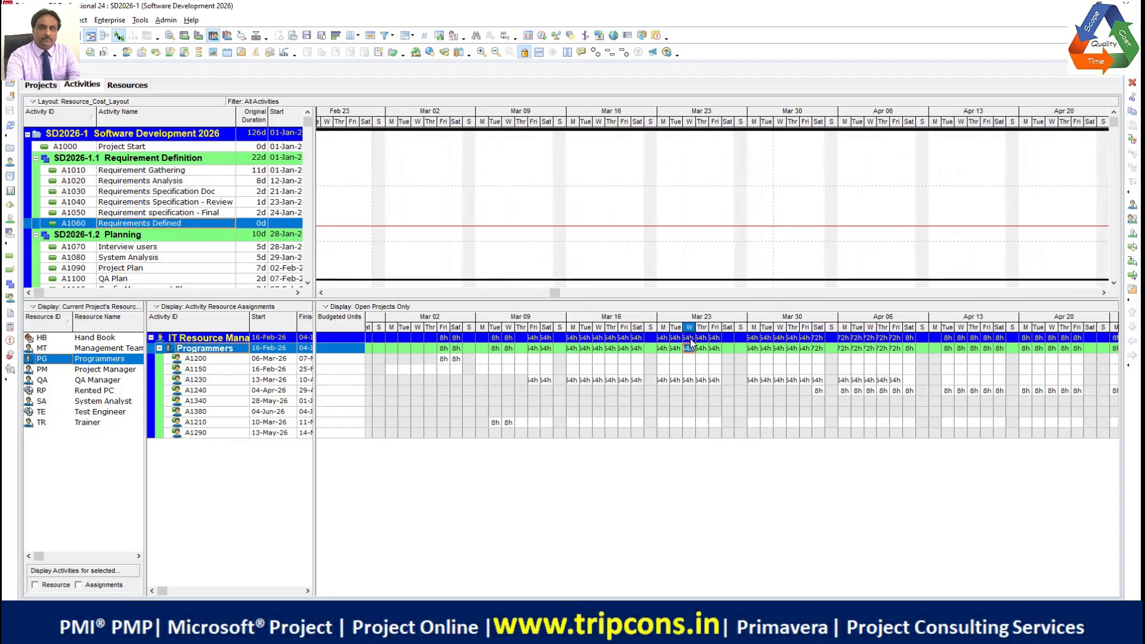
{"action": "left_click", "coordinate": [694, 339]}
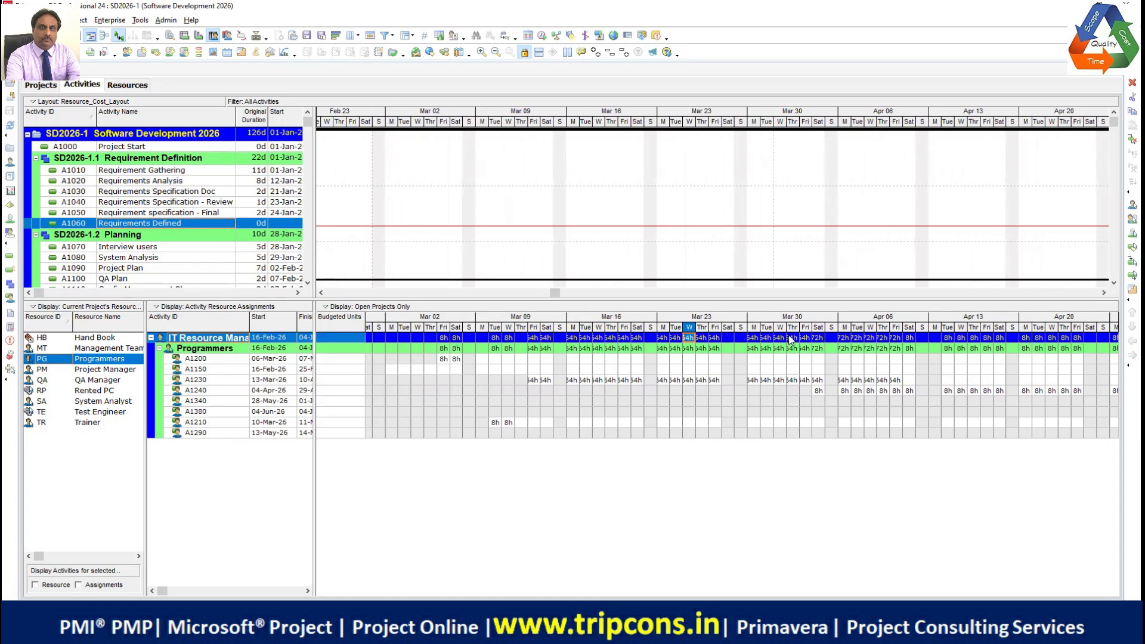
{"action": "left_click_drag", "start_coordinate": [810, 328], "coordinate": [840, 329]}
{"action": "left_click_drag", "start_coordinate": [853, 329], "coordinate": [804, 307]}
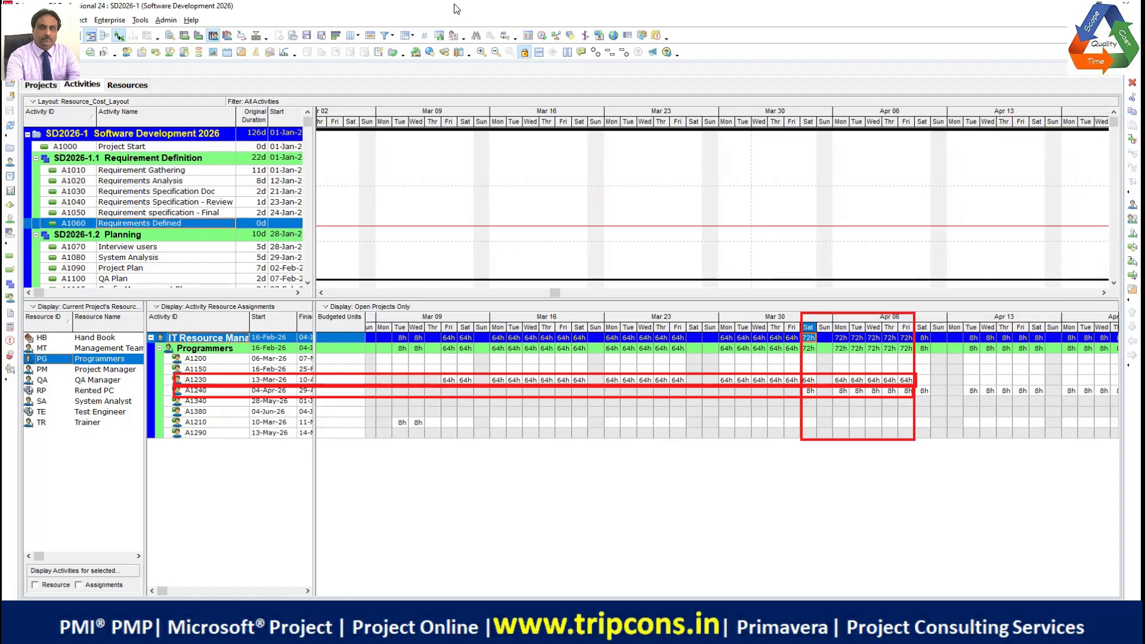
Step: Find the Programming phase in the activity table and select the Coding activity A1230
{"action": "left_click", "coordinate": [308, 284]}
{"action": "left_click", "coordinate": [308, 284]}
{"action": "left_click", "coordinate": [308, 284]}
{"action": "left_click", "coordinate": [308, 284]}
{"action": "left_click", "coordinate": [308, 284]}
{"action": "scroll", "coordinate": [200, 243], "scroll_direction": "down", "scroll_amount": 1}
{"action": "scroll", "coordinate": [200, 243], "scroll_direction": "down", "scroll_amount": 6}
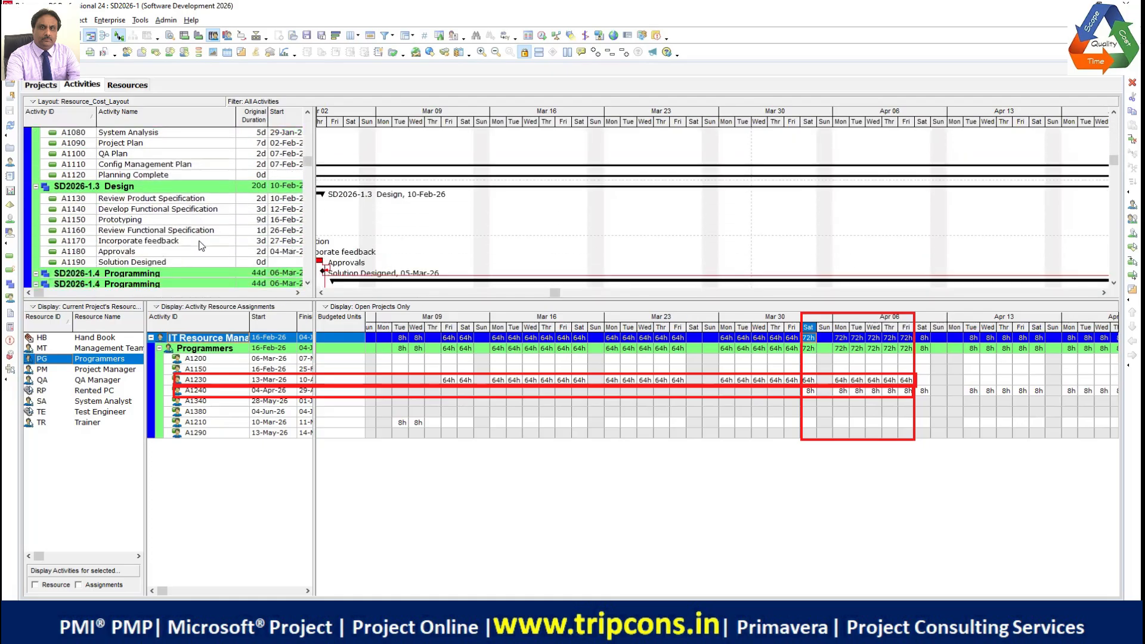
{"action": "scroll", "coordinate": [198, 248], "scroll_direction": "down", "scroll_amount": 2}
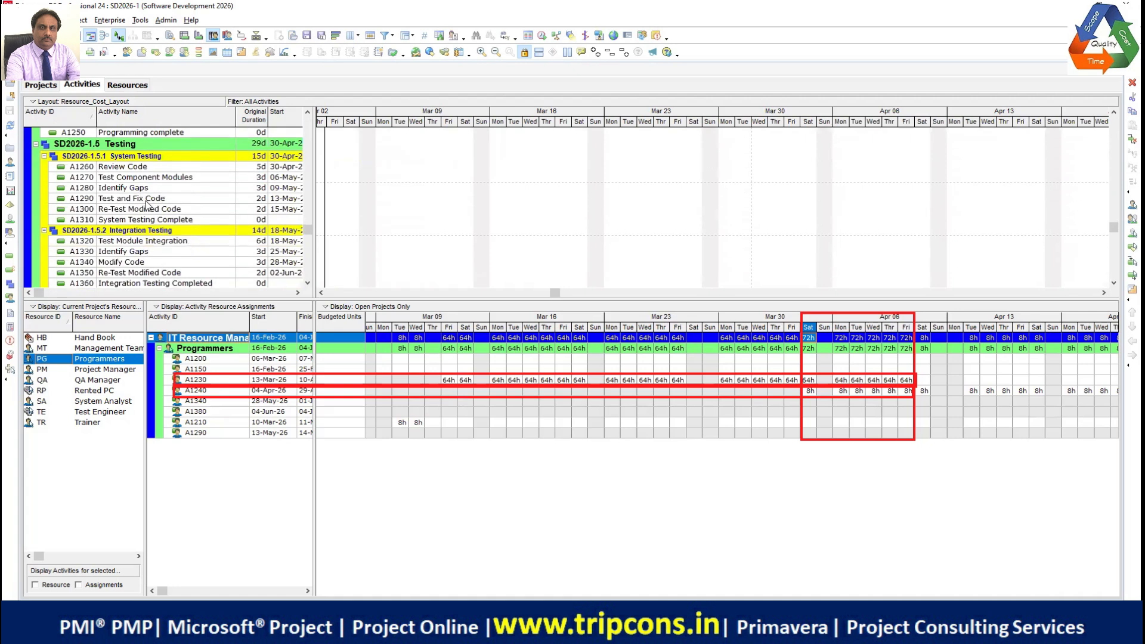
{"action": "scroll", "coordinate": [152, 246], "scroll_direction": "up", "scroll_amount": 1}
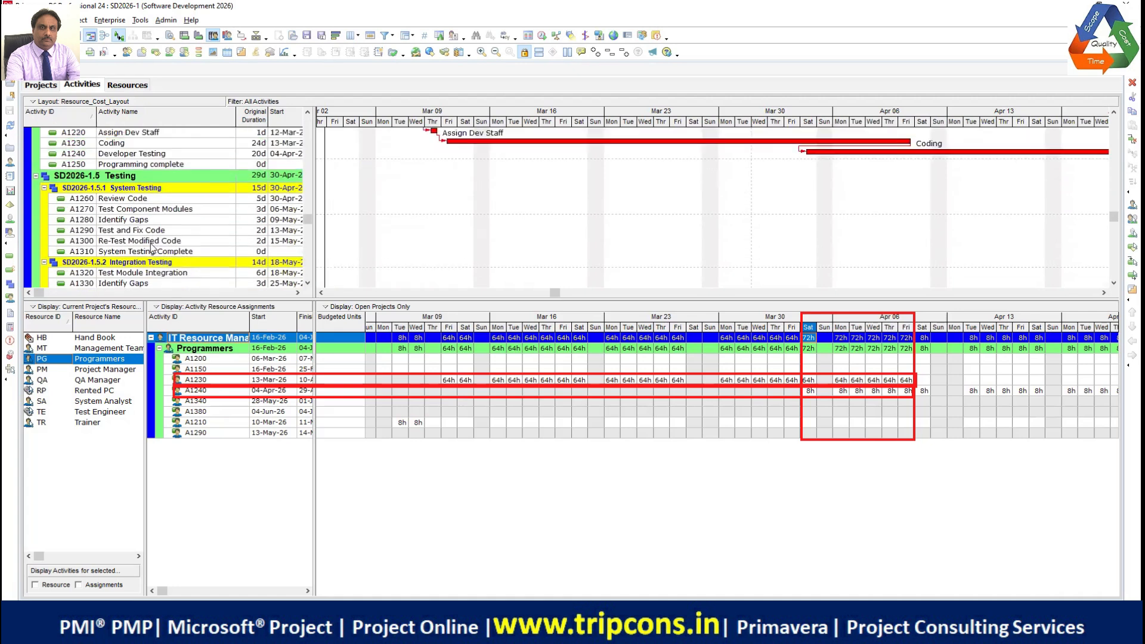
{"action": "scroll", "coordinate": [152, 246], "scroll_direction": "up", "scroll_amount": 1}
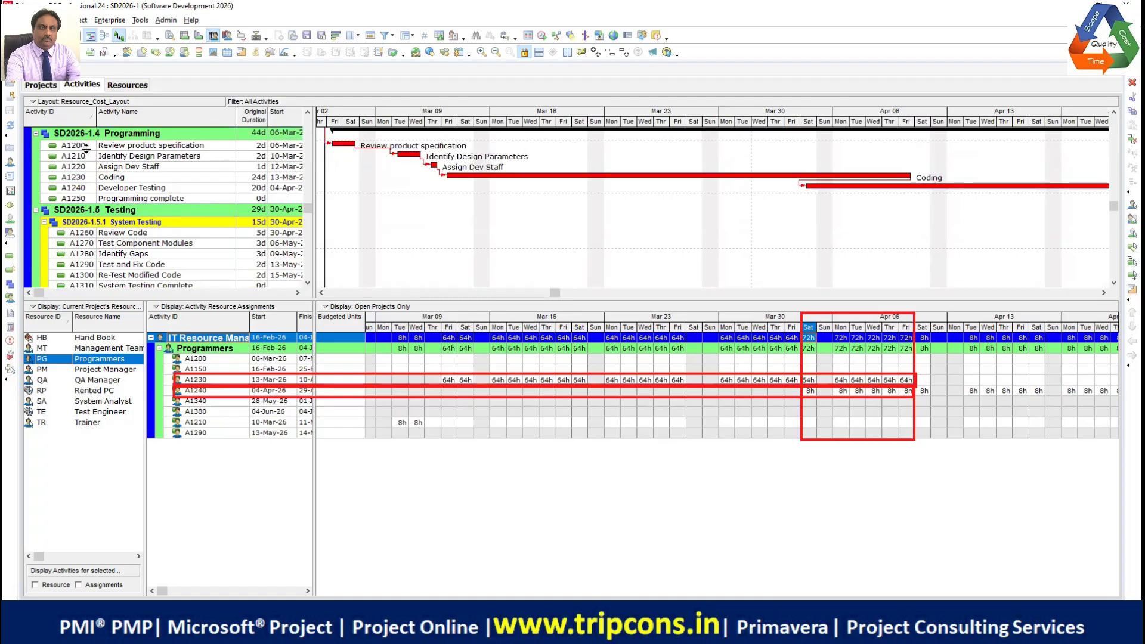
{"action": "left_click", "coordinate": [146, 177]}
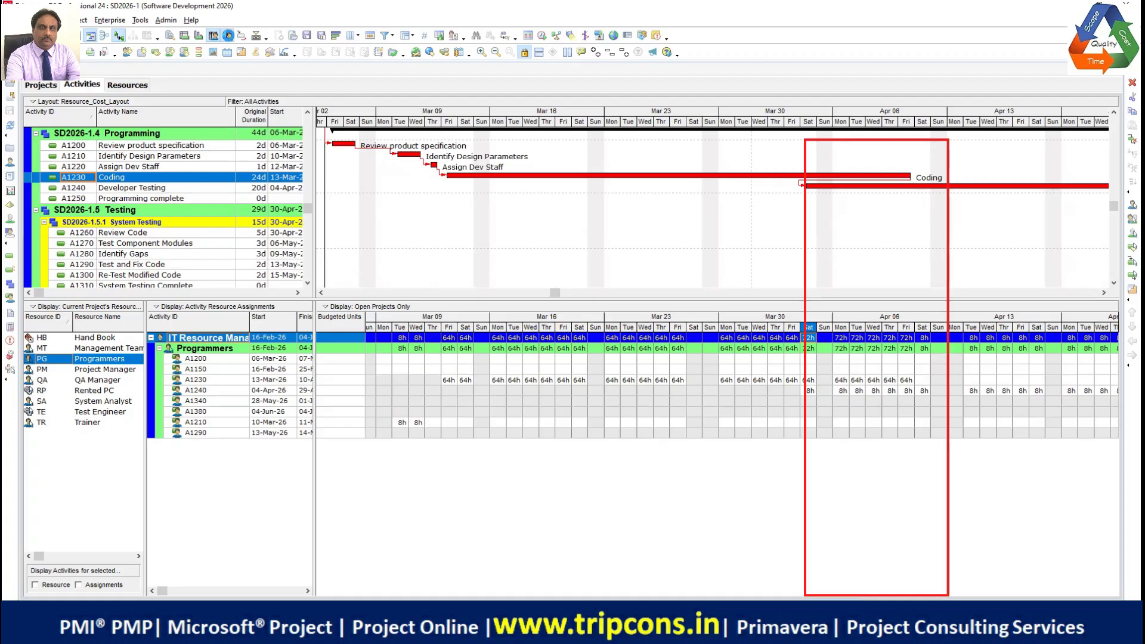
Step: Compare the Programmers' early-April overload in the resource usage profile and the spreadsheet, finishing on the profile
{"action": "left_click", "coordinate": [228, 35]}
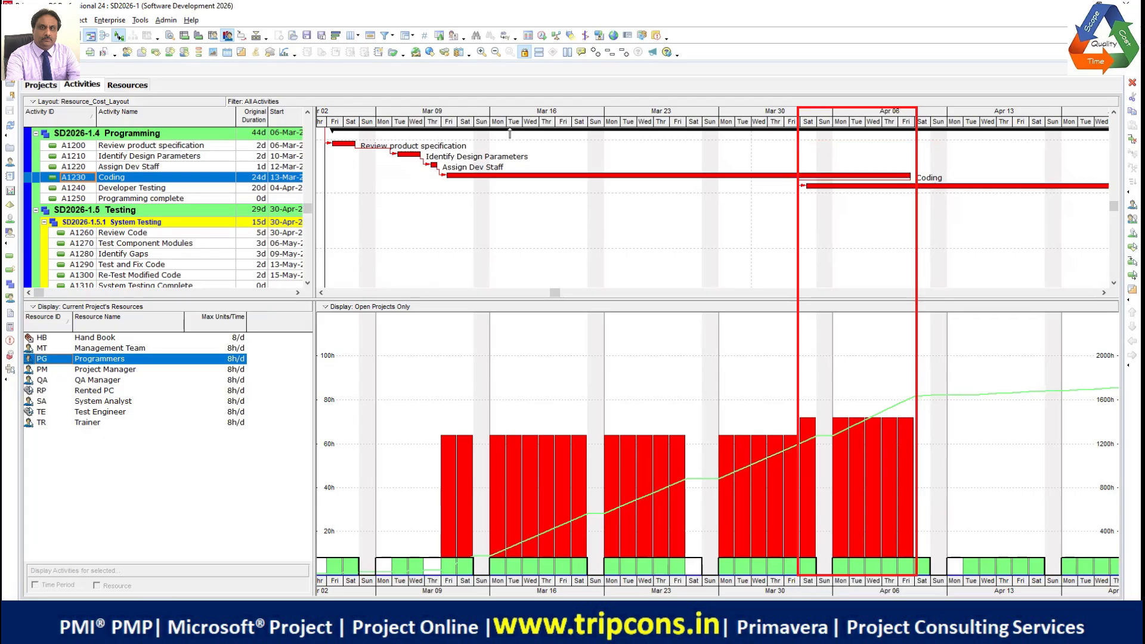
{"action": "left_click", "coordinate": [213, 36]}
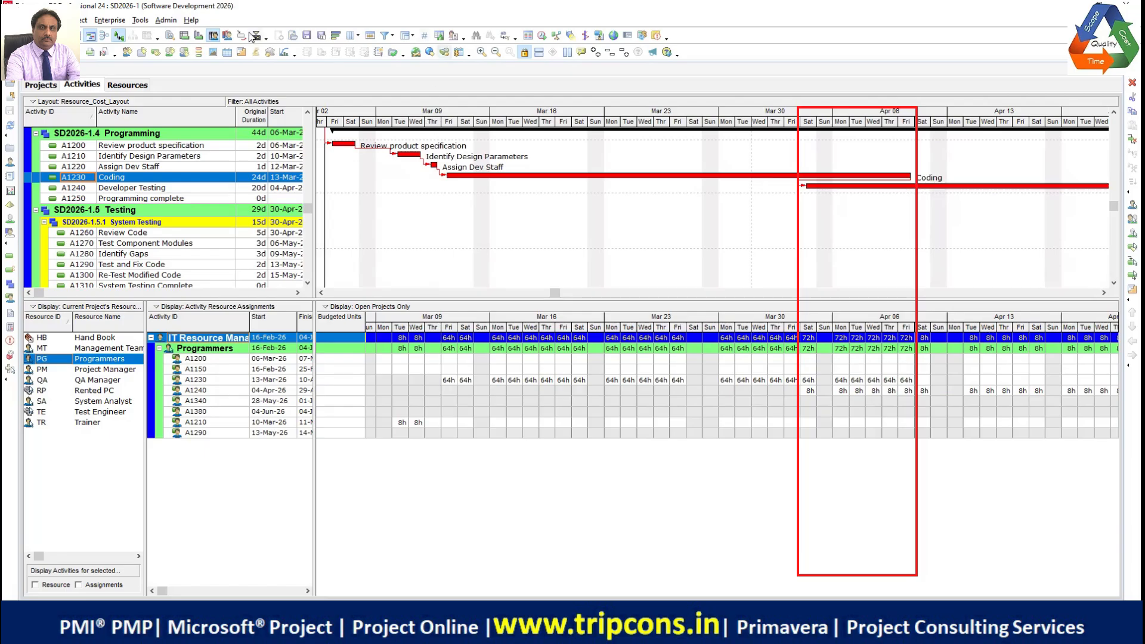
{"action": "left_click", "coordinate": [227, 35]}
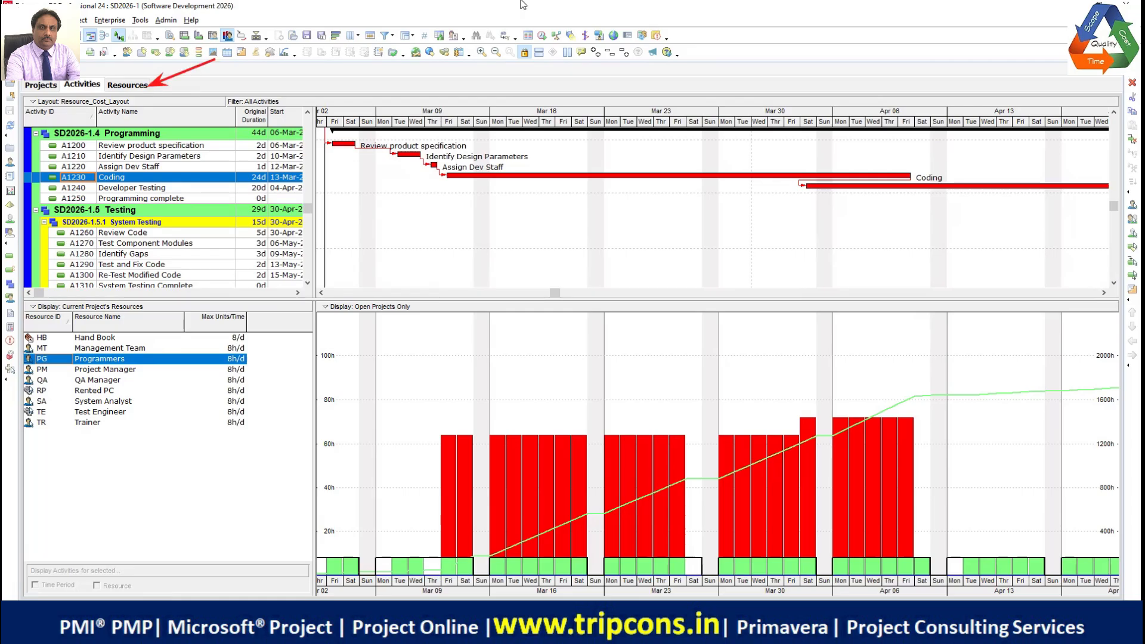
Step: Set the Programmers resource's Max Units/Time to 80 h/d in its units and prices details
{"action": "left_click", "coordinate": [119, 85]}
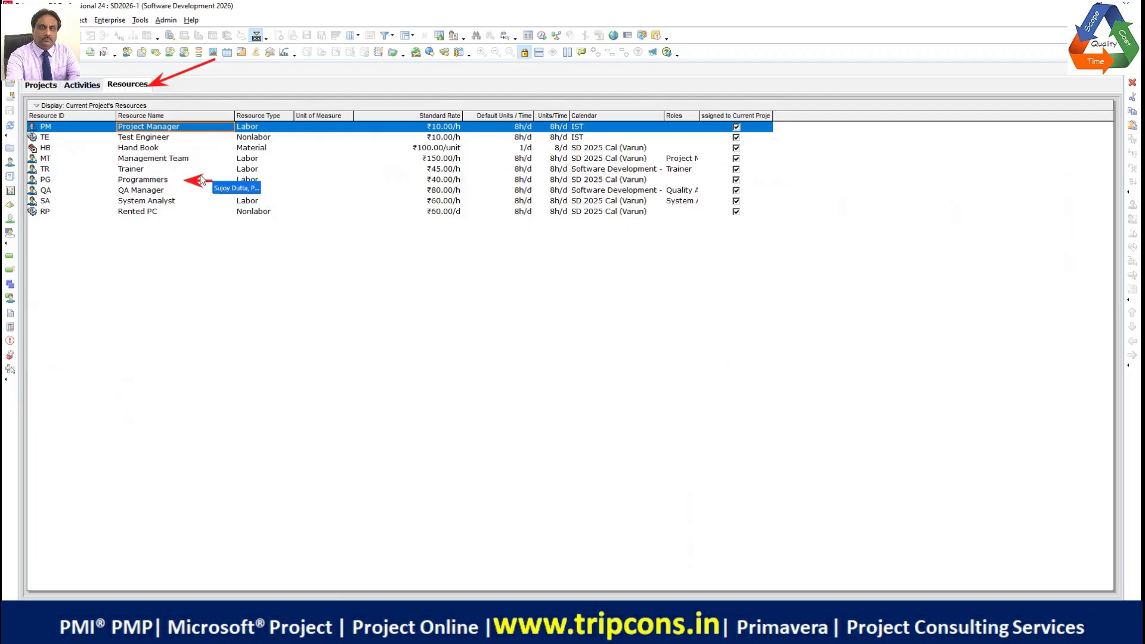
{"action": "left_click", "coordinate": [163, 182]}
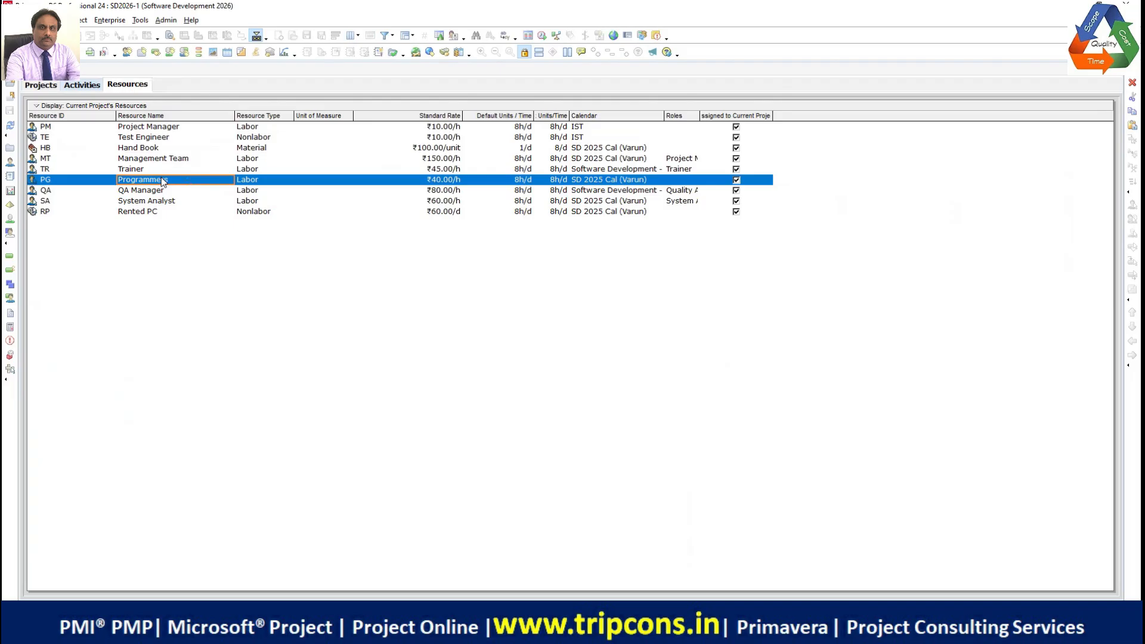
{"action": "left_click", "coordinate": [172, 36]}
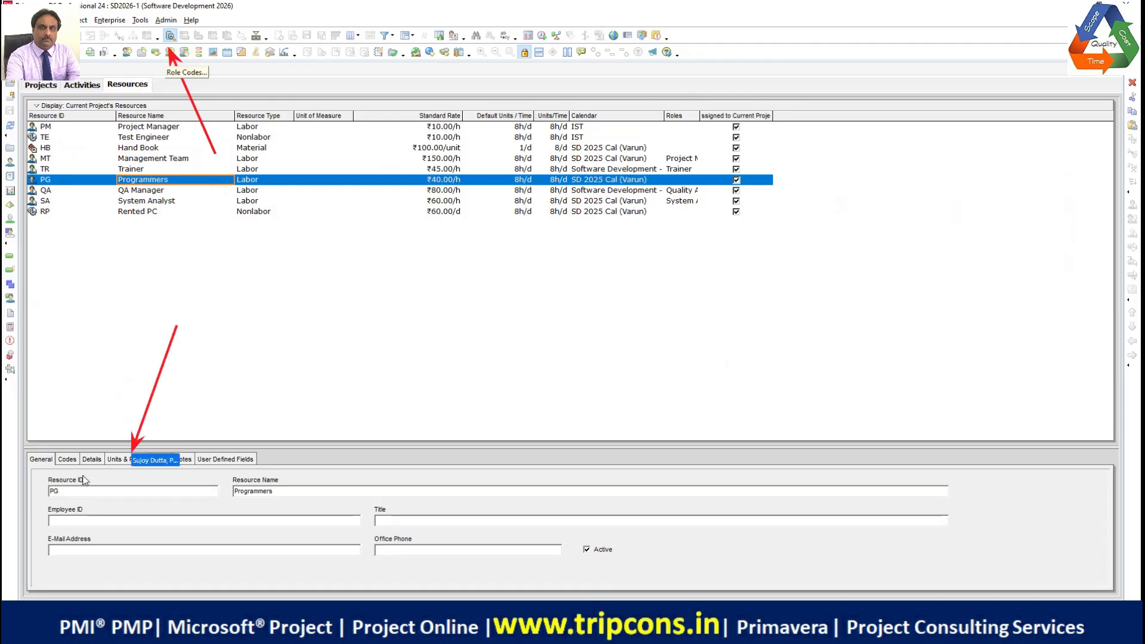
{"action": "left_click", "coordinate": [124, 463]}
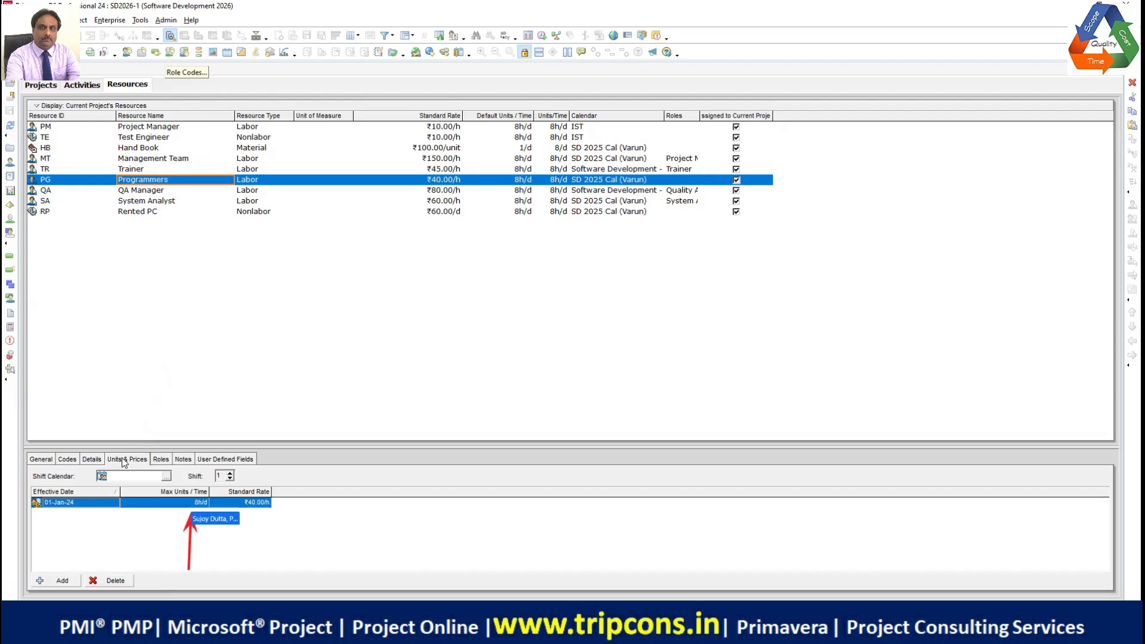
{"action": "left_click", "coordinate": [187, 506]}
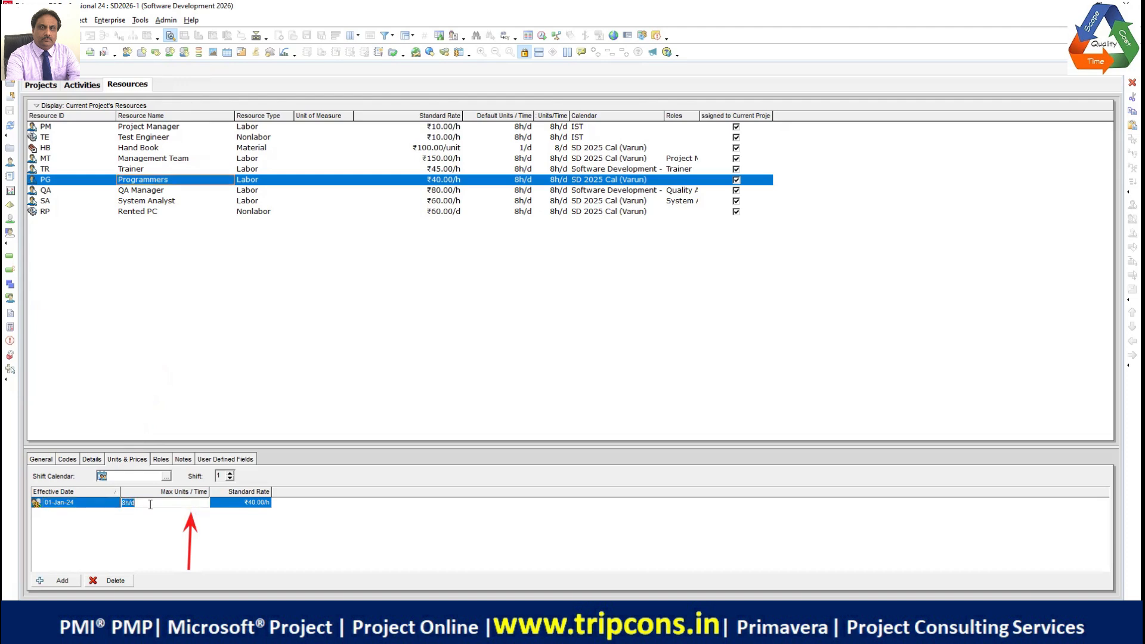
{"action": "type", "text": "80"}
{"action": "left_click", "coordinate": [151, 537]}
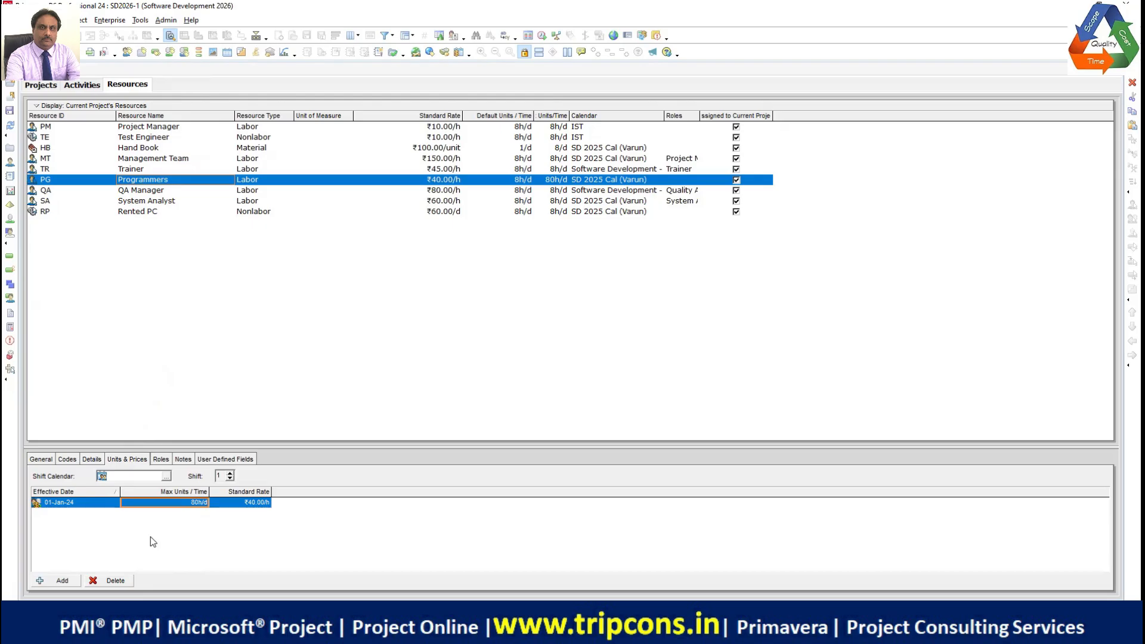
Step: Check that Max Units/Time is among the selected resource columns and widen that column to show its full heading
{"action": "right_click", "coordinate": [803, 122]}
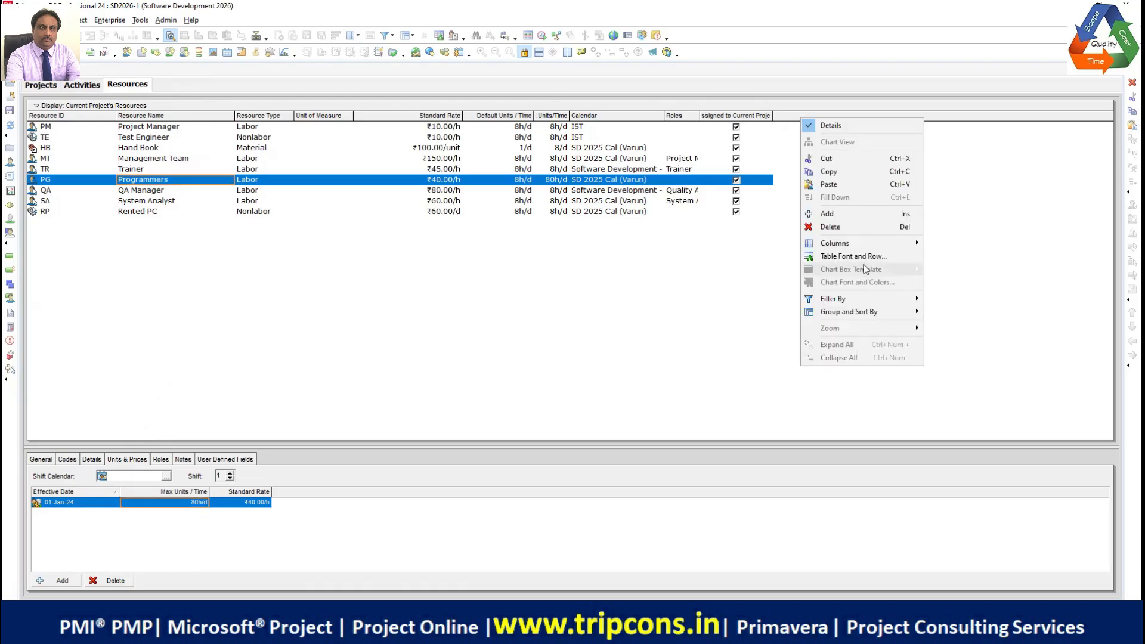
{"action": "mouse_move", "coordinate": [917, 244]}
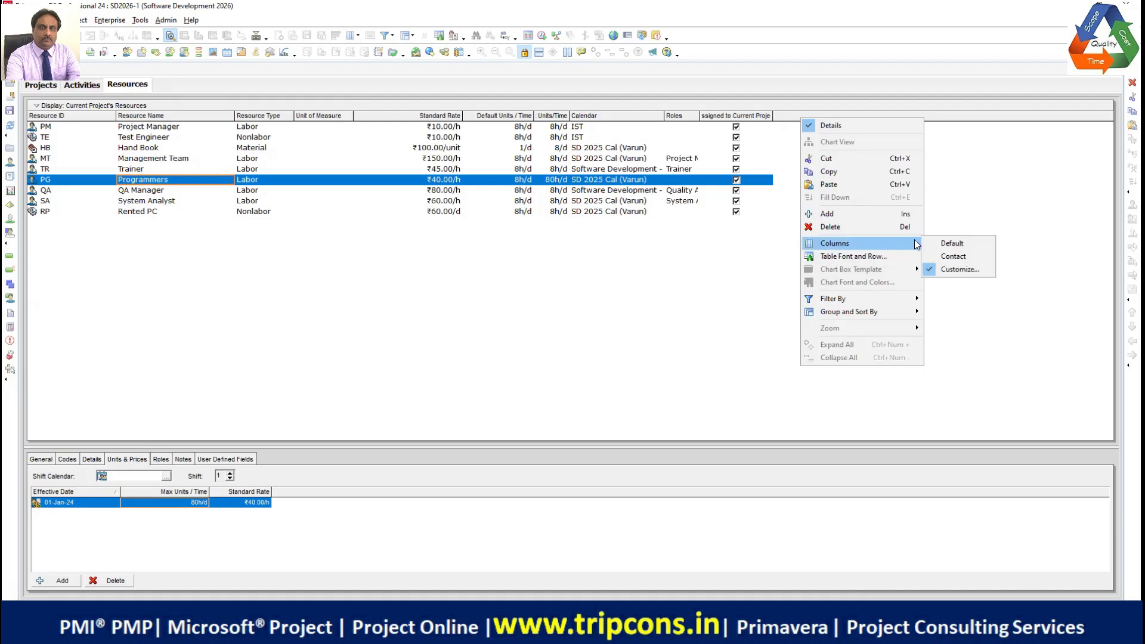
{"action": "left_click", "coordinate": [953, 269]}
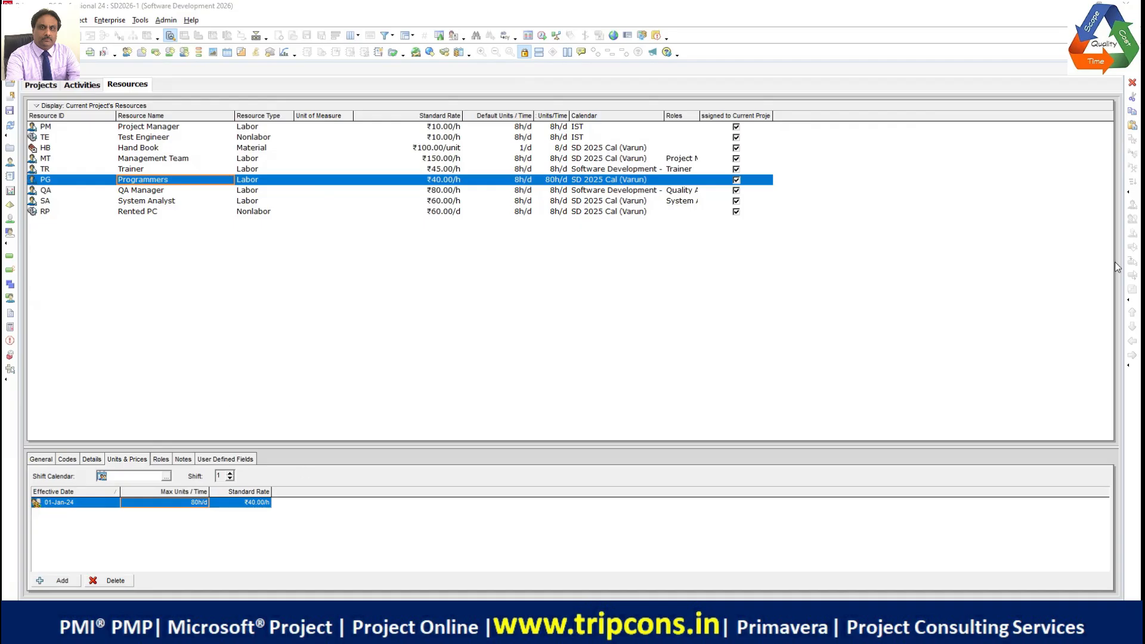
{"action": "mouse_move", "coordinate": [1040, 162]}
{"action": "left_mouse_down"}
{"action": "mouse_move", "coordinate": [605, 145]}
{"action": "mouse_move", "coordinate": [602, 171]}
{"action": "left_mouse_up"}
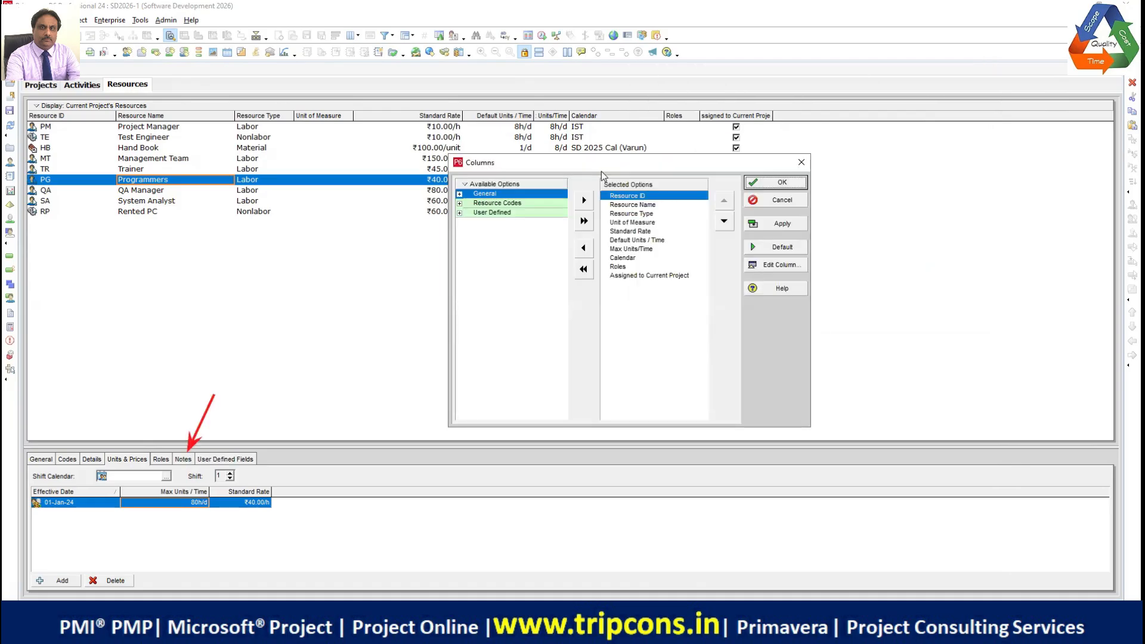
{"action": "left_click", "coordinate": [459, 194]}
{"action": "left_click", "coordinate": [639, 250]}
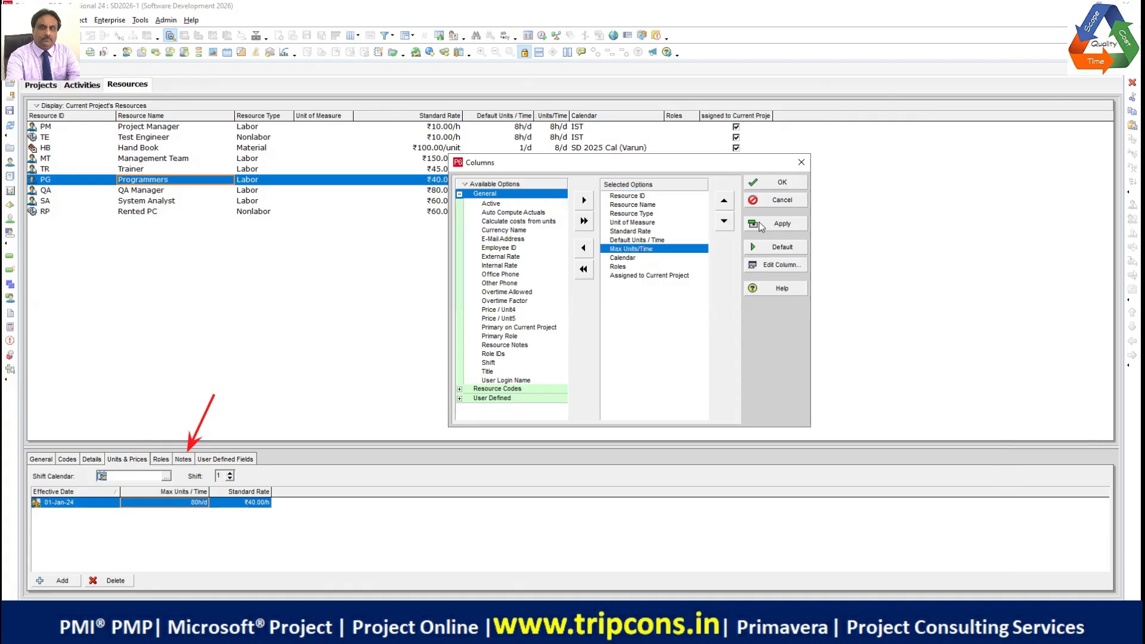
{"action": "left_click", "coordinate": [783, 183]}
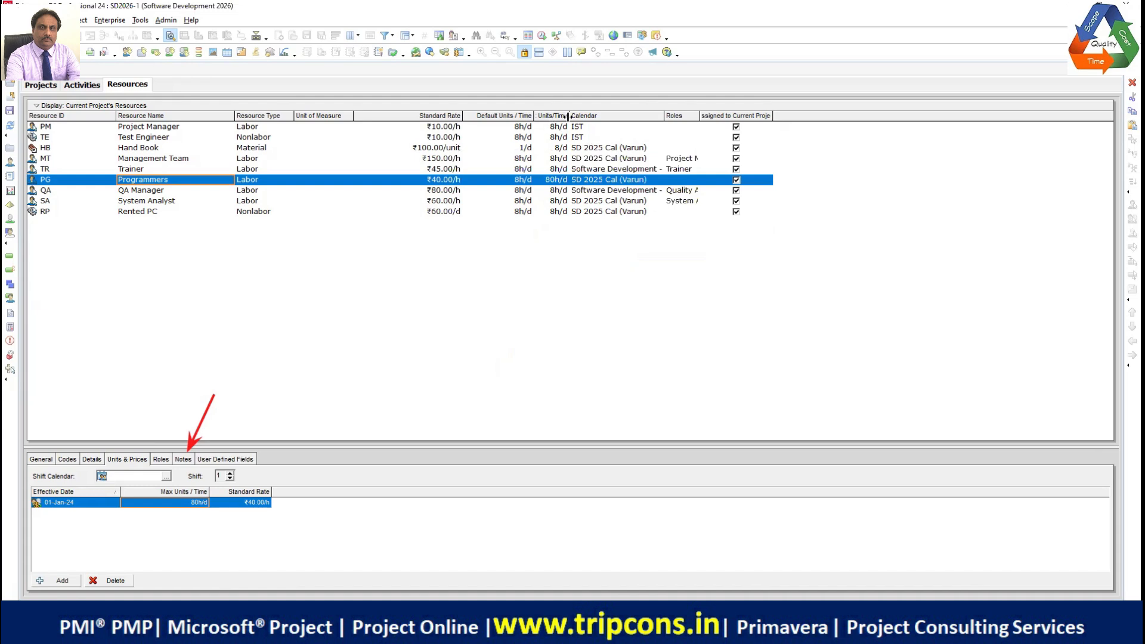
{"action": "left_click", "coordinate": [606, 114]}
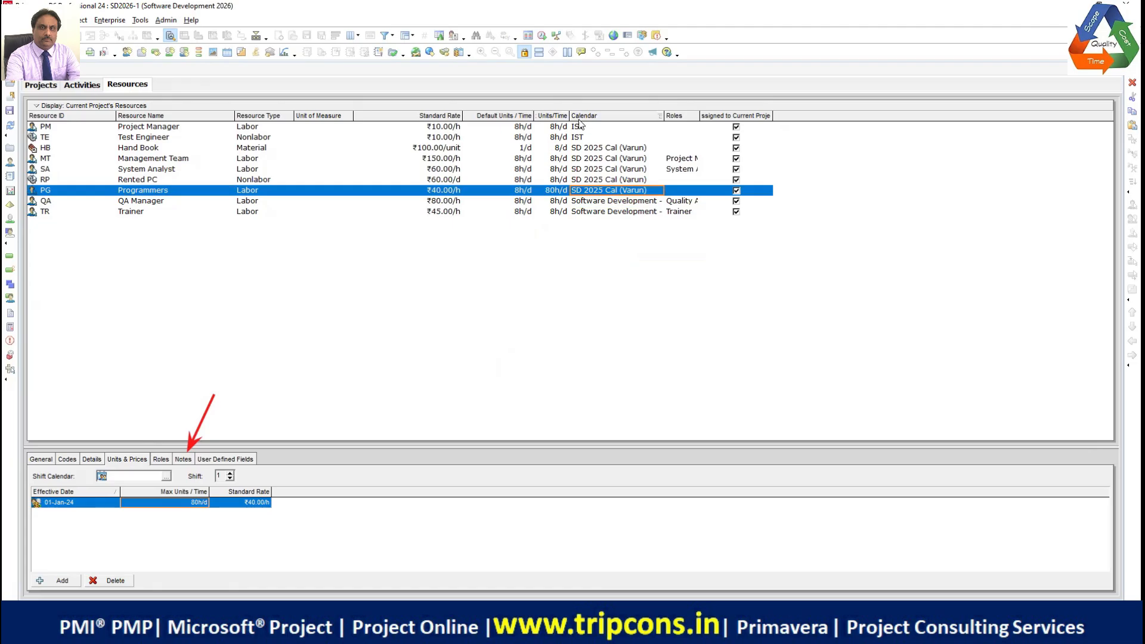
{"action": "left_click_drag", "start_coordinate": [569, 115], "coordinate": [617, 155]}
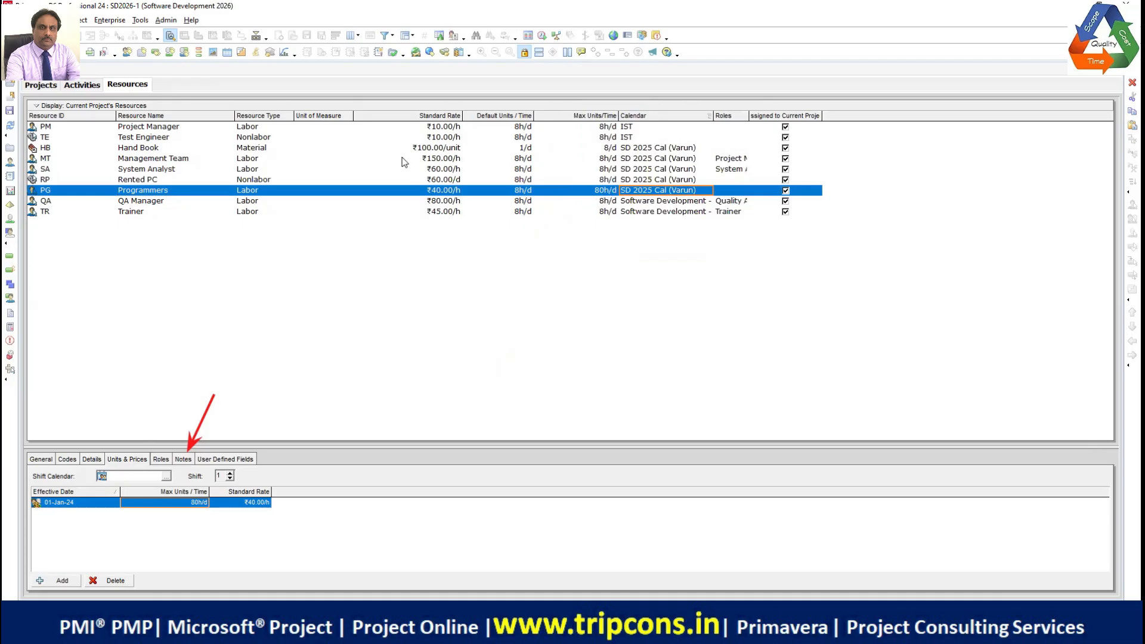
Step: Add the resource note "Ten Programmers/day approved by RM" to the Programmers resource
{"action": "left_click", "coordinate": [183, 459]}
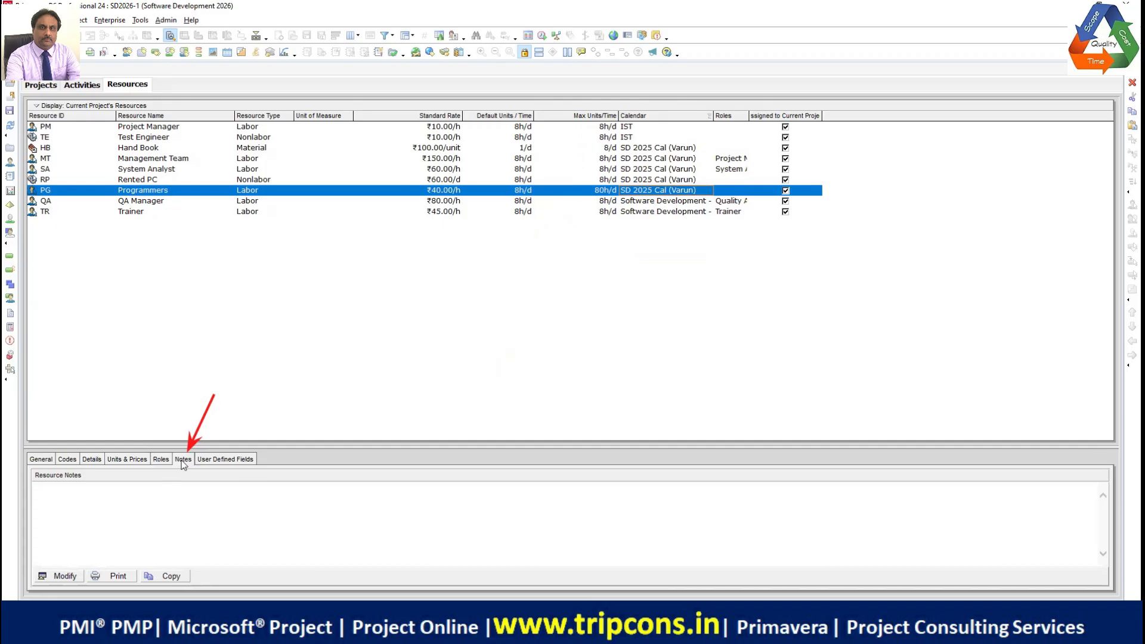
{"action": "left_click", "coordinate": [64, 576]}
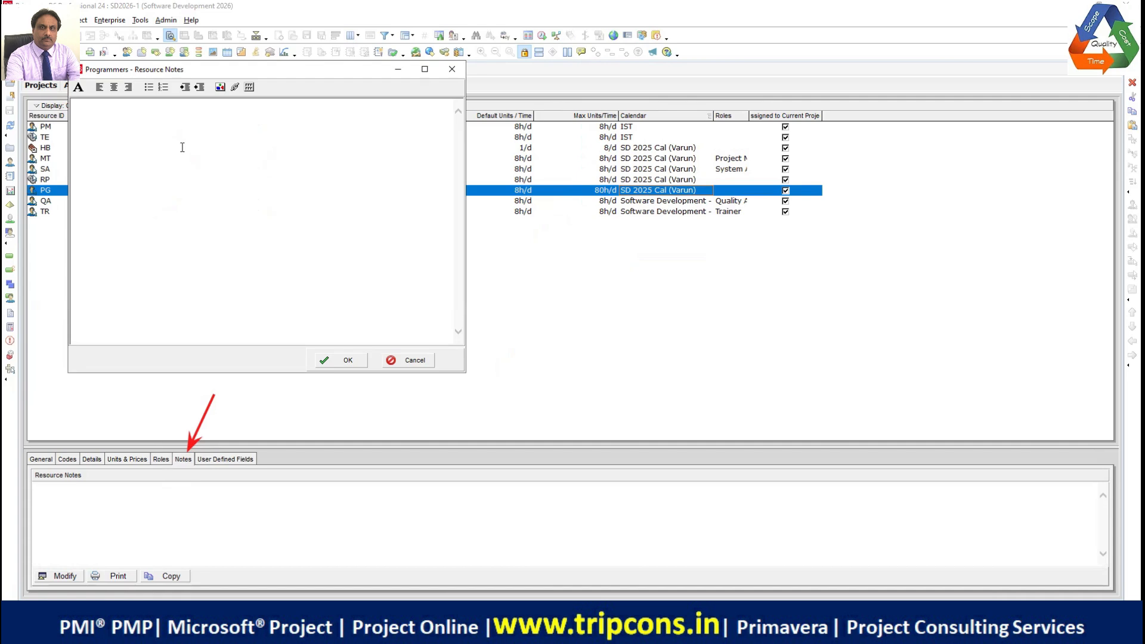
{"action": "type", "text": "Th"}
{"action": "key", "text": "BackSpace"}
{"action": "type", "text": "en Programmers/day approved by"}
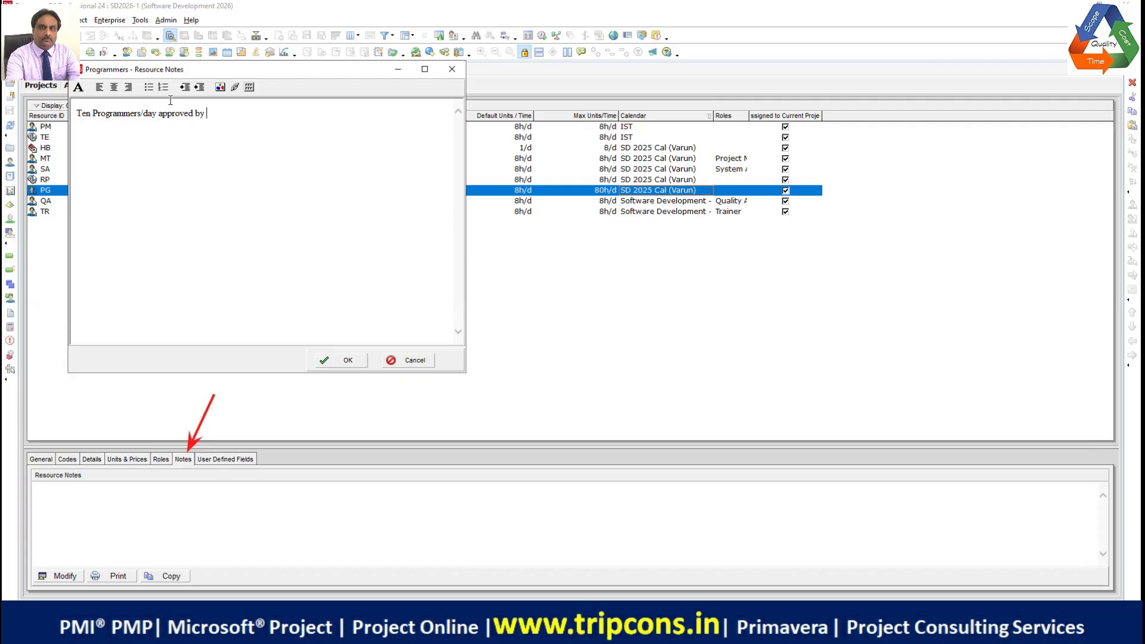
{"action": "type", "text": "RM"}
{"action": "left_click", "coordinate": [334, 362]}
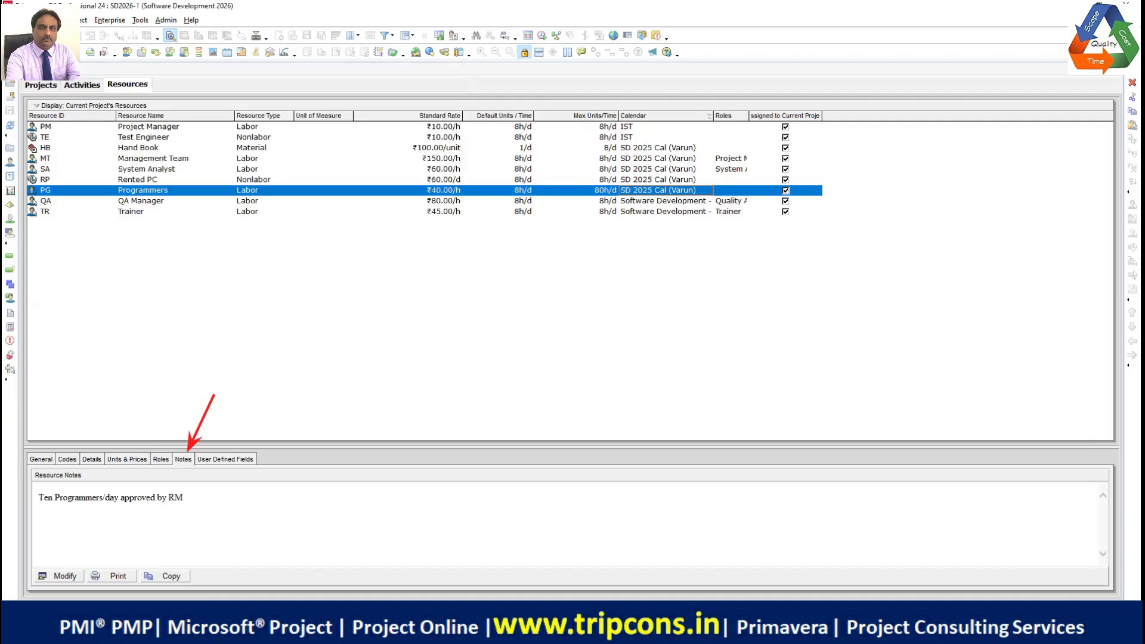
Step: Extend the Programmers' resource note with the approval date "on 21- sep-2025"
{"action": "left_click", "coordinate": [62, 577]}
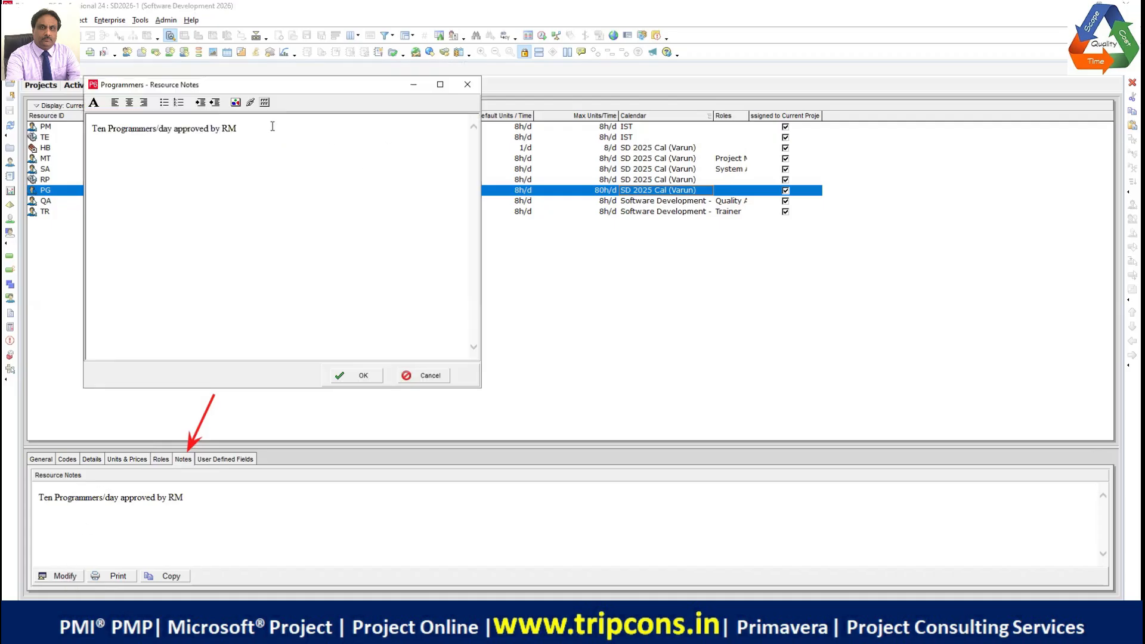
{"action": "type", "text": "on 21- sep-2025"}
{"action": "left_click", "coordinate": [364, 376]}
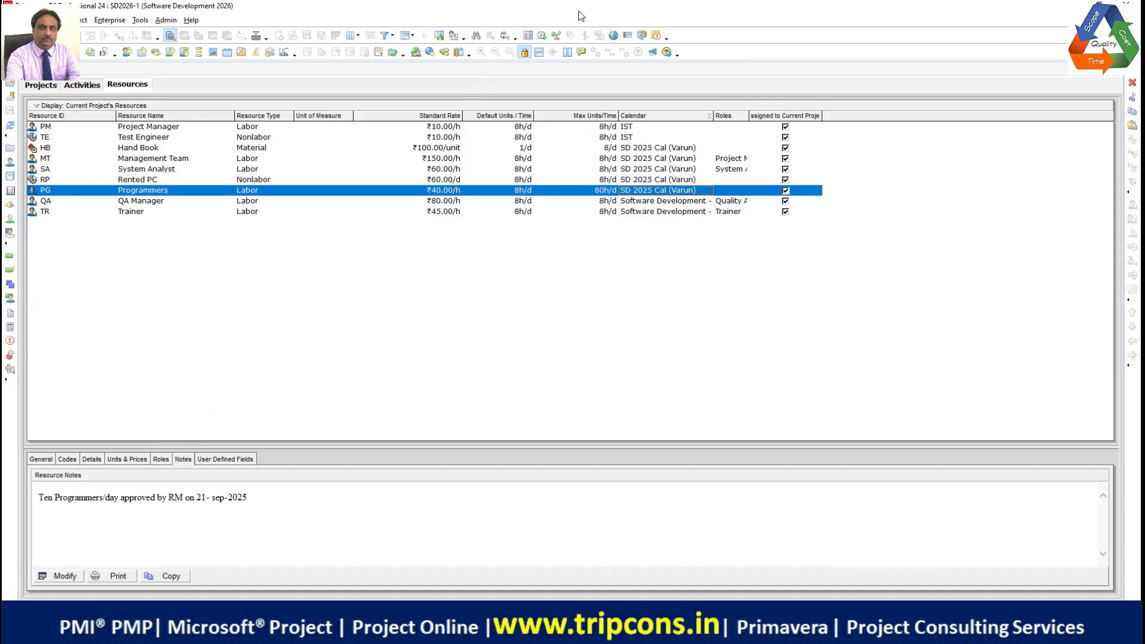
Step: Review the Programmers' maximum units and return to the activities view to check their usage profile
{"action": "left_click", "coordinate": [121, 460]}
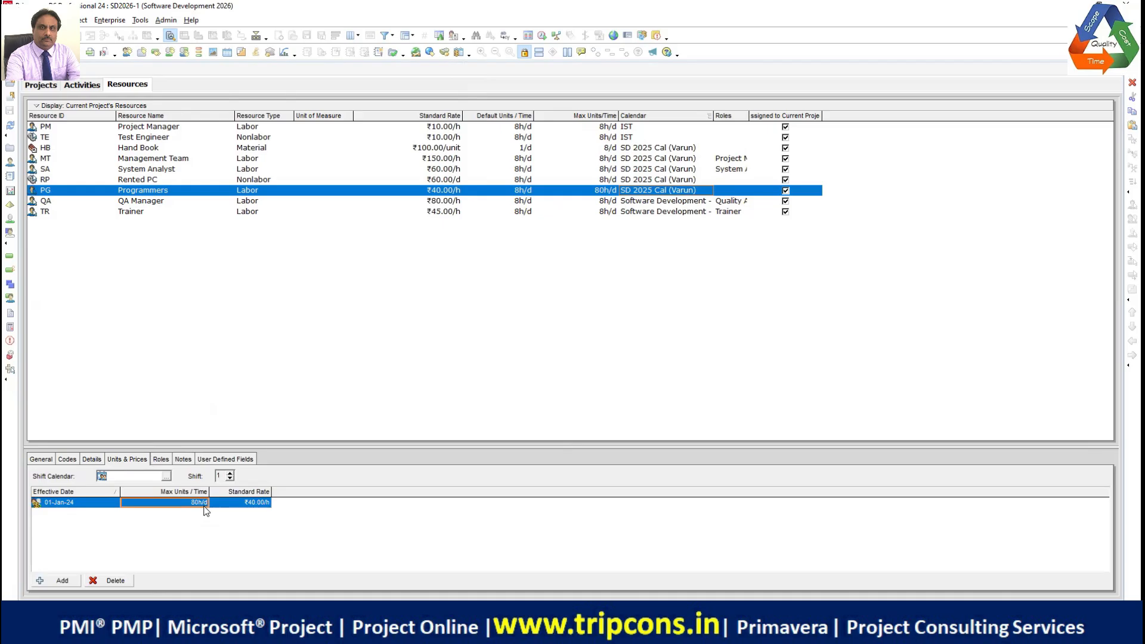
{"action": "left_click", "coordinate": [88, 85]}
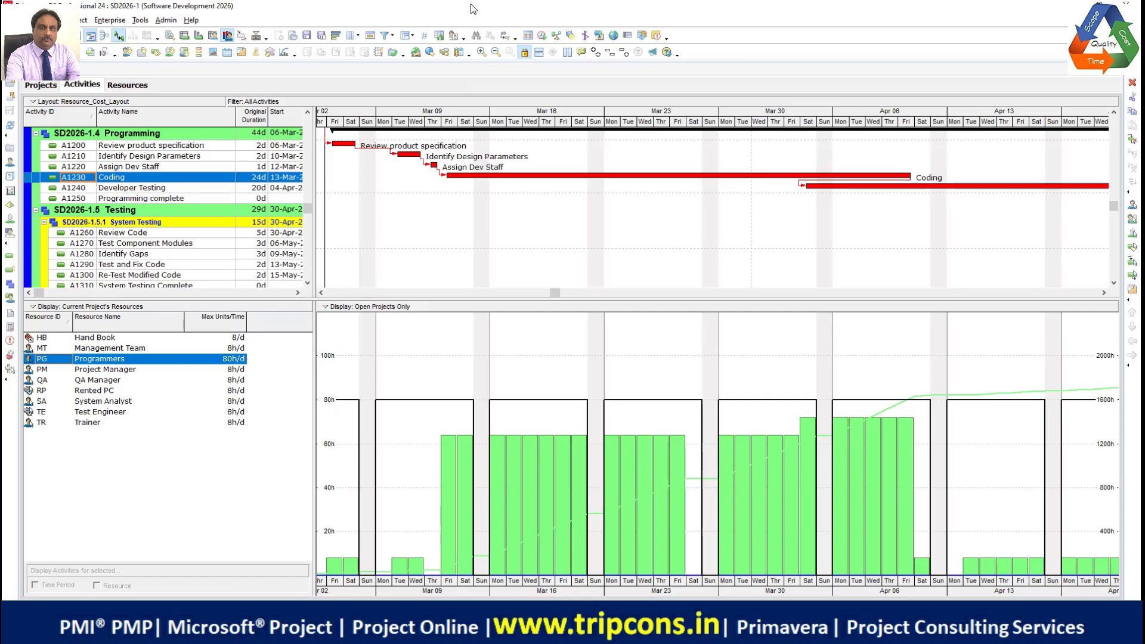
Step: Inspect the Programmers' February 2026 usage in the resource profile and in the daily usage spreadsheet, finishing on the profile
{"action": "left_click_drag", "start_coordinate": [673, 119], "coordinate": [829, 117]}
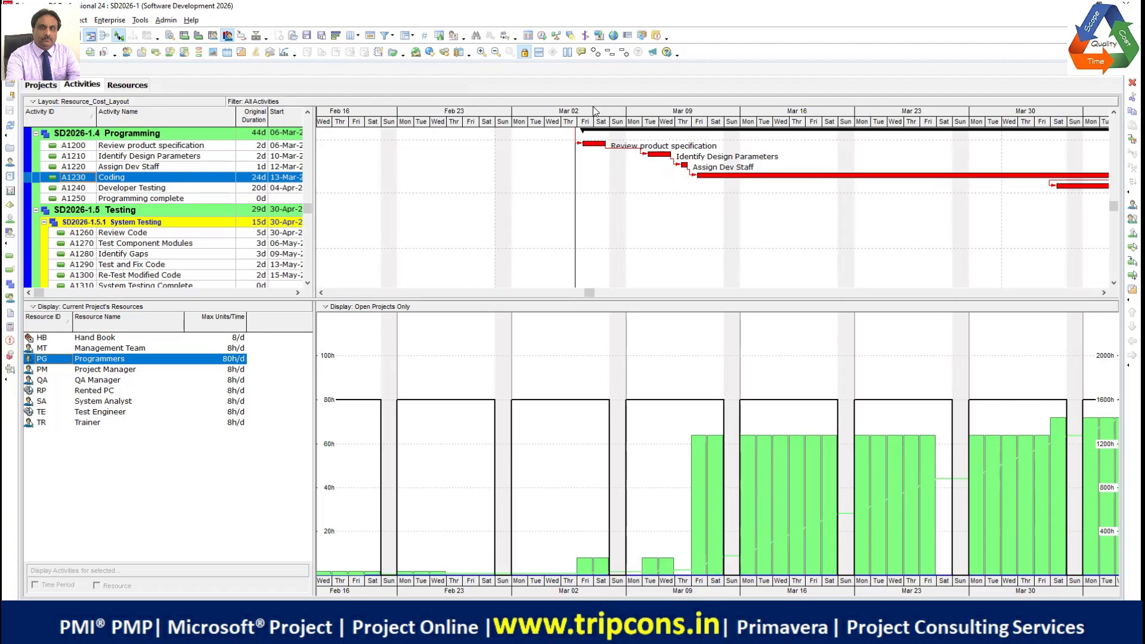
{"action": "left_click_drag", "start_coordinate": [591, 113], "coordinate": [880, 122]}
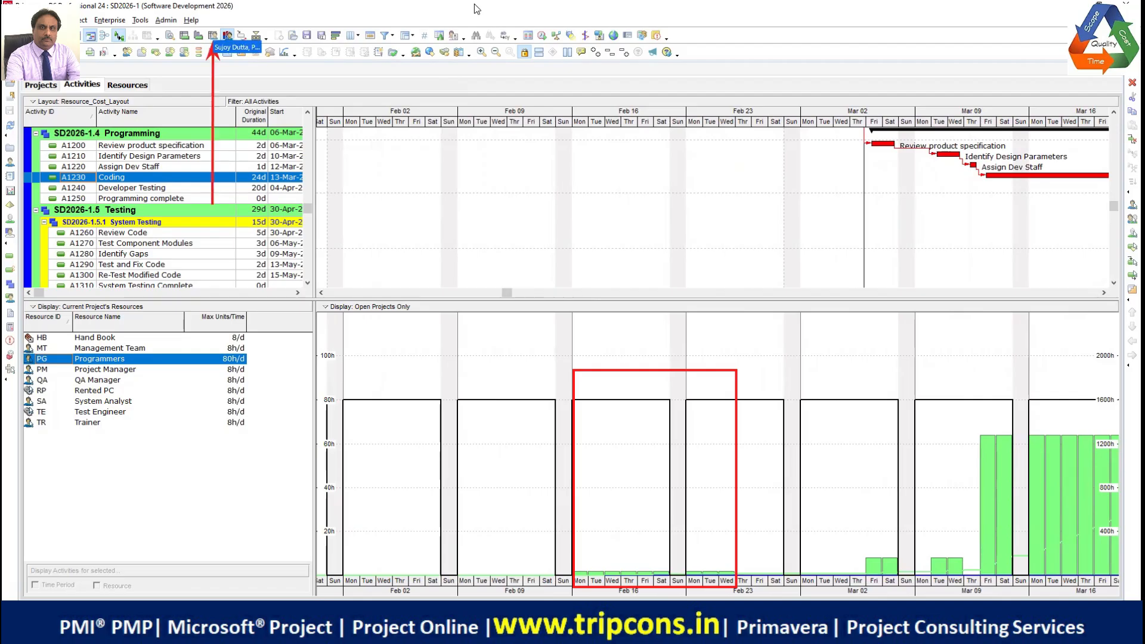
{"action": "left_click", "coordinate": [214, 37]}
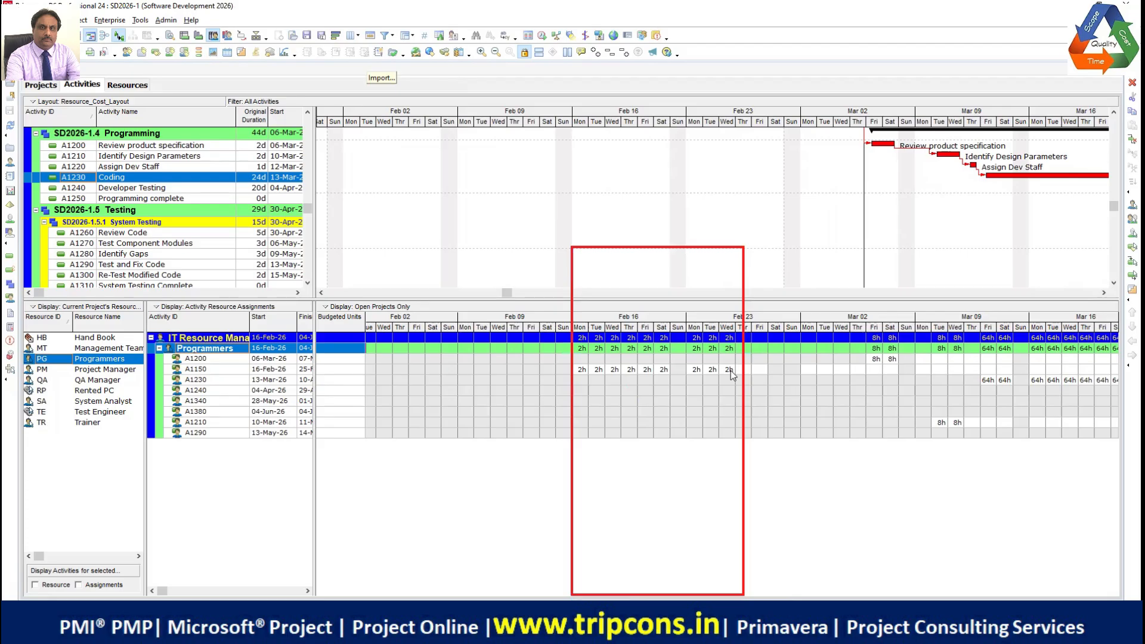
{"action": "left_click", "coordinate": [227, 35]}
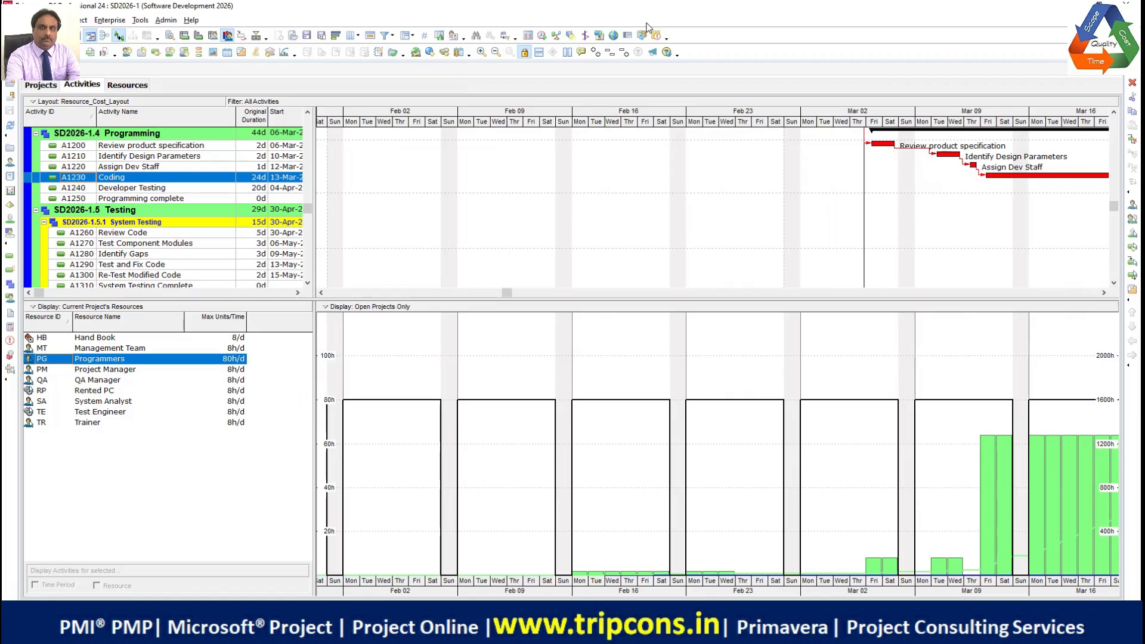
Step: Show the Programmers' usage profile over the whole project on a weekly timescale, with the activity list at the project start
{"action": "left_click", "coordinate": [495, 53]}
{"action": "left_click", "coordinate": [495, 54]}
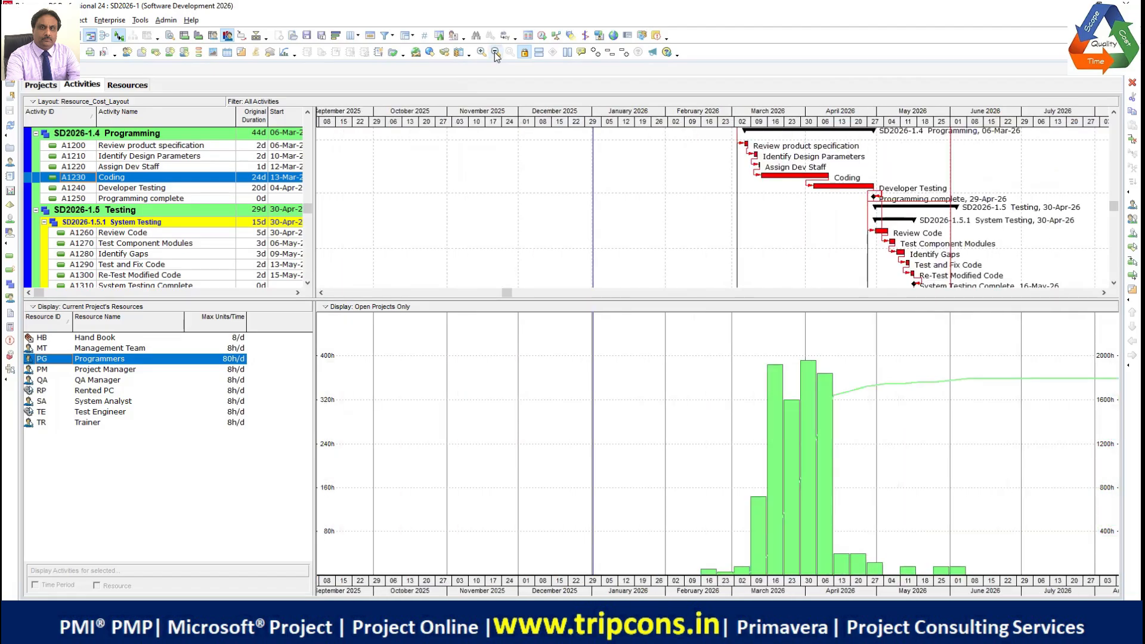
{"action": "scroll", "coordinate": [711, 230], "scroll_direction": "up", "scroll_amount": 2}
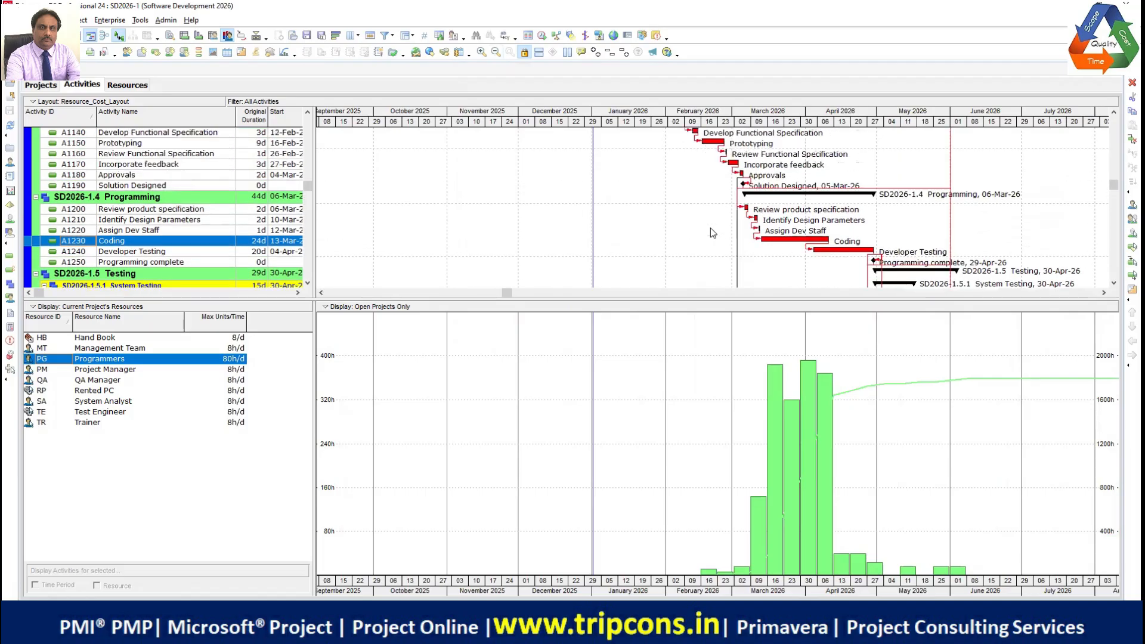
{"action": "scroll", "coordinate": [712, 233], "scroll_direction": "up", "scroll_amount": 2}
{"action": "scroll", "coordinate": [652, 179], "scroll_direction": "up", "scroll_amount": 5}
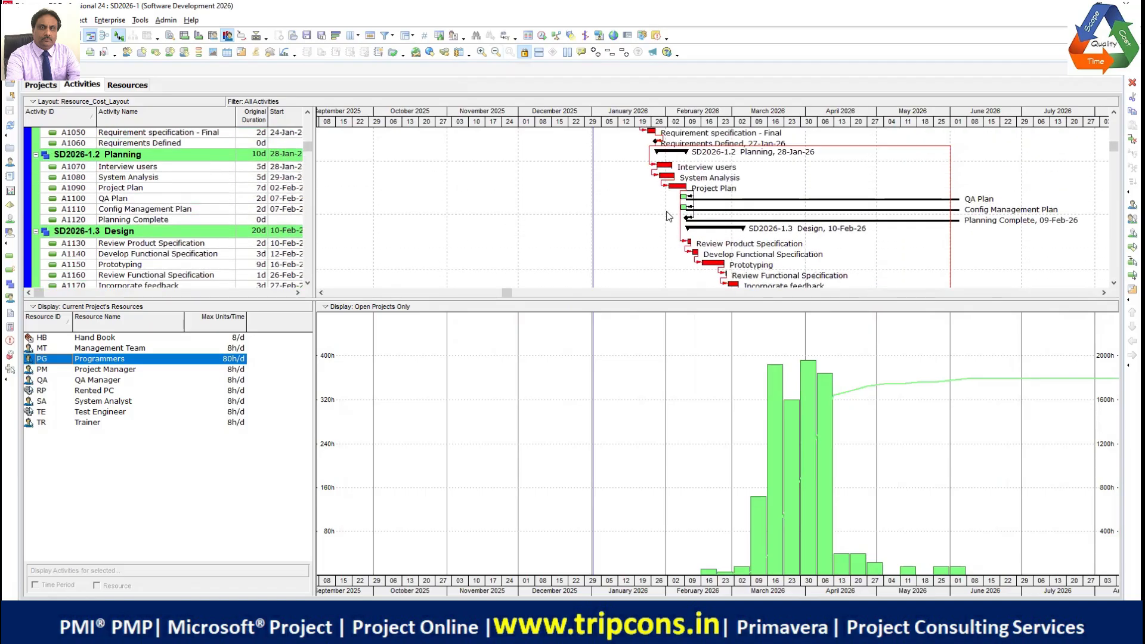
{"action": "scroll", "coordinate": [669, 209], "scroll_direction": "up", "scroll_amount": 1}
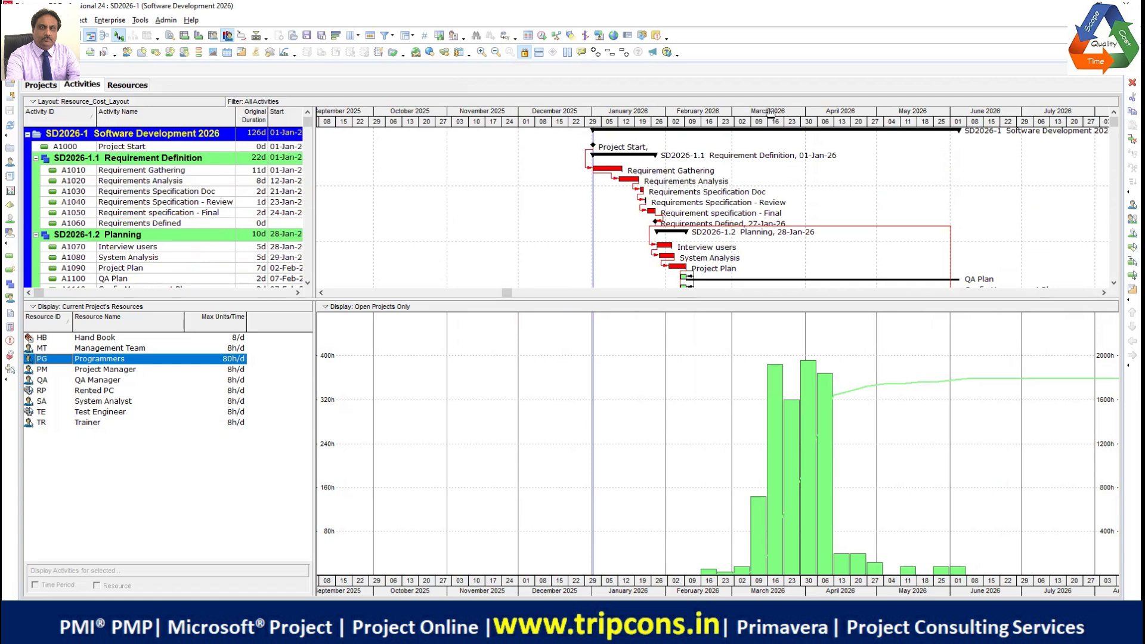
{"action": "left_click_drag", "start_coordinate": [774, 116], "coordinate": [677, 115]}
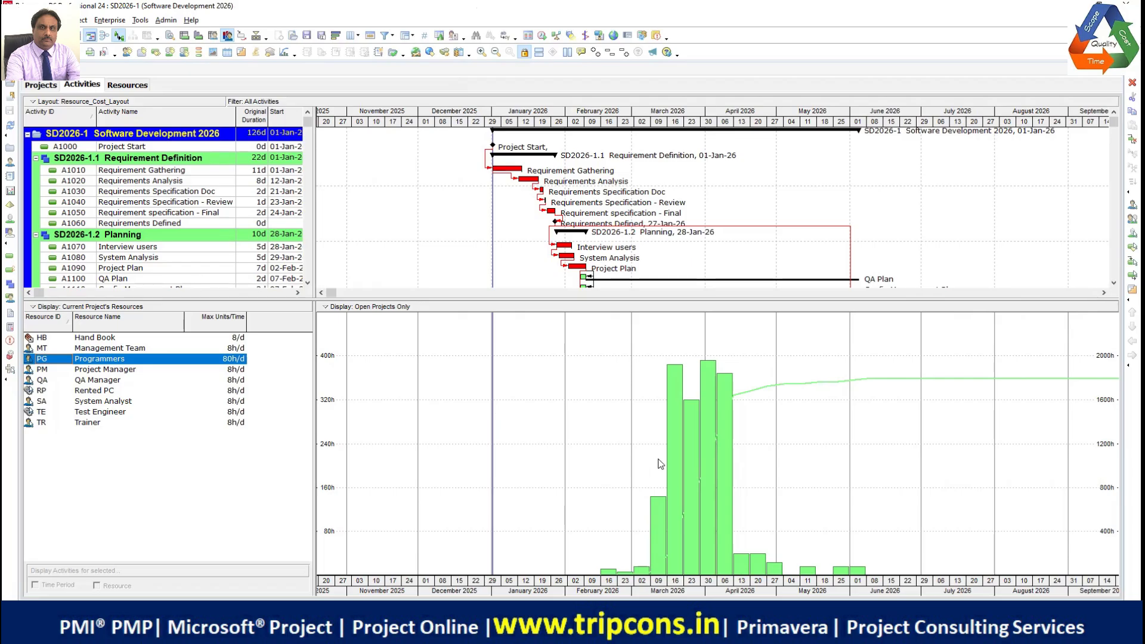
Step: Compare the Programmers' profile at weekly and daily timescales, reselecting the resource after viewing Management Team and Project Manager to redraw the limit line
{"action": "left_click", "coordinate": [186, 347]}
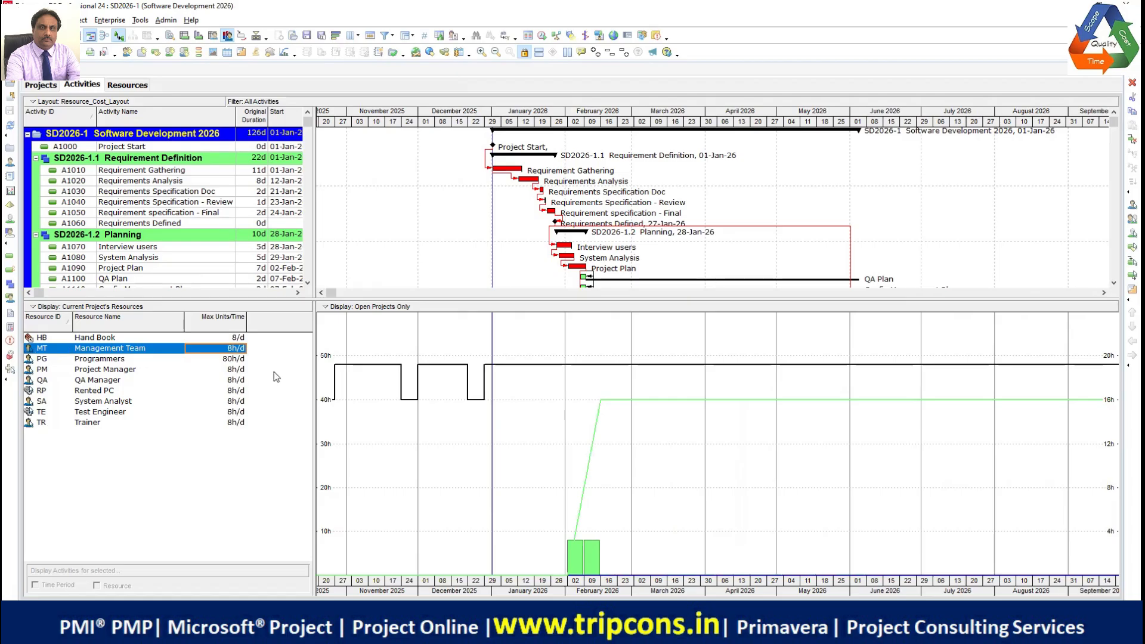
{"action": "left_click", "coordinate": [113, 359]}
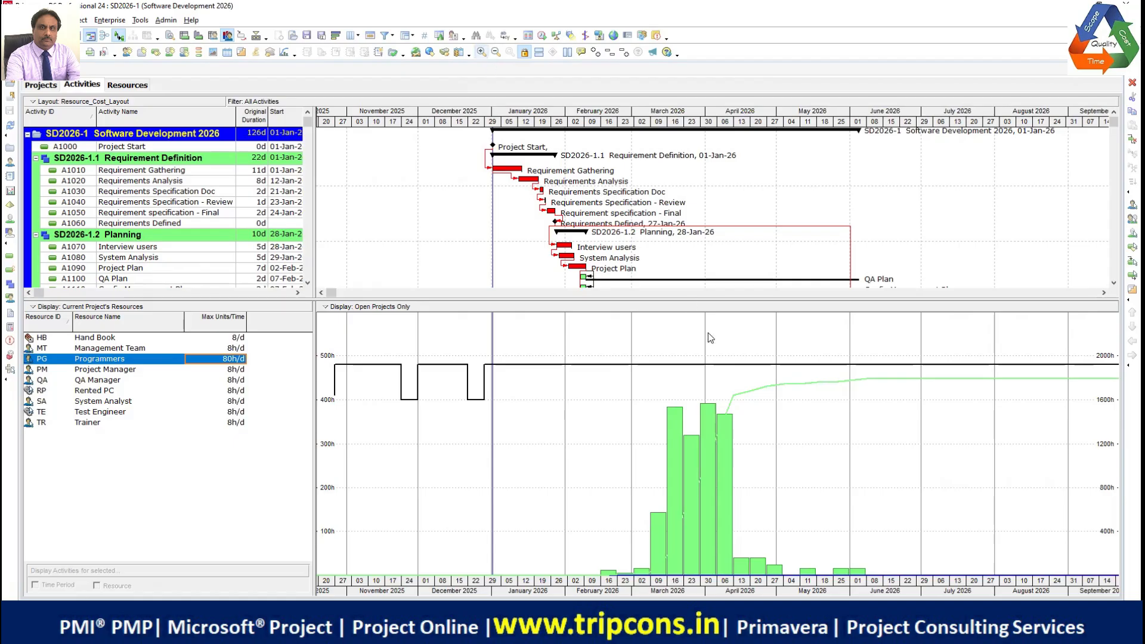
{"action": "scroll", "coordinate": [708, 333], "scroll_direction": "up", "scroll_amount": 2}
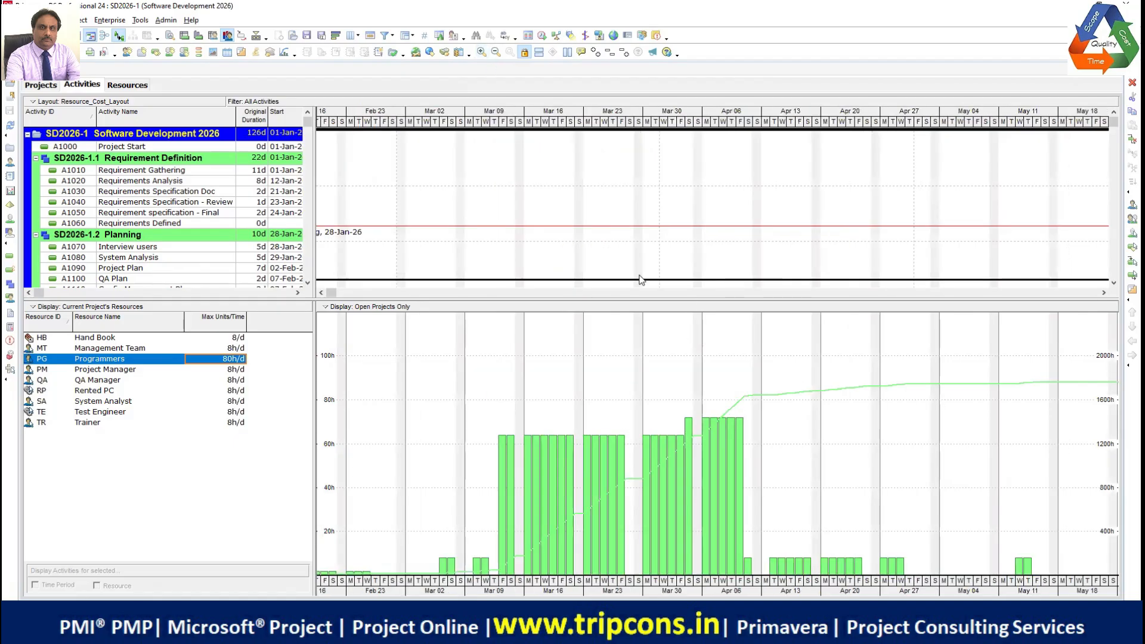
{"action": "left_click", "coordinate": [496, 52]}
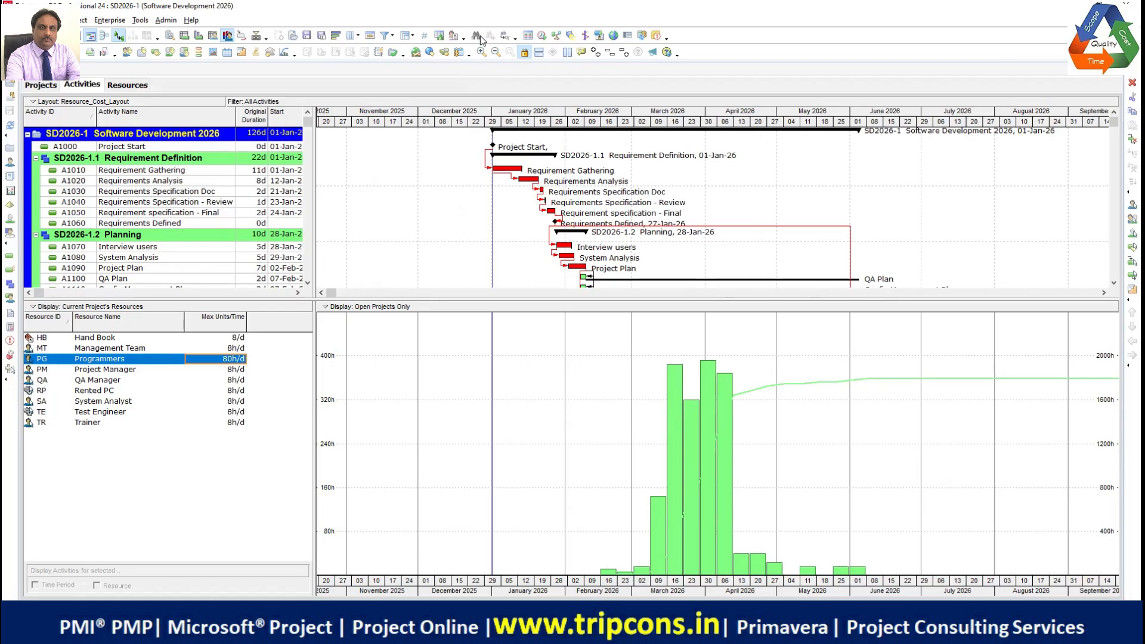
{"action": "left_click", "coordinate": [483, 53]}
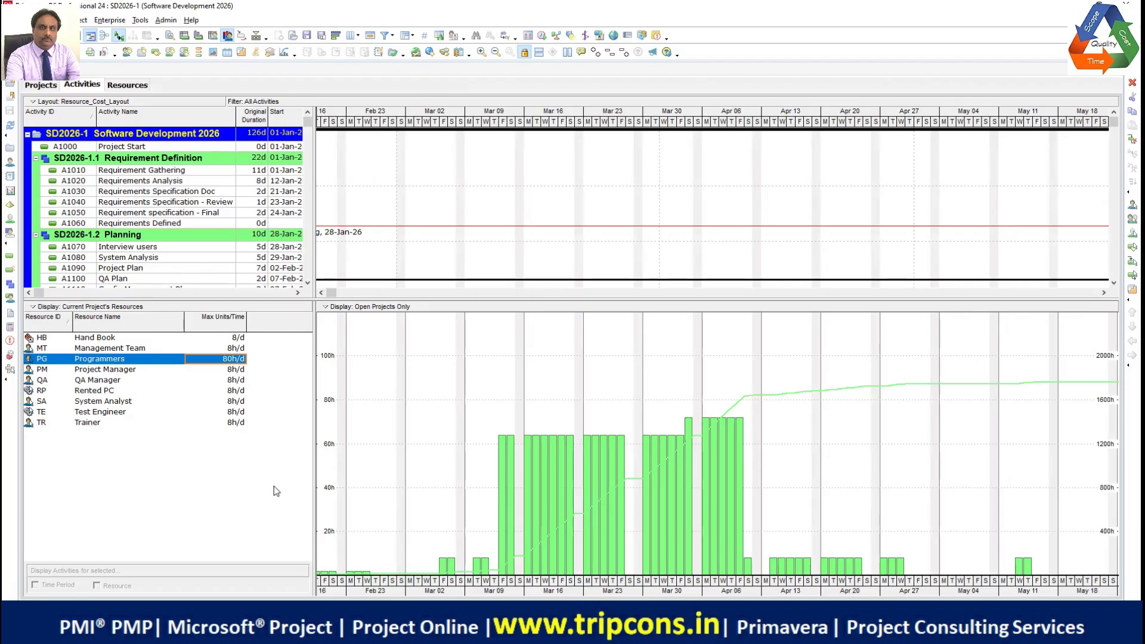
{"action": "left_click", "coordinate": [234, 373]}
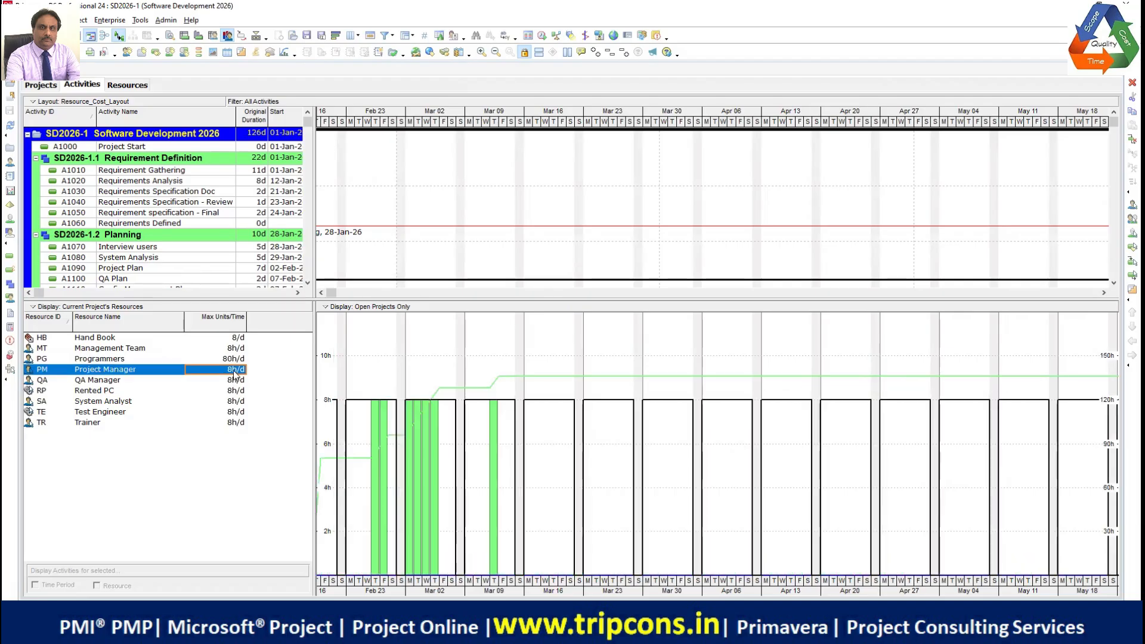
{"action": "left_click", "coordinate": [238, 361]}
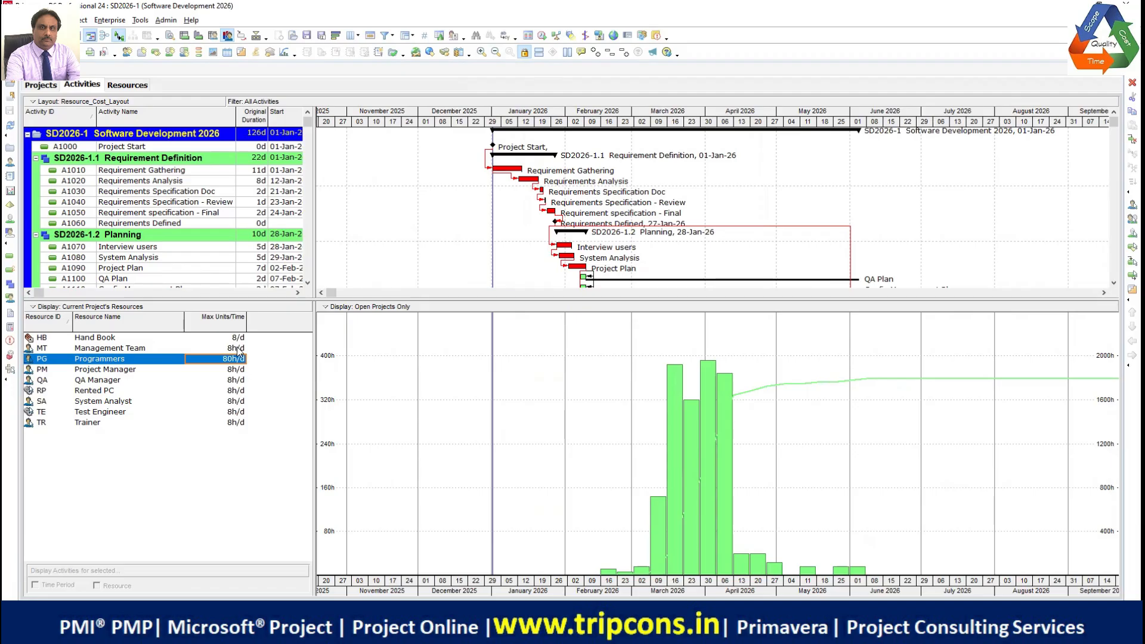
{"action": "key", "text": "Return"}
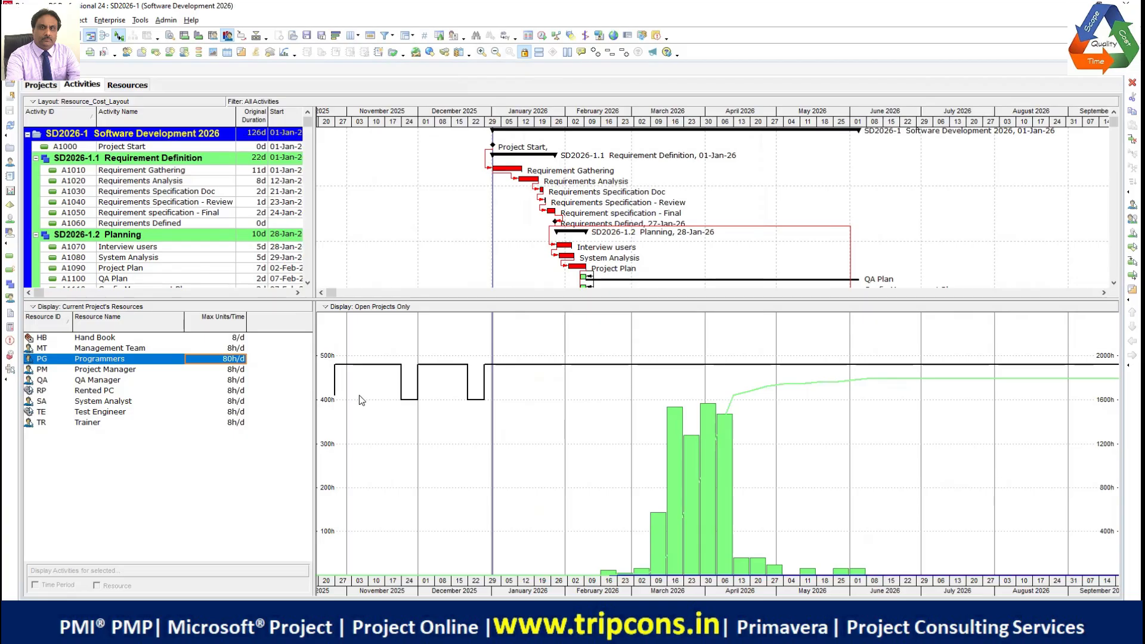
Step: Review the weekly usage profiles of the Project Manager, QA Manager and Rented PC resources for overallocation
{"action": "left_click", "coordinate": [239, 371]}
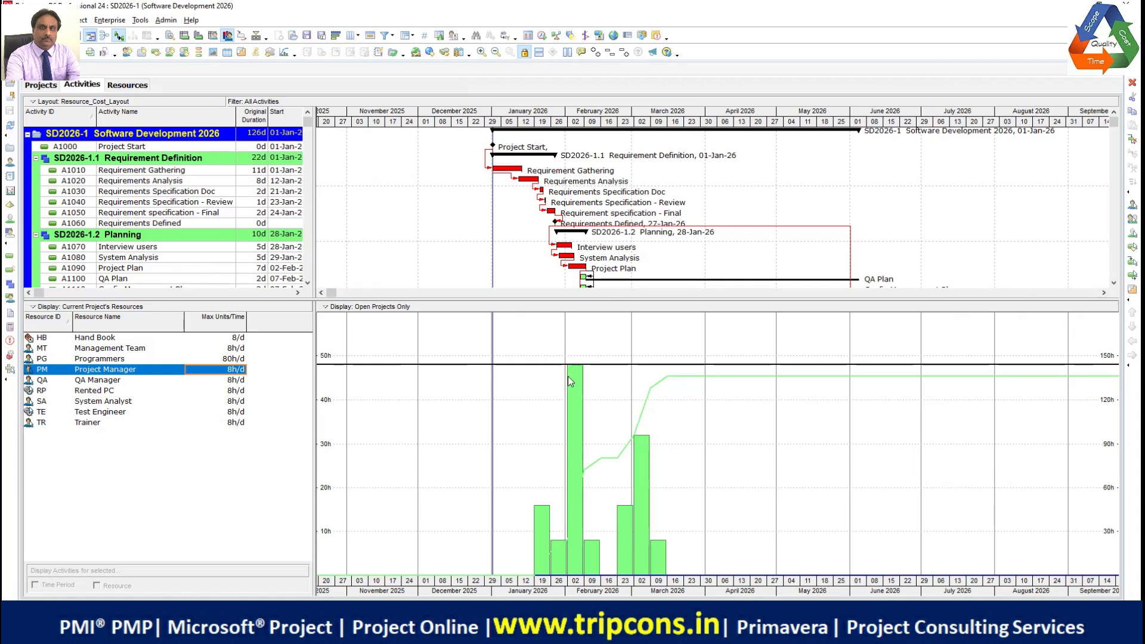
{"action": "left_click", "coordinate": [240, 380]}
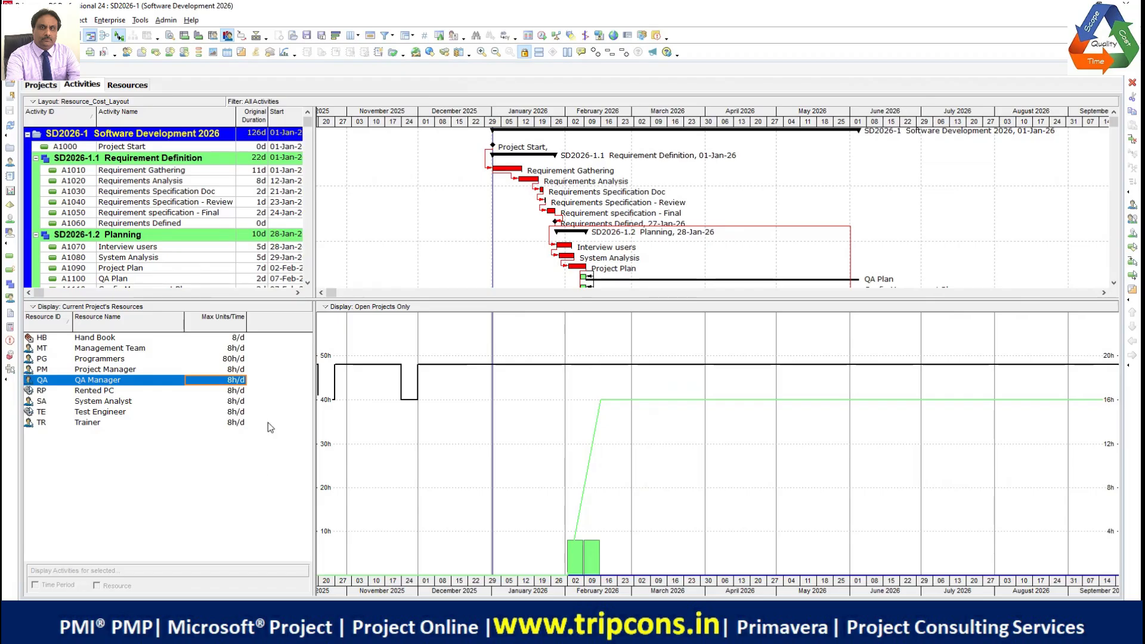
{"action": "left_click", "coordinate": [274, 392]}
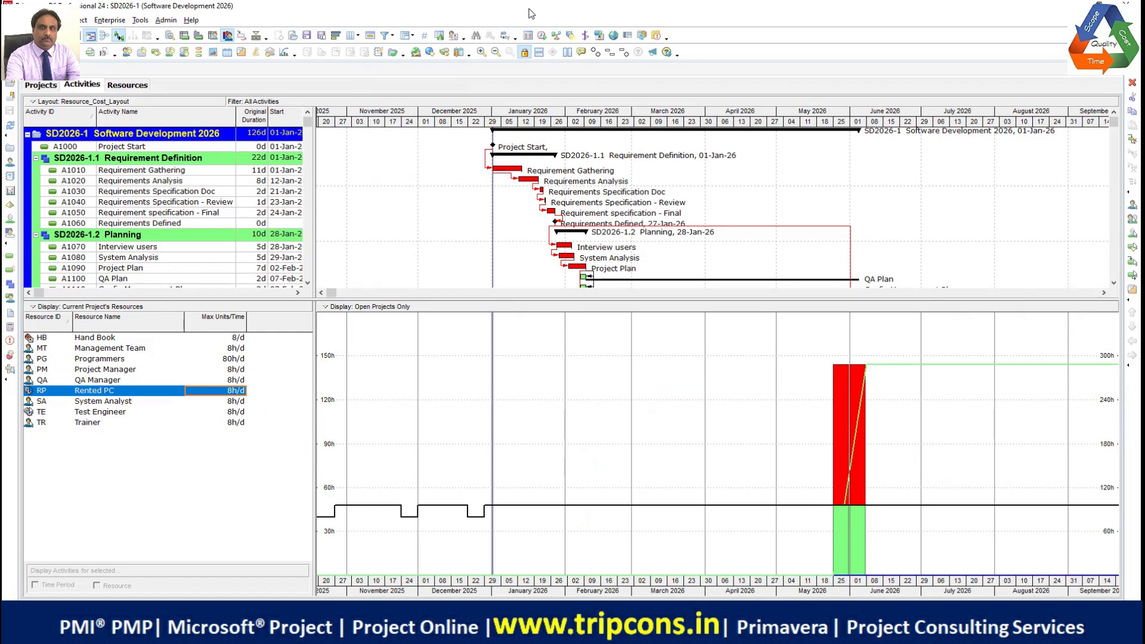
Step: Examine the Rented PC's daily usage against its limit in the weeks of May 25 and June 01
{"action": "left_click", "coordinate": [481, 52]}
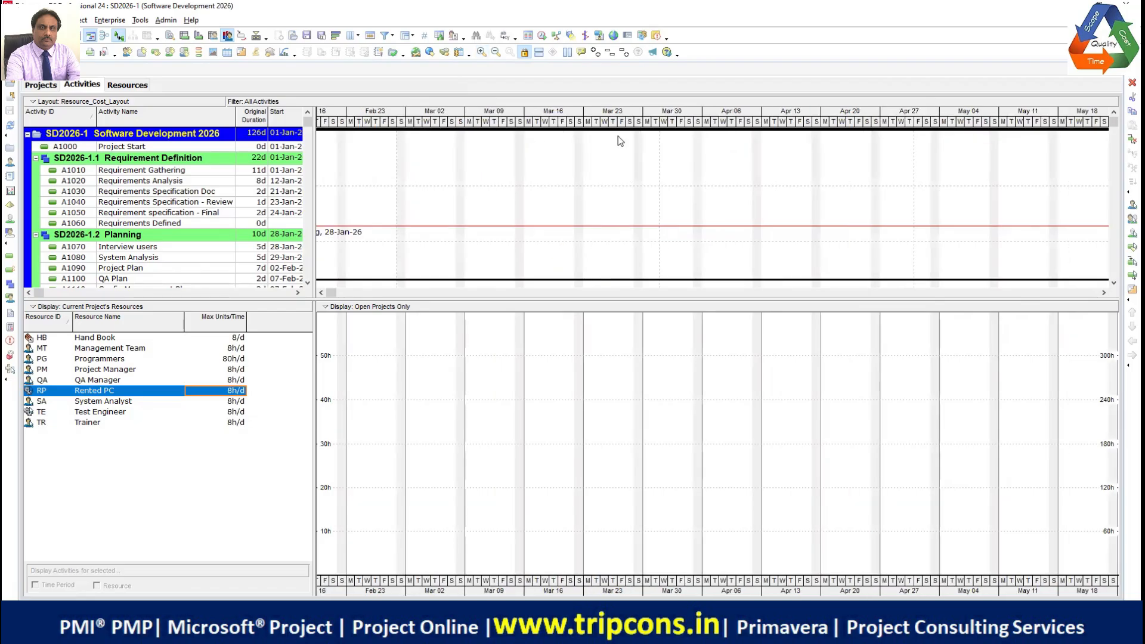
{"action": "left_click_drag", "start_coordinate": [1024, 118], "coordinate": [505, 115]}
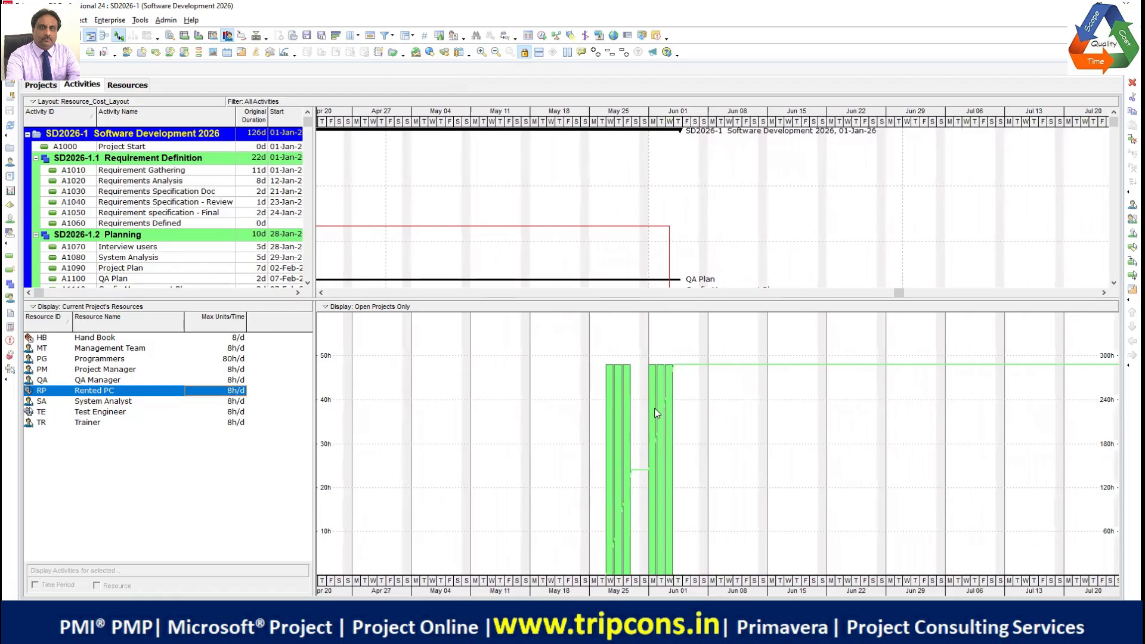
{"action": "left_click", "coordinate": [237, 380]}
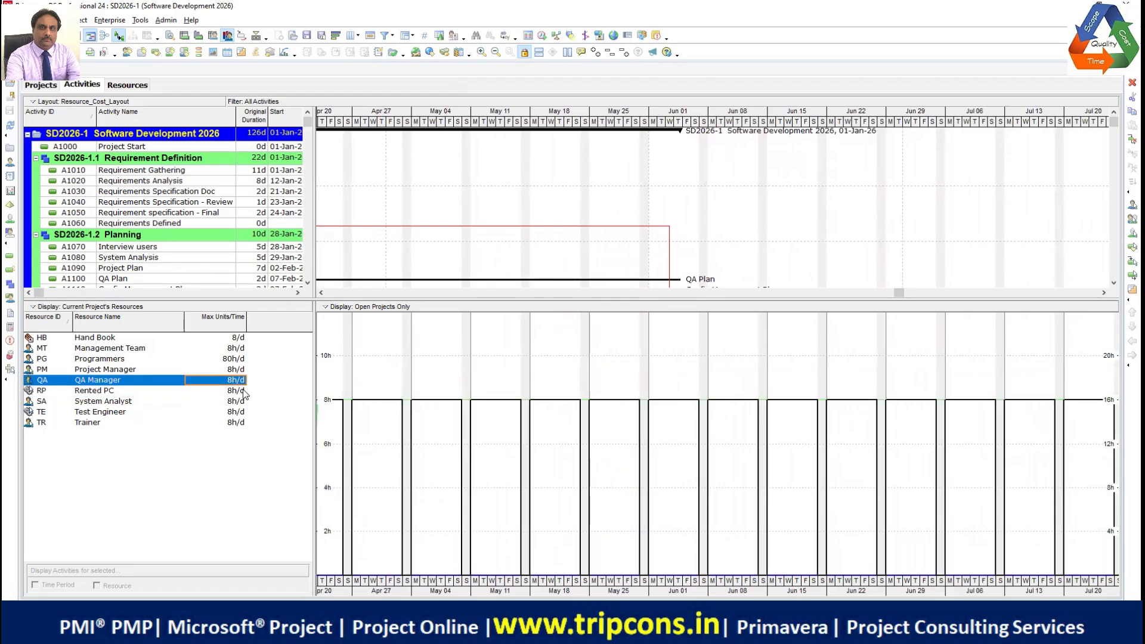
{"action": "left_click", "coordinate": [235, 392]}
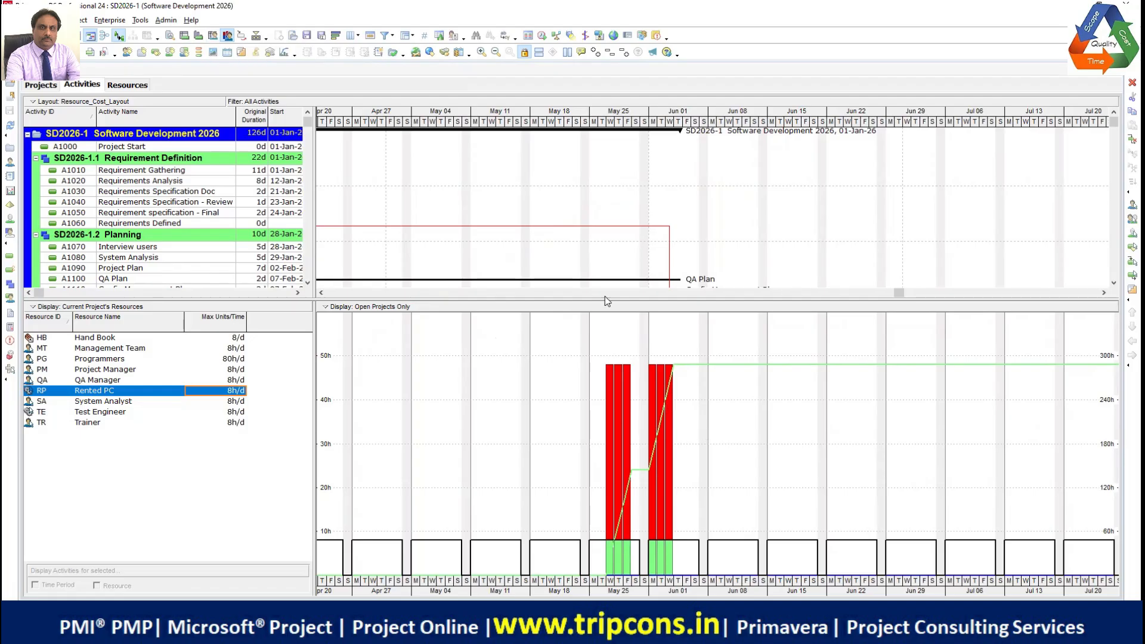
Step: Check the Rented PC's daily hours in the resource usage spreadsheet on a widened timescale and return to its profile
{"action": "left_click", "coordinate": [214, 36]}
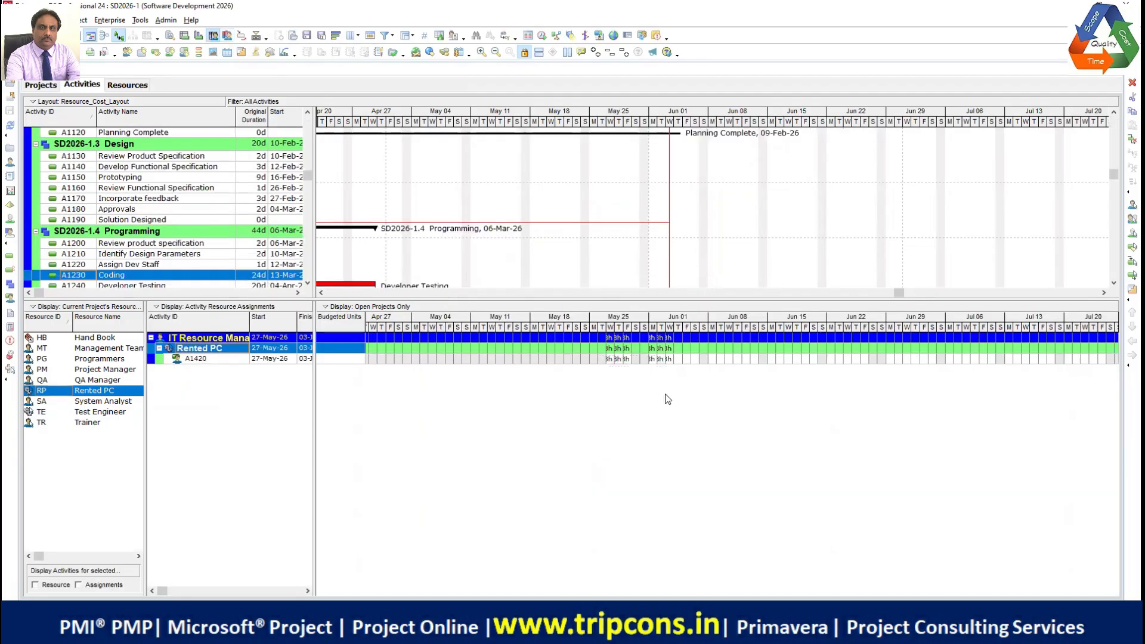
{"action": "left_click_drag", "start_coordinate": [673, 330], "coordinate": [747, 325]}
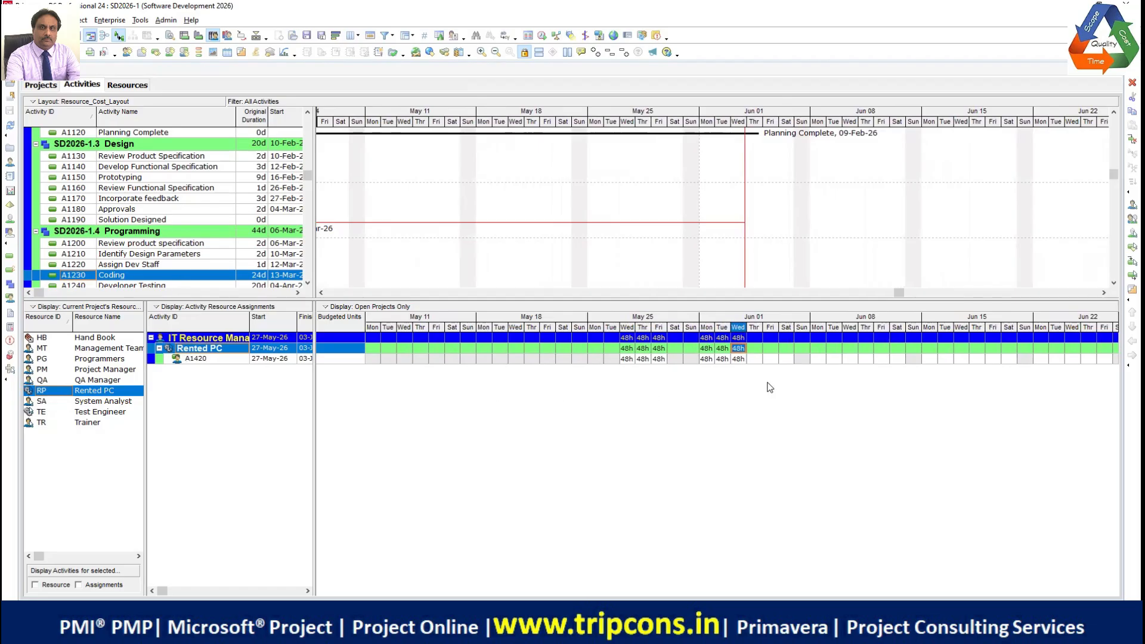
{"action": "left_click", "coordinate": [230, 37]}
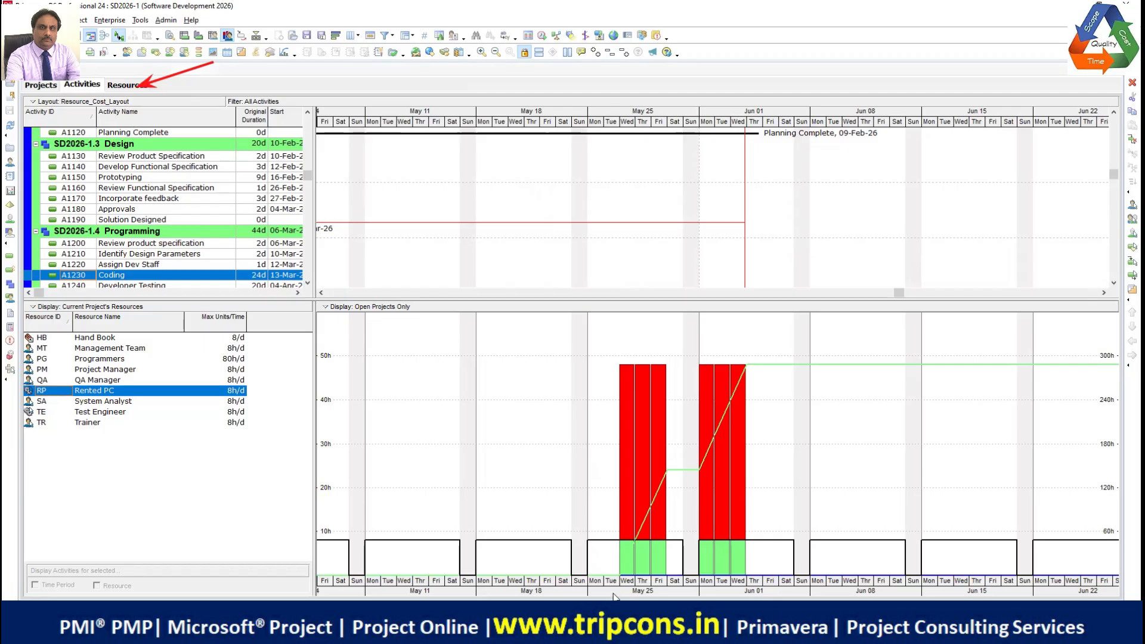
Step: Set the Rented PC resource's Max Units/Time to 48h/d for the 01-Jan-15 effective date
{"action": "left_click", "coordinate": [118, 85]}
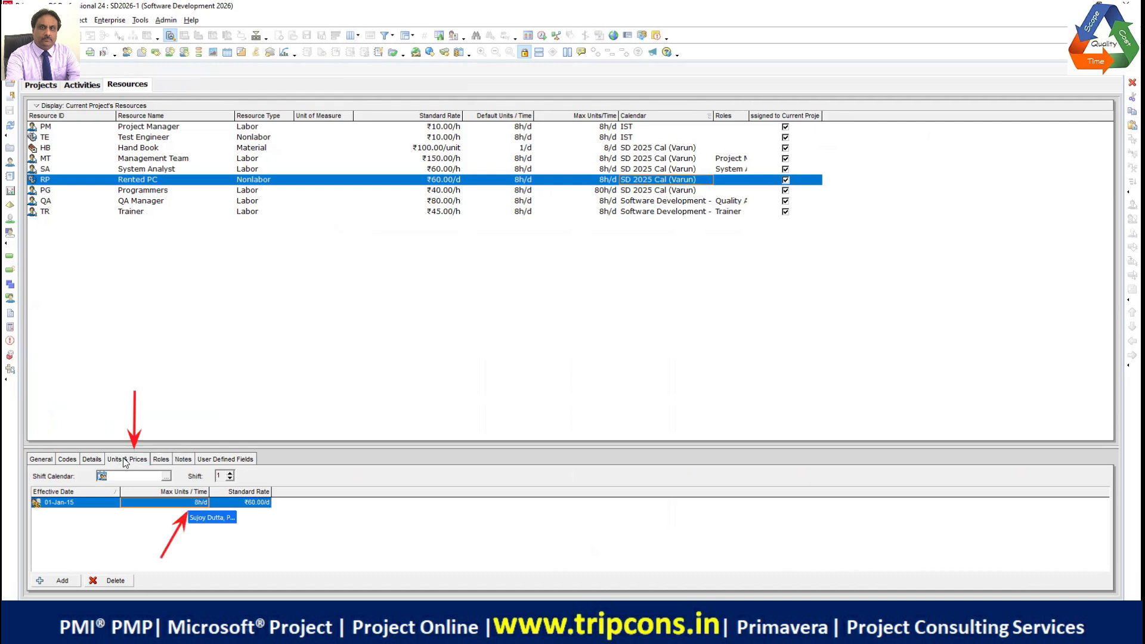
{"action": "left_click", "coordinate": [196, 502]}
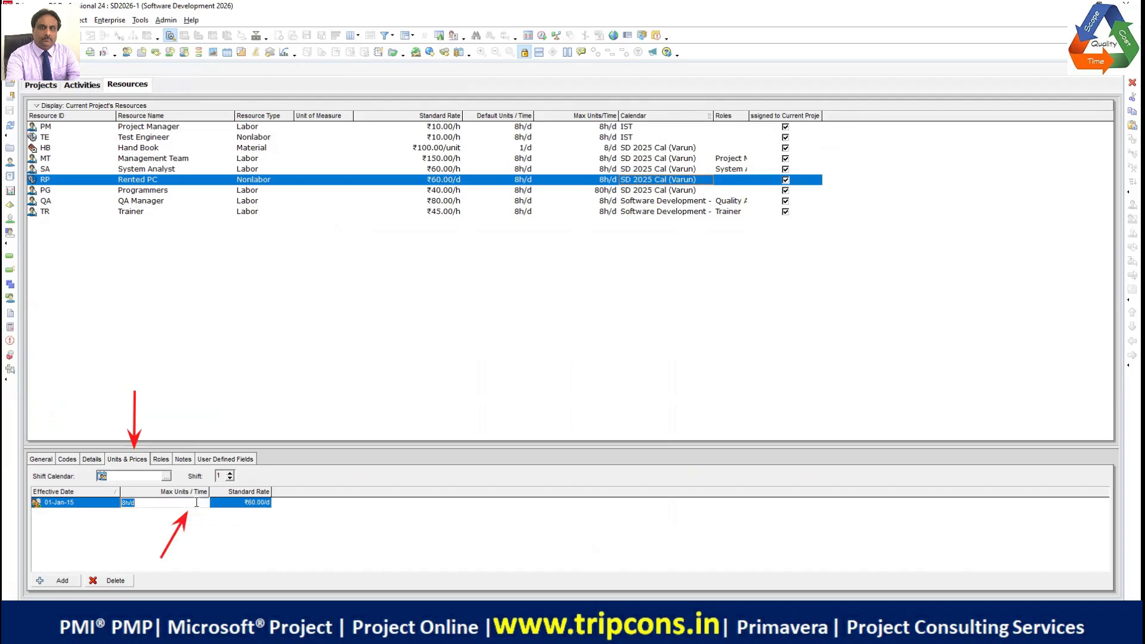
{"action": "type", "text": "48"}
{"action": "key", "text": "Return"}
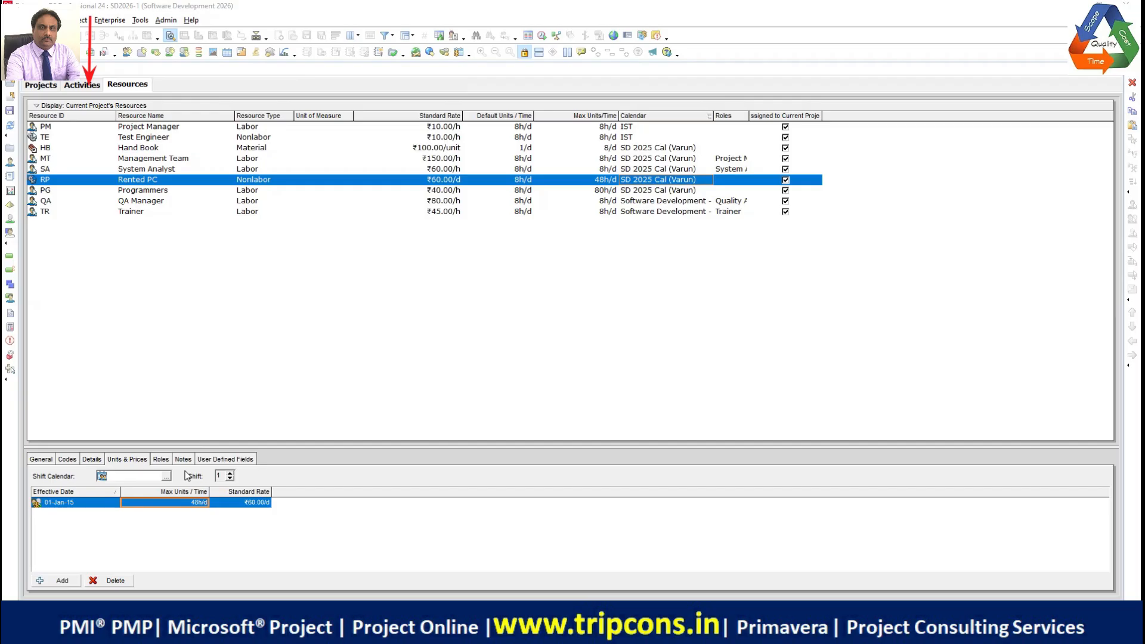
Step: Return to the activities view and check the Rented PC's usage profile at daily and weekly timescales across the project
{"action": "left_click", "coordinate": [84, 85]}
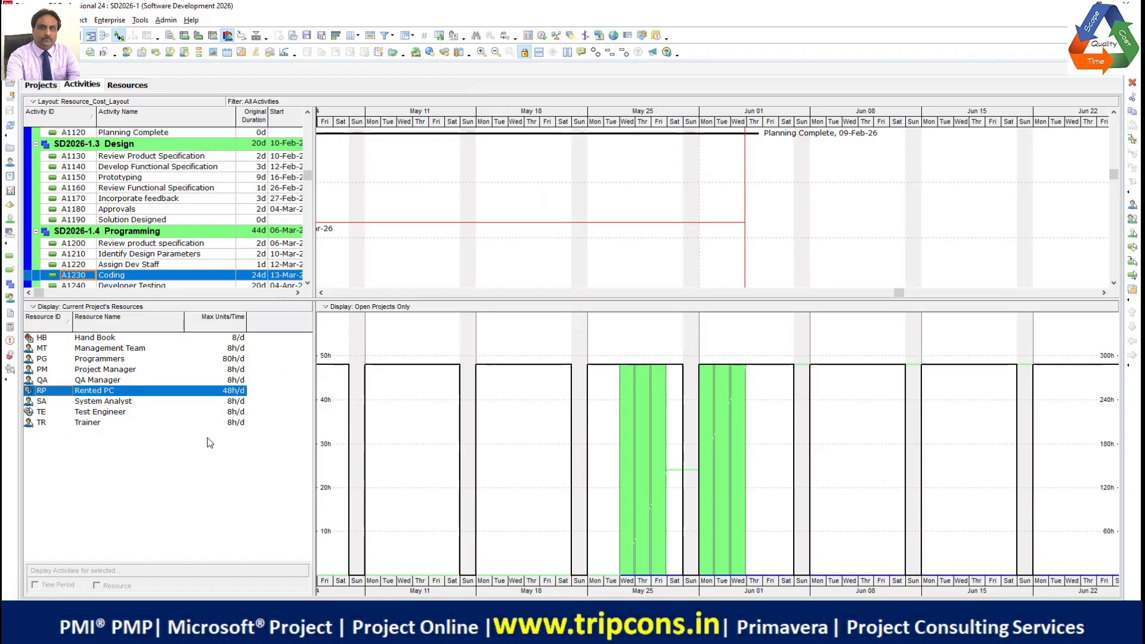
{"action": "left_click", "coordinate": [496, 52]}
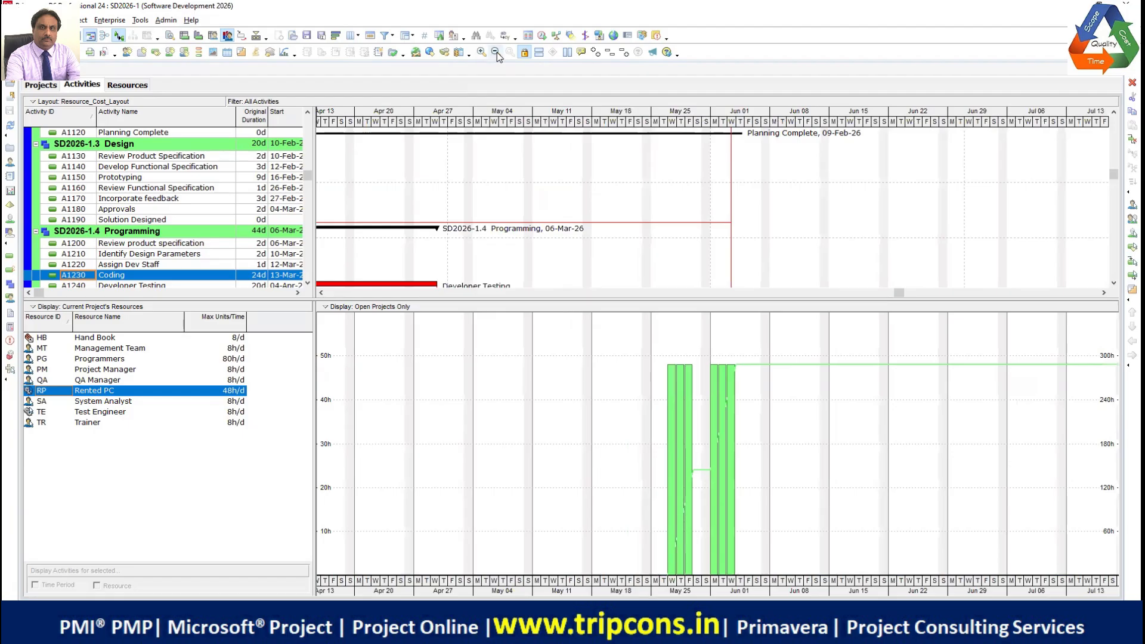
{"action": "left_click", "coordinate": [496, 52]}
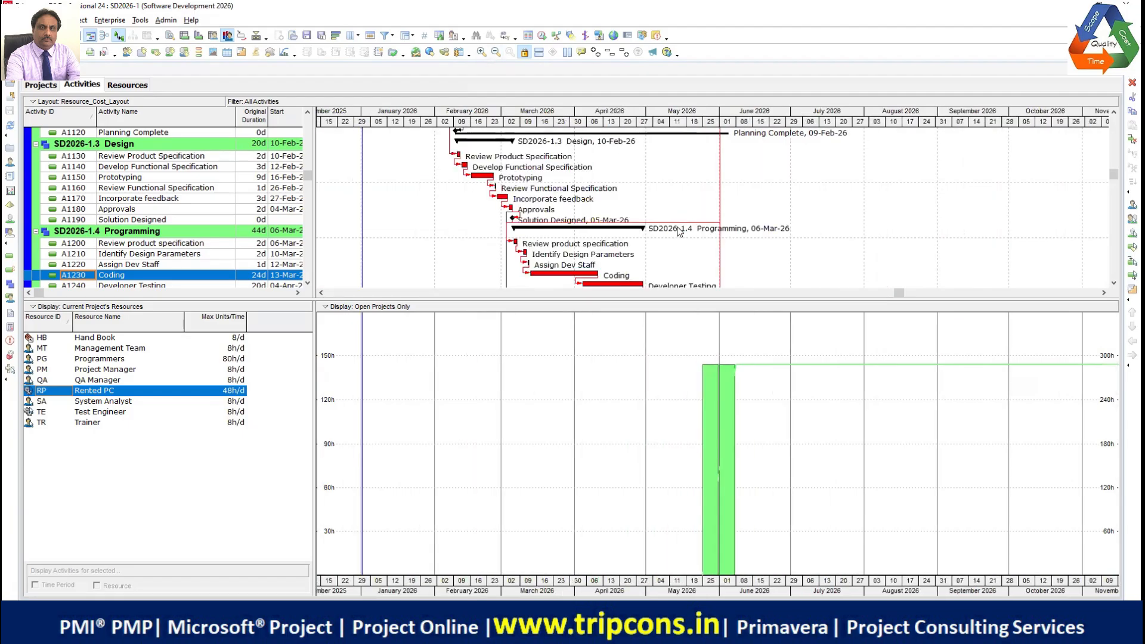
{"action": "scroll", "coordinate": [655, 206], "scroll_direction": "up", "scroll_amount": 3}
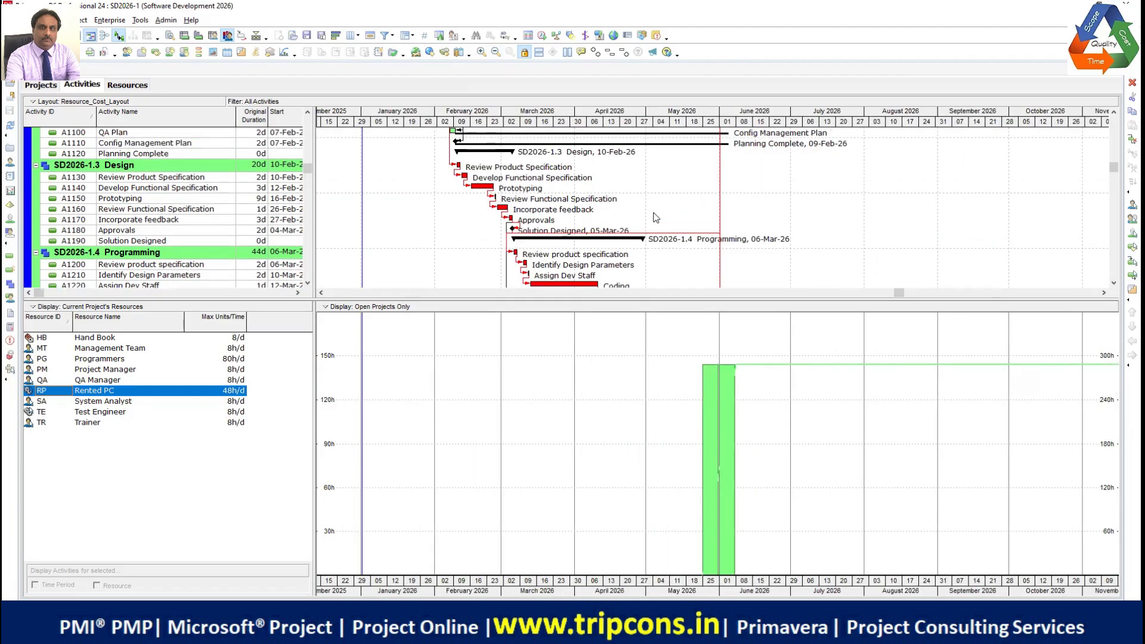
{"action": "scroll", "coordinate": [655, 203], "scroll_direction": "up", "scroll_amount": 2}
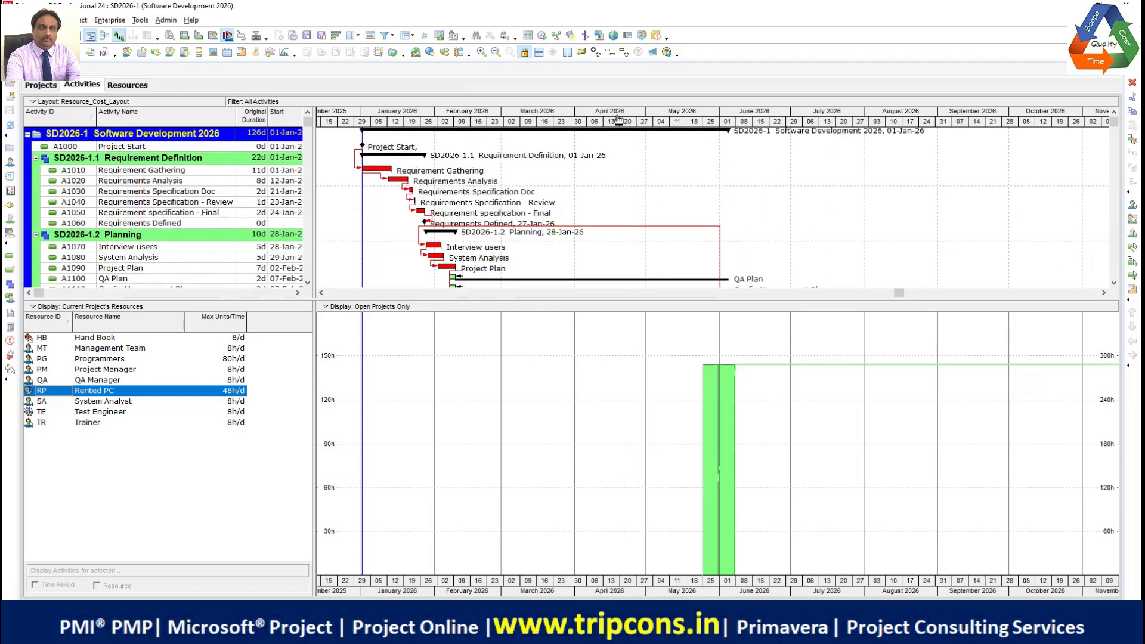
Step: Check the System Analyst's daily usage against its limit in January and February, and widen the activity table to reveal the Finish dates
{"action": "left_click_drag", "start_coordinate": [618, 119], "coordinate": [696, 152]}
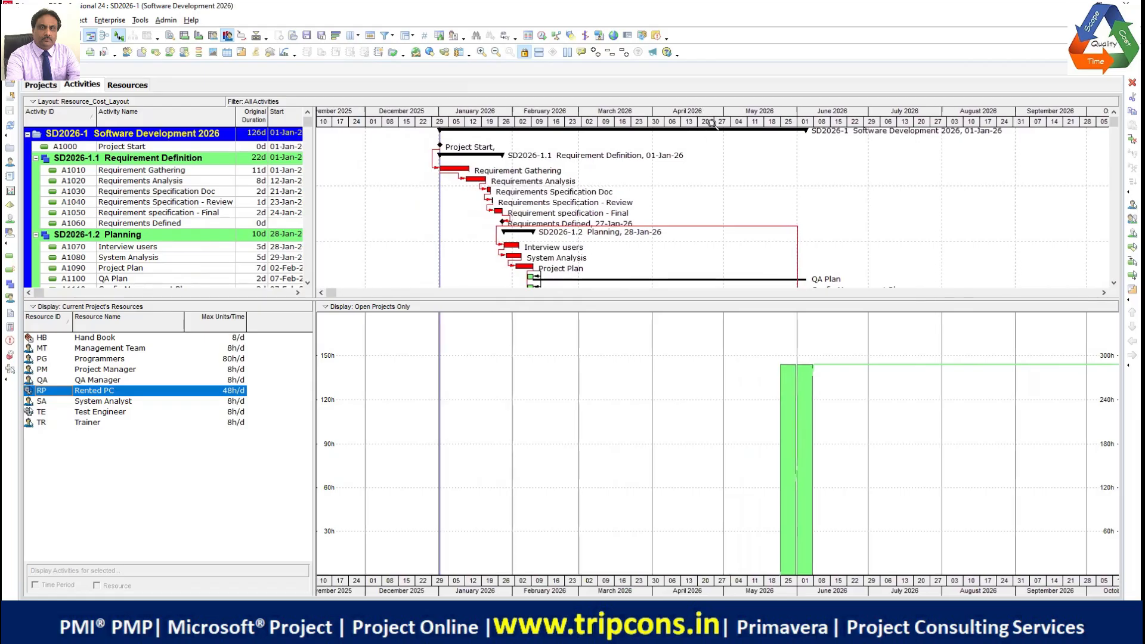
{"action": "left_click", "coordinate": [135, 402]}
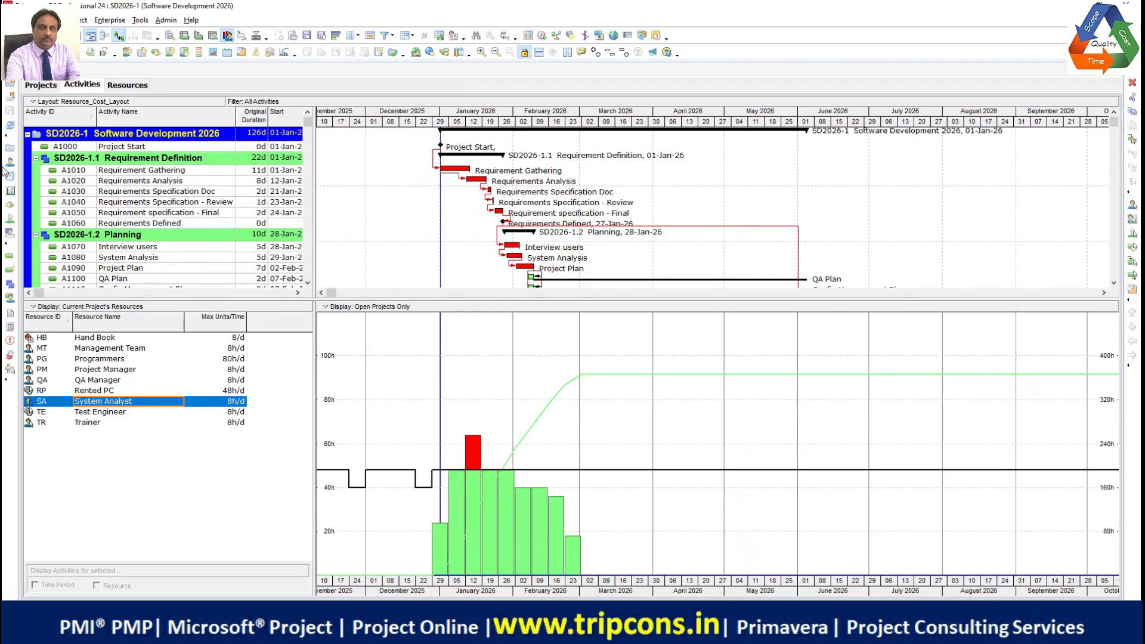
{"action": "left_click", "coordinate": [482, 51]}
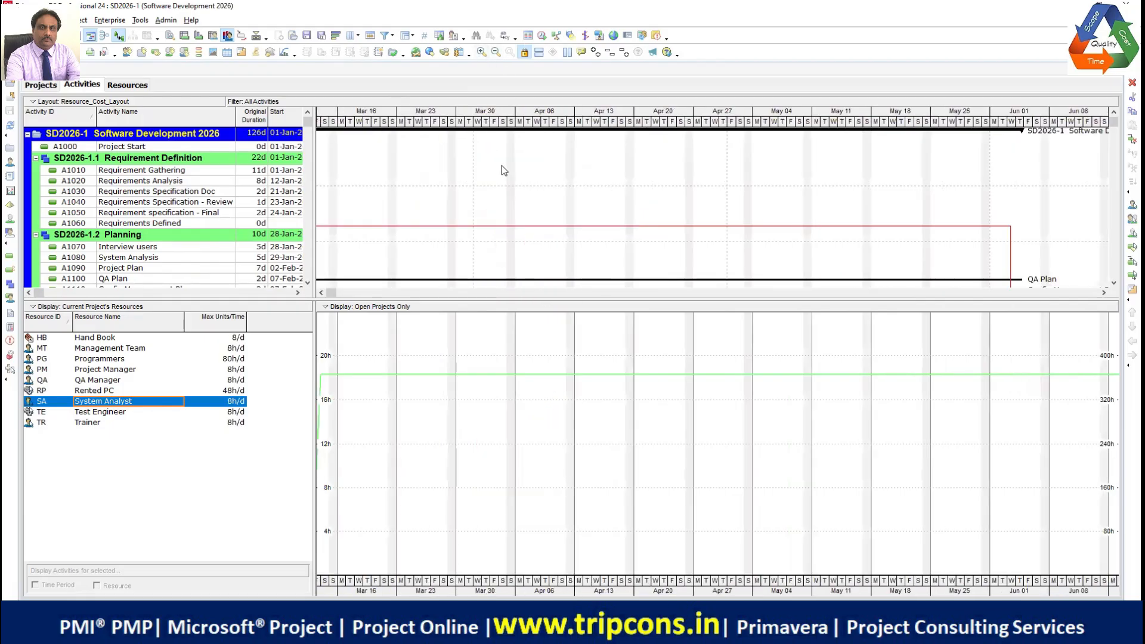
{"action": "left_click_drag", "start_coordinate": [423, 115], "coordinate": [930, 118]}
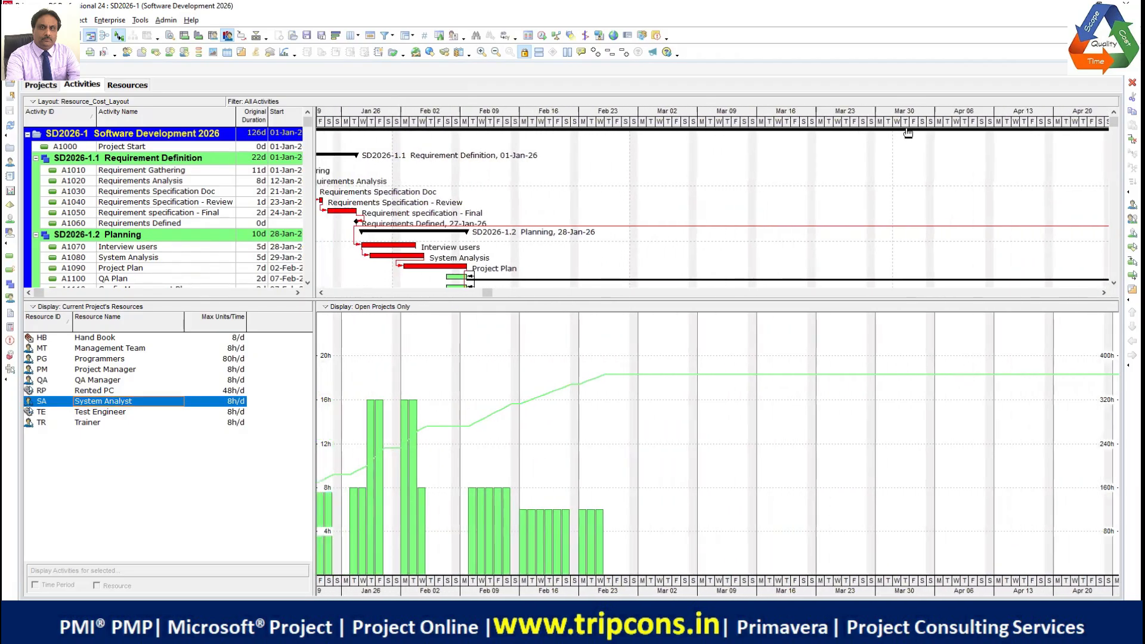
{"action": "left_click_drag", "start_coordinate": [648, 126], "coordinate": [770, 133]}
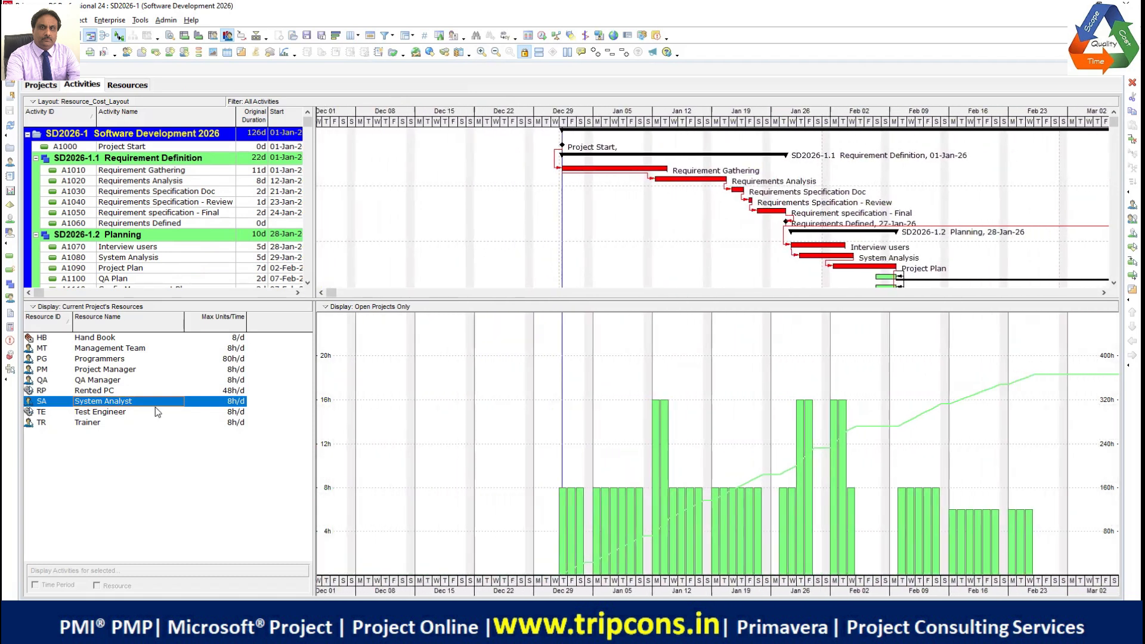
{"action": "left_click", "coordinate": [117, 413]}
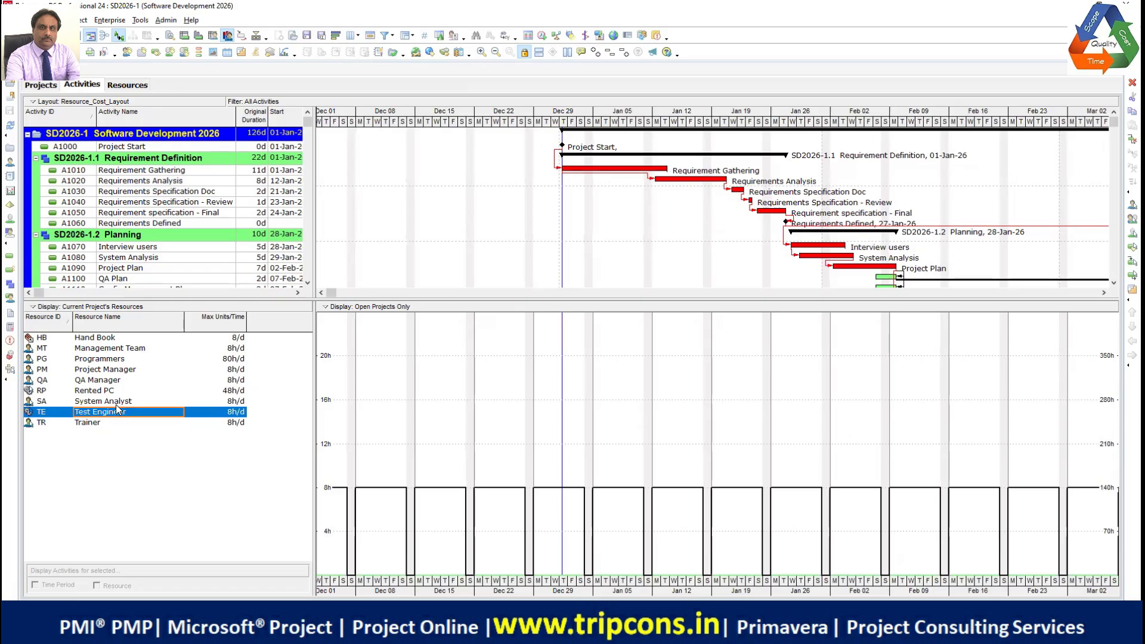
{"action": "left_click", "coordinate": [117, 401]}
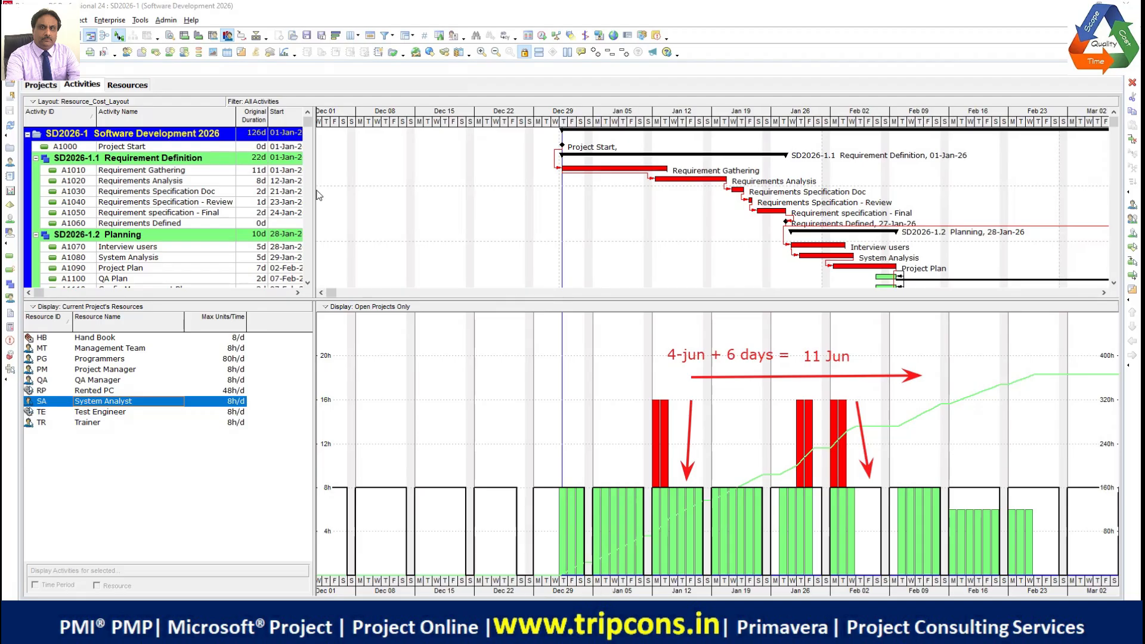
{"action": "left_click_drag", "start_coordinate": [315, 189], "coordinate": [395, 190]}
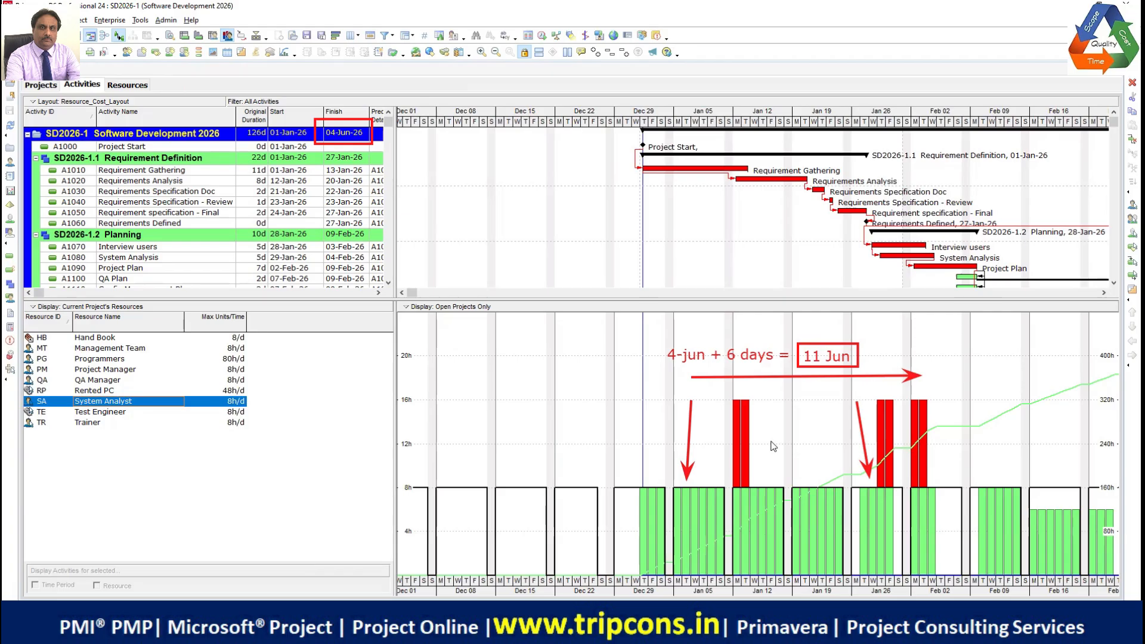
Step: Restrict resource leveling to the System Analyst only, instead of leveling all resources
{"action": "left_click", "coordinate": [557, 37]}
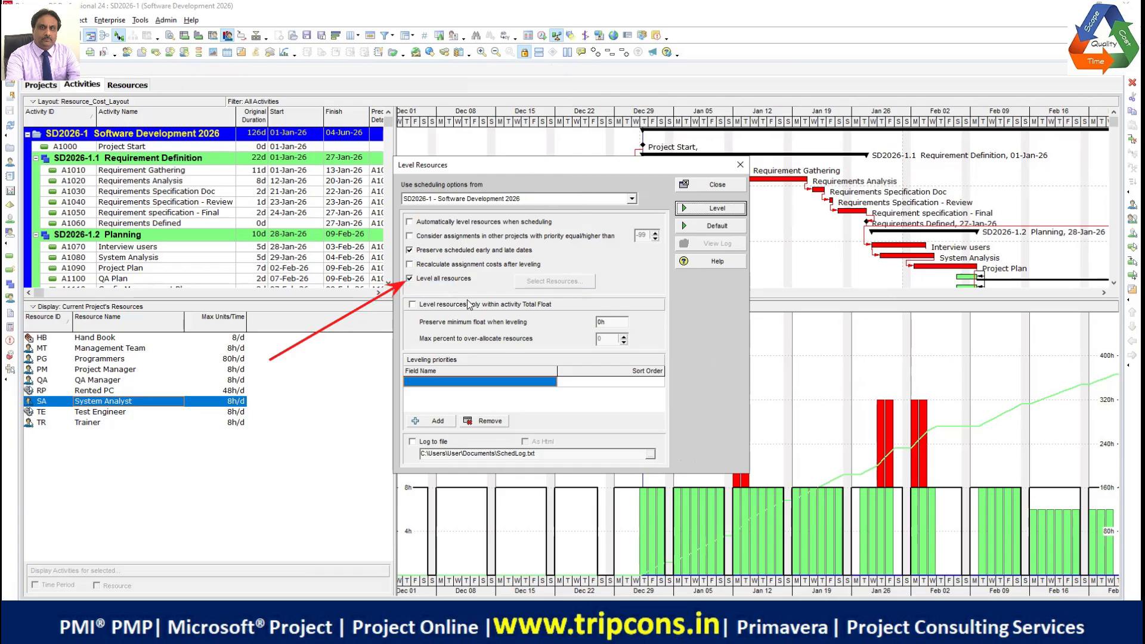
{"action": "left_click", "coordinate": [473, 279]}
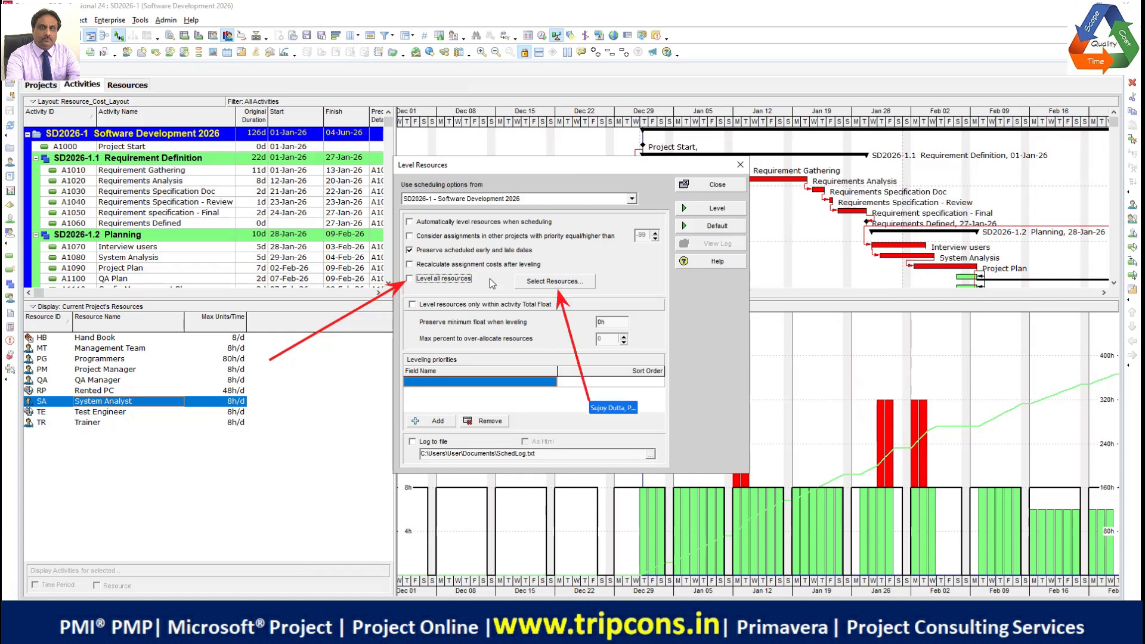
{"action": "left_click", "coordinate": [575, 286]}
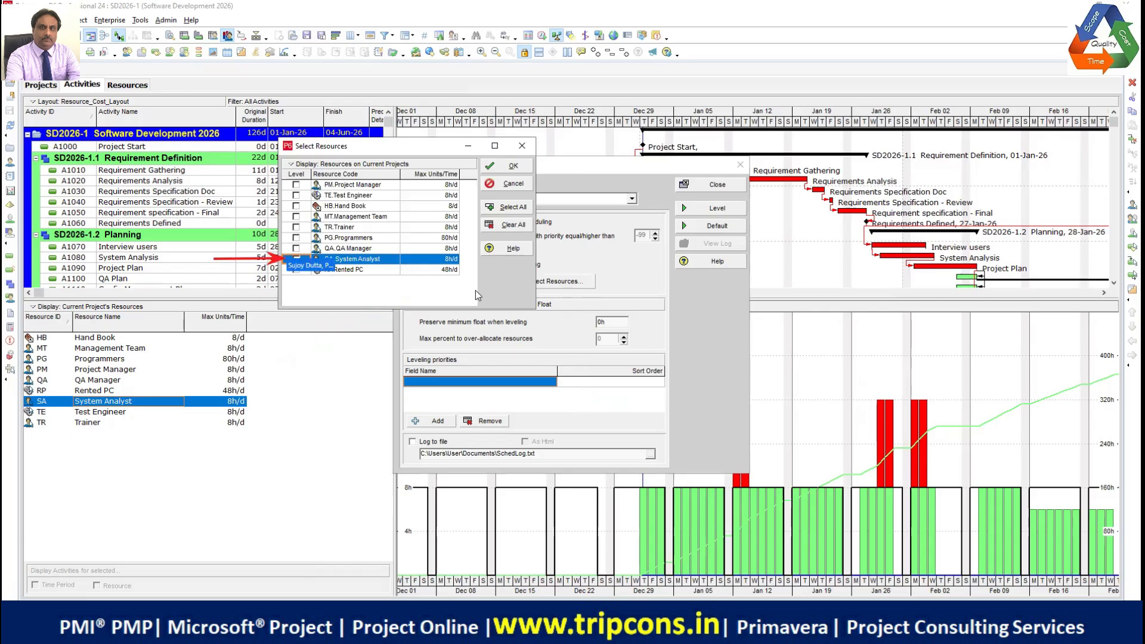
{"action": "left_click", "coordinate": [297, 259]}
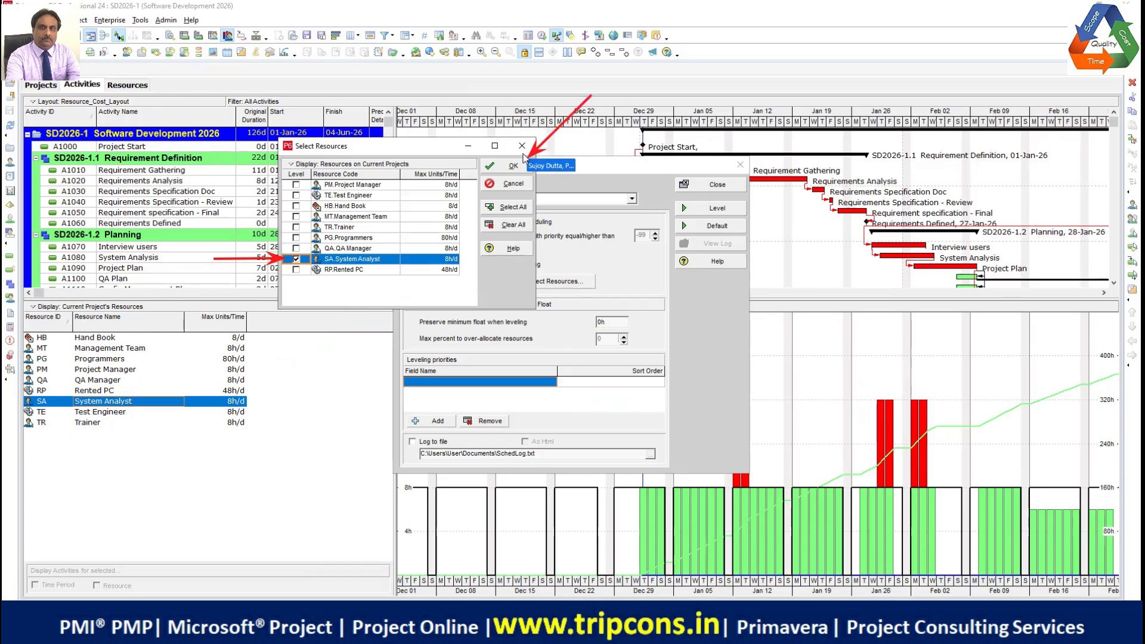
{"action": "left_click", "coordinate": [506, 172]}
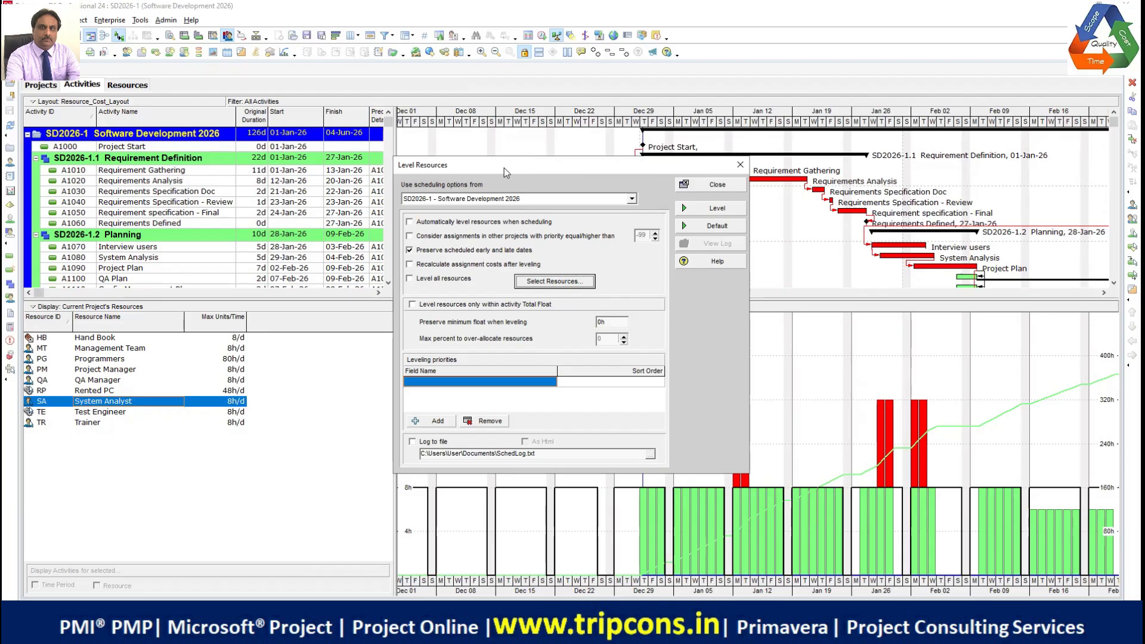
Step: Enable automatic resource leveling when scheduling and level the SD2026-1 project
{"action": "left_click", "coordinate": [410, 223]}
{"action": "left_click", "coordinate": [411, 223]}
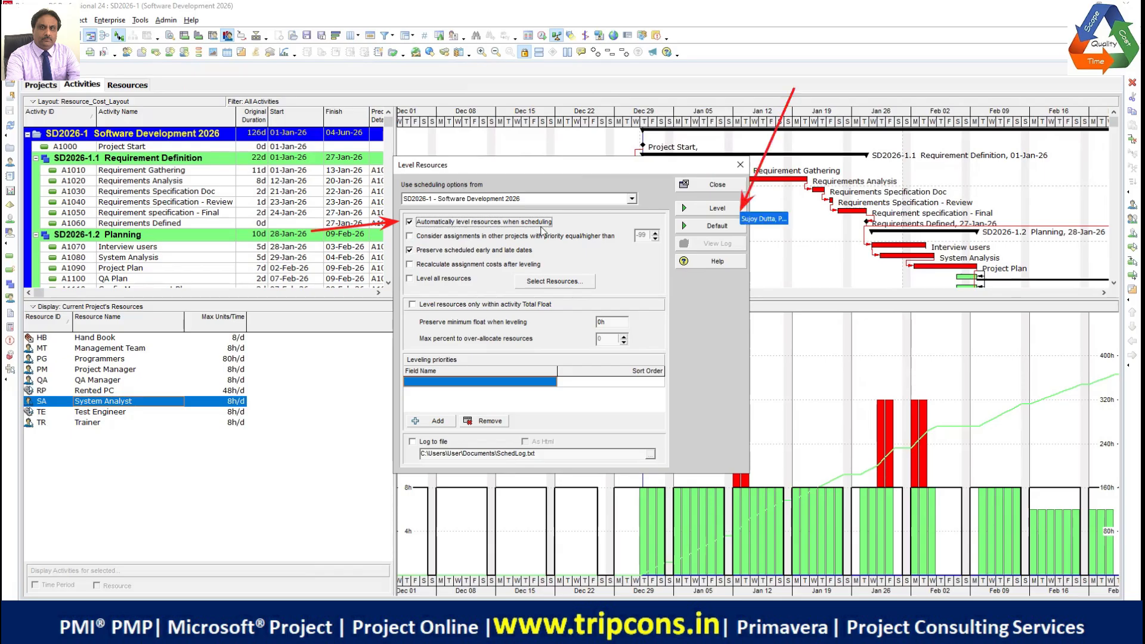
{"action": "left_click", "coordinate": [705, 210]}
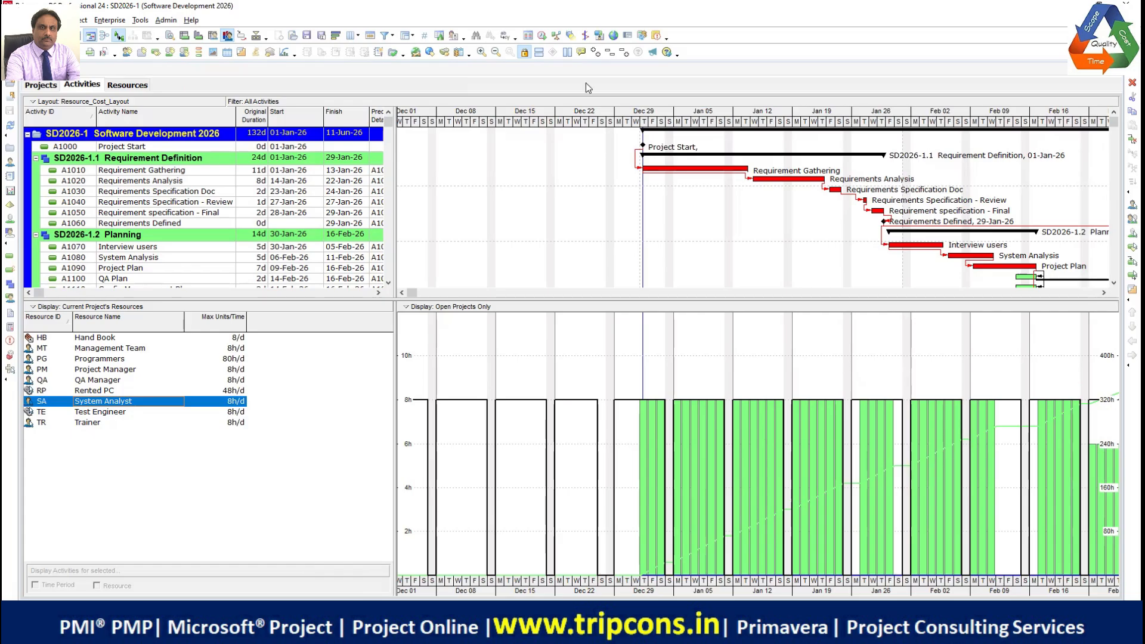
Step: Check the System Analyst's leveled usage profile at daily and weekly timescales
{"action": "left_click_drag", "start_coordinate": [726, 114], "coordinate": [545, 117]}
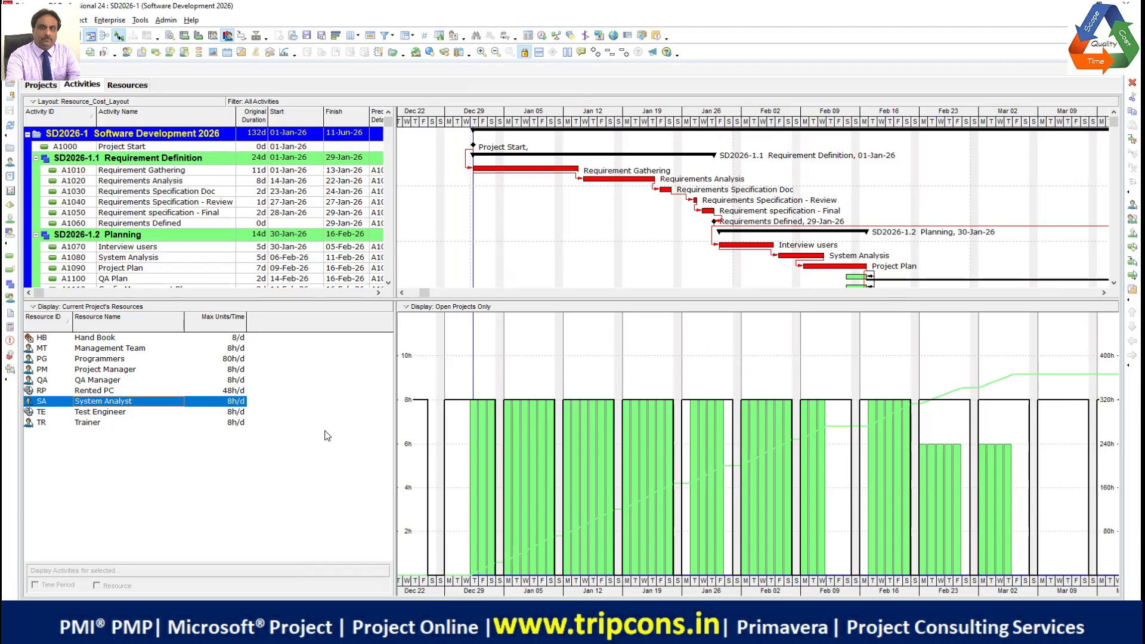
{"action": "left_click", "coordinate": [496, 53]}
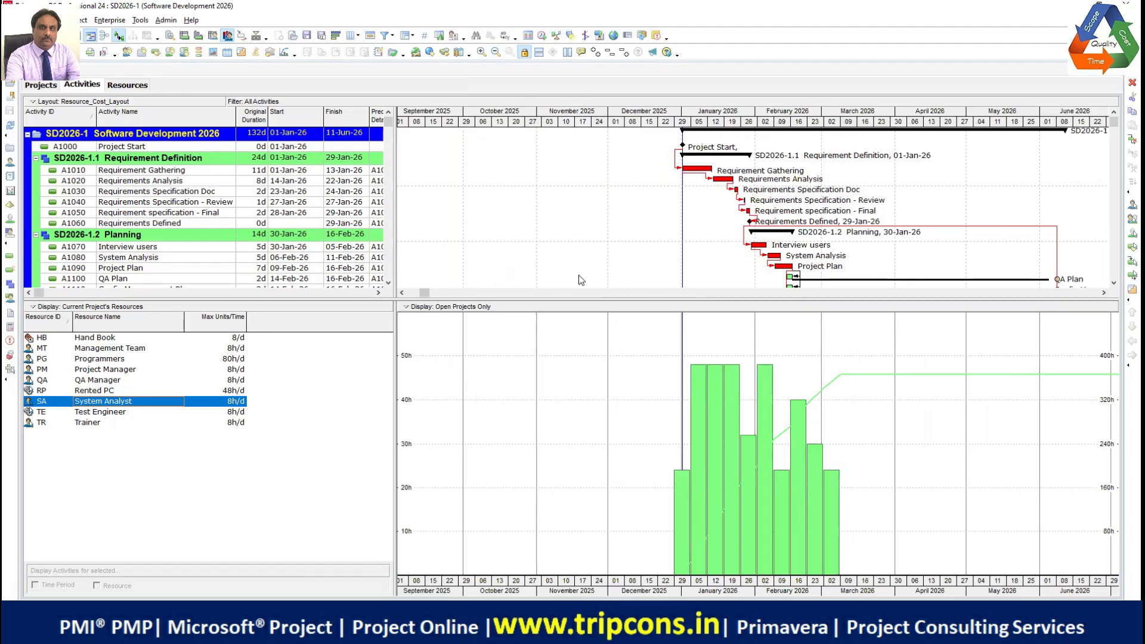
{"action": "left_click_drag", "start_coordinate": [704, 116], "coordinate": [670, 116]}
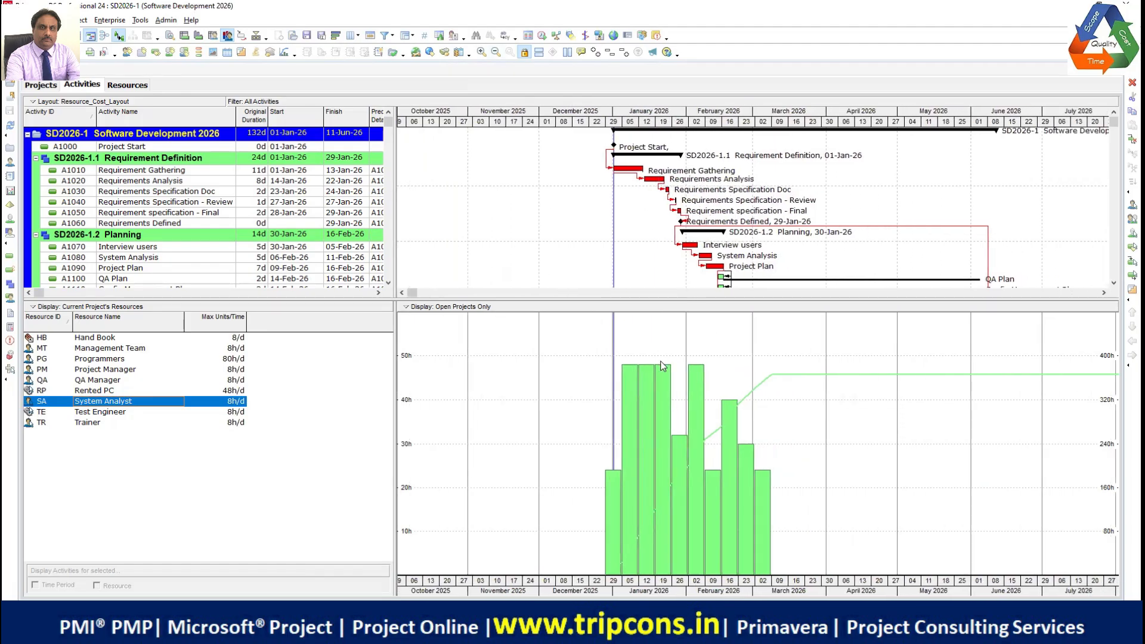
Step: Examine the Test Engineer's weekly and daily usage against its limit in May and June 2026
{"action": "left_click", "coordinate": [223, 412]}
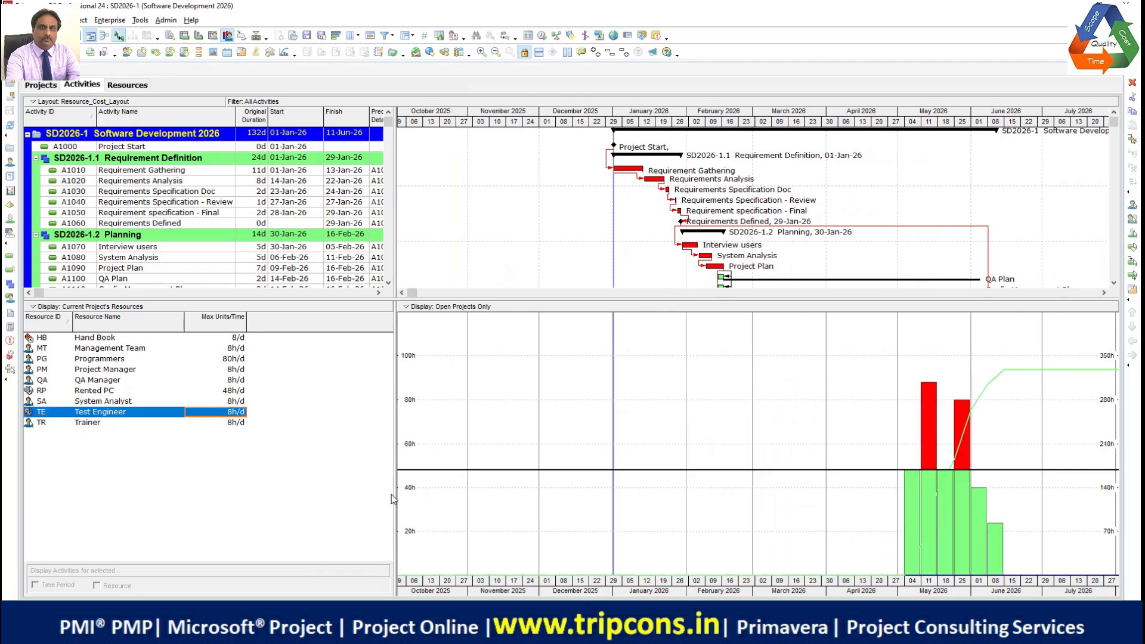
{"action": "left_click_drag", "start_coordinate": [911, 117], "coordinate": [720, 123]}
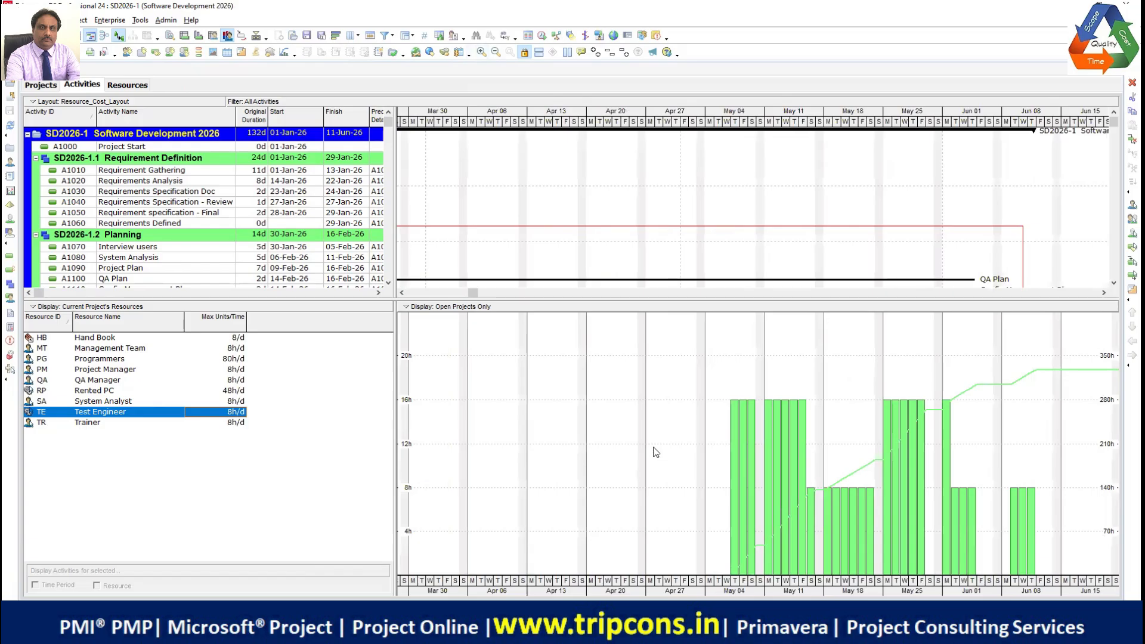
{"action": "left_click", "coordinate": [238, 423]}
{"action": "left_click", "coordinate": [235, 413]}
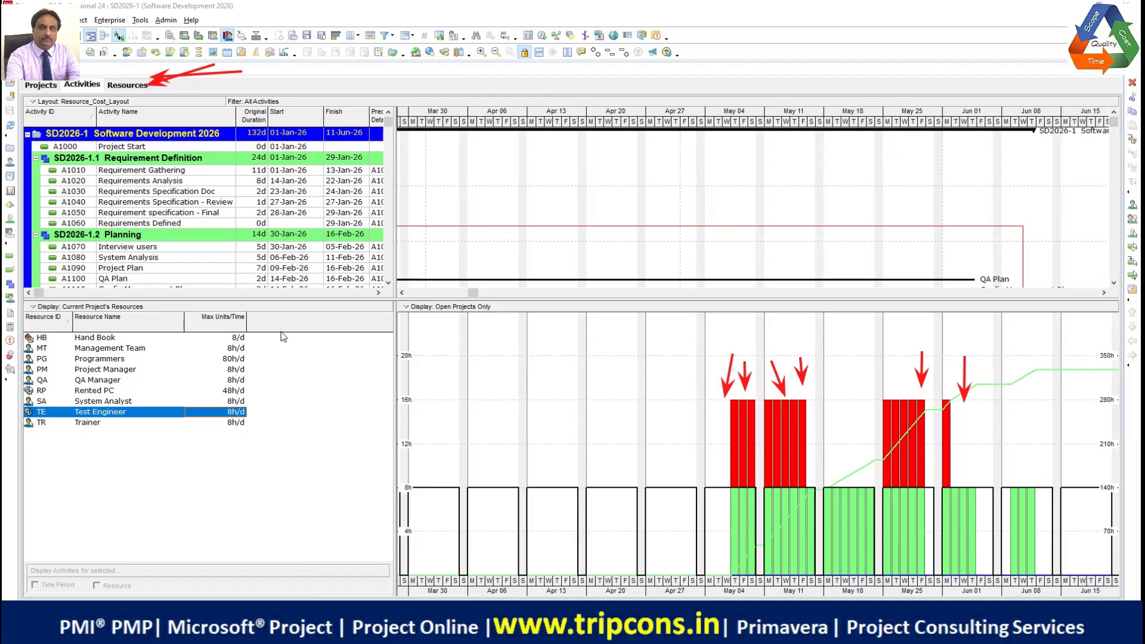
Step: Set the Test Engineer resource's Max Units/Time to 16h/d for the 01-Jan-25 effective date
{"action": "left_click", "coordinate": [127, 86]}
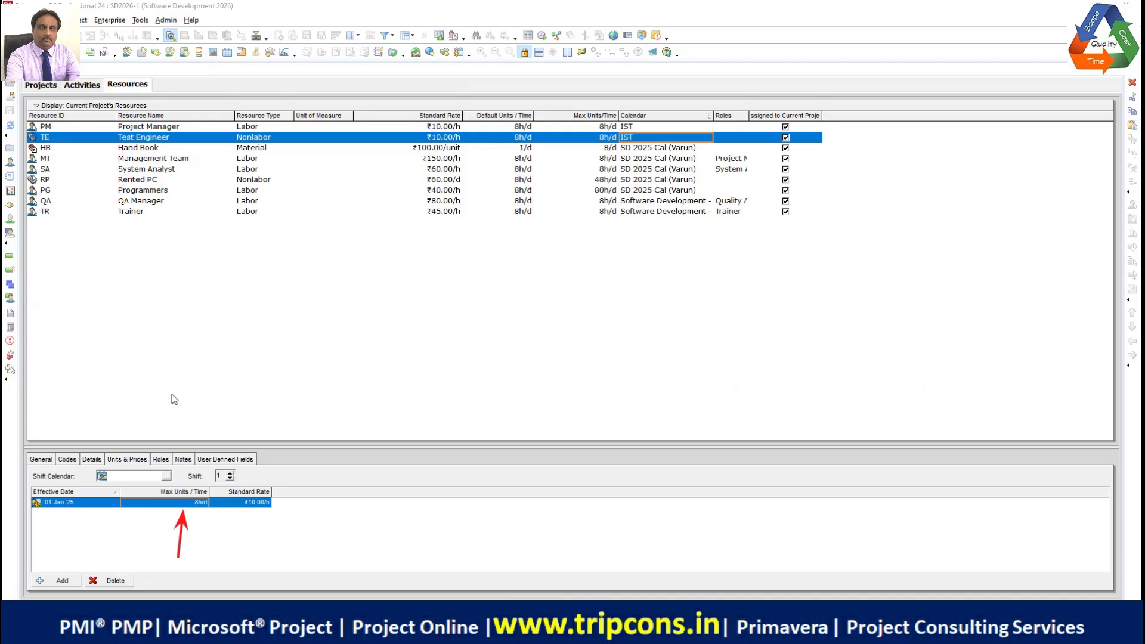
{"action": "left_click", "coordinate": [196, 504]}
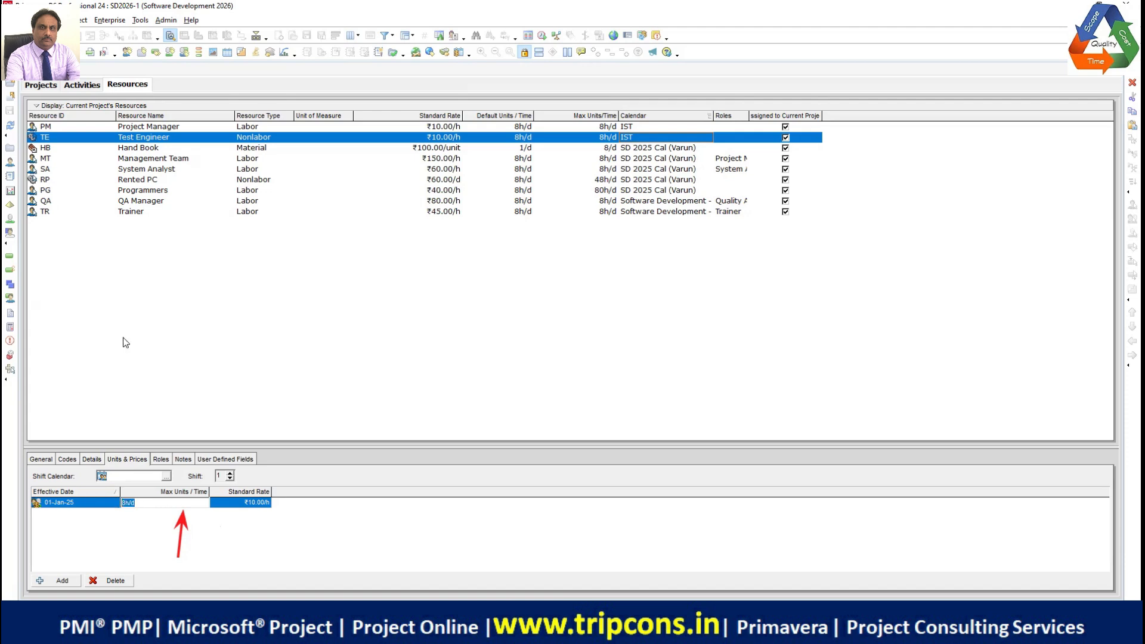
{"action": "type", "text": "16"}
{"action": "key", "text": "Return"}
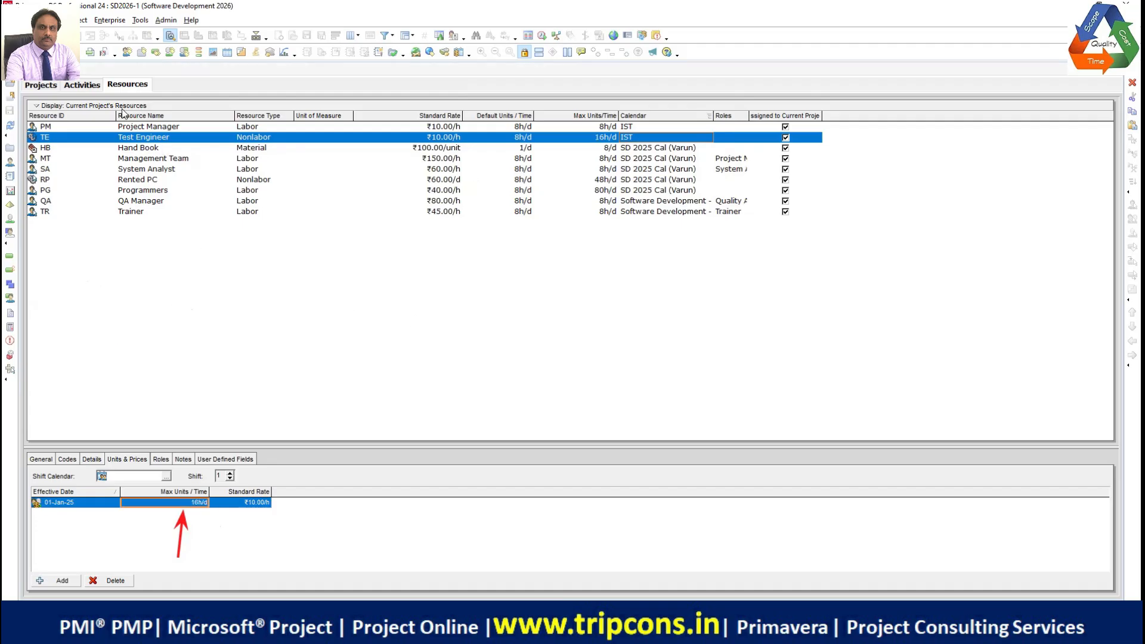
Step: Return to the activities view and check the Test Engineer's and Trainer's weekly usage profiles
{"action": "left_click", "coordinate": [87, 90]}
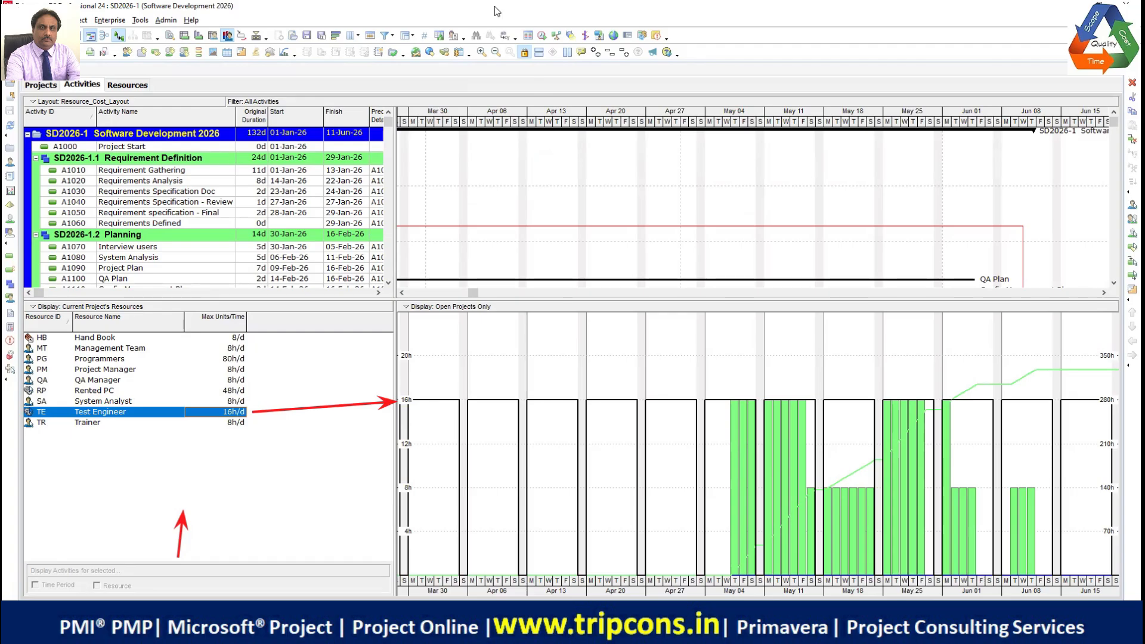
{"action": "left_click", "coordinate": [496, 52]}
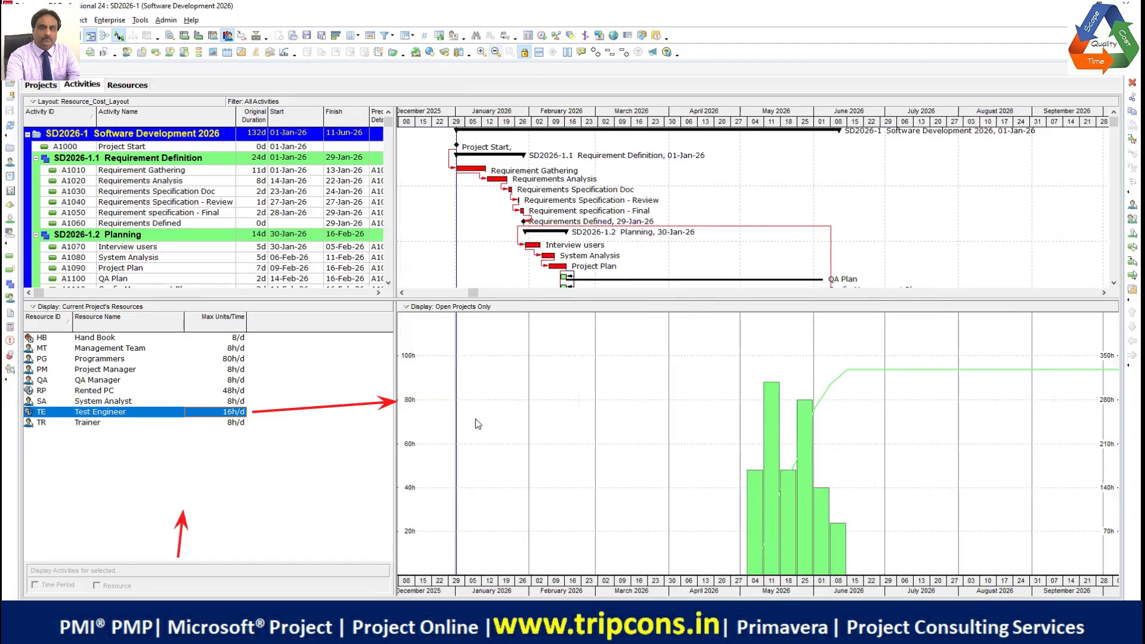
{"action": "left_click", "coordinate": [237, 420]}
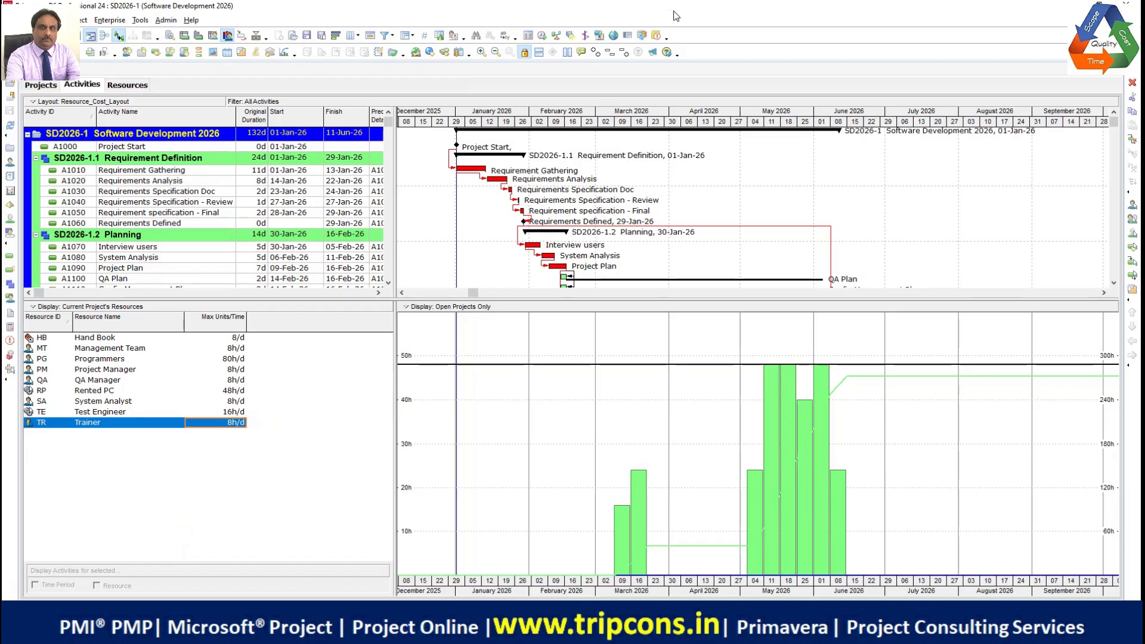
Step: Hide the resource usage profile and review the full project schedule in the activity table and Gantt chart
{"action": "left_click", "coordinate": [257, 35]}
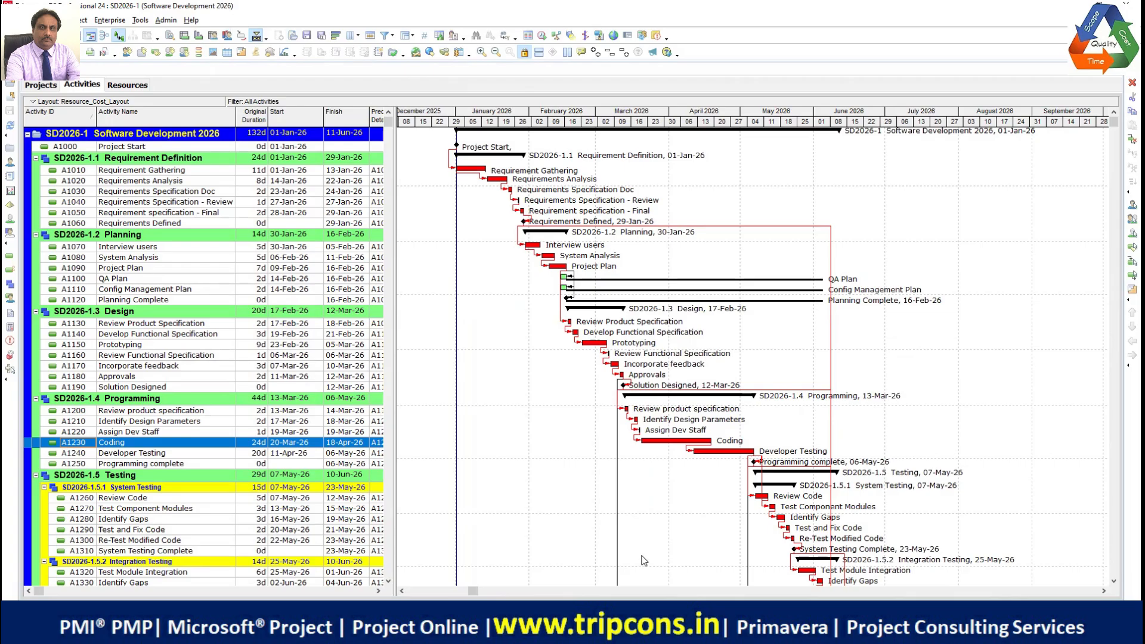
{"action": "left_click", "coordinate": [227, 35]}
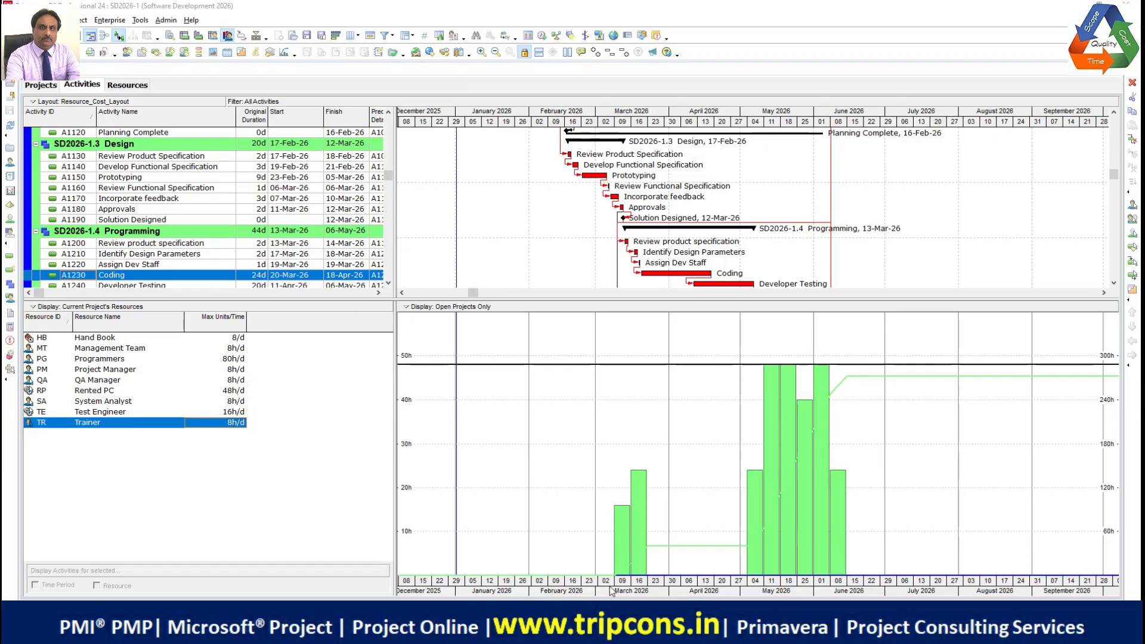
{"action": "left_click", "coordinate": [256, 36]}
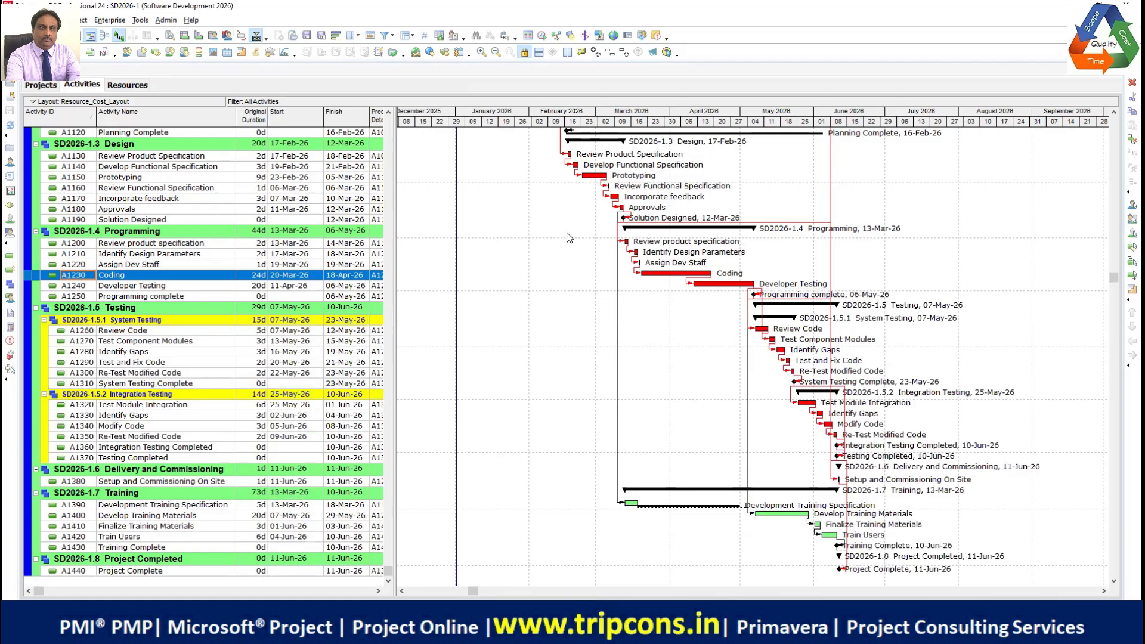
{"action": "scroll", "coordinate": [528, 255], "scroll_direction": "up", "scroll_amount": 3}
{"action": "scroll", "coordinate": [527, 256], "scroll_direction": "up", "scroll_amount": 4}
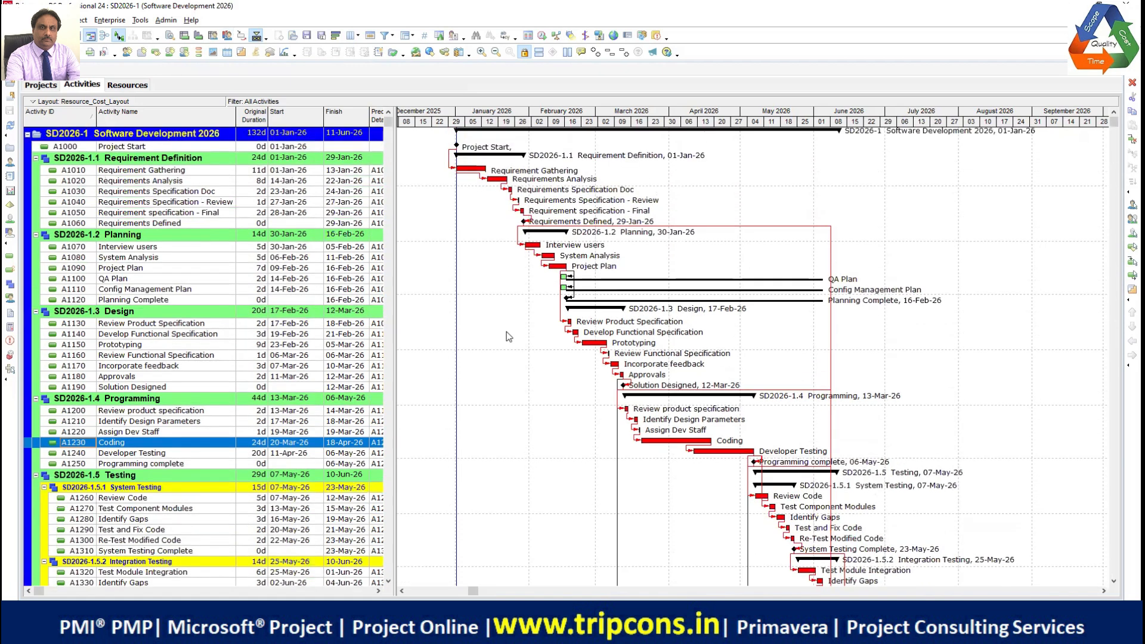
Step: Widen the activity table to reveal Predecessor Details and show the Gantt chart from Project Start at a daily timescale
{"action": "left_click_drag", "start_coordinate": [396, 209], "coordinate": [462, 212]}
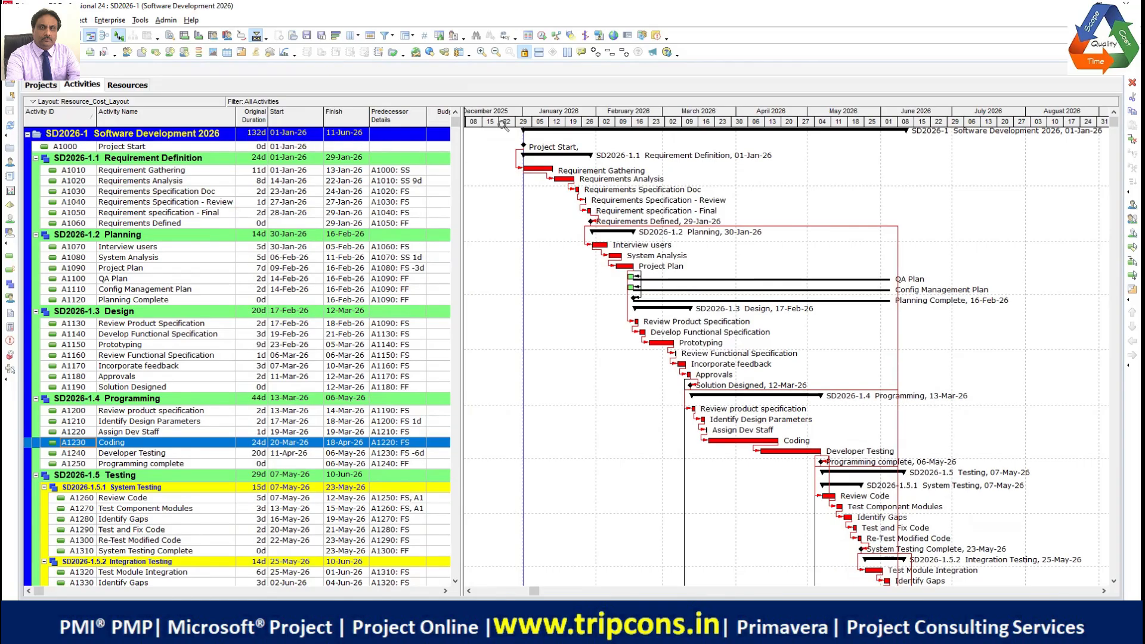
{"action": "left_click", "coordinate": [481, 52]}
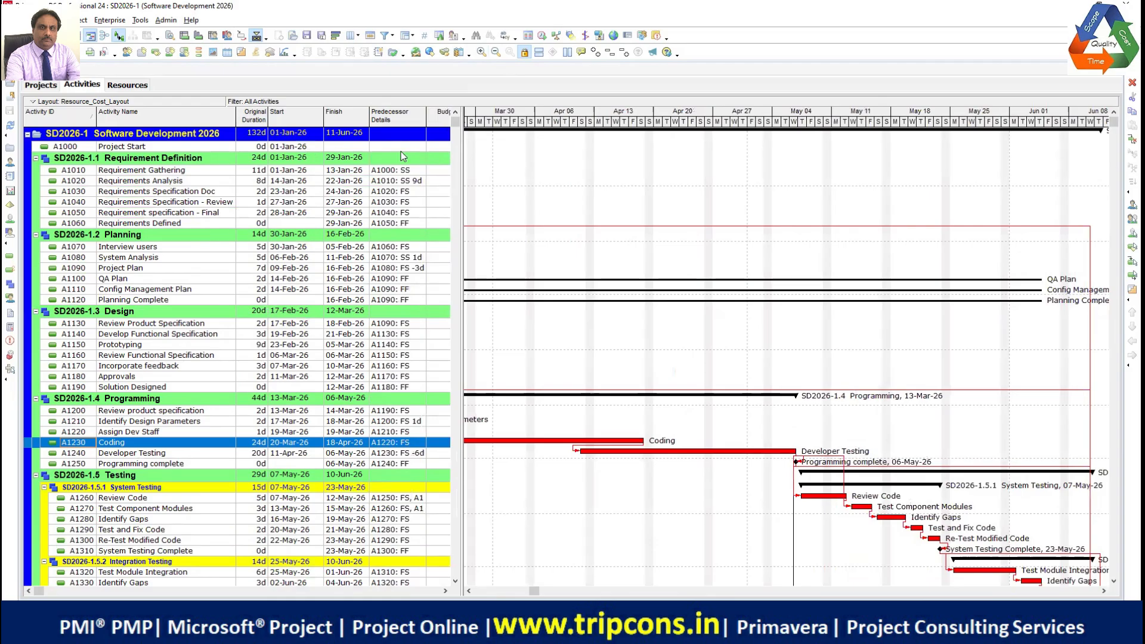
{"action": "left_click", "coordinate": [307, 148]}
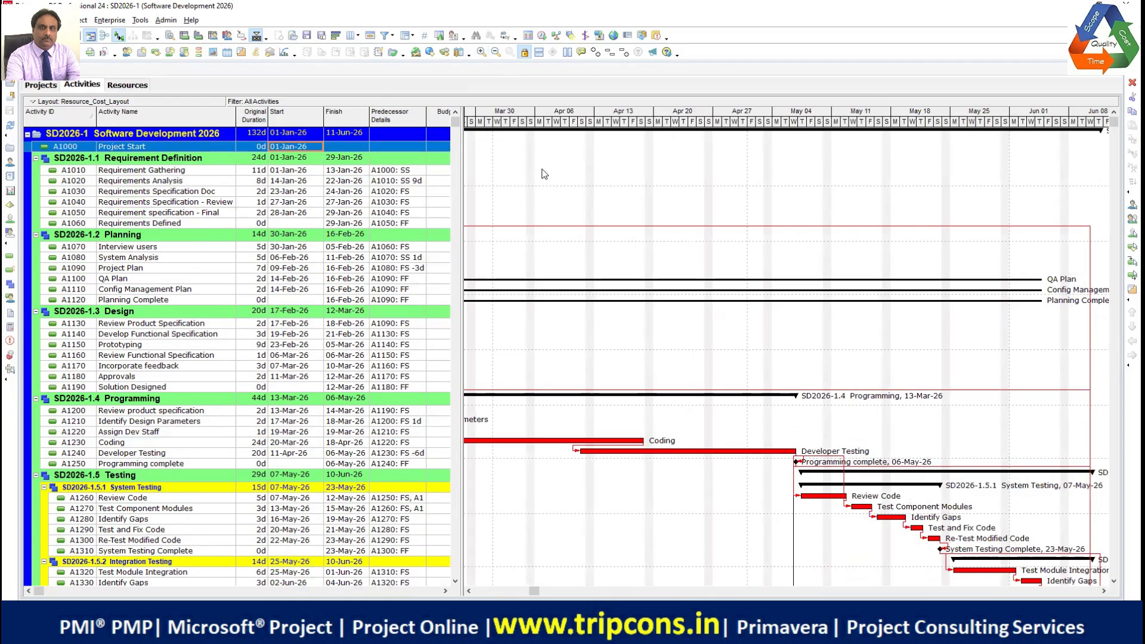
{"action": "double_click", "coordinate": [511, 148]}
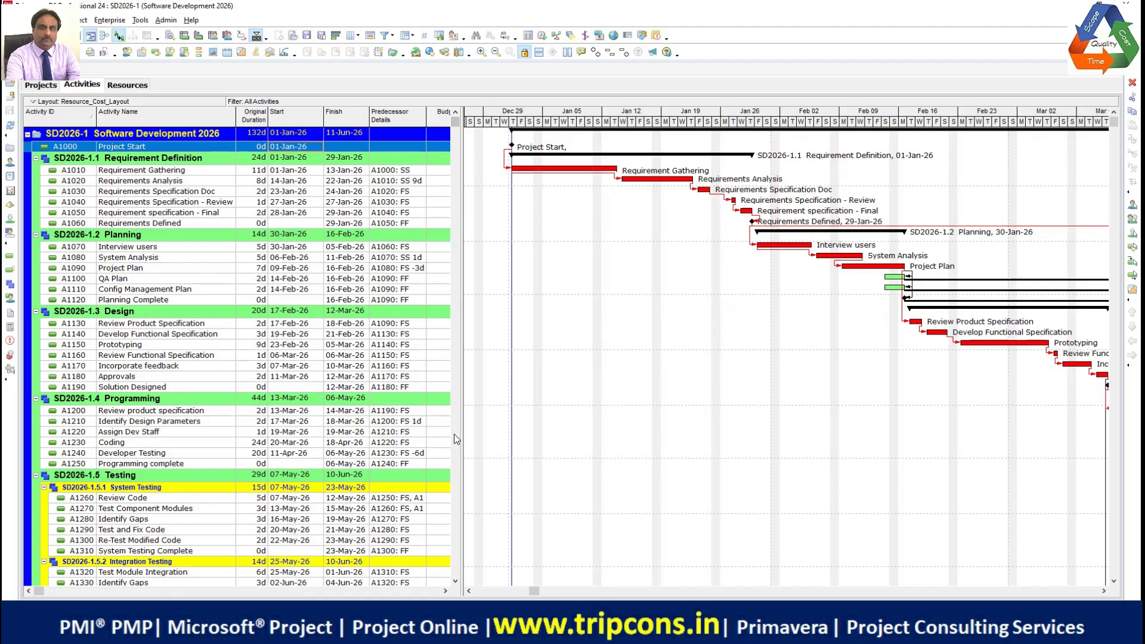
Step: Rename the global SD 2025 calendar used by most of the project's resources as SD 2026 (Perfect Result)
{"action": "left_click", "coordinate": [127, 85]}
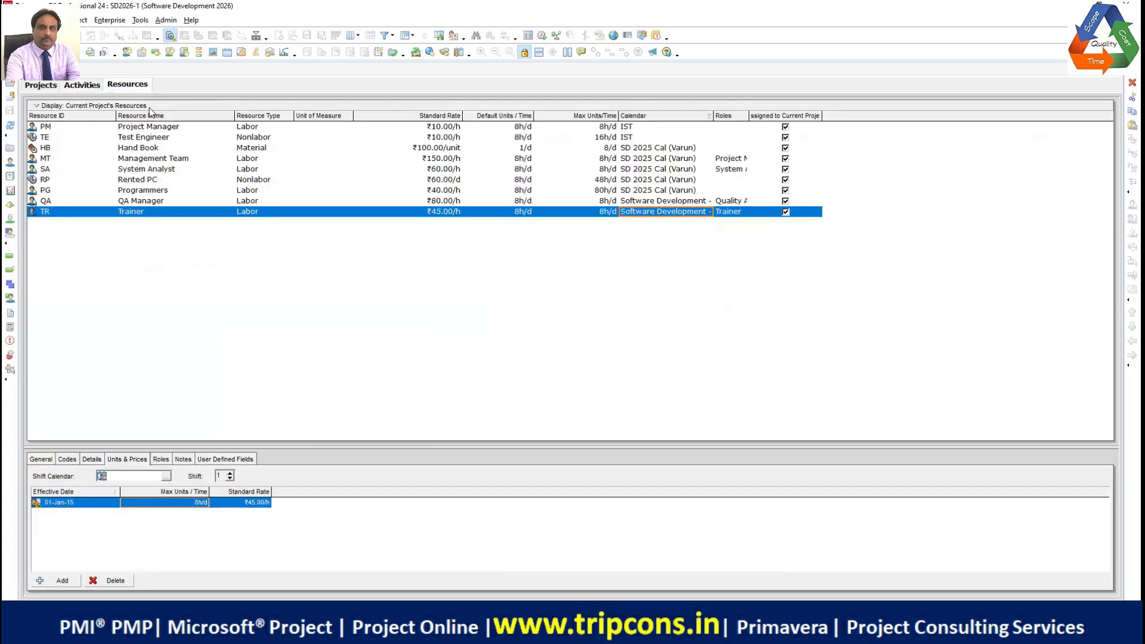
{"action": "left_click", "coordinate": [153, 139]}
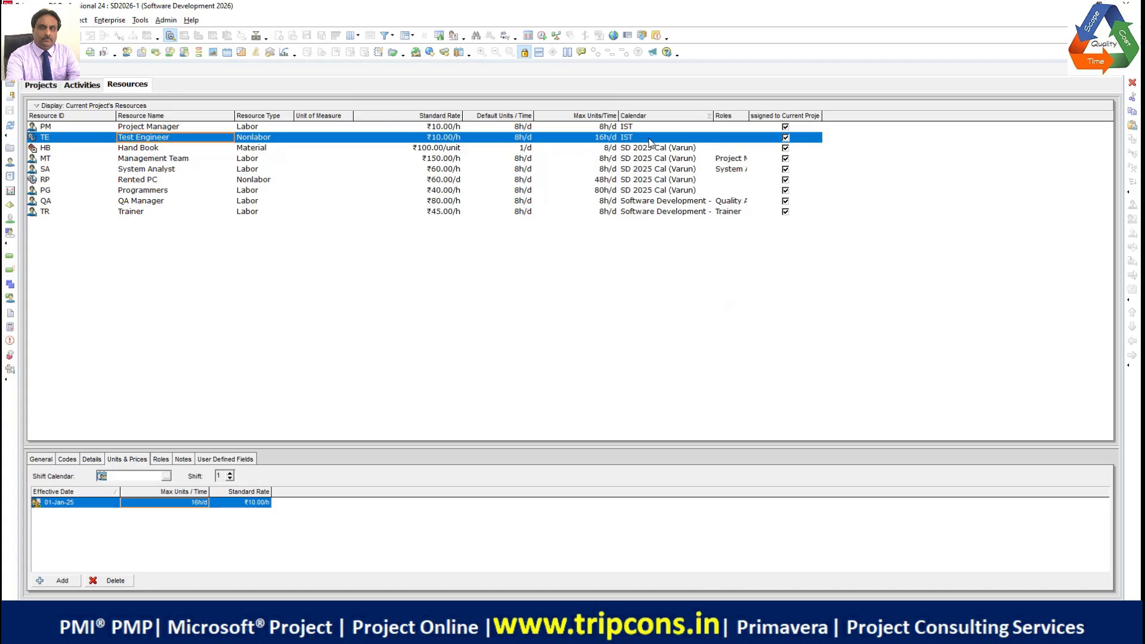
{"action": "left_click", "coordinate": [228, 53]}
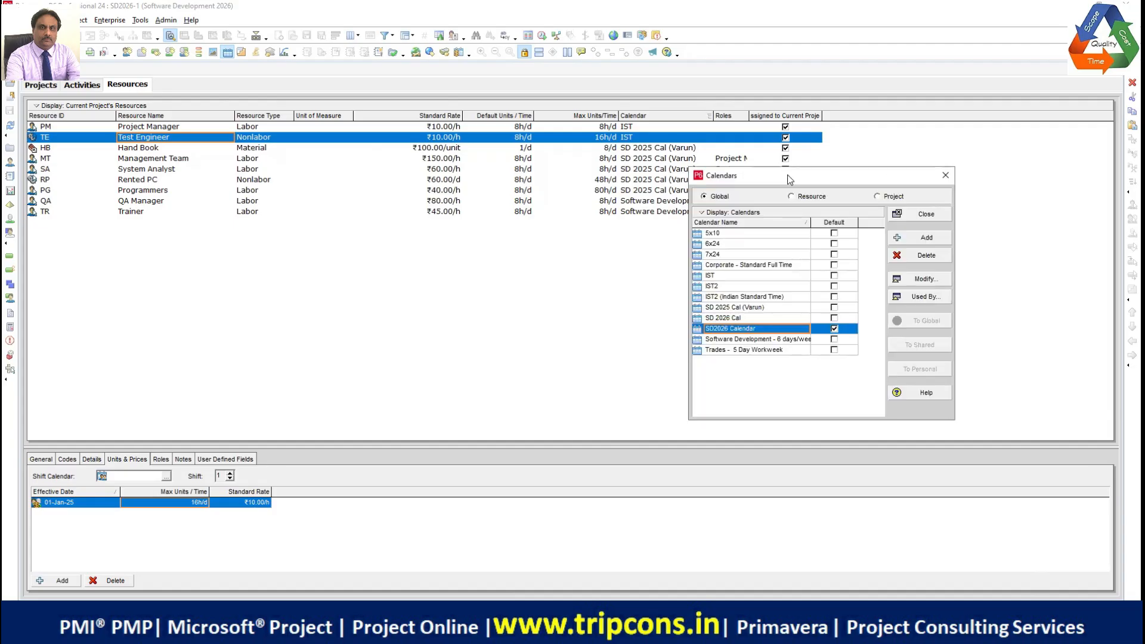
{"action": "left_click", "coordinate": [773, 308]}
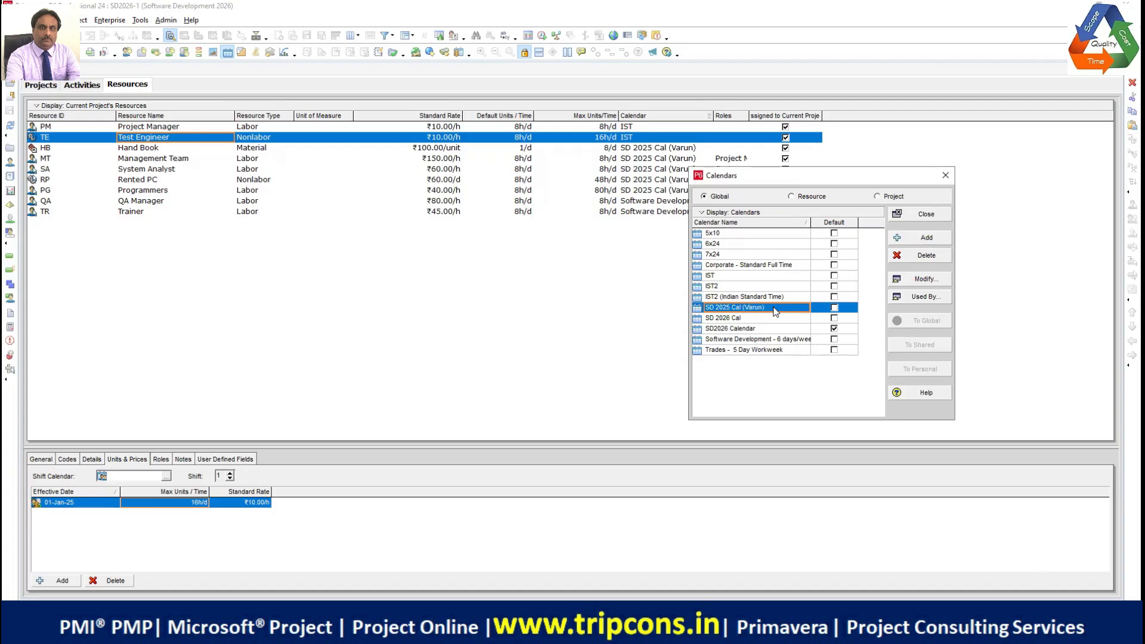
{"action": "left_click", "coordinate": [775, 308]}
{"action": "type", "text": "SD 2026"}
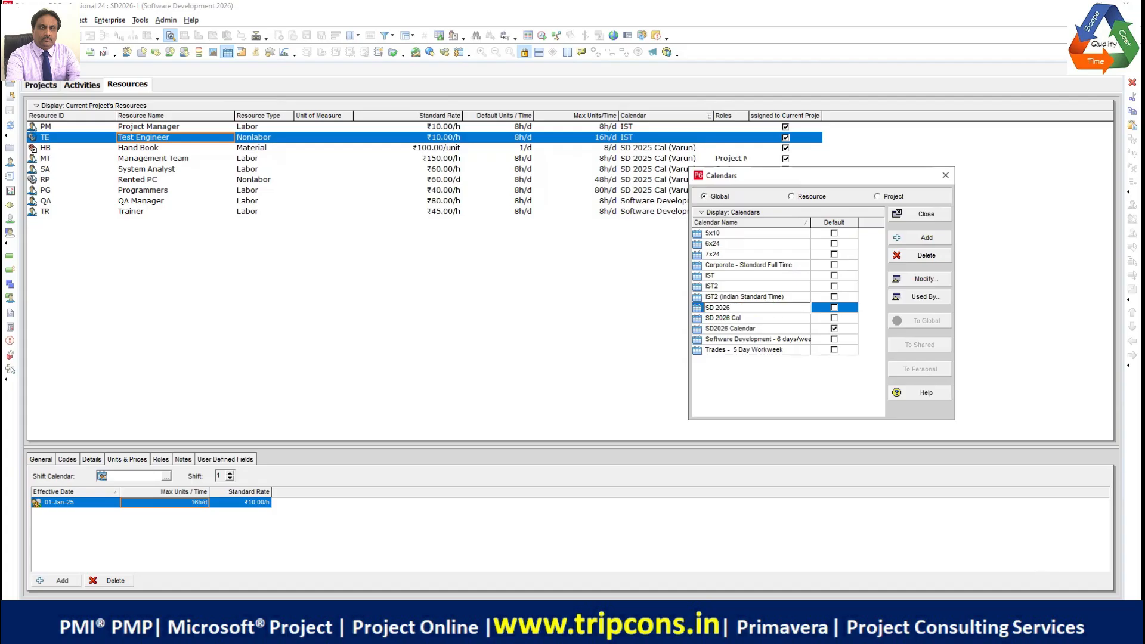
{"action": "type", "text": " (Perfect Result)"}
{"action": "key", "text": "Return"}
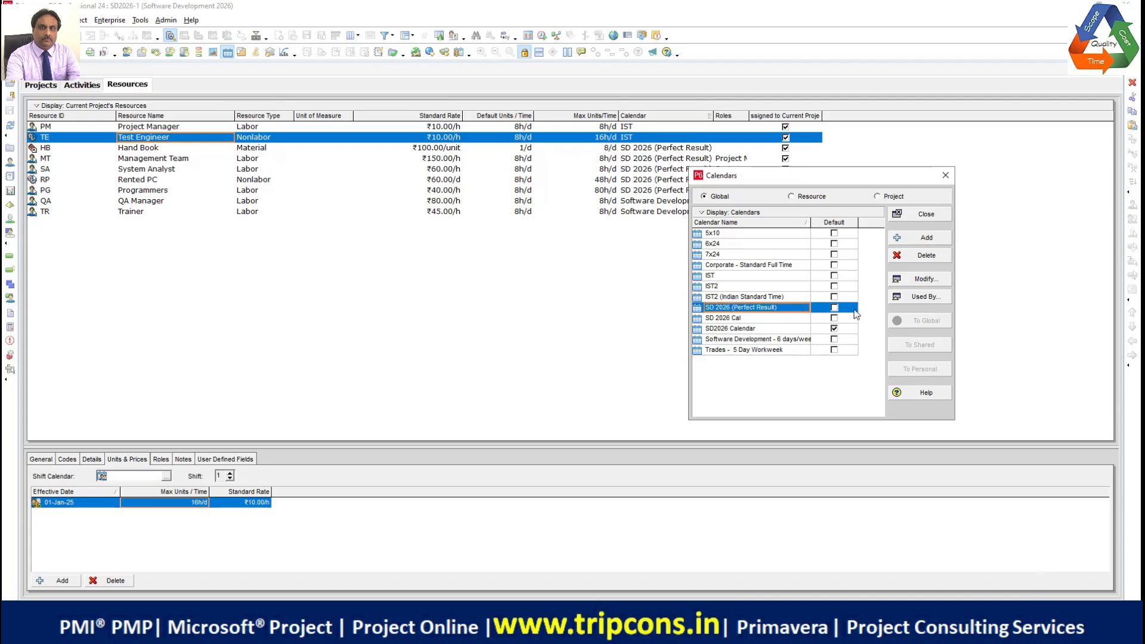
Step: Make the SD 2026 (Perfect Result) calendar the default global calendar and close the calendar list
{"action": "left_click", "coordinate": [835, 309]}
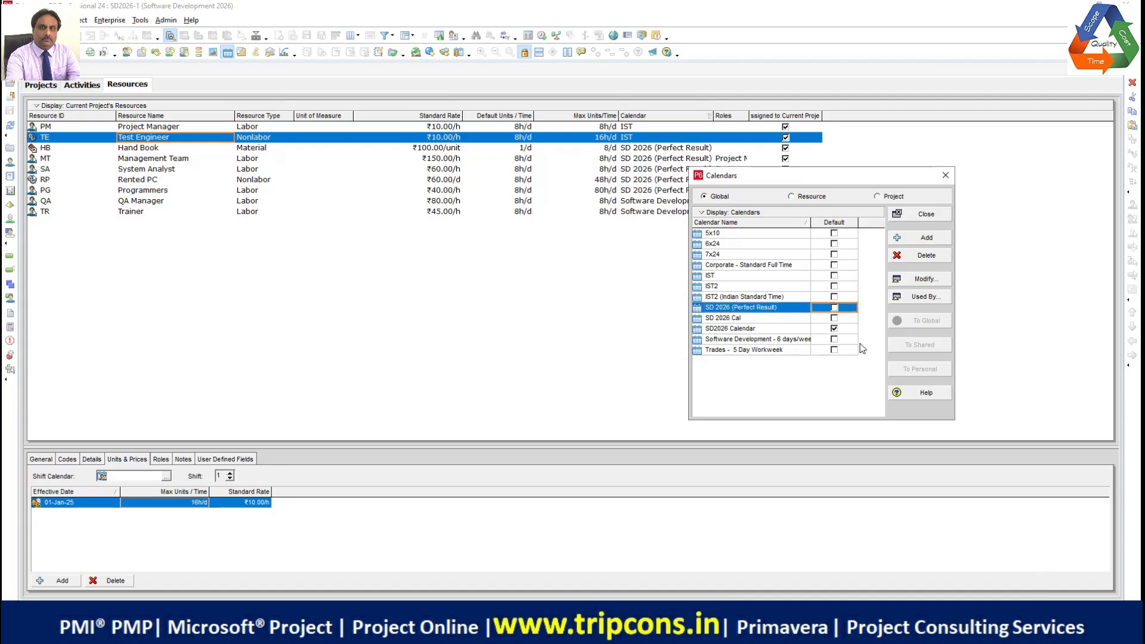
{"action": "left_click", "coordinate": [836, 308]}
{"action": "left_click", "coordinate": [931, 215]}
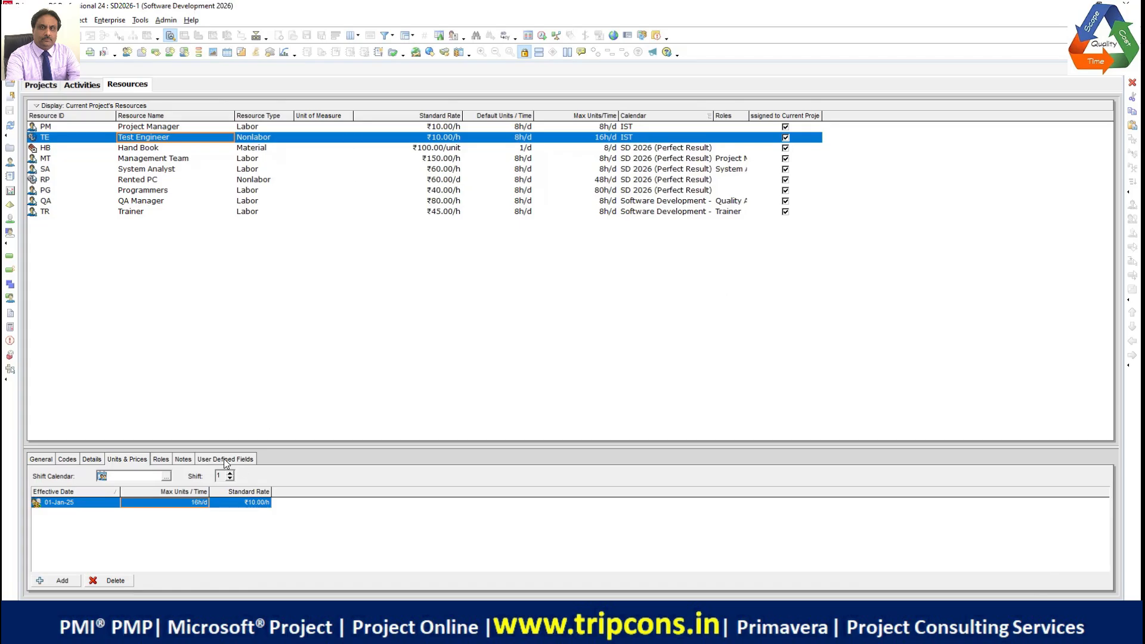
Step: Assign the SD 2026 (Perfect Result) calendar to the Test Engineer resource
{"action": "left_click", "coordinate": [93, 460]}
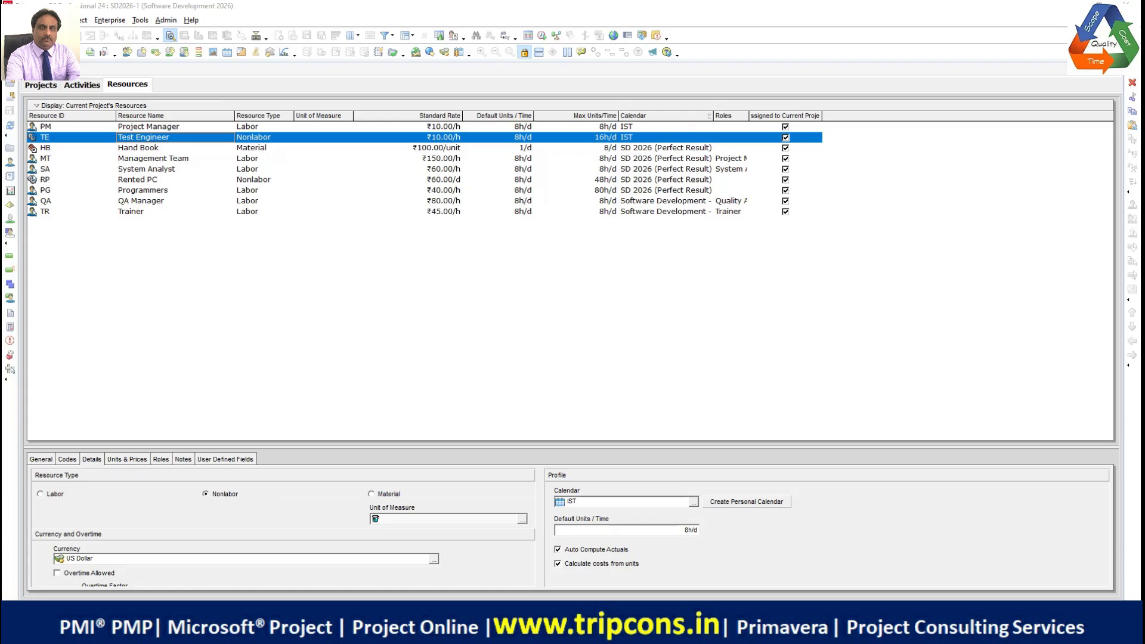
{"action": "left_click_drag", "start_coordinate": [1142, 369], "coordinate": [689, 211]}
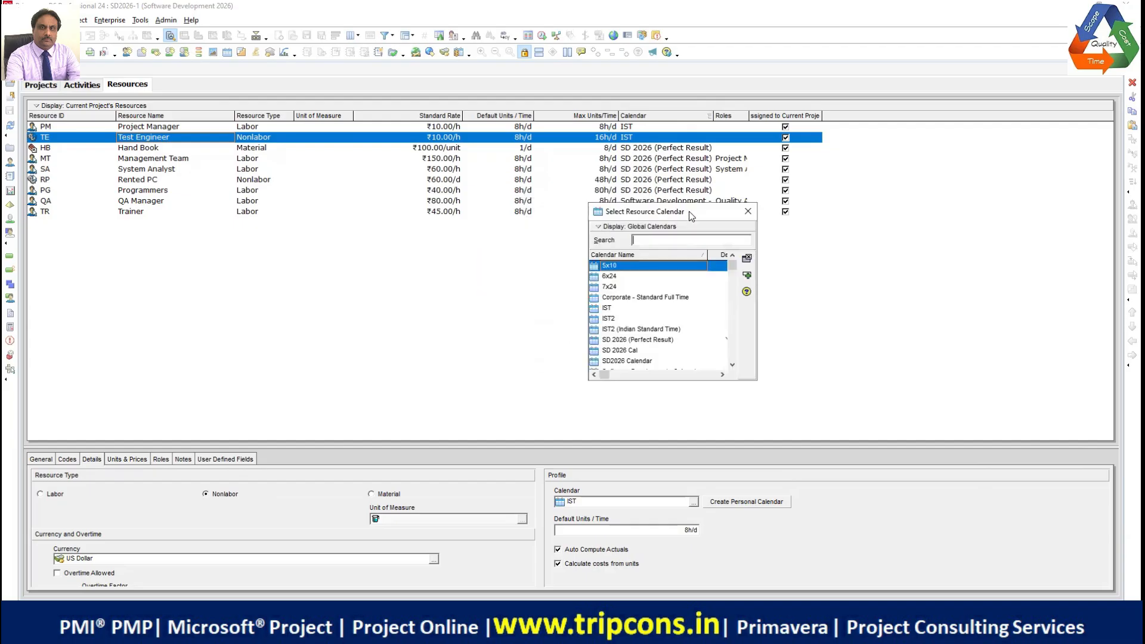
{"action": "left_click", "coordinate": [671, 341]}
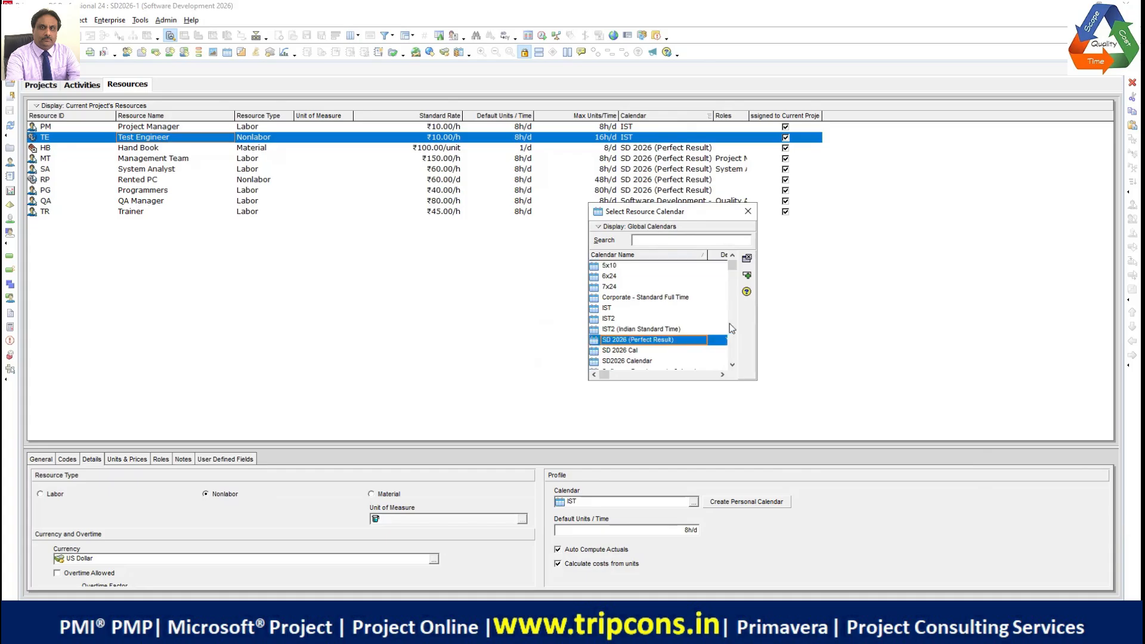
{"action": "left_click", "coordinate": [747, 275]}
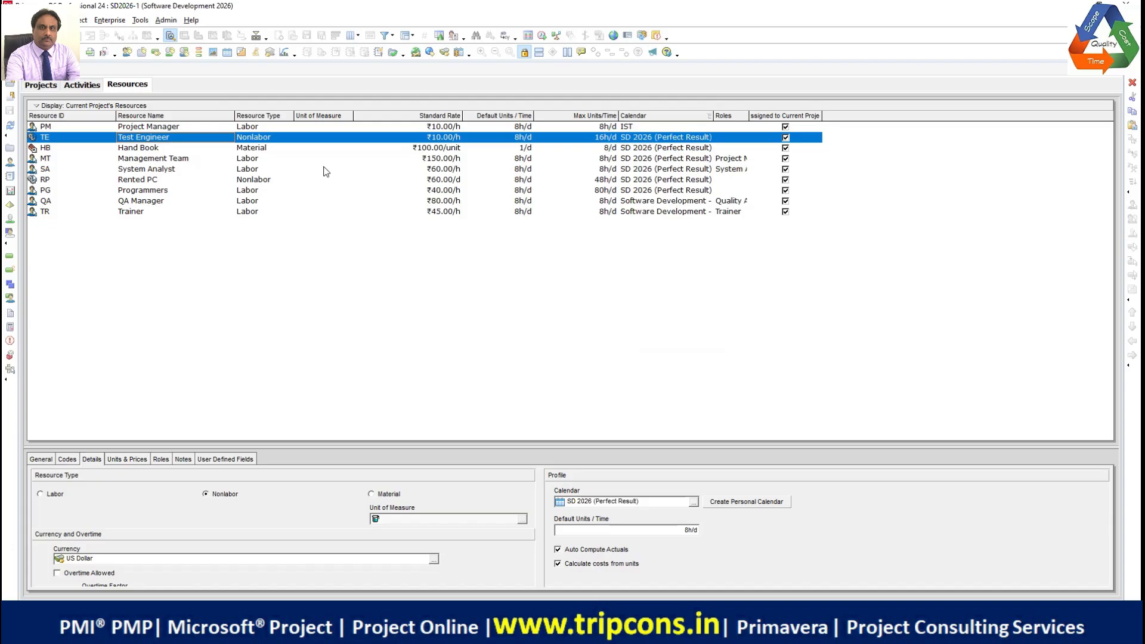
Step: Assign the SD 2026 (Perfect Result) calendar to the Project Manager resource
{"action": "left_click", "coordinate": [160, 127]}
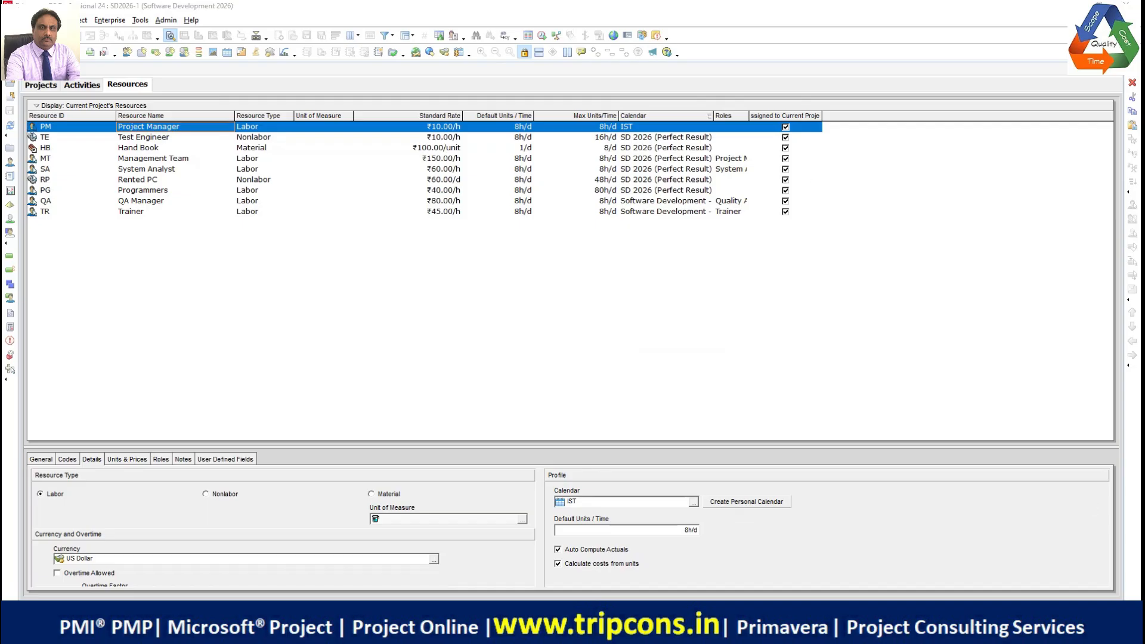
{"action": "left_click_drag", "start_coordinate": [759, 612], "coordinate": [751, 191]}
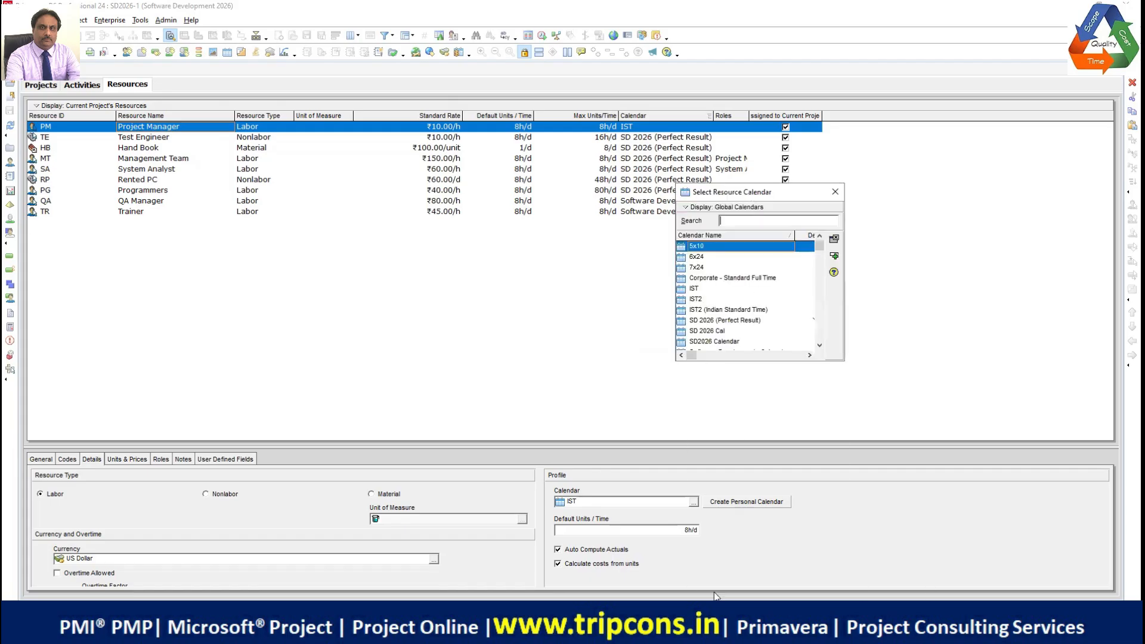
{"action": "left_click", "coordinate": [757, 322]}
{"action": "left_click", "coordinate": [836, 259]}
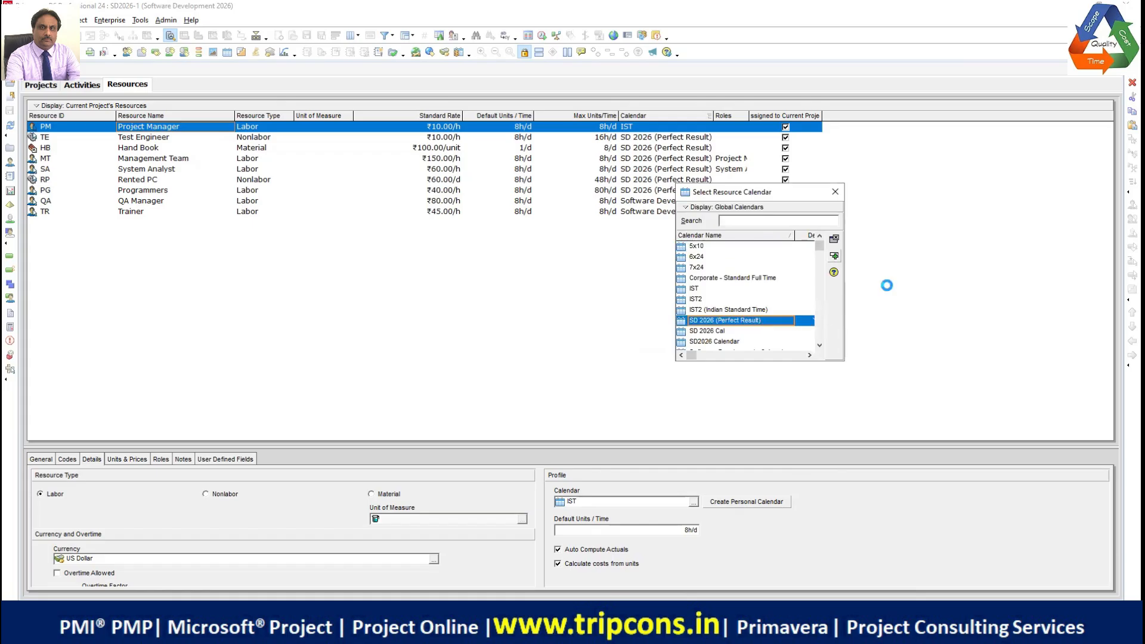
Step: Widen the resource table's Calendar column and assign the 5x10 calendar to the QA Manager resource
{"action": "left_click", "coordinate": [152, 201]}
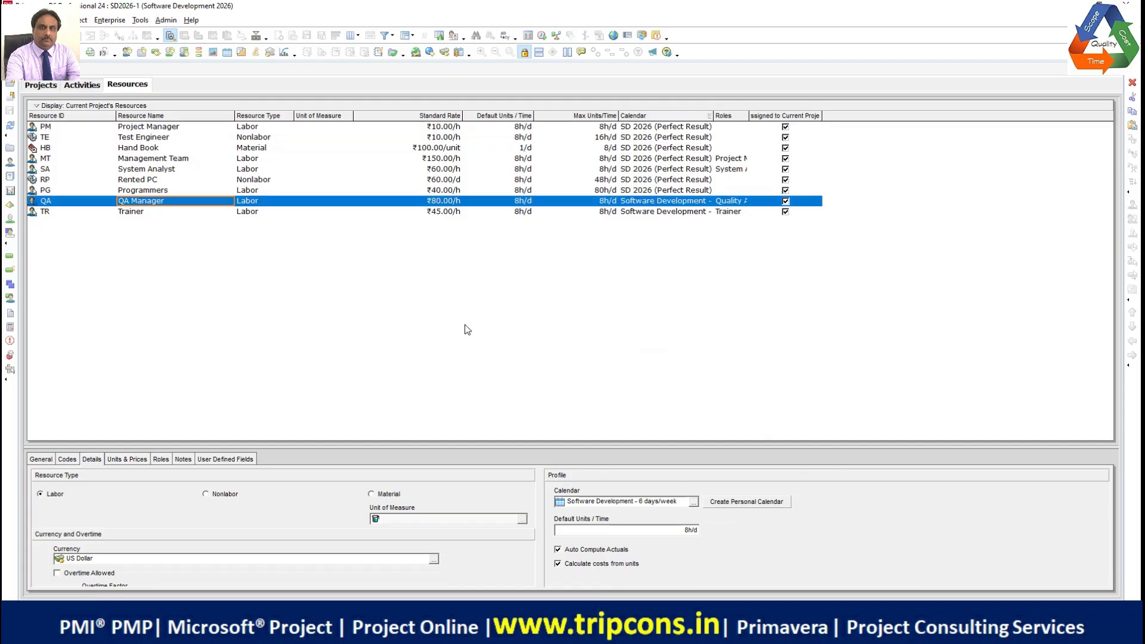
{"action": "left_click_drag", "start_coordinate": [714, 116], "coordinate": [774, 115]}
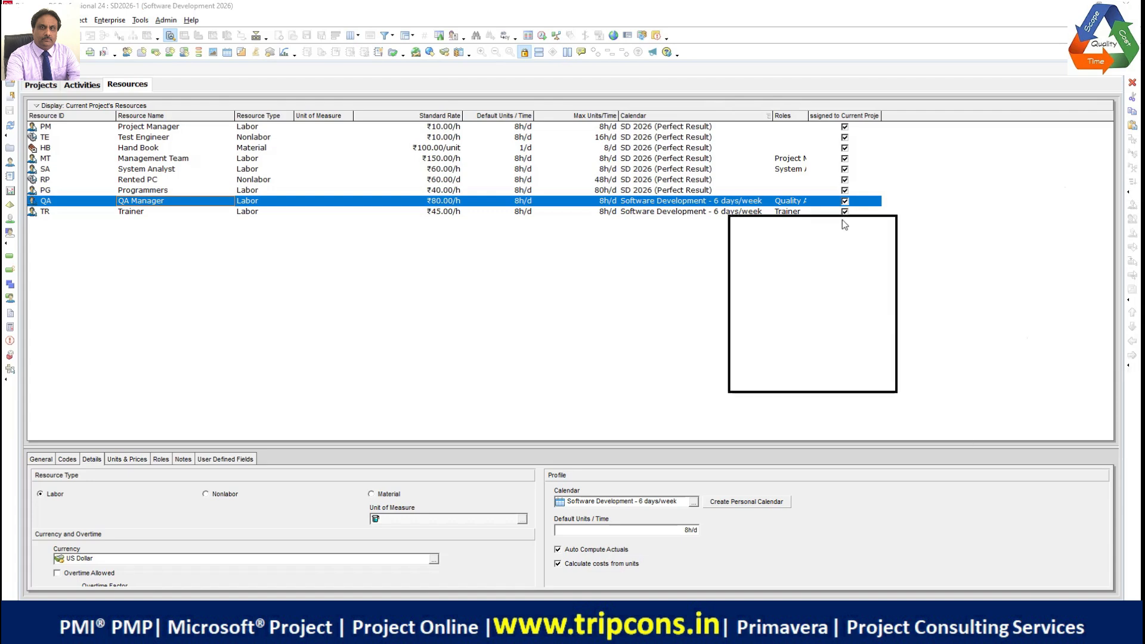
{"action": "left_click_drag", "start_coordinate": [843, 220], "coordinate": [843, 221]}
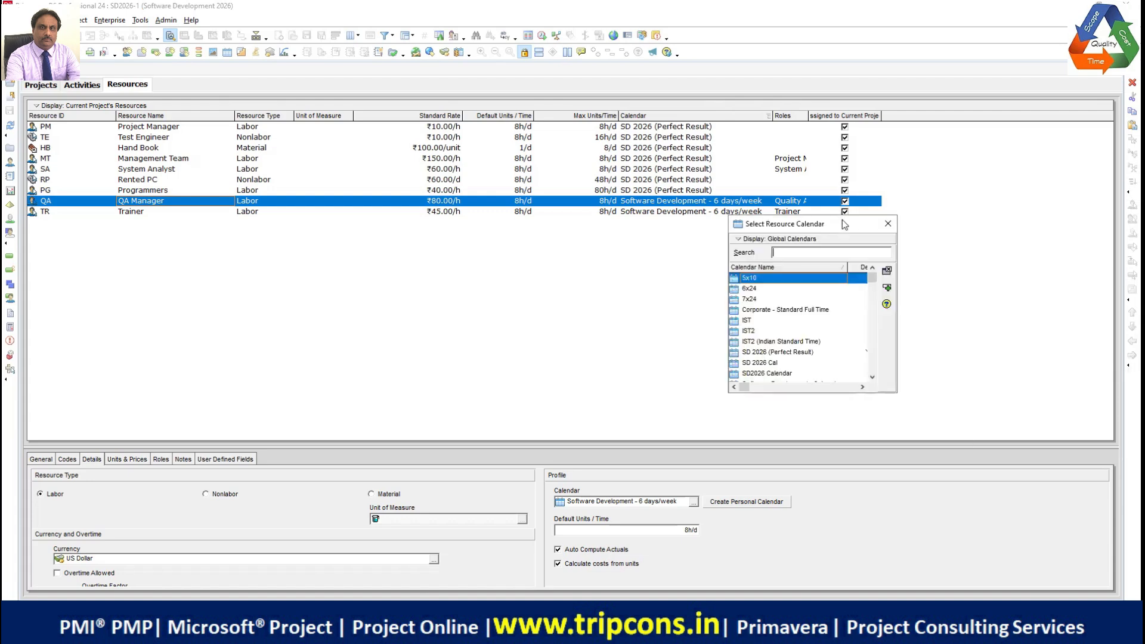
{"action": "left_click", "coordinate": [887, 288]}
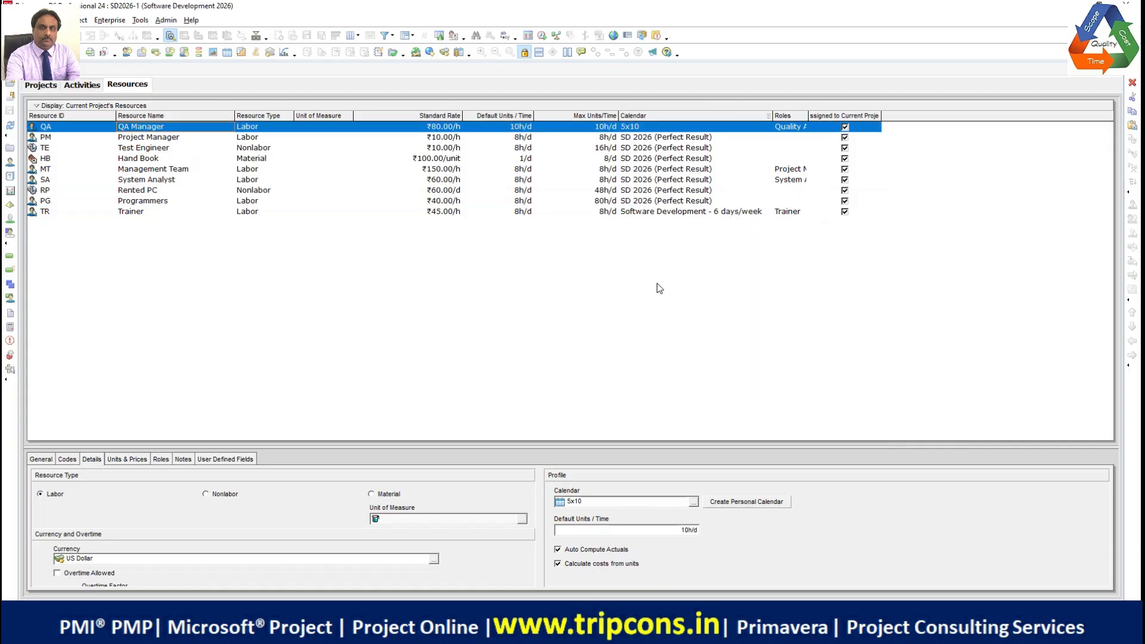
Step: Assign the SD 2026 (Perfect Result) calendar to the Trainer resource
{"action": "left_click", "coordinate": [610, 213]}
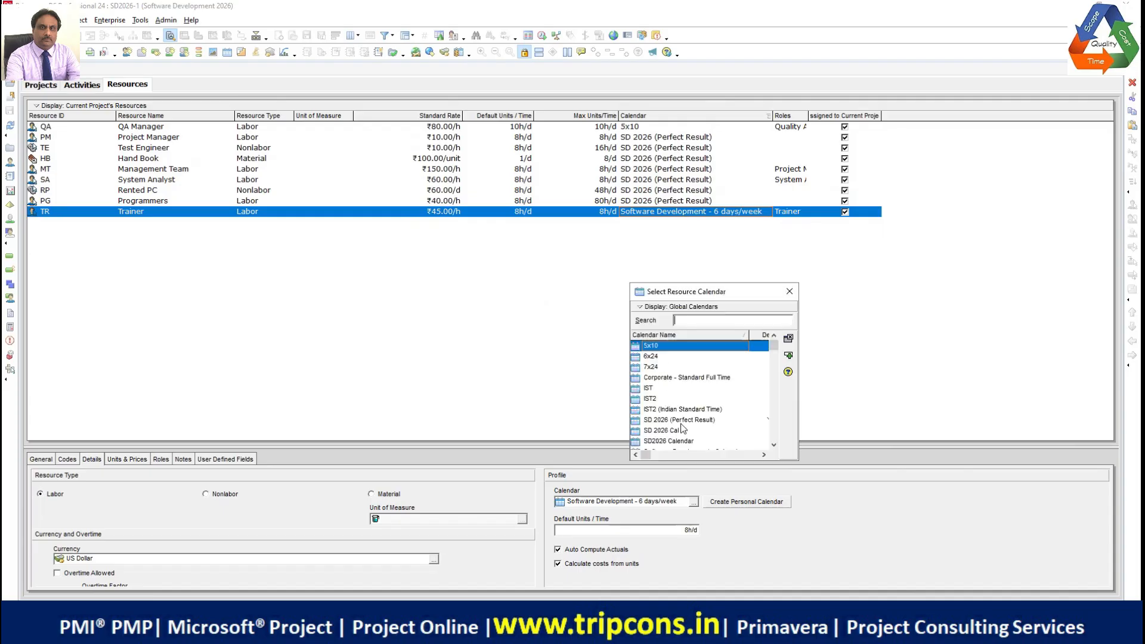
{"action": "left_click", "coordinate": [687, 420]}
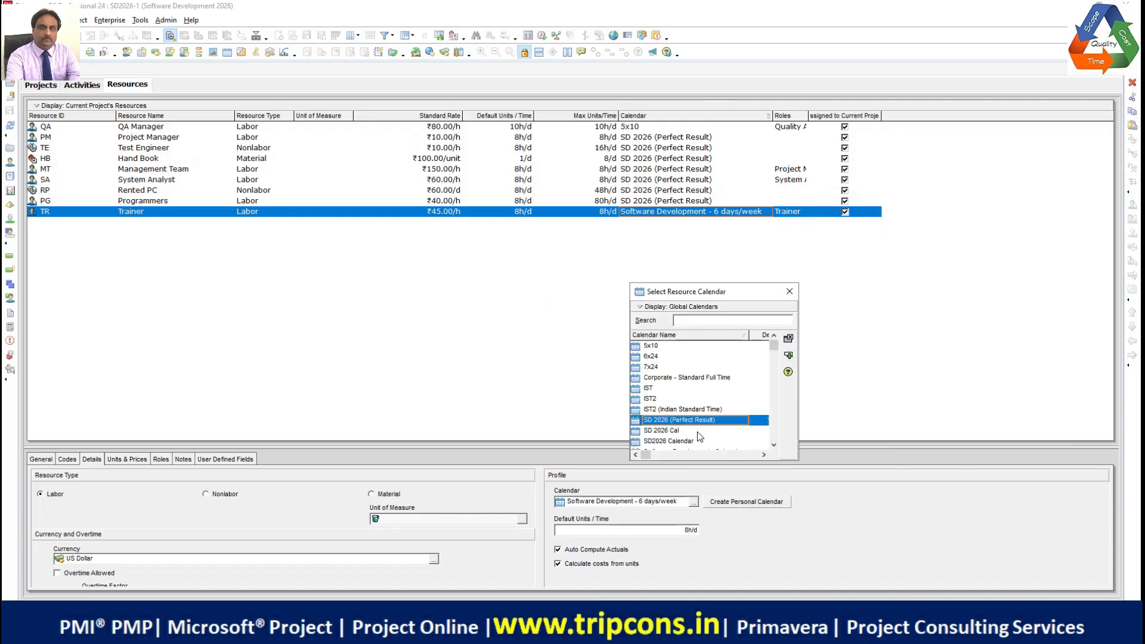
{"action": "left_click", "coordinate": [789, 357]}
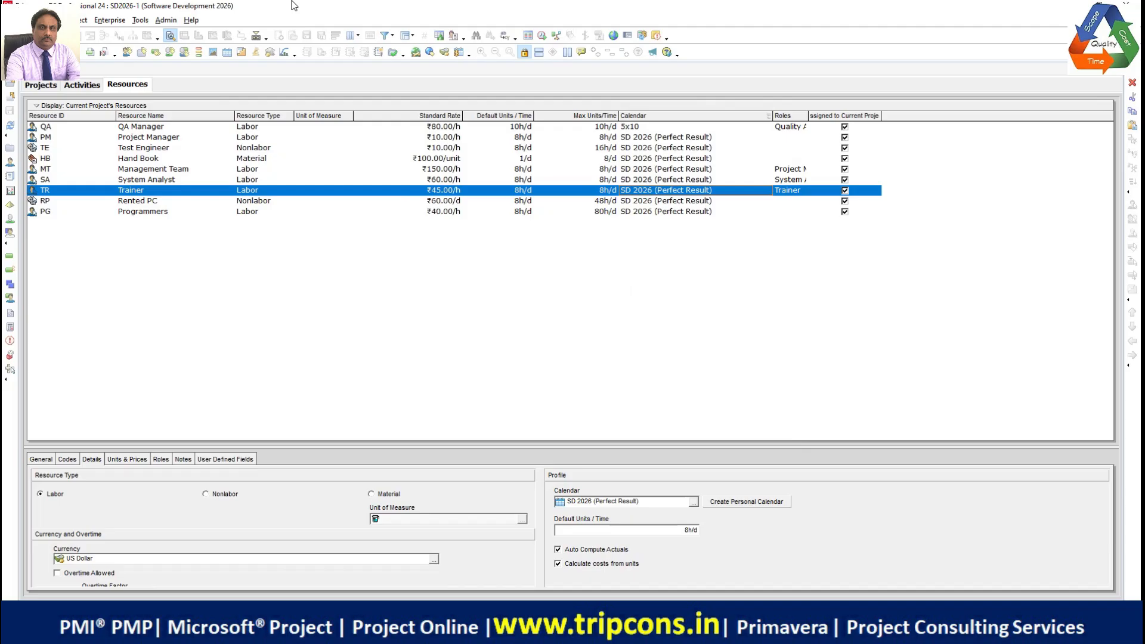
Step: Change the QA Manager resource's calendar to SD 2026 (Perfect Result)
{"action": "left_click", "coordinate": [643, 130]}
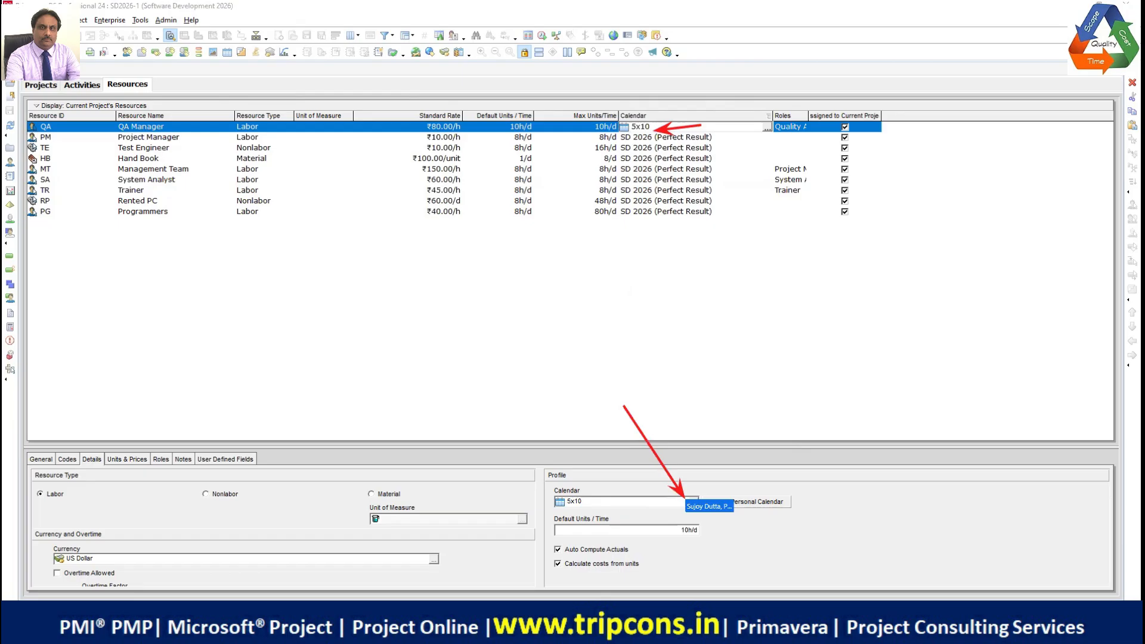
{"action": "left_click", "coordinate": [693, 502]}
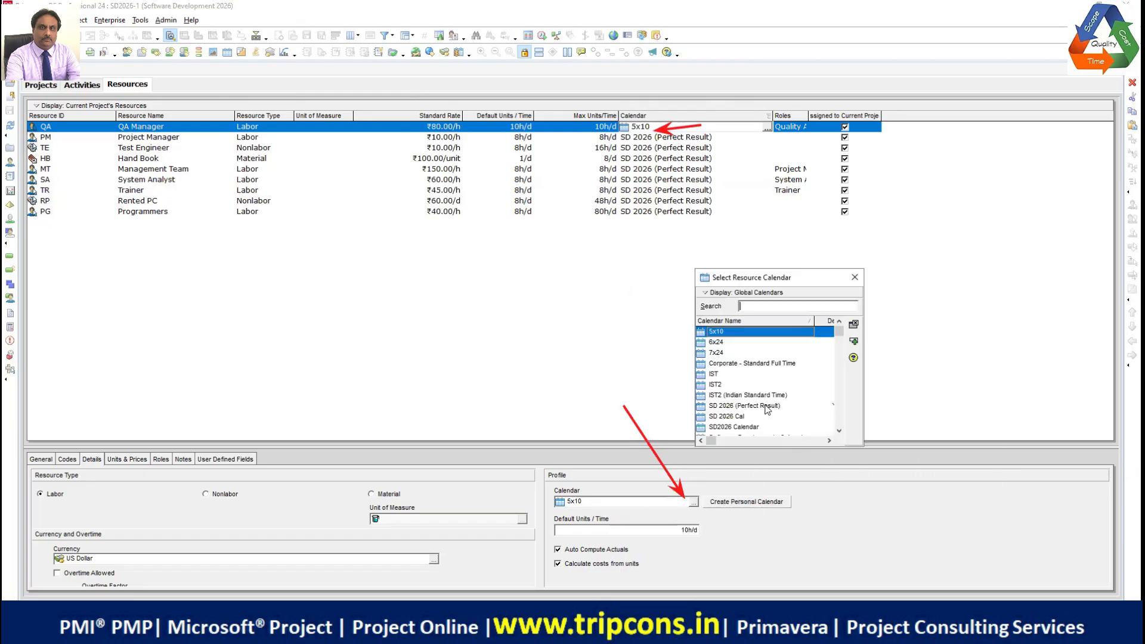
{"action": "left_click", "coordinate": [768, 407]}
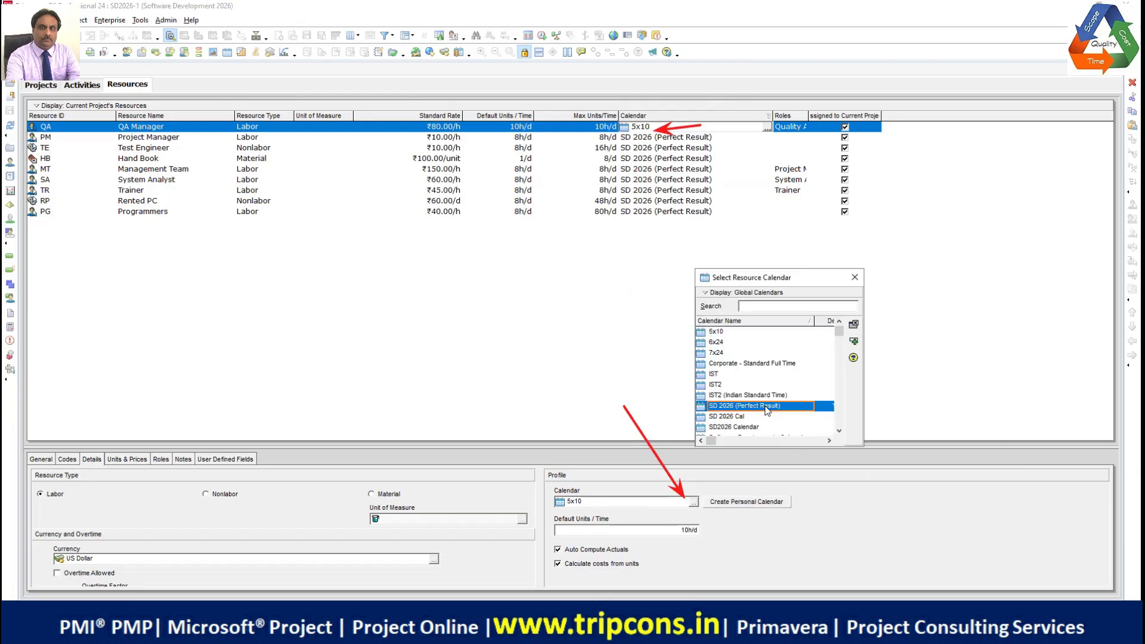
{"action": "left_click", "coordinate": [854, 342]}
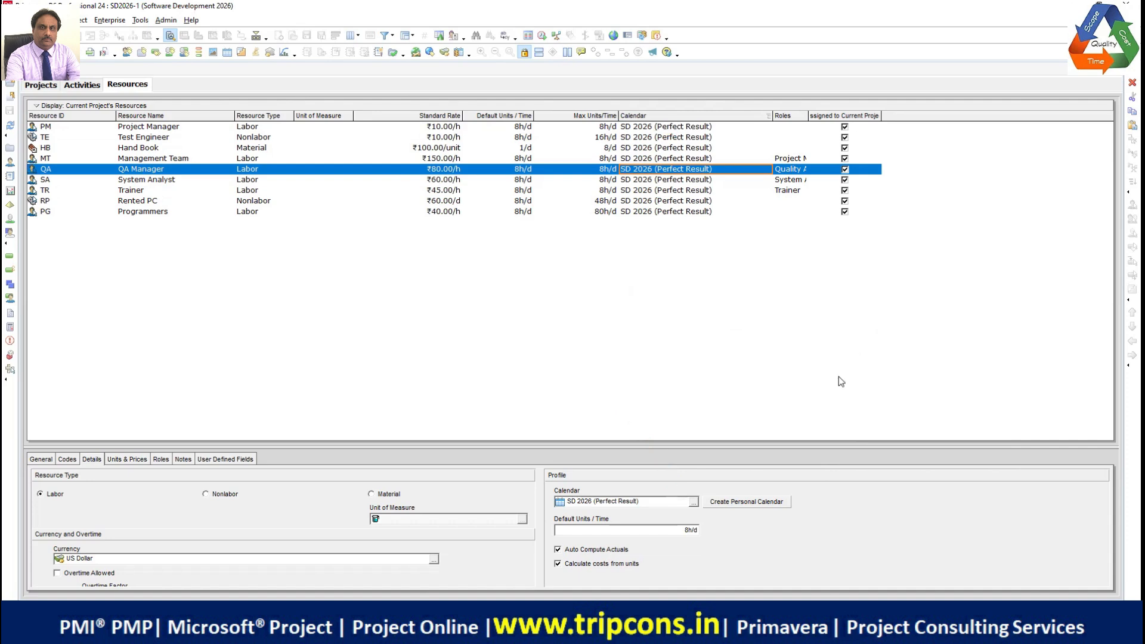
Step: Return to the activities view and display the Primary Baseline bars in the Gantt chart with a thicker bar shape
{"action": "left_click", "coordinate": [84, 85]}
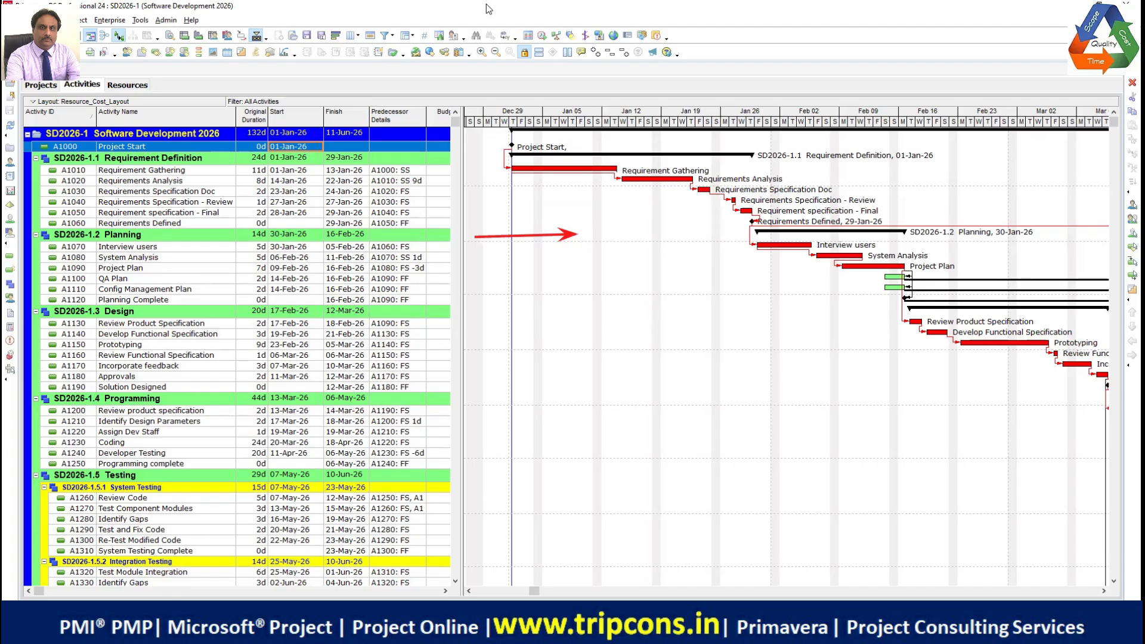
{"action": "right_click", "coordinate": [594, 228]}
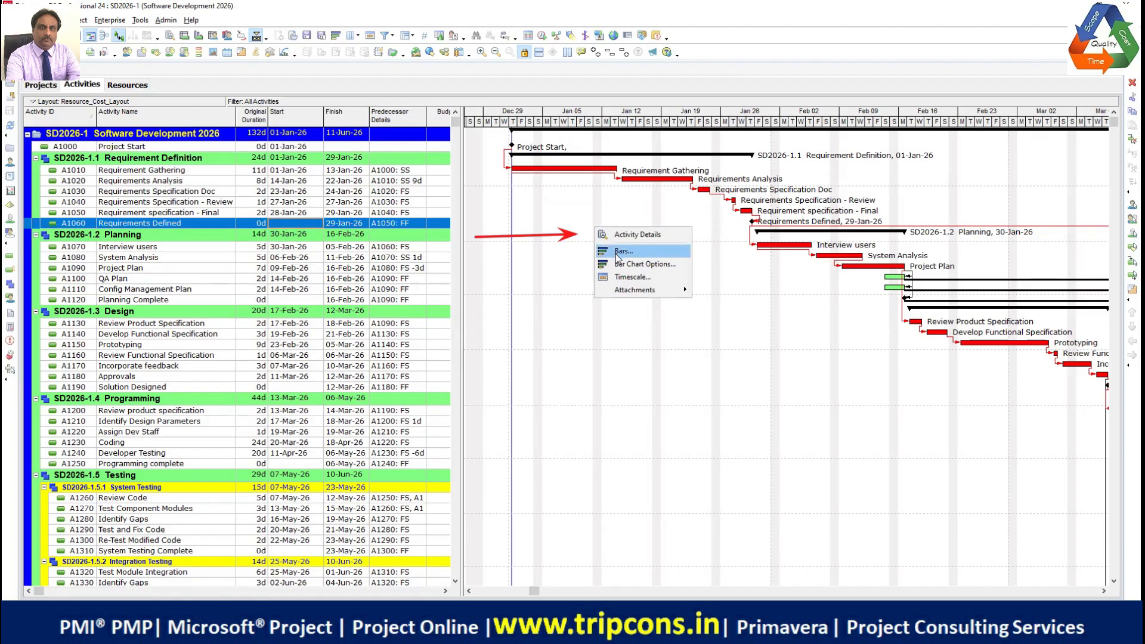
{"action": "left_click", "coordinate": [617, 254]}
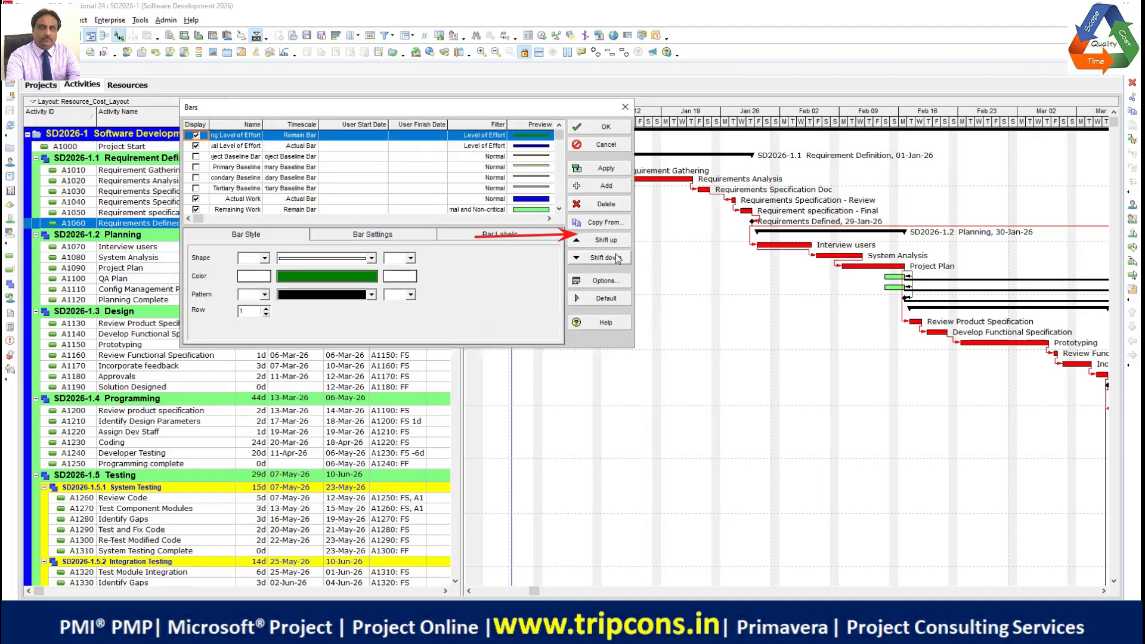
{"action": "double_click", "coordinate": [261, 124]}
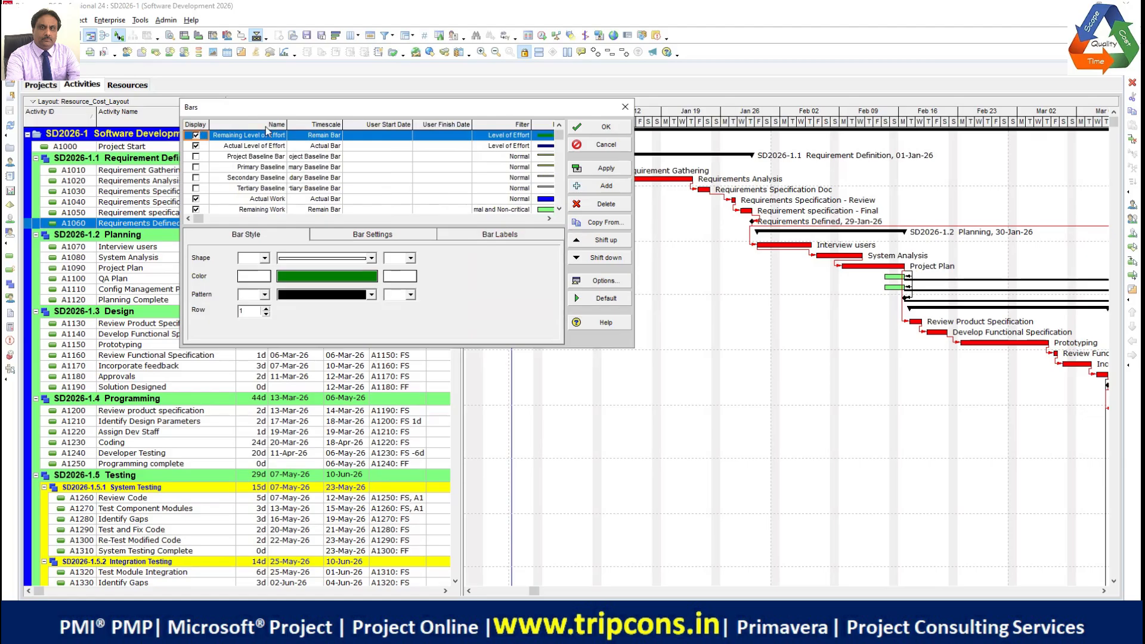
{"action": "left_click", "coordinate": [200, 168]}
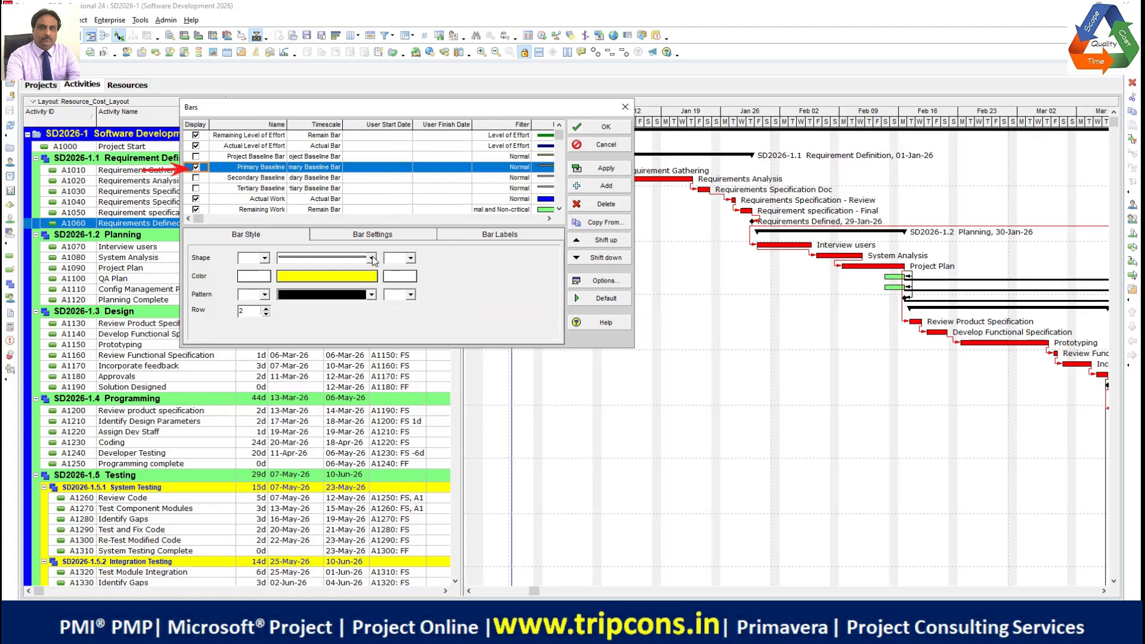
{"action": "left_click", "coordinate": [372, 259]}
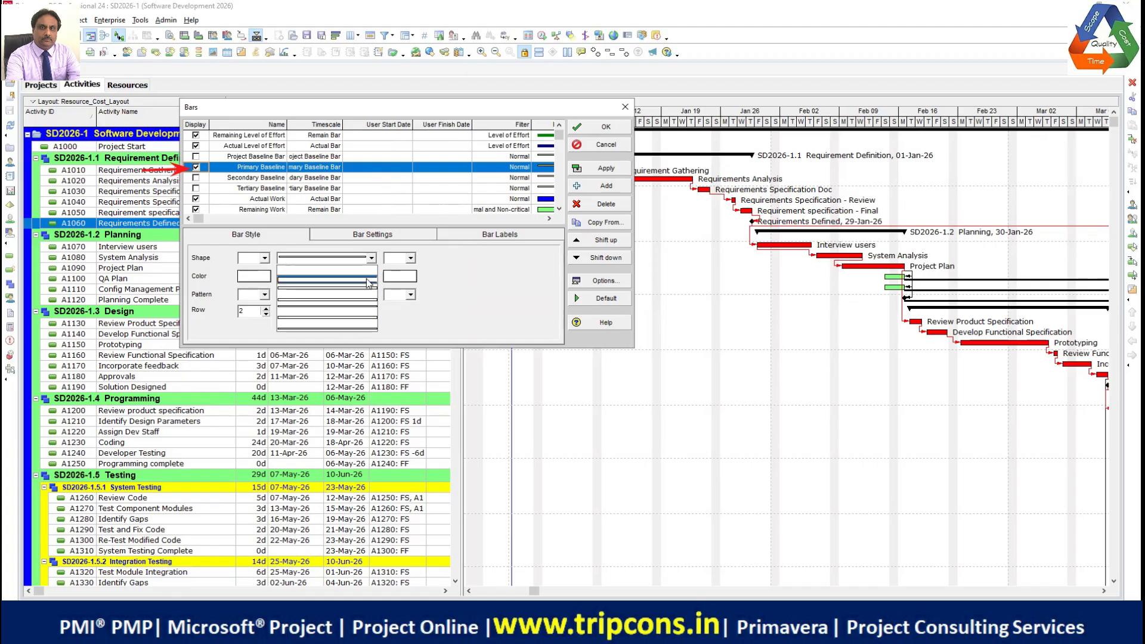
{"action": "left_click", "coordinate": [368, 281]}
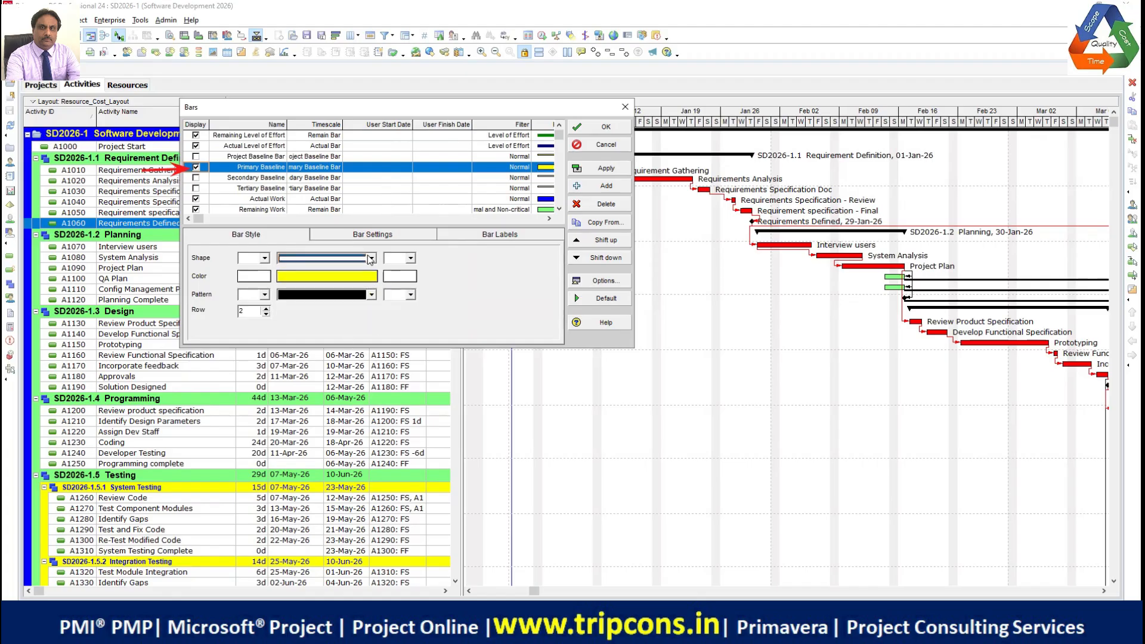
{"action": "left_click", "coordinate": [615, 127]}
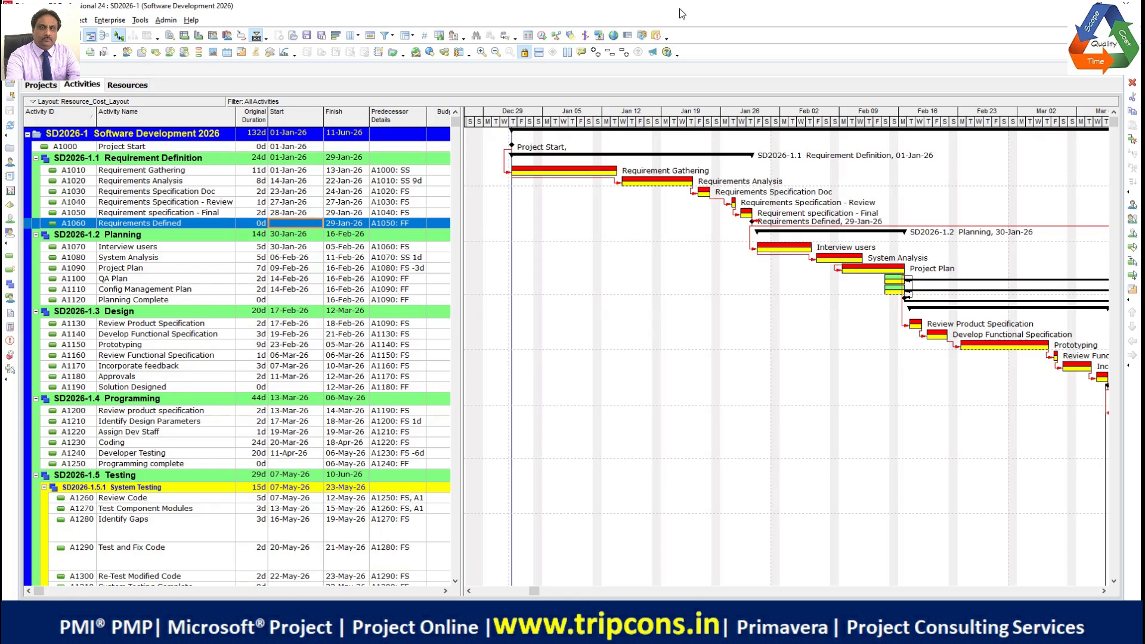
Step: Try a 14-day original duration for Requirement Gathering to compare it with the baseline bars, and restore it to 11 days
{"action": "left_click", "coordinate": [255, 171]}
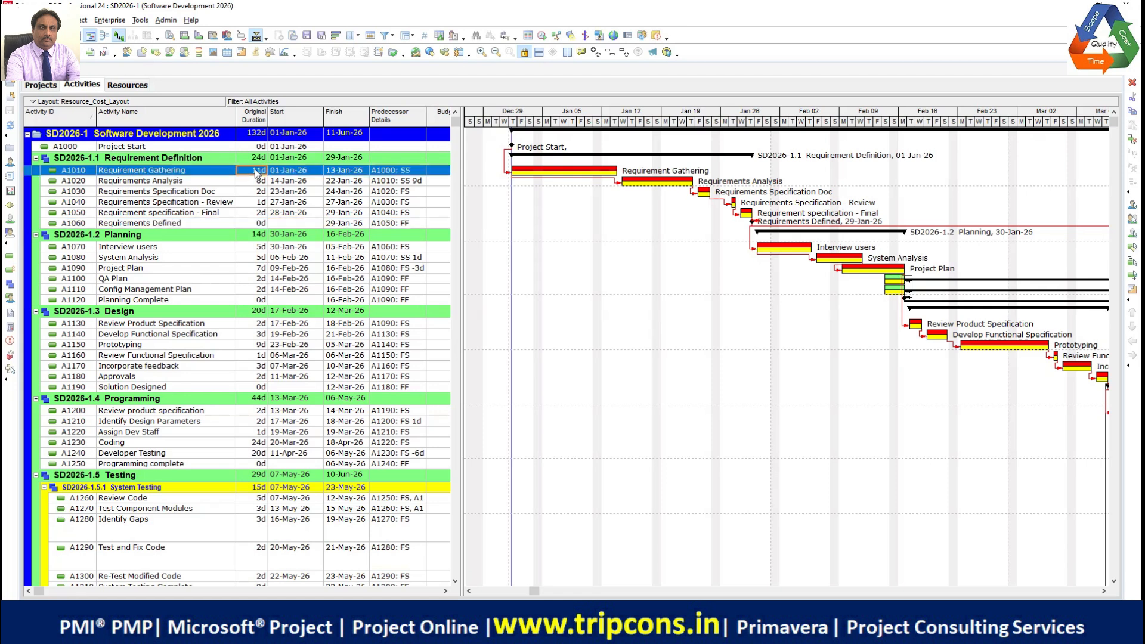
{"action": "type", "text": "14"}
{"action": "key", "text": "Return"}
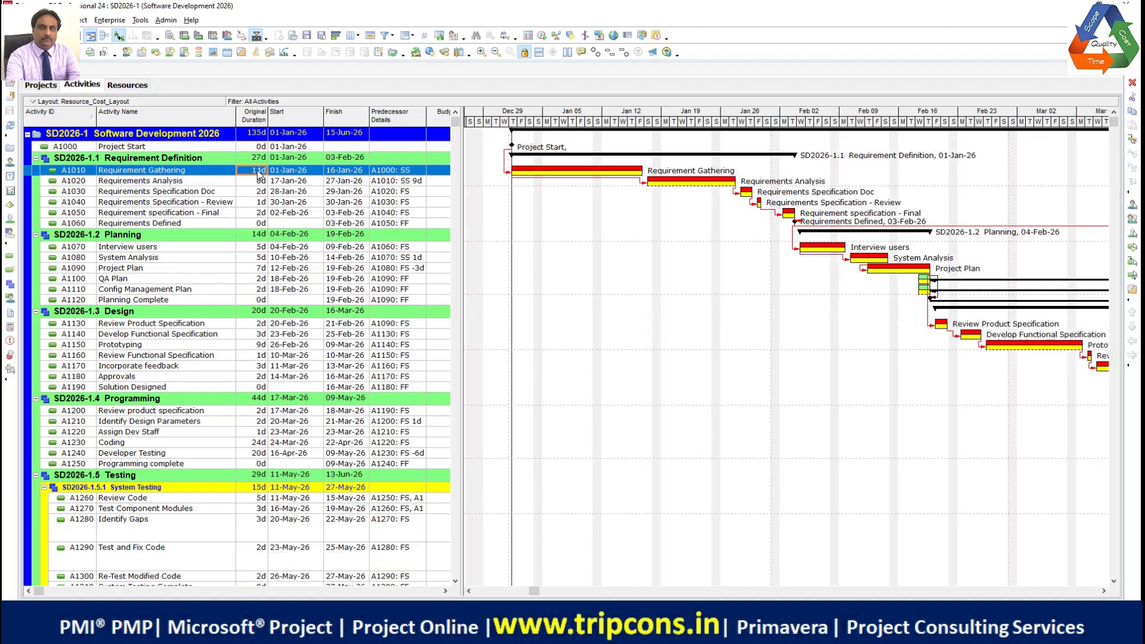
{"action": "type", "text": "11"}
{"action": "key", "text": "Return"}
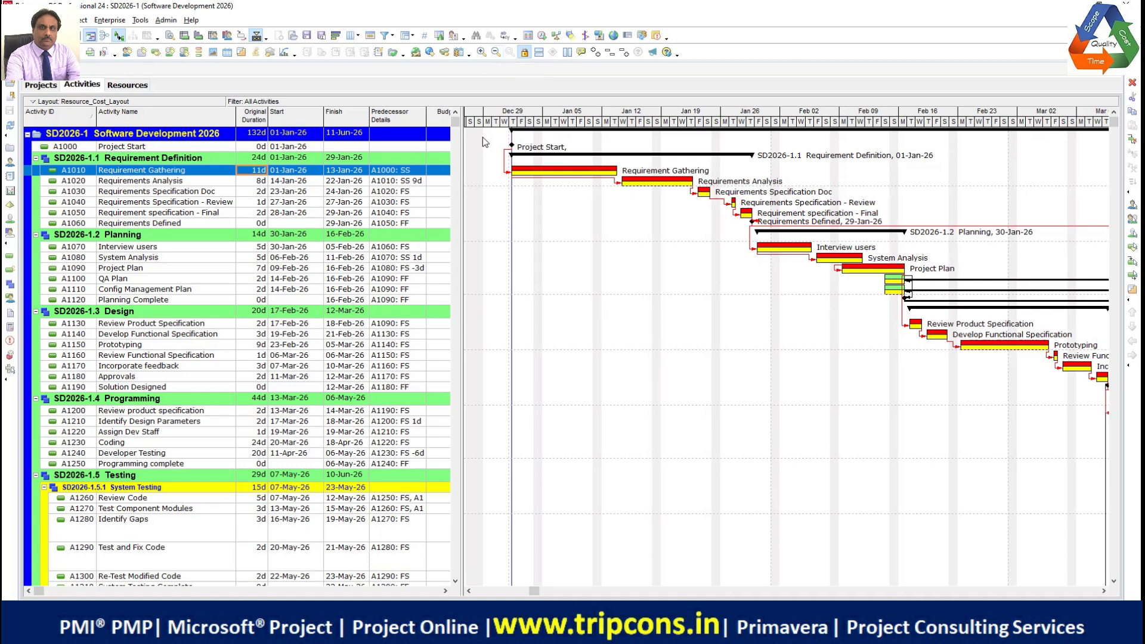
Step: Add the Maintain Baselines command to the toolbar that holds Assign Baselines
{"action": "left_click", "coordinate": [7, 380]}
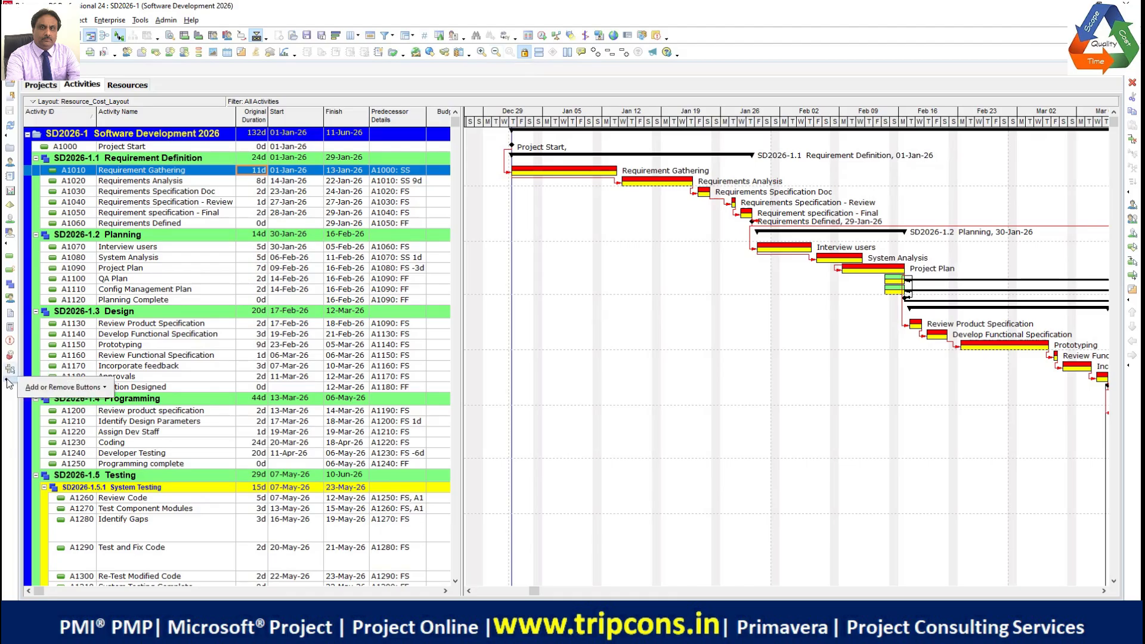
{"action": "left_click", "coordinate": [3, 451]}
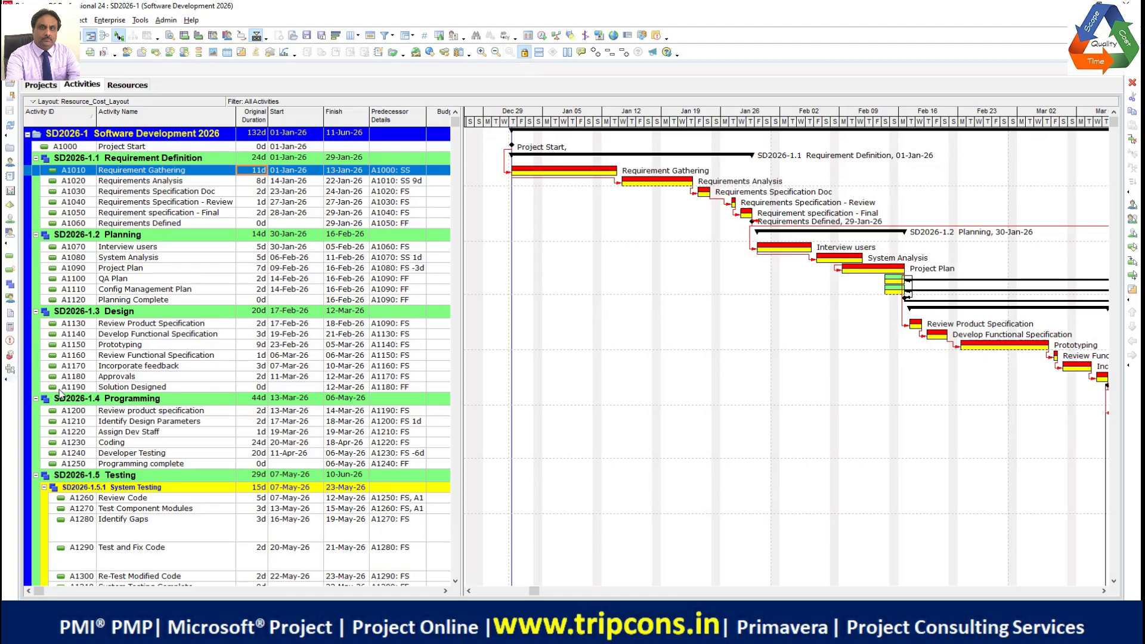
{"action": "left_click", "coordinate": [60, 389]}
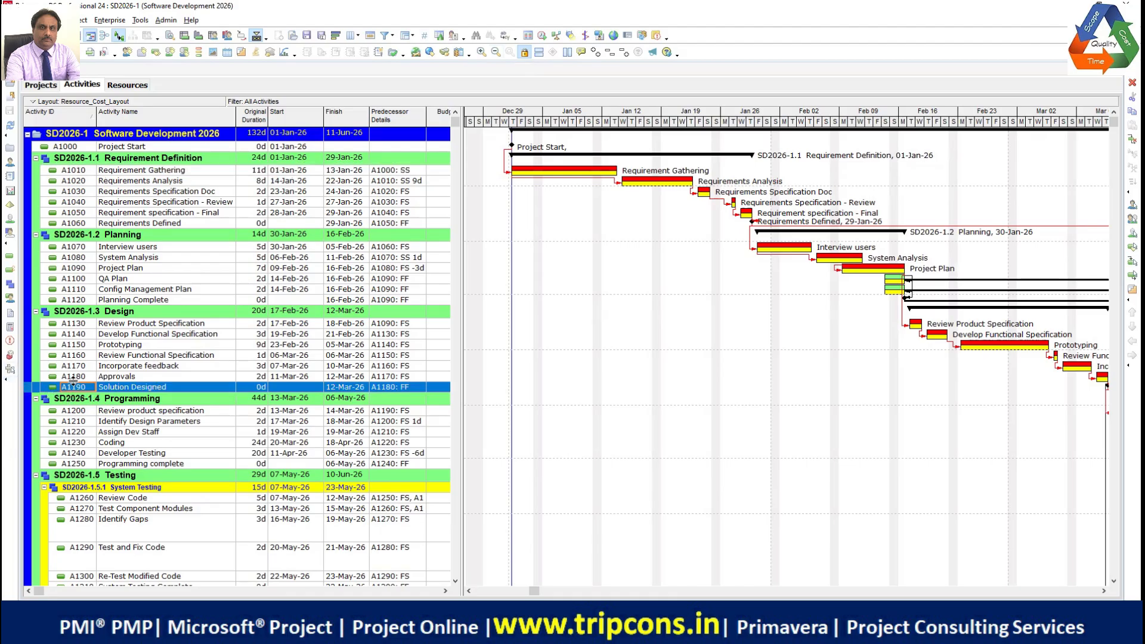
{"action": "left_click", "coordinate": [8, 379]}
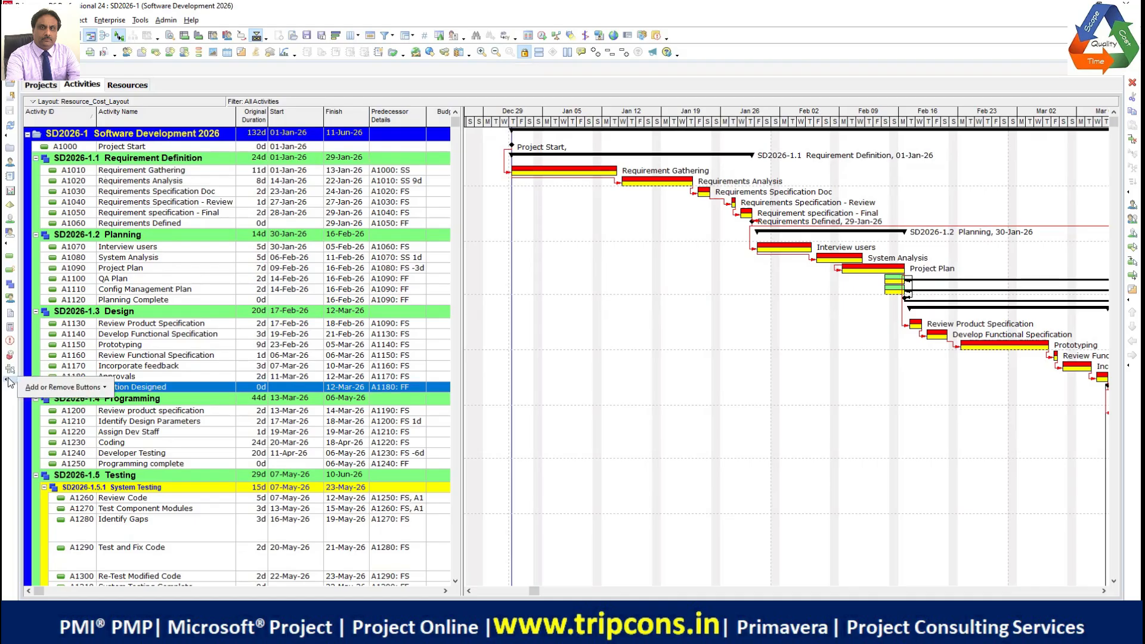
{"action": "left_click", "coordinate": [97, 389]}
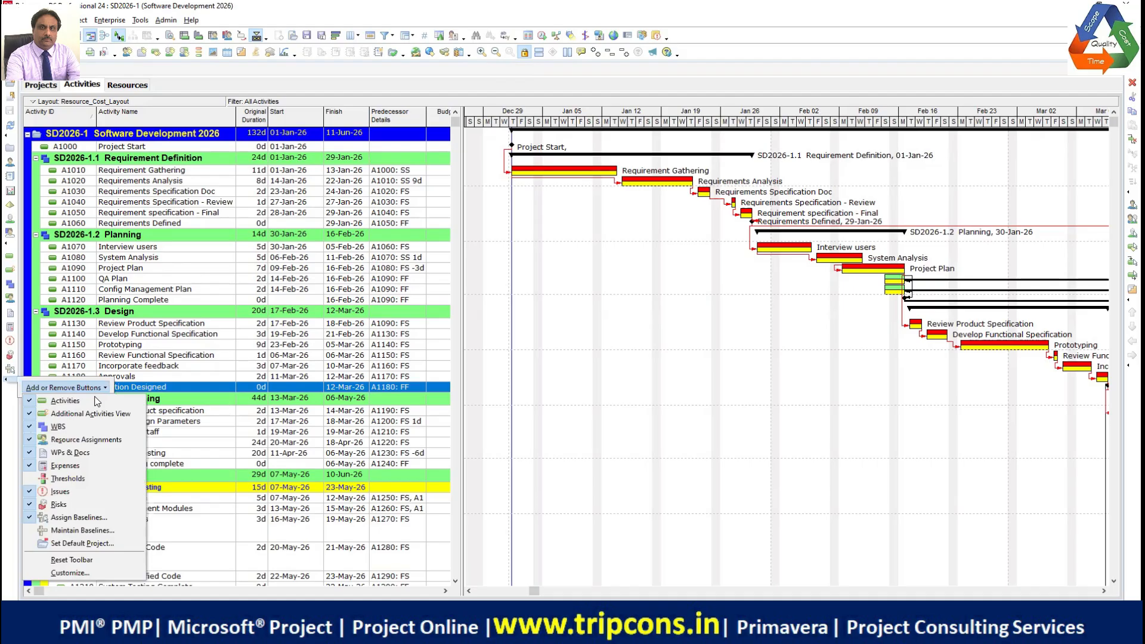
{"action": "left_click", "coordinate": [74, 531]}
{"action": "left_click", "coordinate": [571, 292]}
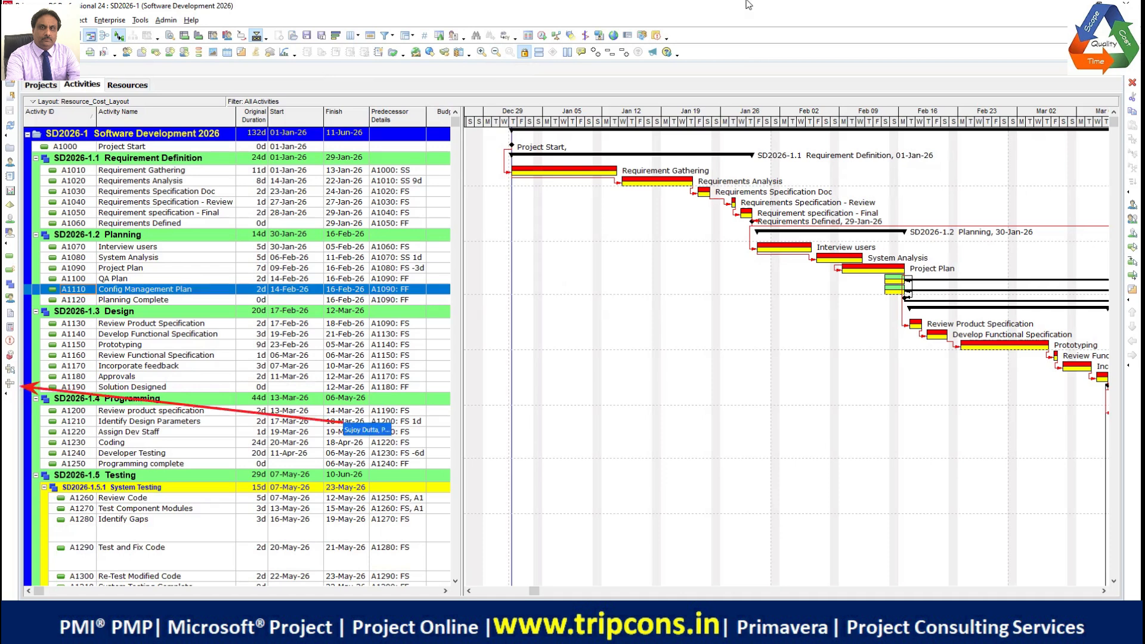
Step: Save a copy of the current project as a new baseline, widening the baseline name column and enlarging the Maintain Baselines dialog
{"action": "left_click", "coordinate": [11, 386]}
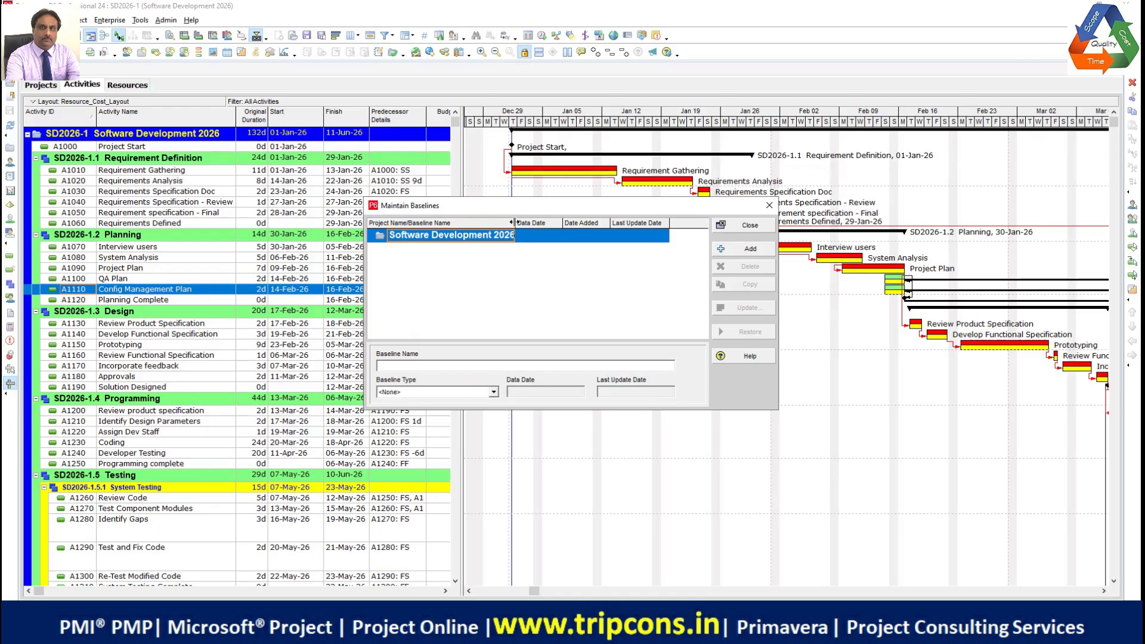
{"action": "left_click_drag", "start_coordinate": [580, 223], "coordinate": [584, 222]}
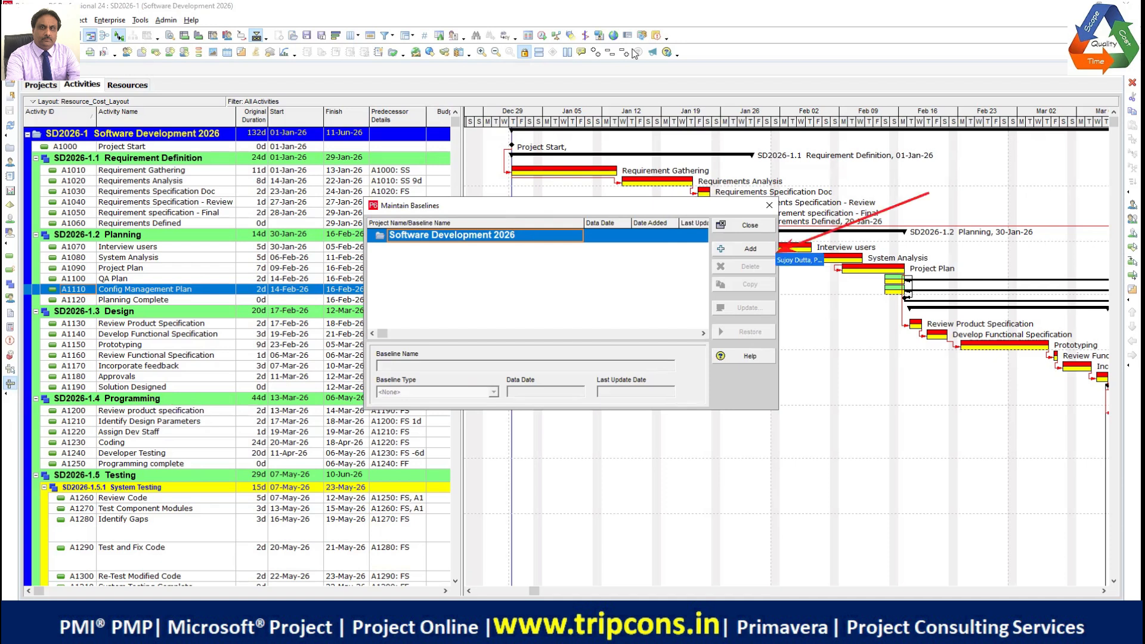
{"action": "left_click", "coordinate": [745, 251]}
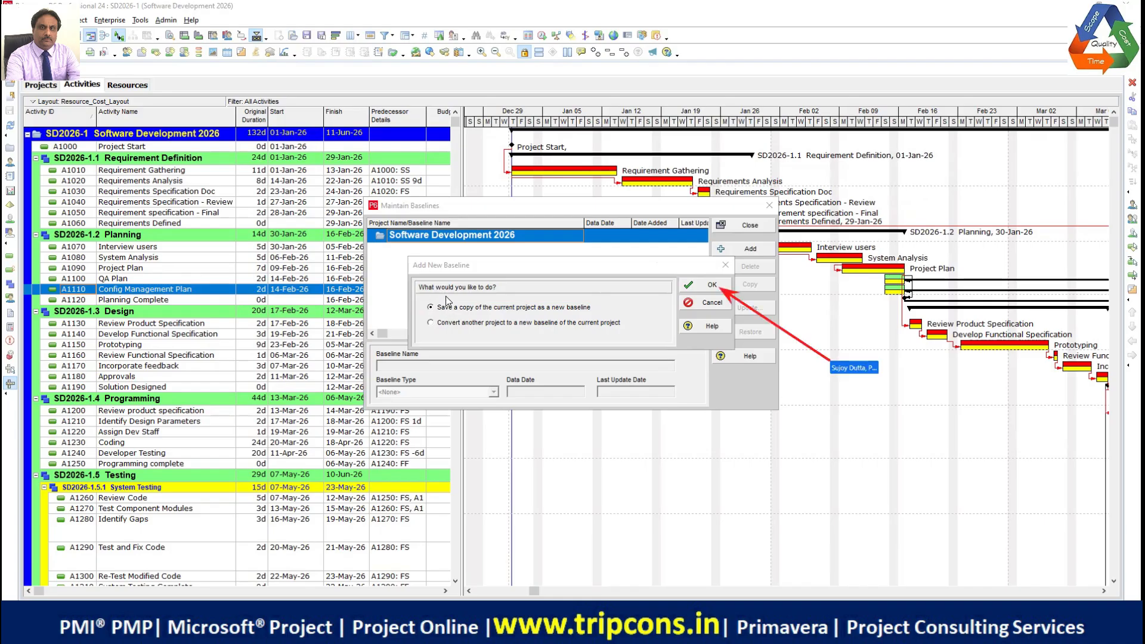
{"action": "left_click", "coordinate": [712, 285]}
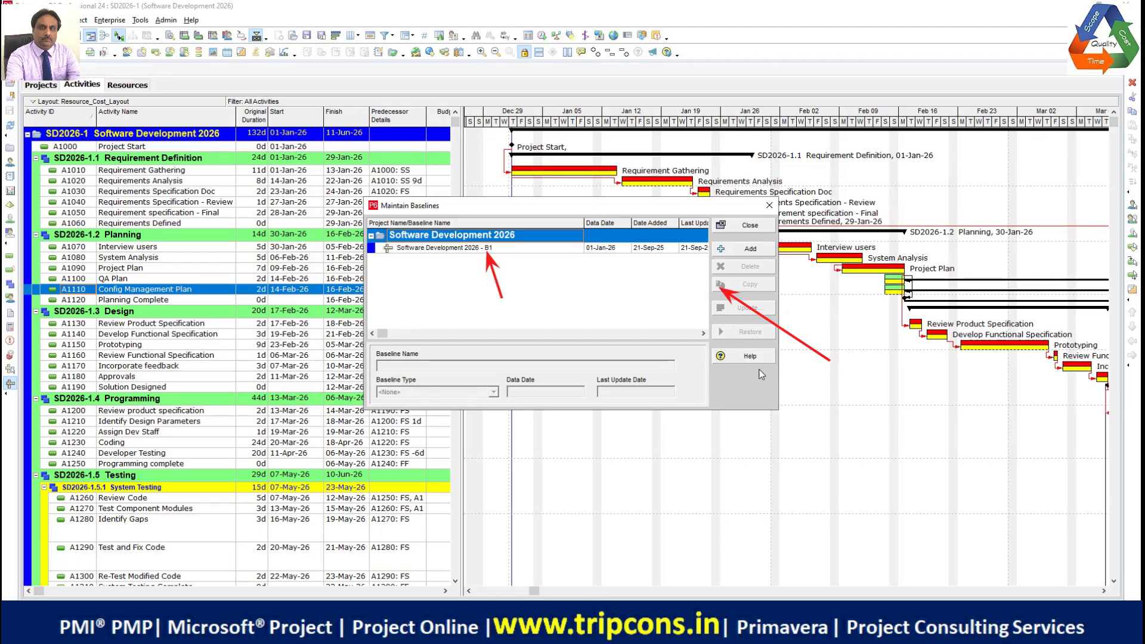
{"action": "left_click_drag", "start_coordinate": [778, 411], "coordinate": [848, 398]}
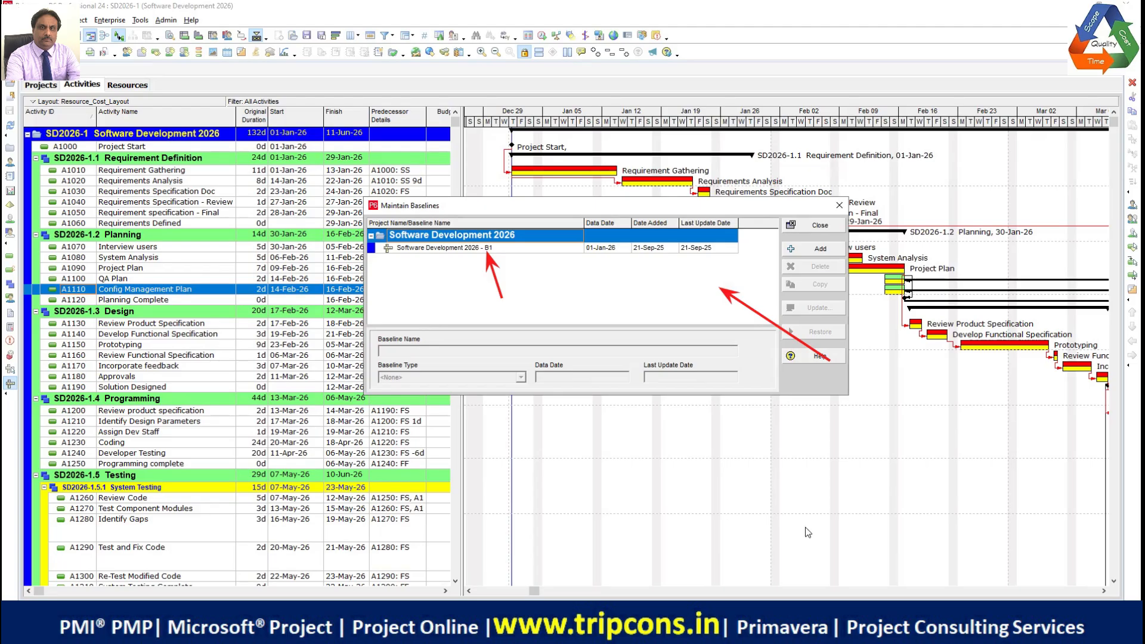
{"action": "left_click", "coordinate": [637, 483]}
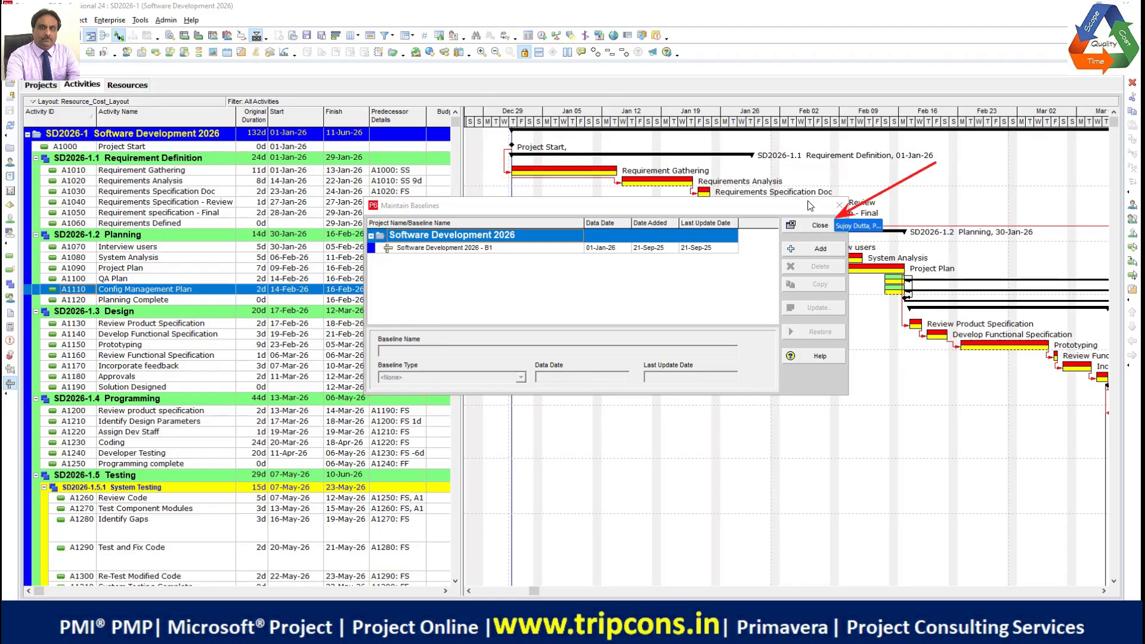
{"action": "left_click", "coordinate": [808, 227]}
Step: Assign Software Development 2026 - B1 as both the project baseline and the primary user baseline
{"action": "scroll", "coordinate": [701, 338], "scroll_direction": "down", "scroll_amount": 1}
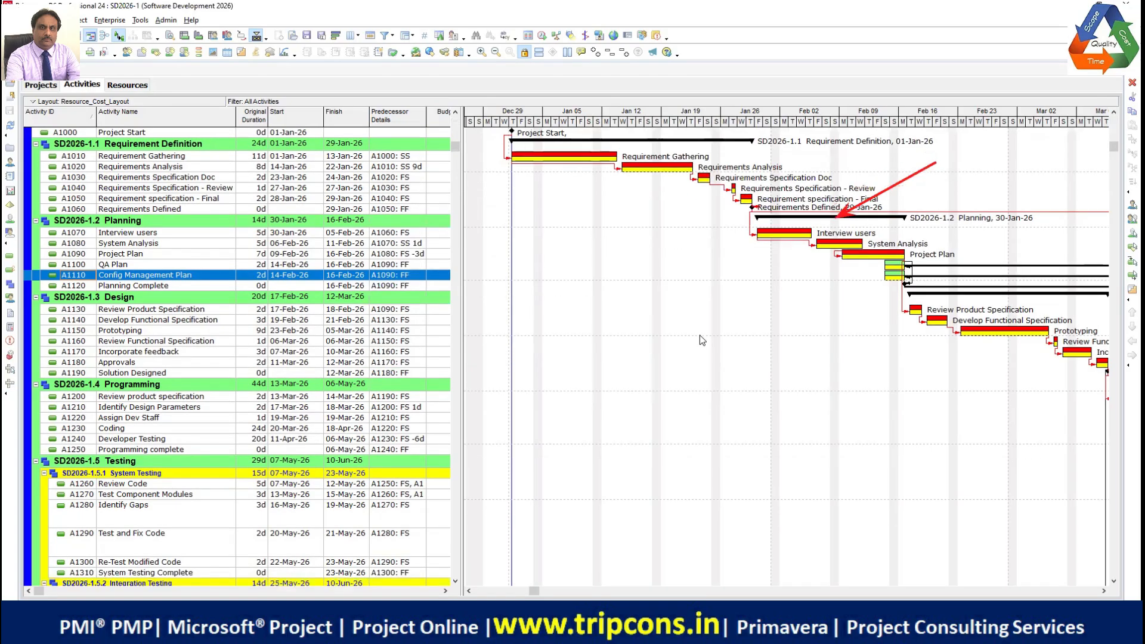
{"action": "scroll", "coordinate": [703, 340], "scroll_direction": "up", "scroll_amount": 1}
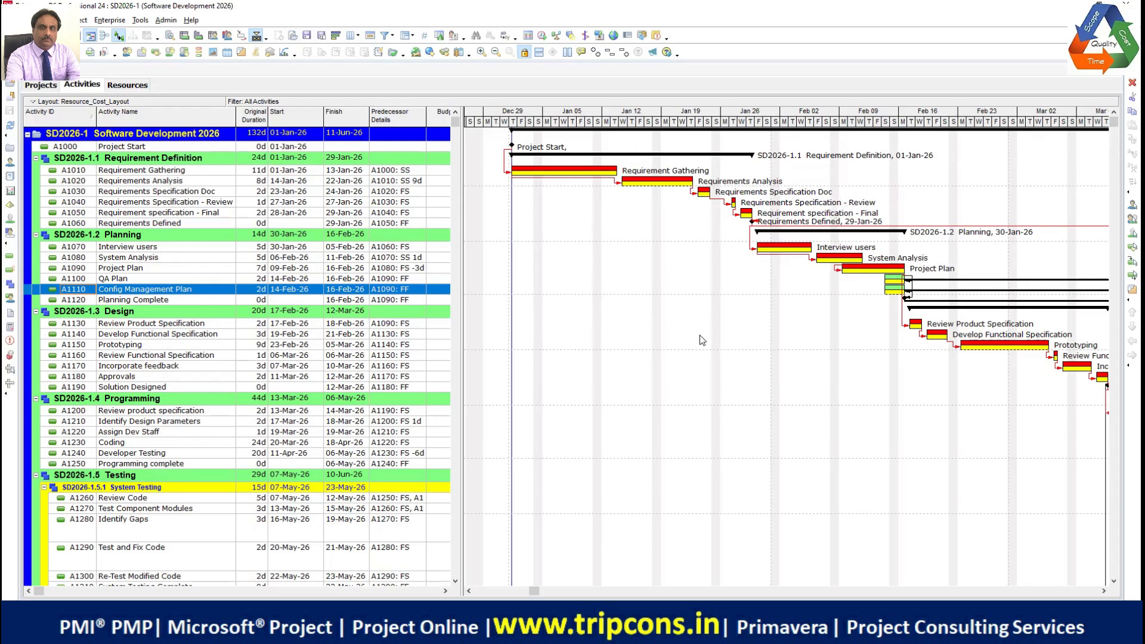
{"action": "scroll", "coordinate": [703, 340], "scroll_direction": "down", "scroll_amount": 1}
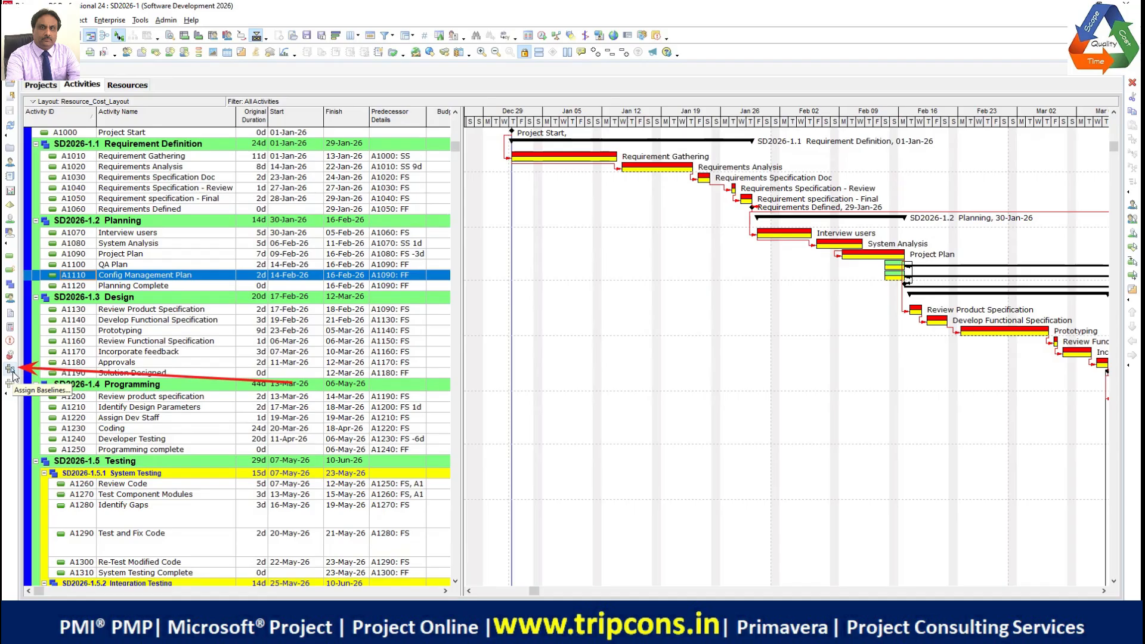
{"action": "left_click", "coordinate": [12, 372]}
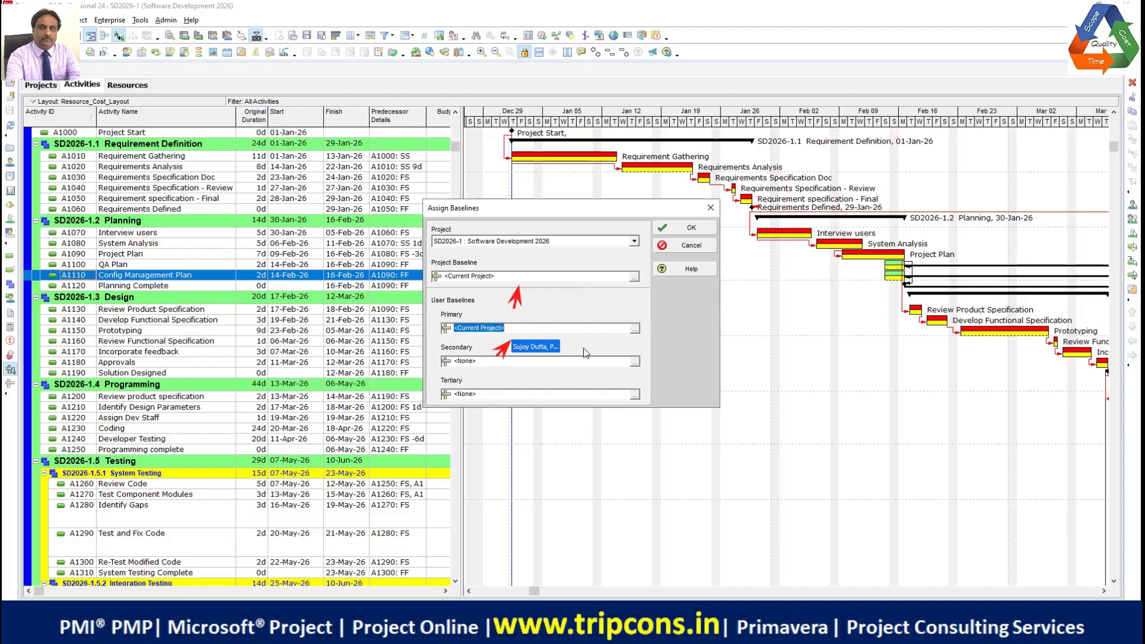
{"action": "left_click", "coordinate": [634, 277]}
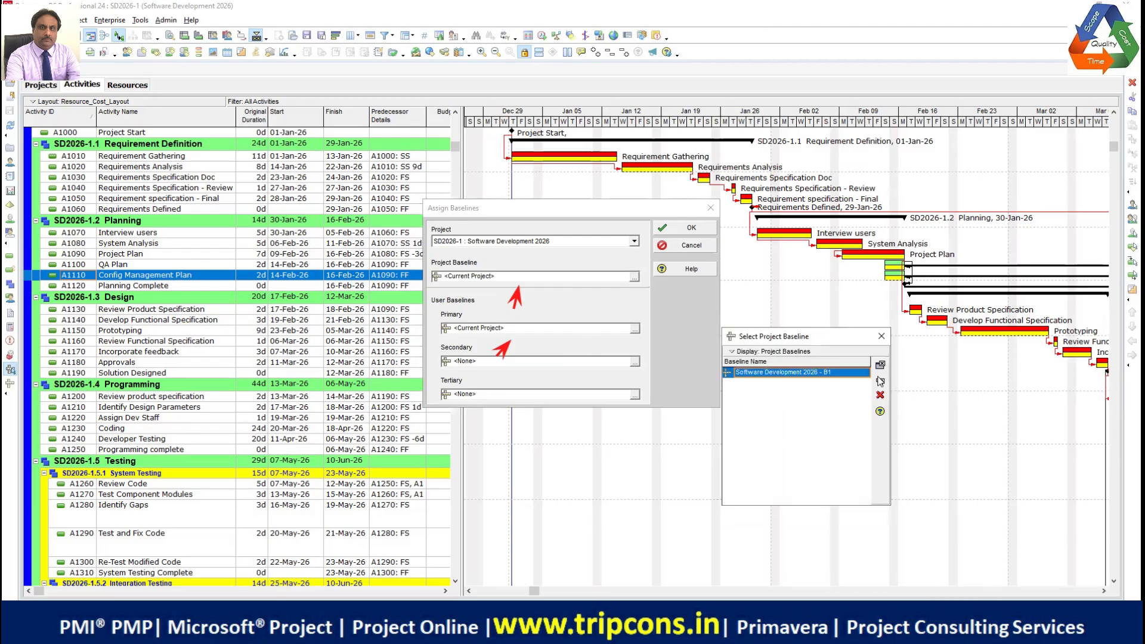
{"action": "double_click", "coordinate": [828, 377]}
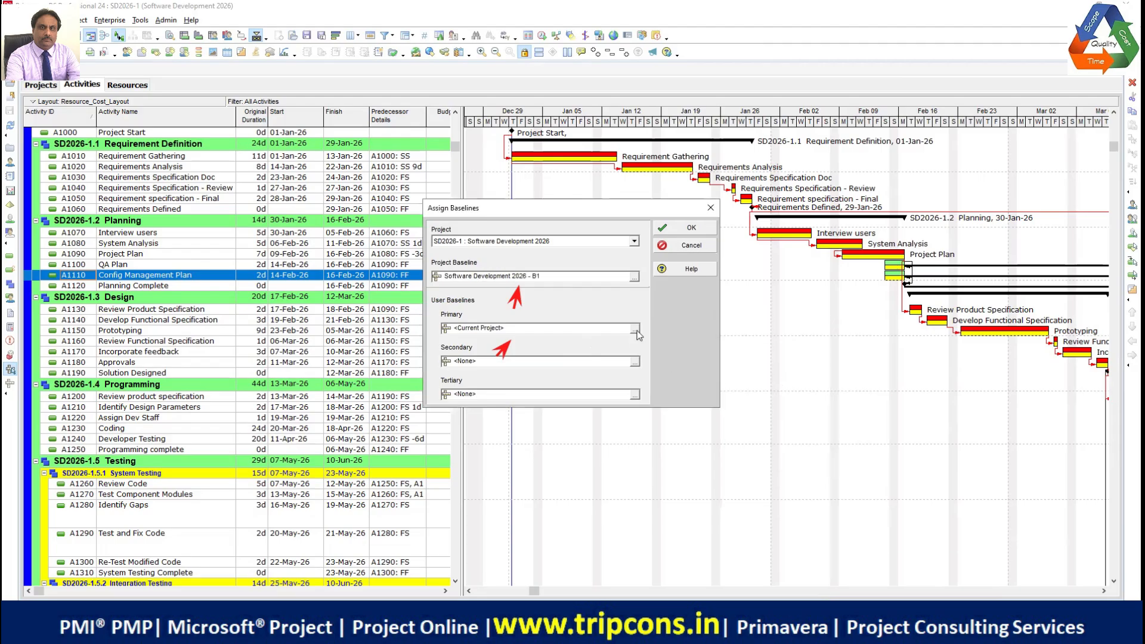
{"action": "left_click", "coordinate": [635, 329]}
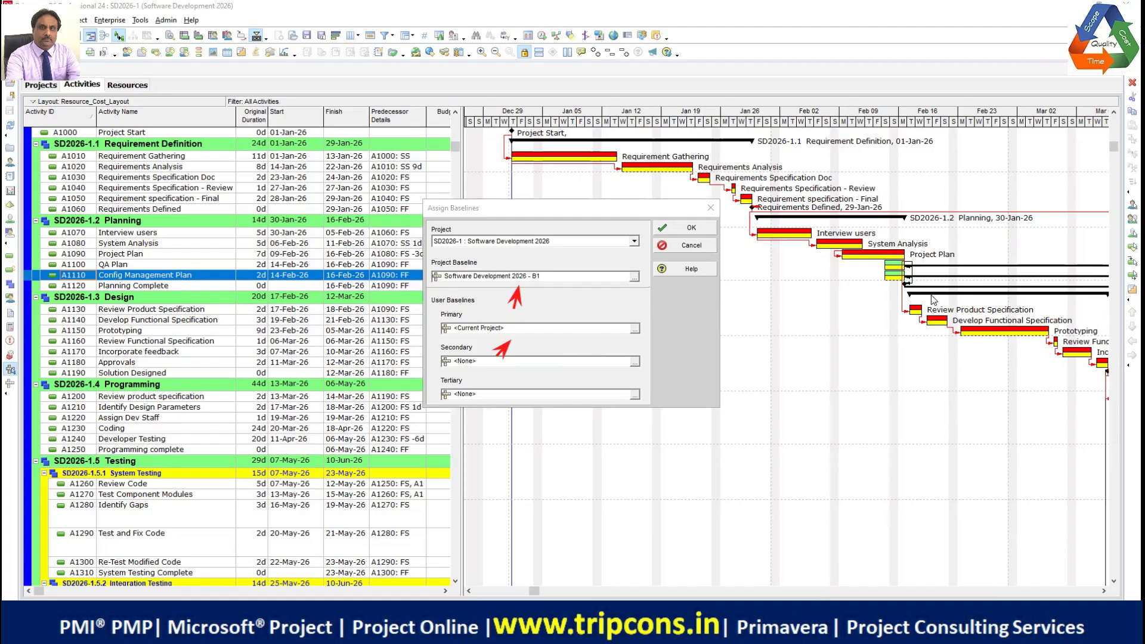
{"action": "left_click", "coordinate": [948, 305]}
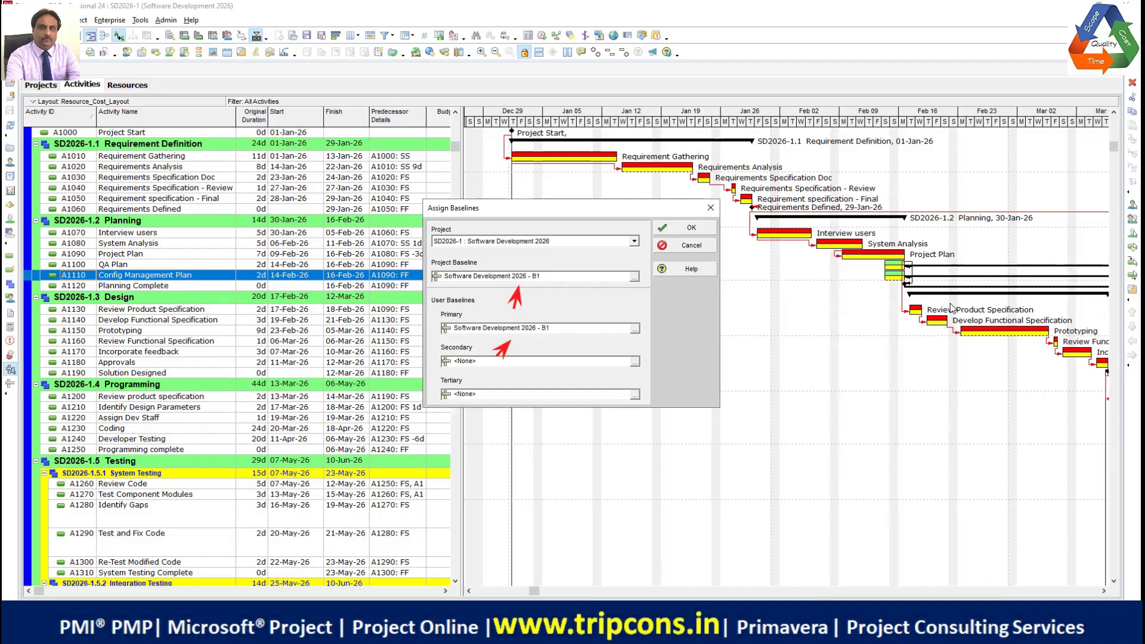
{"action": "left_click", "coordinate": [693, 229]}
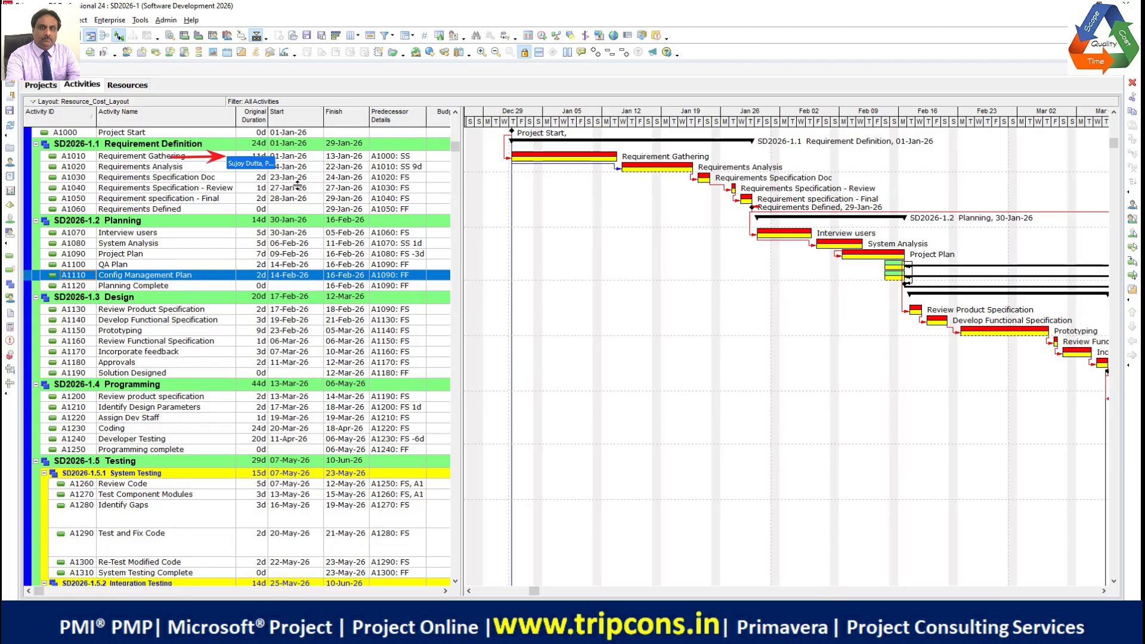
Step: Test the assigned baseline by setting Requirement Gathering's original duration to 14 days, and reset it to 11 days
{"action": "left_click", "coordinate": [258, 156]}
{"action": "left_click", "coordinate": [258, 156]}
{"action": "type", "text": "14"}
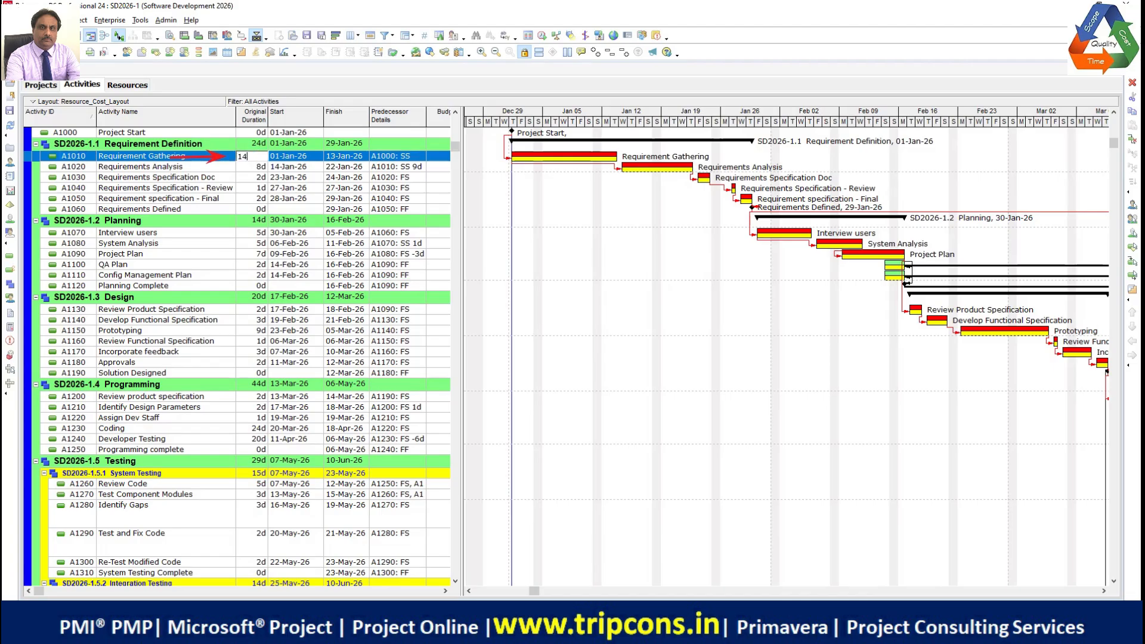
{"action": "key", "text": "Return"}
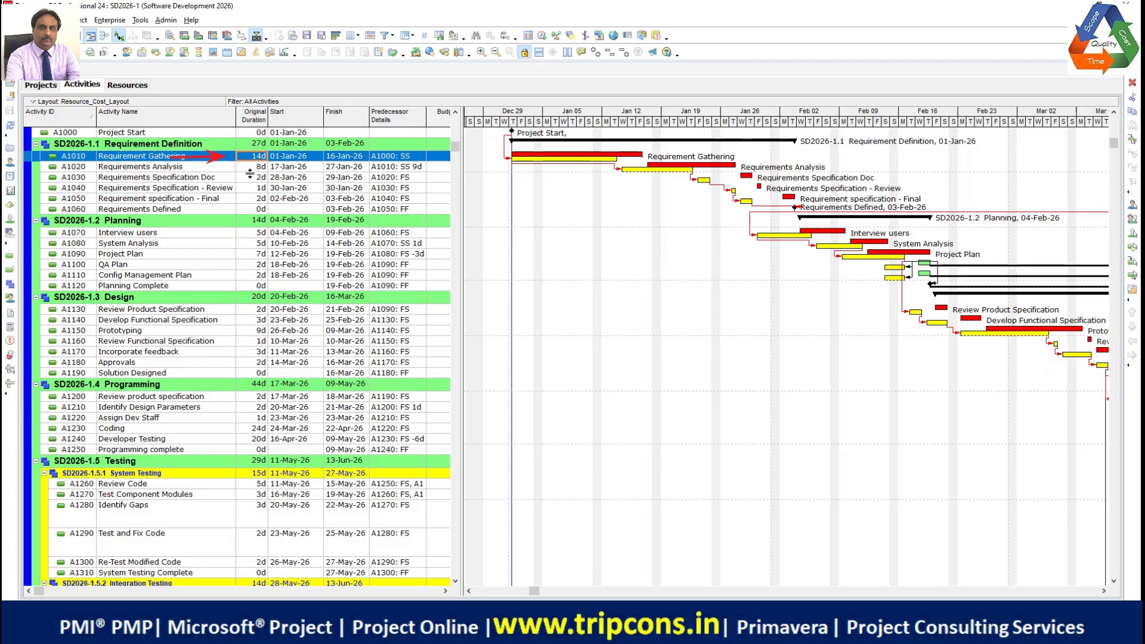
{"action": "left_click", "coordinate": [264, 156]}
{"action": "type", "text": "11"}
{"action": "key", "text": "Return"}
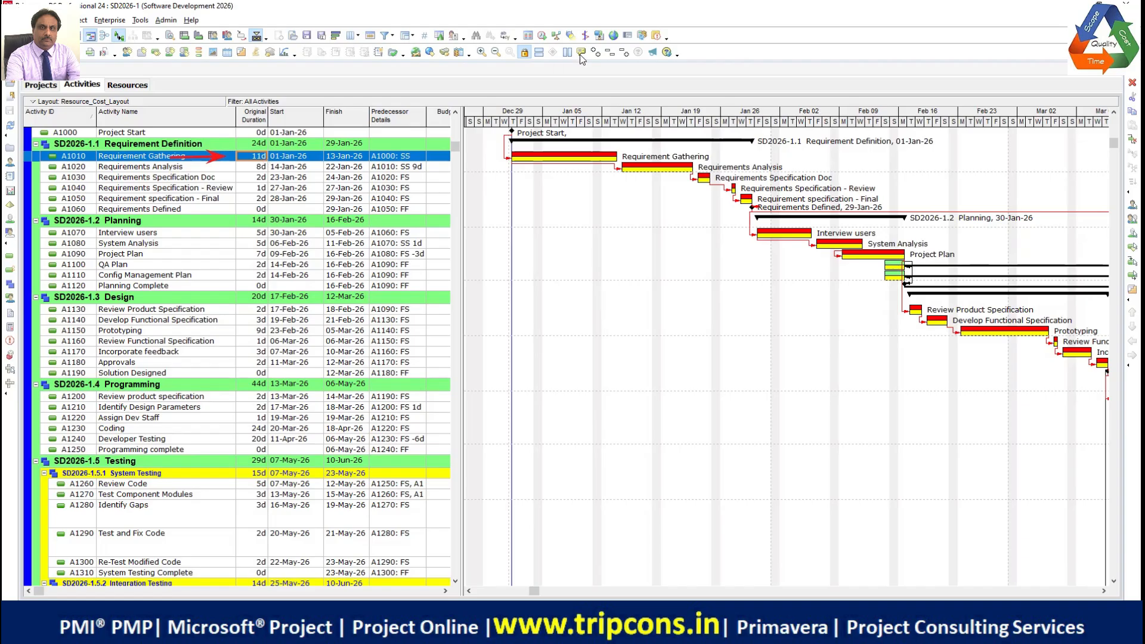
Step: Import Project_Tracking_Layout.plf from the Layout_Files folder as Project_Tracking_Layout_1, available to the current user
{"action": "left_click_drag", "start_coordinate": [439, 250], "coordinate": [306, 39]}
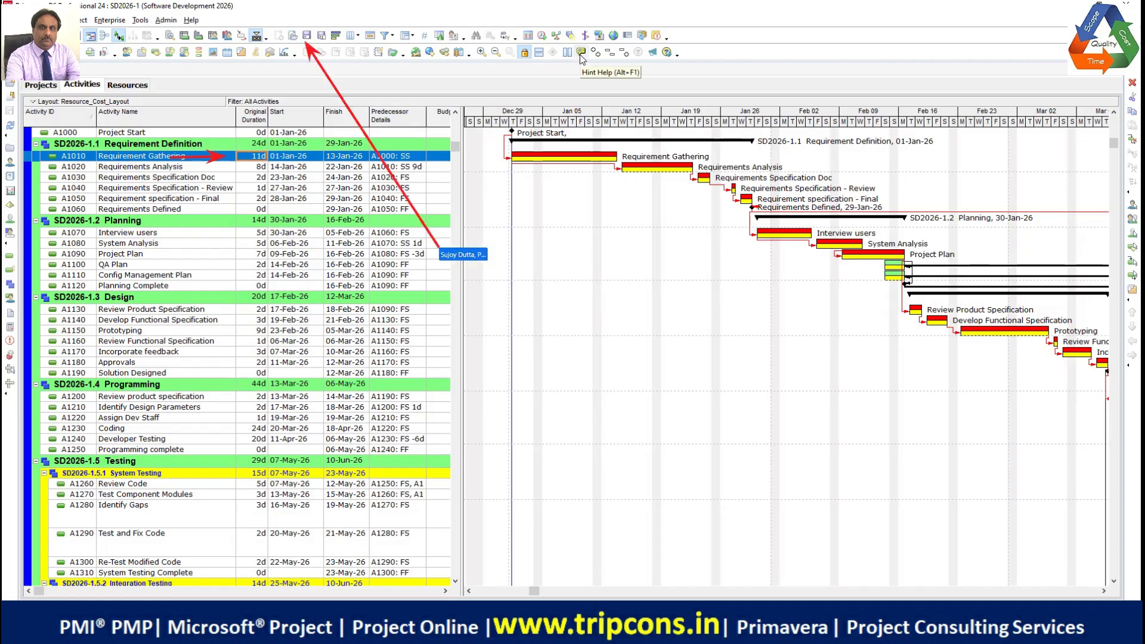
{"action": "left_click", "coordinate": [305, 37]}
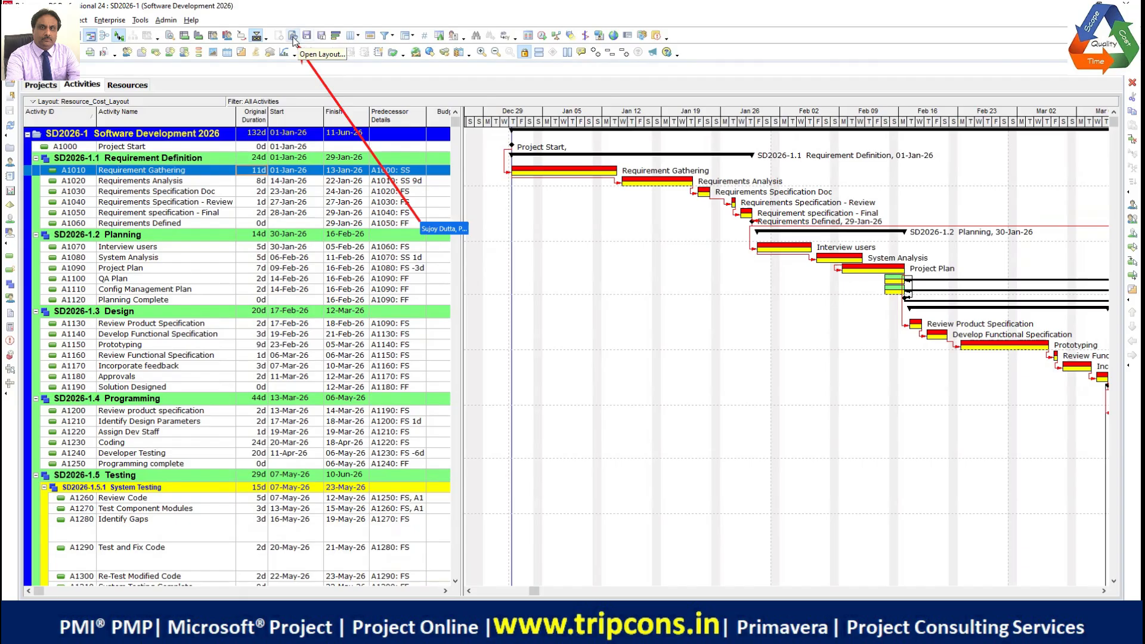
{"action": "left_click", "coordinate": [293, 37]}
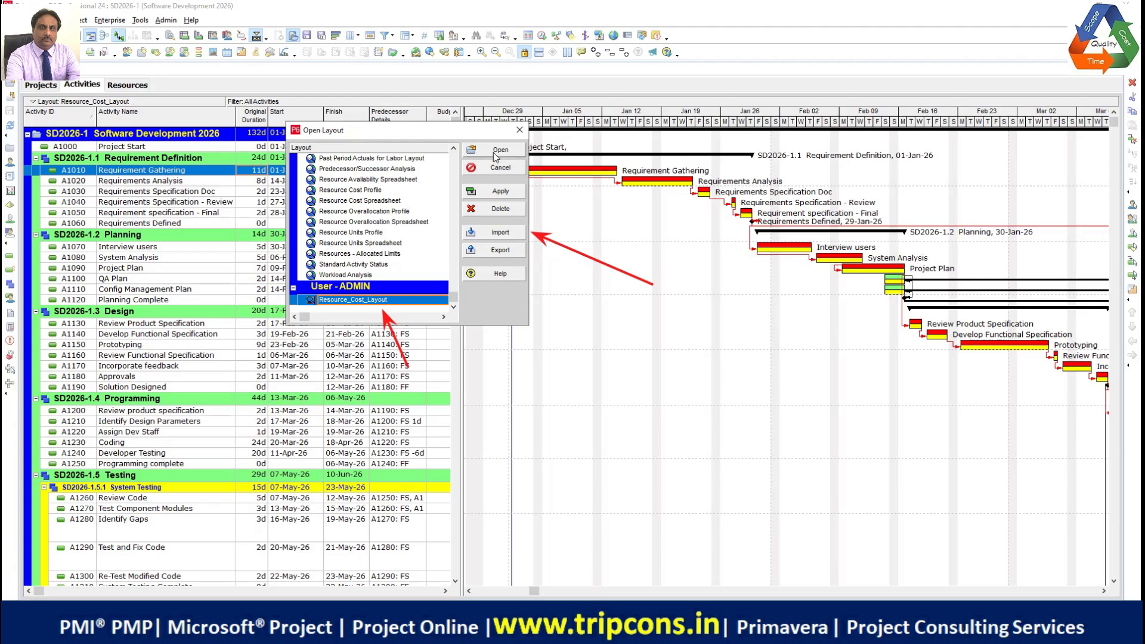
{"action": "left_click", "coordinate": [503, 234]}
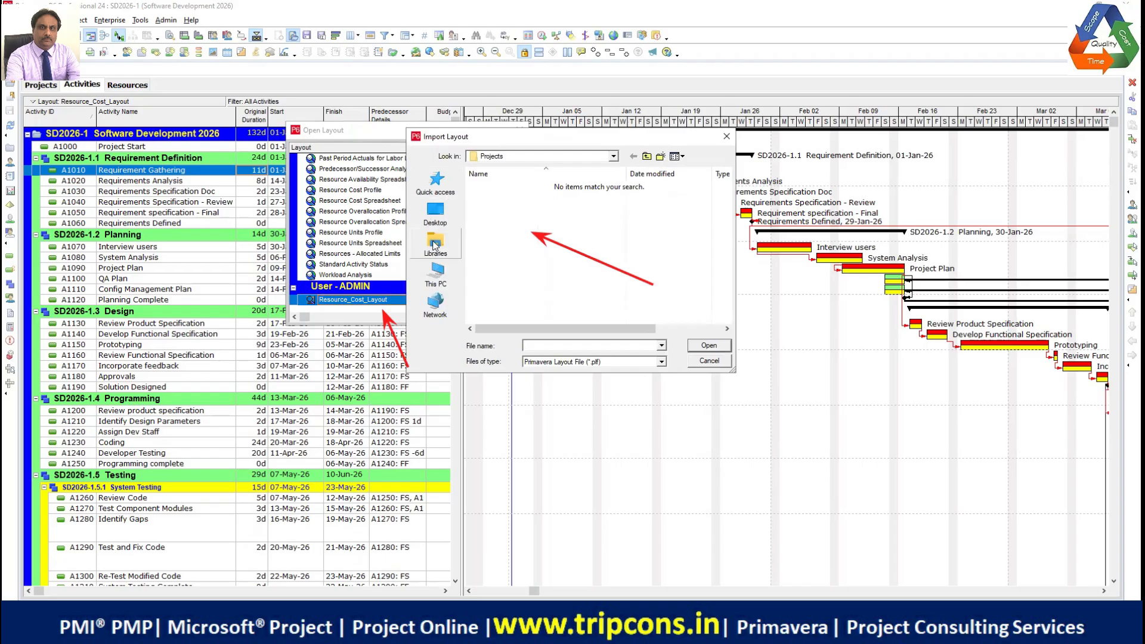
{"action": "left_click", "coordinate": [647, 156]}
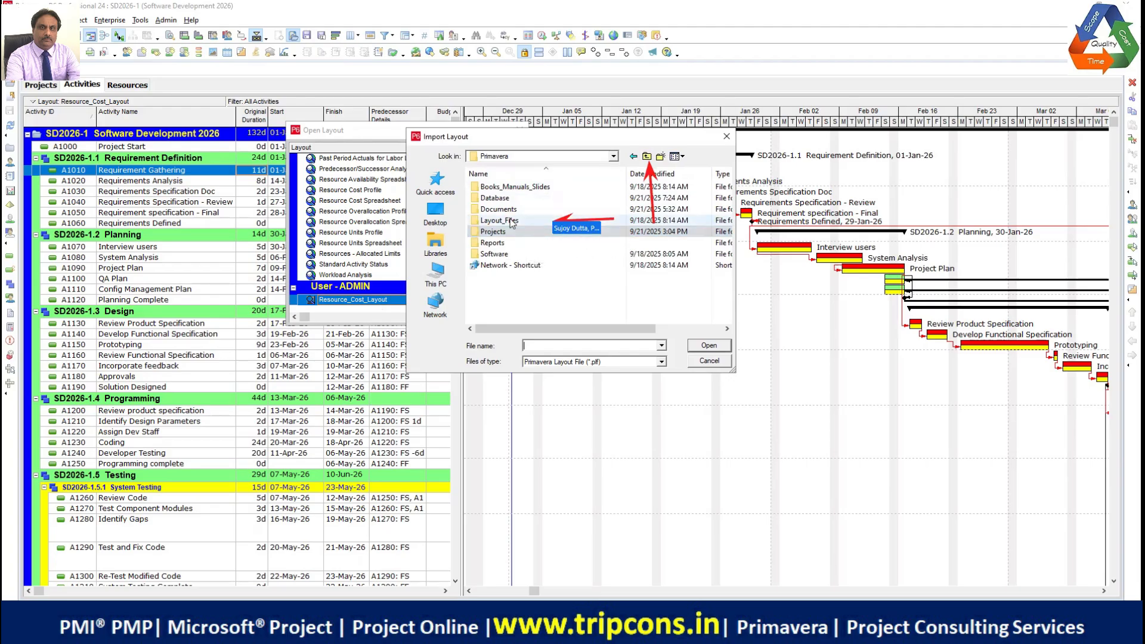
{"action": "double_click", "coordinate": [499, 220]}
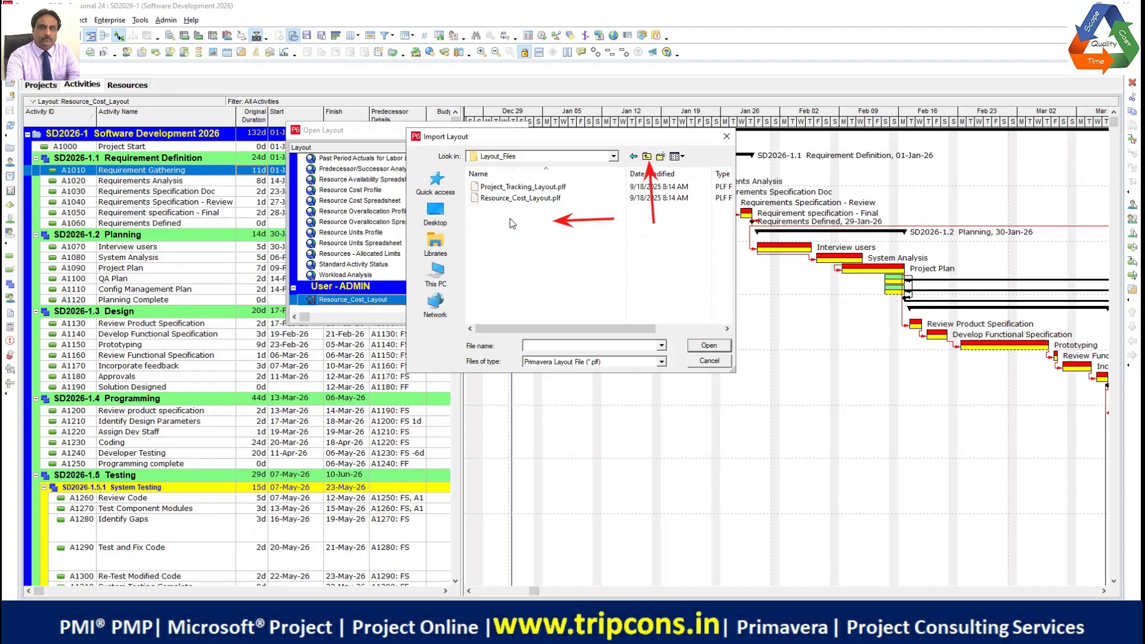
{"action": "left_click", "coordinate": [530, 188]}
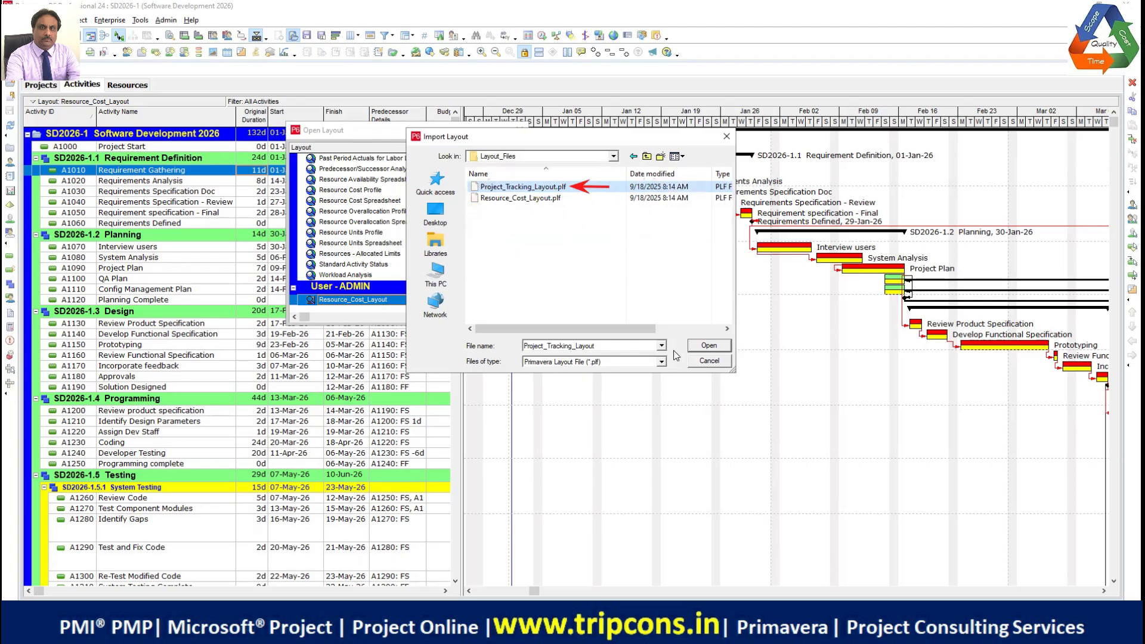
{"action": "left_click", "coordinate": [706, 351]}
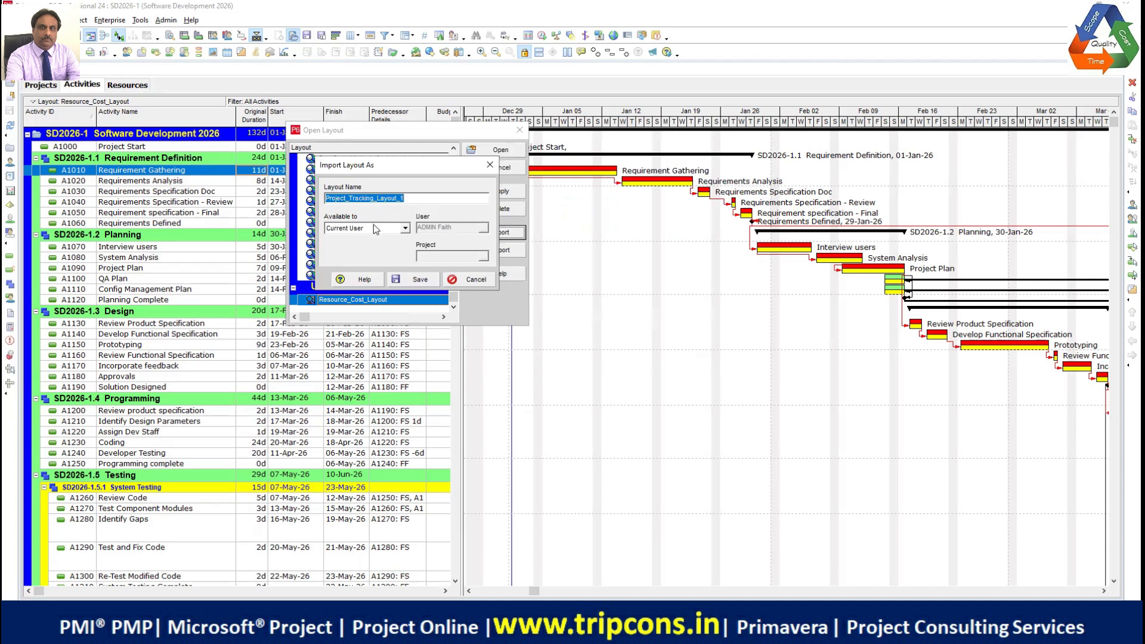
{"action": "left_click", "coordinate": [410, 282]}
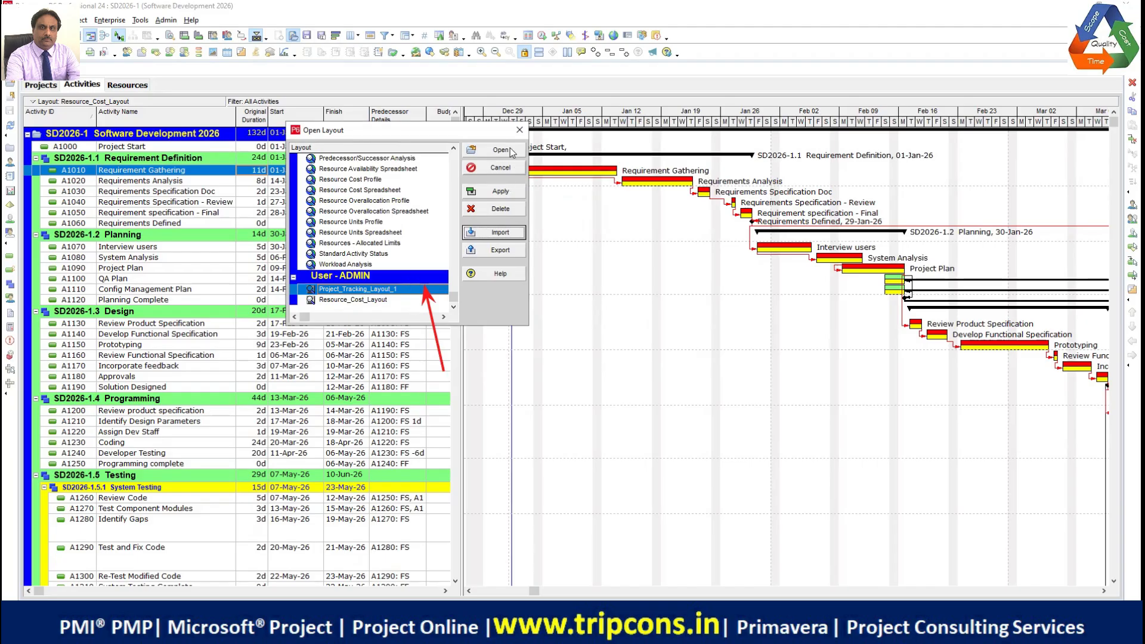
Step: Open the imported Project_Tracking_Layout_1 layout for the activities, leaving the table font and row settings as they are
{"action": "left_click_drag", "start_coordinate": [588, 67], "coordinate": [517, 144]}
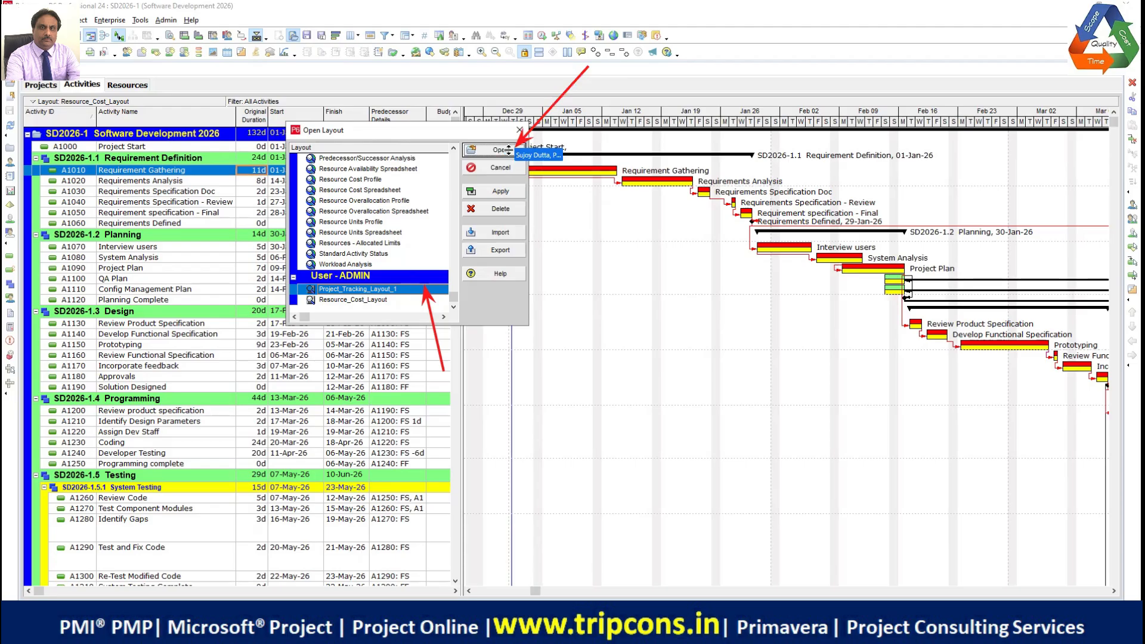
{"action": "left_click", "coordinate": [508, 150]}
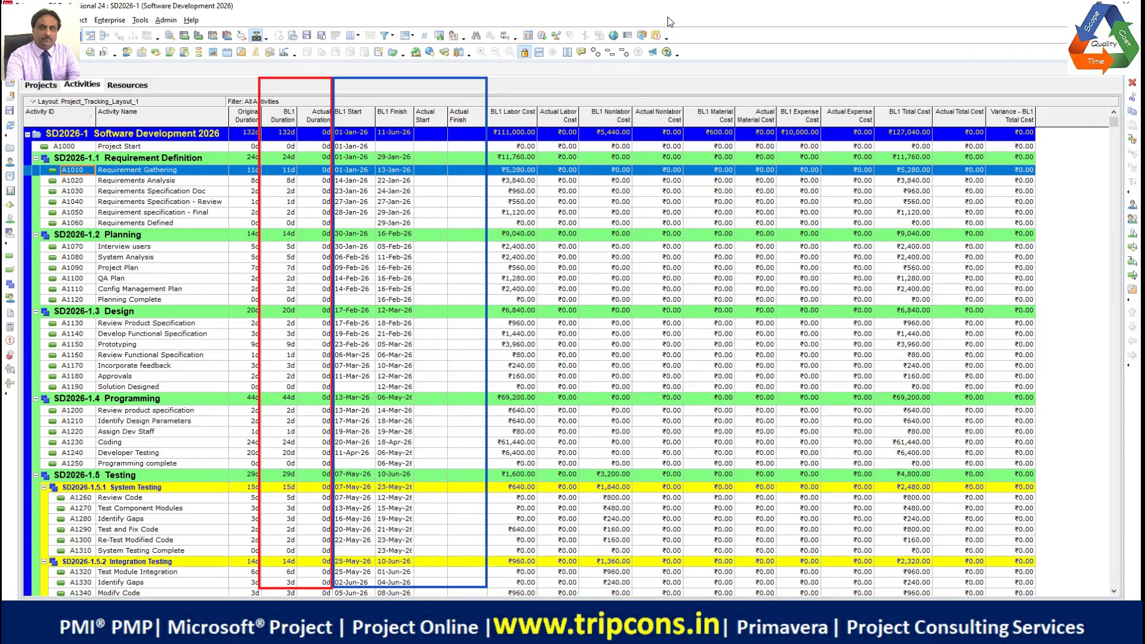
{"action": "left_click", "coordinate": [439, 37]}
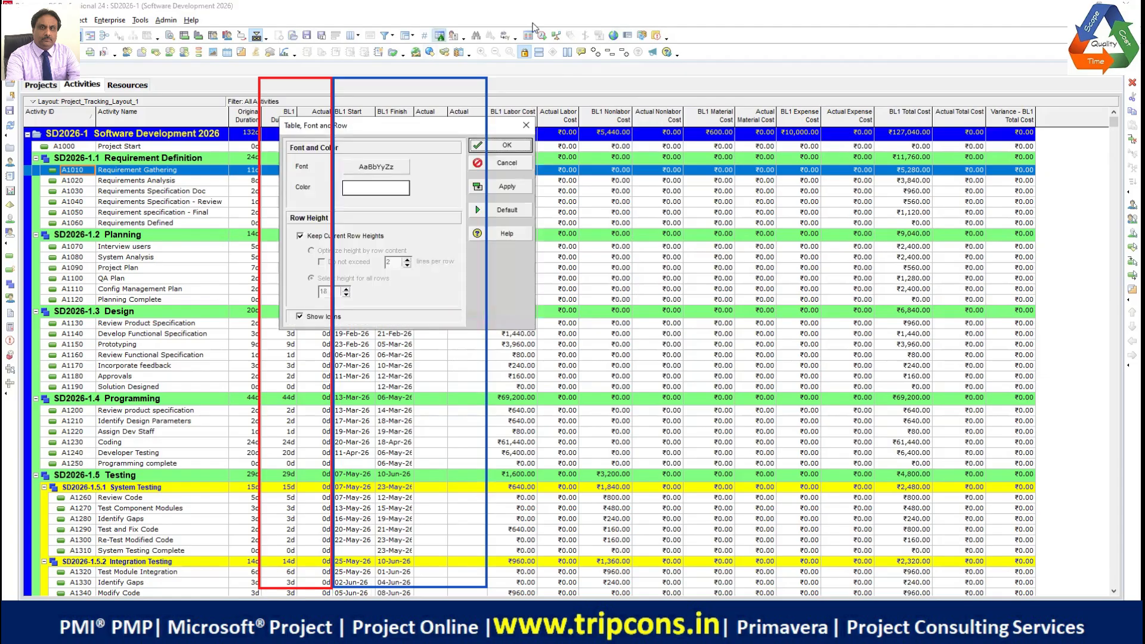
{"action": "left_click", "coordinate": [526, 125]}
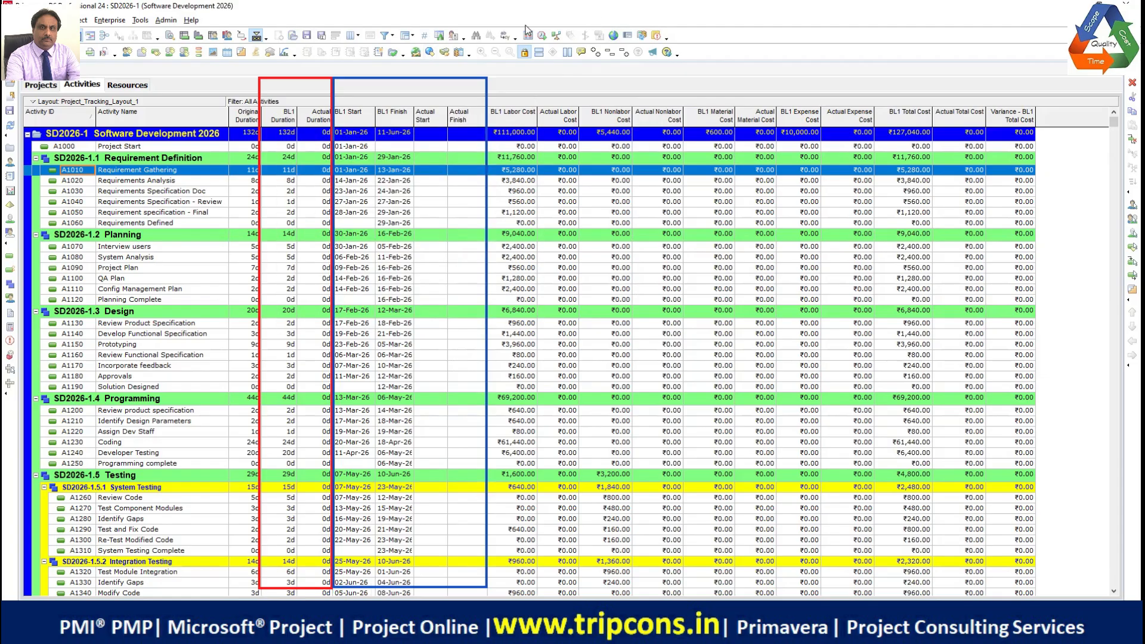
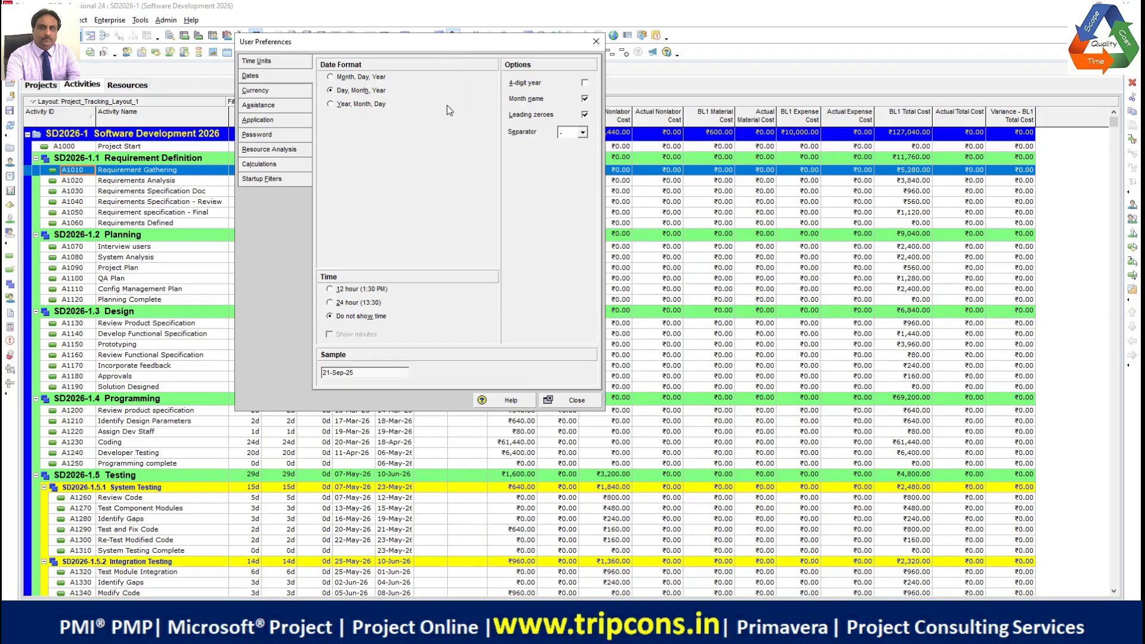
Step: Set the date display to include 12-hour time, and adjust the BL1 Start column to a narrow width that fits only the date
{"action": "left_click", "coordinate": [330, 289]}
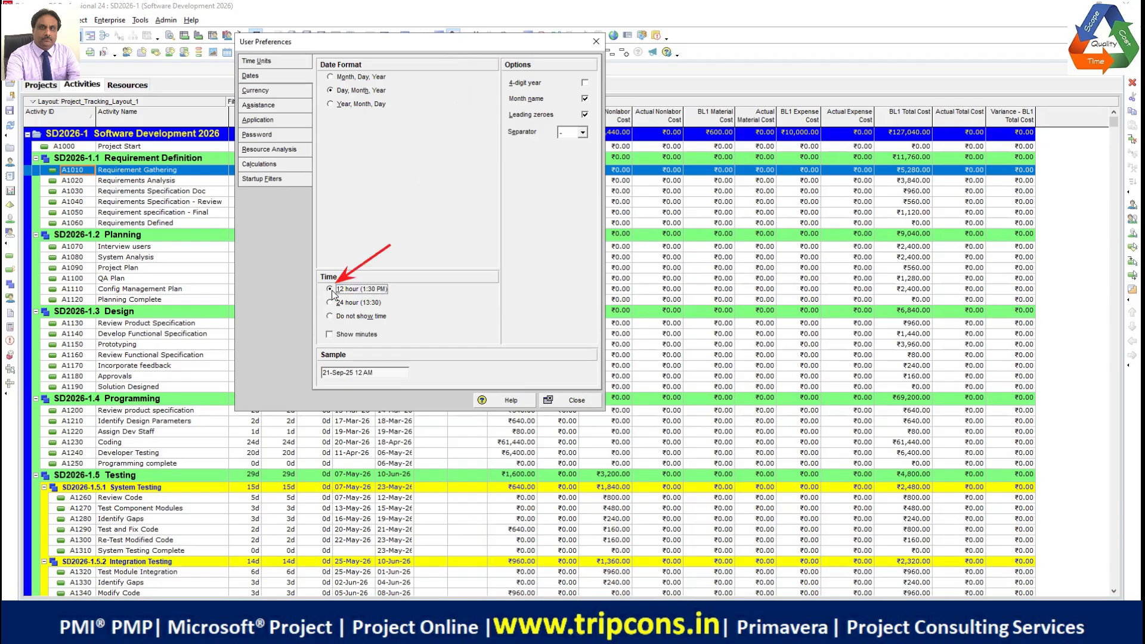
{"action": "left_click", "coordinate": [578, 400]}
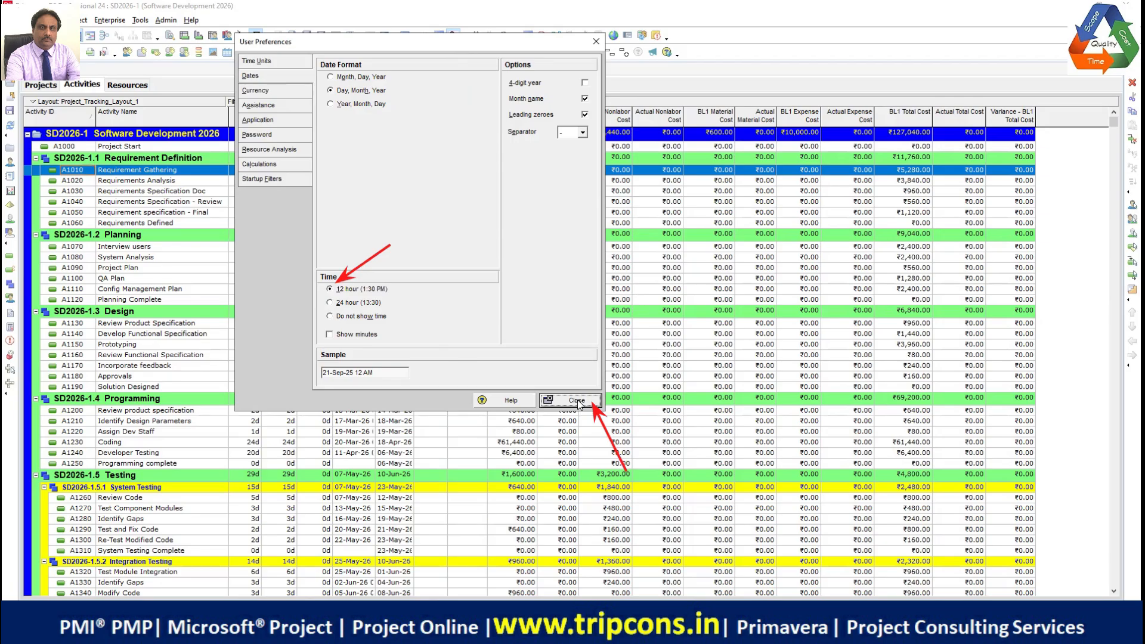
{"action": "left_click", "coordinate": [578, 401]}
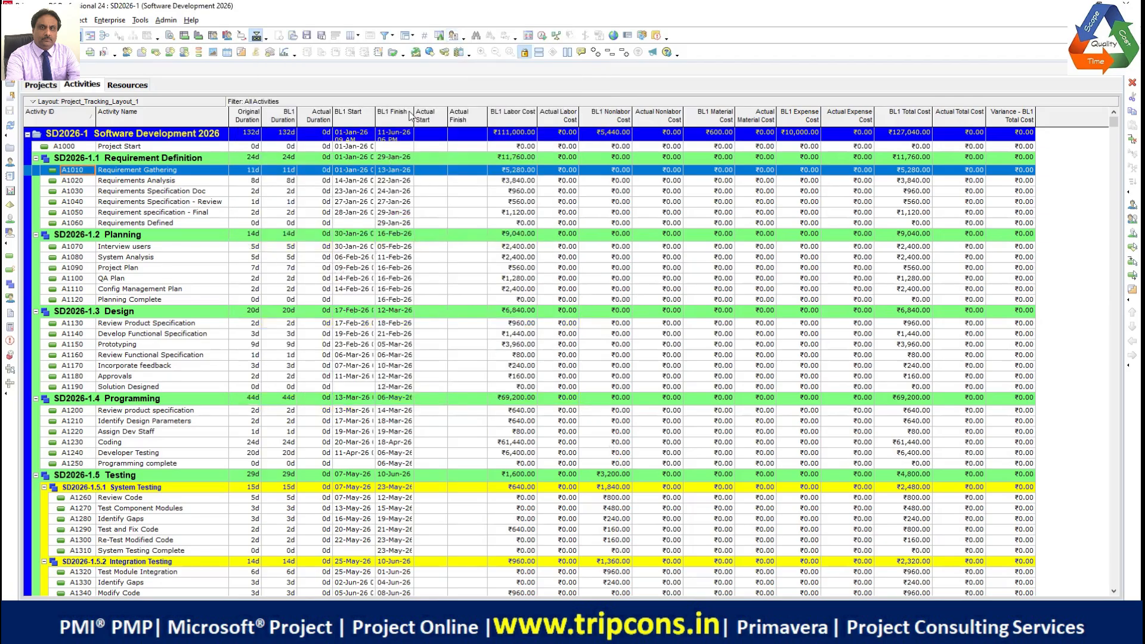
{"action": "double_click", "coordinate": [375, 106]}
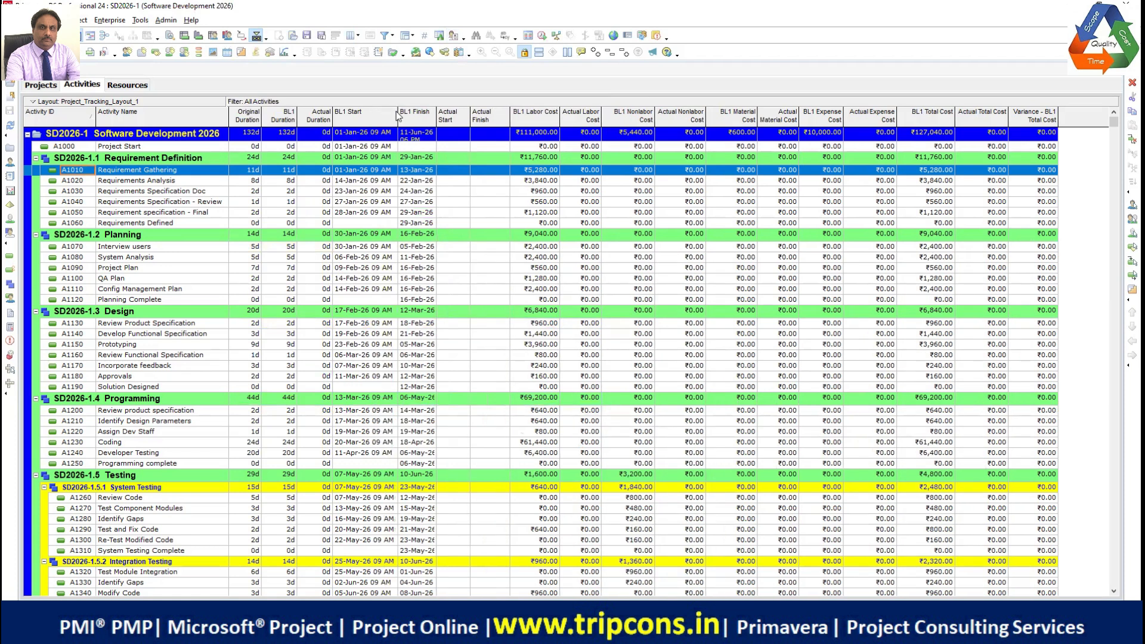
{"action": "left_click_drag", "start_coordinate": [398, 113], "coordinate": [371, 110]}
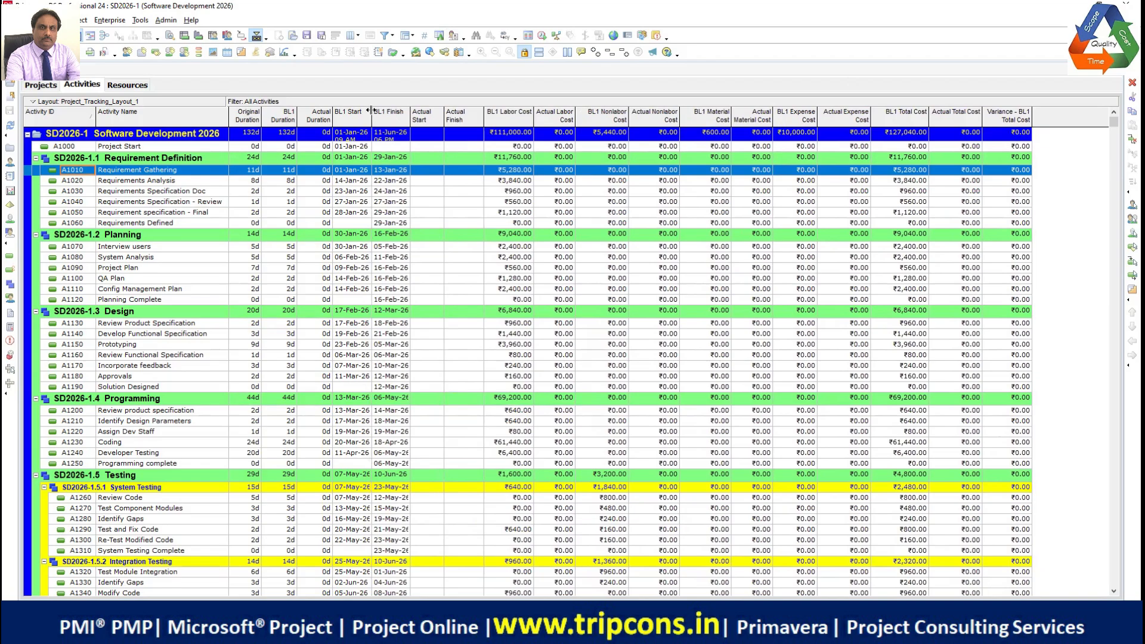
Step: Show the Gantt chart beside the activity table, widen the table past the Actual Finish column, and bring the activity bars into view
{"action": "left_click_drag", "start_coordinate": [208, 150], "coordinate": [209, 150]}
{"action": "left_click", "coordinate": [221, 147]}
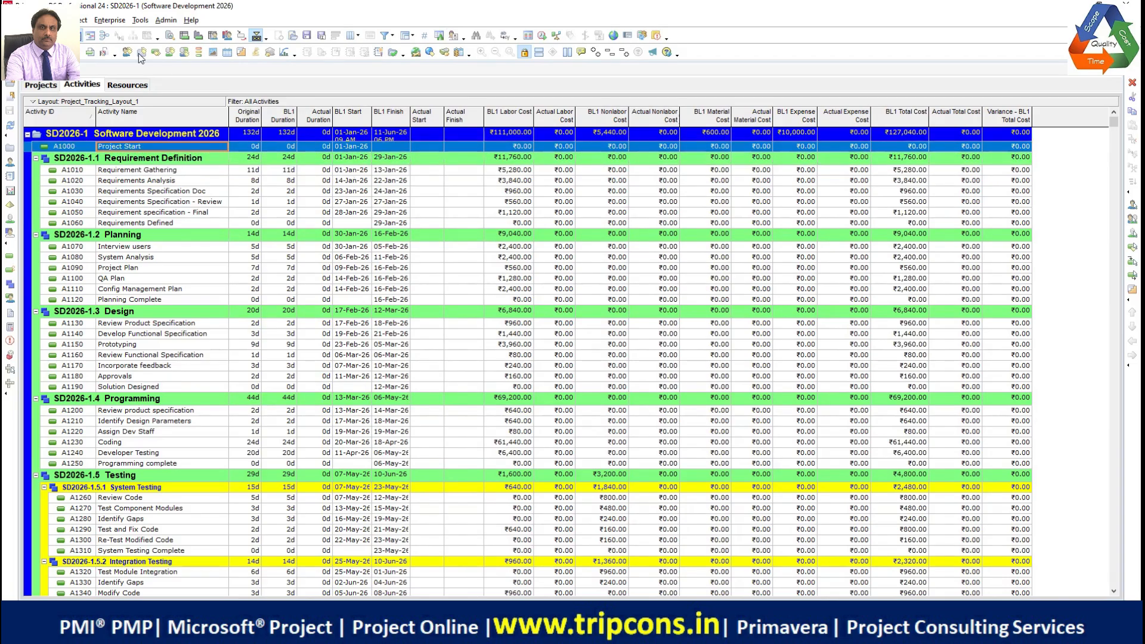
{"action": "left_click", "coordinate": [96, 37]}
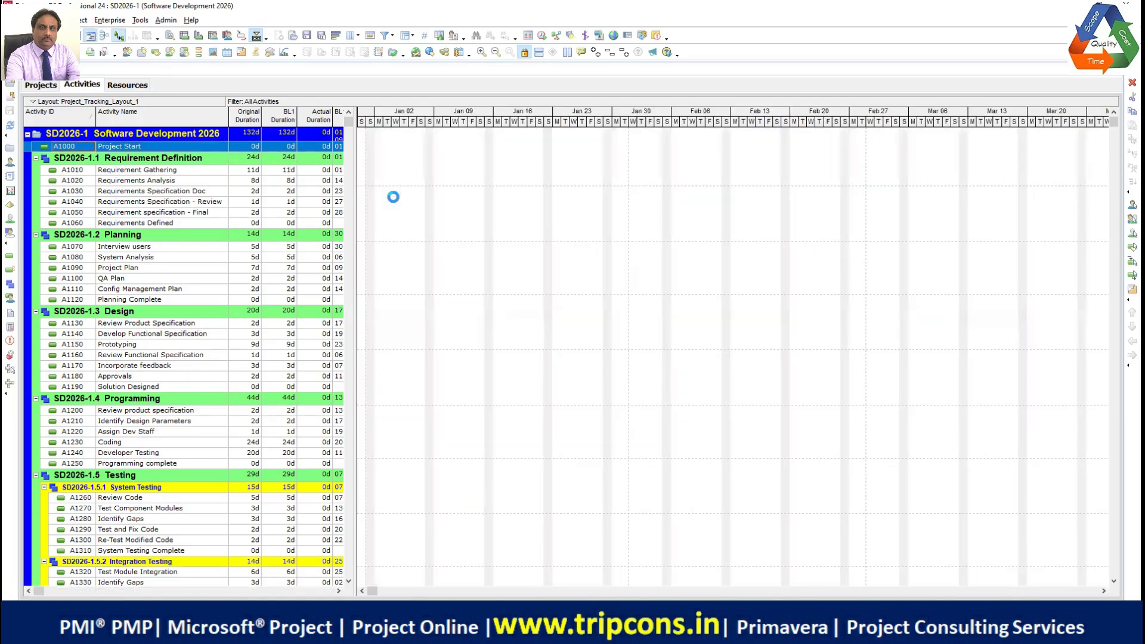
{"action": "left_click_drag", "start_coordinate": [354, 189], "coordinate": [564, 184]}
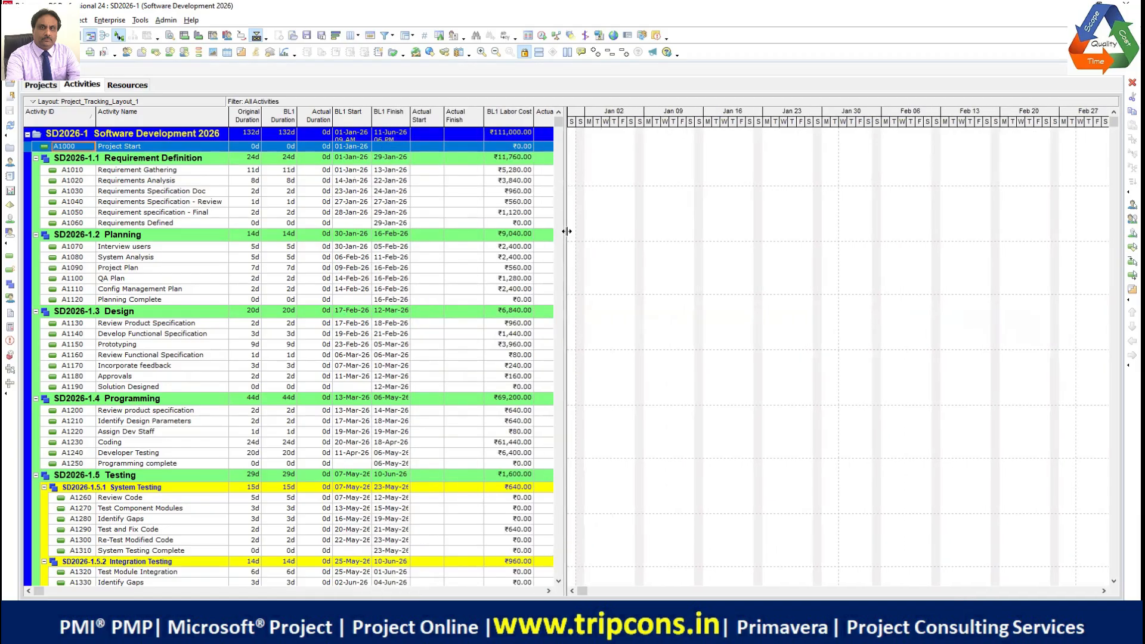
{"action": "left_click_drag", "start_coordinate": [567, 232], "coordinate": [528, 233]}
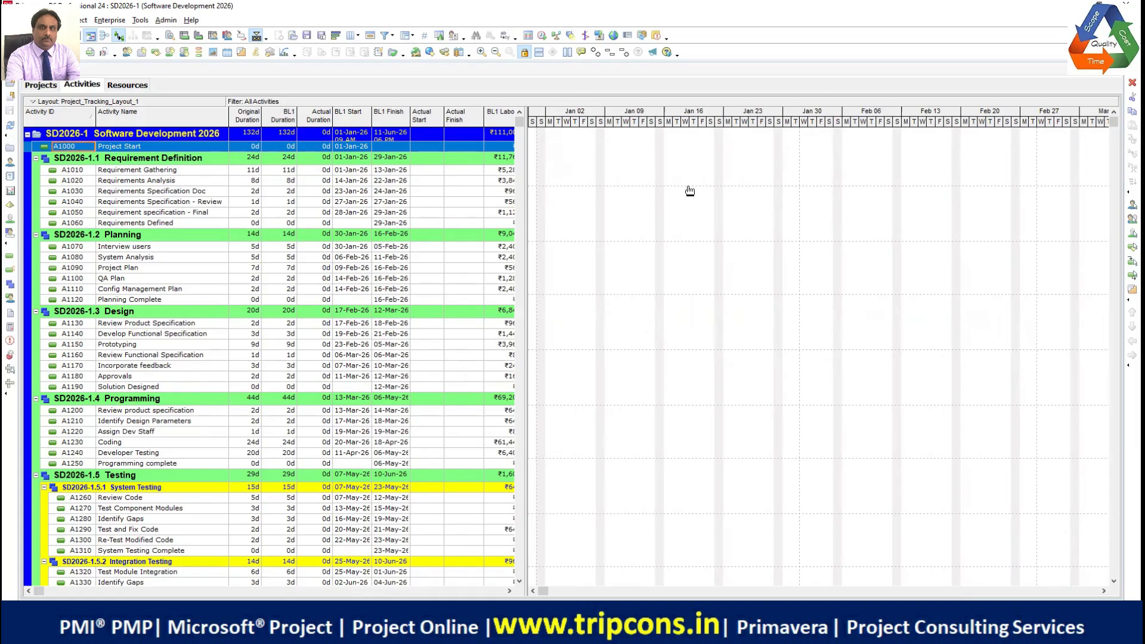
{"action": "key", "text": "Down"}
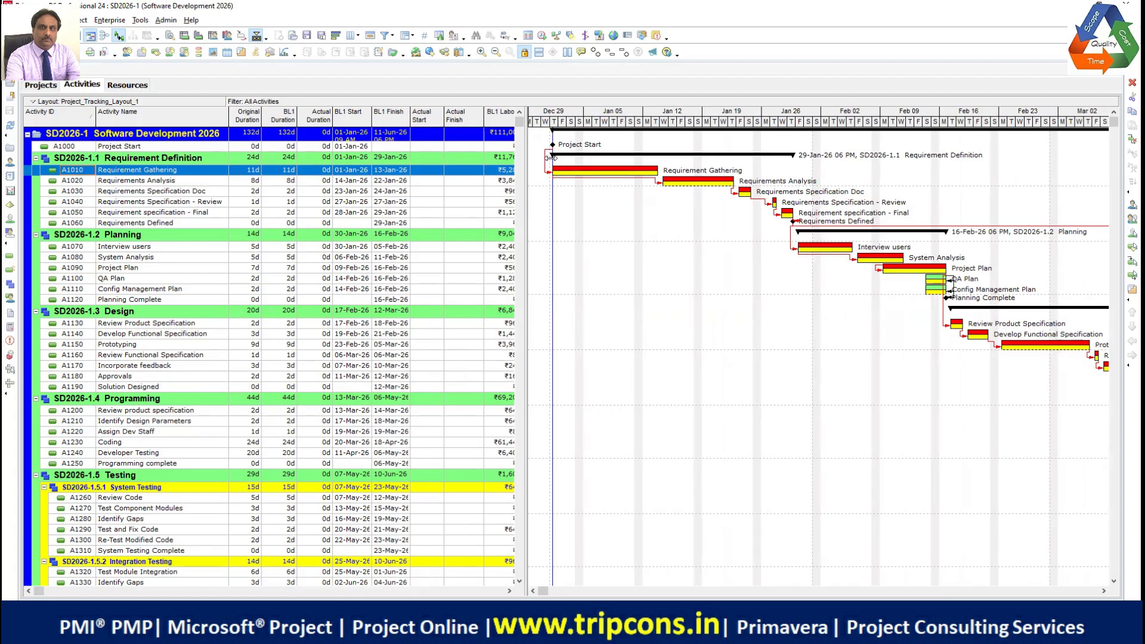
Step: Show the activity details below the table and shrink that pane so more activity rows fit above it
{"action": "left_click", "coordinate": [211, 148]}
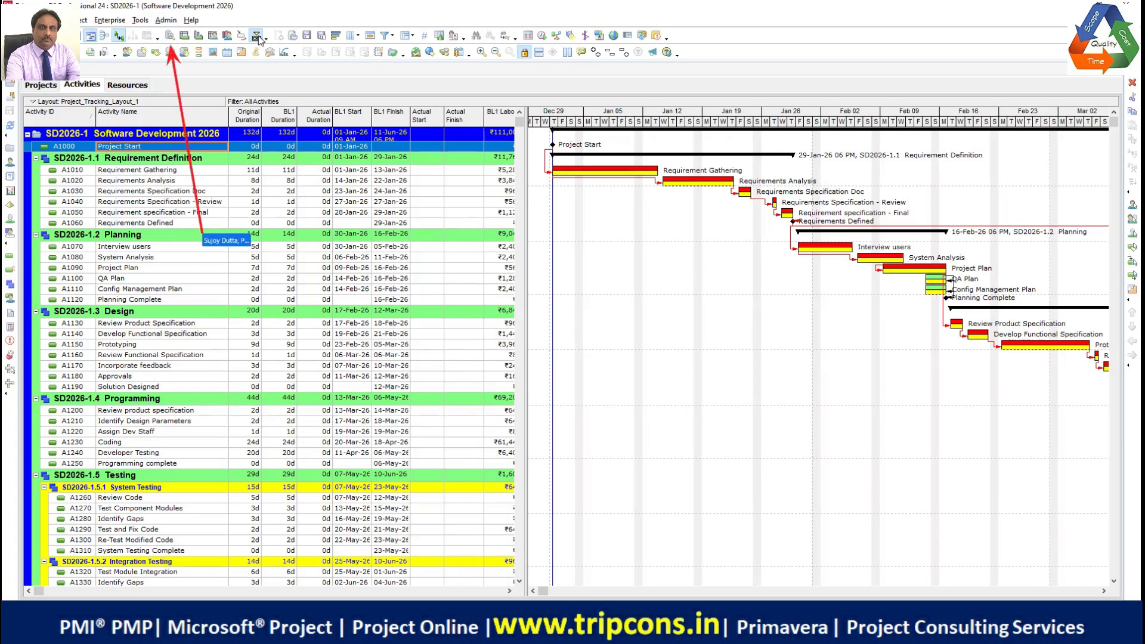
{"action": "left_click", "coordinate": [169, 36]}
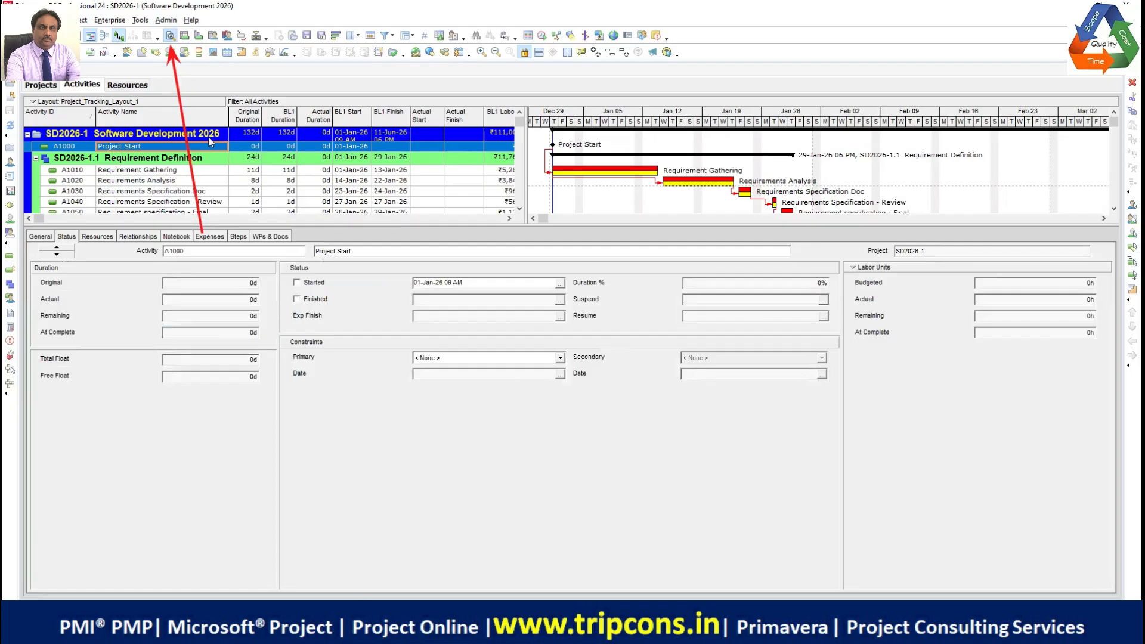
{"action": "mouse_move", "coordinate": [544, 254]}
{"action": "left_mouse_down"}
{"action": "mouse_move", "coordinate": [543, 286]}
{"action": "mouse_move", "coordinate": [542, 244]}
{"action": "left_mouse_up"}
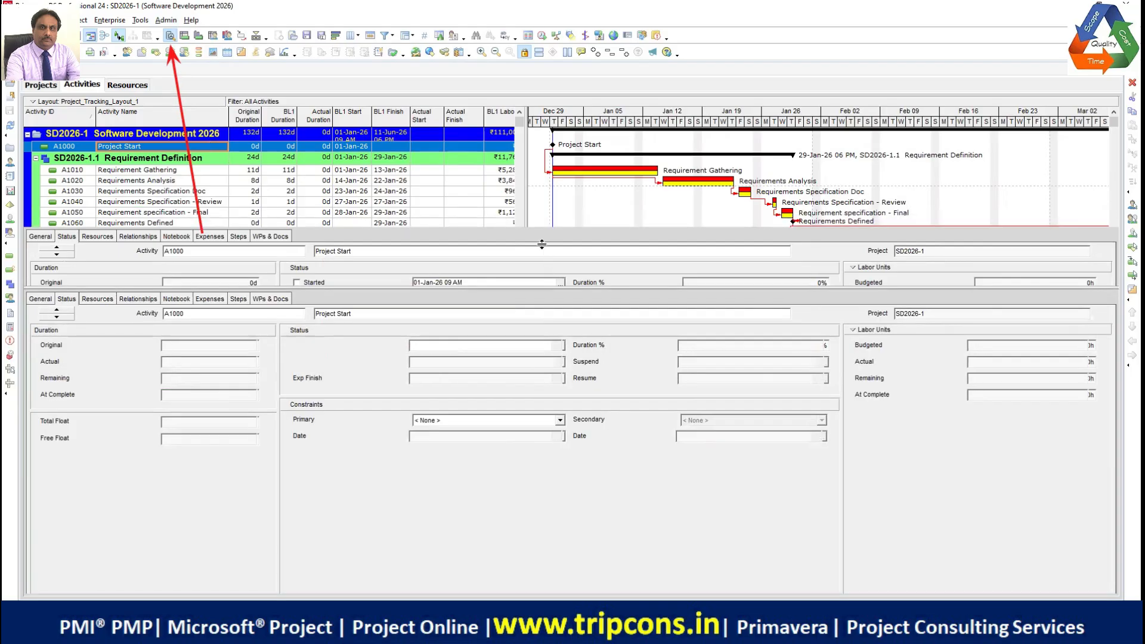
{"action": "left_click", "coordinate": [542, 244]}
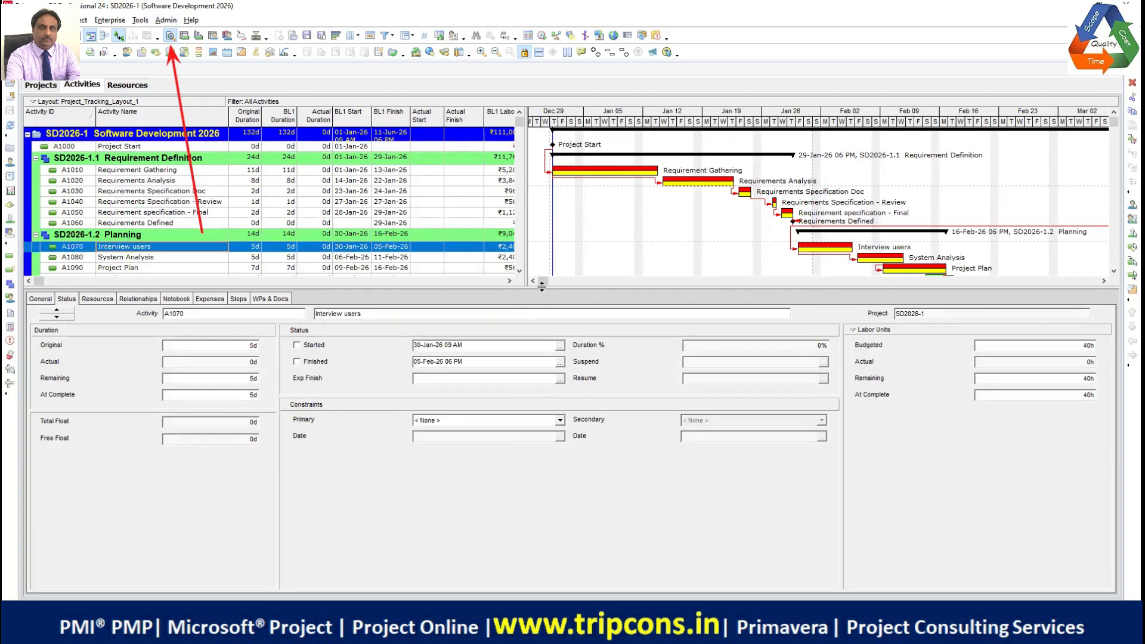
{"action": "left_click_drag", "start_coordinate": [541, 285], "coordinate": [543, 392]}
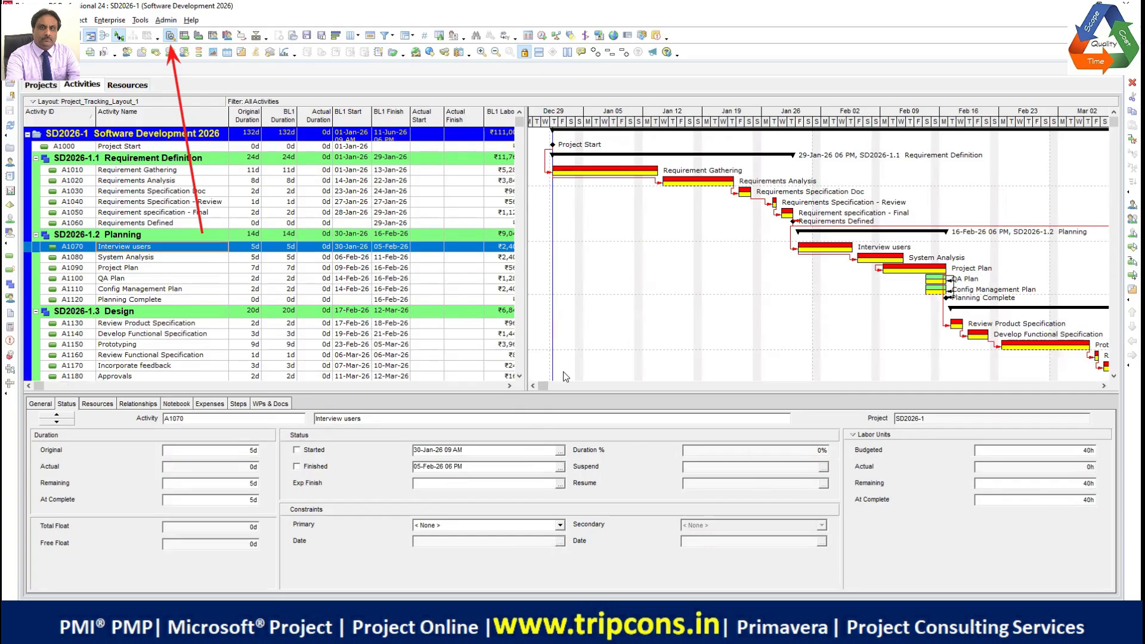
Step: Mark the Project Start milestone A1000 as started and finished
{"action": "left_click", "coordinate": [210, 147]}
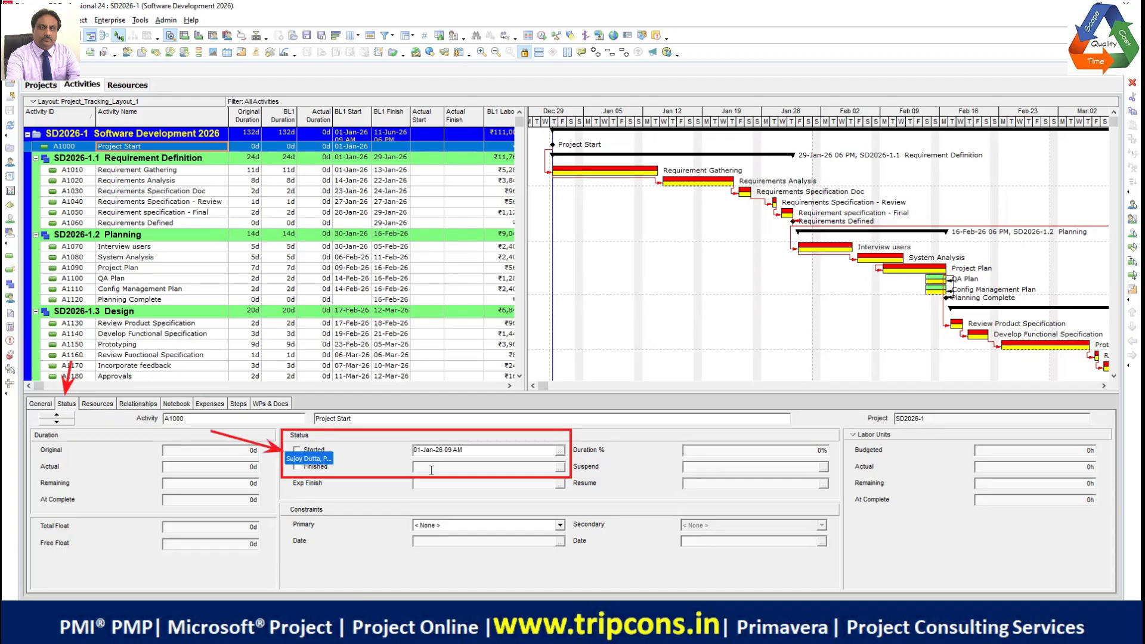
{"action": "left_click", "coordinate": [297, 451]}
{"action": "left_click", "coordinate": [296, 467]}
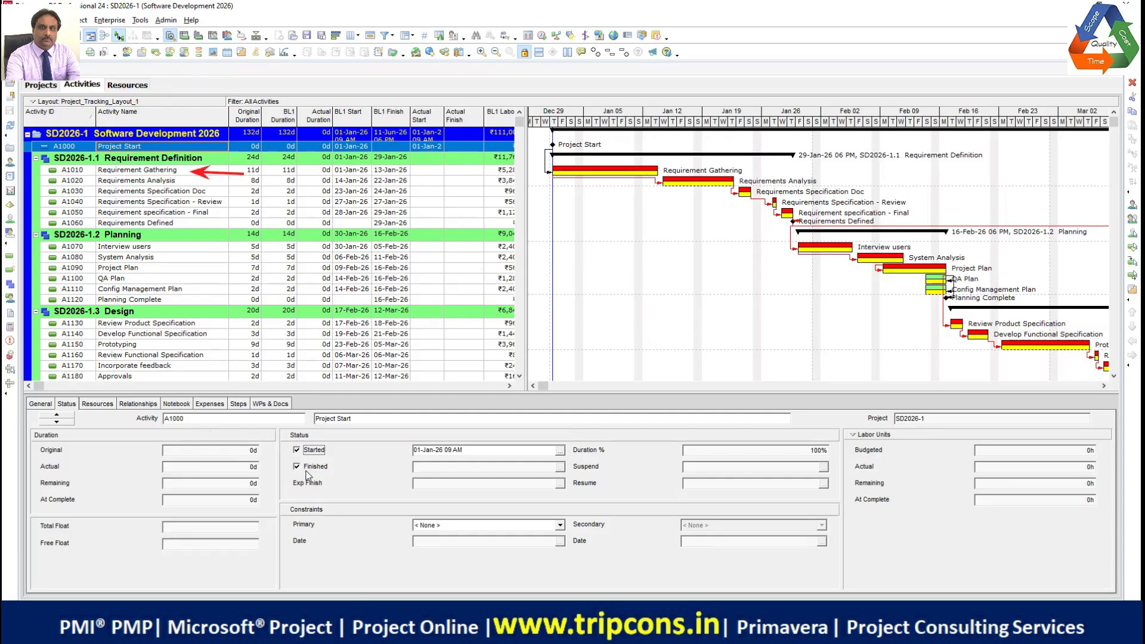
Step: Mark the Requirement Gathering activity A1010 as started and finished, with an actual finish of 15-Jan-26 06 PM
{"action": "left_click", "coordinate": [155, 172]}
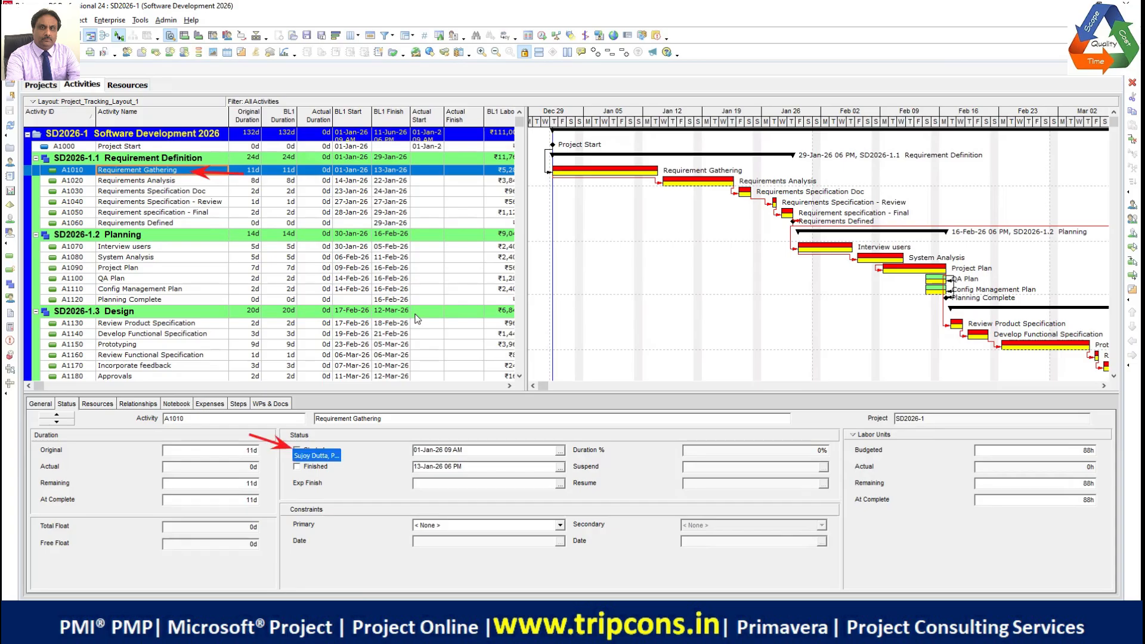
{"action": "left_click", "coordinate": [296, 451]}
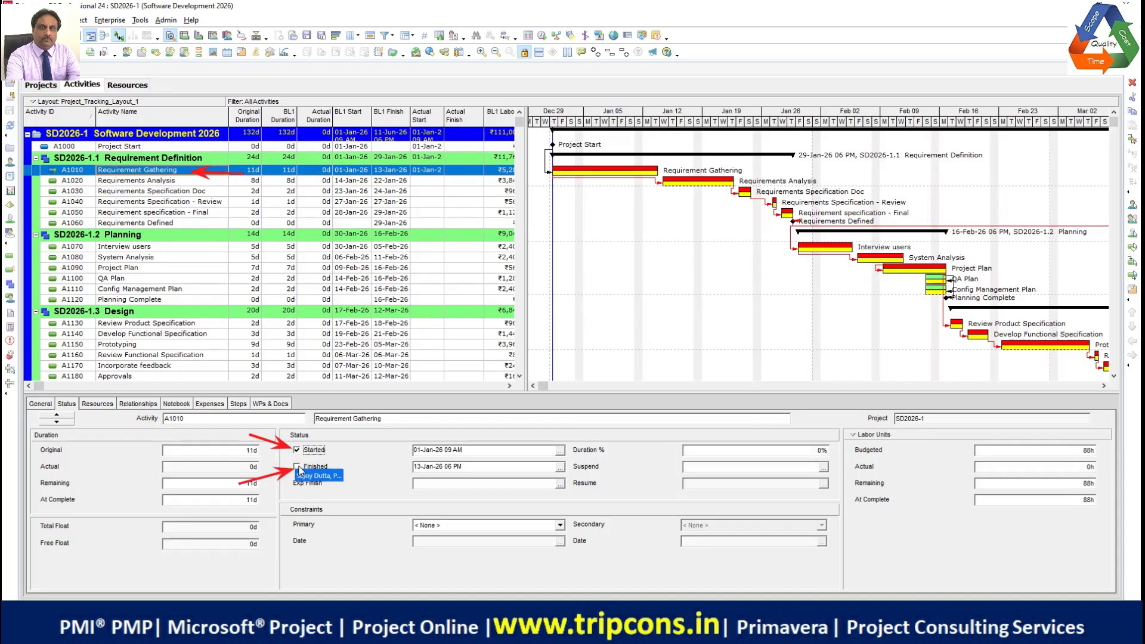
{"action": "left_click", "coordinate": [297, 467]}
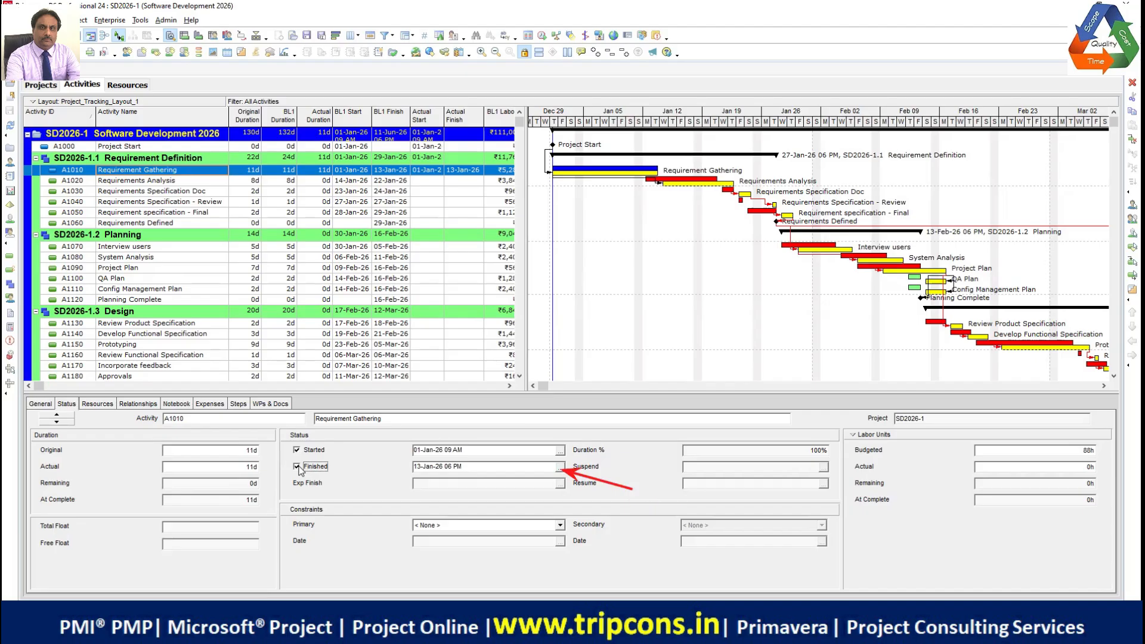
{"action": "left_click", "coordinate": [561, 467]}
{"action": "left_click", "coordinate": [89, 258]}
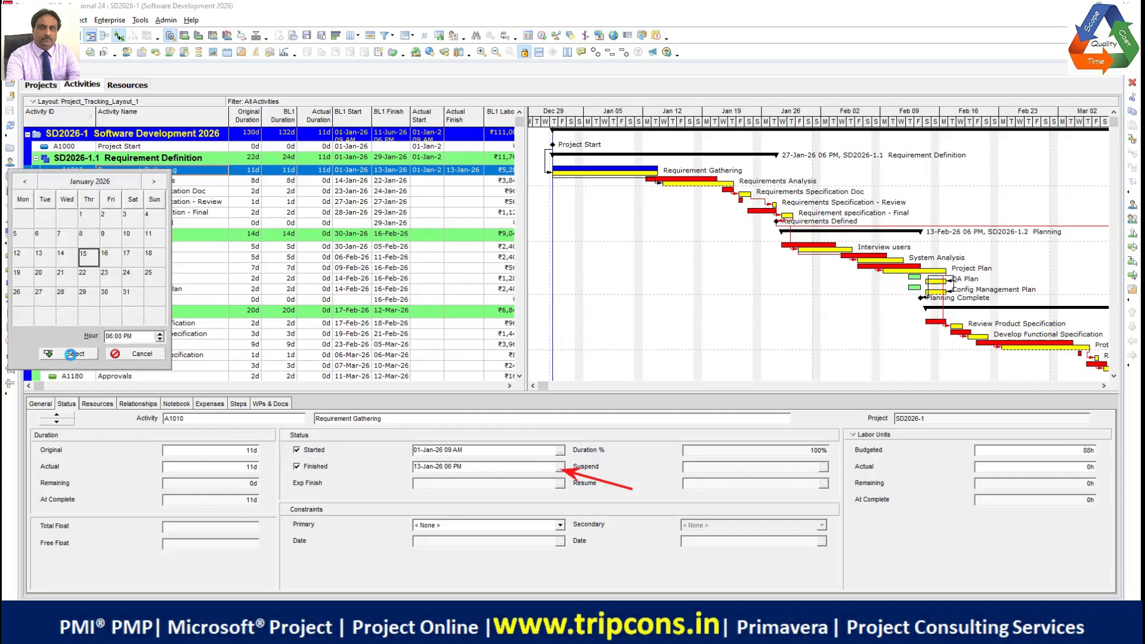
{"action": "left_click", "coordinate": [73, 355]}
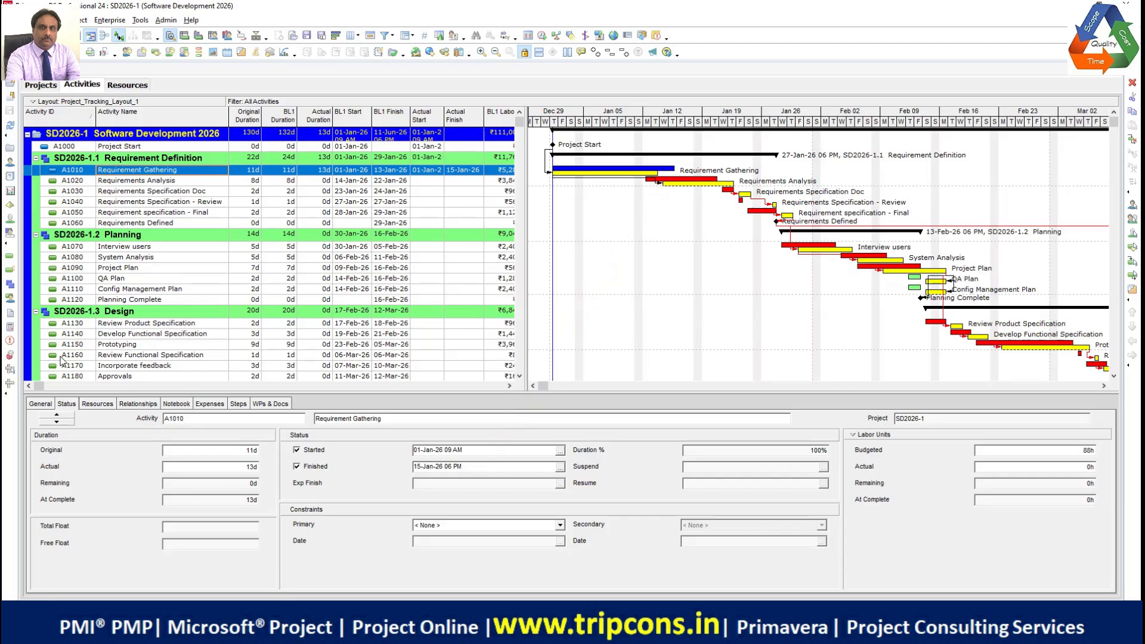
Step: Update progress for selected activities only, using 15-Jan-26 06 PM as the new data date
{"action": "left_click", "coordinate": [599, 40]}
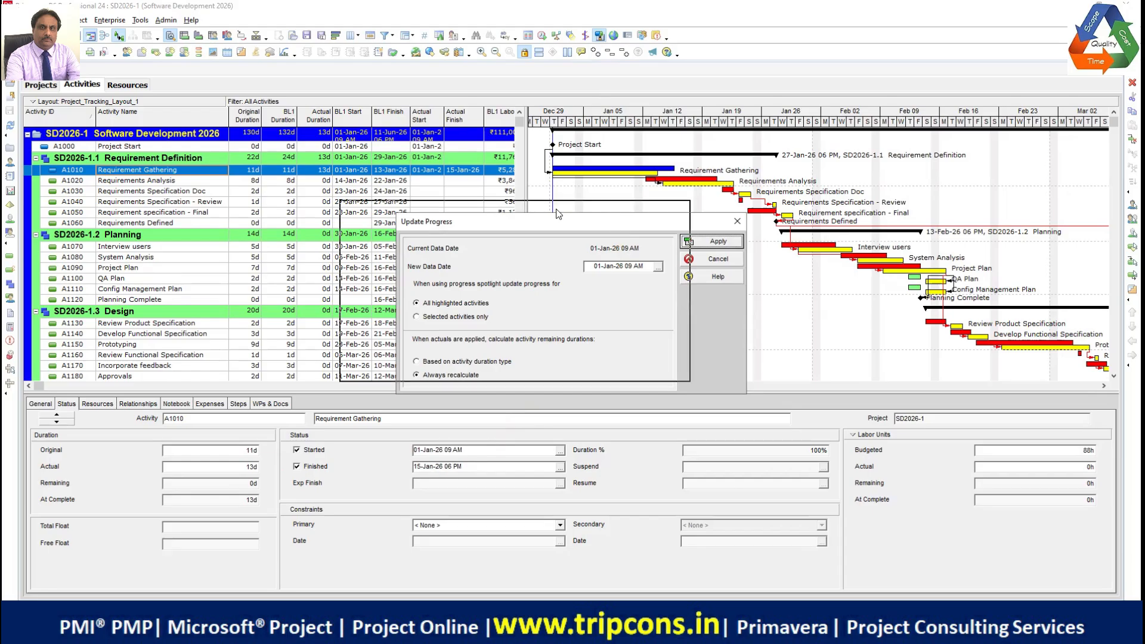
{"action": "left_click_drag", "start_coordinate": [613, 221], "coordinate": [296, 143]}
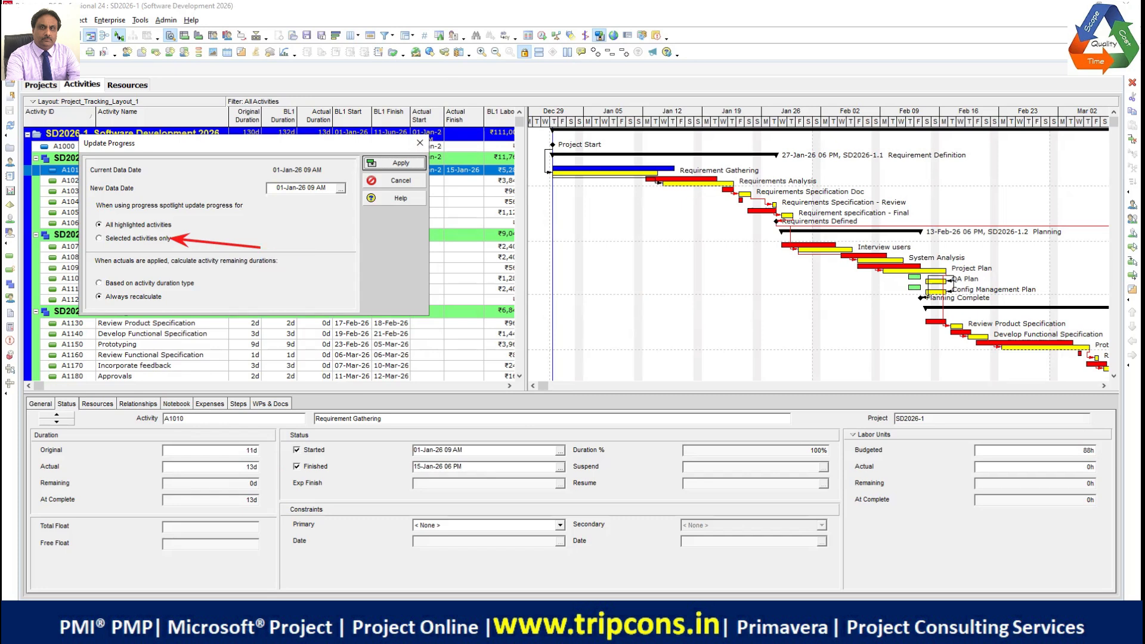
{"action": "left_click", "coordinate": [100, 238]}
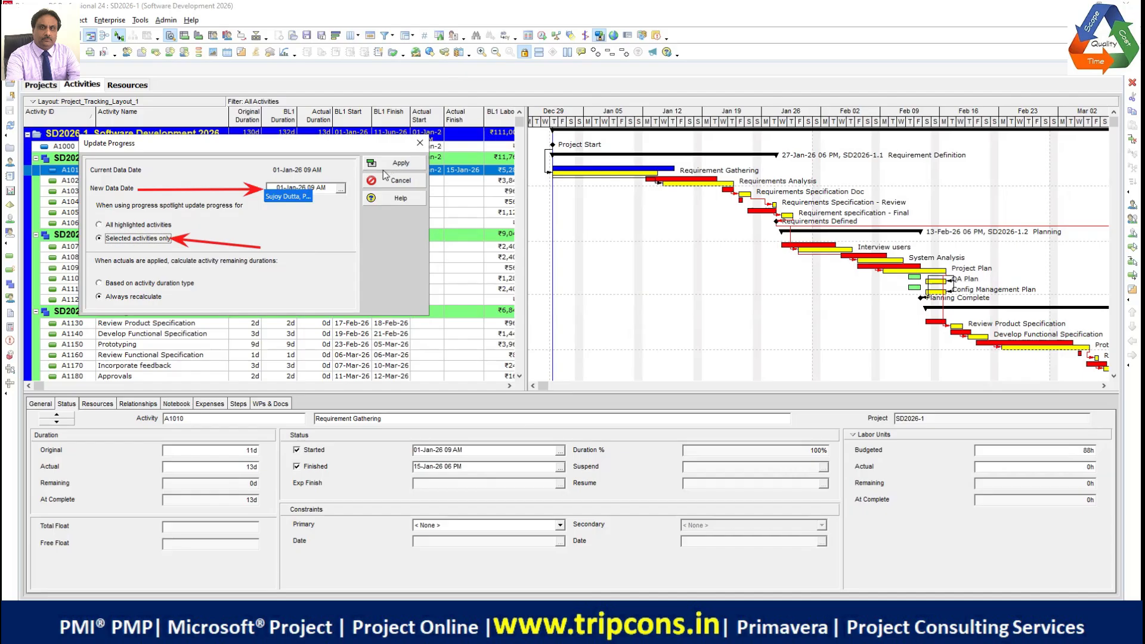
{"action": "left_click", "coordinate": [340, 189]}
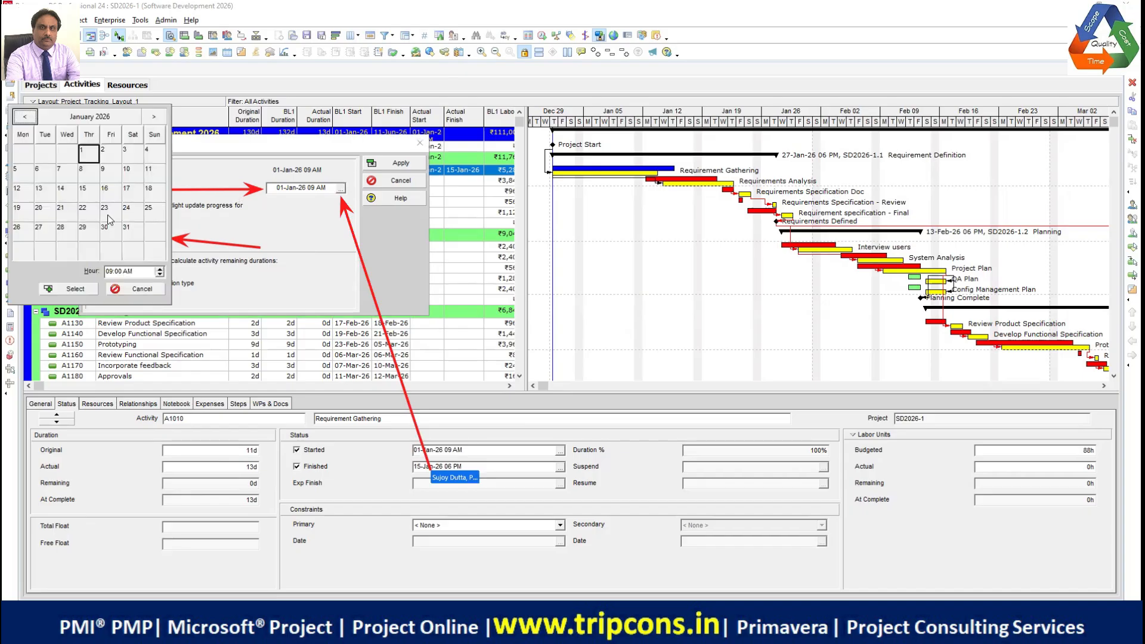
{"action": "left_click", "coordinate": [85, 195]}
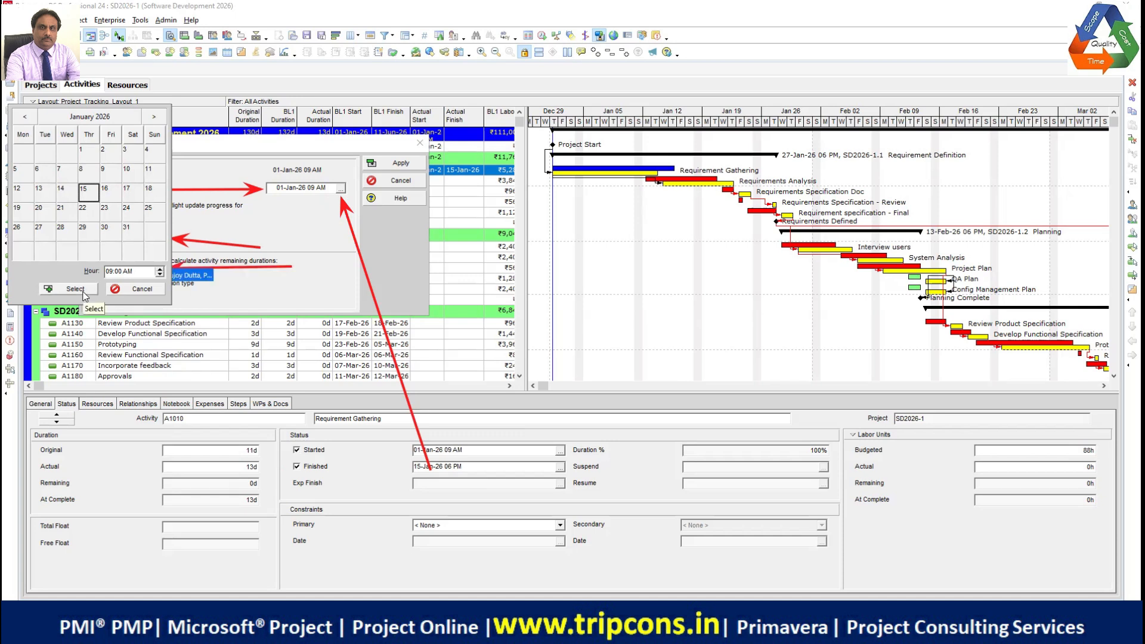
{"action": "left_click", "coordinate": [160, 275]}
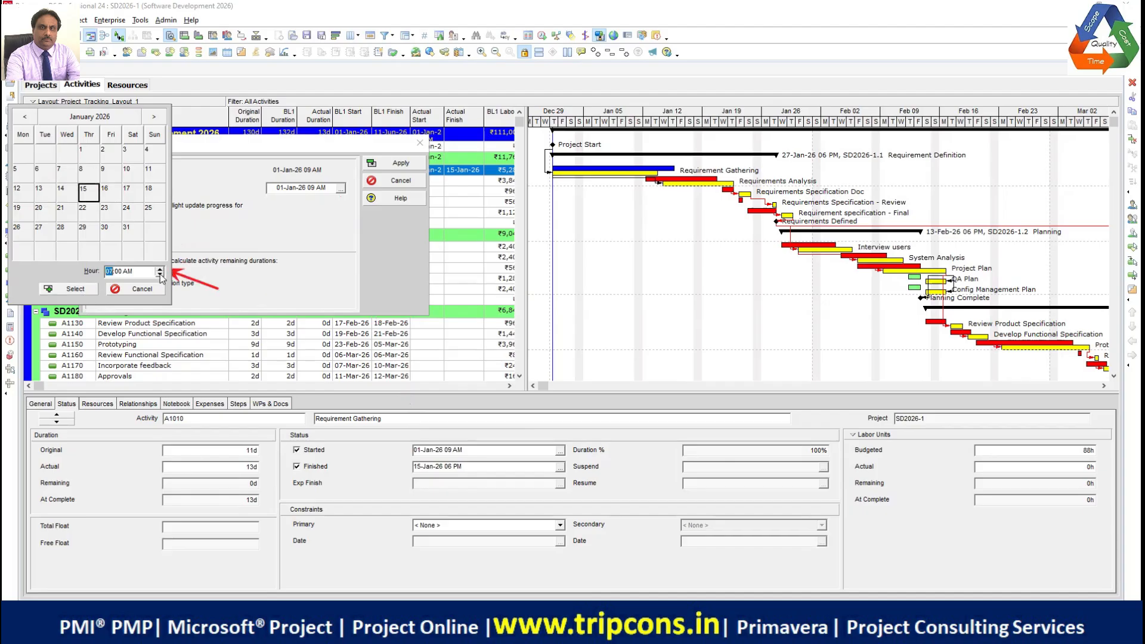
{"action": "left_click", "coordinate": [159, 269]}
{"action": "left_click", "coordinate": [160, 269]}
{"action": "left_click", "coordinate": [160, 269]}
{"action": "left_click", "coordinate": [160, 269]}
{"action": "left_click", "coordinate": [160, 269]}
{"action": "left_click", "coordinate": [160, 269]}
{"action": "left_click", "coordinate": [160, 269]}
{"action": "left_click", "coordinate": [160, 269]}
{"action": "left_click", "coordinate": [160, 269]}
{"action": "left_click", "coordinate": [159, 269]}
{"action": "left_click", "coordinate": [160, 269]}
{"action": "left_click", "coordinate": [160, 270]}
{"action": "left_click", "coordinate": [160, 275]}
{"action": "left_click", "coordinate": [159, 275]}
{"action": "left_click", "coordinate": [160, 275]}
{"action": "left_click", "coordinate": [159, 275]}
{"action": "left_click", "coordinate": [160, 275]}
{"action": "left_click", "coordinate": [76, 289]}
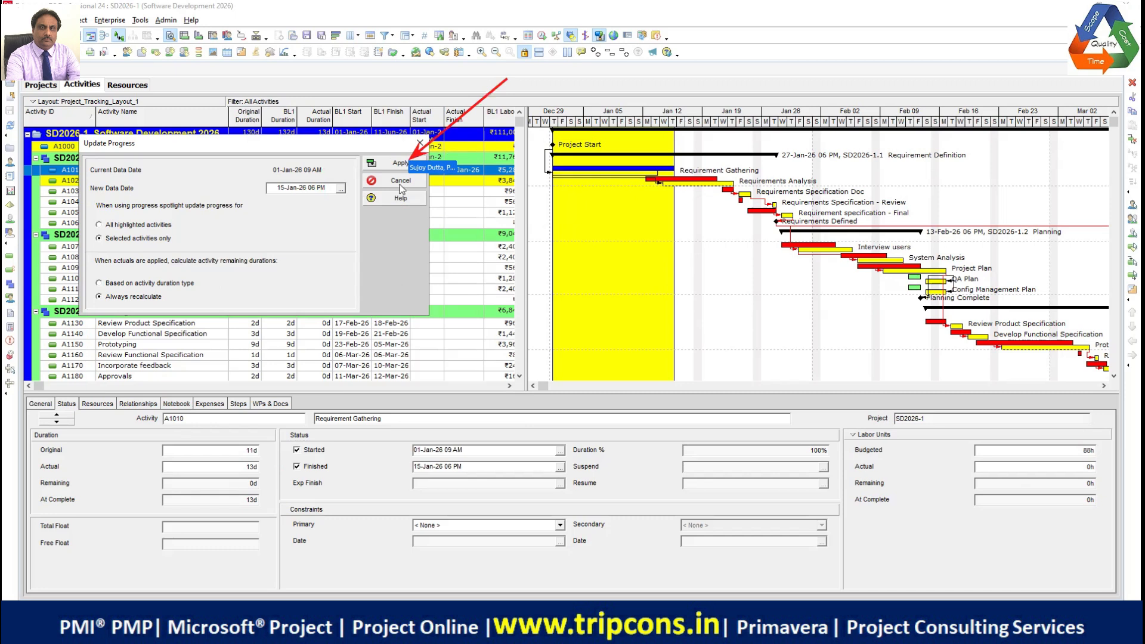
{"action": "left_click", "coordinate": [399, 164]}
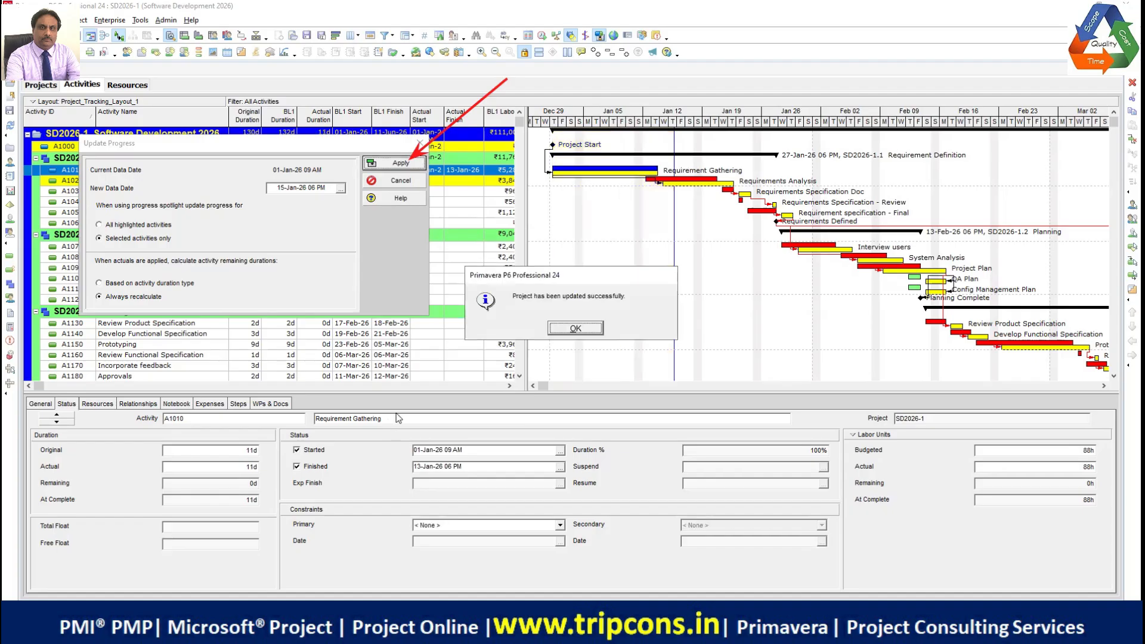
{"action": "left_click", "coordinate": [595, 329]}
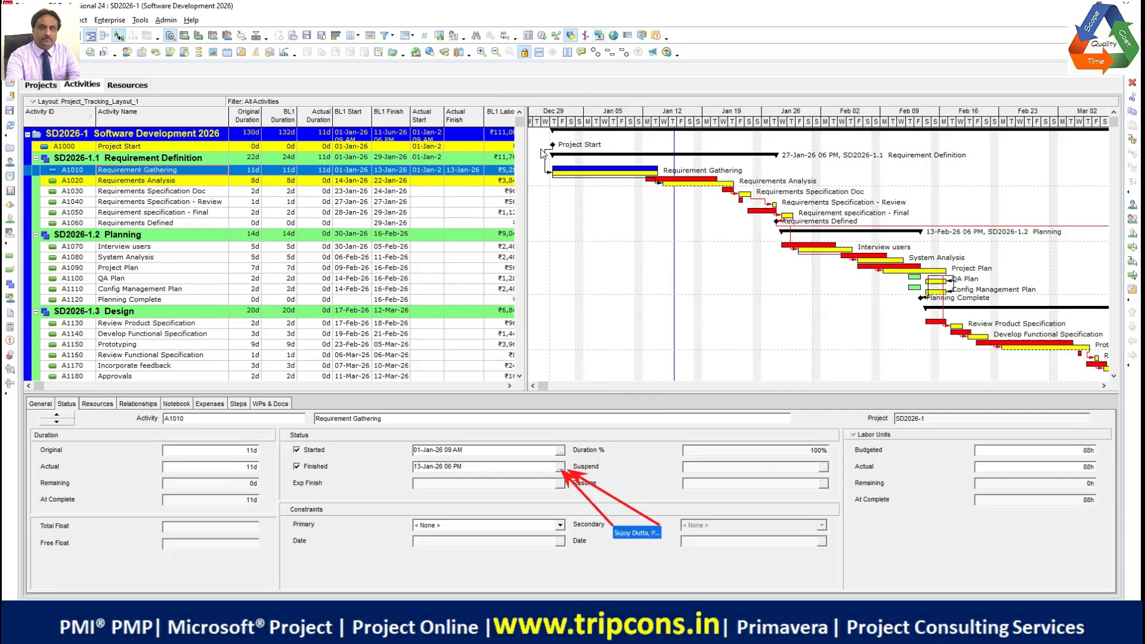
Step: Enter 15-Jan-26 06 PM again as the actual finish of Requirement Gathering
{"action": "left_click", "coordinate": [560, 468]}
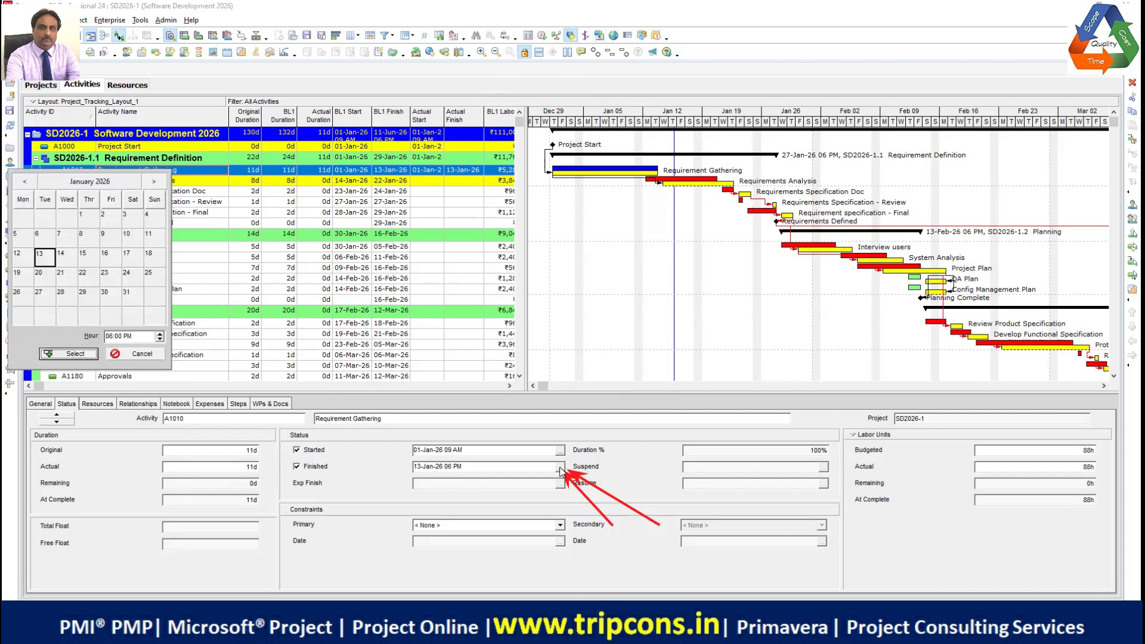
{"action": "left_click", "coordinate": [89, 257]}
{"action": "left_click", "coordinate": [87, 354]}
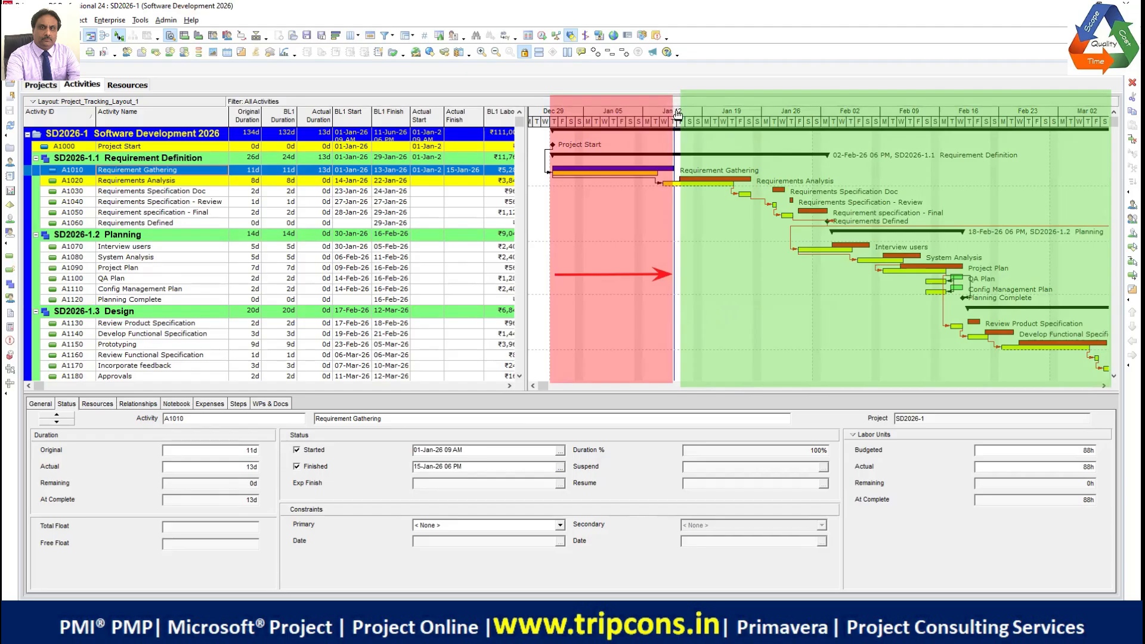
{"action": "mouse_move", "coordinate": [677, 112]}
{"action": "left_mouse_down"}
{"action": "mouse_move", "coordinate": [700, 121]}
{"action": "mouse_move", "coordinate": [674, 119]}
{"action": "left_mouse_up"}
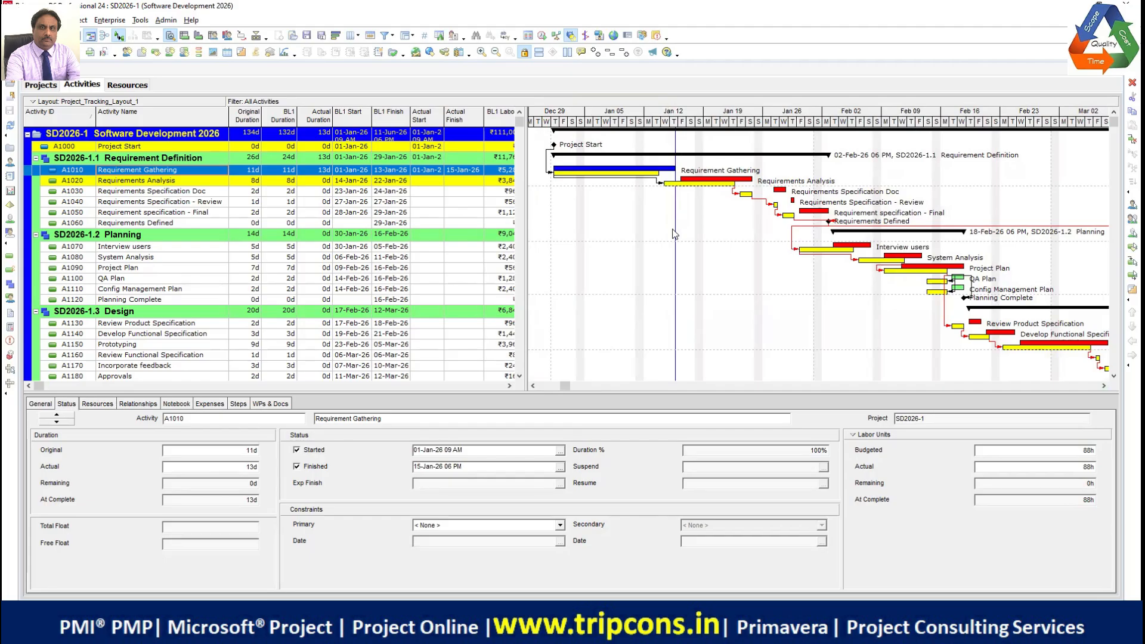
Step: Set the System Analyst's actual regular units on Requirement Gathering to 104 hours
{"action": "left_click", "coordinate": [91, 407]}
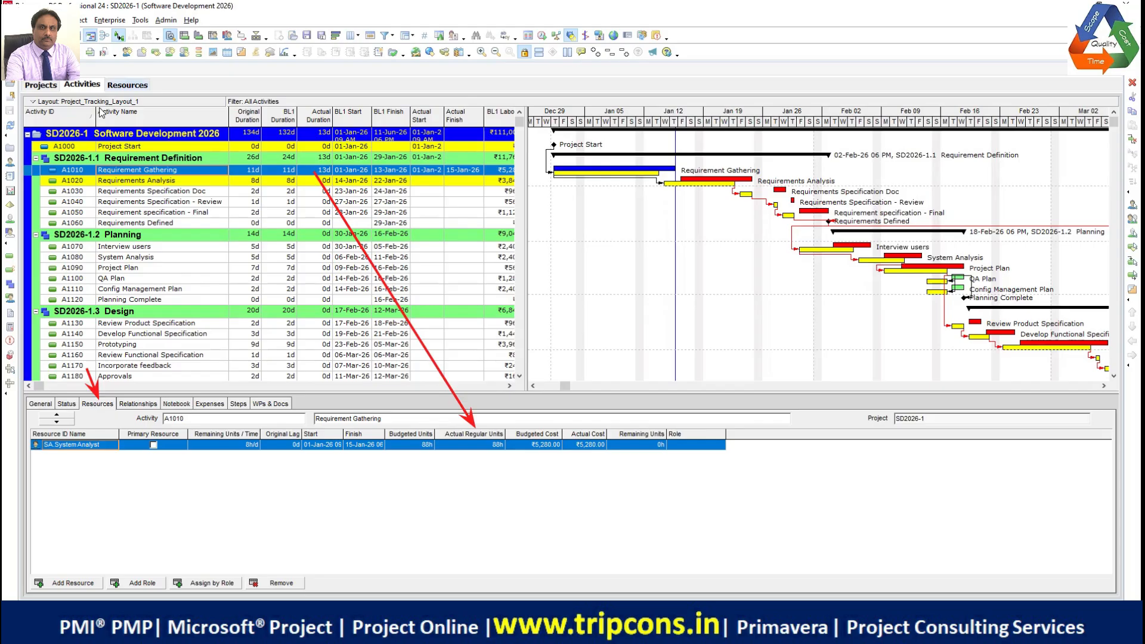
{"action": "left_click", "coordinate": [472, 446]}
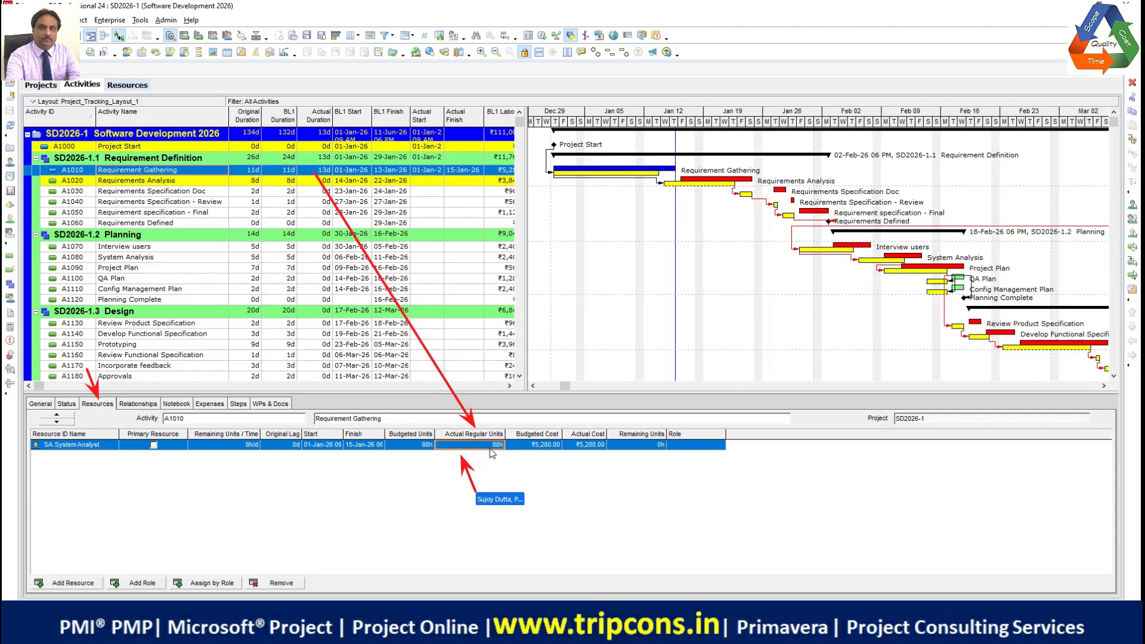
{"action": "key", "text": "ctrl+a"}
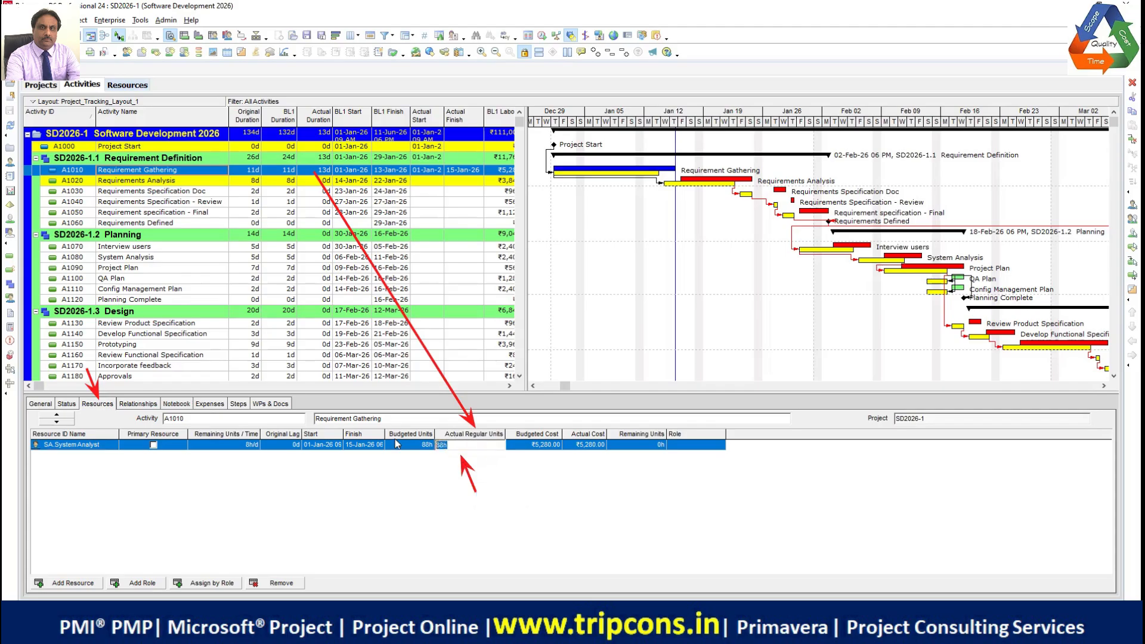
{"action": "type", "text": "104"}
{"action": "key", "text": "Return"}
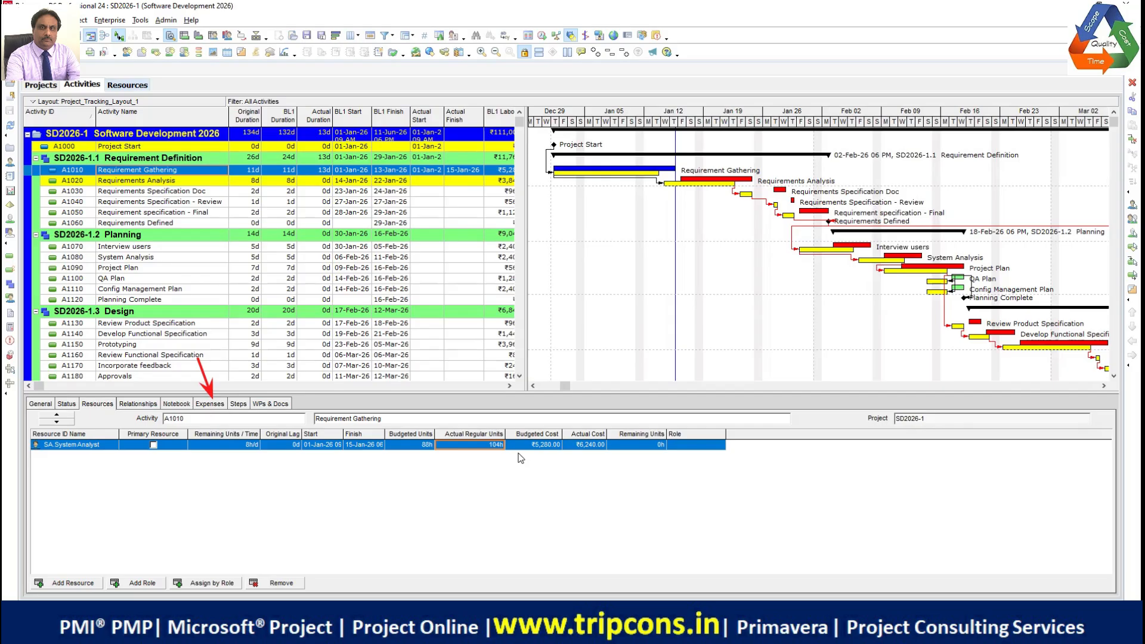
Step: Add a Lunch expense to Requirement Gathering in the Staff Welfare category, with an actual cost of ₹600
{"action": "left_click", "coordinate": [206, 406]}
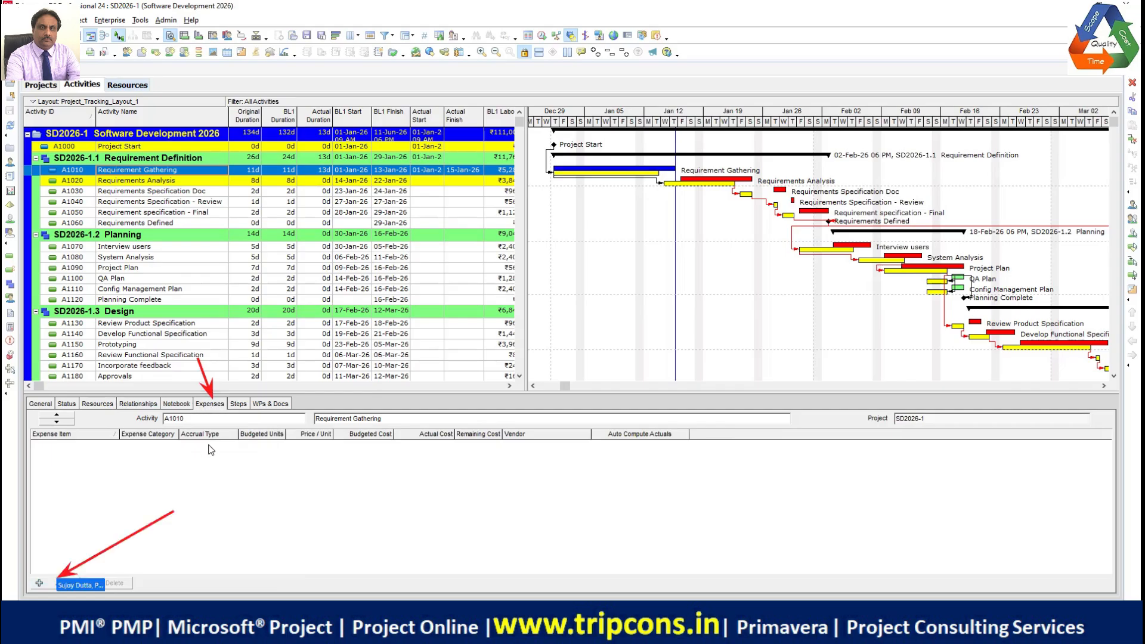
{"action": "left_click", "coordinate": [48, 585]}
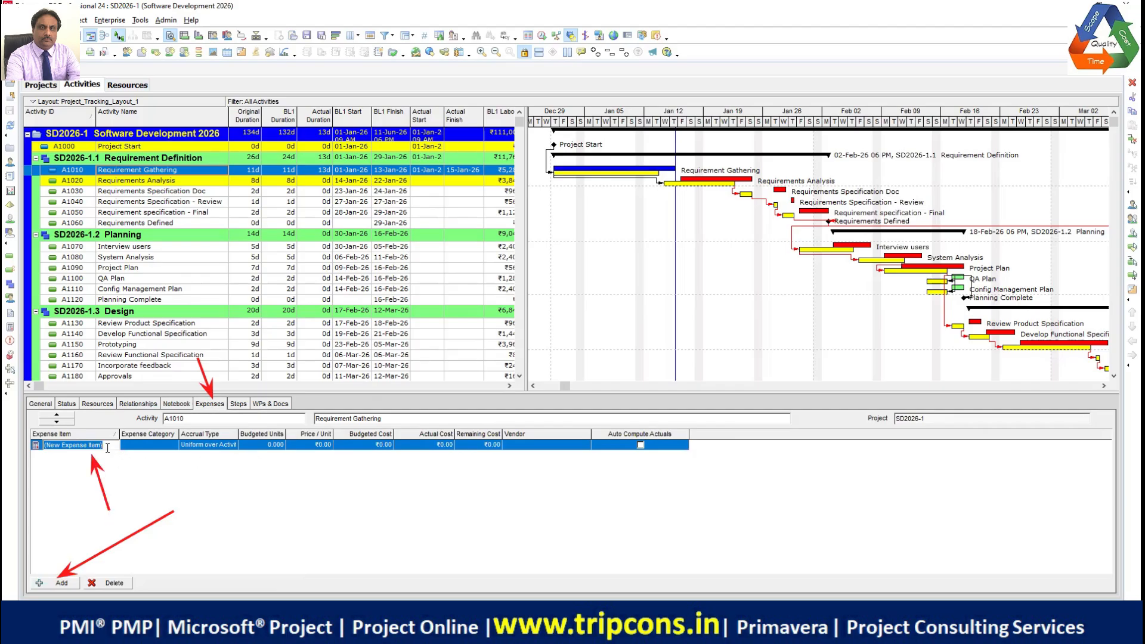
{"action": "type", "text": "Lu"}
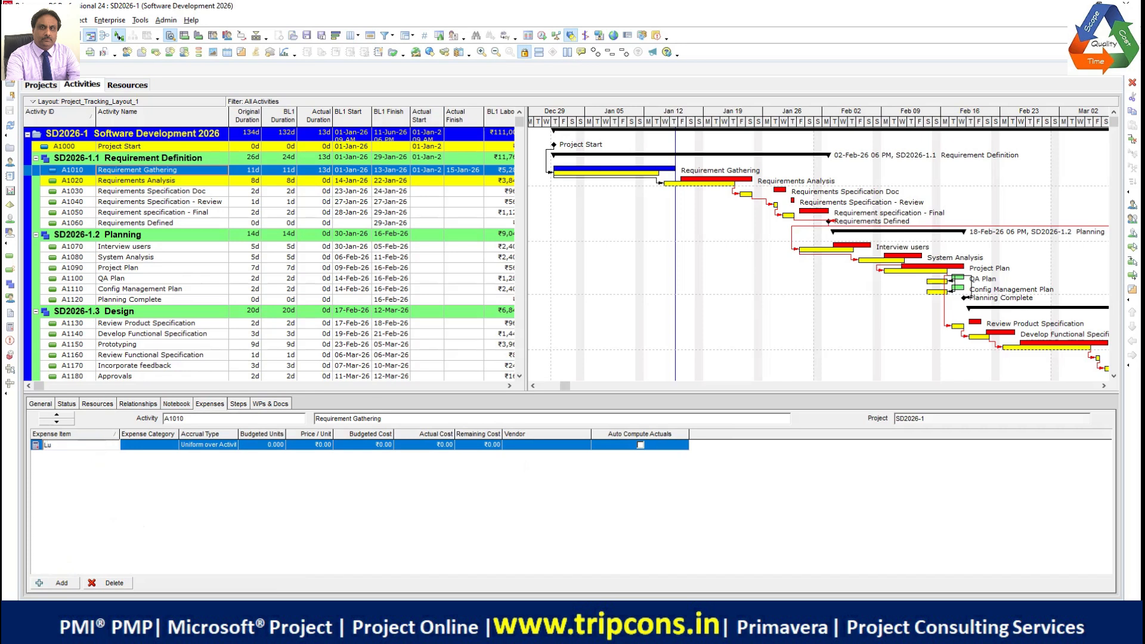
{"action": "type", "text": "n"}
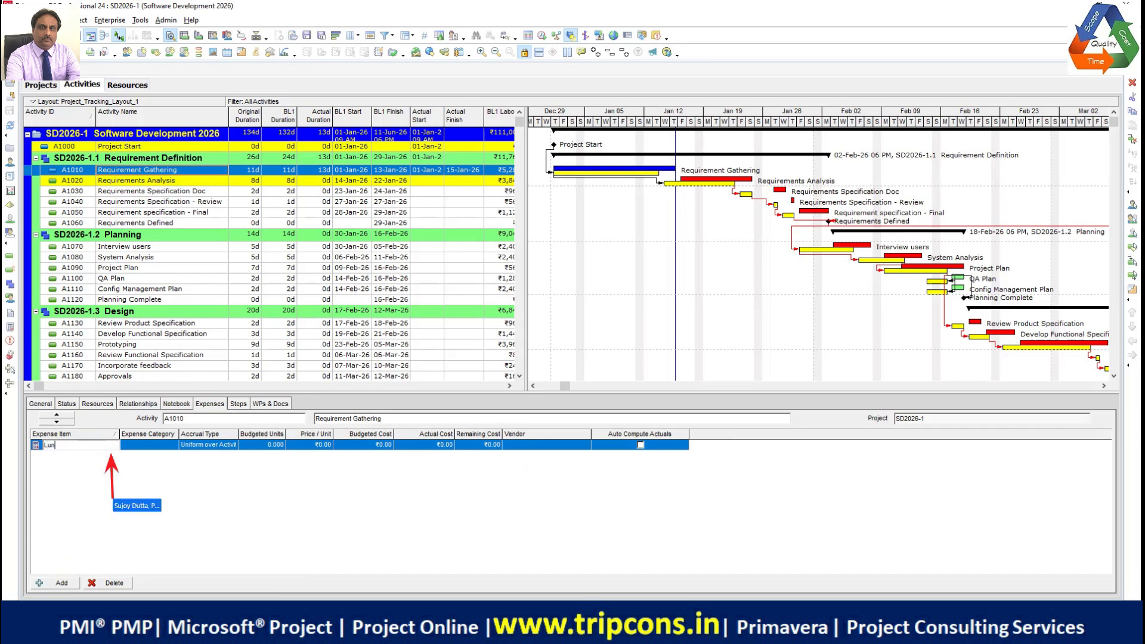
{"action": "type", "text": "ch"}
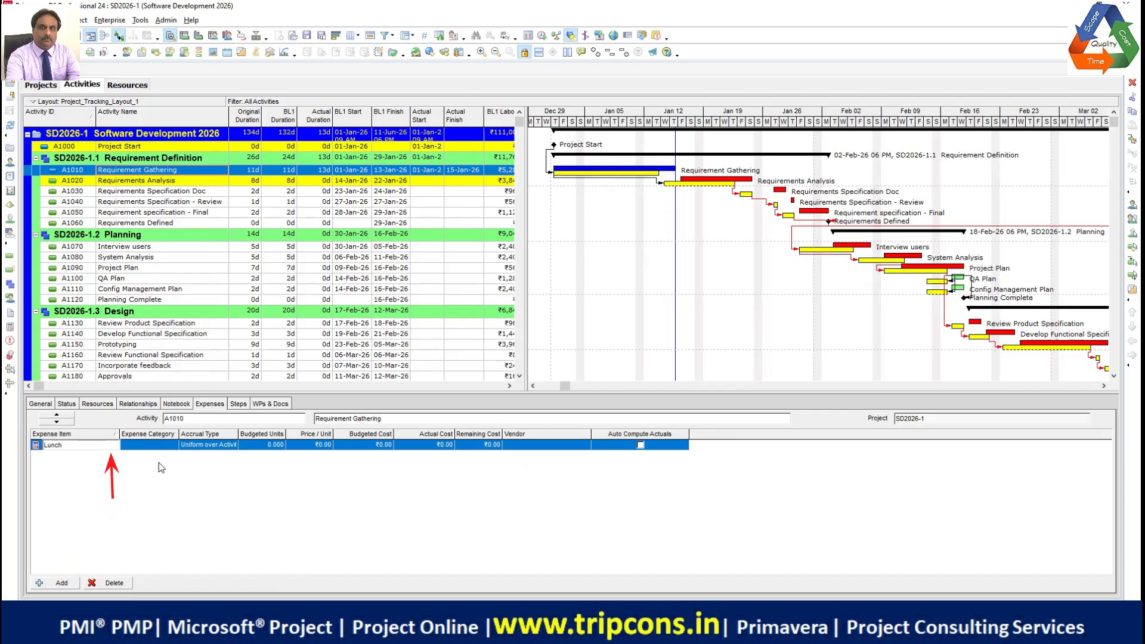
{"action": "key", "text": "Return"}
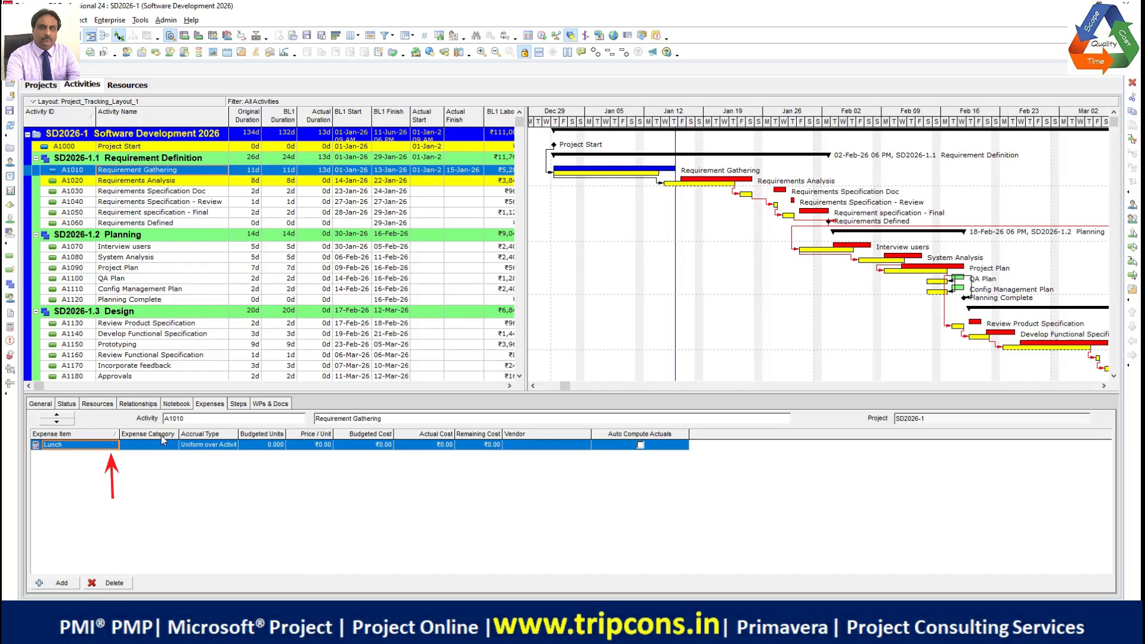
{"action": "key", "text": "Tab"}
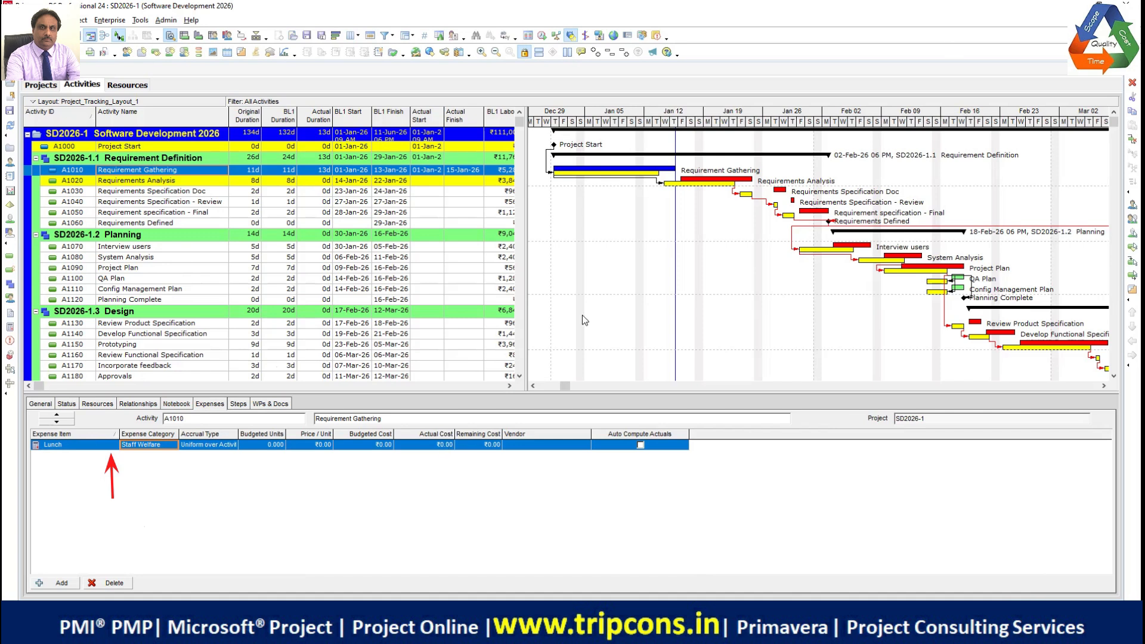
{"action": "left_click", "coordinate": [438, 446]}
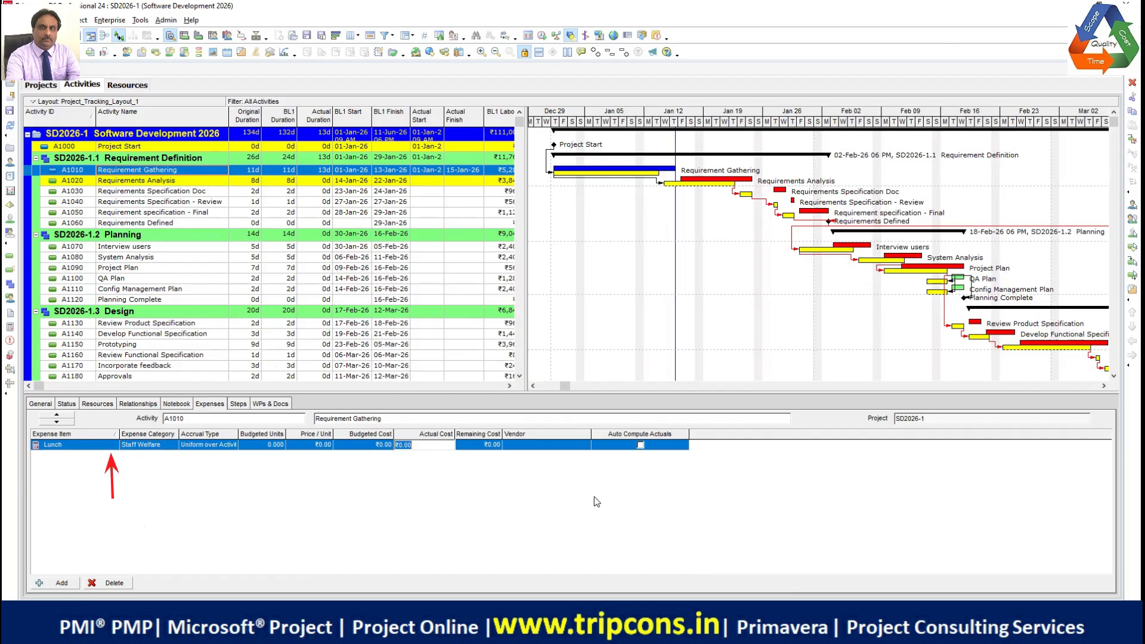
{"action": "type", "text": "600"}
{"action": "key", "text": "Return"}
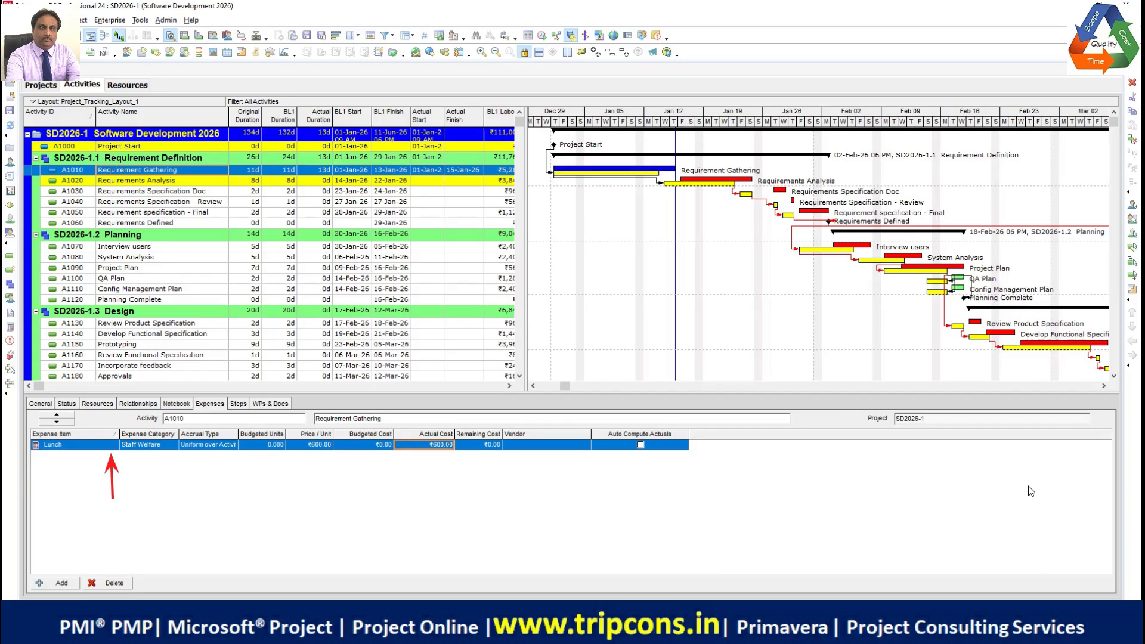
Step: Choose Uniform over Activity as the Lunch expense's accrual type and restore the activity table's order by Activity ID
{"action": "left_click", "coordinate": [226, 451]}
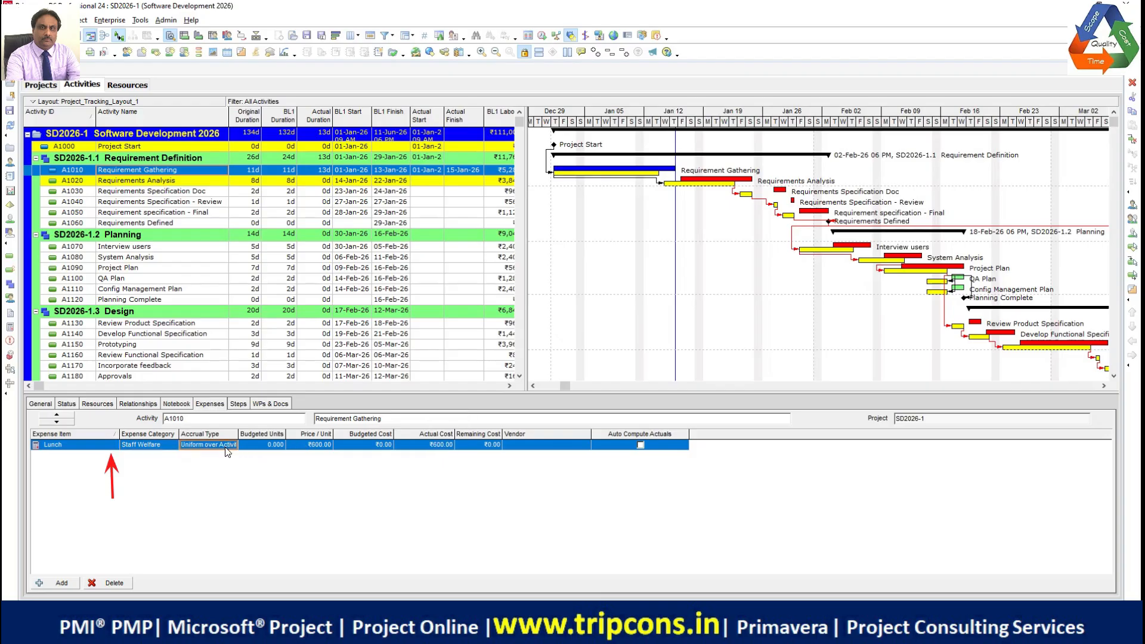
{"action": "left_click", "coordinate": [230, 115]}
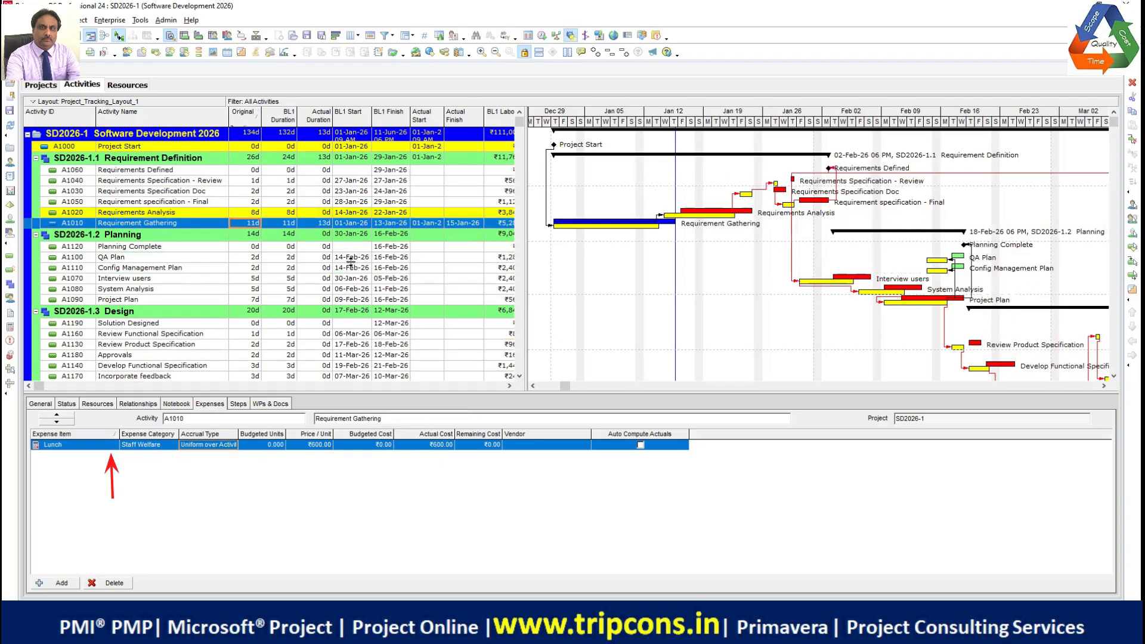
{"action": "left_click", "coordinate": [208, 445]}
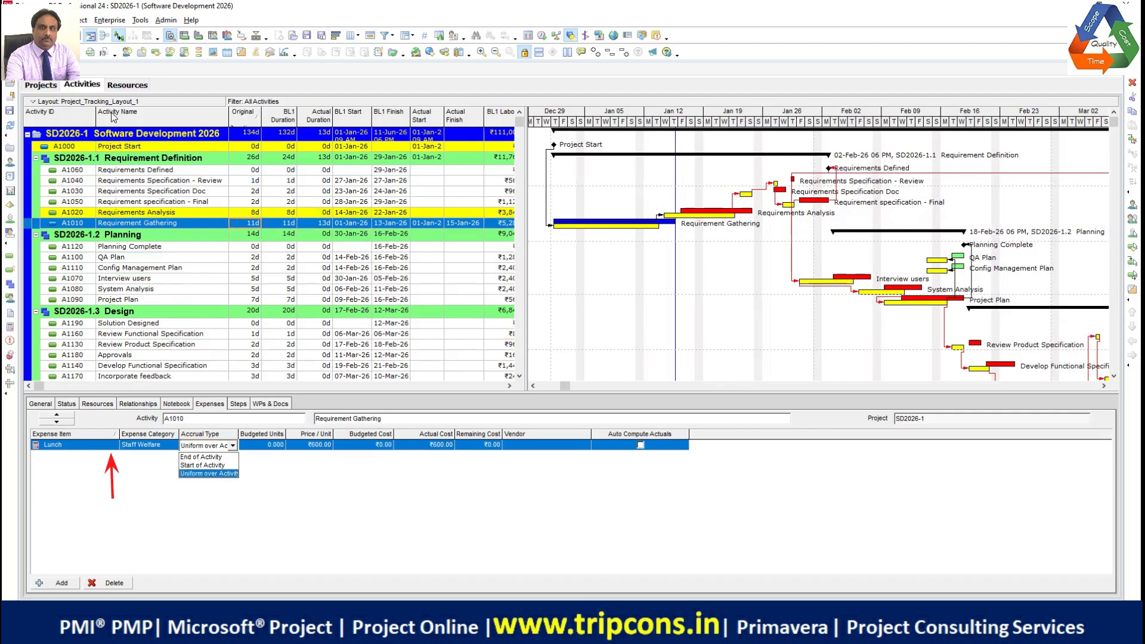
{"action": "left_click", "coordinate": [209, 473]}
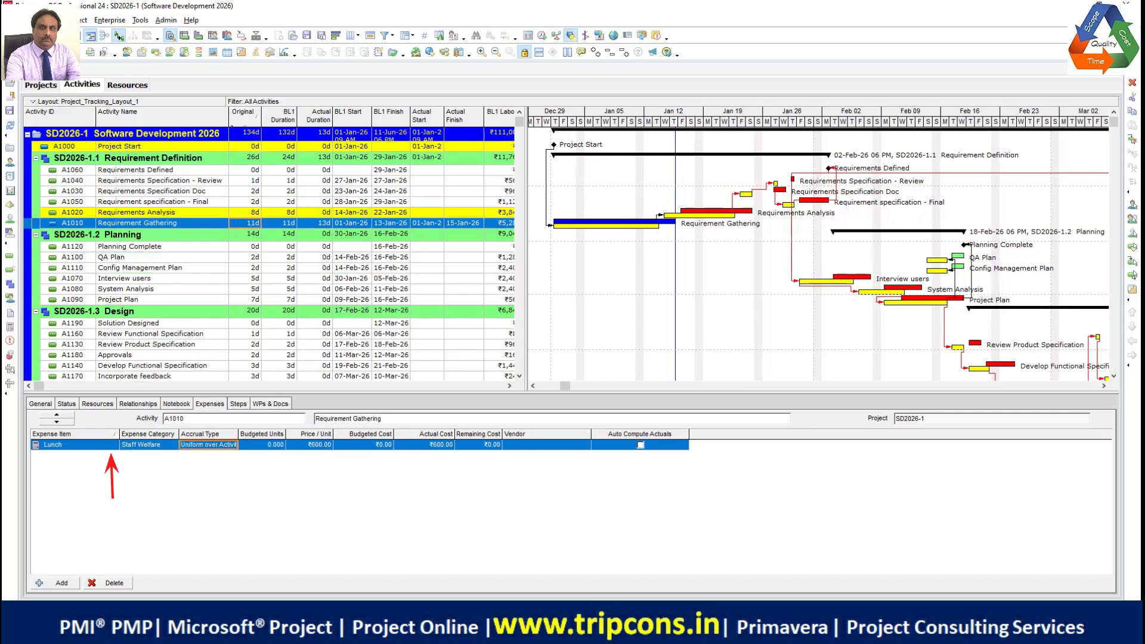
{"action": "left_click", "coordinate": [41, 112]}
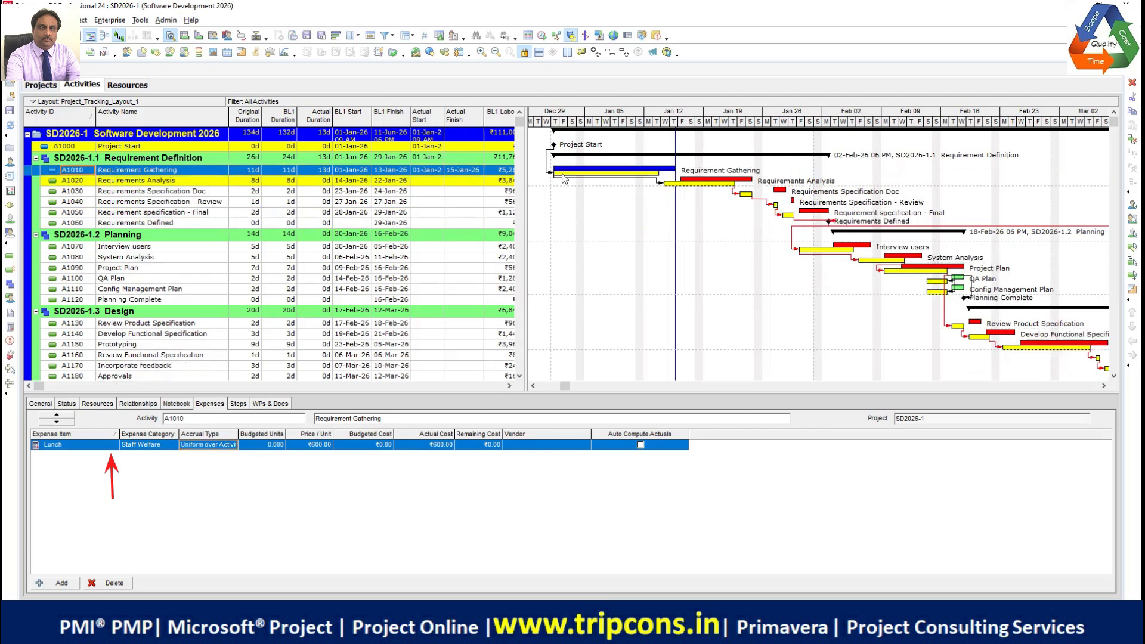
Step: Compare Requirement Gathering's baseline and actual costs with the Gantt chart temporarily hidden, widening the Variance - BL1 Total Cost column
{"action": "left_click", "coordinate": [89, 36]}
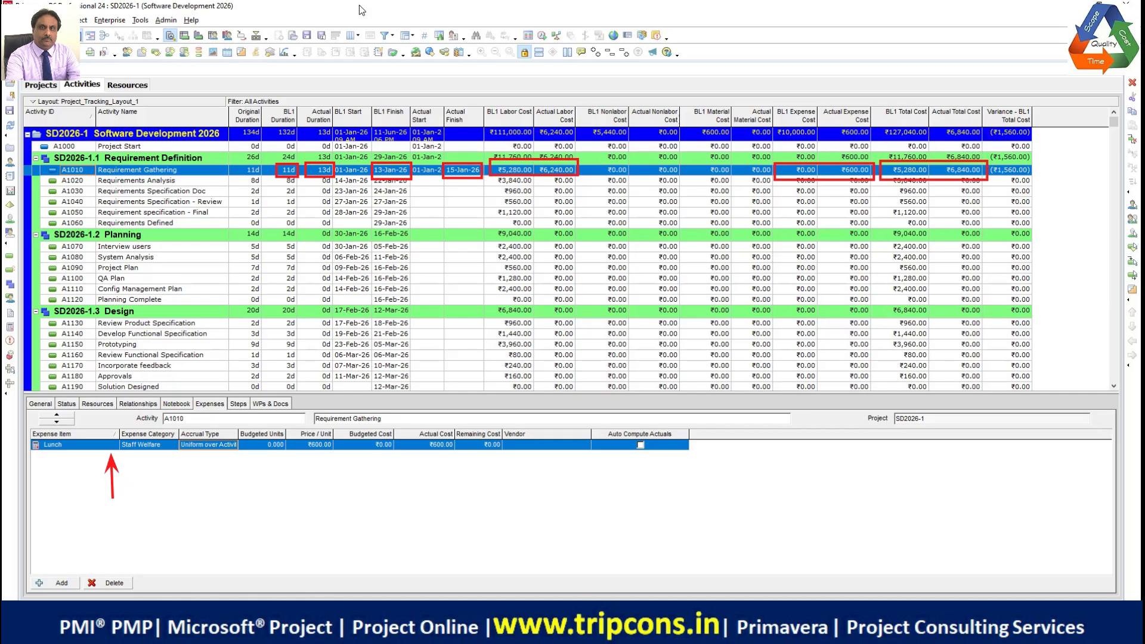
{"action": "left_click_drag", "start_coordinate": [1035, 112], "coordinate": [1049, 111]}
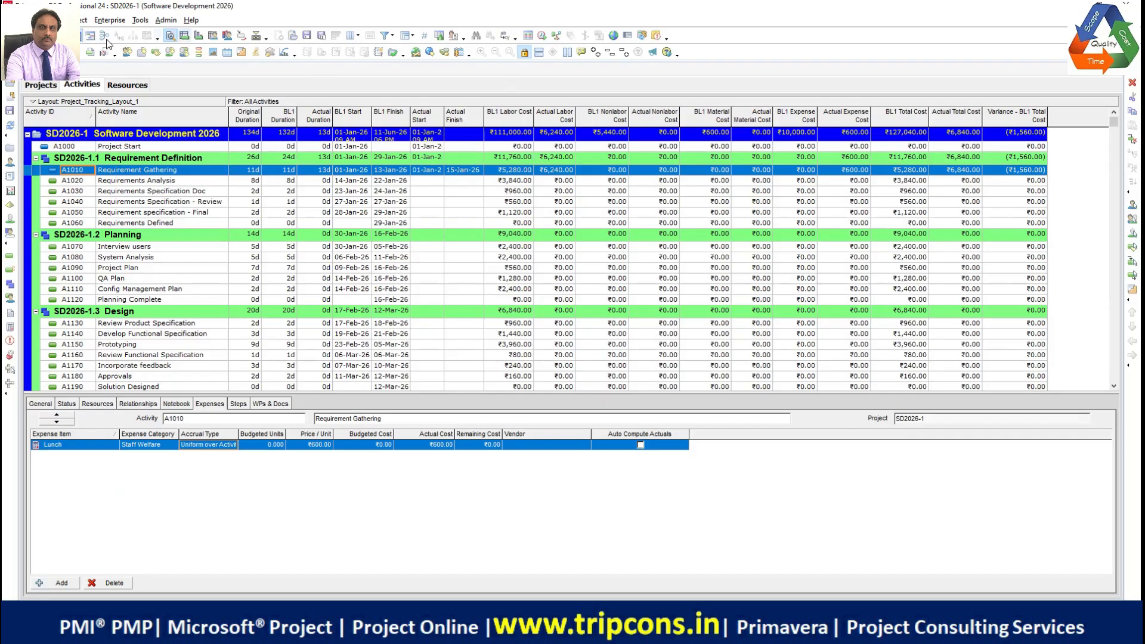
{"action": "left_click", "coordinate": [90, 36]}
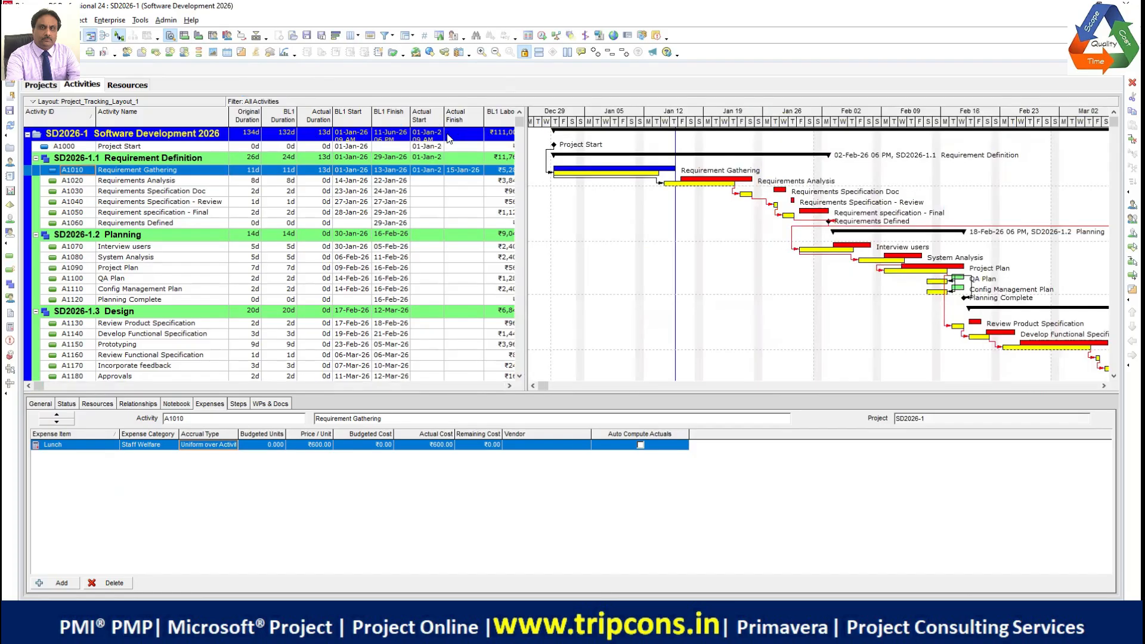
{"action": "left_click", "coordinate": [185, 182]}
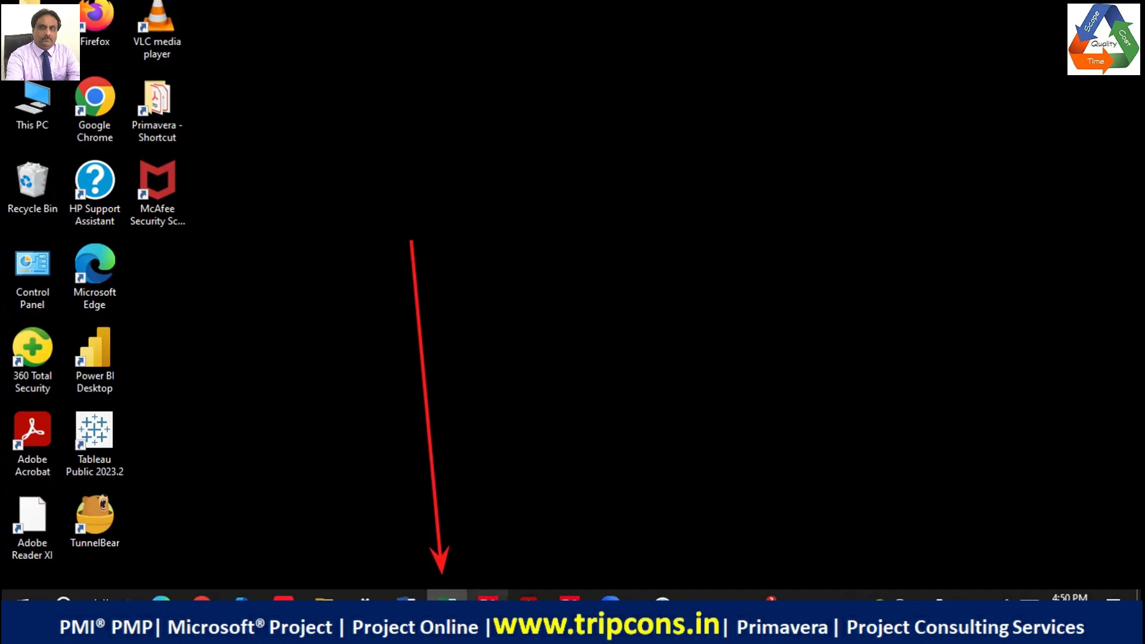
Step: Switch to the Primavera_Notes workbook in Excel, maximize its window and show the Resources Capacity sheet at 100% zoom
{"action": "mouse_move", "coordinate": [529, 596]}
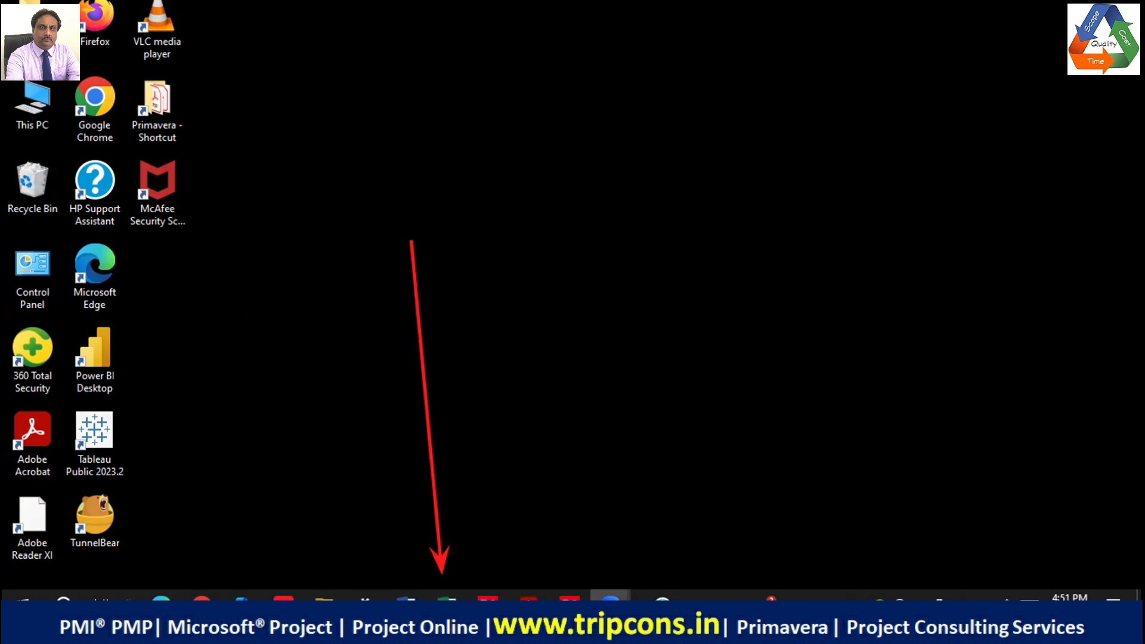
{"action": "left_click", "coordinate": [448, 598]}
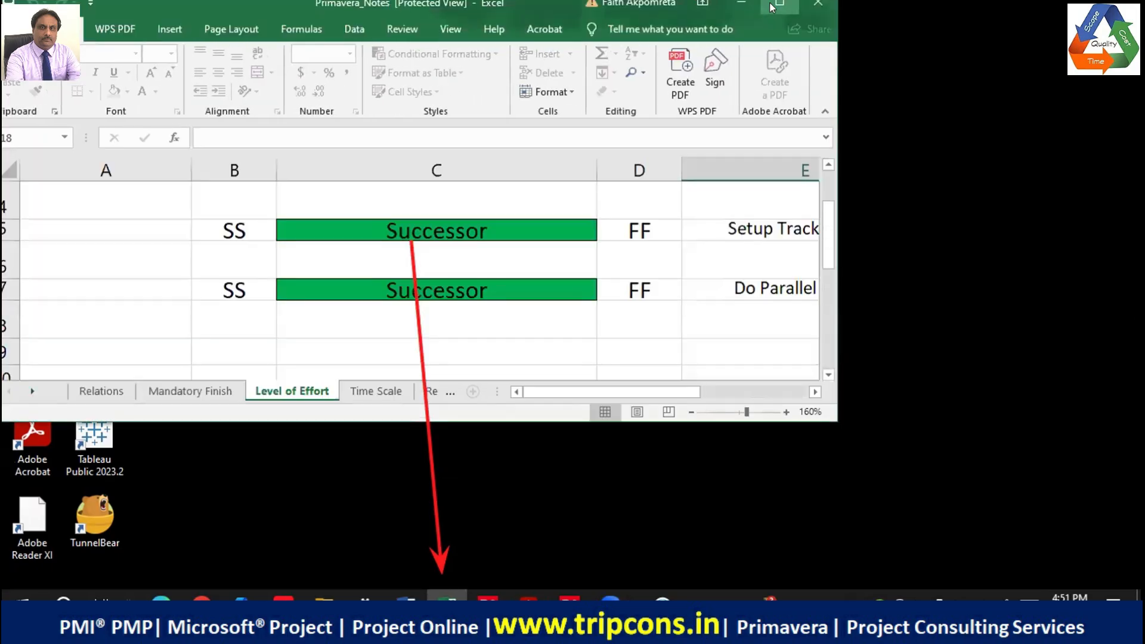
{"action": "left_click", "coordinate": [780, 3]}
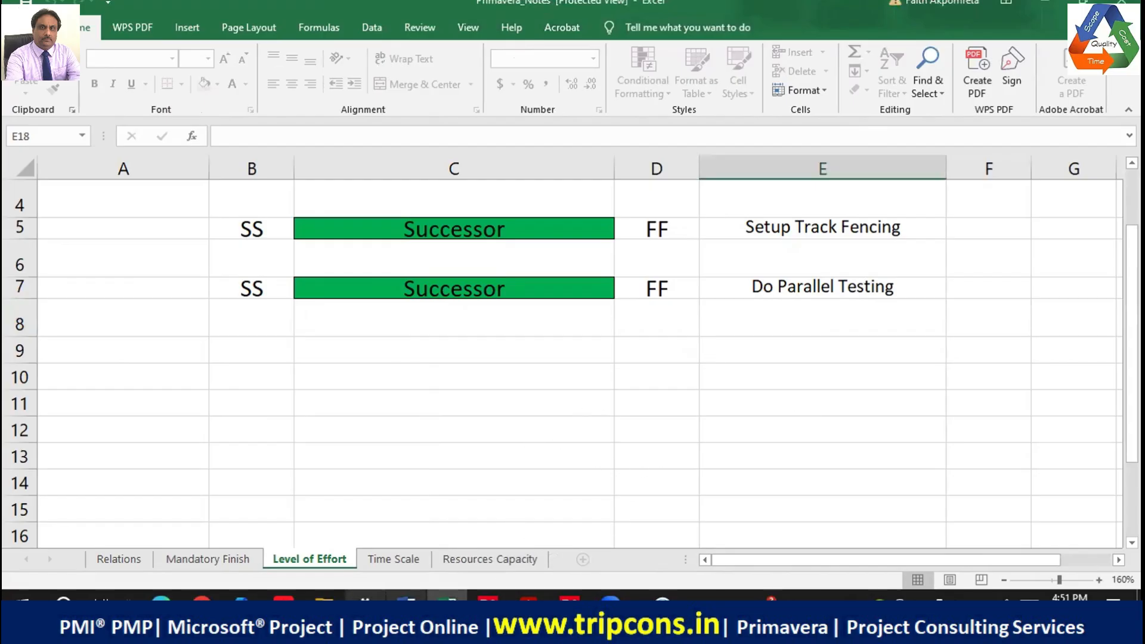
{"action": "left_click", "coordinate": [490, 559]}
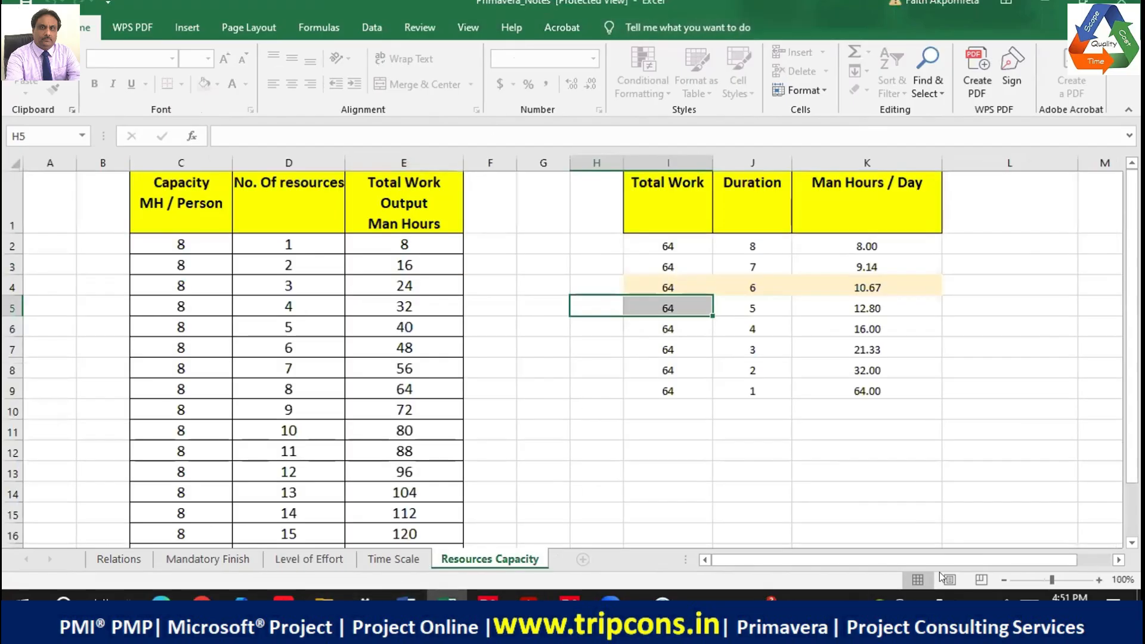
{"action": "left_click", "coordinate": [982, 580]}
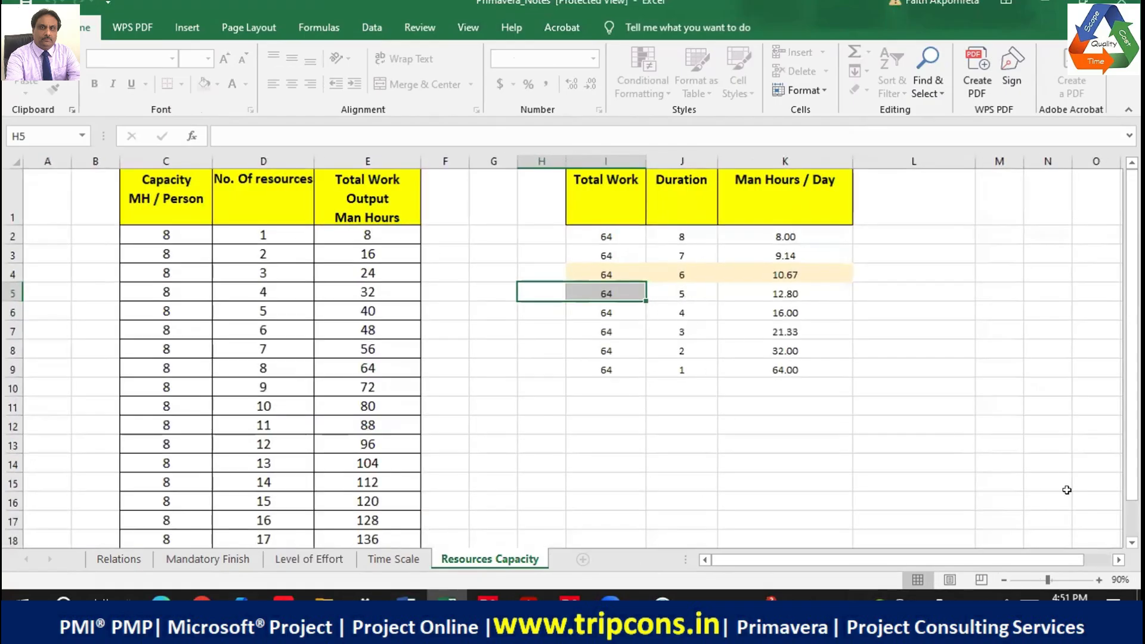
{"action": "scroll", "coordinate": [707, 177], "scroll_direction": "up", "scroll_amount": 1}
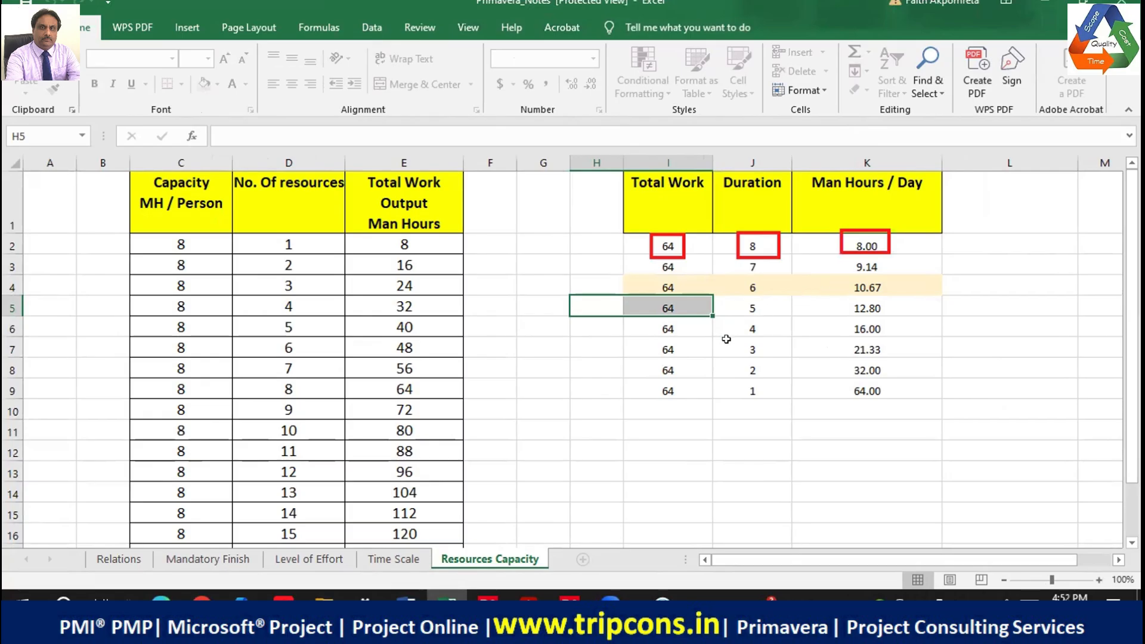
{"action": "left_click", "coordinate": [970, 238]}
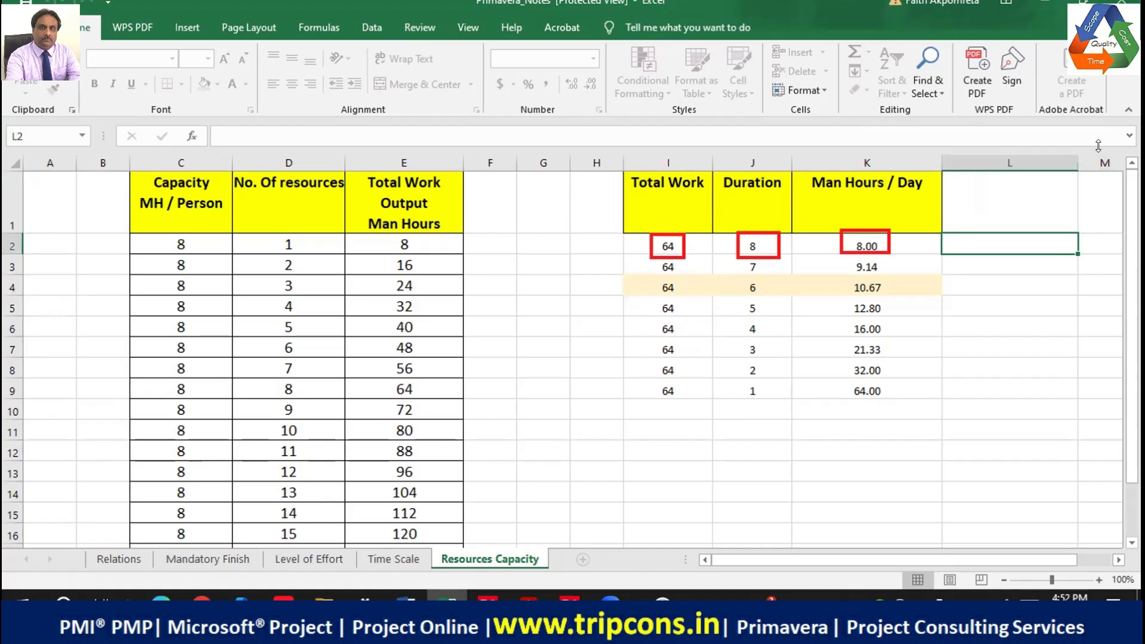
{"action": "key", "text": "Down"}
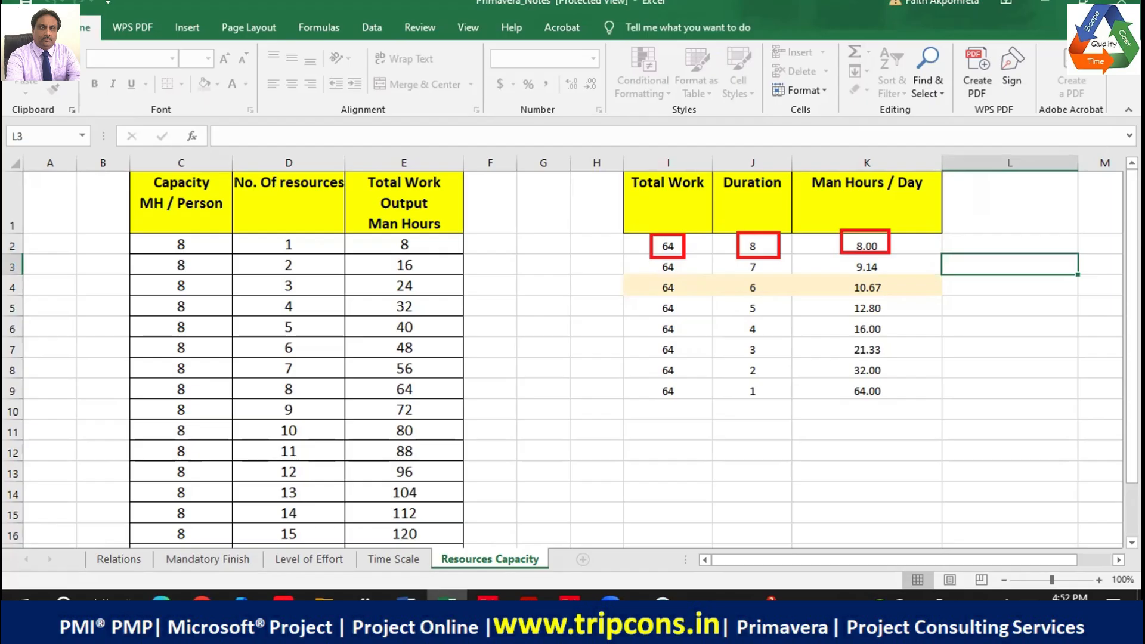
{"action": "left_click", "coordinate": [971, 244]}
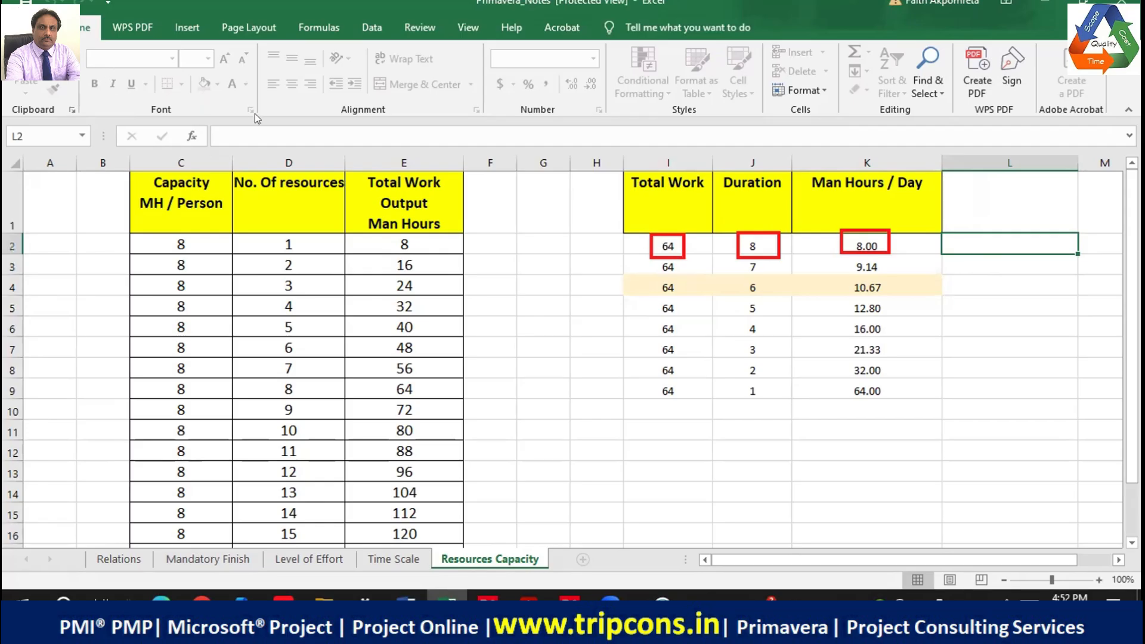
{"action": "left_click", "coordinate": [970, 325]}
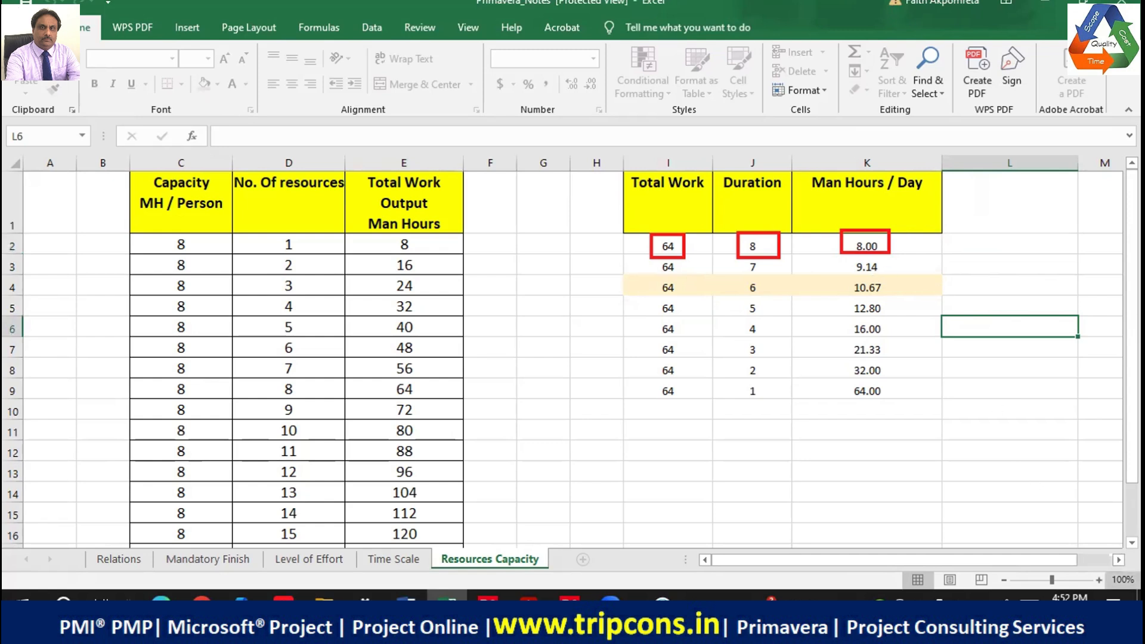
Step: Take the Primavera_Notes workbook out of Protected View with cell L2 selected beside the Man Hours / Day column
{"action": "scroll", "coordinate": [1113, 565], "scroll_direction": "right", "scroll_amount": 5}
{"action": "scroll", "coordinate": [1112, 565], "scroll_direction": "right", "scroll_amount": 1}
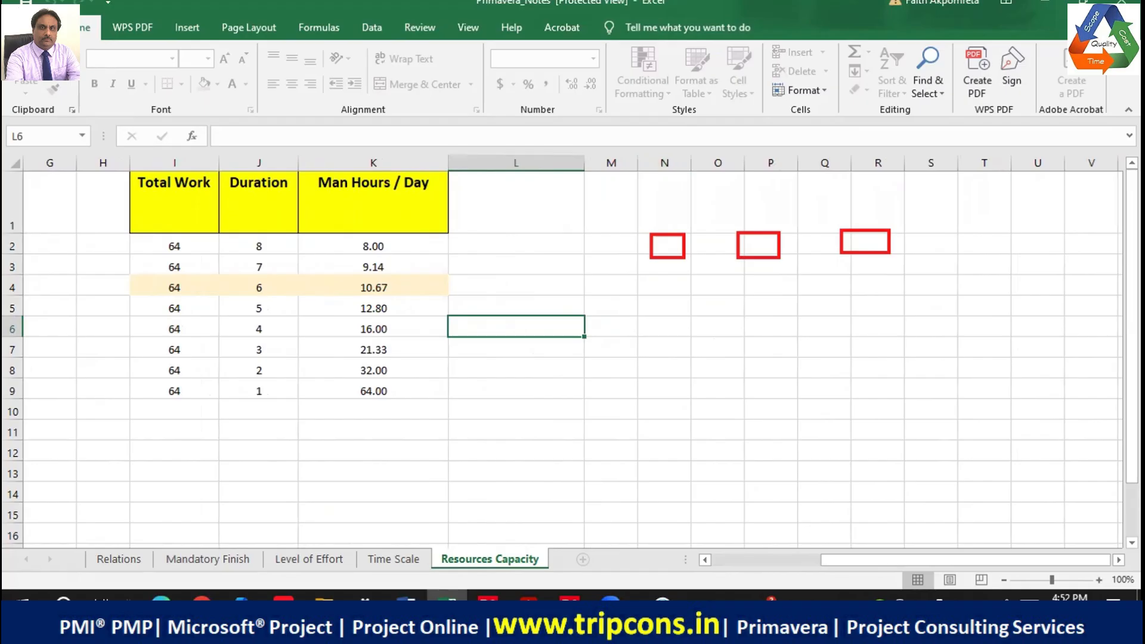
{"action": "key", "text": "Escape"}
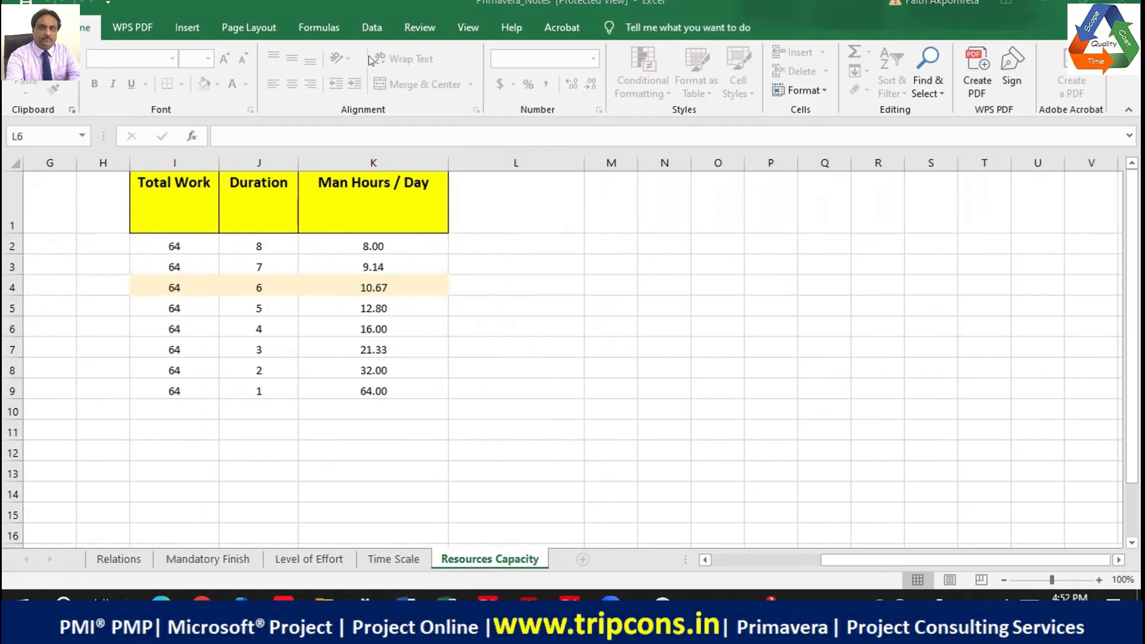
{"action": "left_click", "coordinate": [489, 238]}
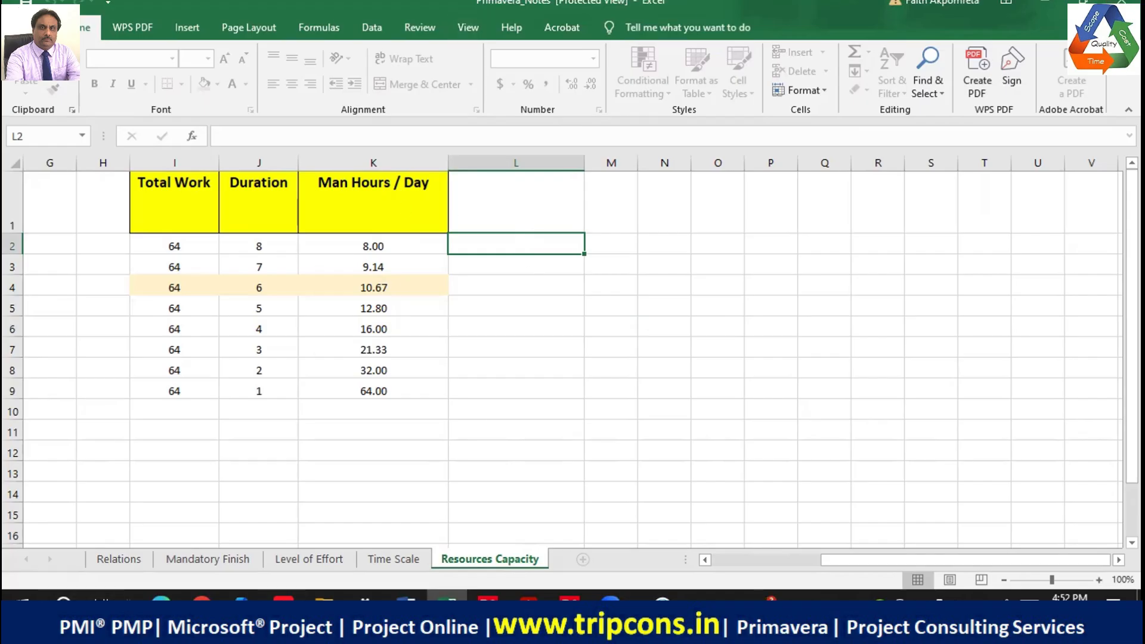
{"action": "key", "text": "ctrl+s"}
{"action": "left_click", "coordinate": [542, 343]}
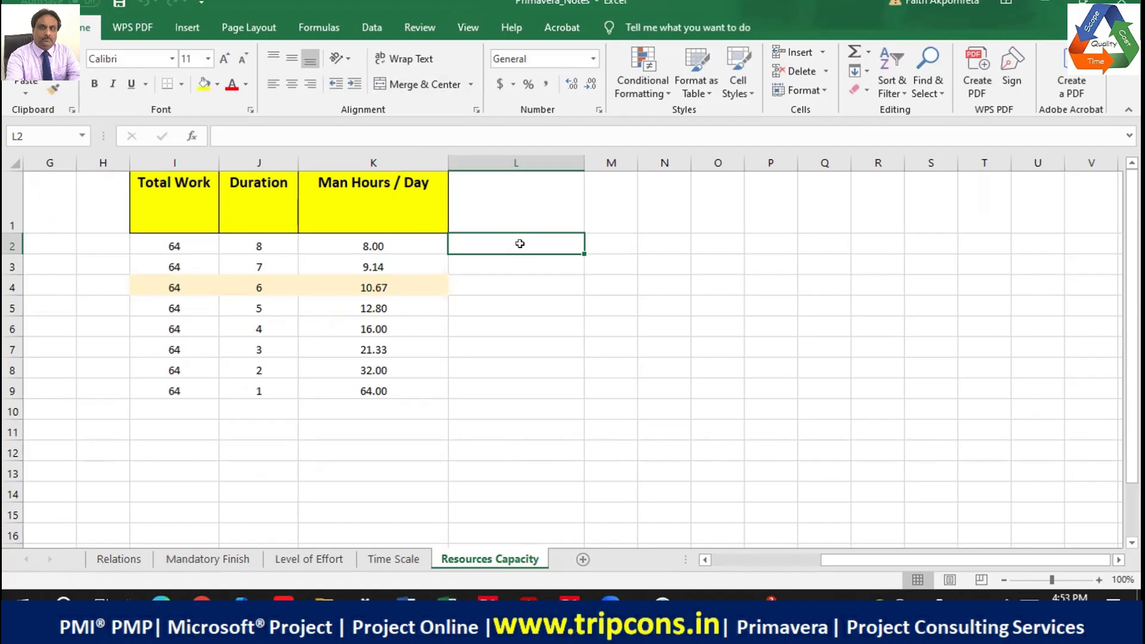
Step: Enter 6:00 PM as text in cell L2, beside the row with a duration of 8
{"action": "type", "text": "'"}
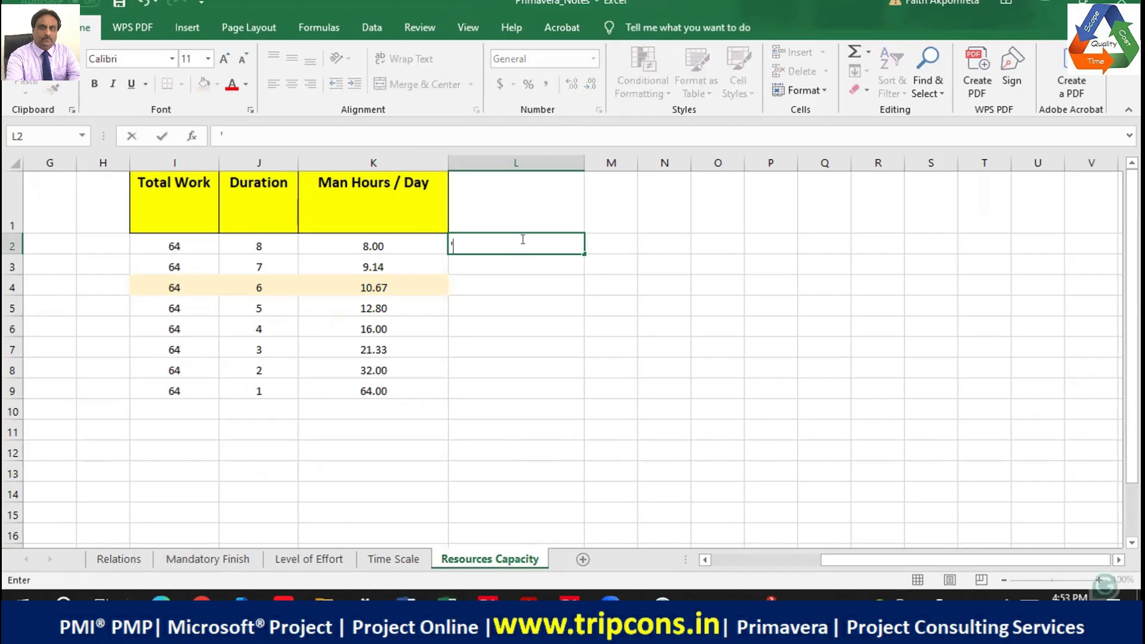
{"action": "type", "text": "6"}
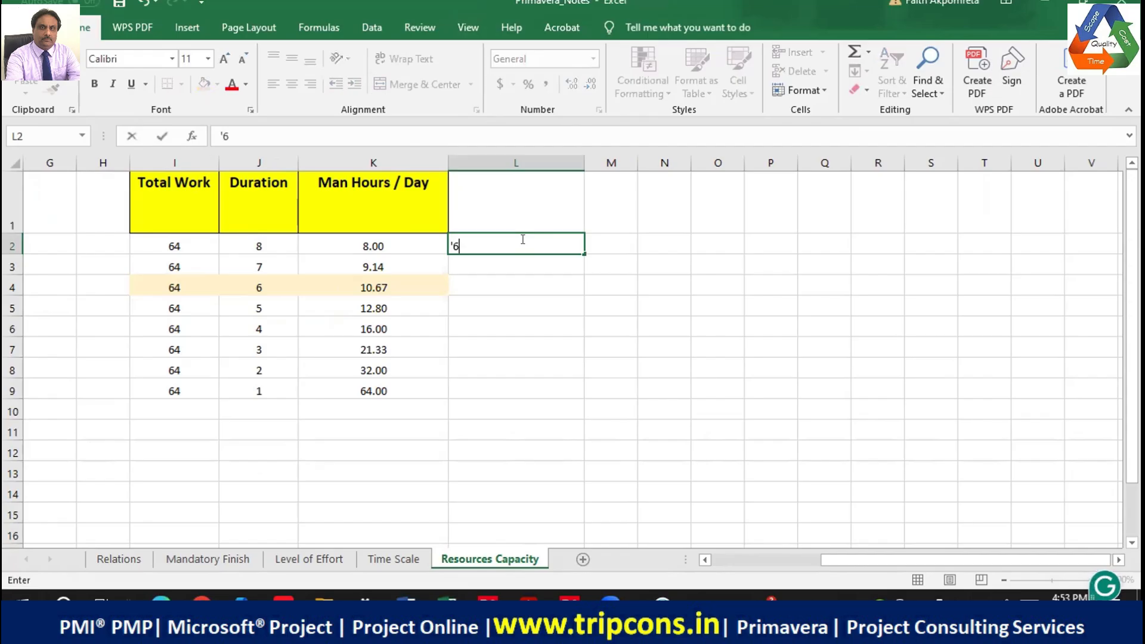
{"action": "type", "text": ":00 PM"}
{"action": "key", "text": "Return"}
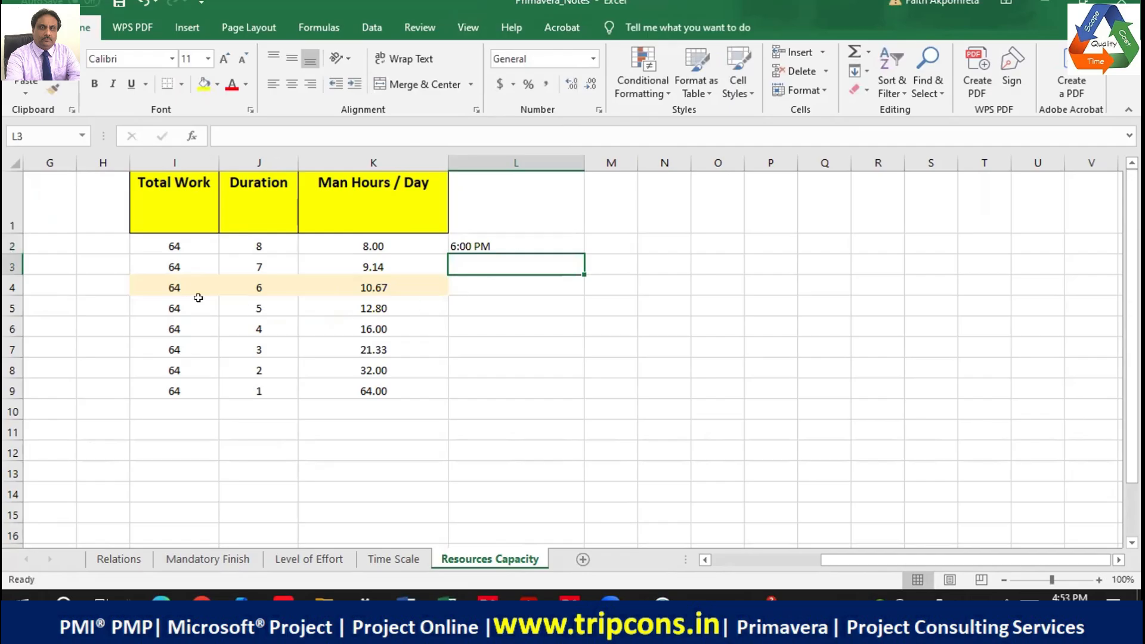
Step: Check total work, duration and man hours per day in row 4, and enter 6:40 PM as text in cell L4
{"action": "left_click_drag", "start_coordinate": [186, 286], "coordinate": [257, 287]}
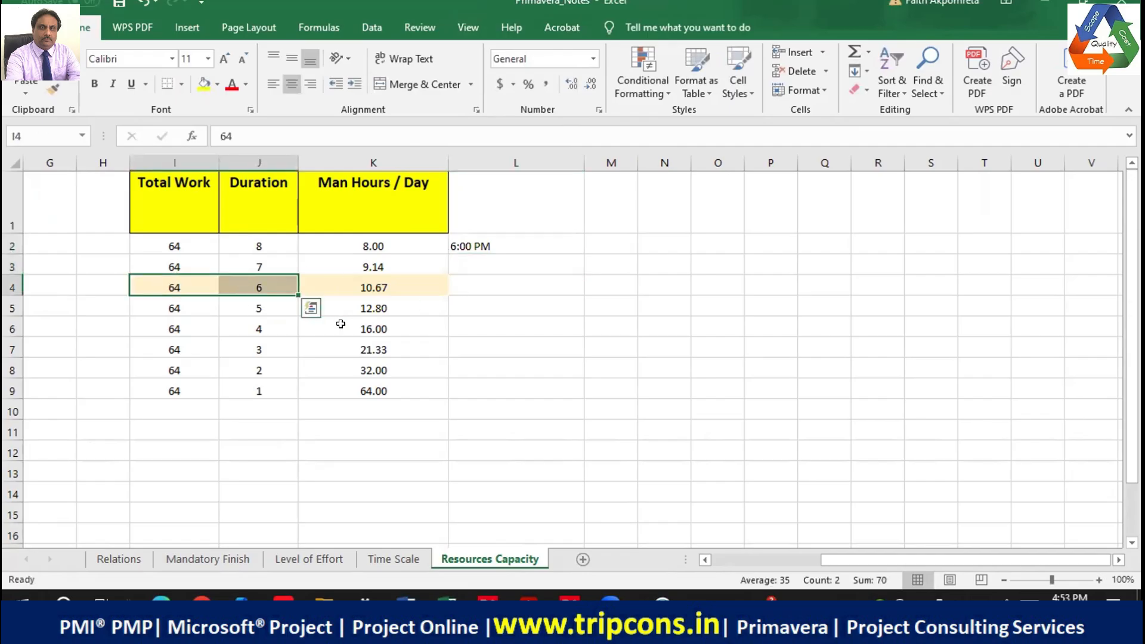
{"action": "left_click", "coordinate": [263, 349]}
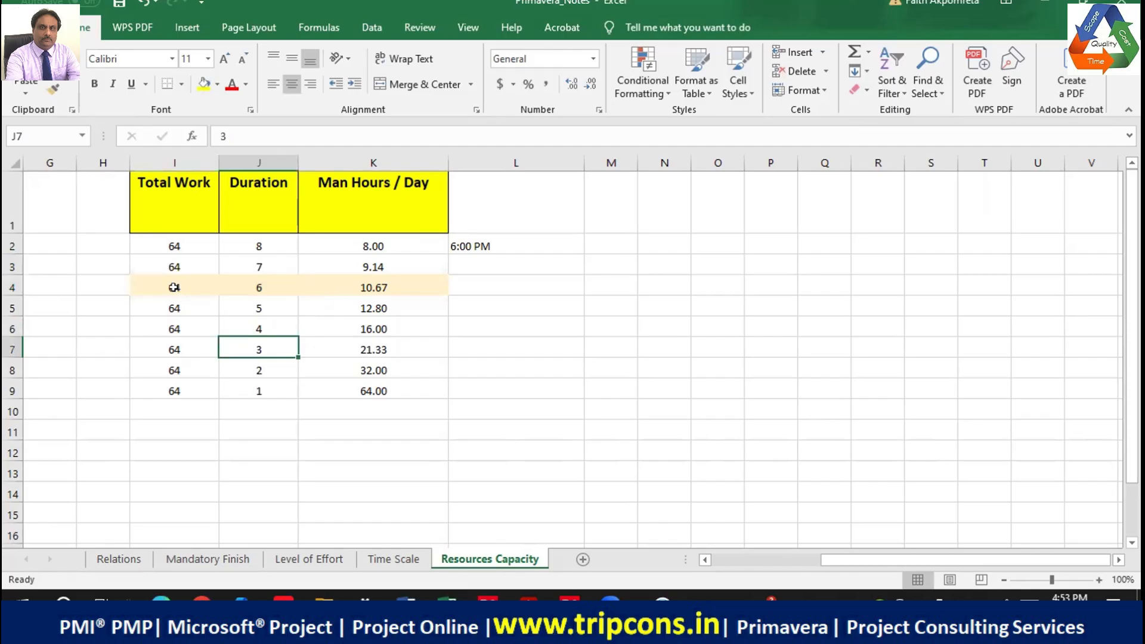
{"action": "left_click", "coordinate": [251, 290]}
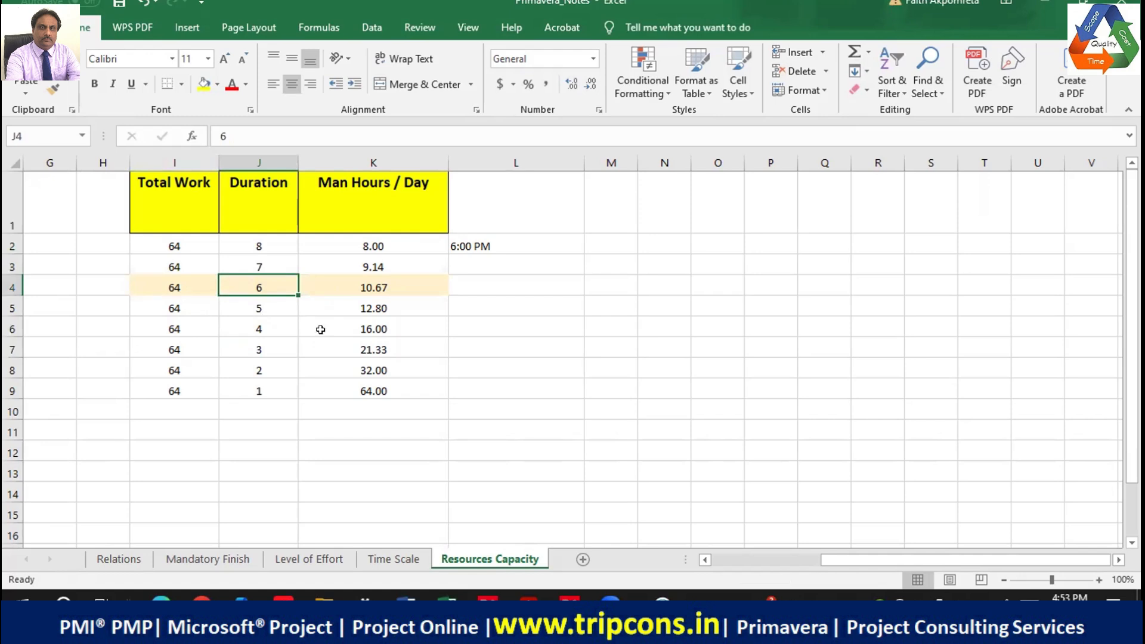
{"action": "left_click", "coordinate": [373, 288]}
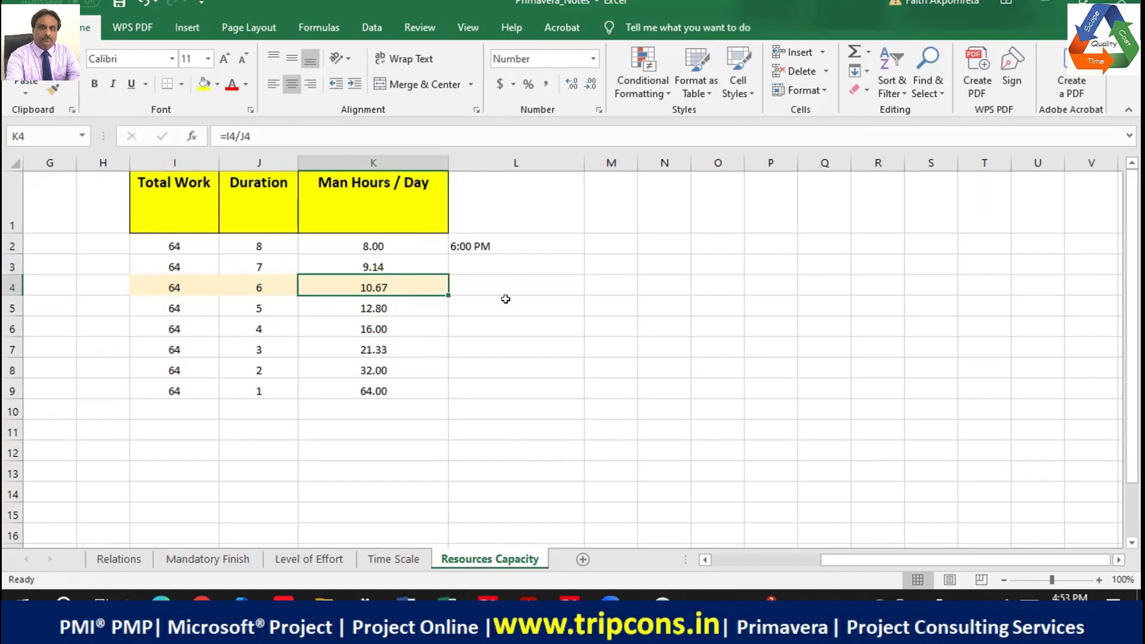
{"action": "left_click", "coordinate": [485, 288]}
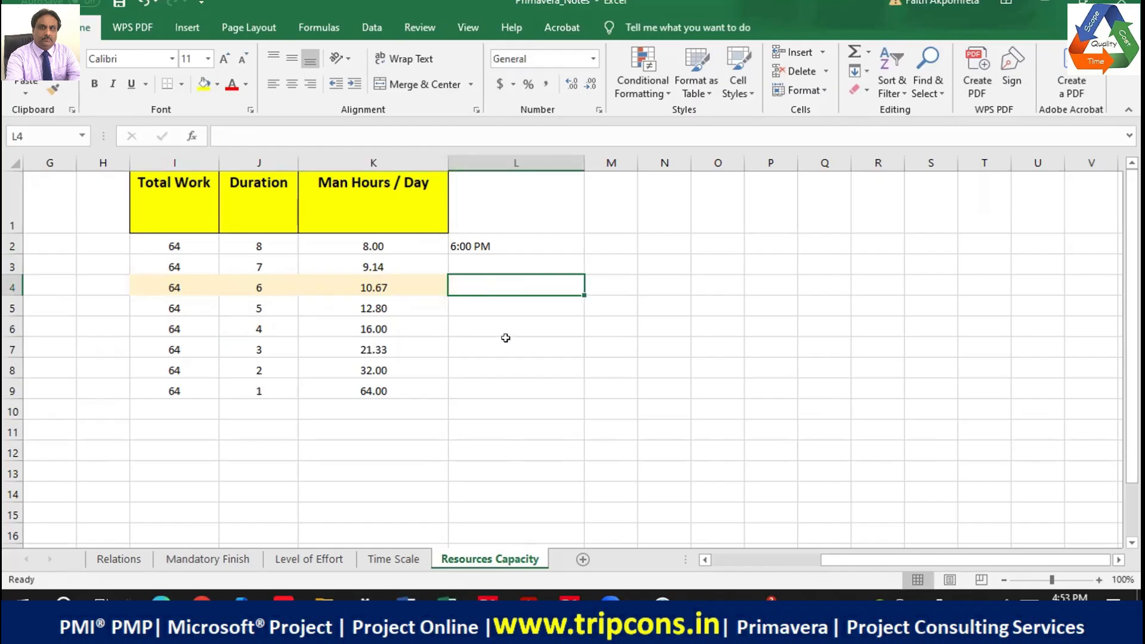
{"action": "type", "text": "'"}
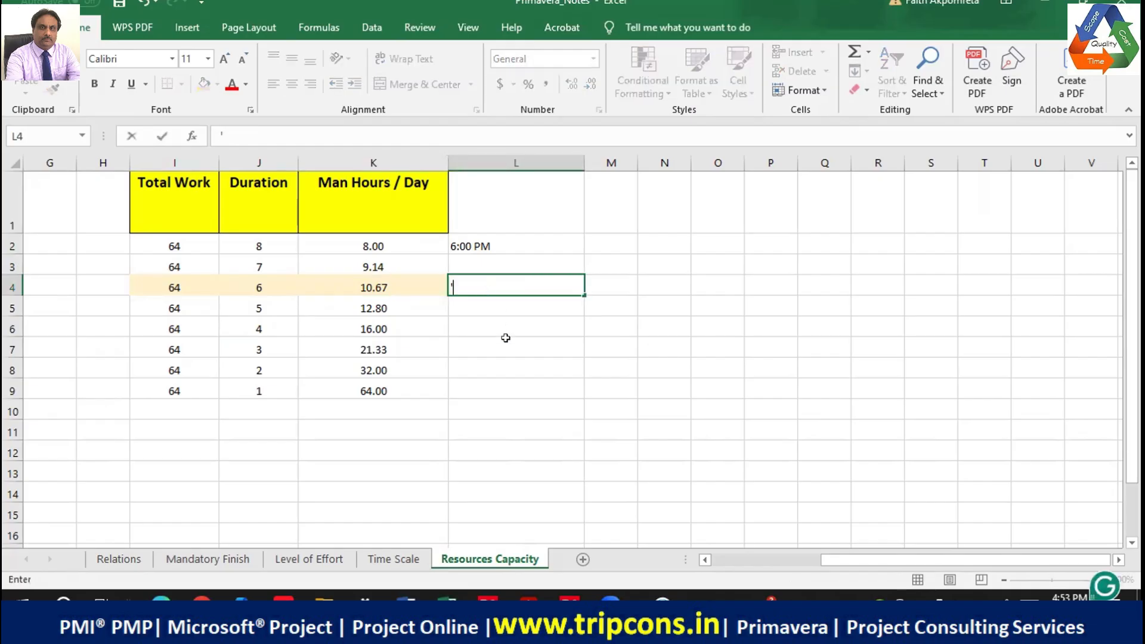
{"action": "type", "text": "6:40 PM"}
{"action": "key", "text": "Return"}
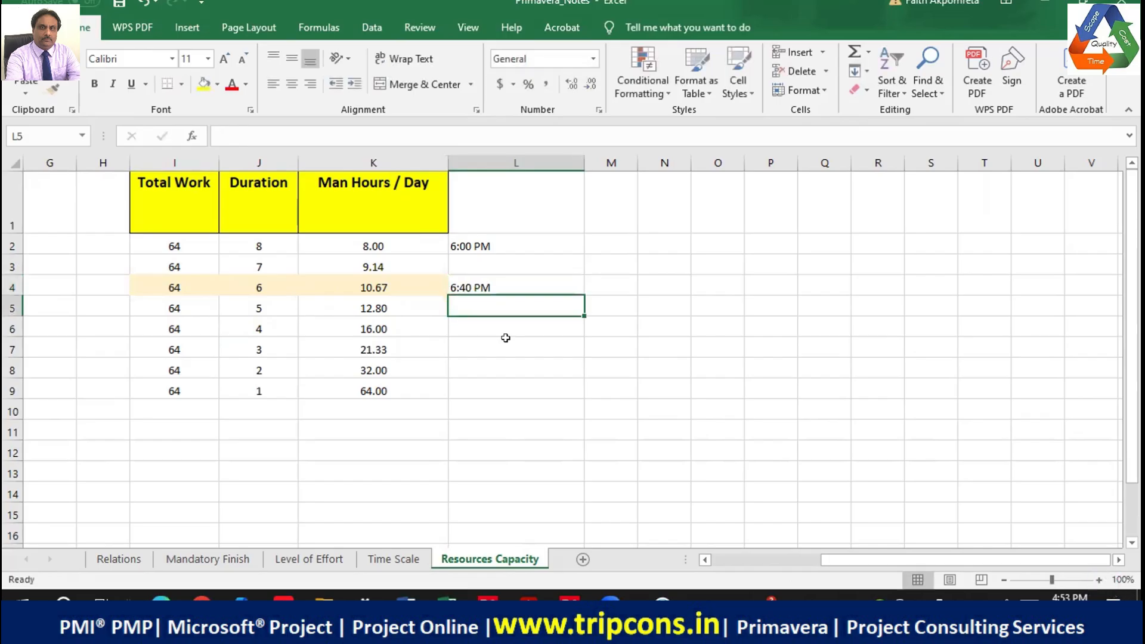
Step: Correct the time in cell L4 to 8:40 PM
{"action": "key", "text": "Up"}
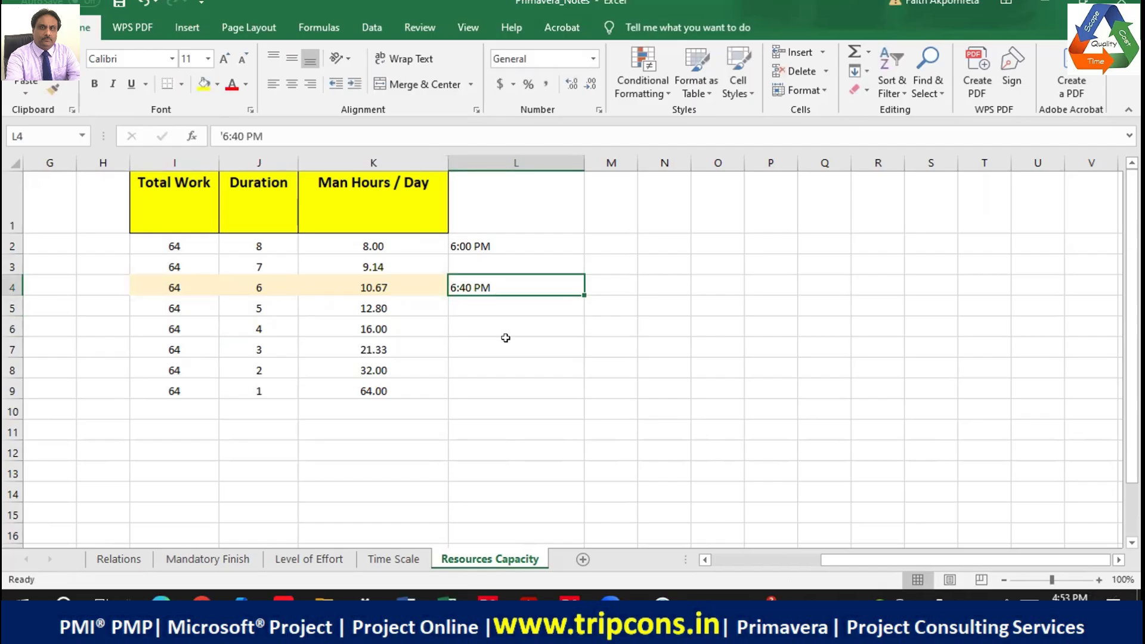
{"action": "double_click", "coordinate": [504, 288]}
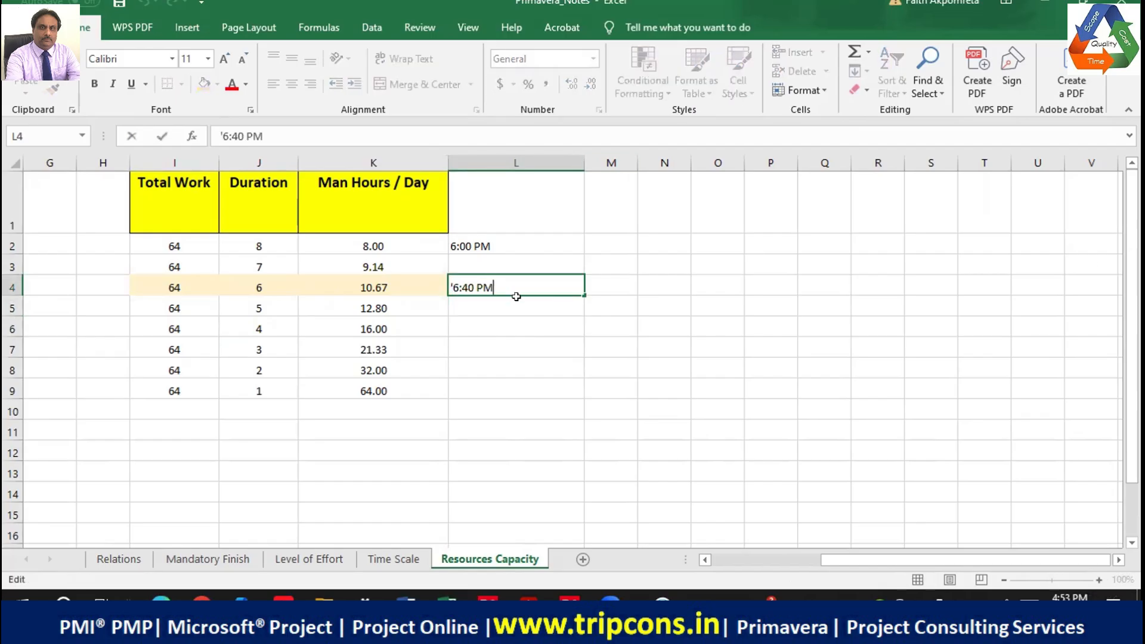
{"action": "left_click", "coordinate": [459, 287]}
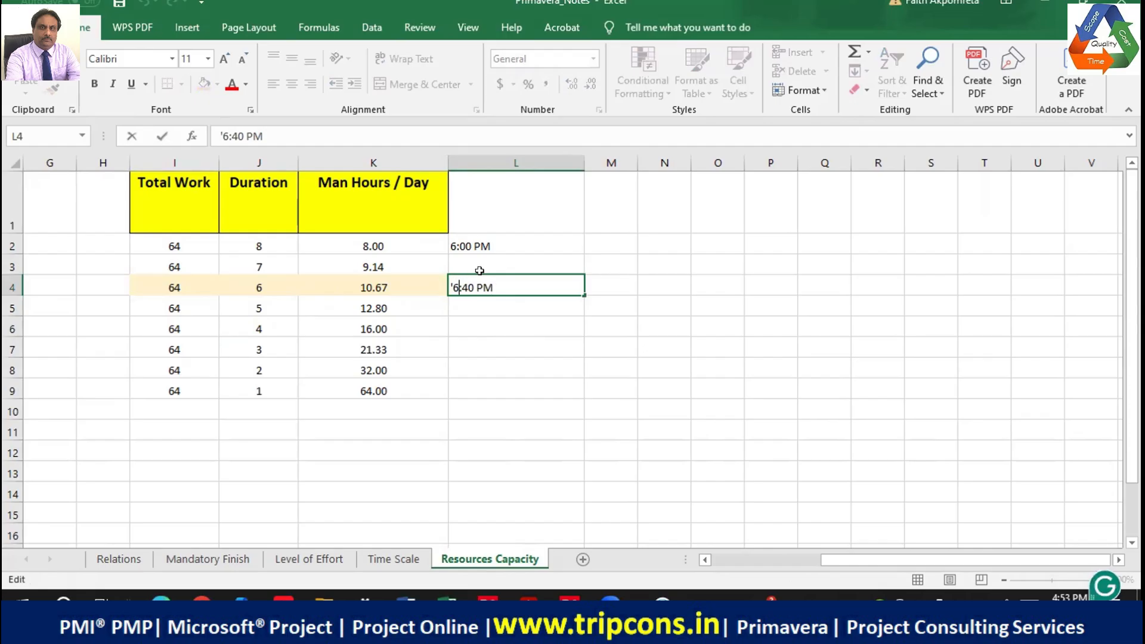
{"action": "key", "text": "BackSpace"}
{"action": "type", "text": "9"}
{"action": "key", "text": "BackSpace"}
{"action": "type", "text": "8"}
{"action": "key", "text": "Return"}
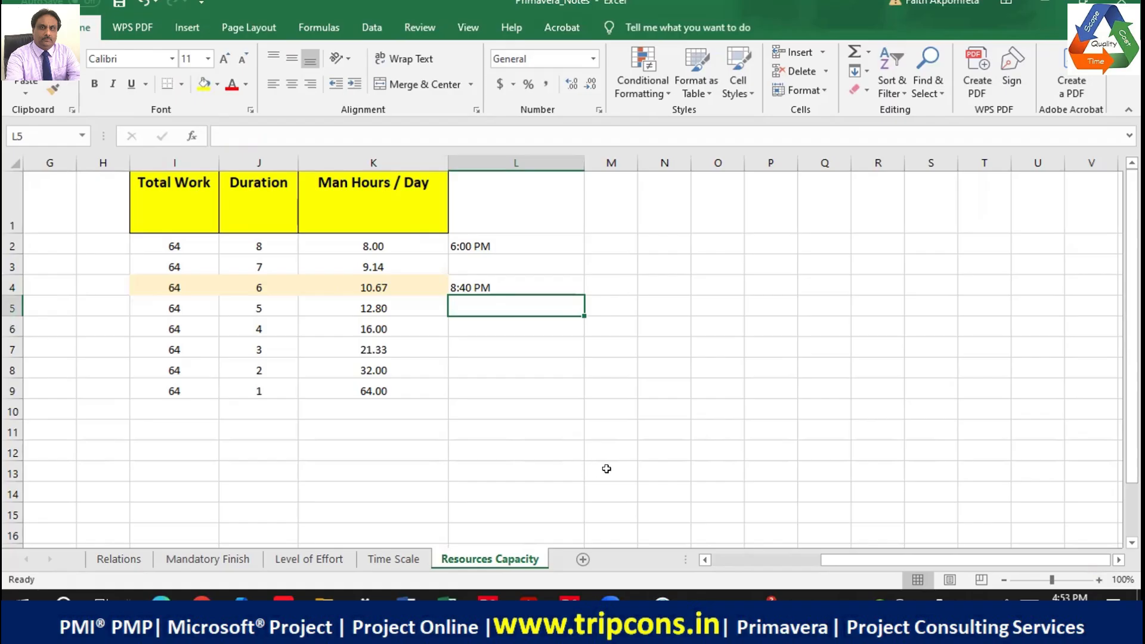
Step: Convert the fractional hour to minutes in cell M4 with the formula =.67*60
{"action": "left_click", "coordinate": [609, 277]}
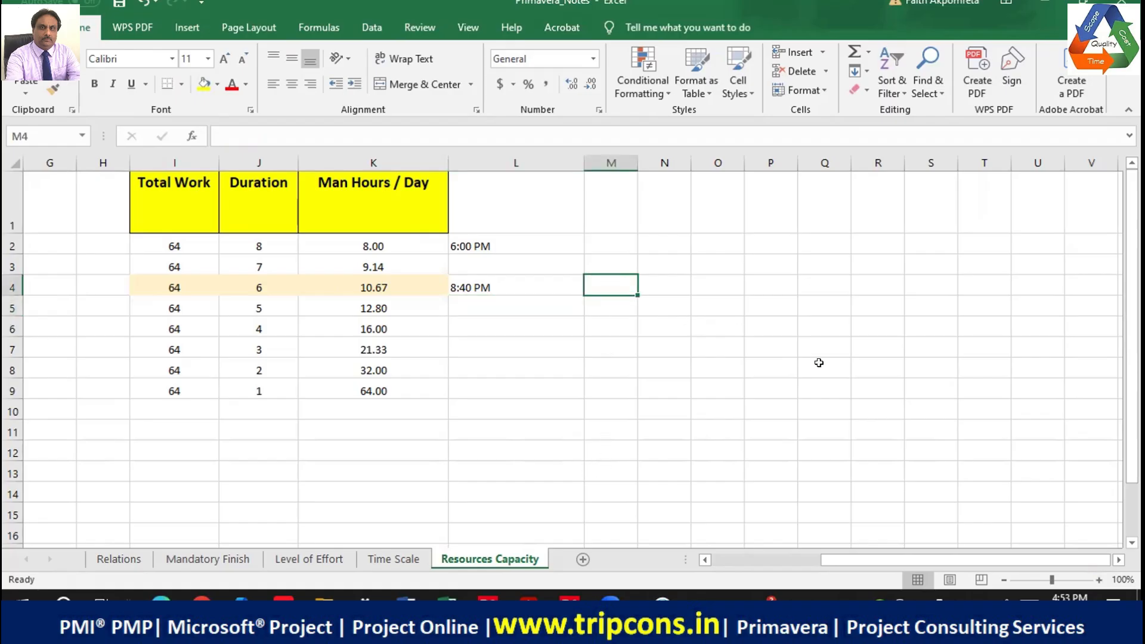
{"action": "type", "text": "=.61"}
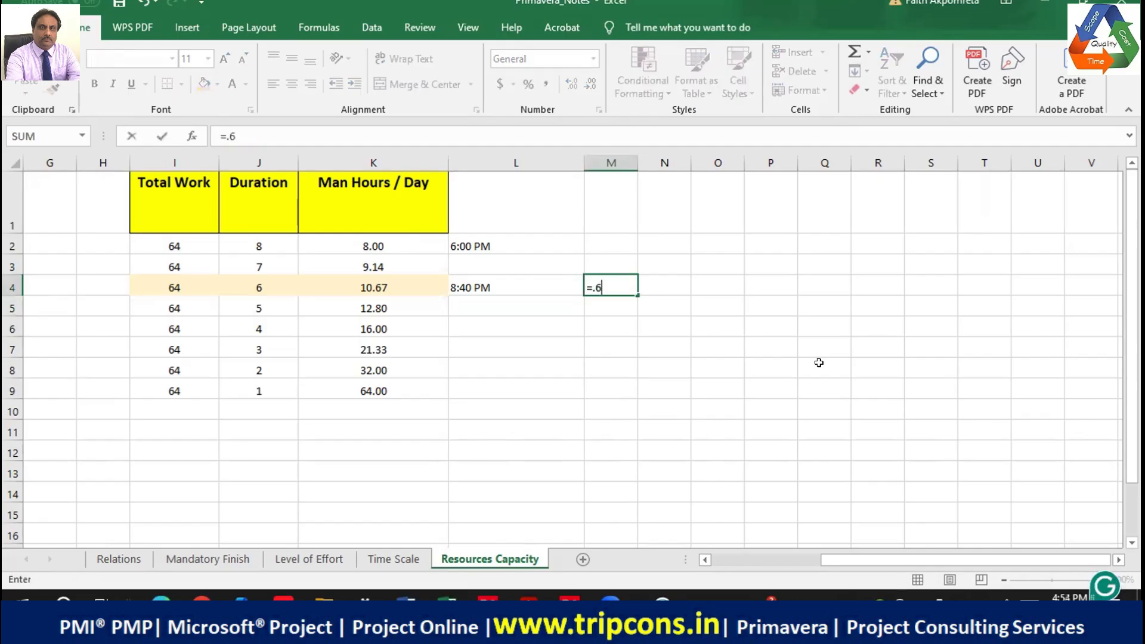
{"action": "key", "text": "BackSpace"}
{"action": "type", "text": "7*60"}
{"action": "key", "text": "Return"}
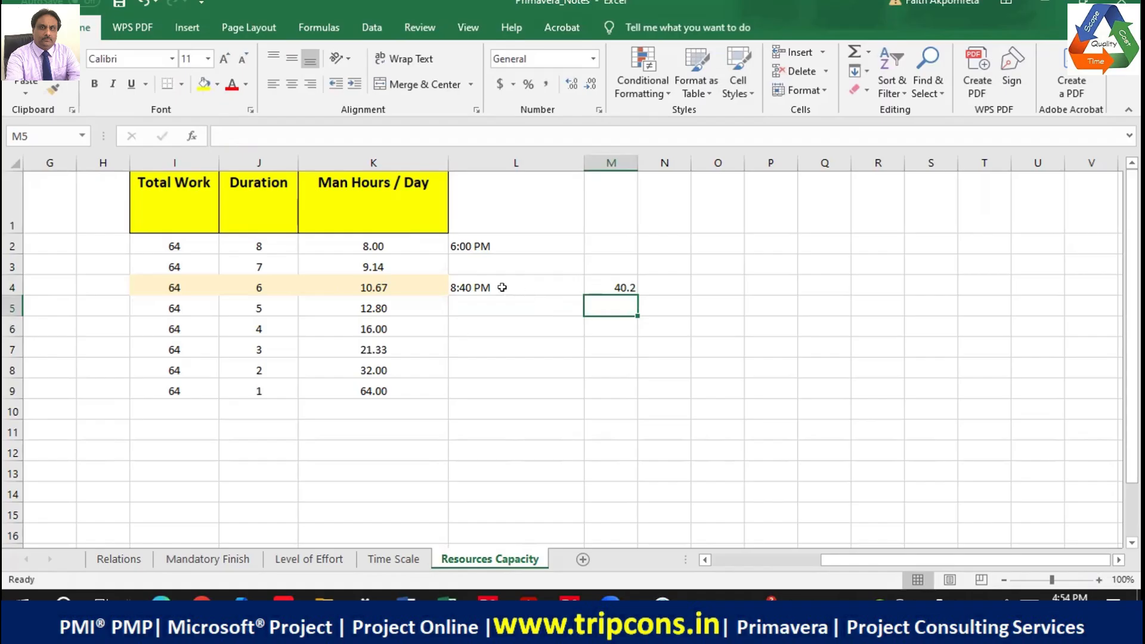
Step: Check the man hours per day and finish time in row 4, and resize the adjoining columns, narrowing L and widening M
{"action": "left_click", "coordinate": [502, 288]}
{"action": "left_click", "coordinate": [385, 287]}
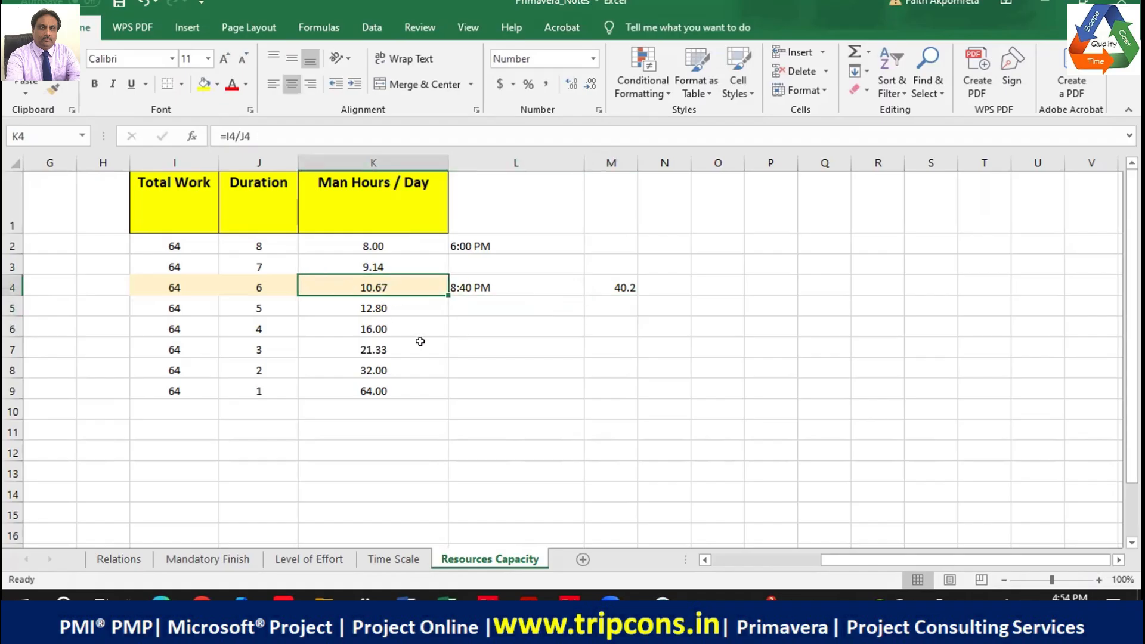
{"action": "left_click", "coordinate": [476, 284]}
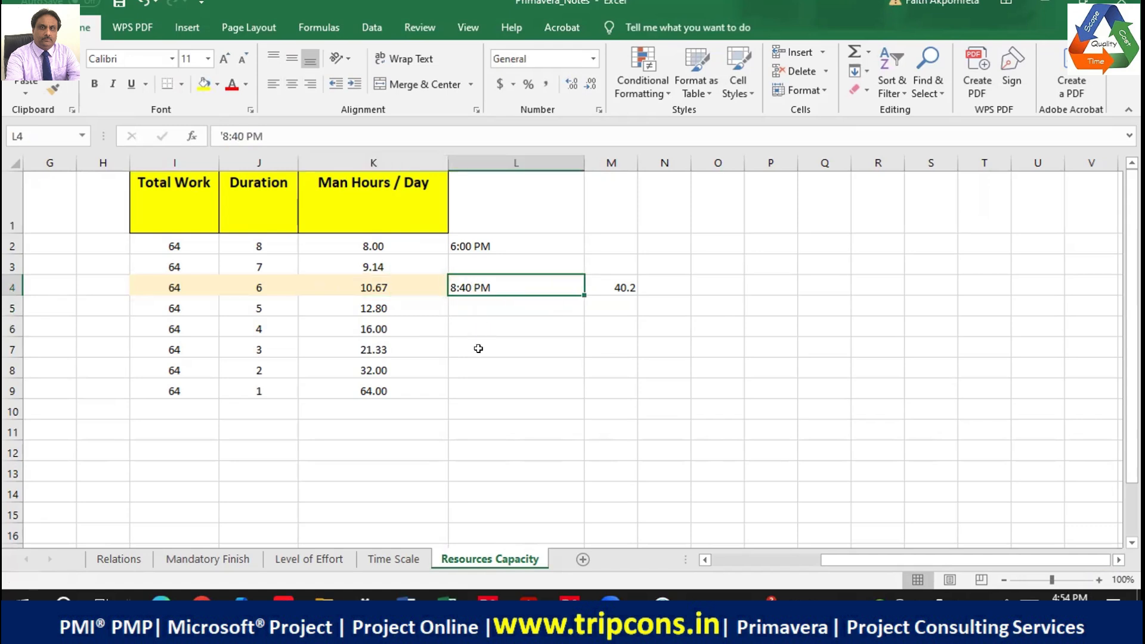
{"action": "left_click", "coordinate": [488, 304]}
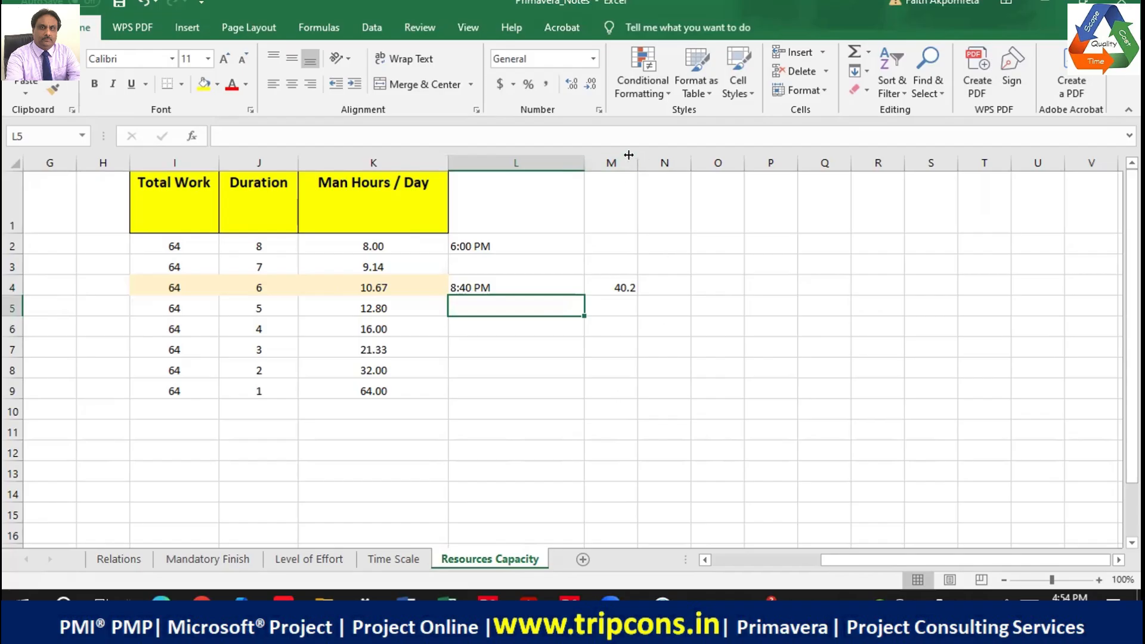
{"action": "left_click_drag", "start_coordinate": [638, 159], "coordinate": [668, 159]}
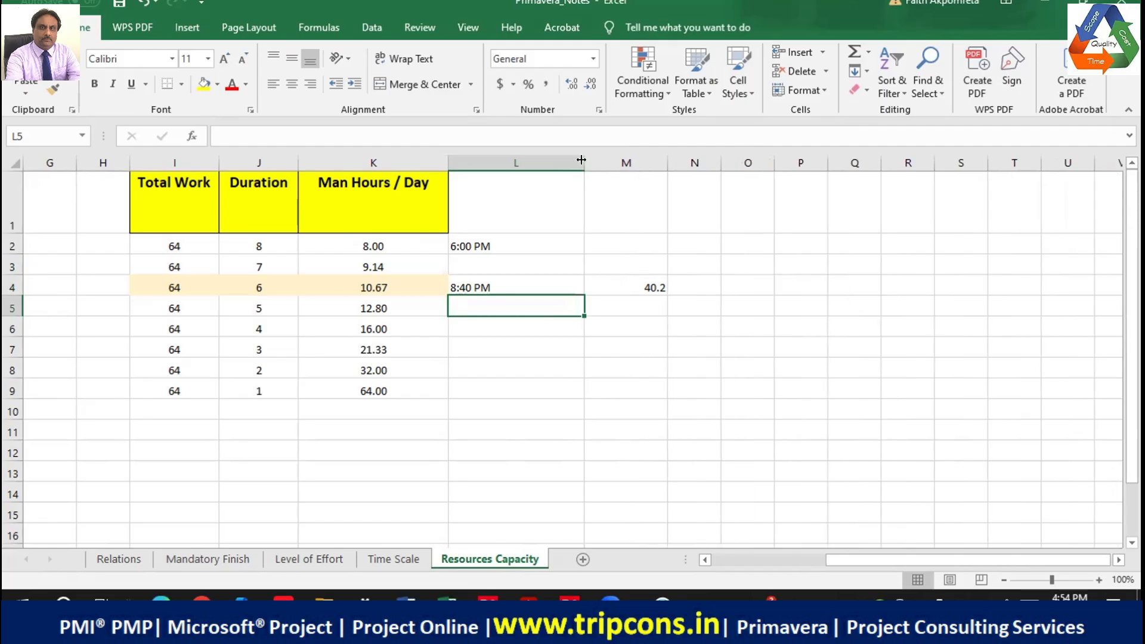
{"action": "left_click_drag", "start_coordinate": [567, 157], "coordinate": [547, 157]}
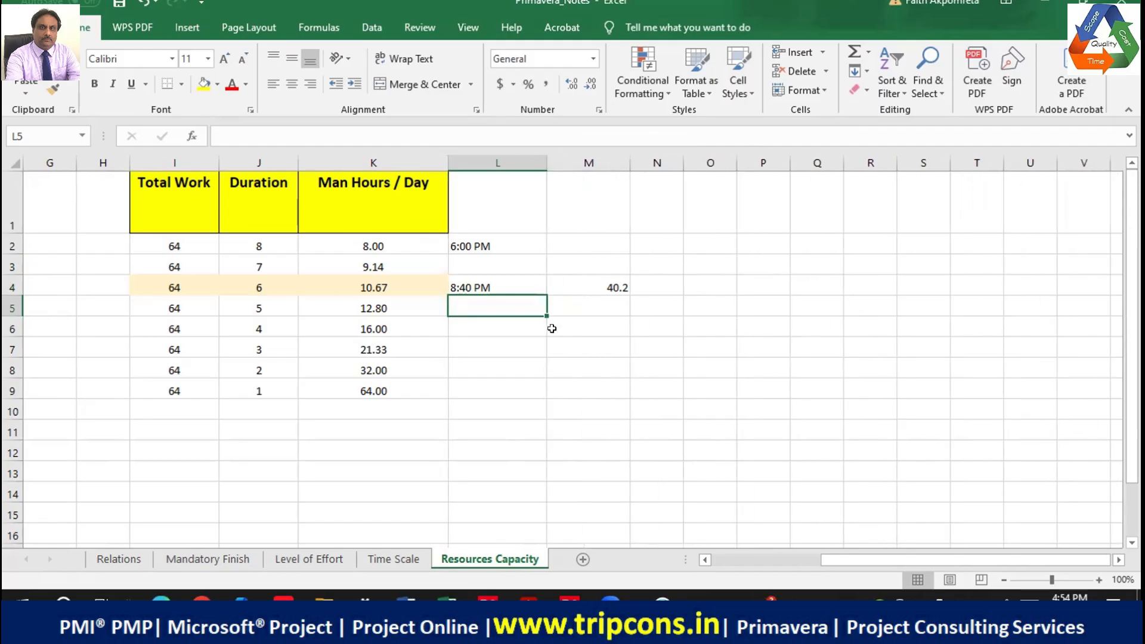
Step: Add a Cab expense in cell L5 with the amount 2100 in cell M5
{"action": "type", "text": "Cab"}
{"action": "key", "text": "Return"}
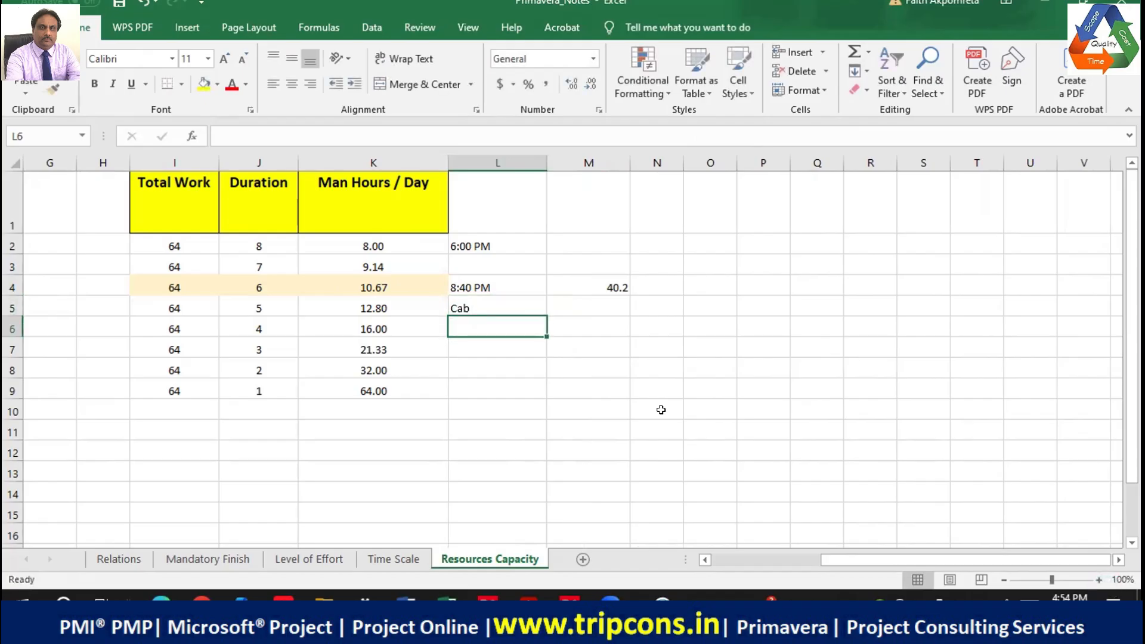
{"action": "left_click", "coordinate": [580, 307]}
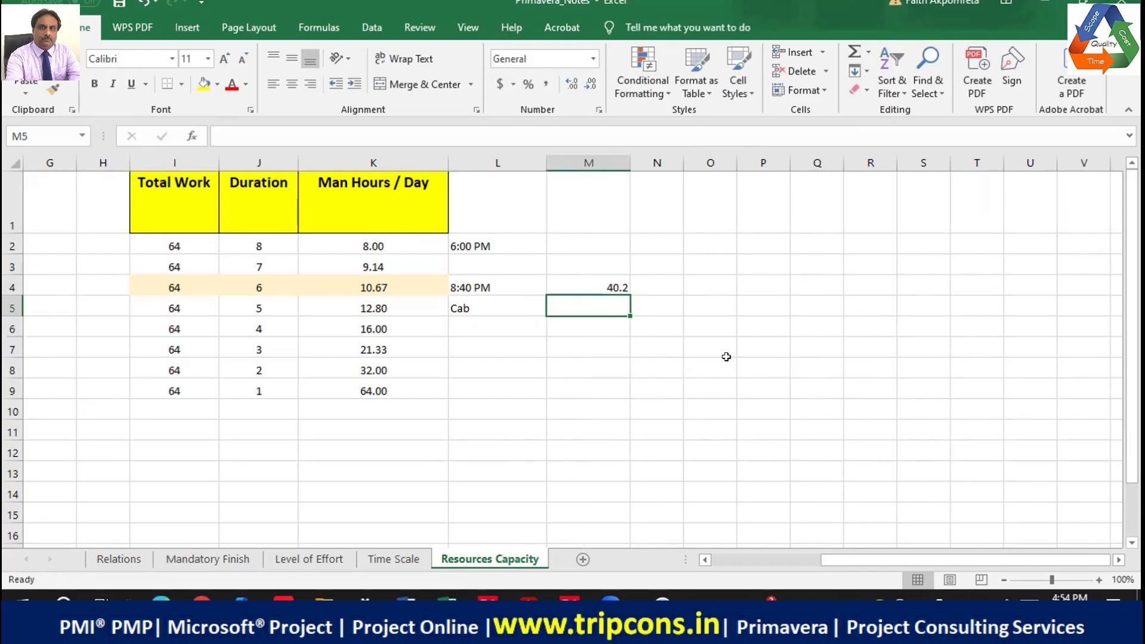
{"action": "type", "text": "2100"}
{"action": "key", "text": "Return"}
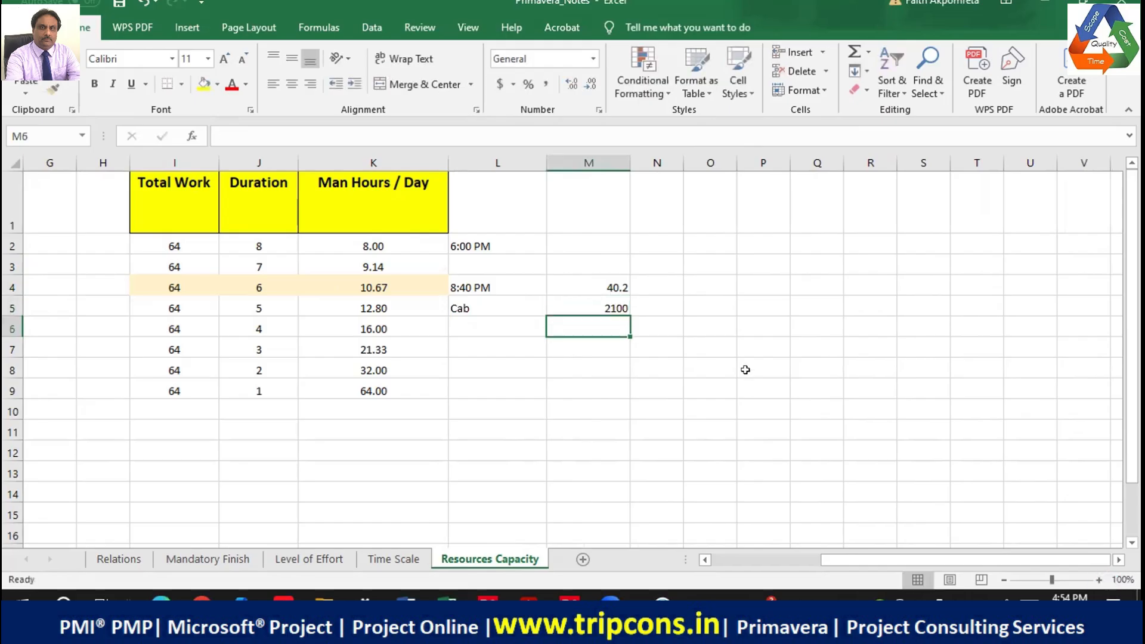
Step: Add a Dinner expense in cell L6 with the amount 2400 in cell M6
{"action": "left_click", "coordinate": [490, 326]}
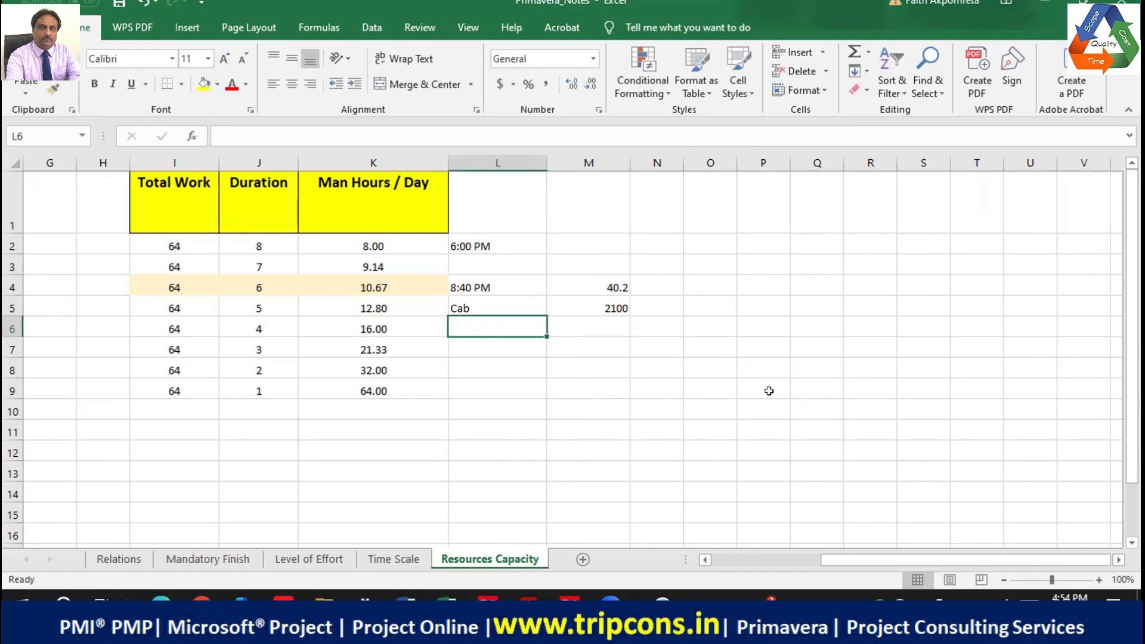
{"action": "type", "text": "Dinner"}
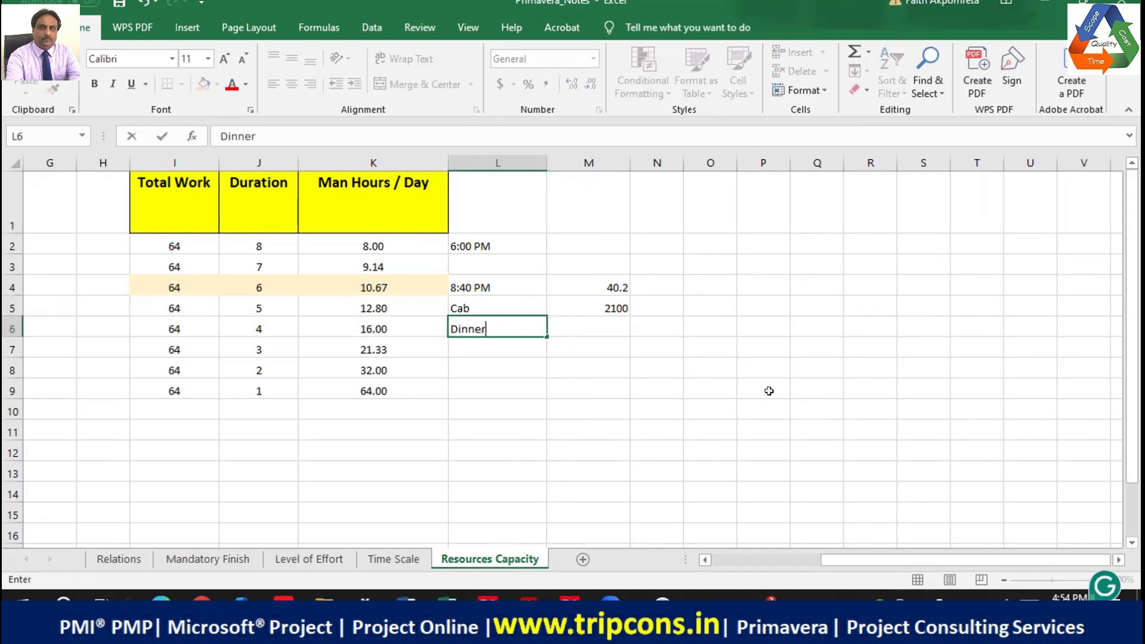
{"action": "key", "text": "Return"}
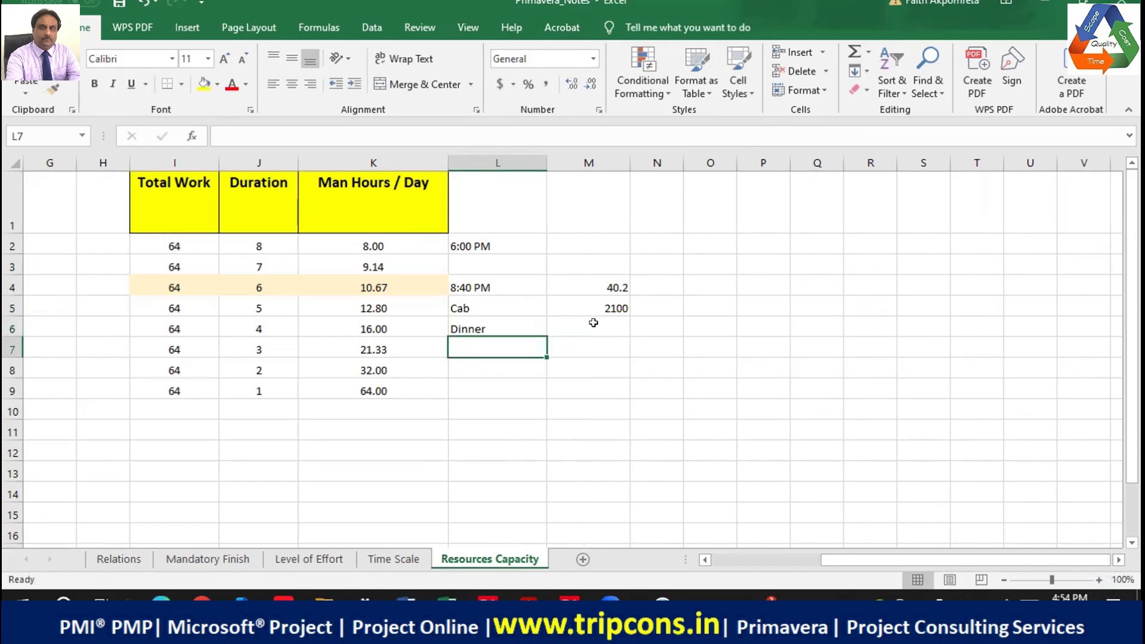
{"action": "left_click", "coordinate": [593, 325]}
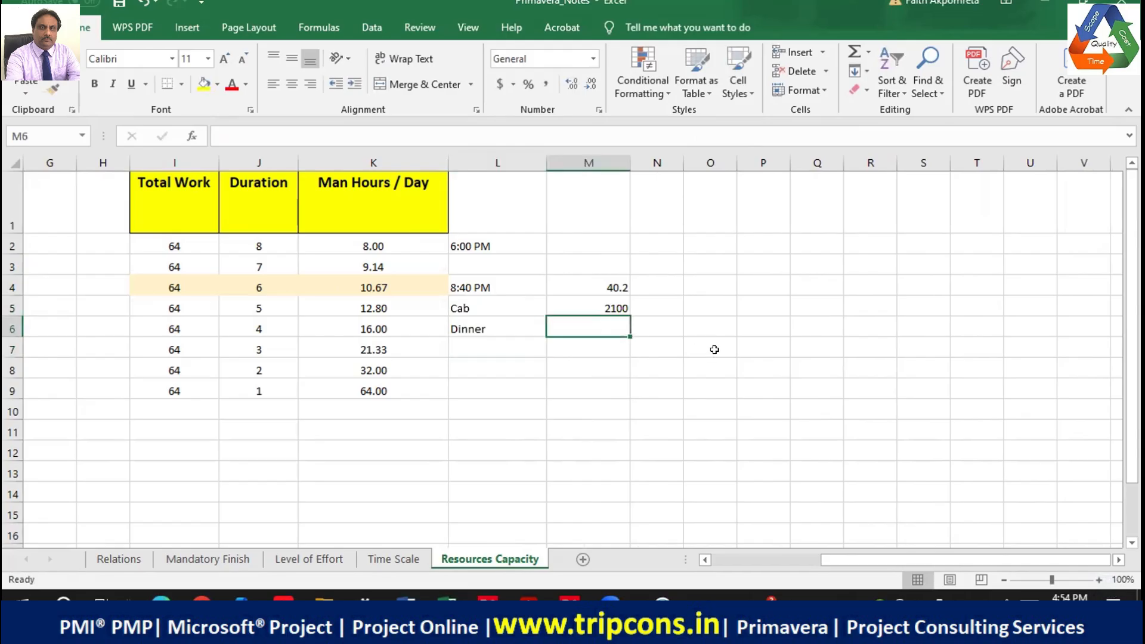
{"action": "type", "text": "2400"}
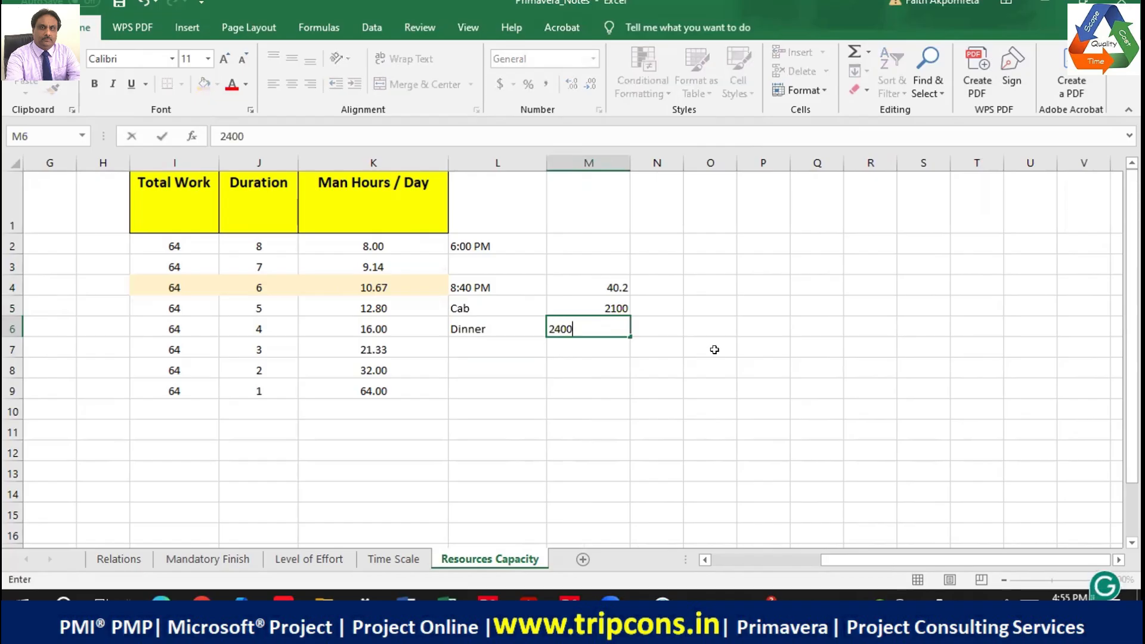
Step: Enter 2400 as the Dinner amount in M6 and clear the value in M4 beside 8:40 PM
{"action": "key", "text": "Return"}
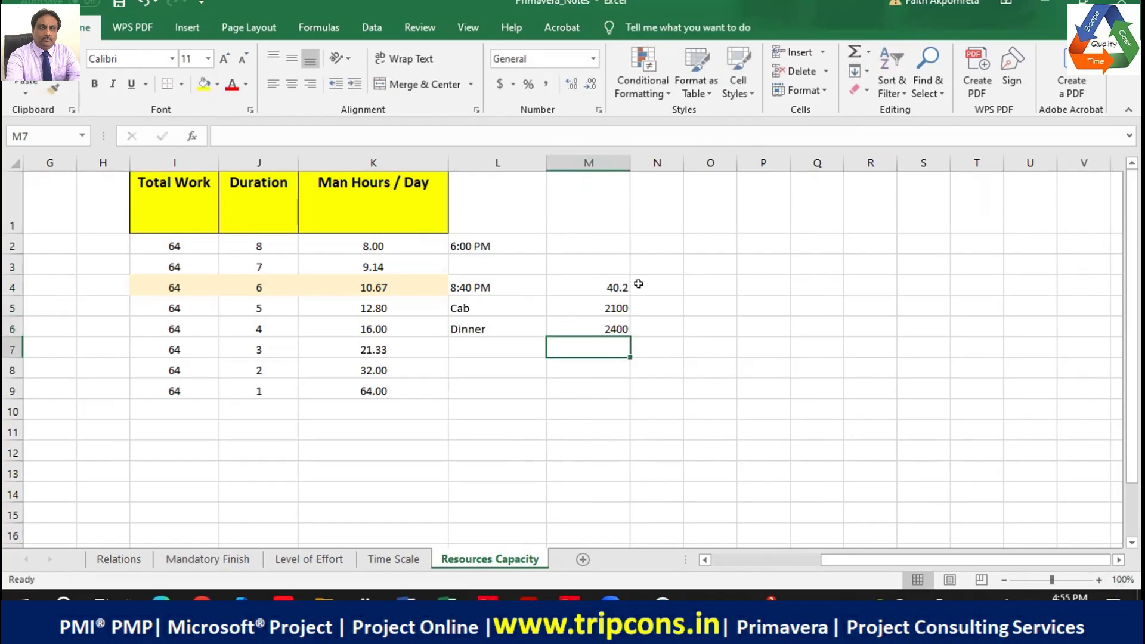
{"action": "key", "text": "Up"}
{"action": "key", "text": "Up"}
{"action": "key", "text": "Up"}
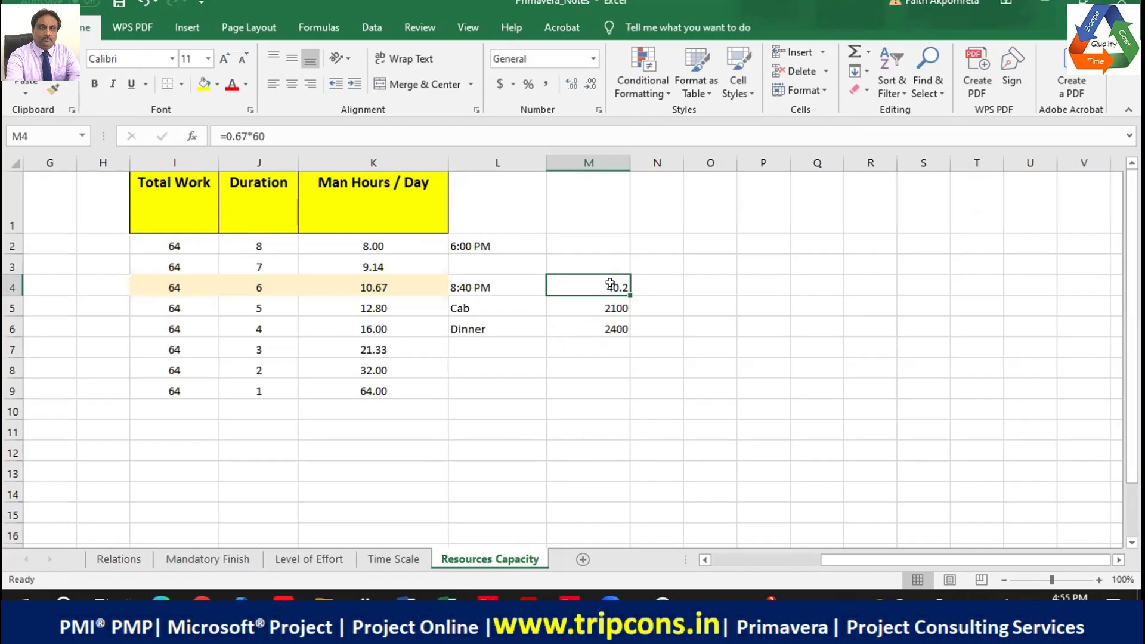
{"action": "key", "text": "Delete"}
Step: Sum the Cab and Dinner amounts (M5:M6) in M7 and label the total "Approved" in L7
{"action": "left_click", "coordinate": [608, 351]}
{"action": "key", "text": "alt+equal"}
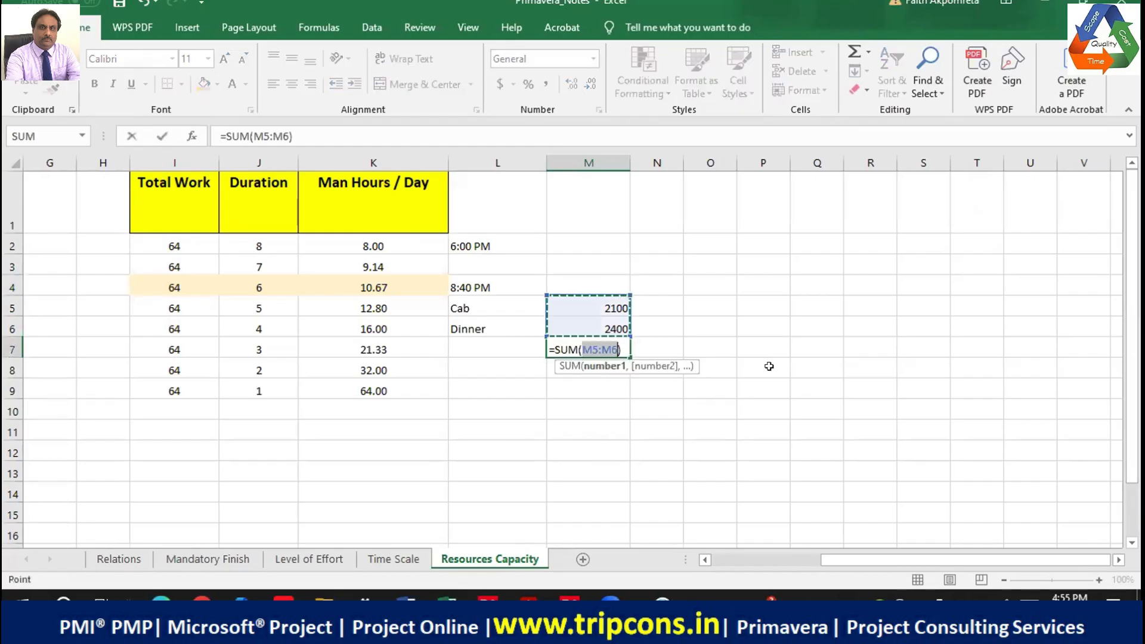
{"action": "key", "text": "Return"}
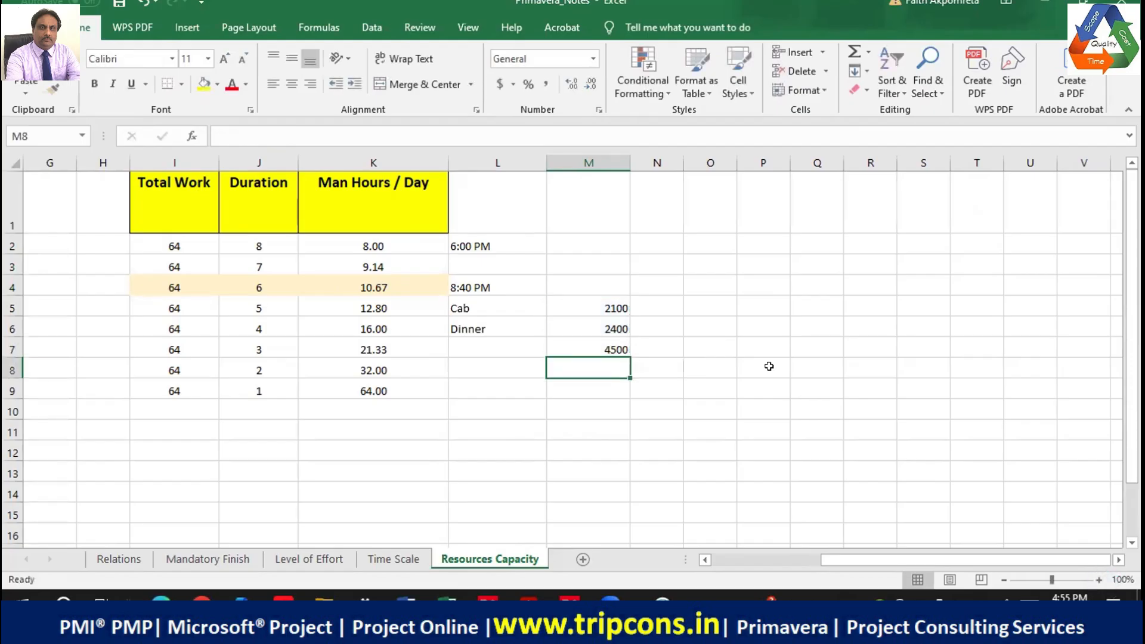
{"action": "left_click", "coordinate": [496, 347]}
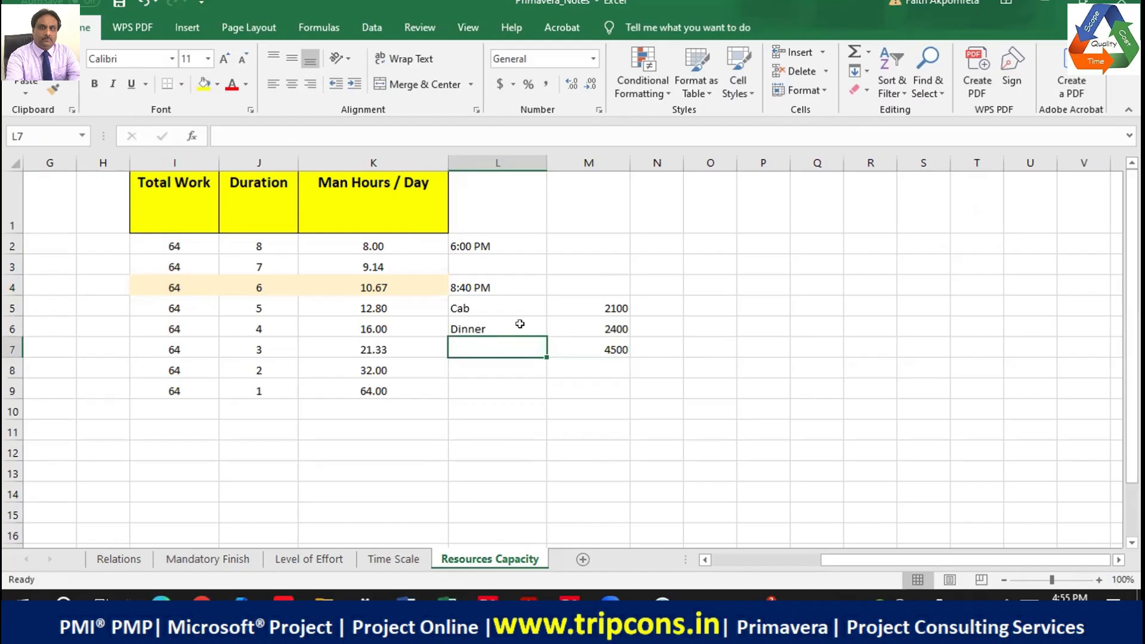
{"action": "type", "text": "Approved"}
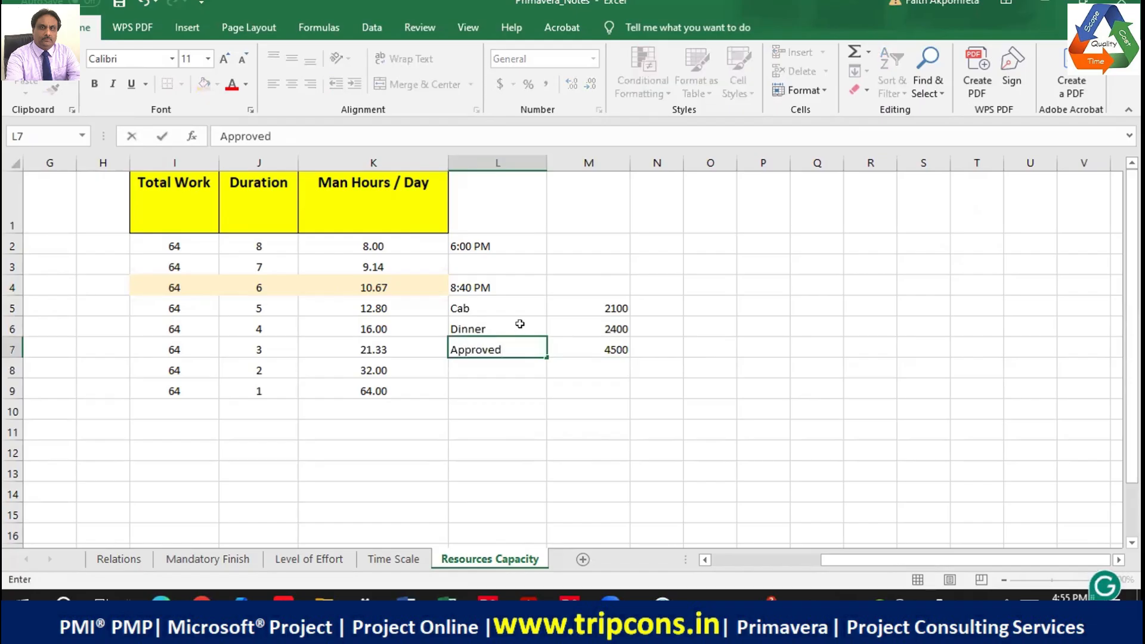
{"action": "key", "text": "Return"}
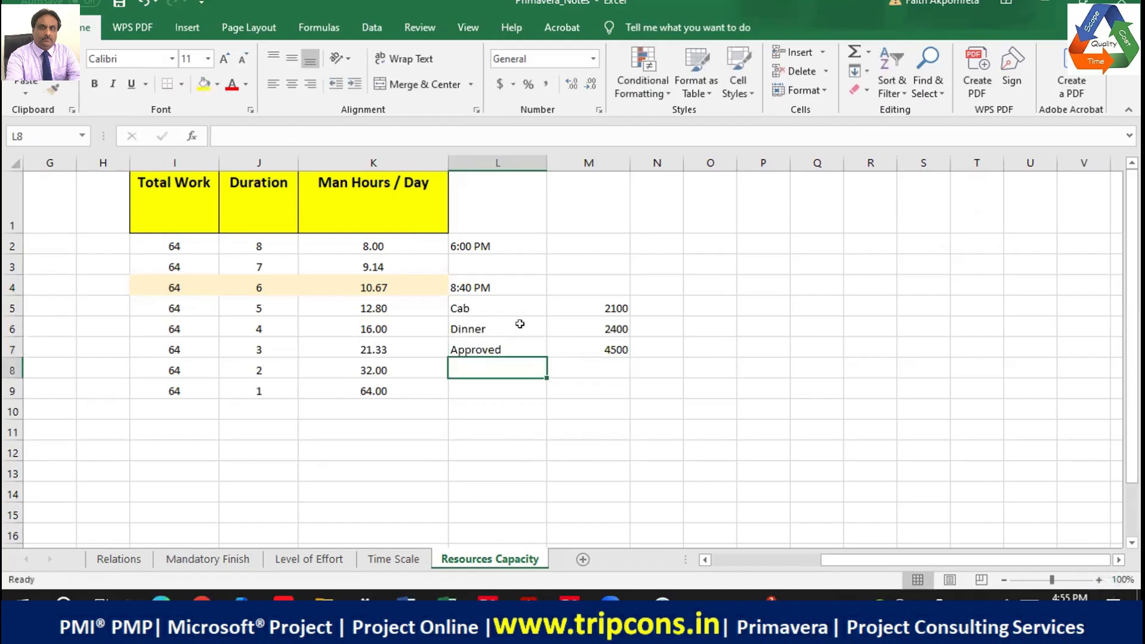
Step: Enter the note "A project is always cheaper when finished on time" in cell L9
{"action": "key", "text": "Down"}
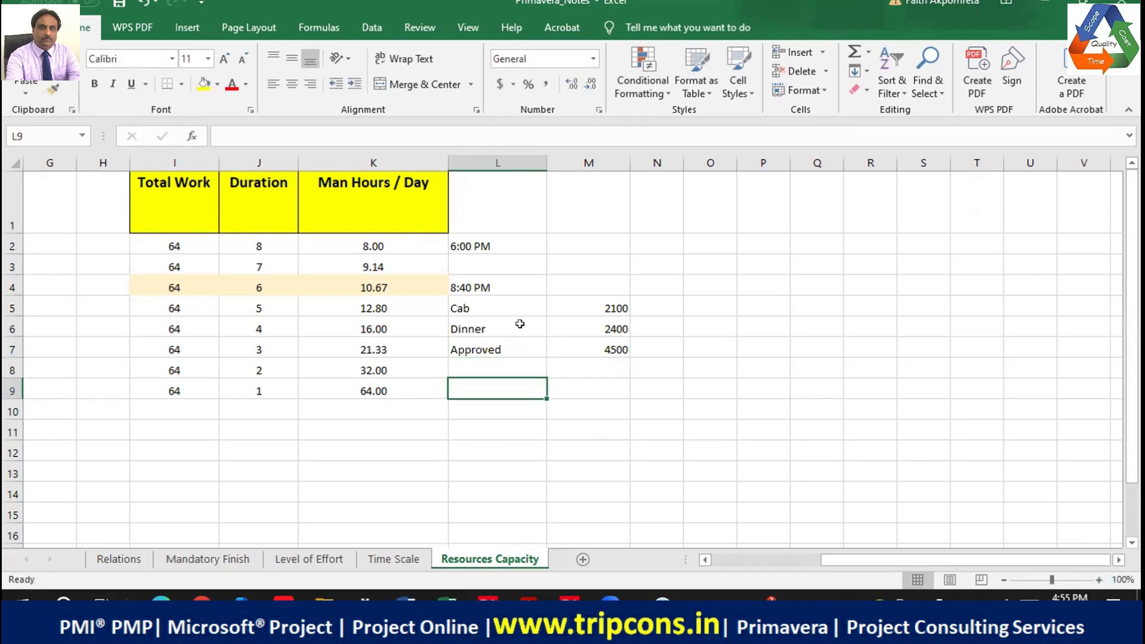
{"action": "type", "text": "A project is"}
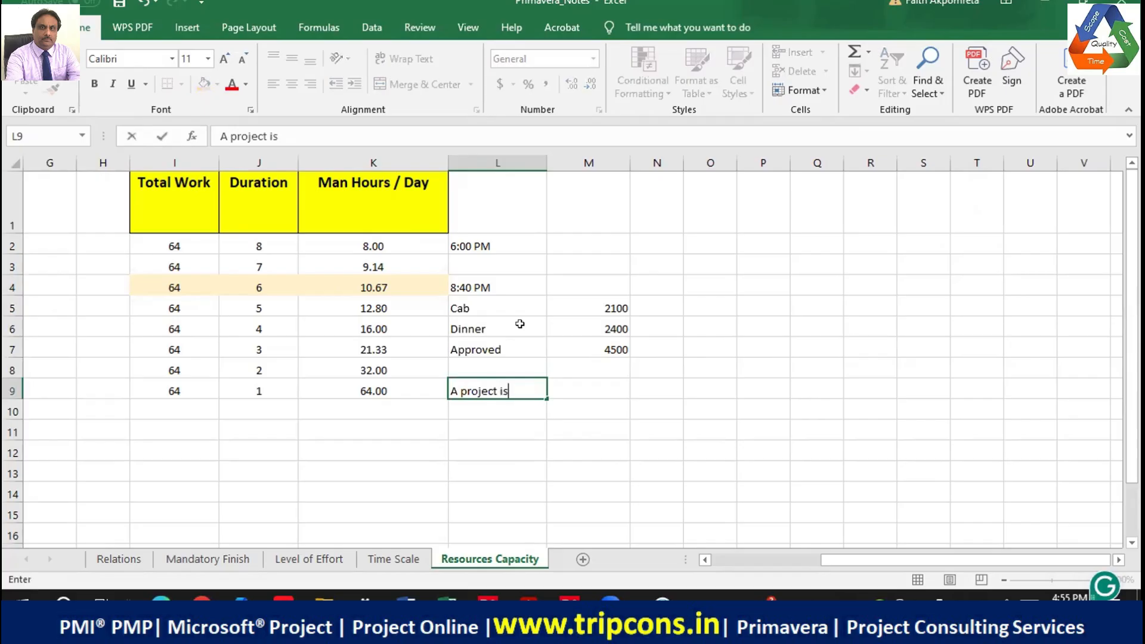
{"action": "type", "text": " always ch"}
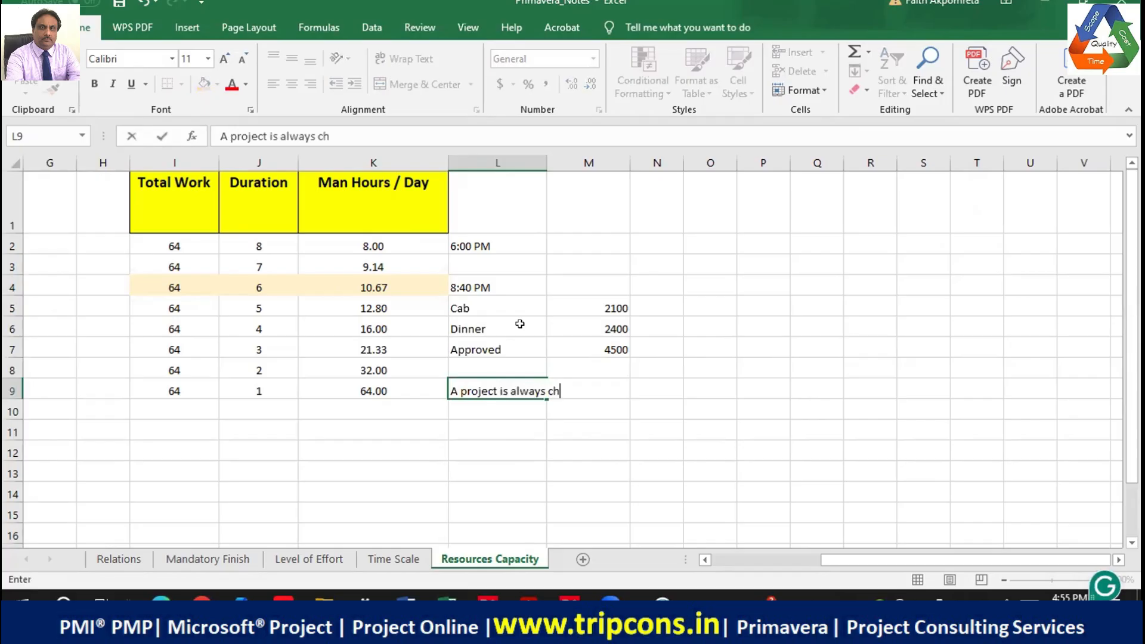
{"action": "type", "text": "eaper when fi"}
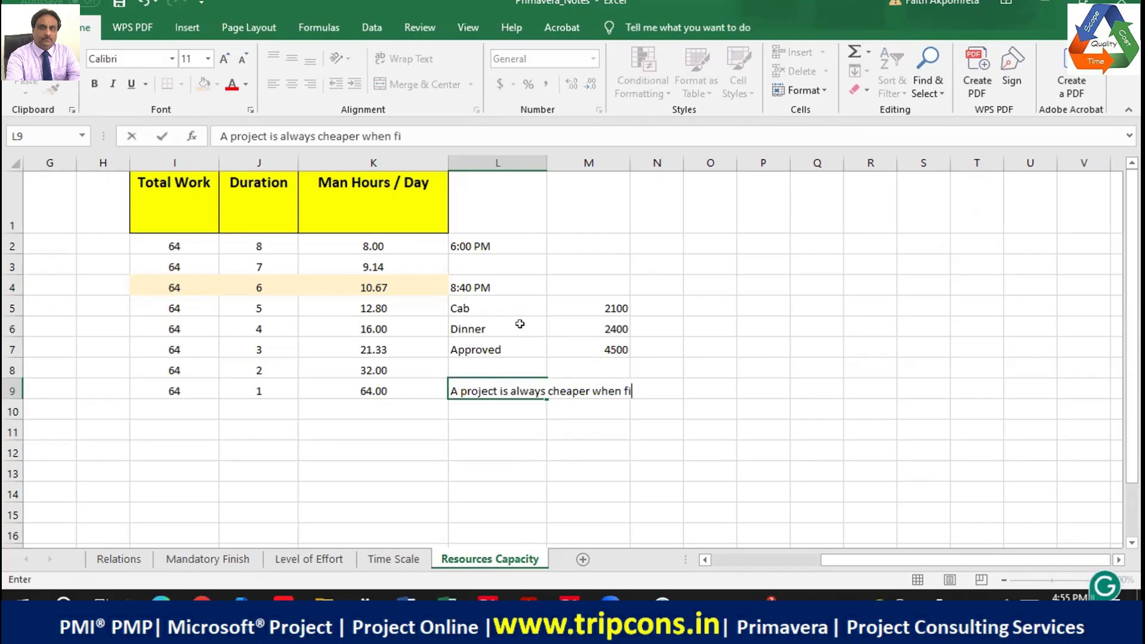
{"action": "type", "text": "nished onn tim"}
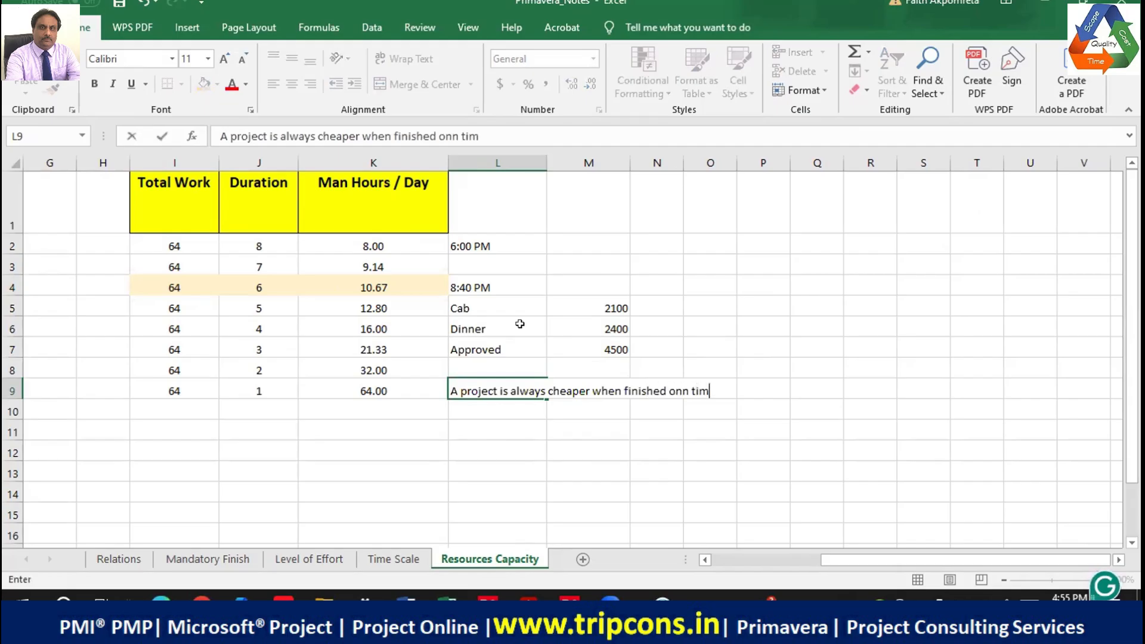
{"action": "key", "text": "BackSpace"}
{"action": "key", "text": "BackSpace"}
{"action": "key", "text": "BackSpace"}
{"action": "key", "text": "BackSpace"}
{"action": "key", "text": "BackSpace"}
{"action": "type", "text": "time"}
{"action": "key", "text": "Return"}
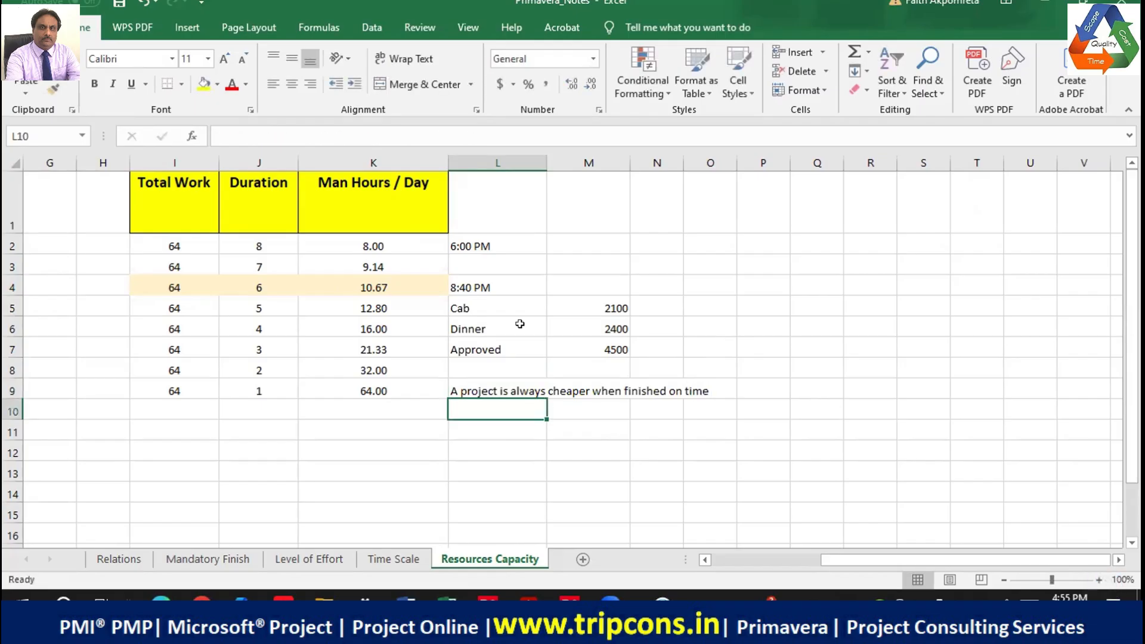
Step: Format the note in L9 with font size 20 and red text
{"action": "left_click", "coordinate": [504, 388]}
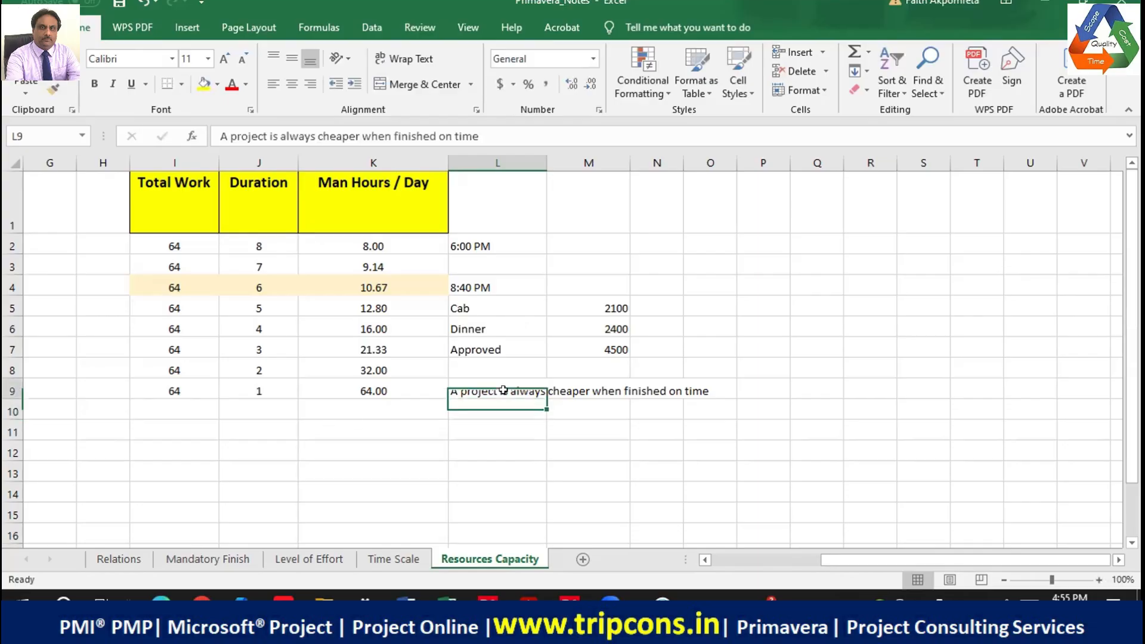
{"action": "left_click", "coordinate": [224, 58]}
{"action": "left_click", "coordinate": [224, 58]}
{"action": "left_click", "coordinate": [224, 59]}
{"action": "left_click", "coordinate": [224, 58]}
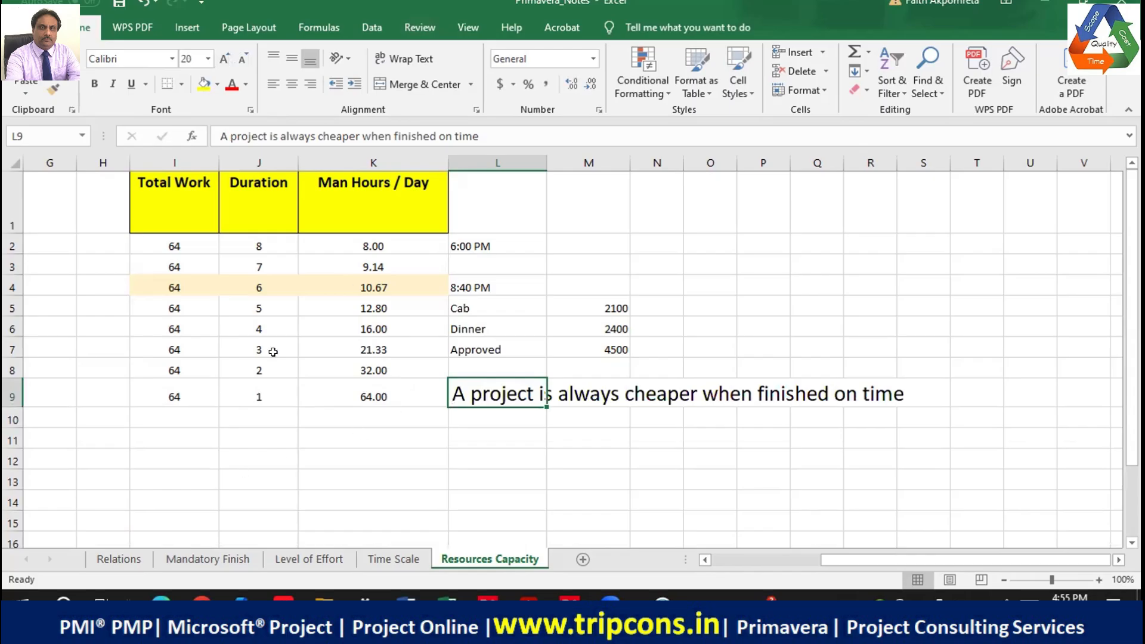
{"action": "left_click", "coordinate": [232, 84]}
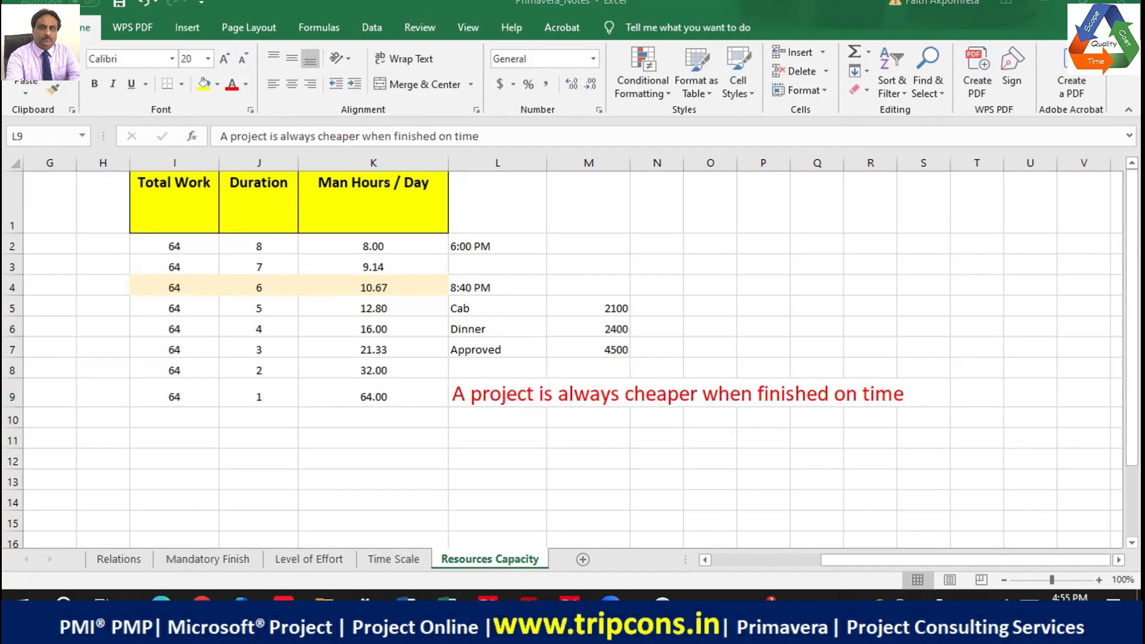
Step: Highlight the Approved label and its total in row 7 to review the approved expense
{"action": "left_click", "coordinate": [348, 455]}
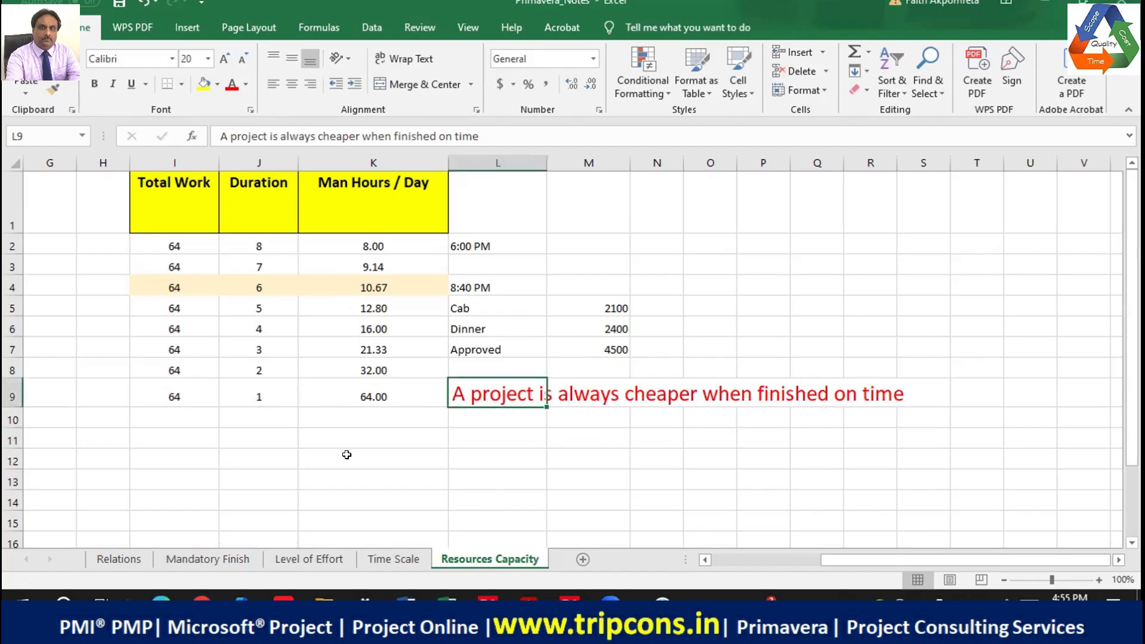
{"action": "left_click_drag", "start_coordinate": [458, 348], "coordinate": [620, 352]}
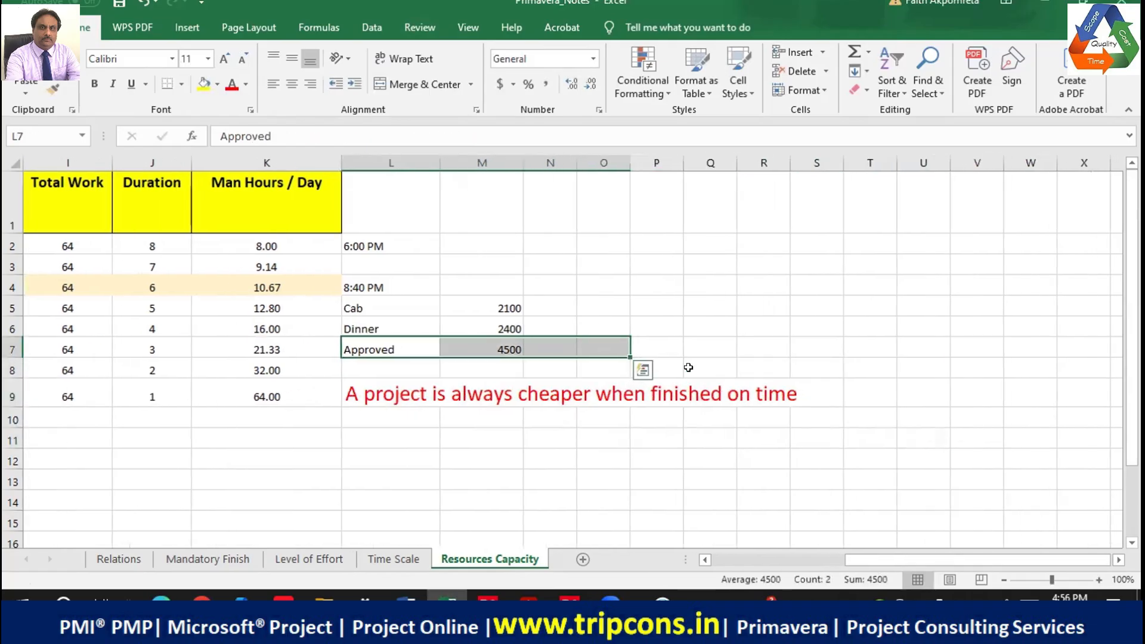
{"action": "left_click", "coordinate": [480, 352]}
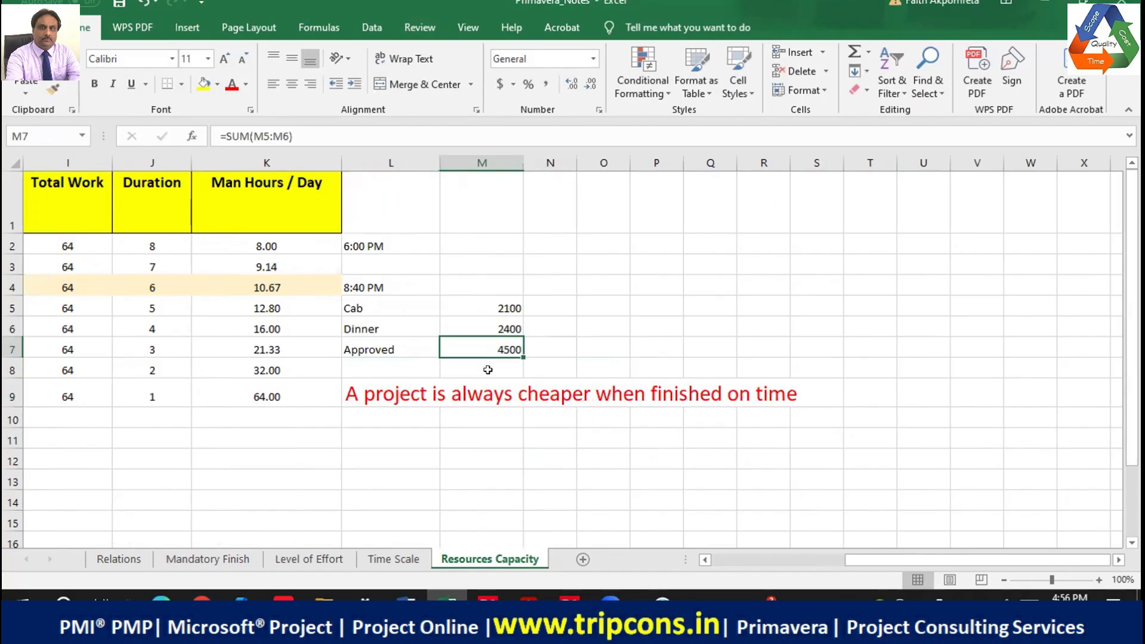
{"action": "left_click", "coordinate": [408, 367]}
{"action": "left_click_drag", "start_coordinate": [384, 346], "coordinate": [450, 347]}
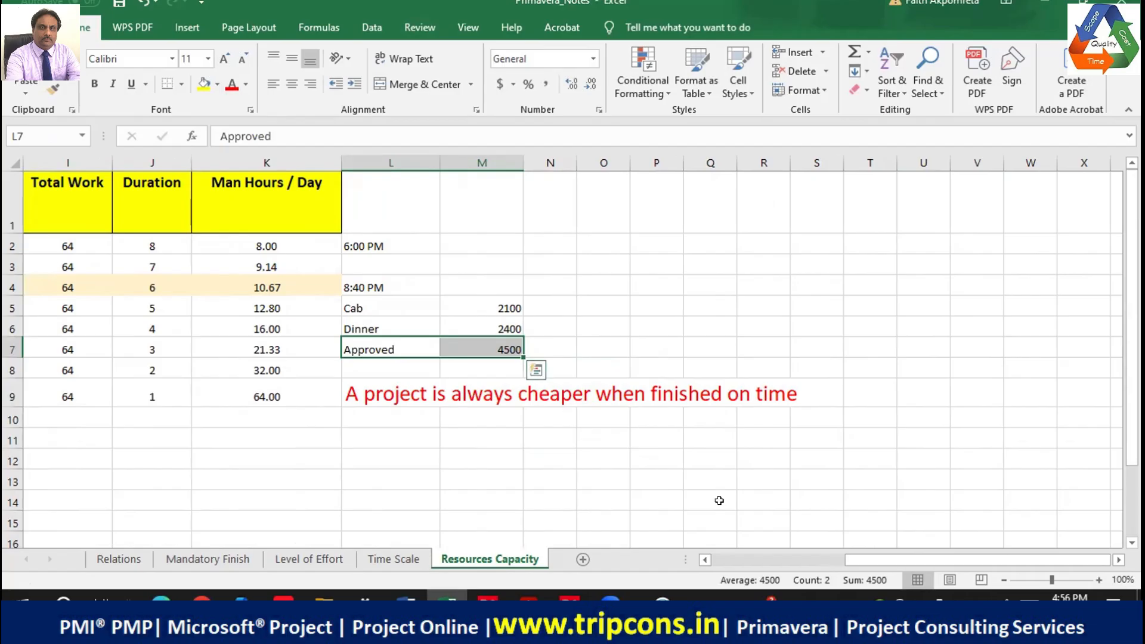
Step: Switch to the Software Development 2026 project in Primavera P6 Professional and maximize its window
{"action": "left_click", "coordinate": [570, 604]}
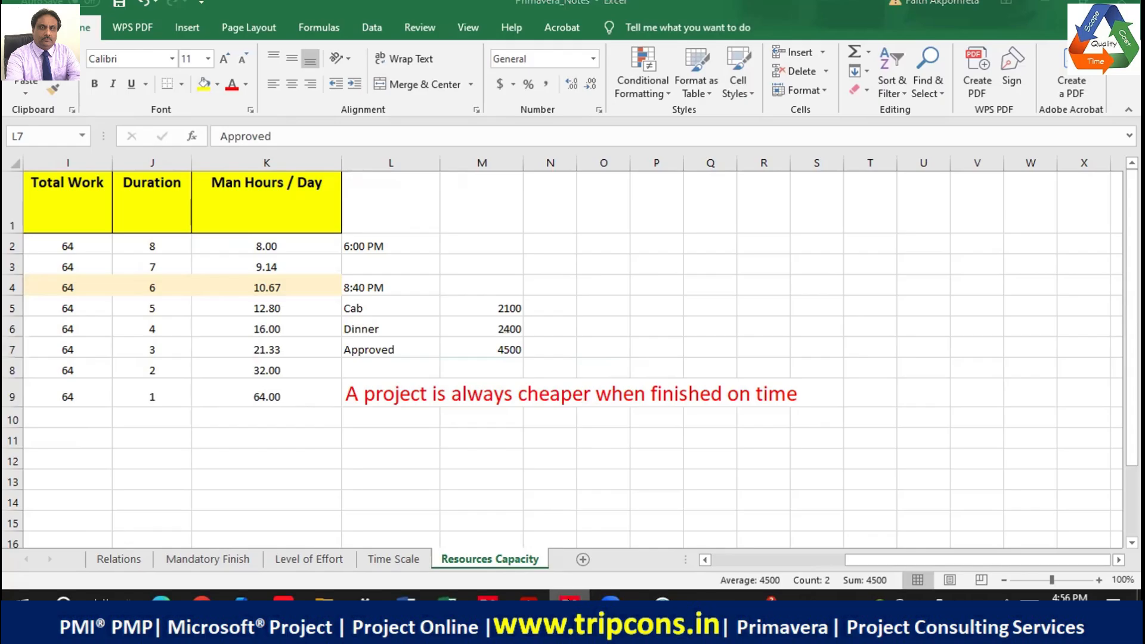
{"action": "left_click", "coordinate": [1035, 3]}
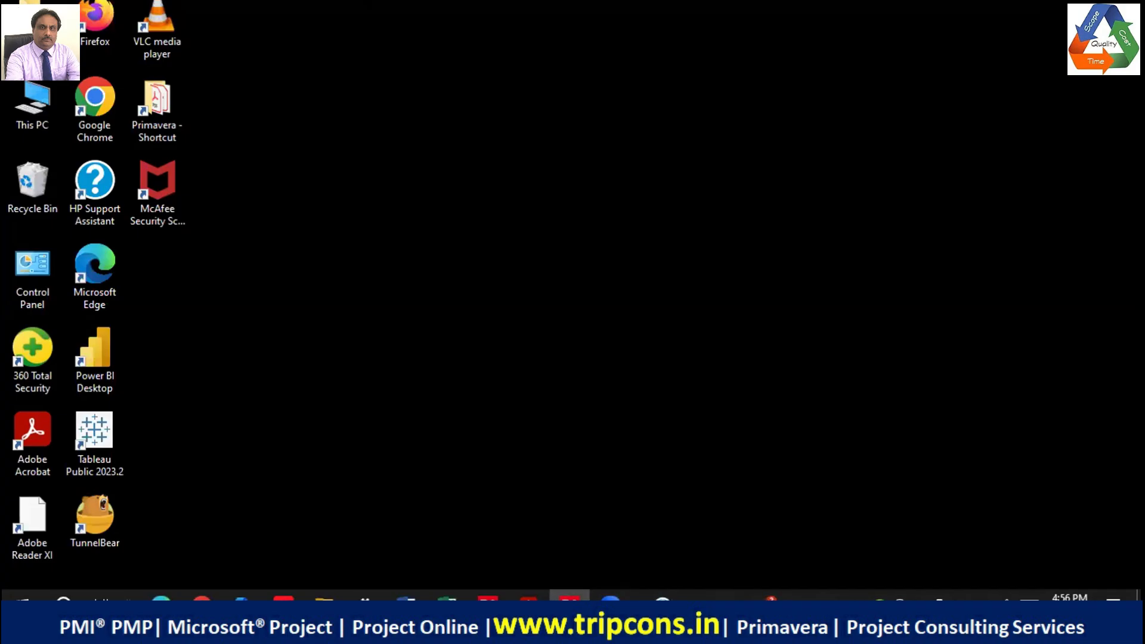
{"action": "left_click", "coordinate": [570, 598]}
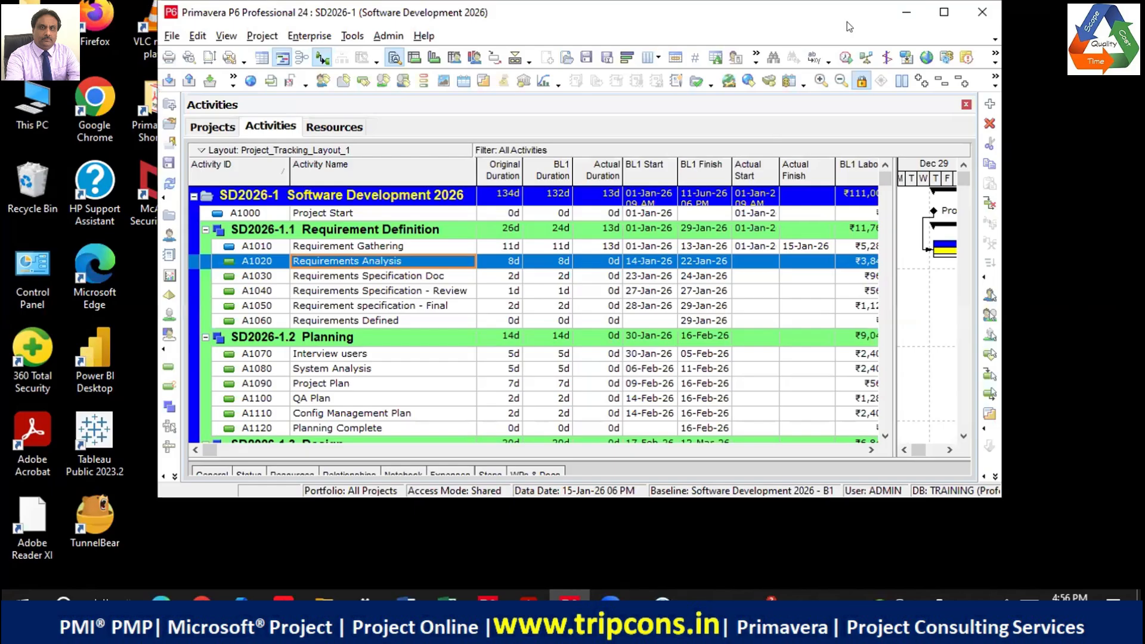
{"action": "left_click", "coordinate": [944, 12]}
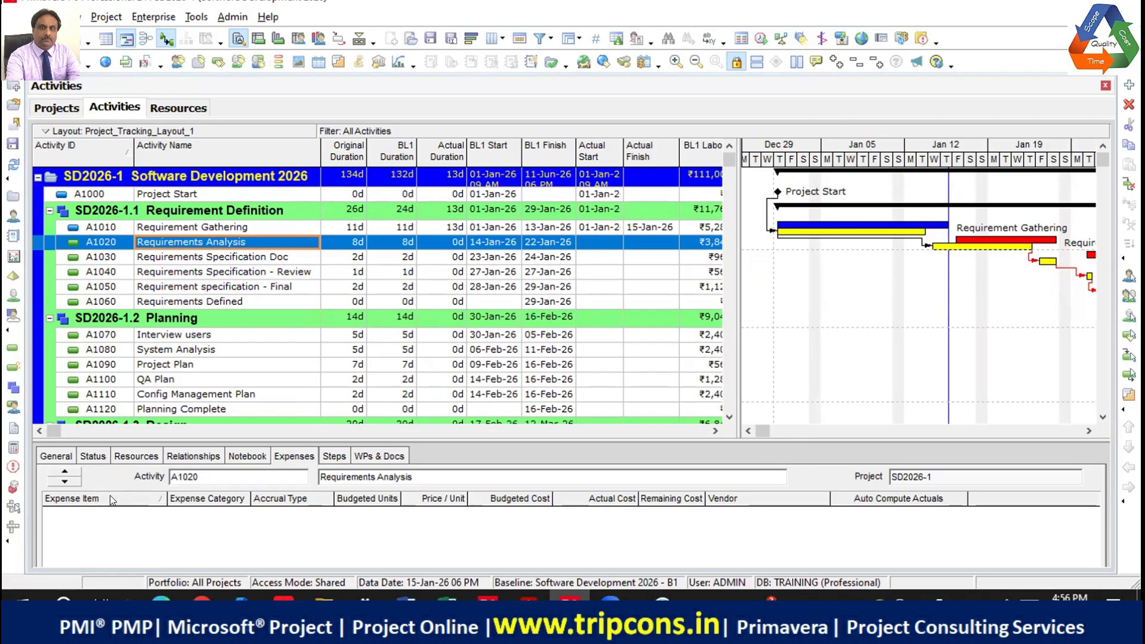
Step: Mark activity A1020 Requirements Analysis as started and finished, with its finish date set to 22-Jan-26 06 PM
{"action": "left_click", "coordinate": [102, 458]}
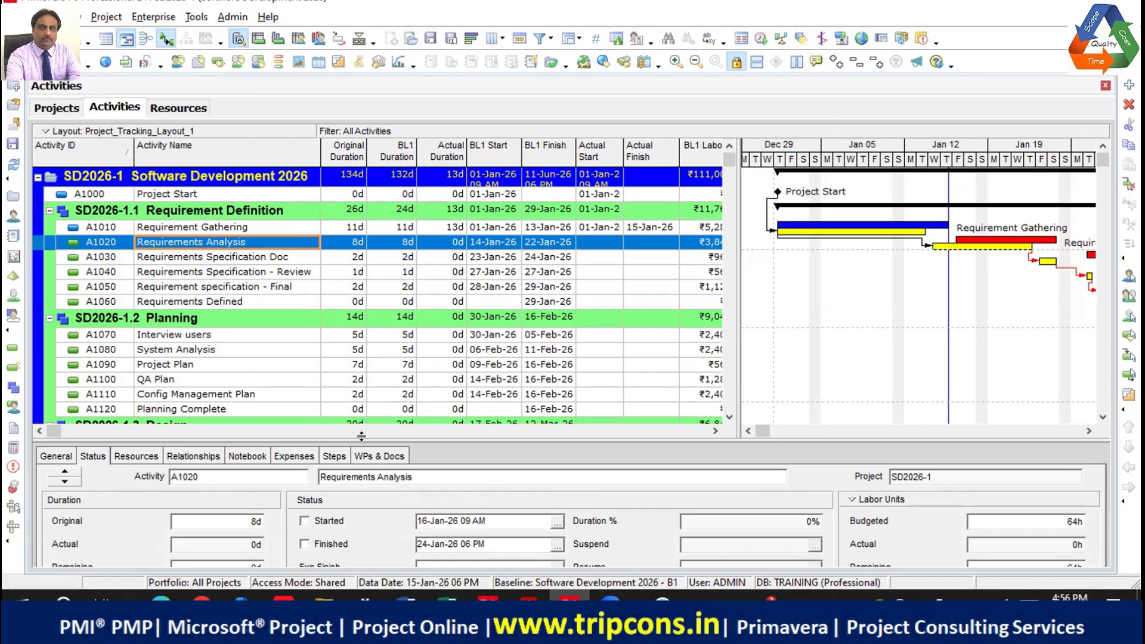
{"action": "left_click_drag", "start_coordinate": [361, 436], "coordinate": [363, 366]}
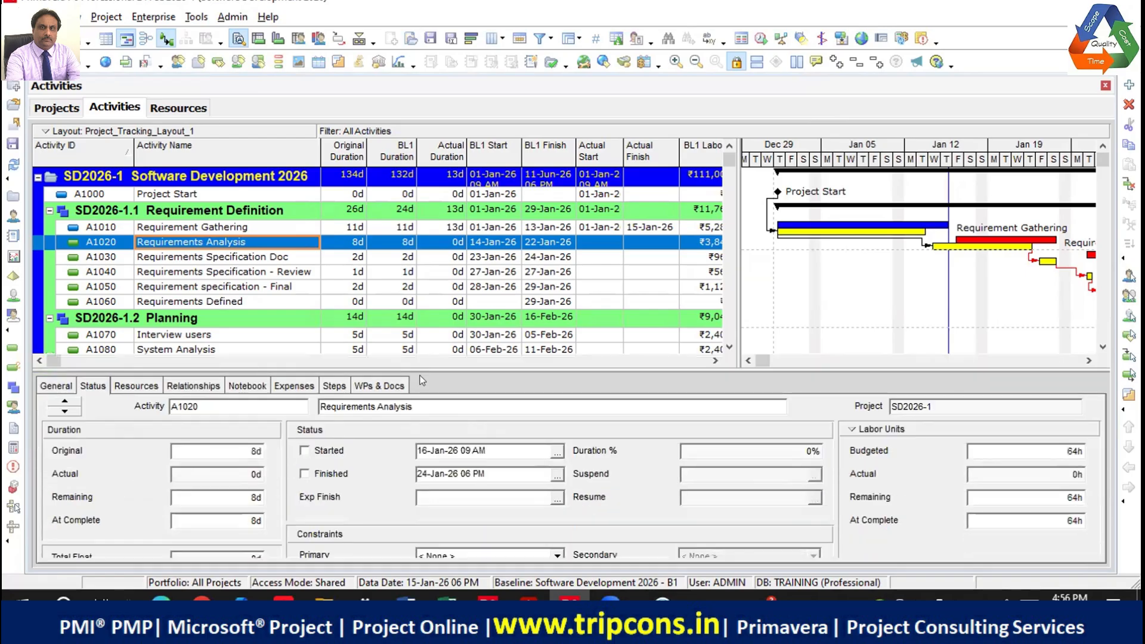
{"action": "left_click", "coordinate": [330, 454]}
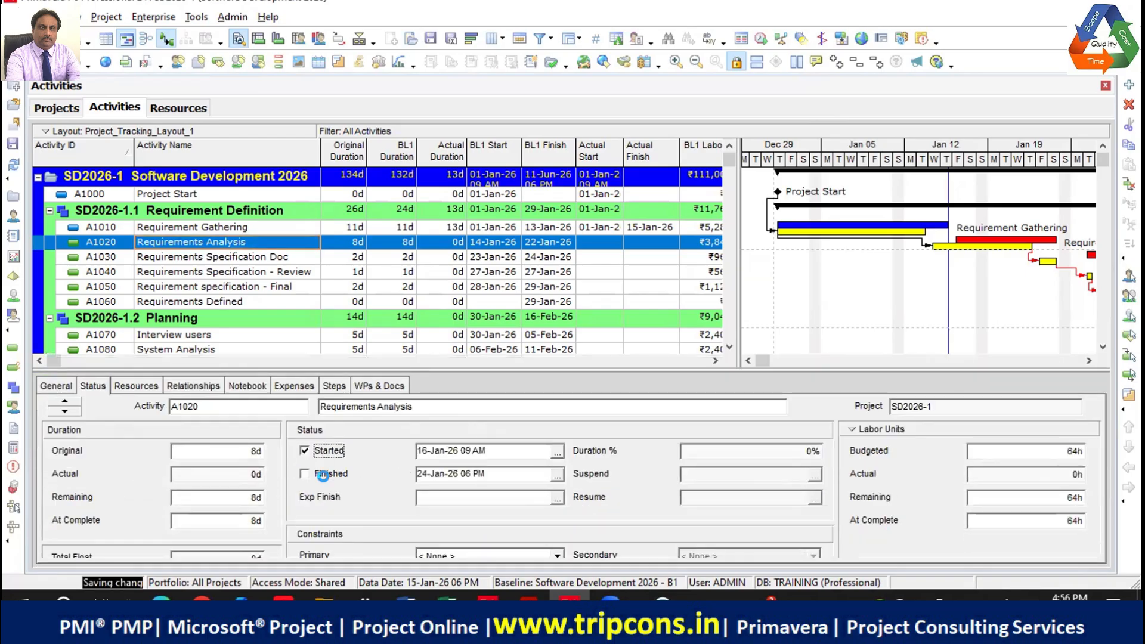
{"action": "left_click", "coordinate": [323, 475]}
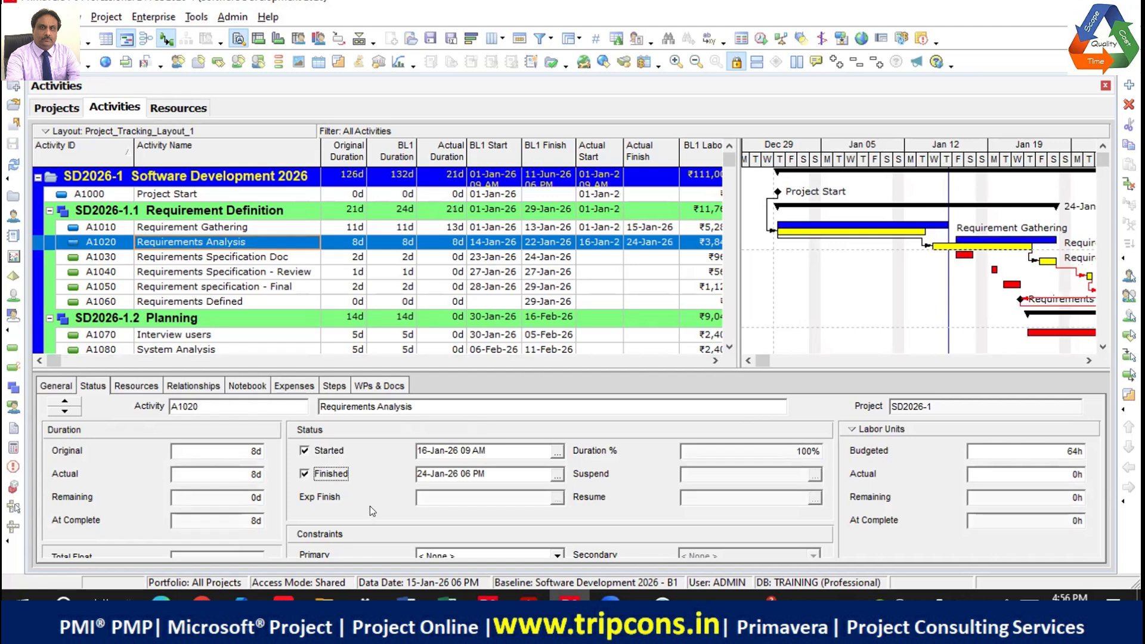
{"action": "left_click", "coordinate": [558, 475]}
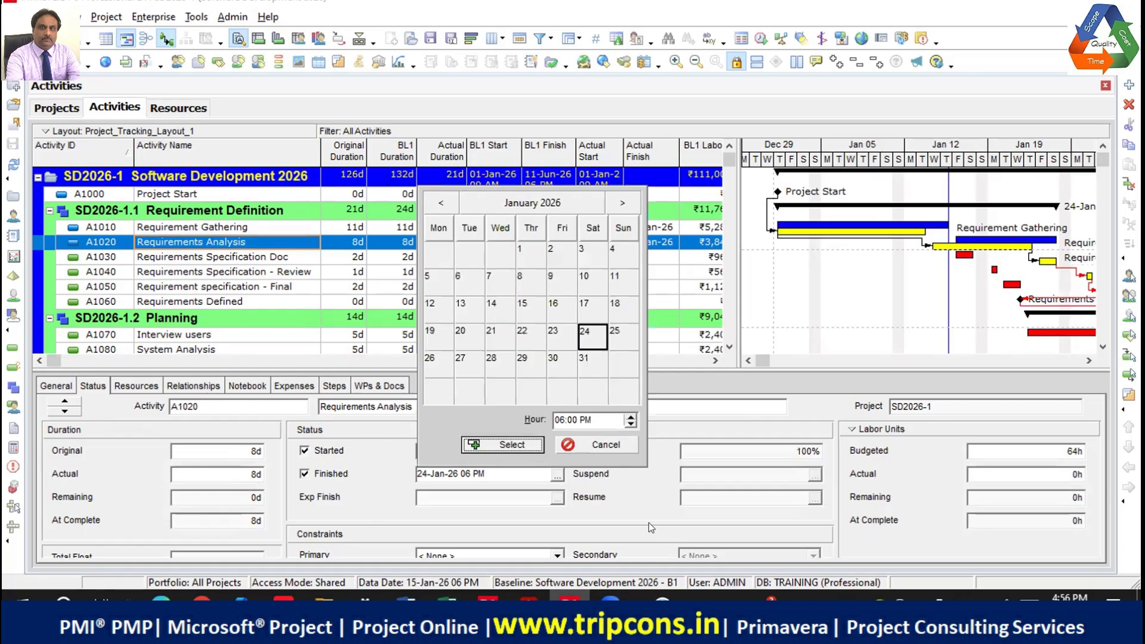
{"action": "left_click", "coordinate": [529, 339]}
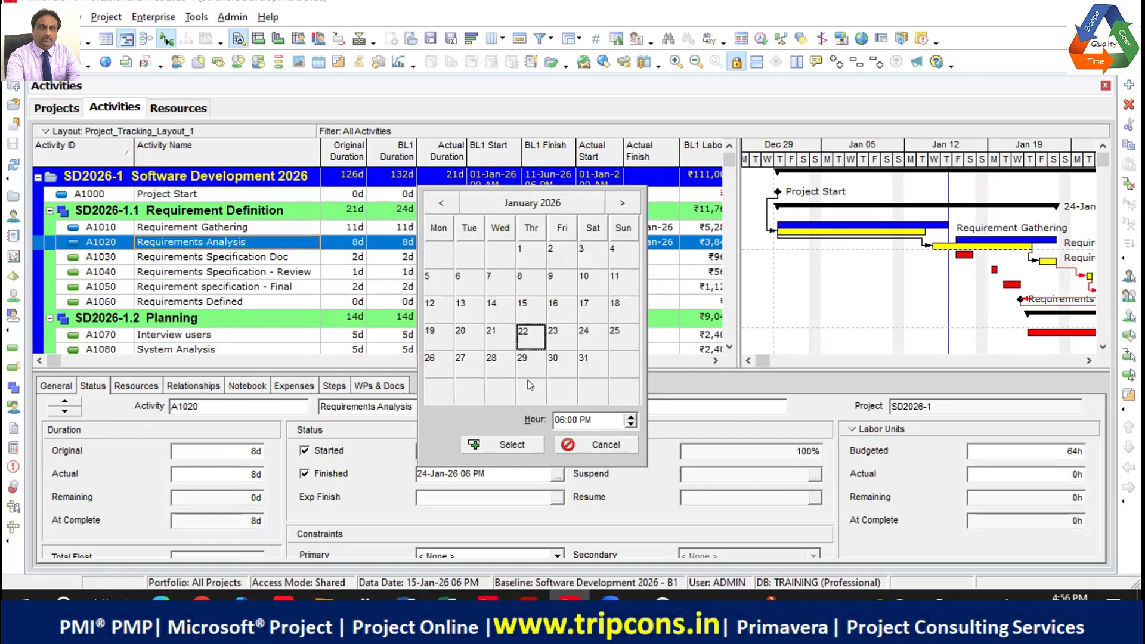
{"action": "left_click", "coordinate": [511, 445]}
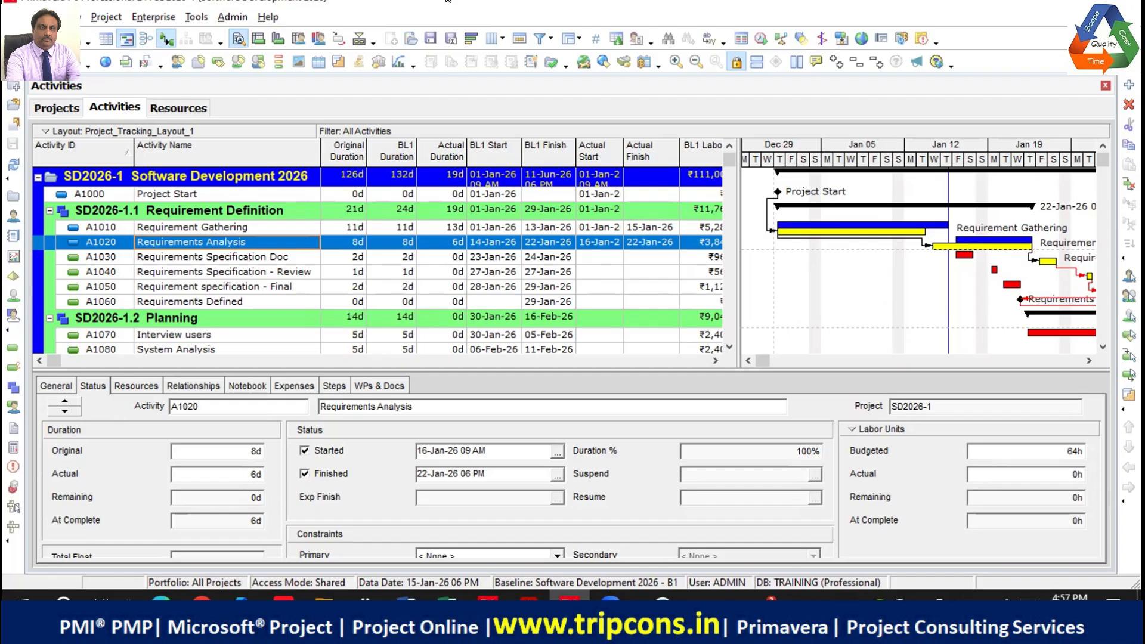
Step: Update progress for the selected activity only, with the new data date set to 22-Jan-26 06 PM
{"action": "left_click", "coordinate": [842, 38]}
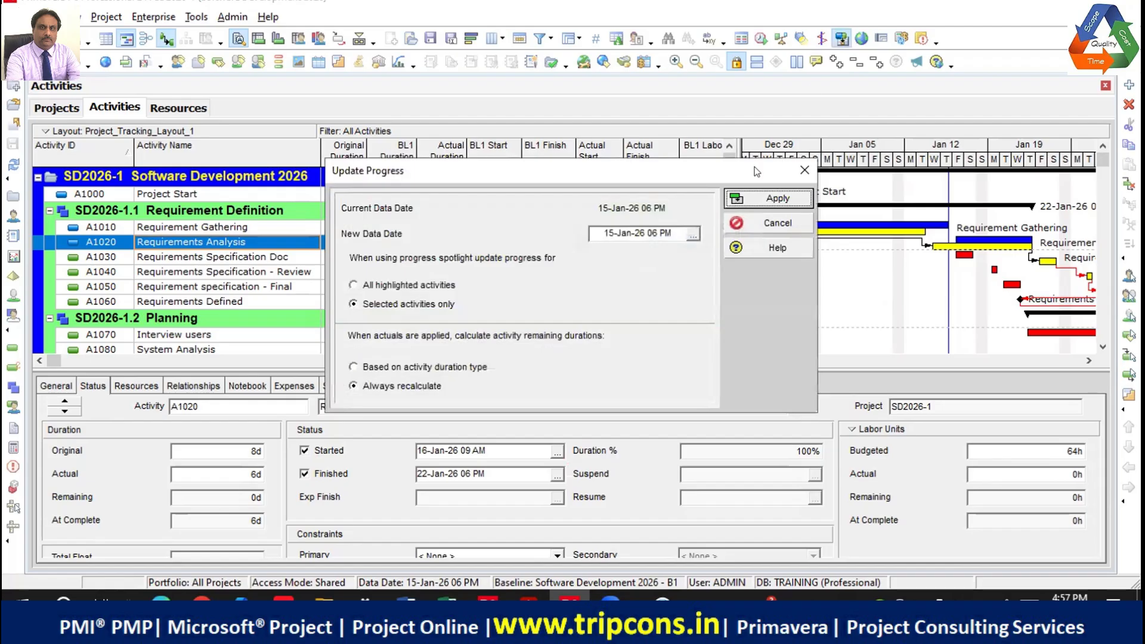
{"action": "left_click", "coordinate": [697, 234]}
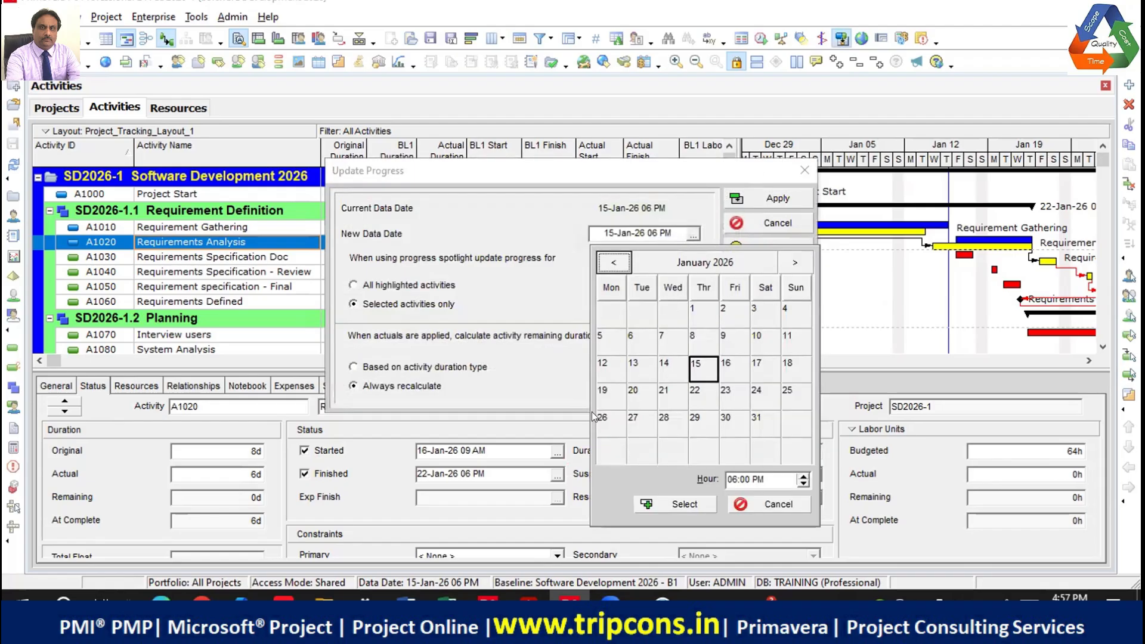
{"action": "left_click", "coordinate": [700, 397]}
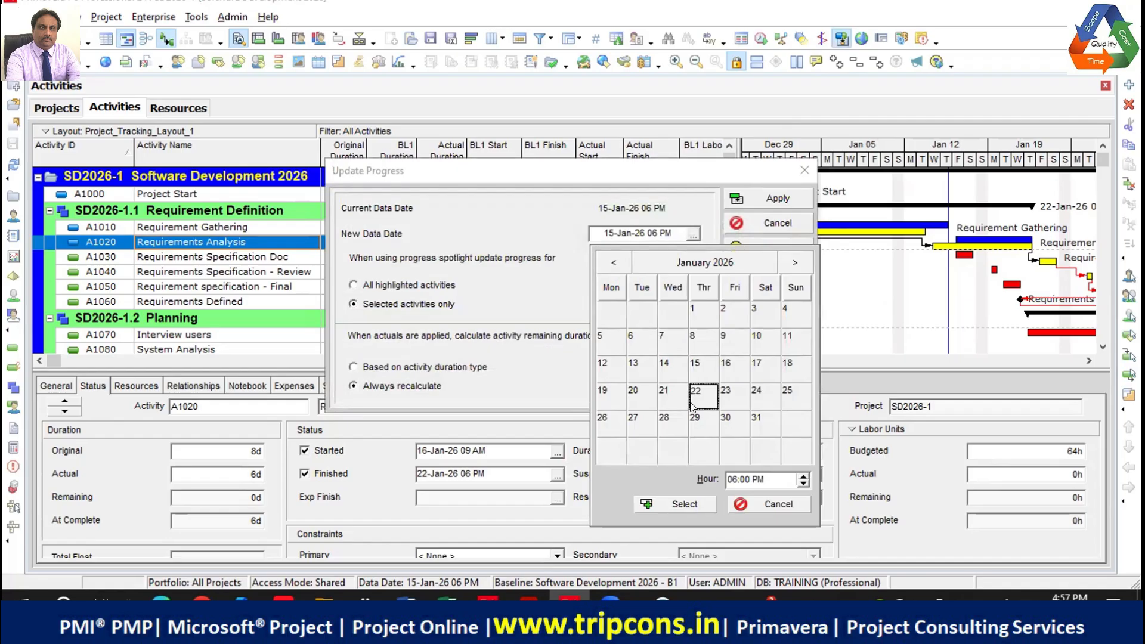
{"action": "left_click", "coordinate": [686, 502]}
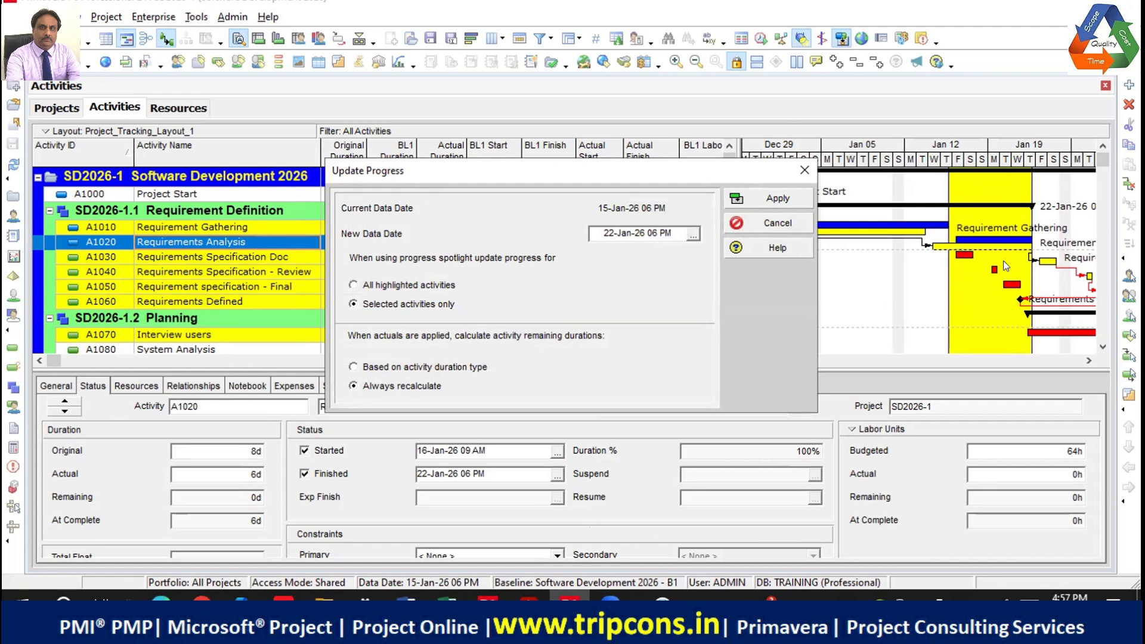
{"action": "left_click", "coordinate": [779, 199]}
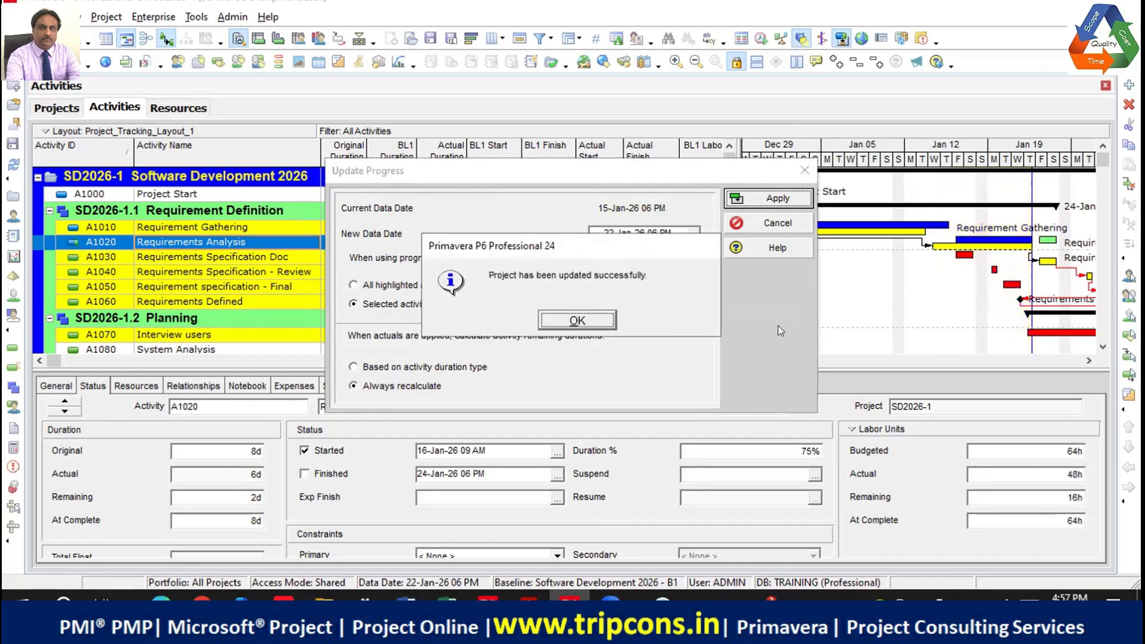
{"action": "left_click", "coordinate": [582, 321]}
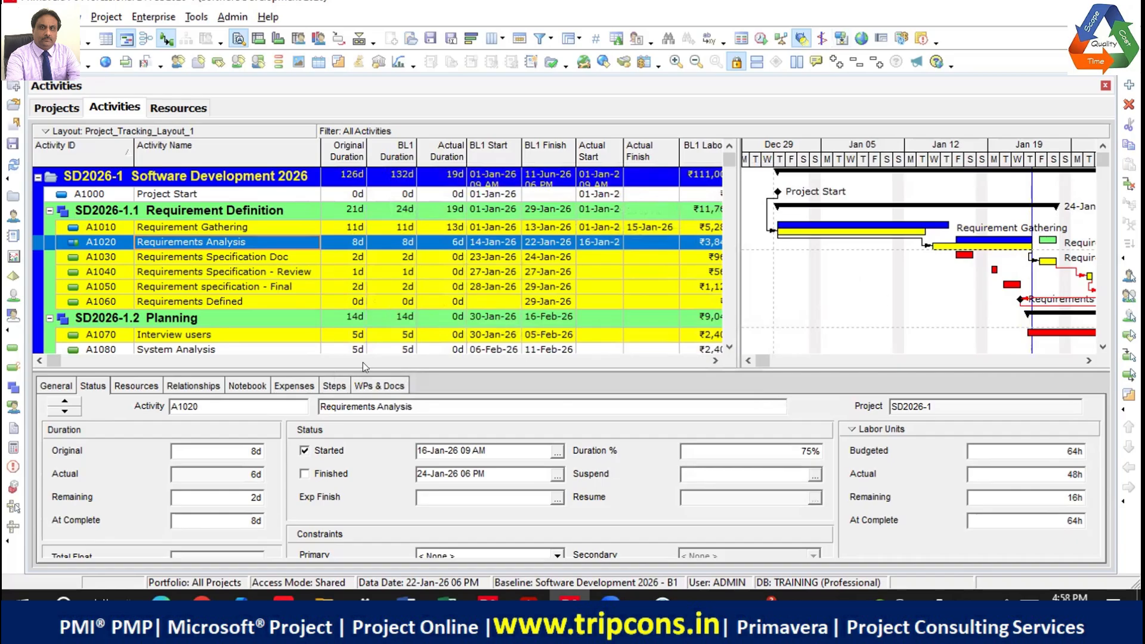
Step: Mark Requirements Analysis as finished again on 22-Jan-26 06 PM, and briefly check the progress spotlight for the following period
{"action": "left_click", "coordinate": [304, 475]}
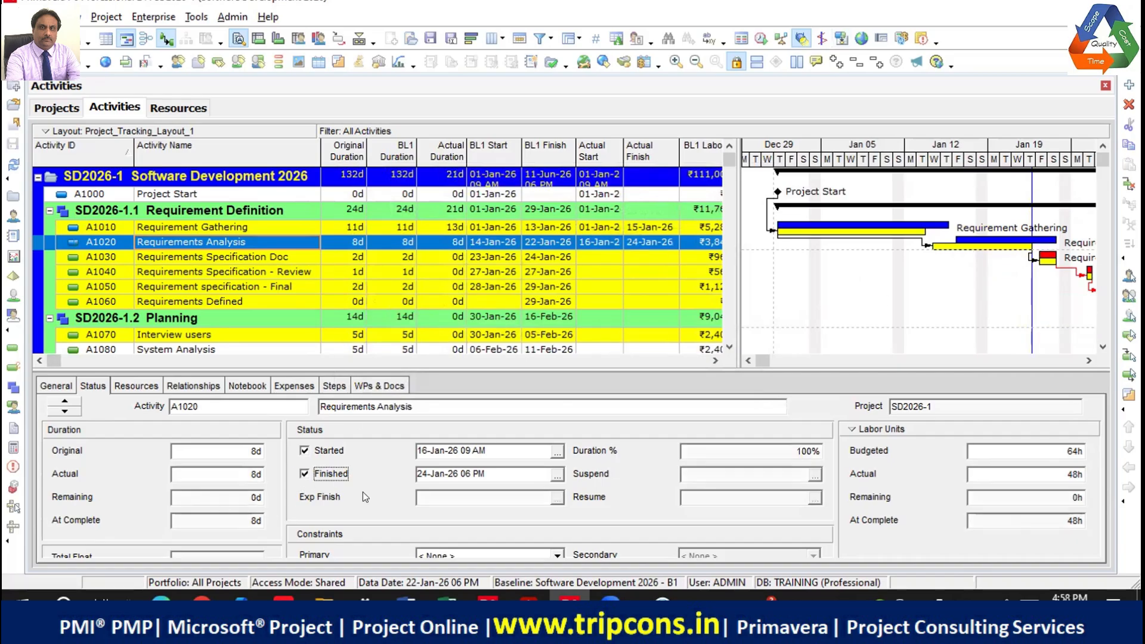
{"action": "left_click", "coordinate": [557, 476]}
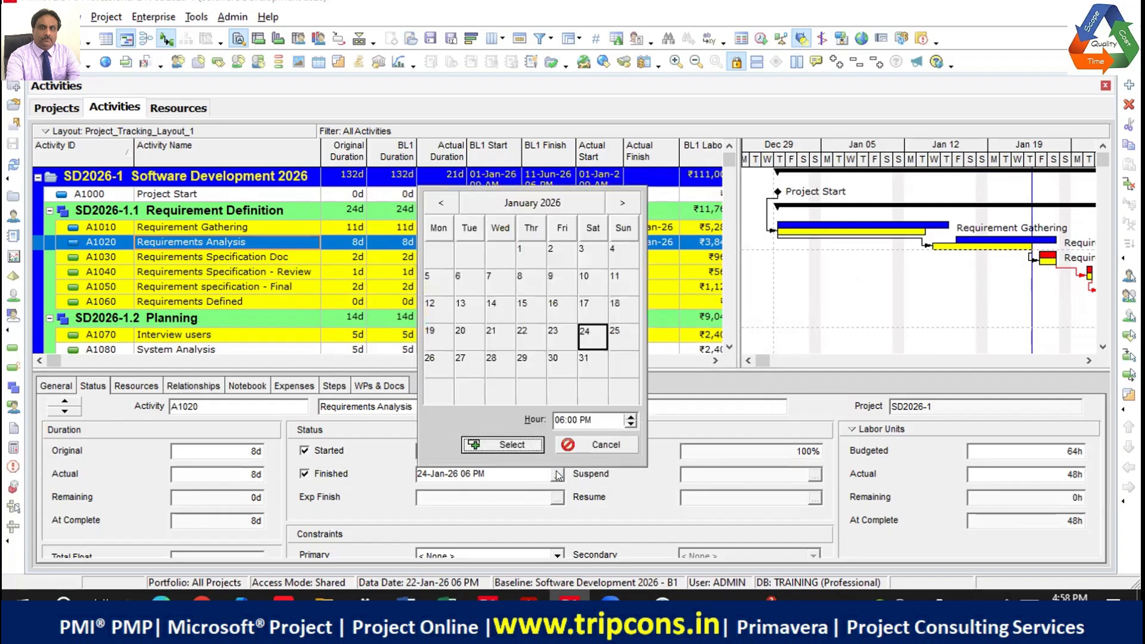
{"action": "left_click", "coordinate": [529, 334]}
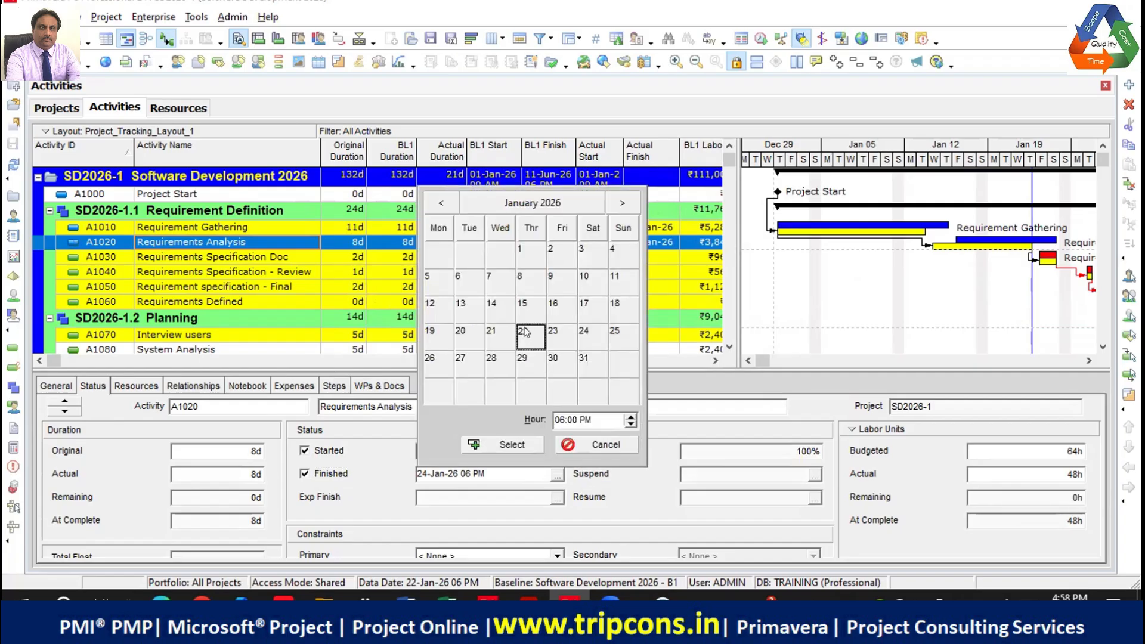
{"action": "left_click", "coordinate": [511, 445]}
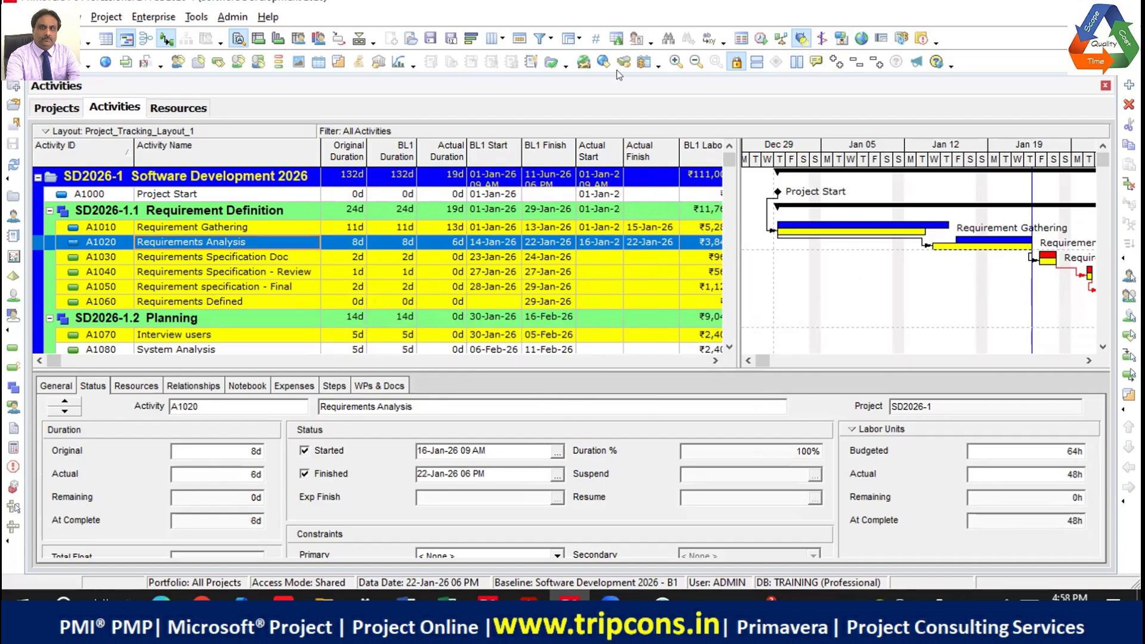
{"action": "left_click", "coordinate": [797, 38]}
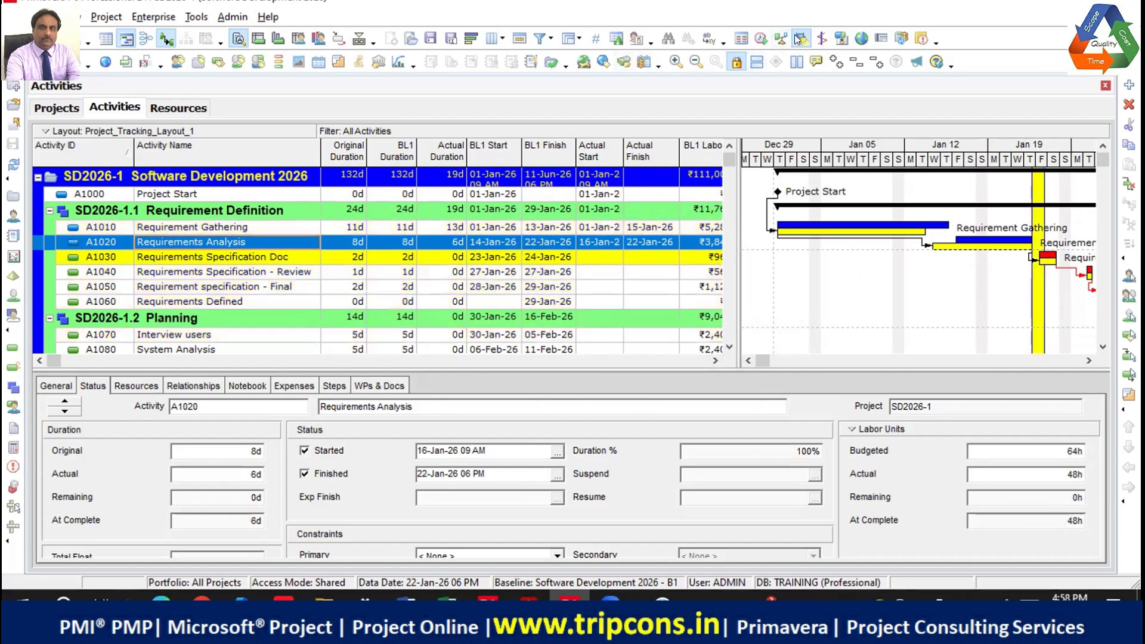
{"action": "left_click", "coordinate": [798, 38]}
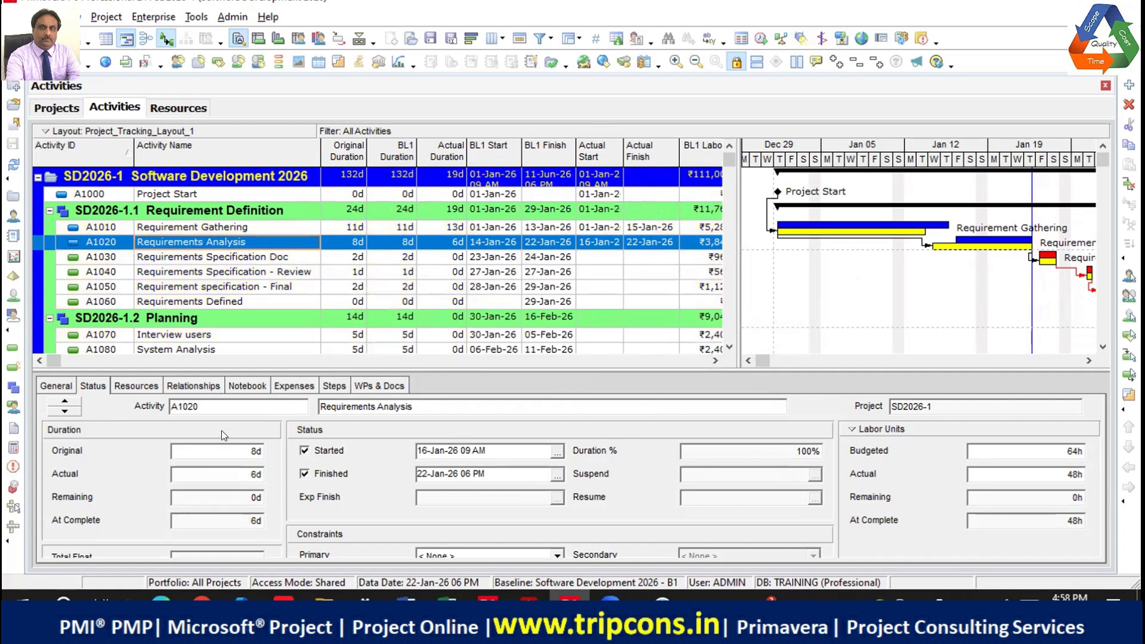
Step: Add an expense item named Dinner to activity A1020 and assign it the Staff Welfare category
{"action": "left_click", "coordinate": [301, 388]}
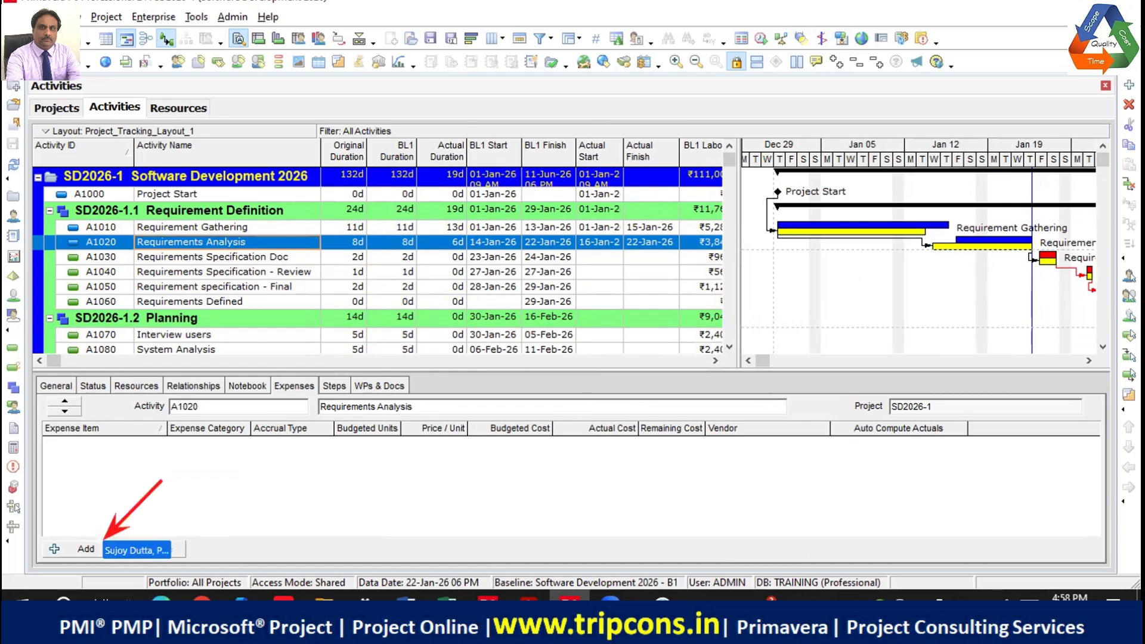
{"action": "left_click", "coordinate": [85, 548]}
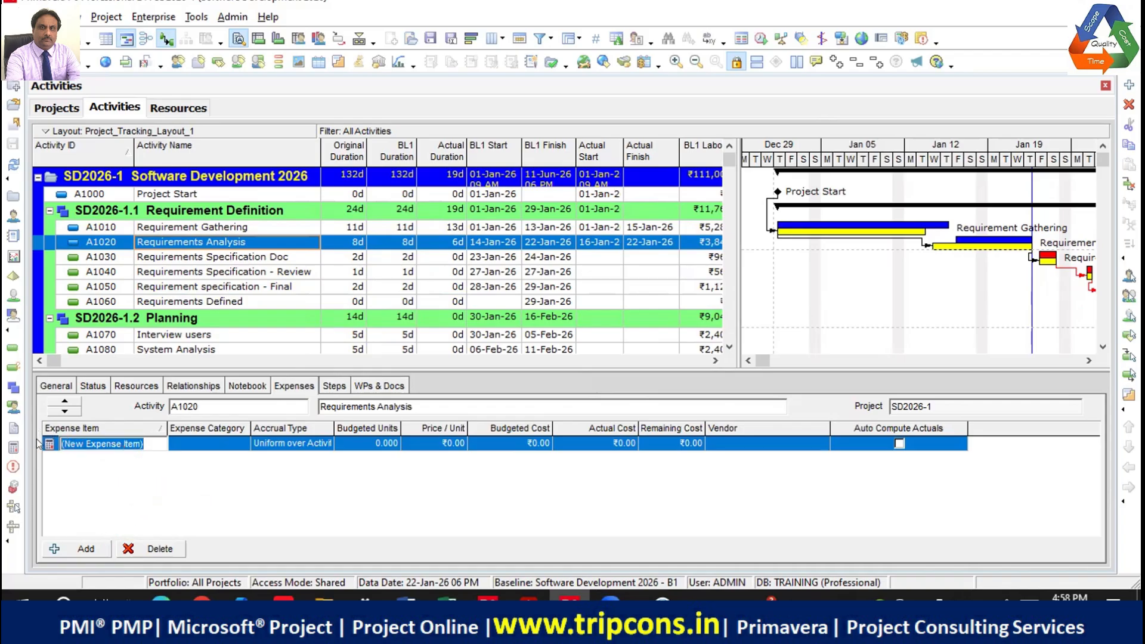
{"action": "type", "text": "Dinner"}
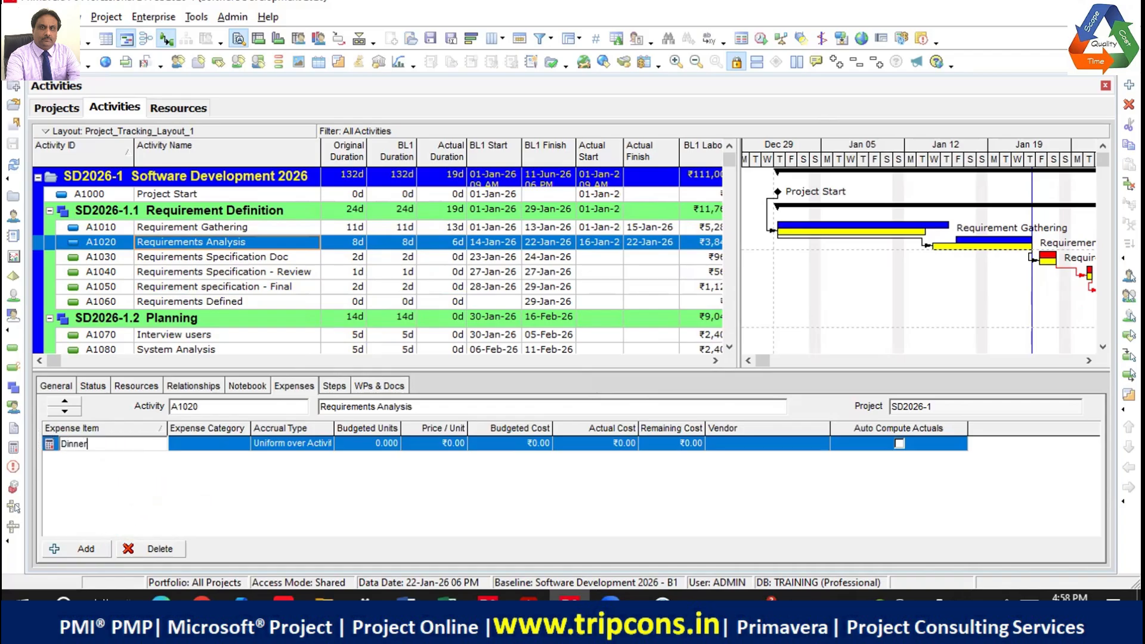
{"action": "left_click", "coordinate": [197, 445]}
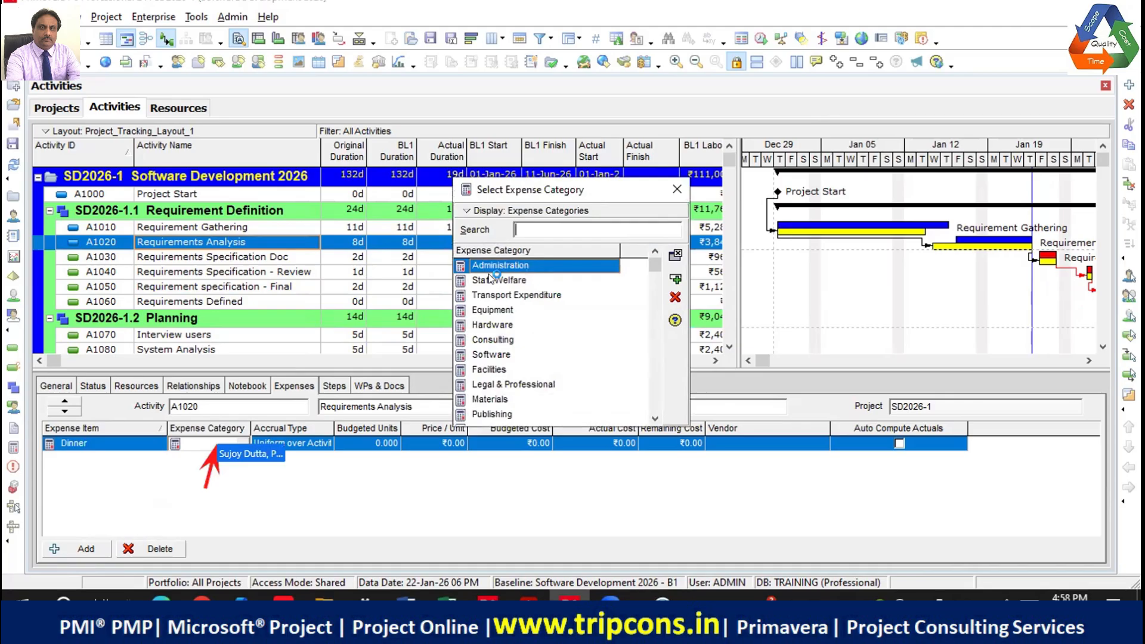
{"action": "left_click", "coordinate": [491, 280]}
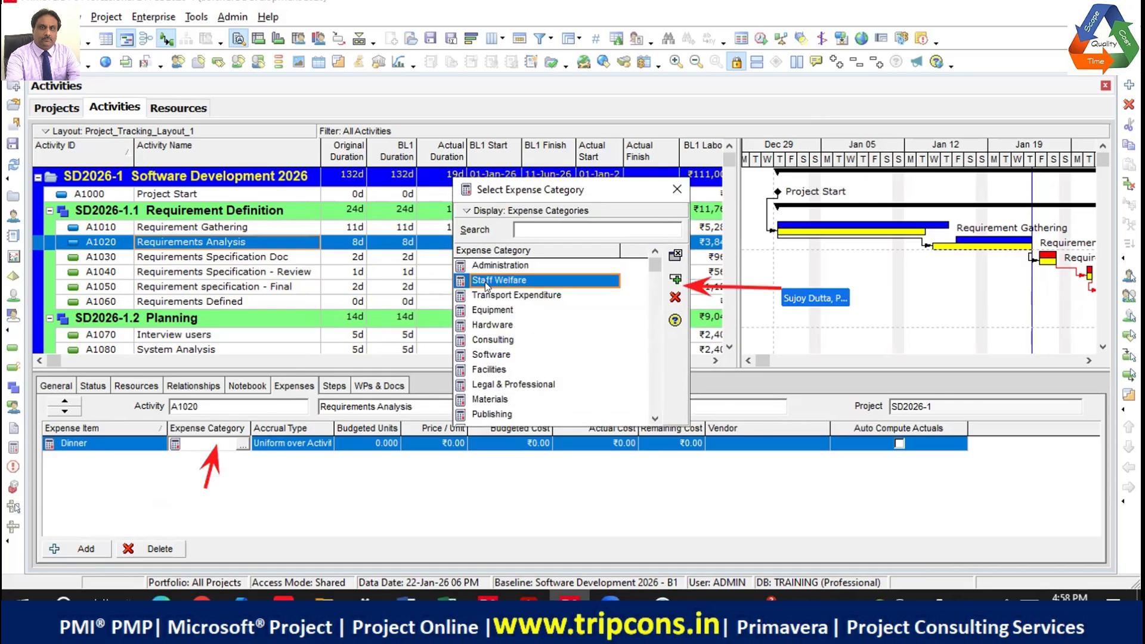
{"action": "left_click", "coordinate": [675, 279]}
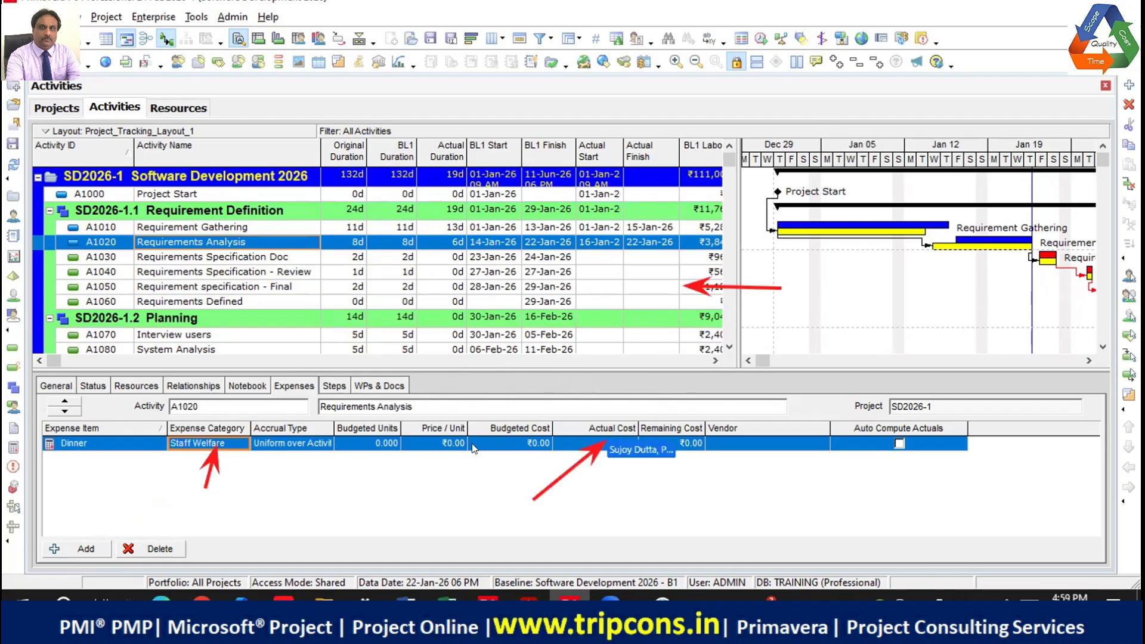
Step: Set the actual cost of the Dinner expense to 2400
{"action": "left_click", "coordinate": [618, 445]}
{"action": "left_click", "coordinate": [614, 439]}
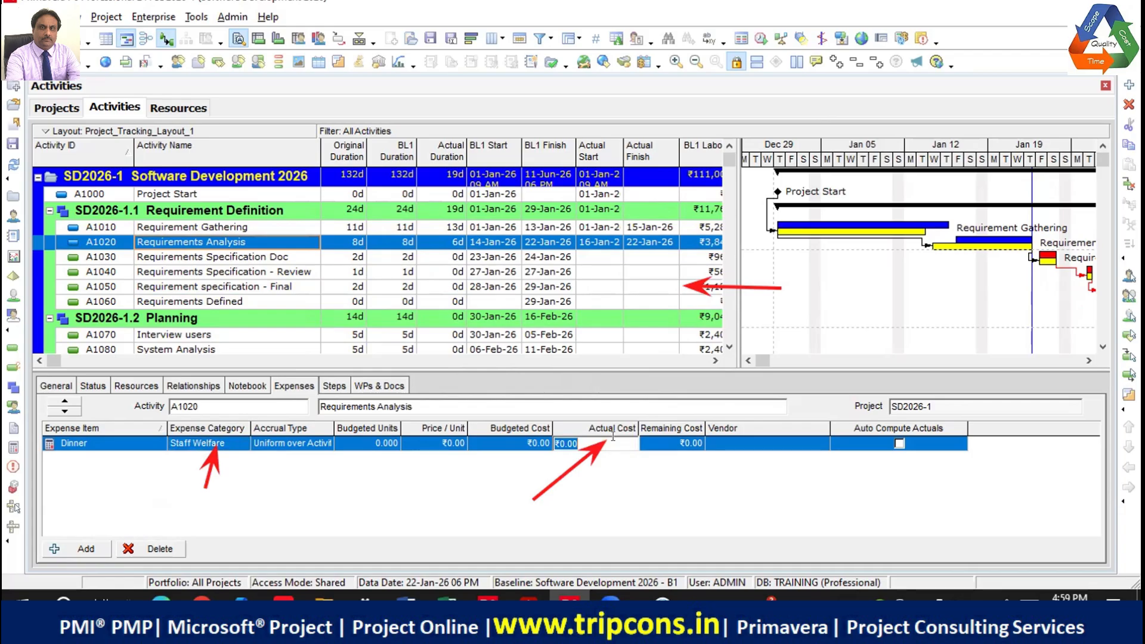
{"action": "type", "text": "2400"}
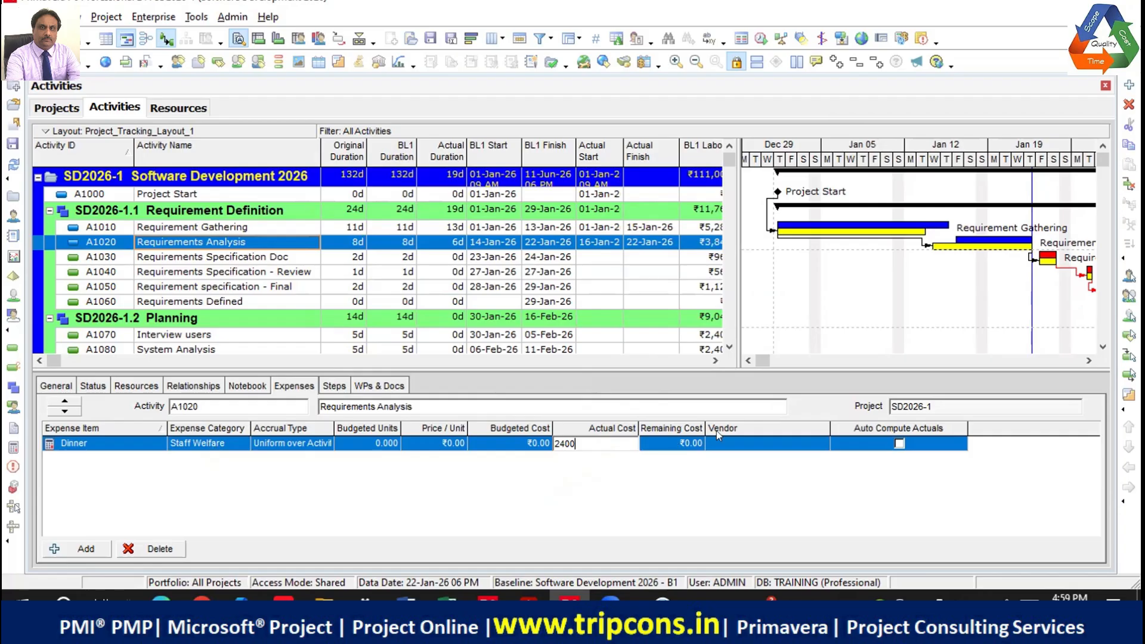
{"action": "key", "text": "Return"}
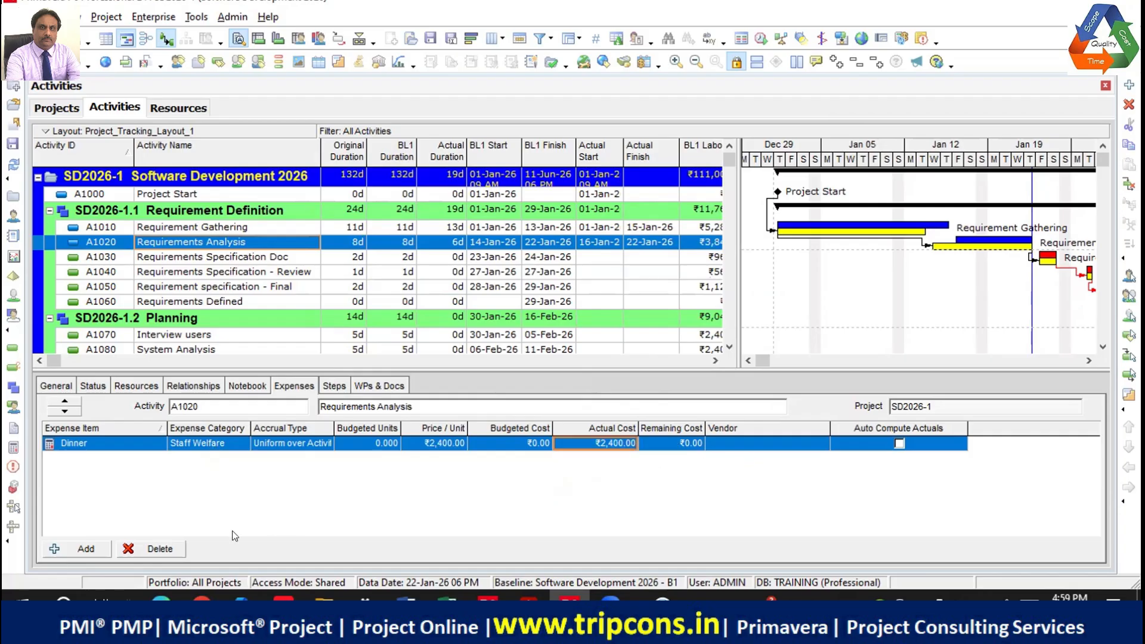
Step: Add a second expense item named Cab to activity A1020 and assign it the Travel category
{"action": "left_click", "coordinate": [87, 549]}
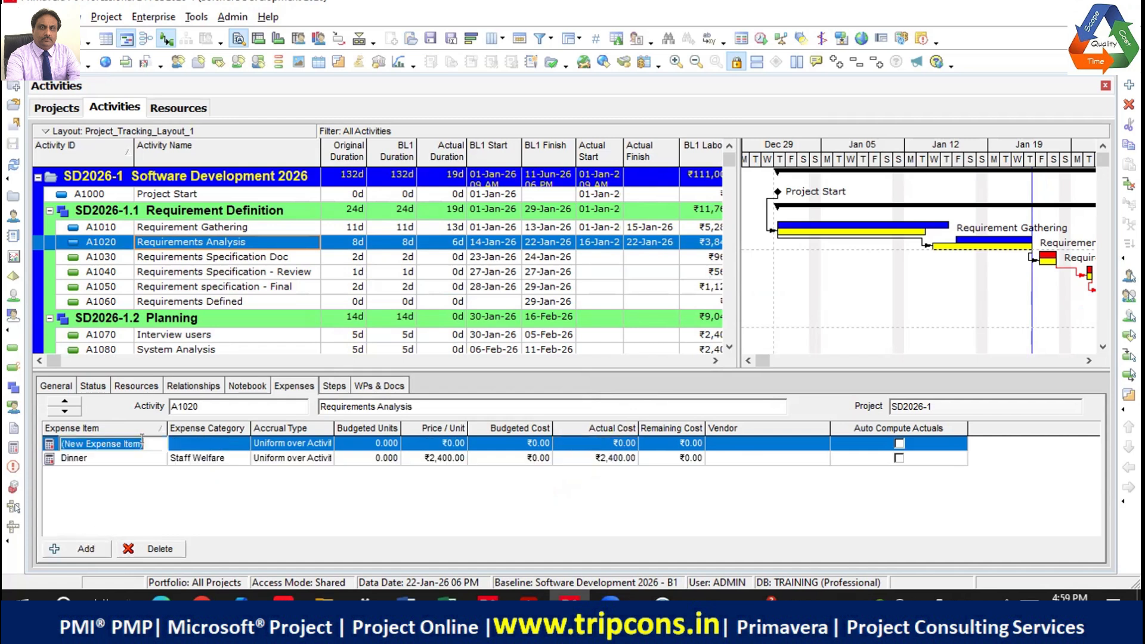
{"action": "type", "text": "Car"}
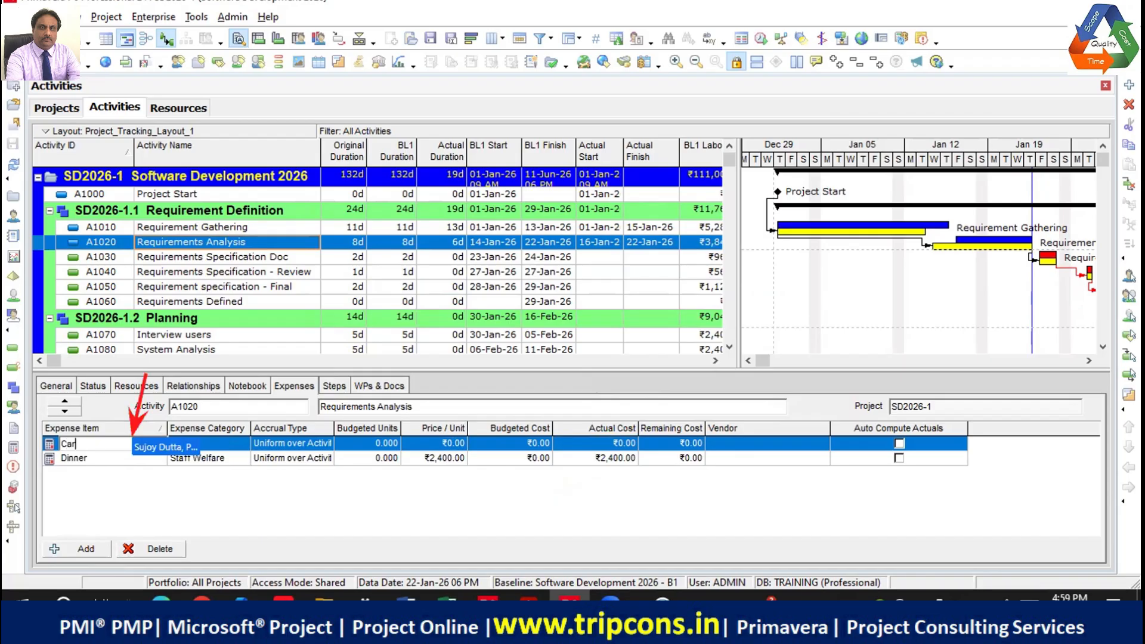
{"action": "key", "text": "BackSpace"}
{"action": "type", "text": "b"}
{"action": "double_click", "coordinate": [221, 443]}
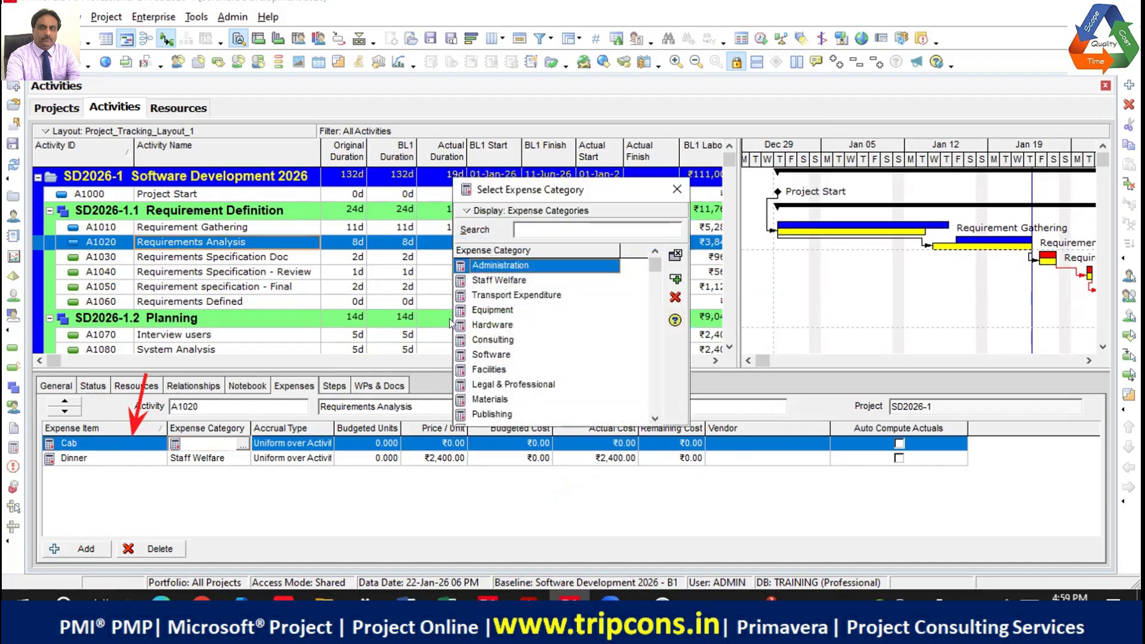
{"action": "left_click", "coordinate": [489, 295]}
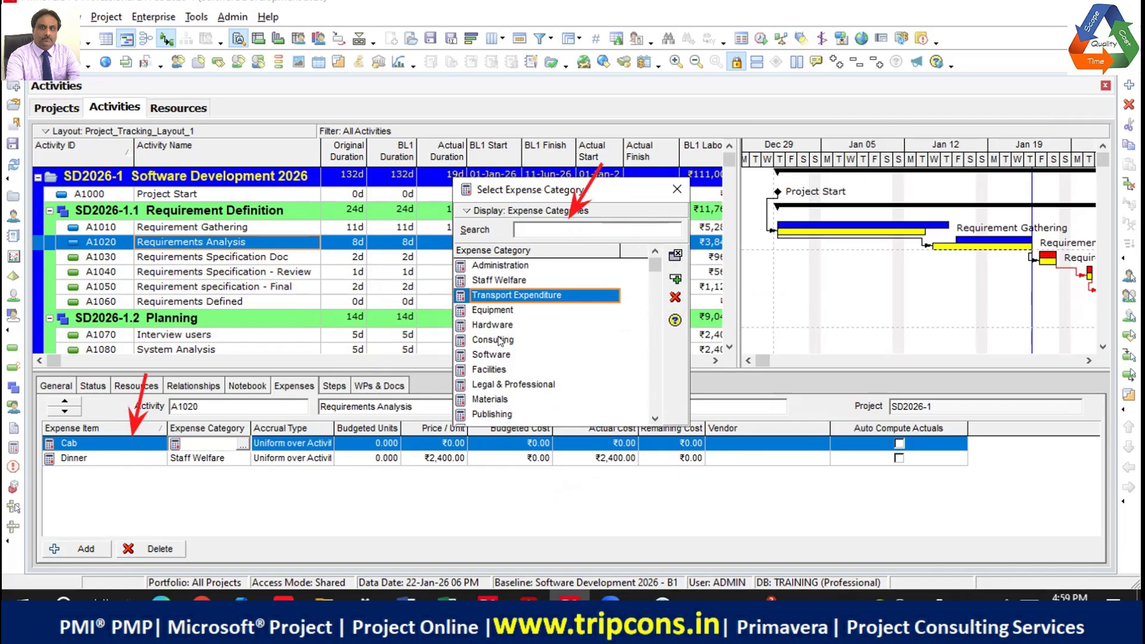
{"action": "scroll", "coordinate": [490, 383], "scroll_direction": "down", "scroll_amount": 1}
{"action": "scroll", "coordinate": [490, 383], "scroll_direction": "down", "scroll_amount": 2}
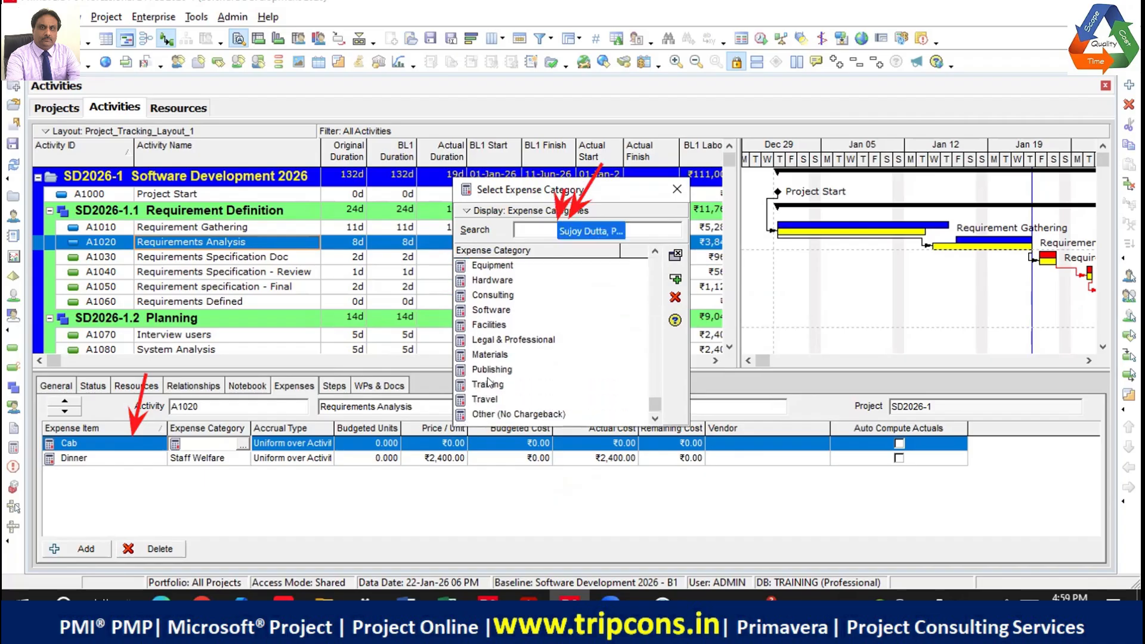
{"action": "left_click", "coordinate": [487, 401]}
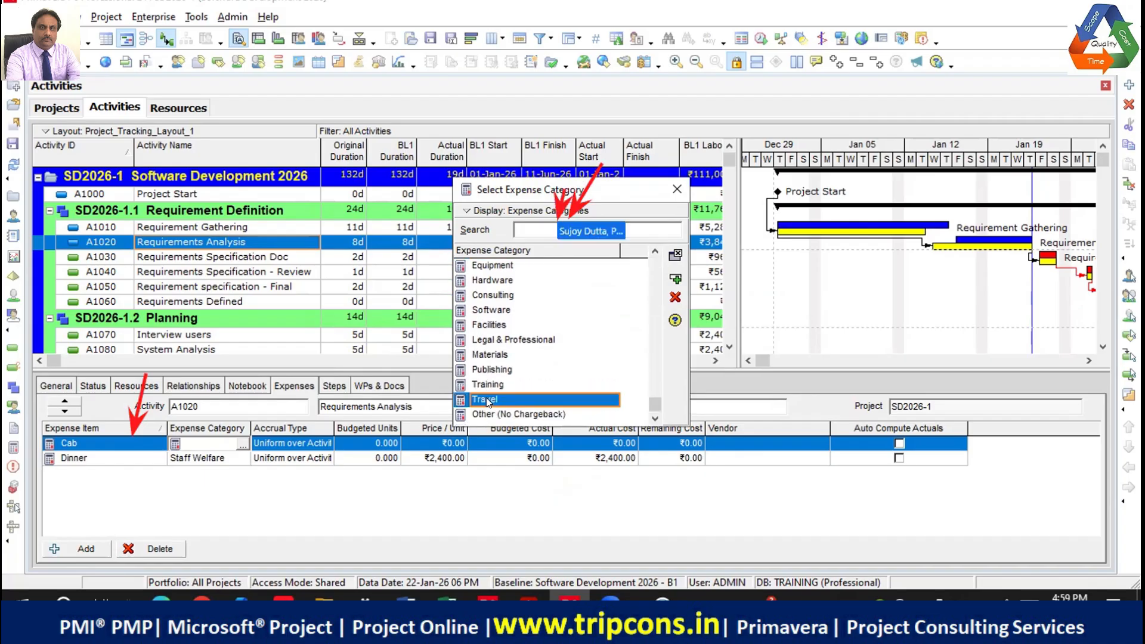
{"action": "left_click", "coordinate": [675, 279]}
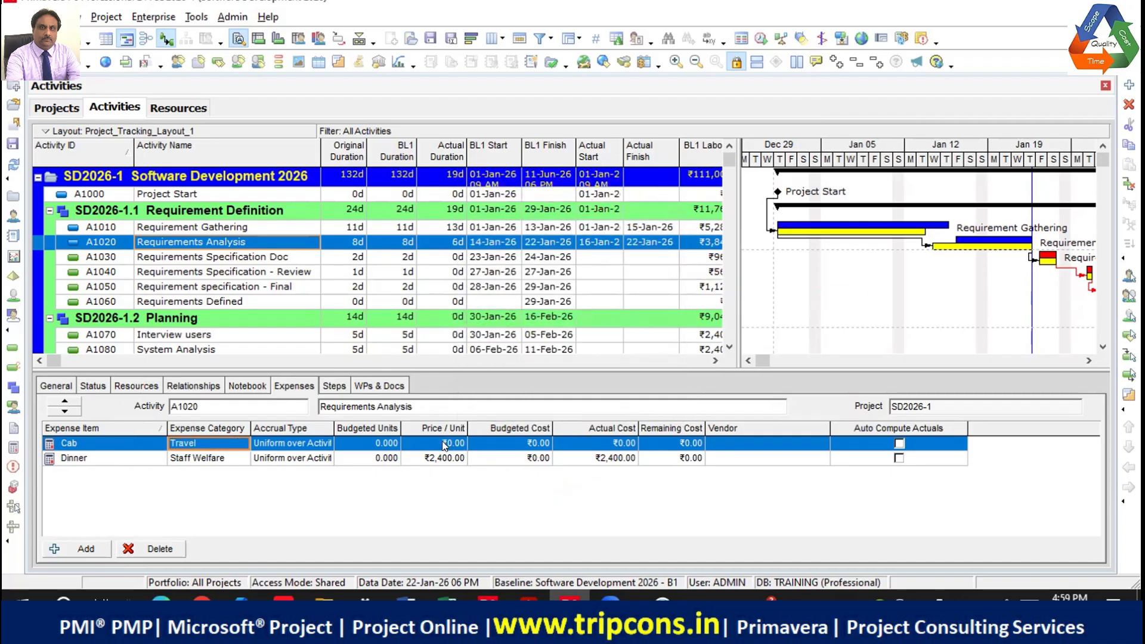
Step: Set the actual cost of the Cab expense to 2100
{"action": "left_click", "coordinate": [616, 442]}
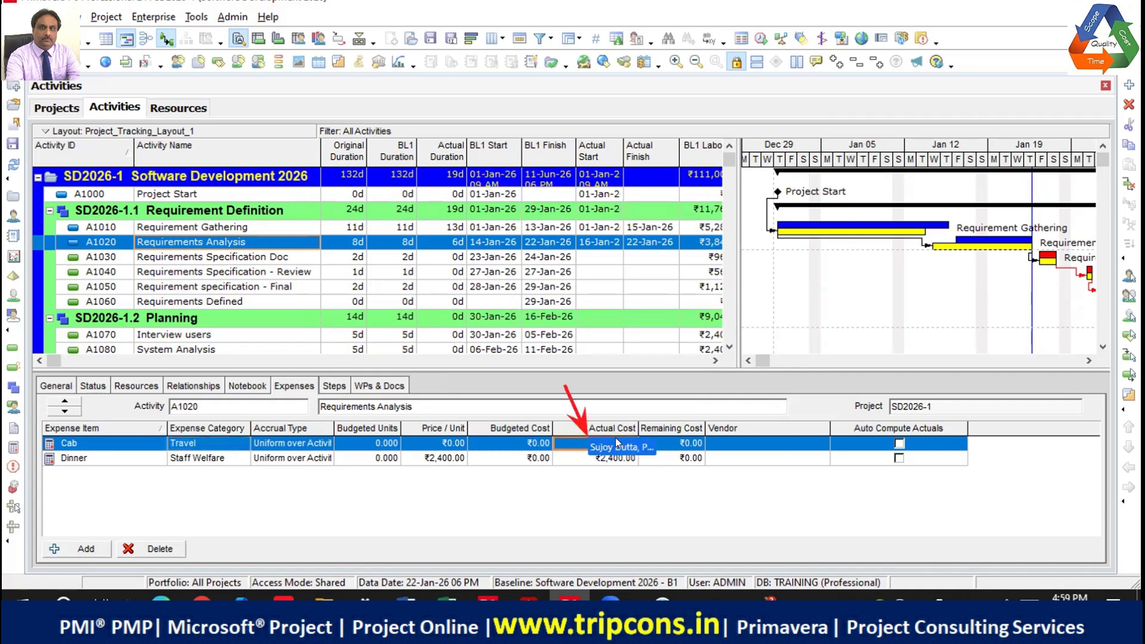
{"action": "left_click", "coordinate": [567, 440]}
{"action": "left_click_drag", "start_coordinate": [578, 440], "coordinate": [515, 438]}
{"action": "type", "text": "2100"}
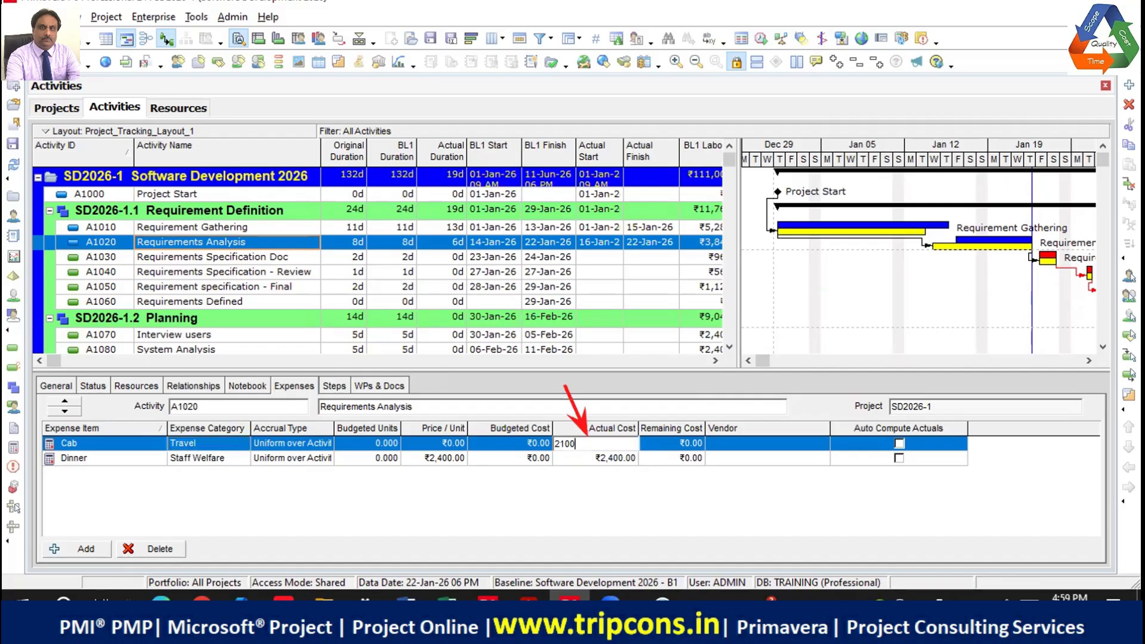
{"action": "key", "text": "Return"}
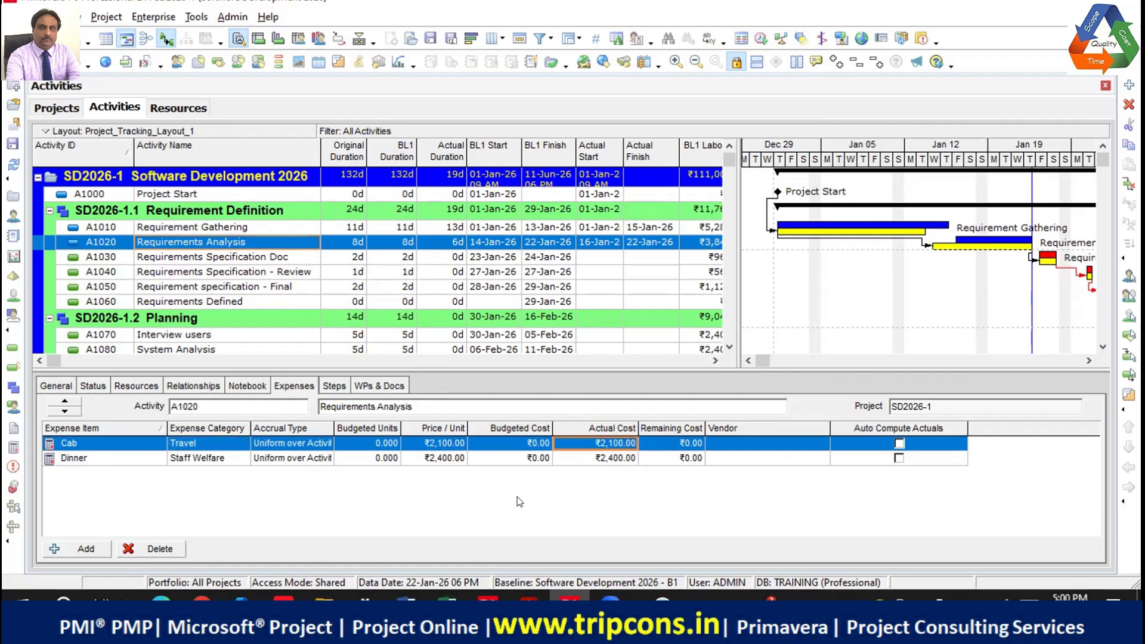
Step: Show only the activity table without the Gantt chart and narrow the Activity Name, BL1 Nonlabor, BL1 Material and BL1 Expense Cost columns
{"action": "left_click", "coordinate": [106, 38]}
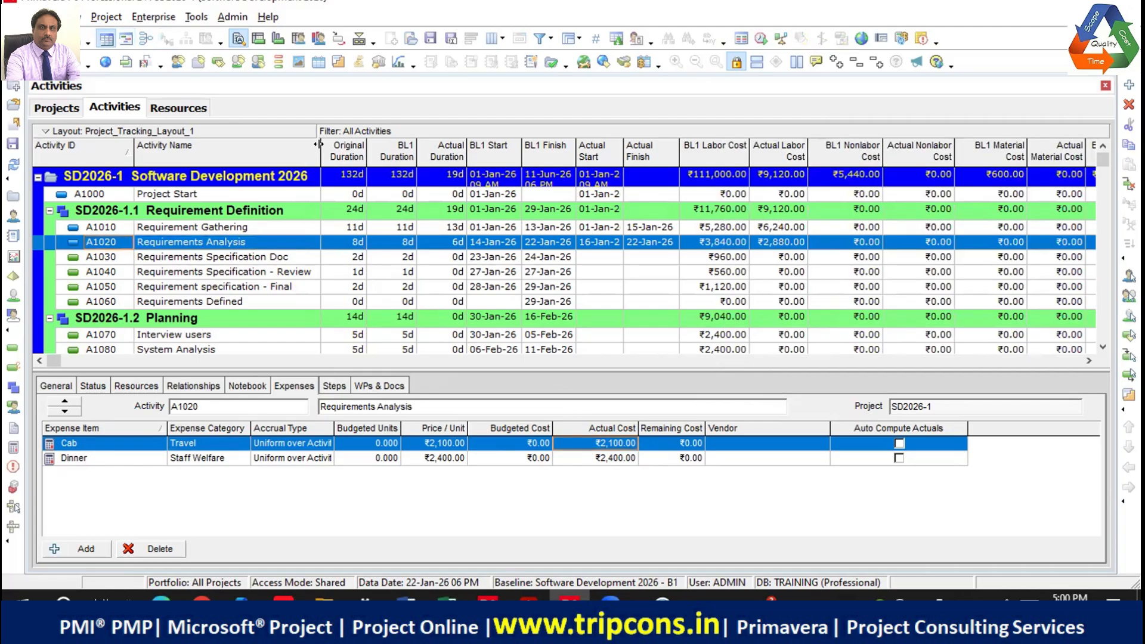
{"action": "left_click_drag", "start_coordinate": [311, 144], "coordinate": [234, 144]}
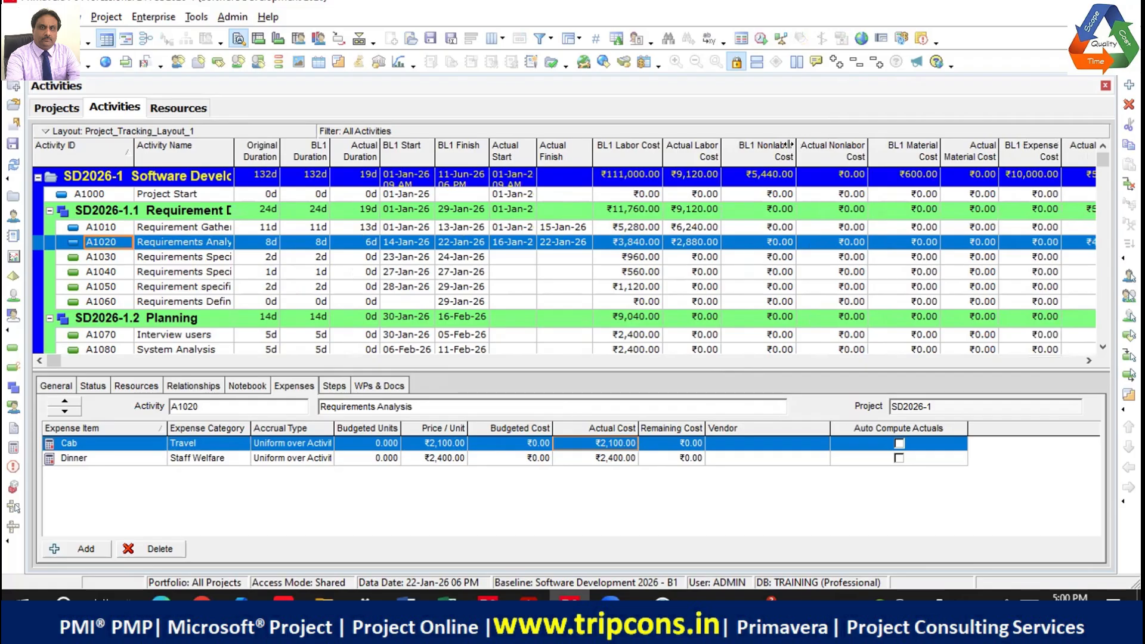
{"action": "left_click_drag", "start_coordinate": [789, 145], "coordinate": [774, 144]}
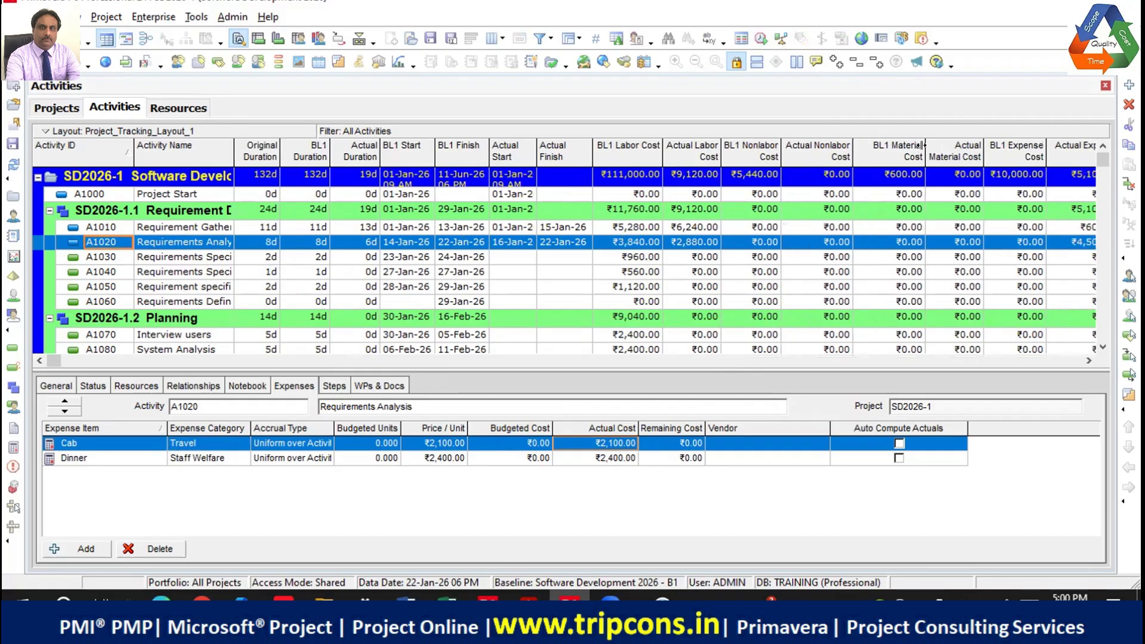
{"action": "left_click_drag", "start_coordinate": [922, 142], "coordinate": [900, 144]}
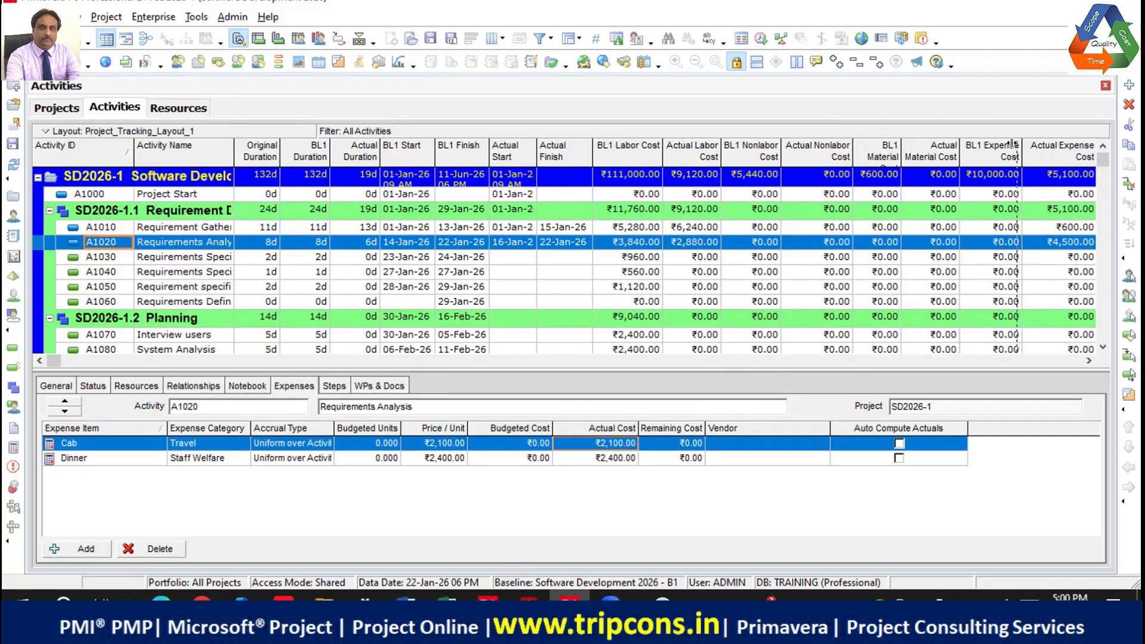
{"action": "left_click_drag", "start_coordinate": [1018, 142], "coordinate": [1010, 144]}
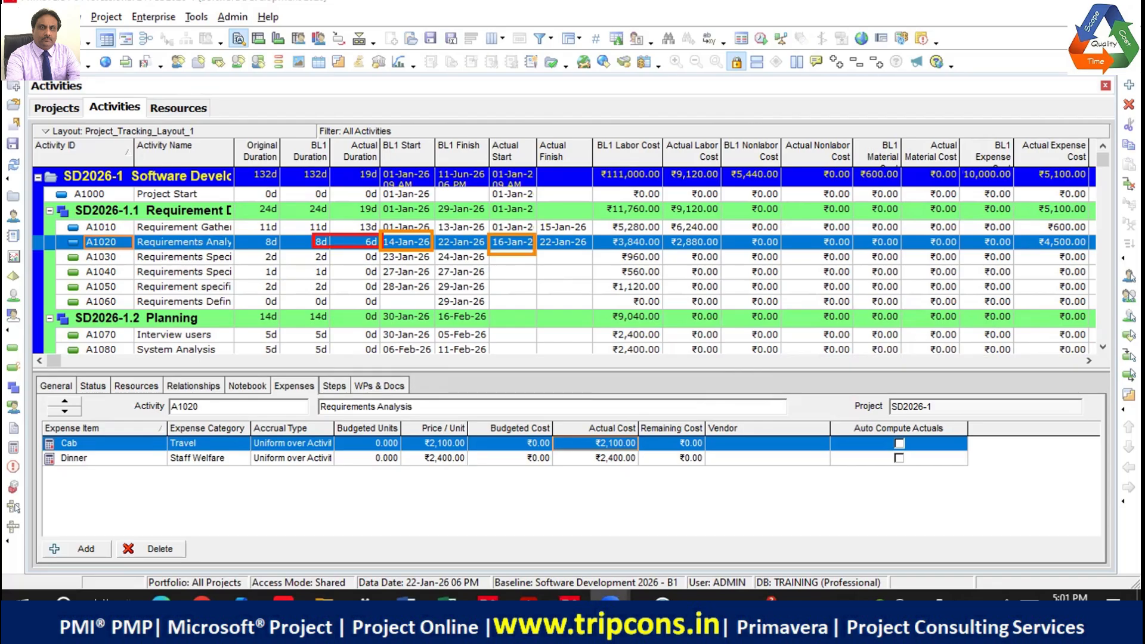
{"action": "mouse_move", "coordinate": [433, 231]}
{"action": "left_mouse_down"}
{"action": "mouse_move", "coordinate": [489, 250]}
{"action": "mouse_move", "coordinate": [595, 254]}
{"action": "left_mouse_up"}
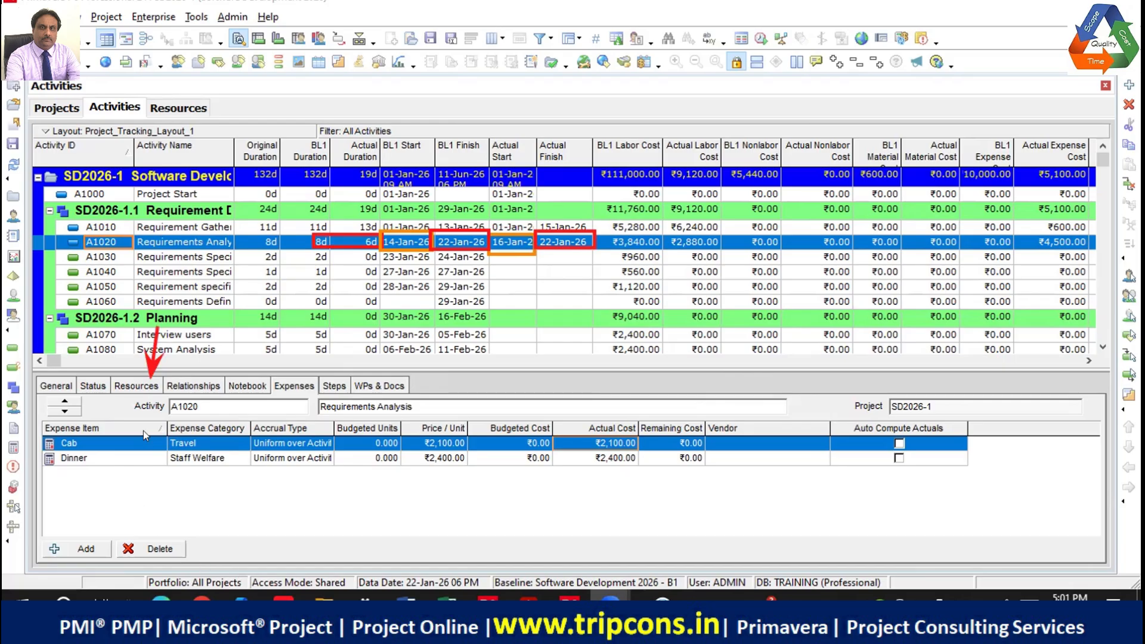
Step: Set the System Analyst's actual regular units on activity A1020 to 64h and compare the baseline and actual total costs
{"action": "left_click", "coordinate": [132, 388]}
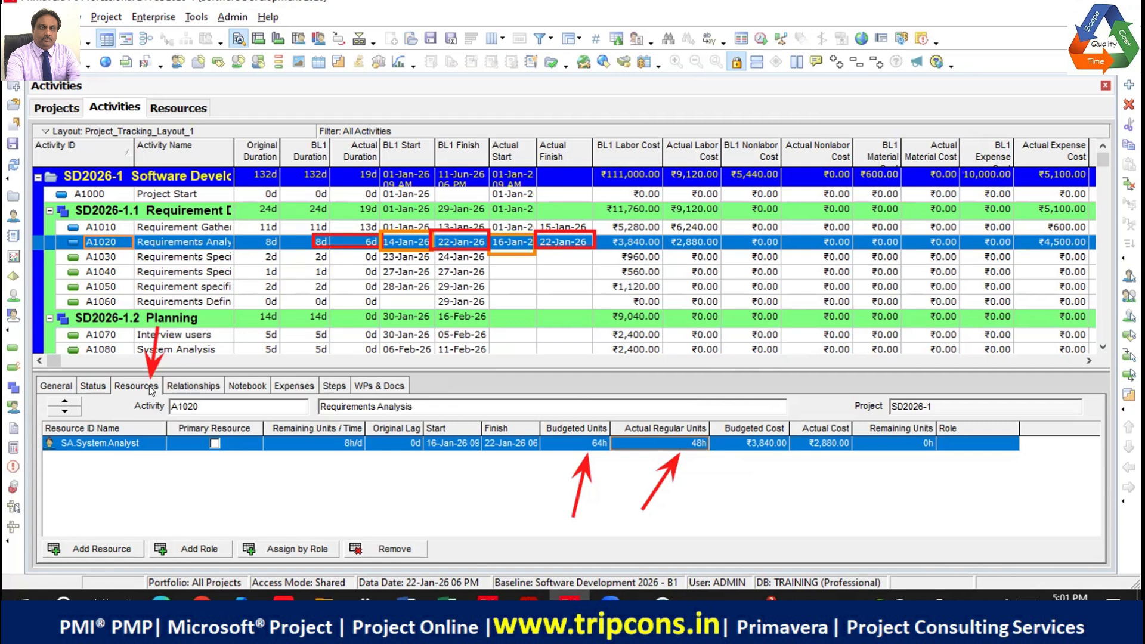
{"action": "left_click", "coordinate": [643, 442]}
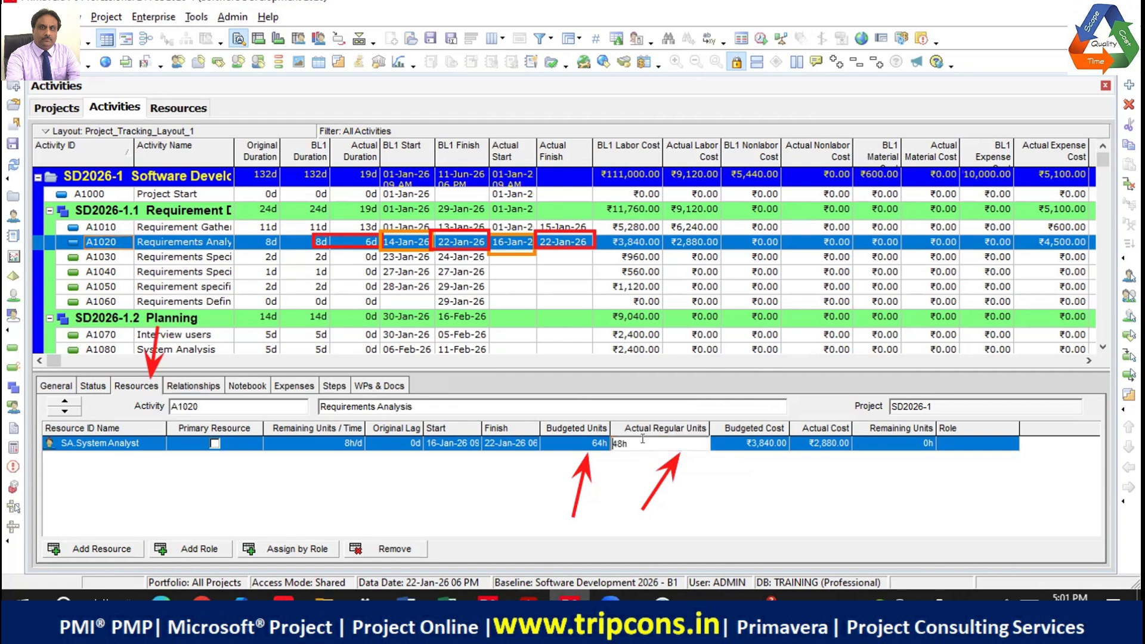
{"action": "left_click_drag", "start_coordinate": [630, 440], "coordinate": [599, 445]}
{"action": "type", "text": "64"}
{"action": "key", "text": "Return"}
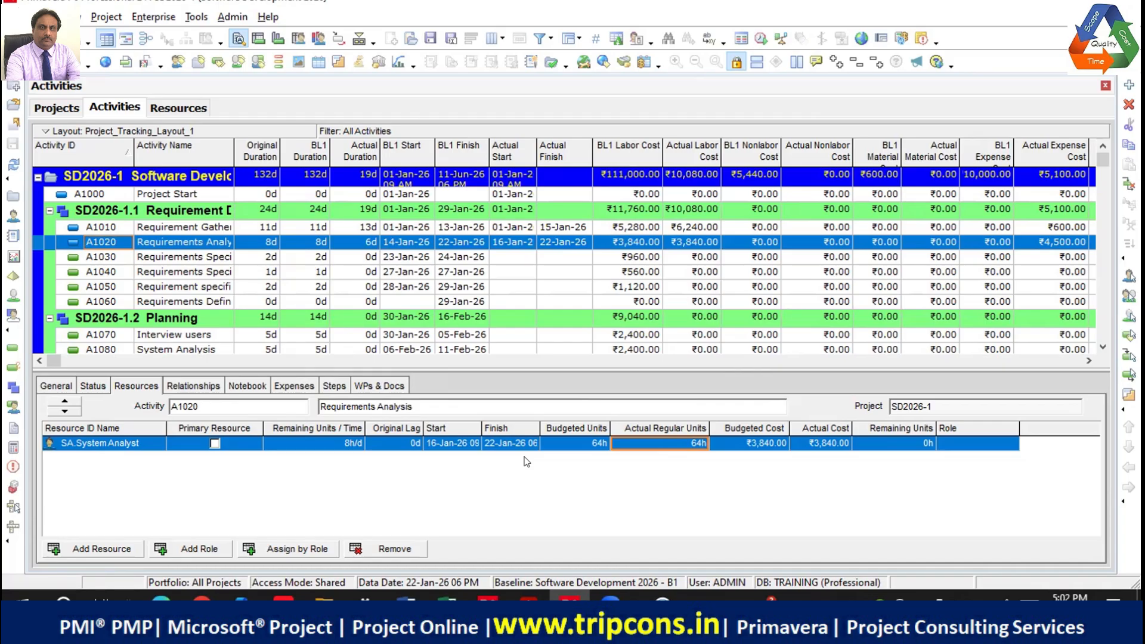
{"action": "left_click", "coordinate": [1089, 360]}
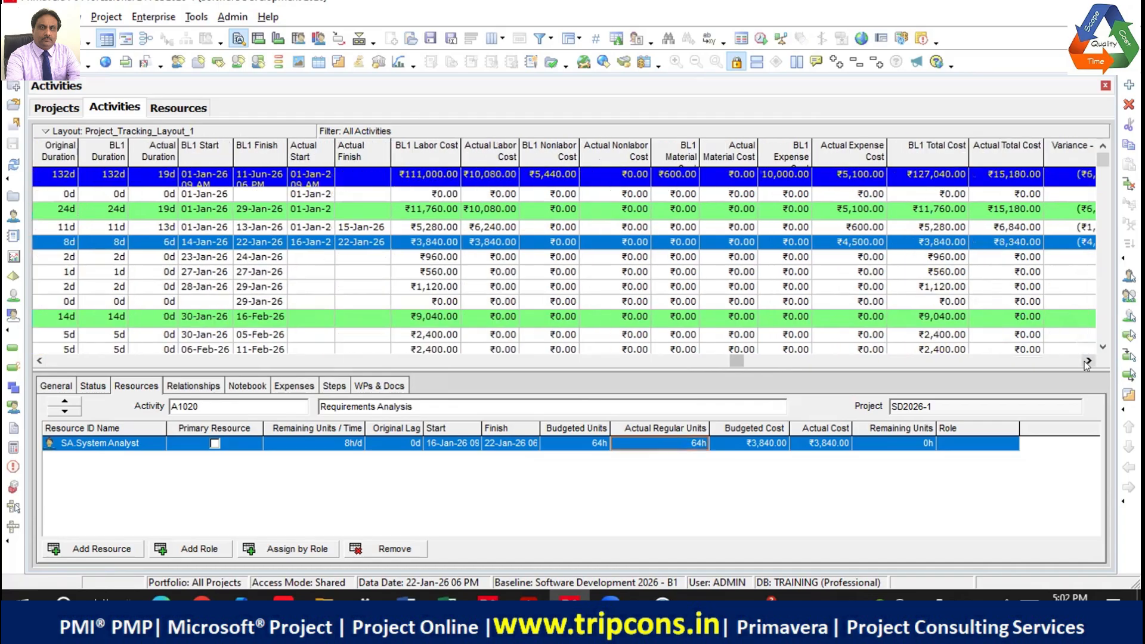
{"action": "left_click", "coordinate": [1088, 360]}
{"action": "left_click", "coordinate": [1085, 362]}
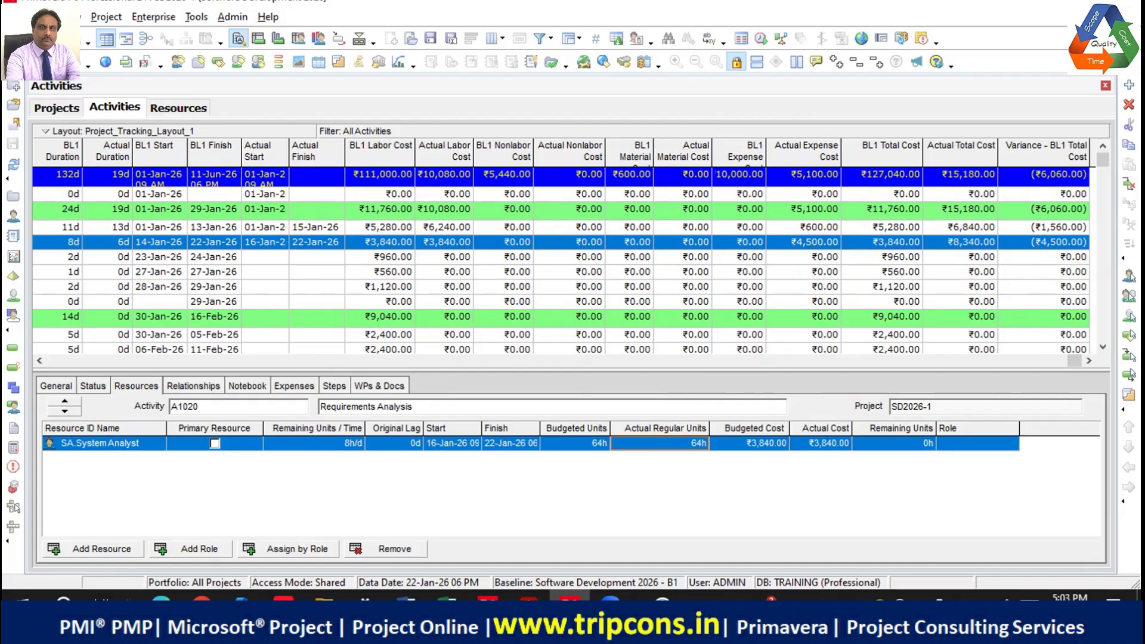
Step: Open the list of reports, place it after Resources, and collapse all report groups
{"action": "left_click", "coordinate": [12, 234]}
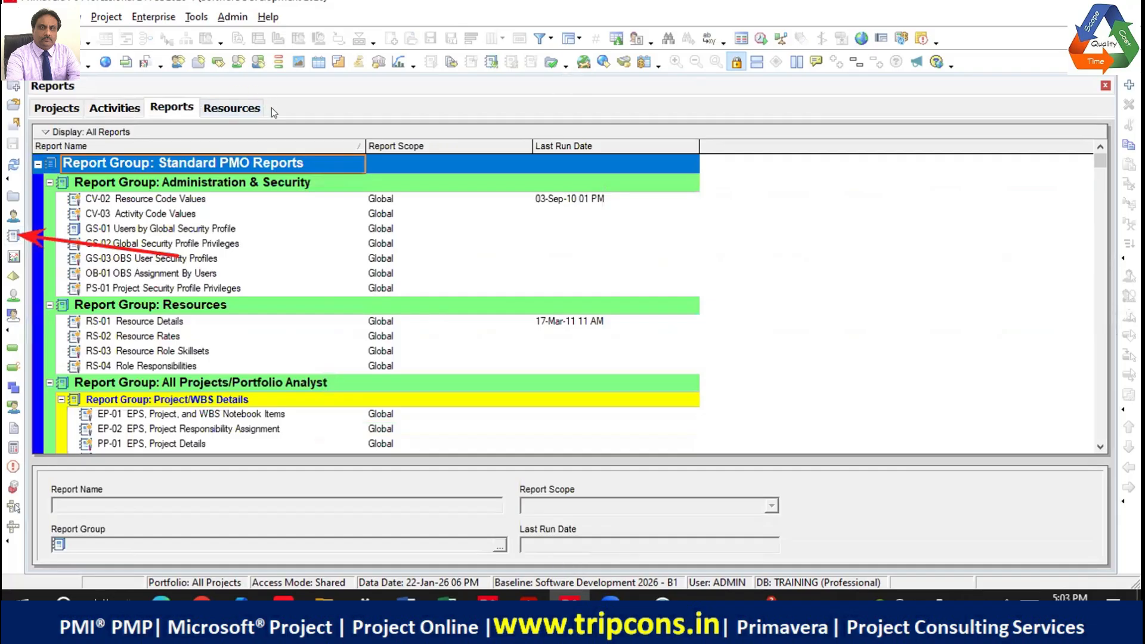
{"action": "left_click", "coordinate": [205, 111]}
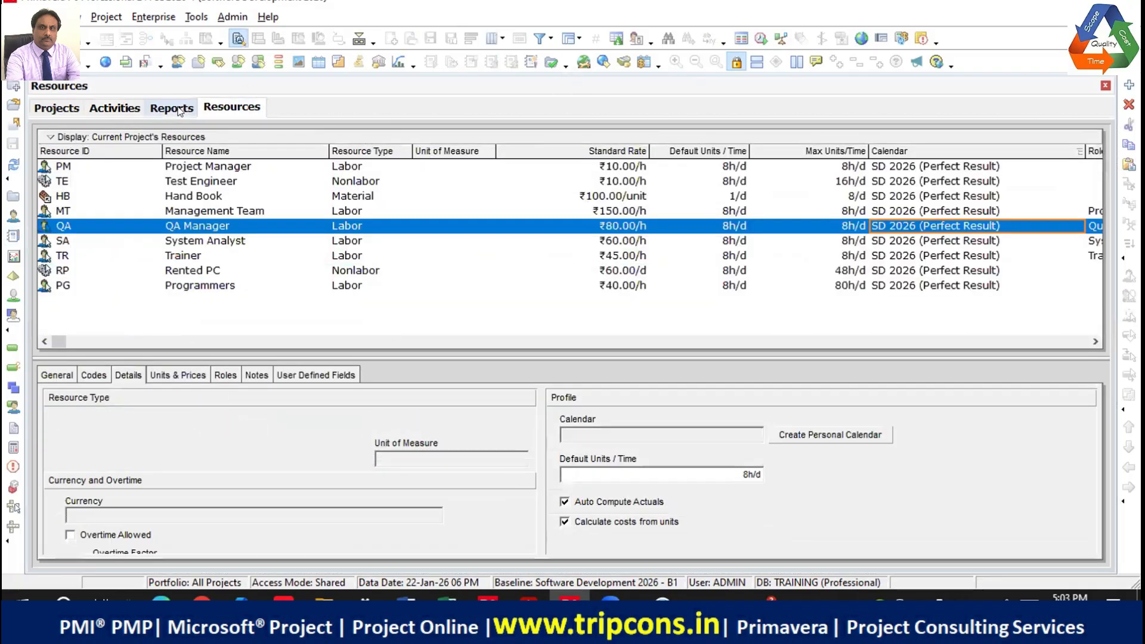
{"action": "left_click", "coordinate": [222, 111]}
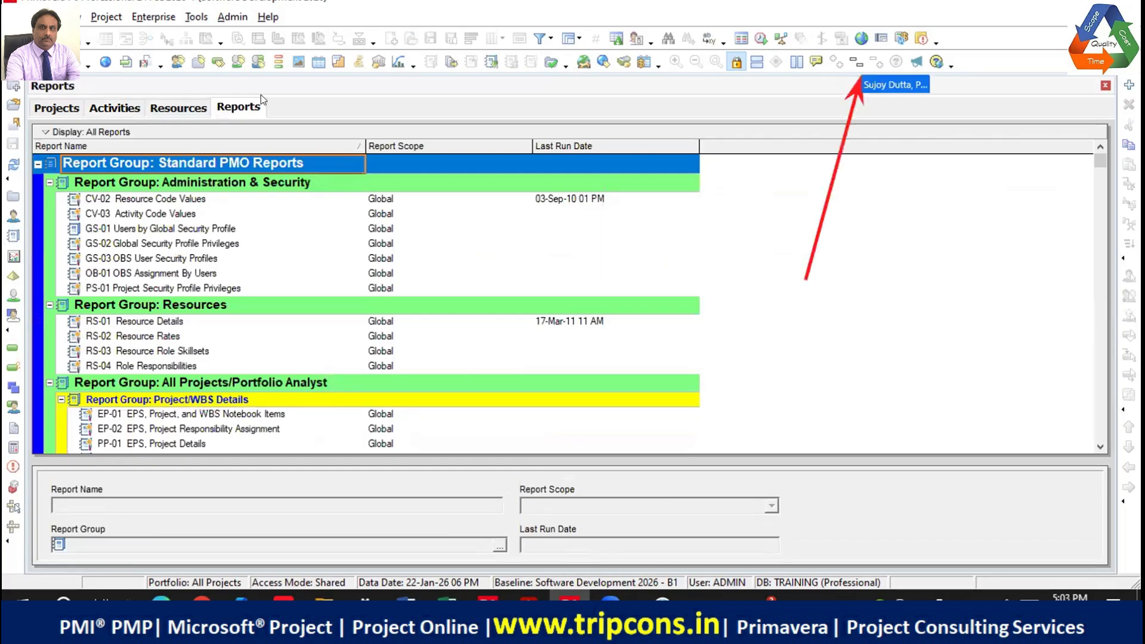
{"action": "left_click", "coordinate": [857, 62]}
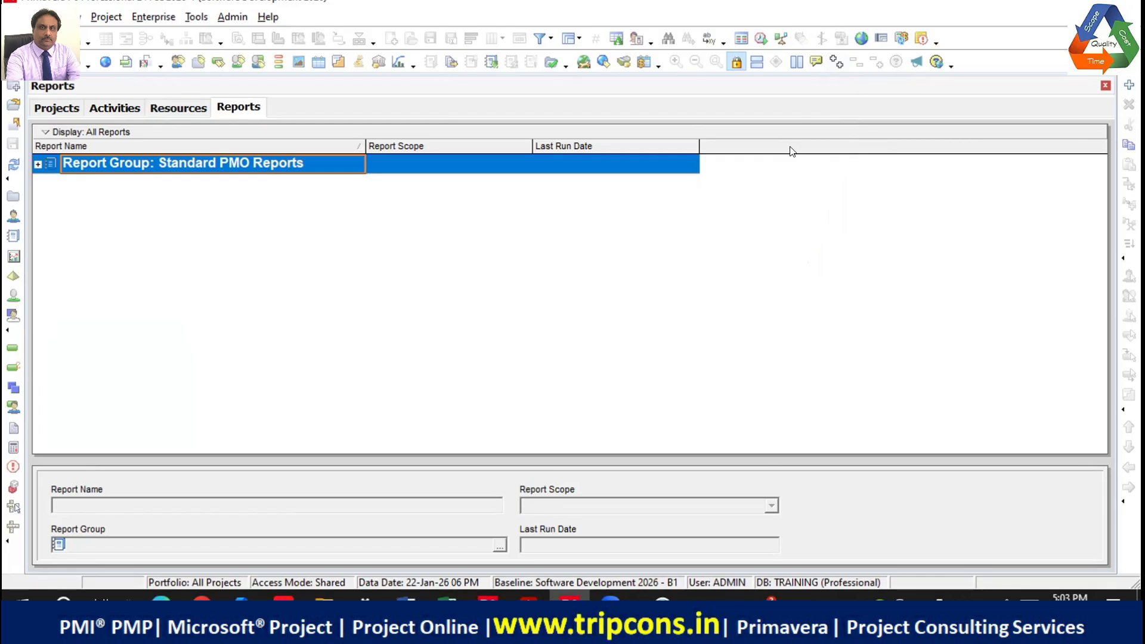
Step: Add the Report Groups command to the displayed reporting commands
{"action": "left_click", "coordinate": [565, 66]}
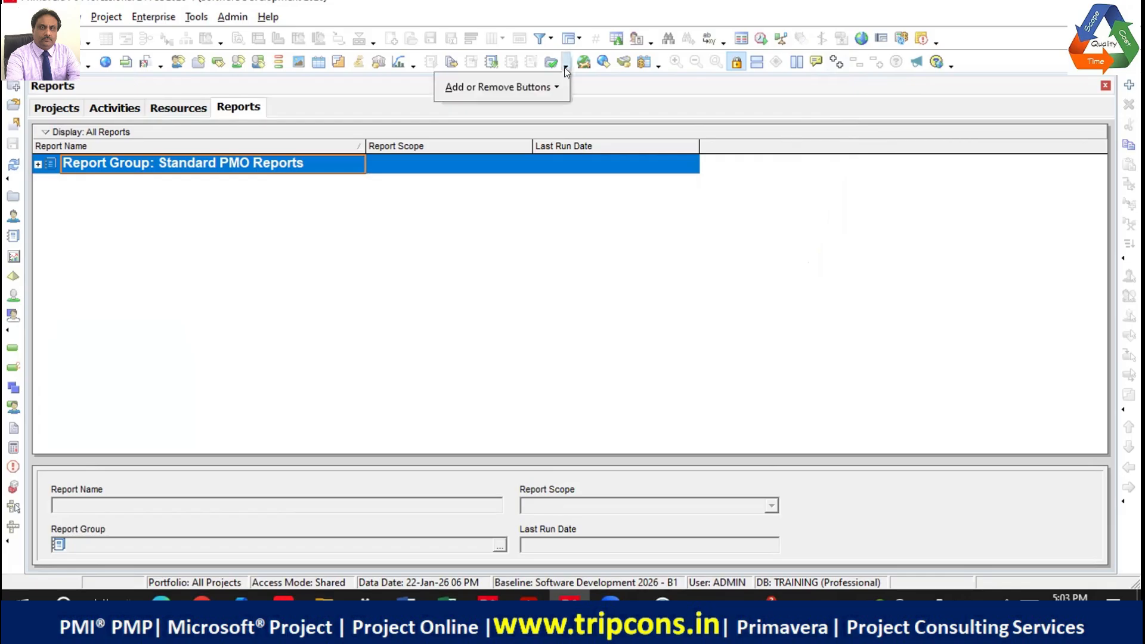
{"action": "mouse_move", "coordinate": [542, 86]}
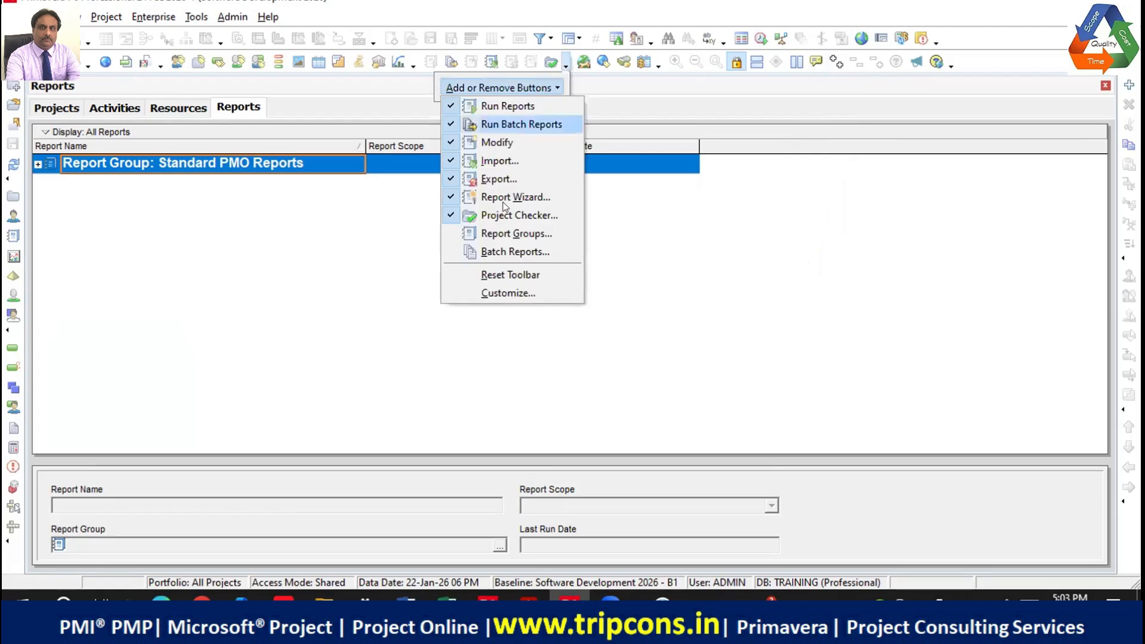
{"action": "left_click", "coordinate": [485, 234]}
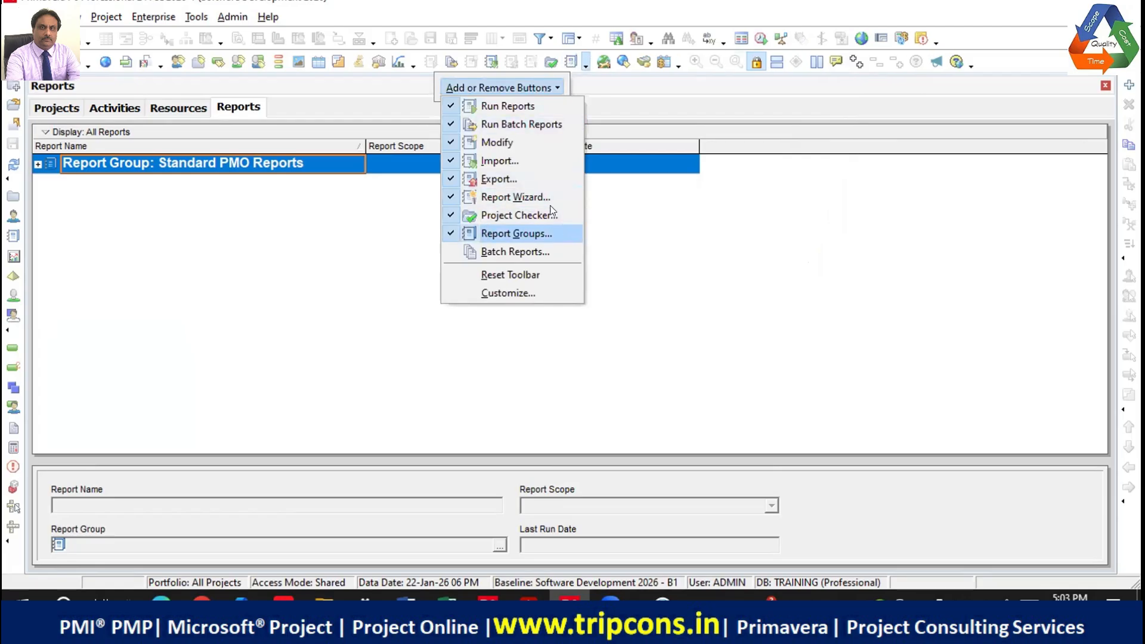
{"action": "left_click", "coordinate": [630, 87]}
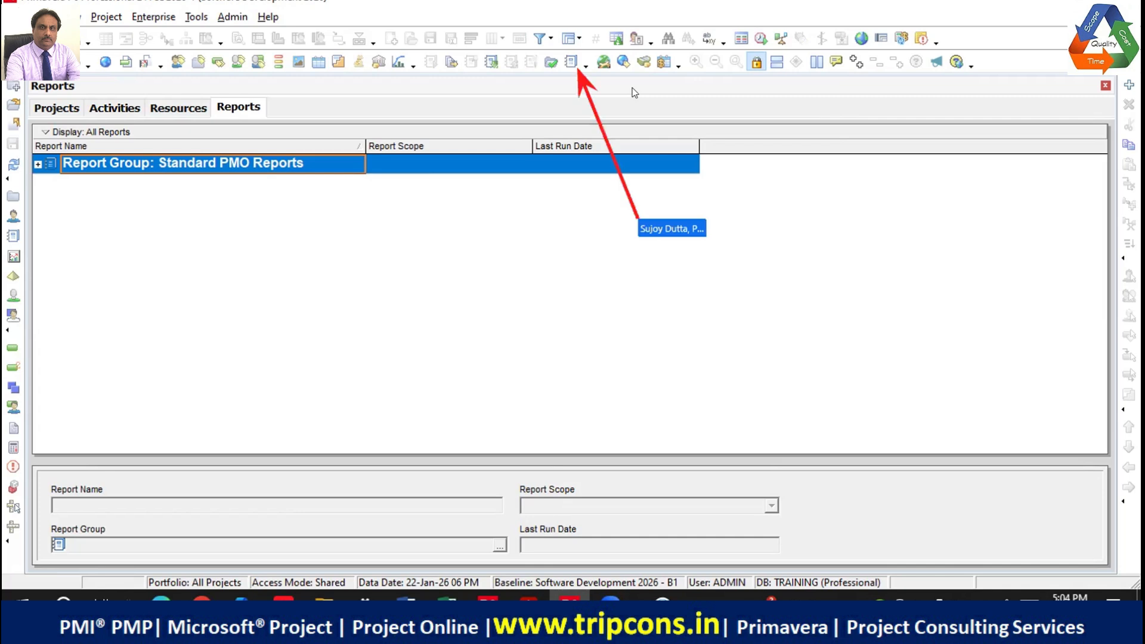
Step: Create a report group named "Reports Created By" plus the trainee's first name and move it above Standard PMO Reports
{"action": "left_click", "coordinate": [571, 62]}
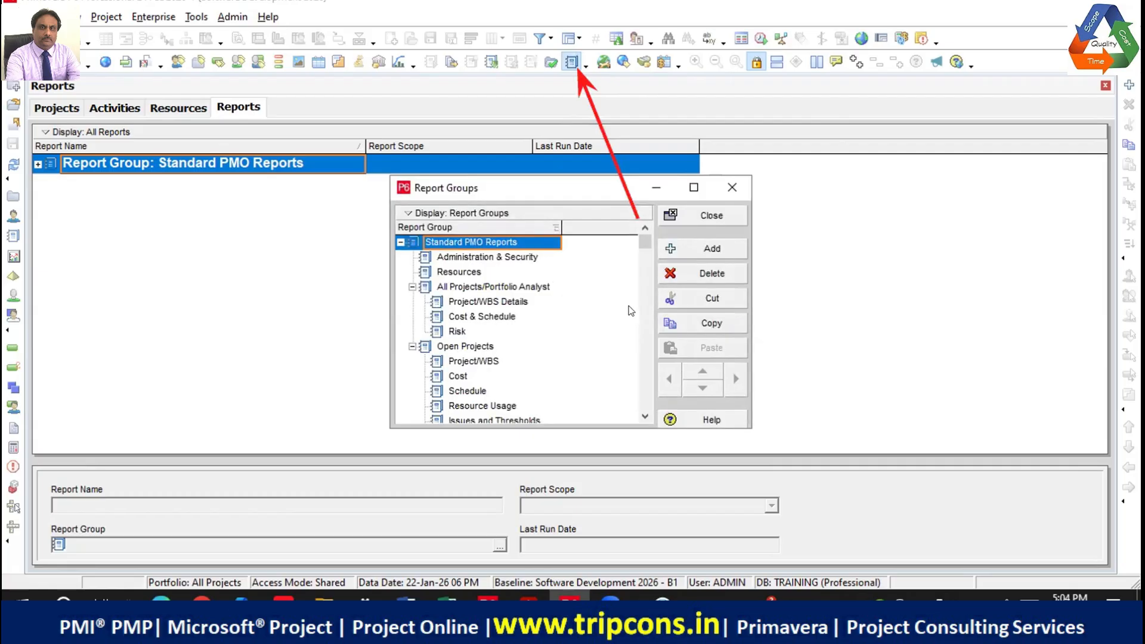
{"action": "left_click", "coordinate": [703, 248]}
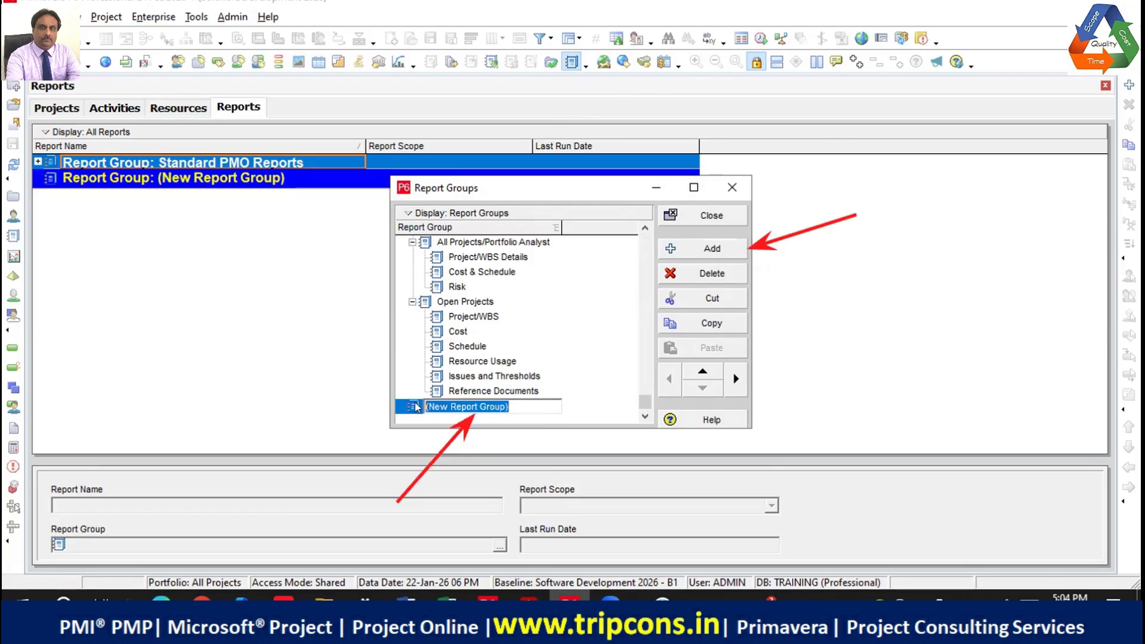
{"action": "type", "text": "Re"}
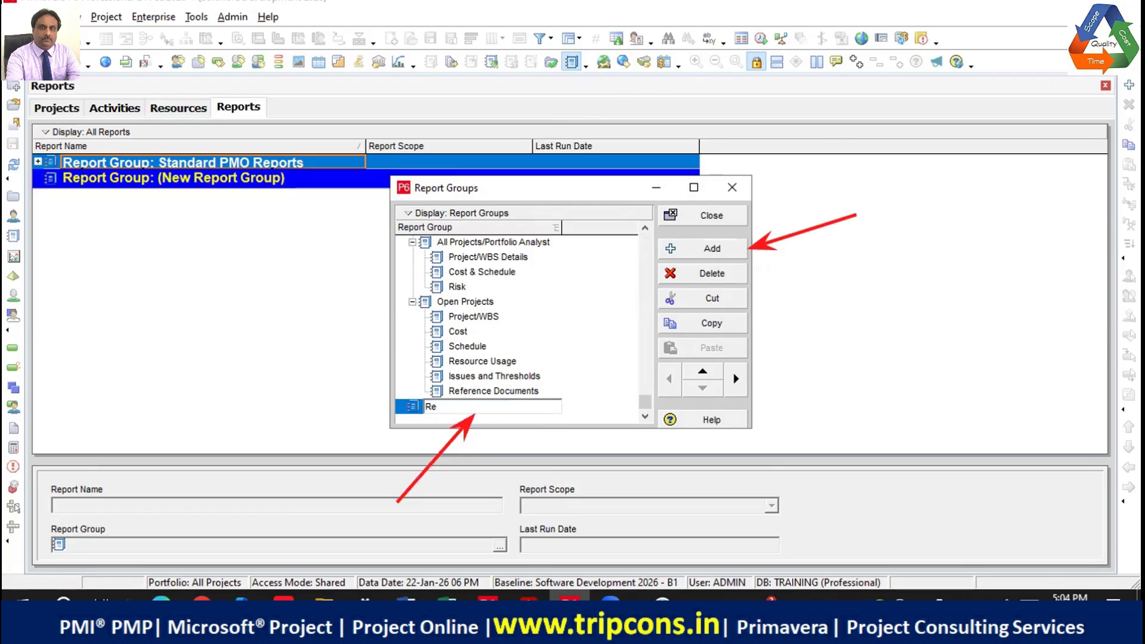
{"action": "type", "text": "ports Created By Faith"}
{"action": "key", "text": "Return"}
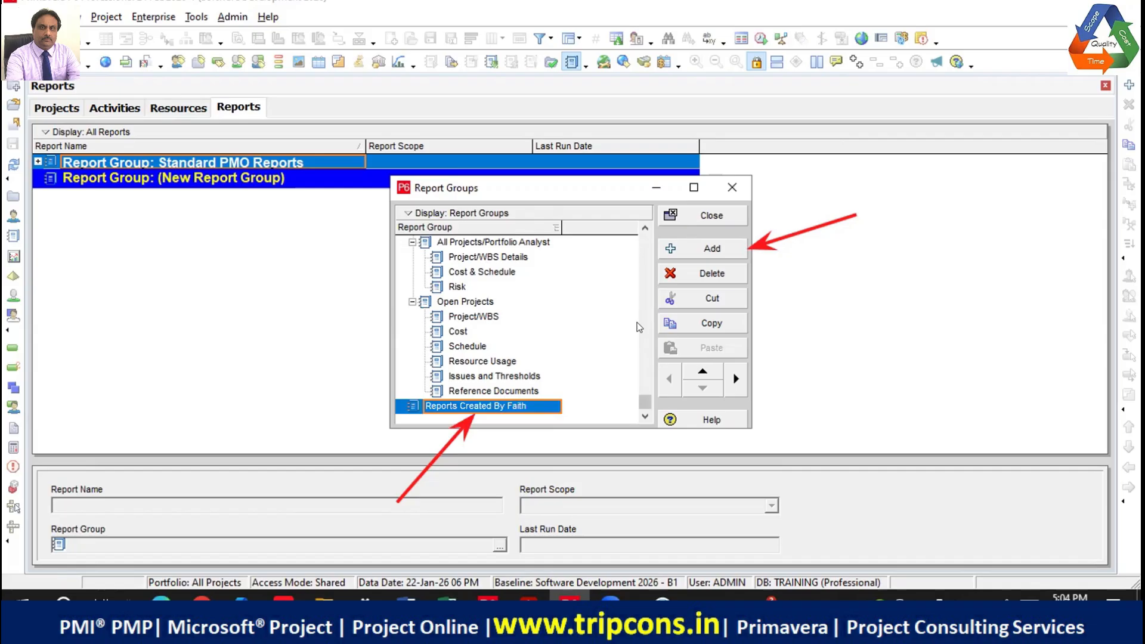
{"action": "left_click", "coordinate": [710, 368]}
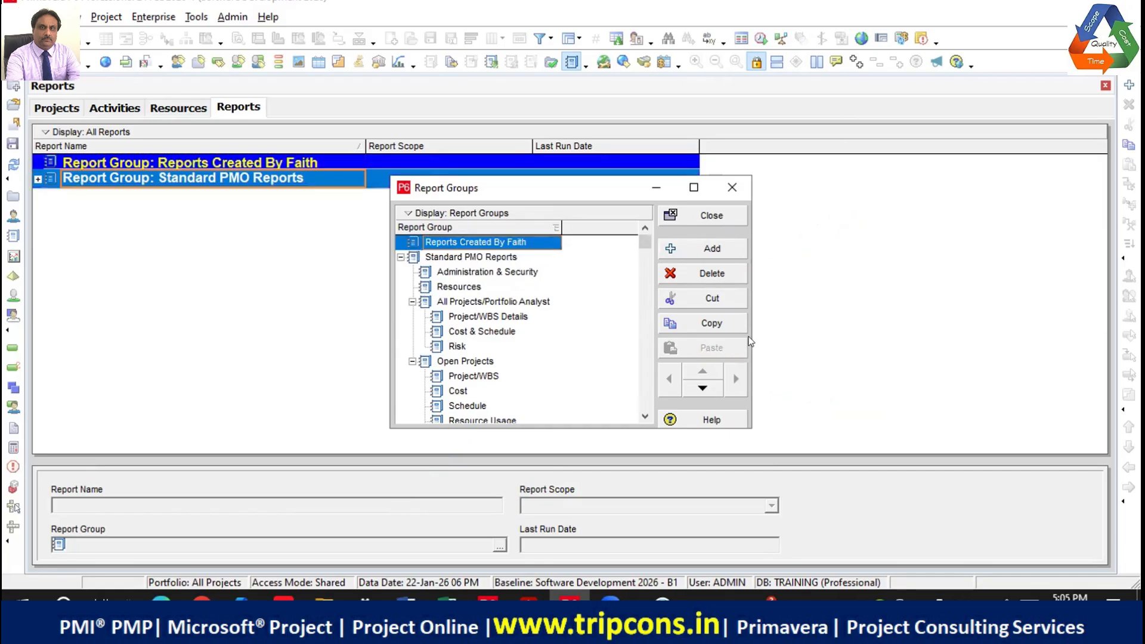
{"action": "left_click", "coordinate": [728, 215]}
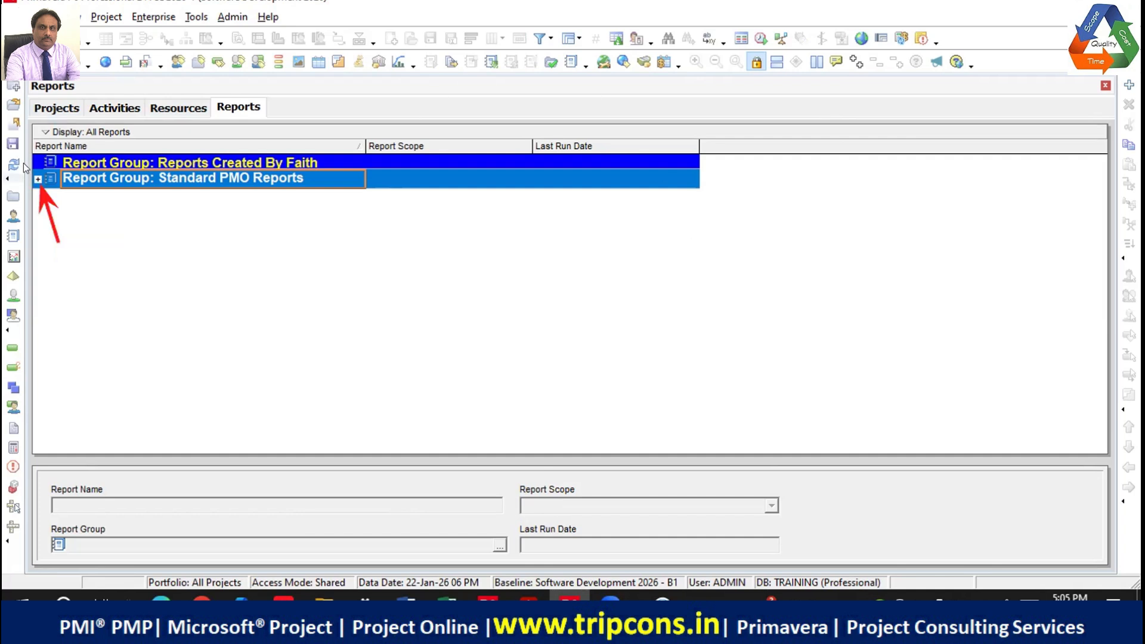
Step: Expand the Standard PMO Reports group down to the Cost reports under Open Projects
{"action": "left_click", "coordinate": [37, 179]}
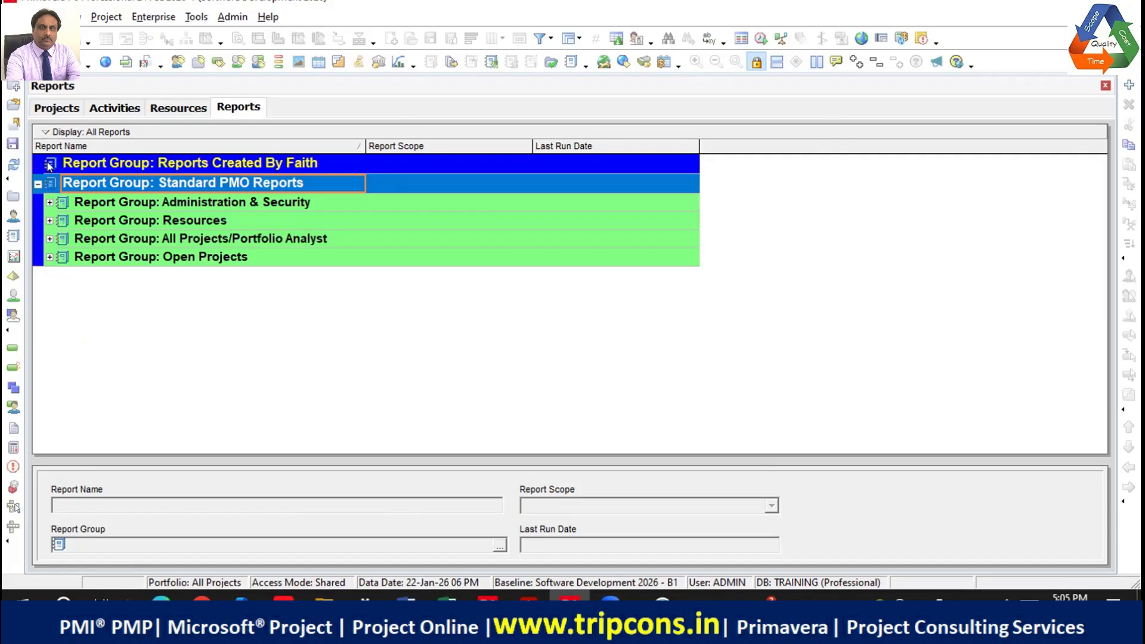
{"action": "right_click", "coordinate": [50, 165]}
{"action": "left_click", "coordinate": [37, 166]}
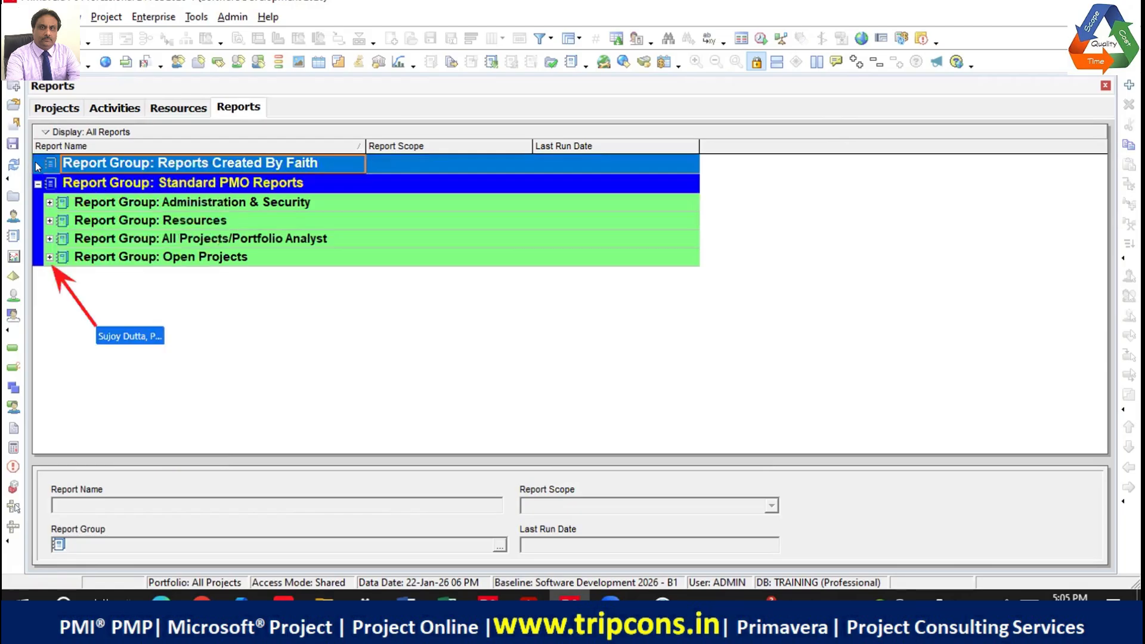
{"action": "left_click", "coordinate": [50, 258]}
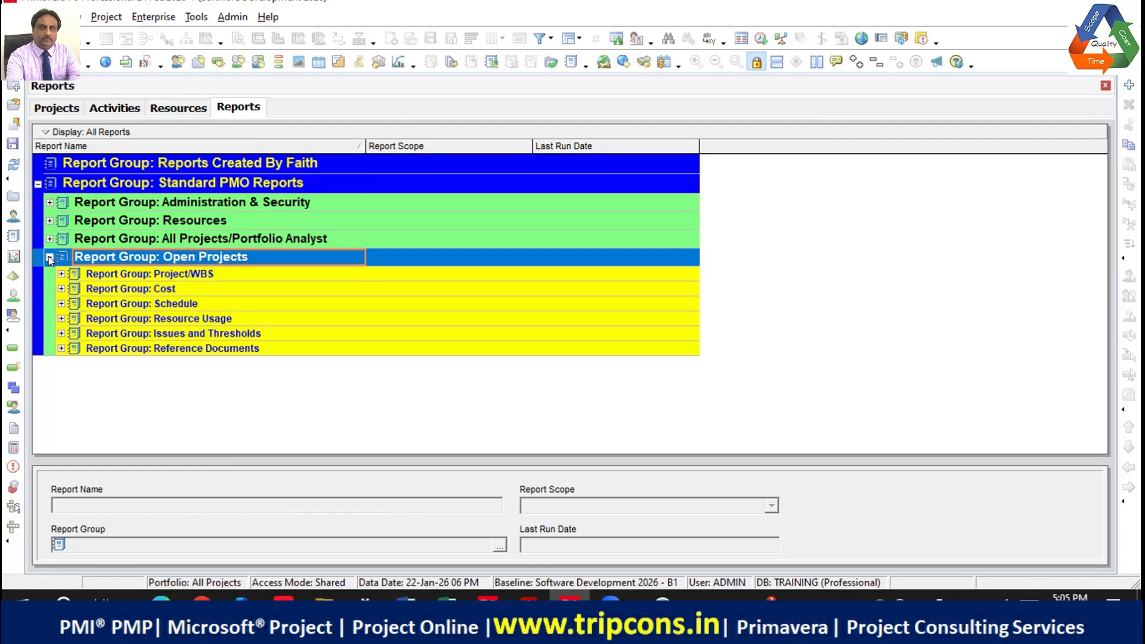
{"action": "left_click", "coordinate": [61, 289]}
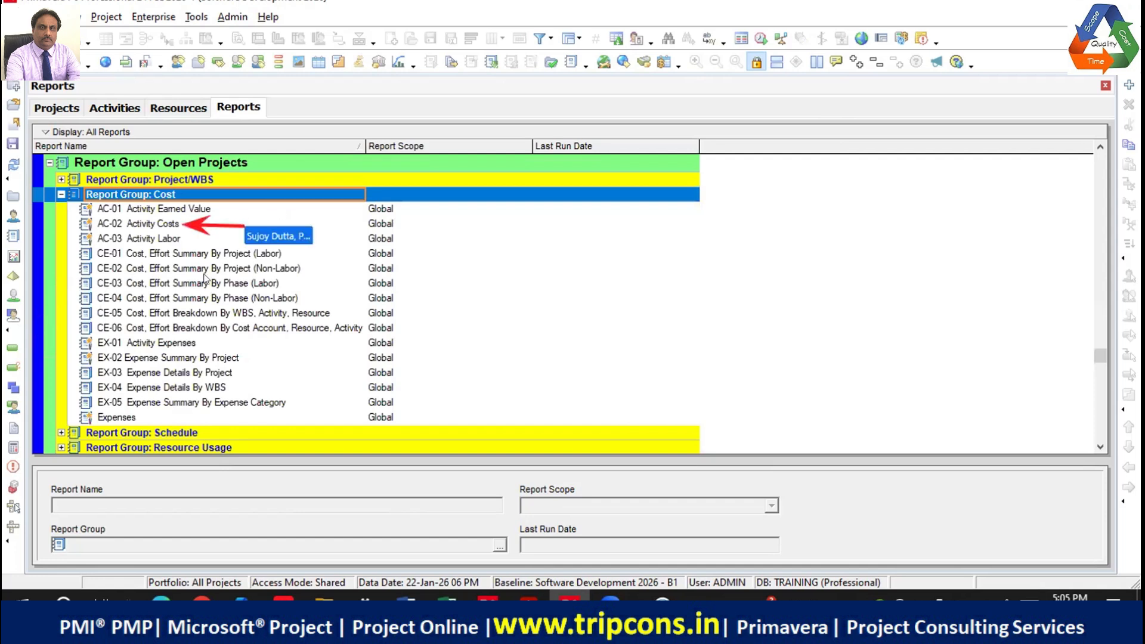
Step: Copy the AC-02 Activity Costs report from the Cost report group
{"action": "left_click", "coordinate": [169, 226]}
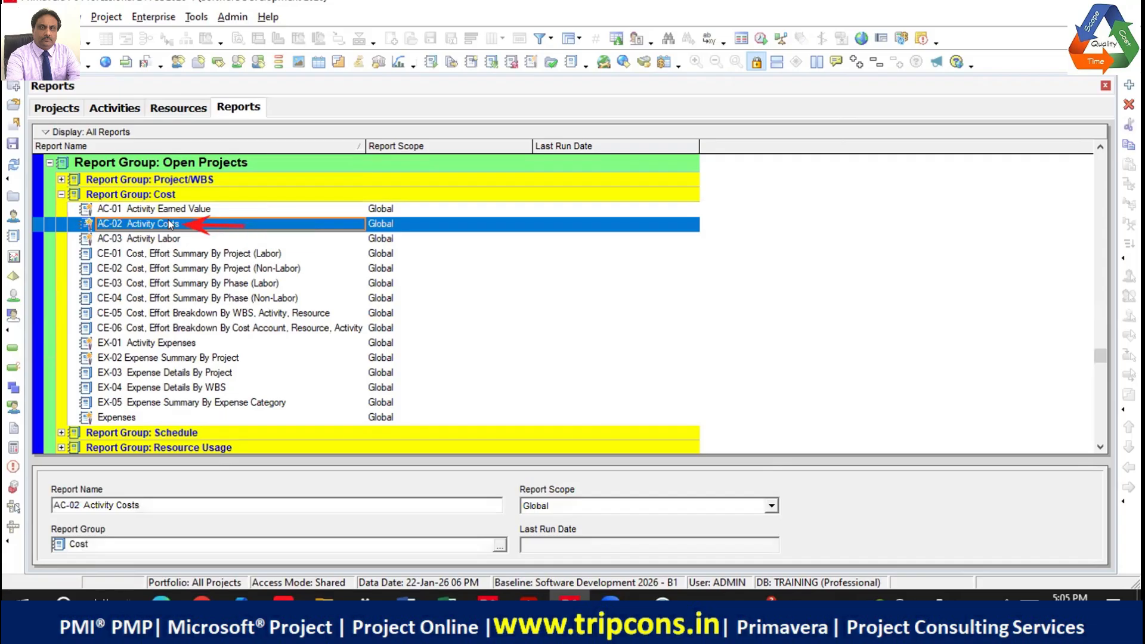
{"action": "right_click", "coordinate": [170, 225]}
{"action": "left_click", "coordinate": [214, 328]}
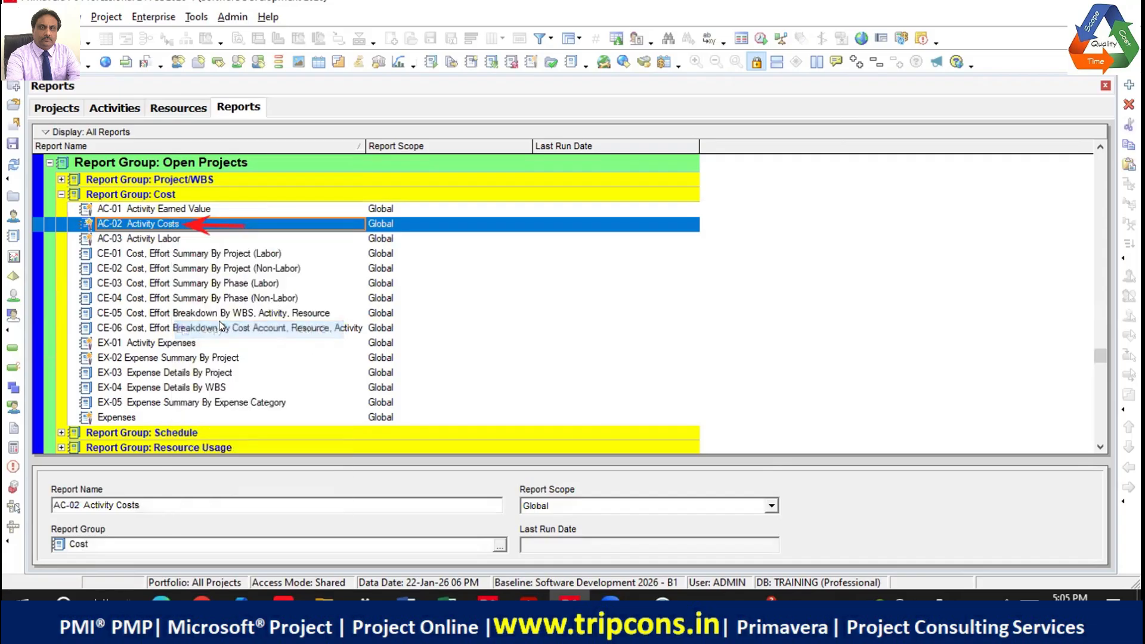
{"action": "right_click", "coordinate": [180, 226]}
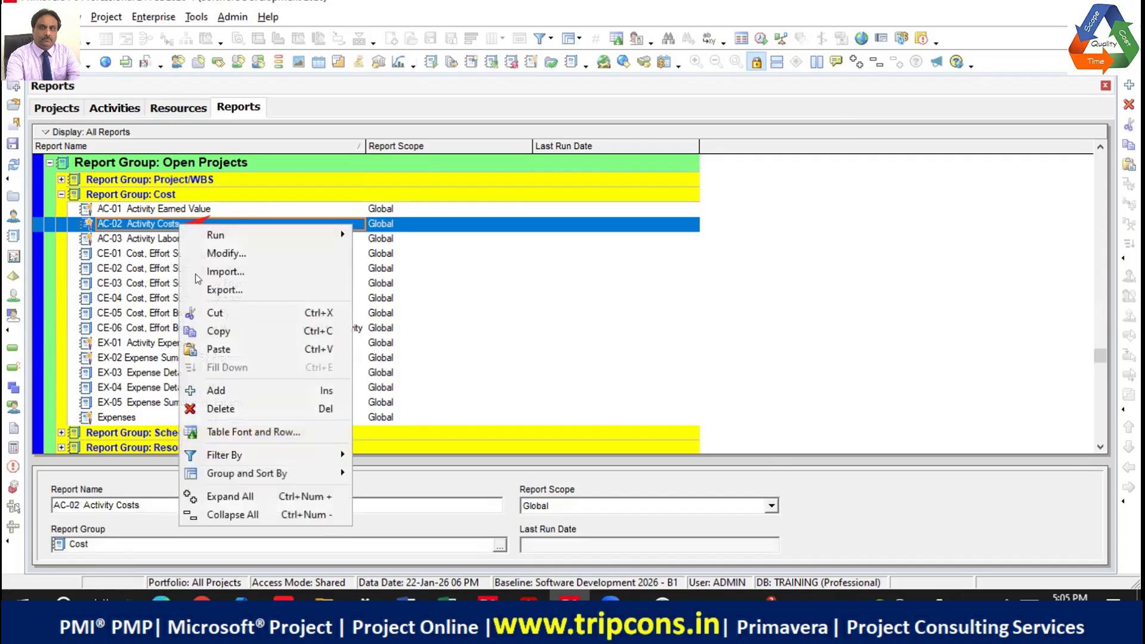
{"action": "left_click", "coordinate": [220, 333]}
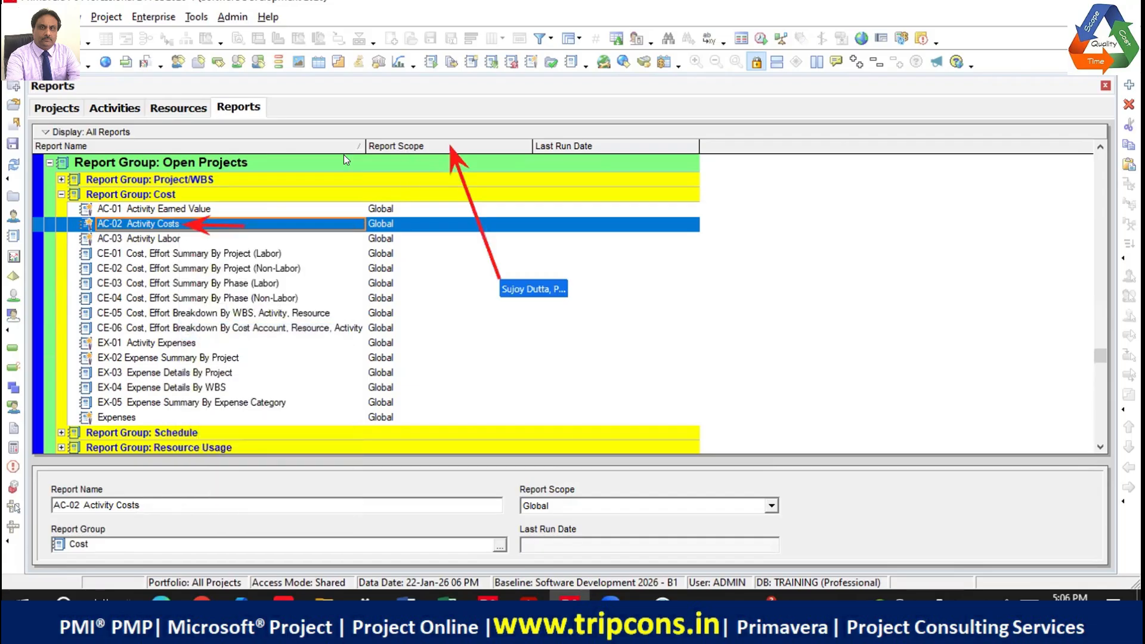
{"action": "right_click", "coordinate": [303, 166]}
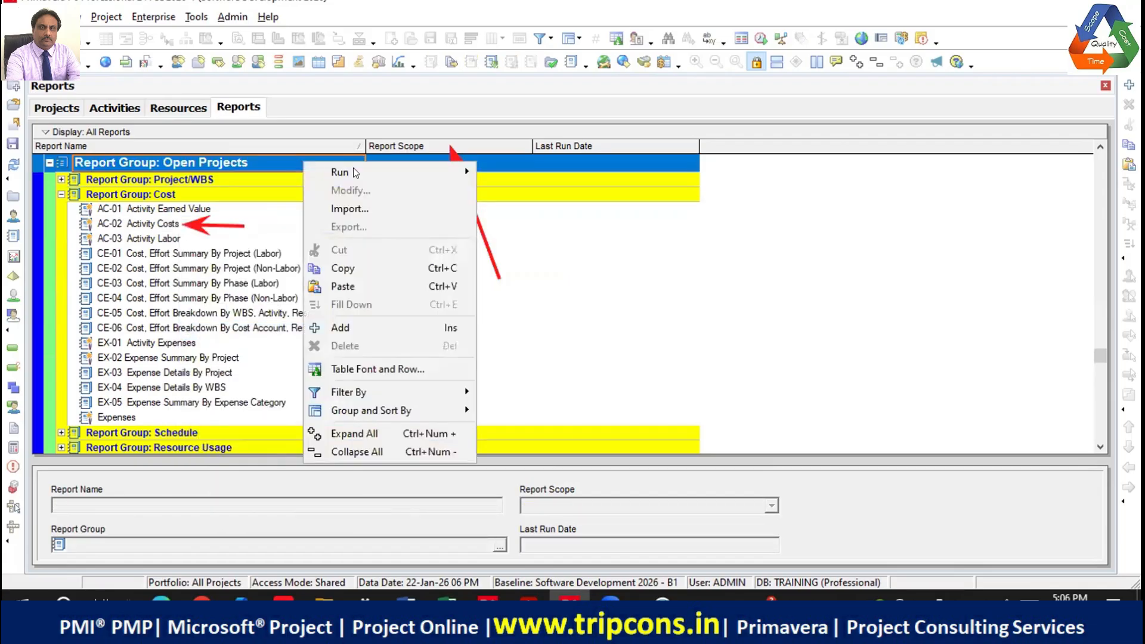
{"action": "left_click", "coordinate": [540, 166]}
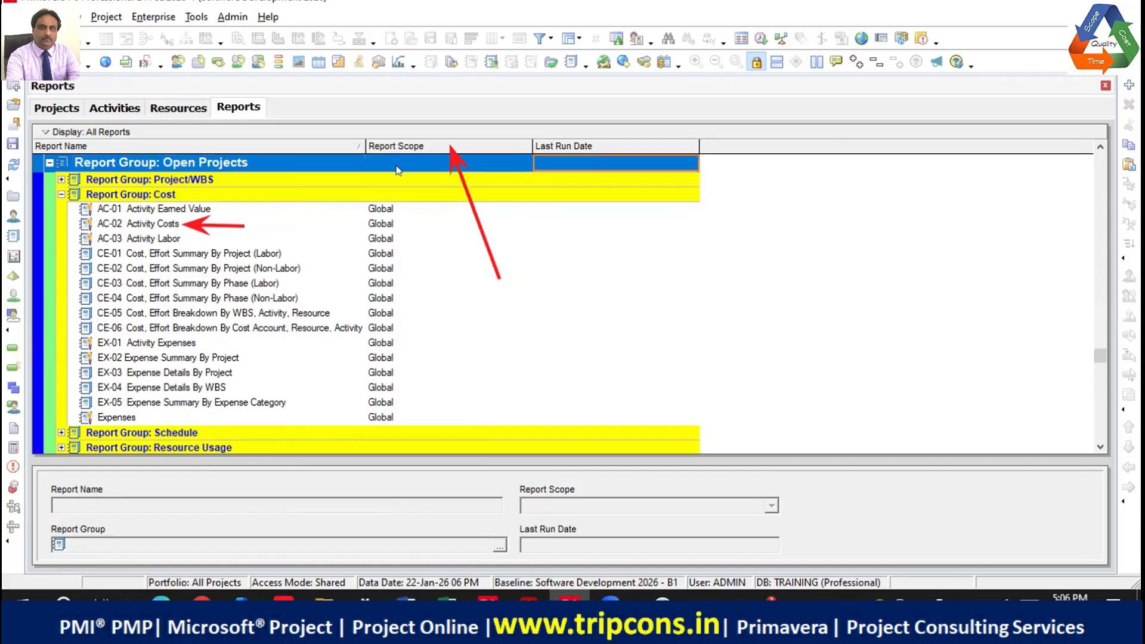
Step: Paste the copied AC-02 Activity Costs report into the trainee's "Reports Created By" report group
{"action": "left_click", "coordinate": [311, 170]}
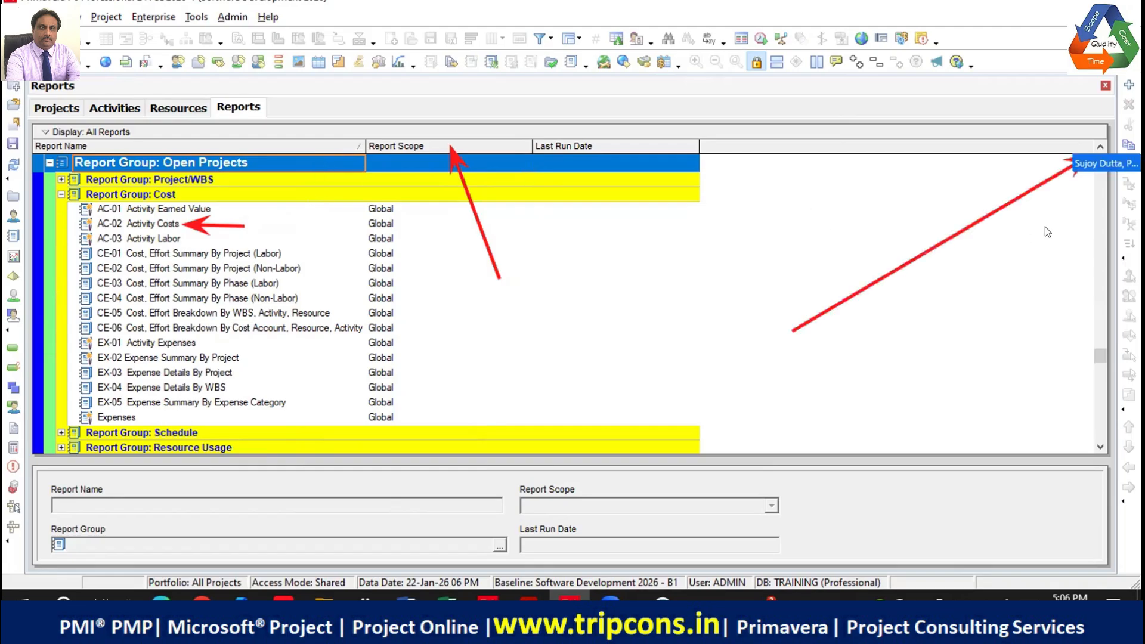
{"action": "left_click", "coordinate": [1100, 148]}
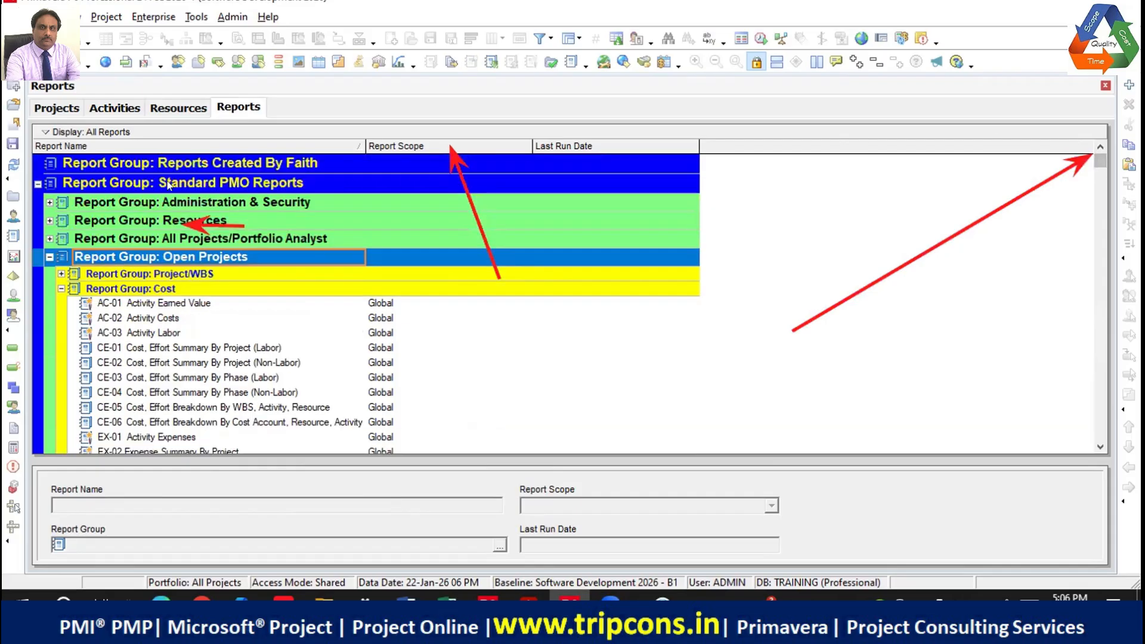
{"action": "left_click", "coordinate": [182, 166]}
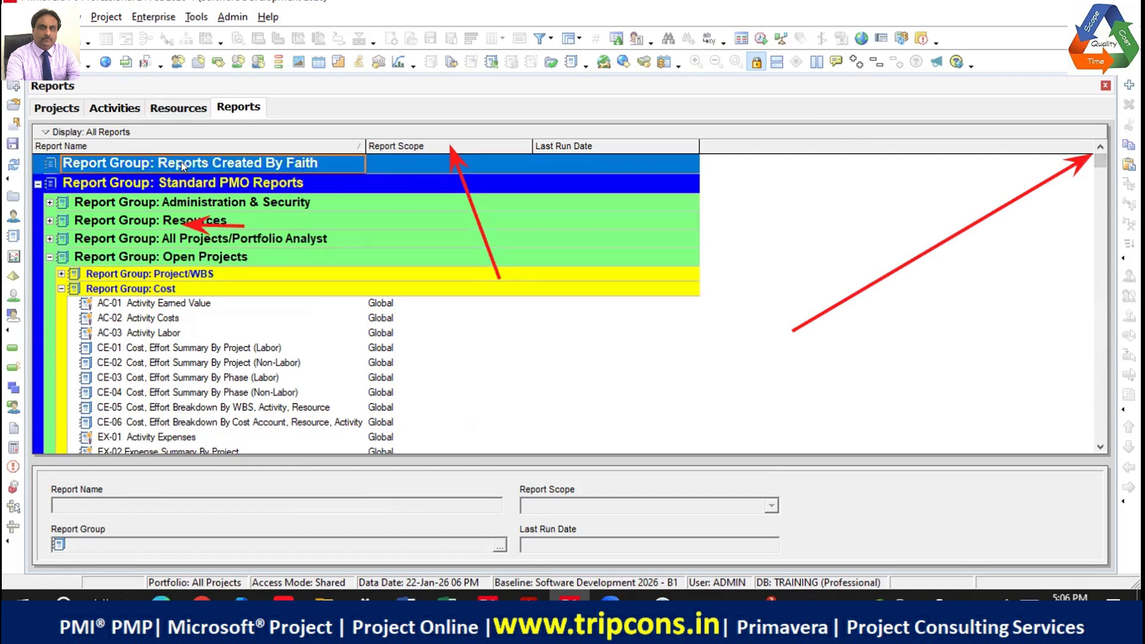
{"action": "key", "text": "ctrl+v"}
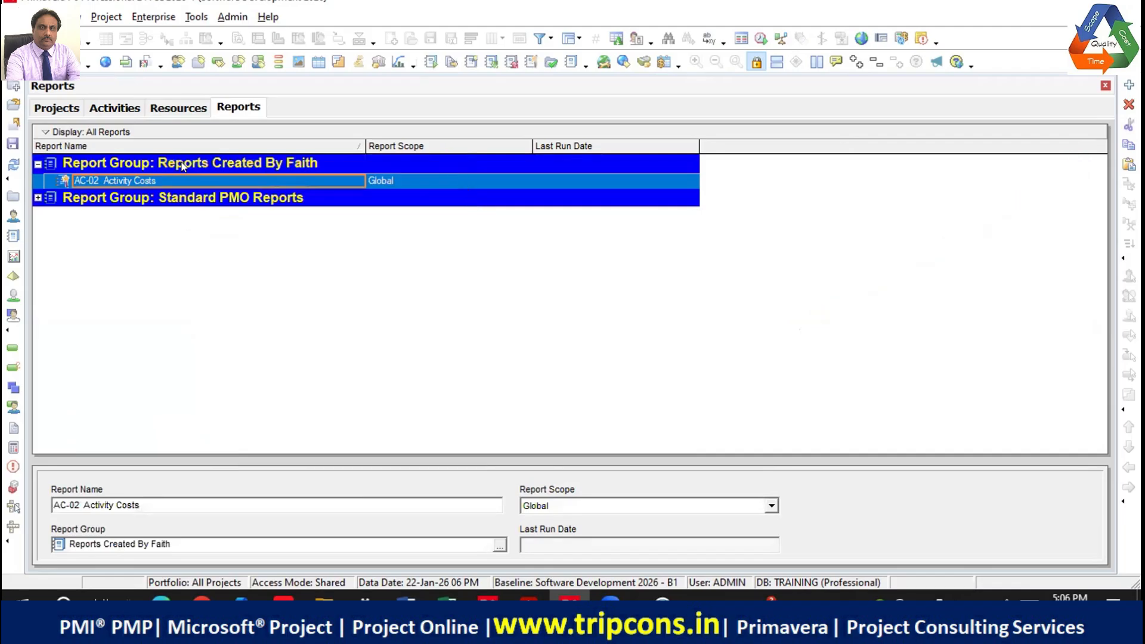
Step: Set the pasted AC-02 Activity Costs report's scope to Current Project
{"action": "left_click", "coordinate": [410, 180]}
{"action": "left_click", "coordinate": [410, 180]}
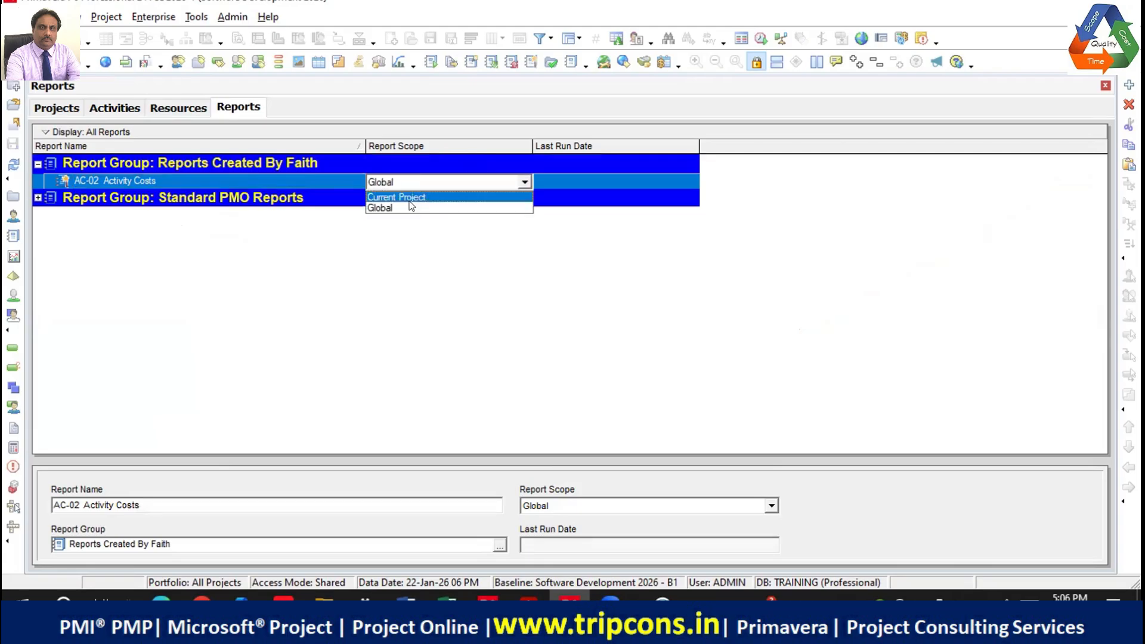
{"action": "left_click", "coordinate": [406, 197]}
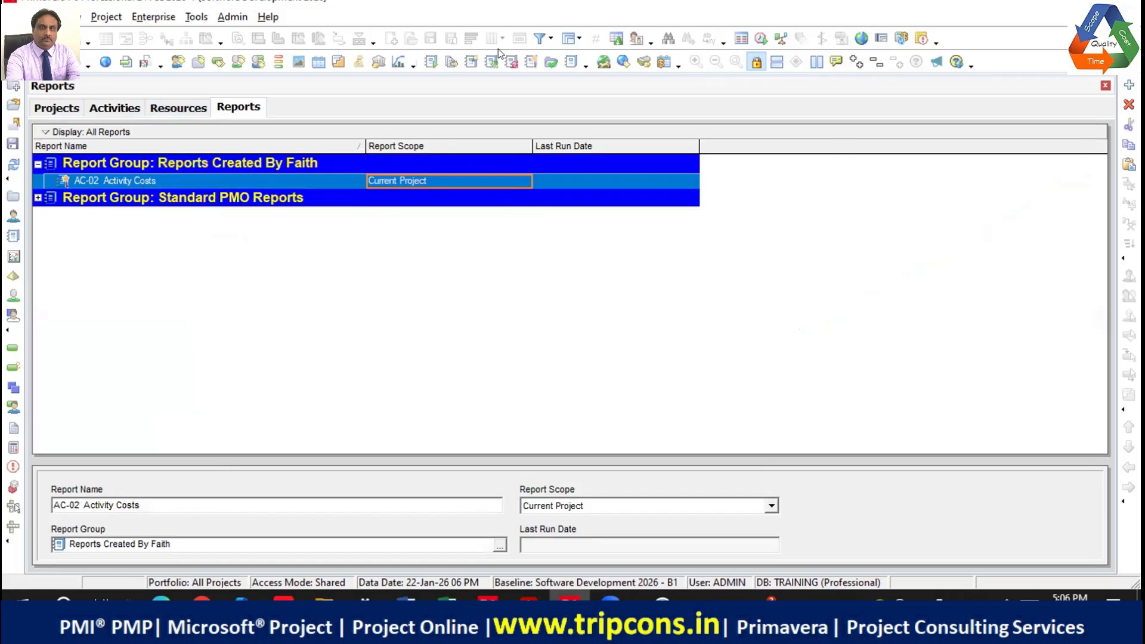
Step: Start running the pasted AC-02 Activity Costs report with HTML File as its output
{"action": "right_click", "coordinate": [143, 182]}
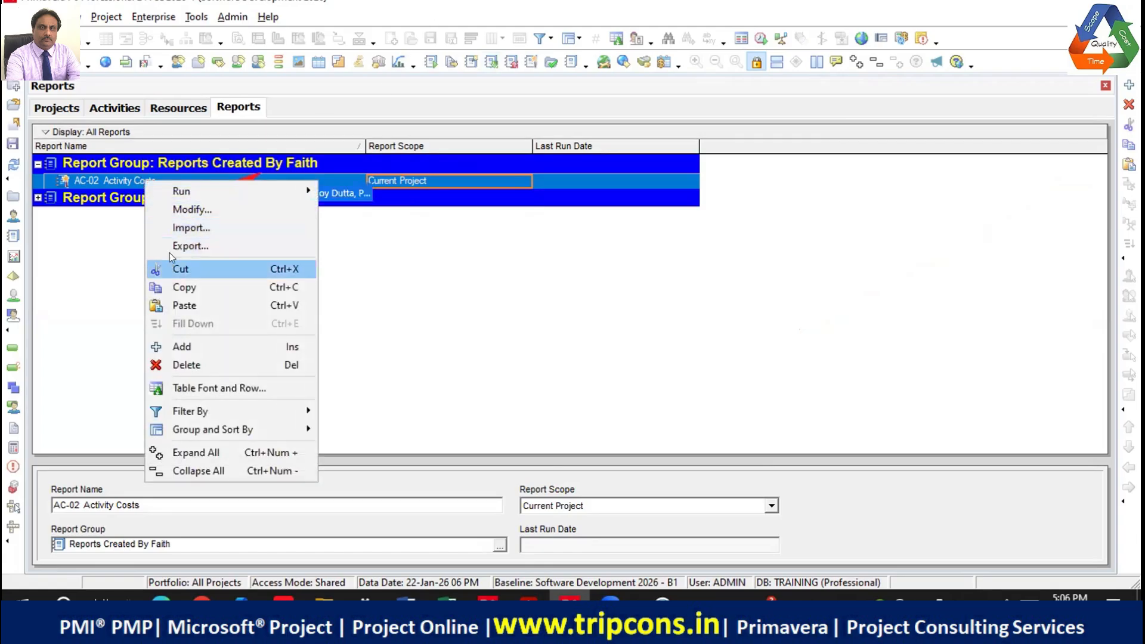
{"action": "mouse_move", "coordinate": [181, 192]}
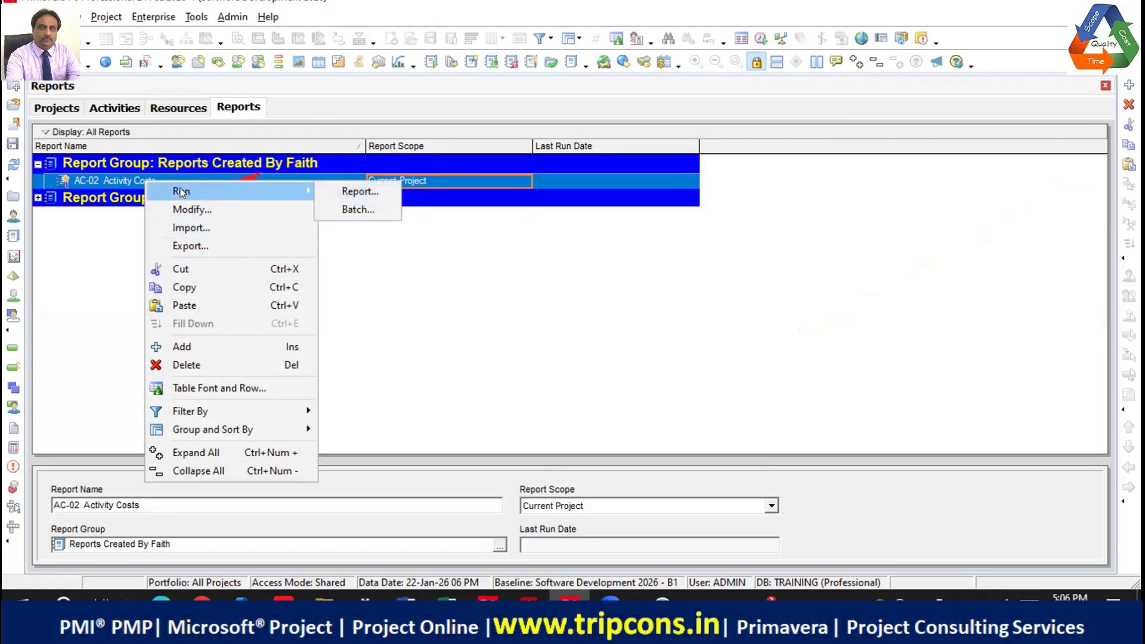
{"action": "left_click", "coordinate": [379, 190]}
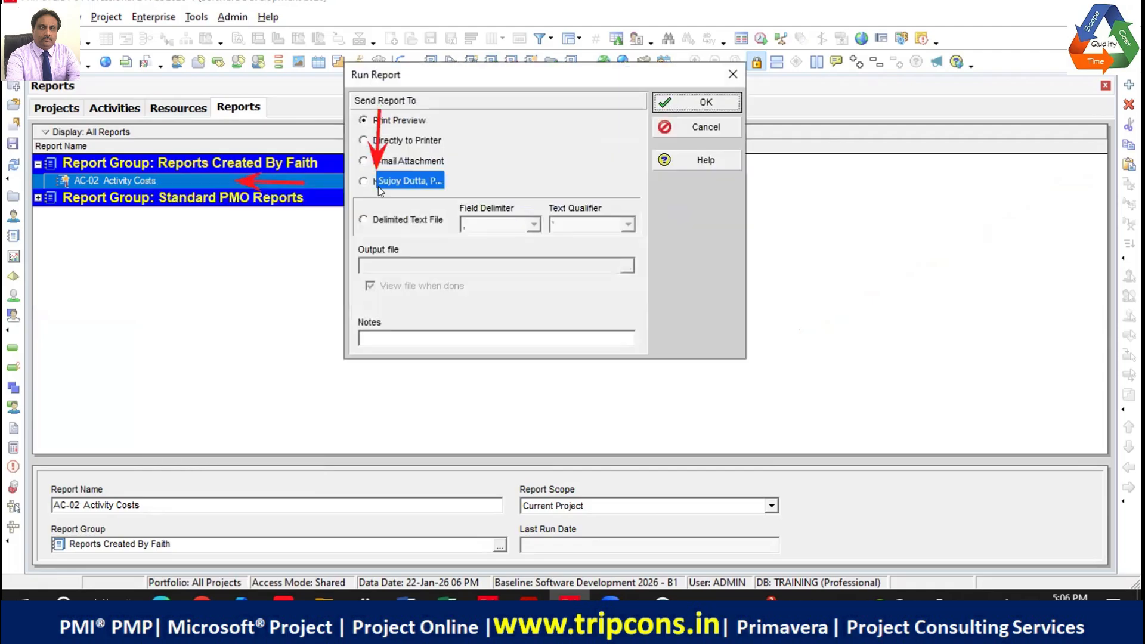
{"action": "left_click_drag", "start_coordinate": [461, 83], "coordinate": [630, 106]}
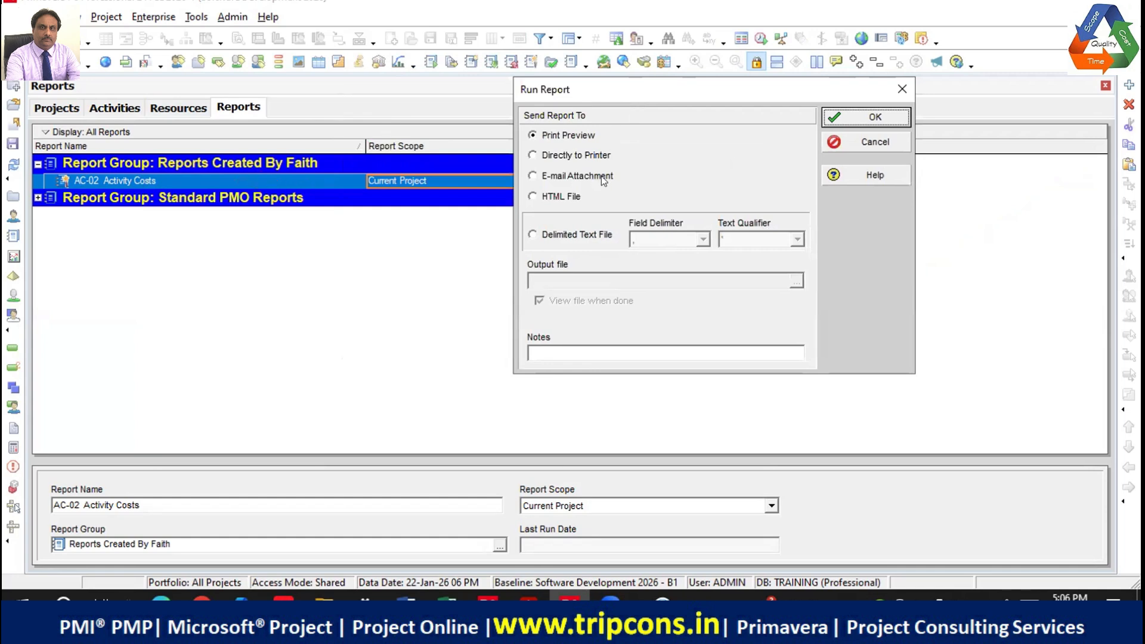
{"action": "left_click", "coordinate": [535, 196]}
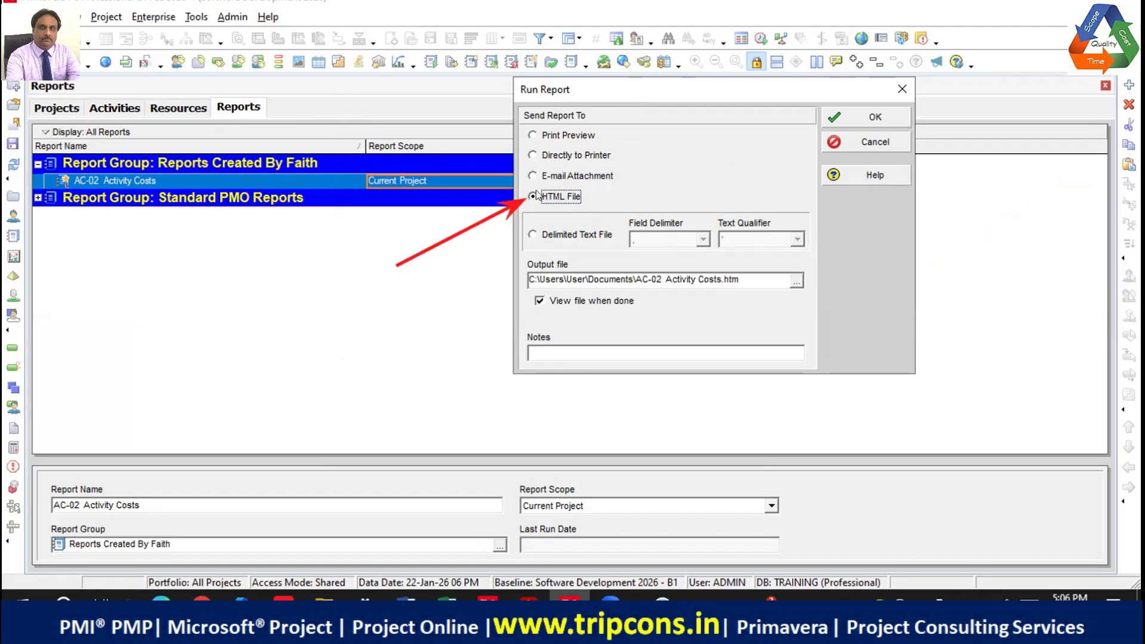
Step: Set the report's output file to AC-02 Activity Costs in the Reports folder under the desktop's Primavera shortcut
{"action": "left_click", "coordinate": [797, 280]}
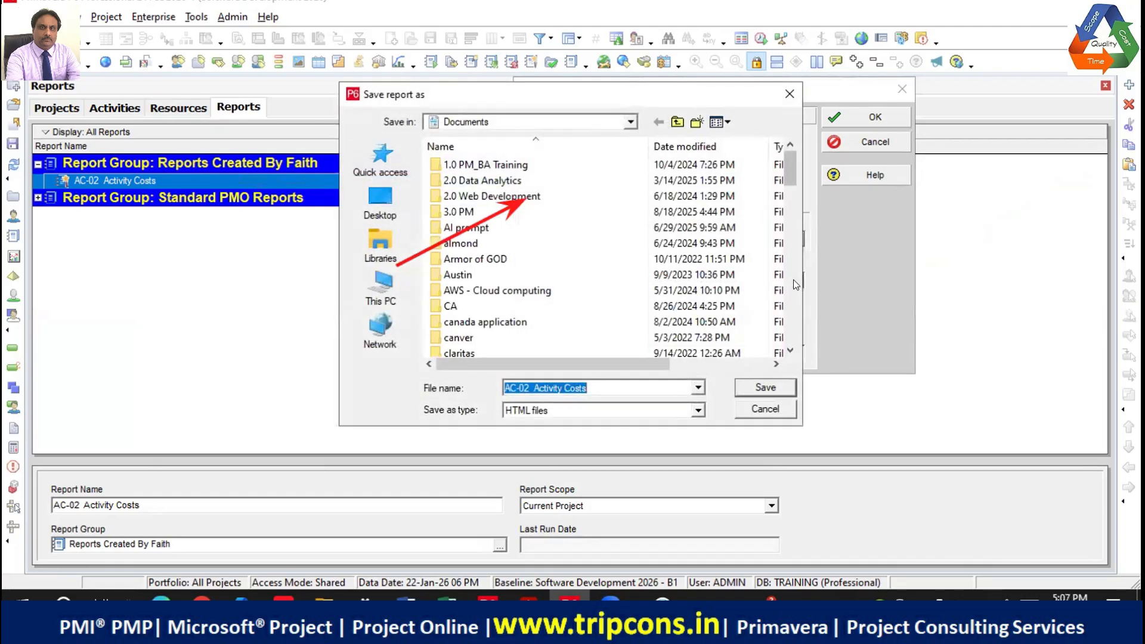
{"action": "left_click", "coordinate": [380, 203]}
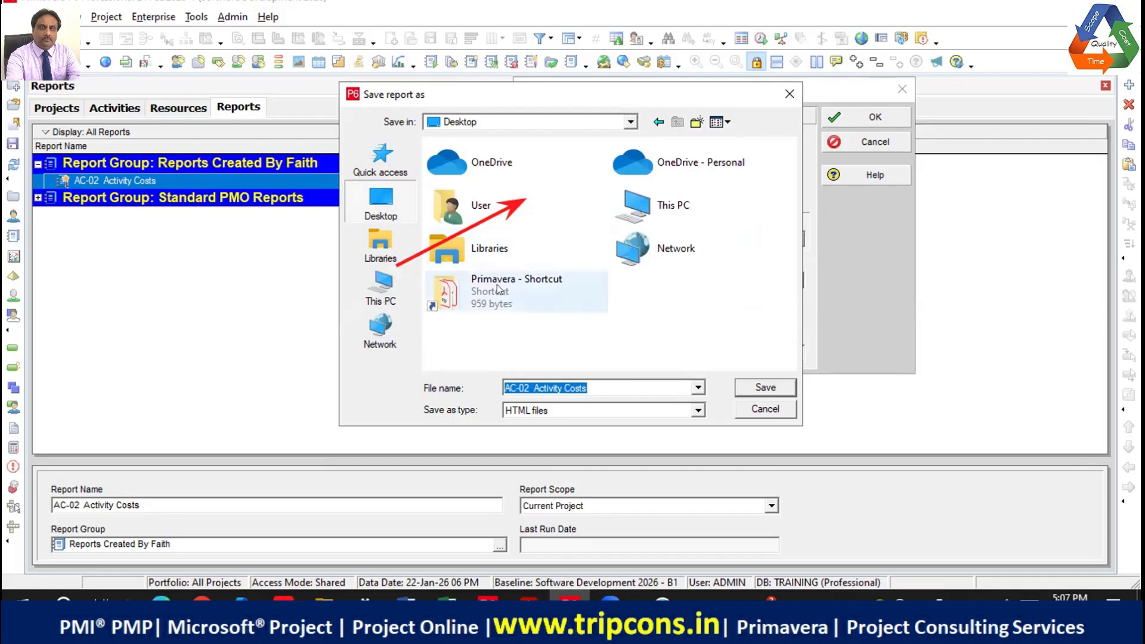
{"action": "double_click", "coordinate": [512, 290]}
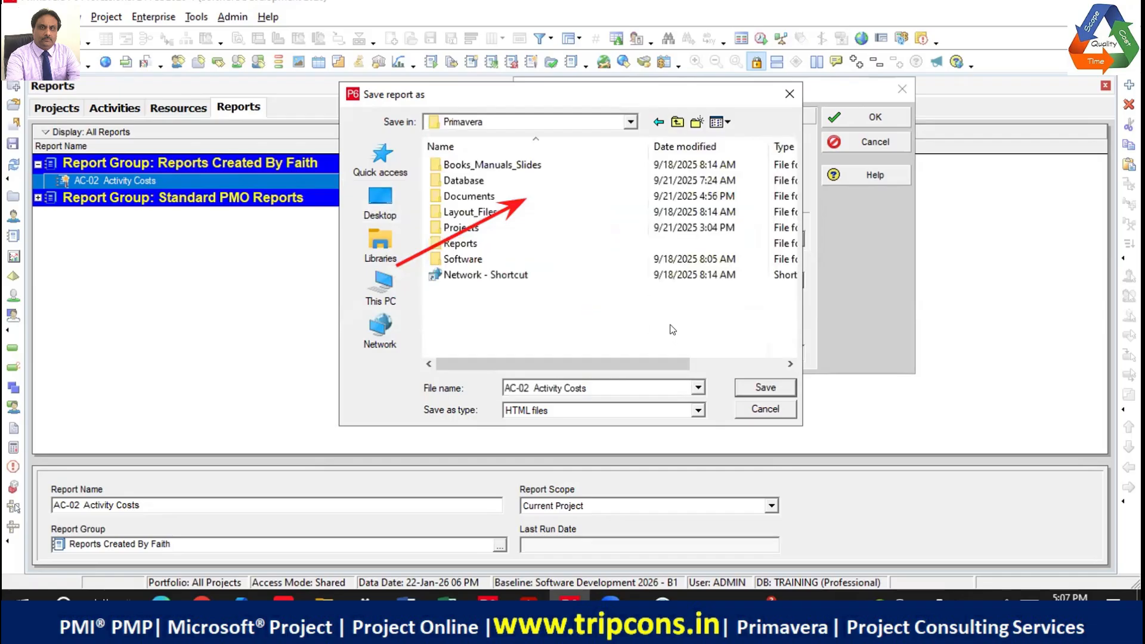
{"action": "double_click", "coordinate": [488, 245]}
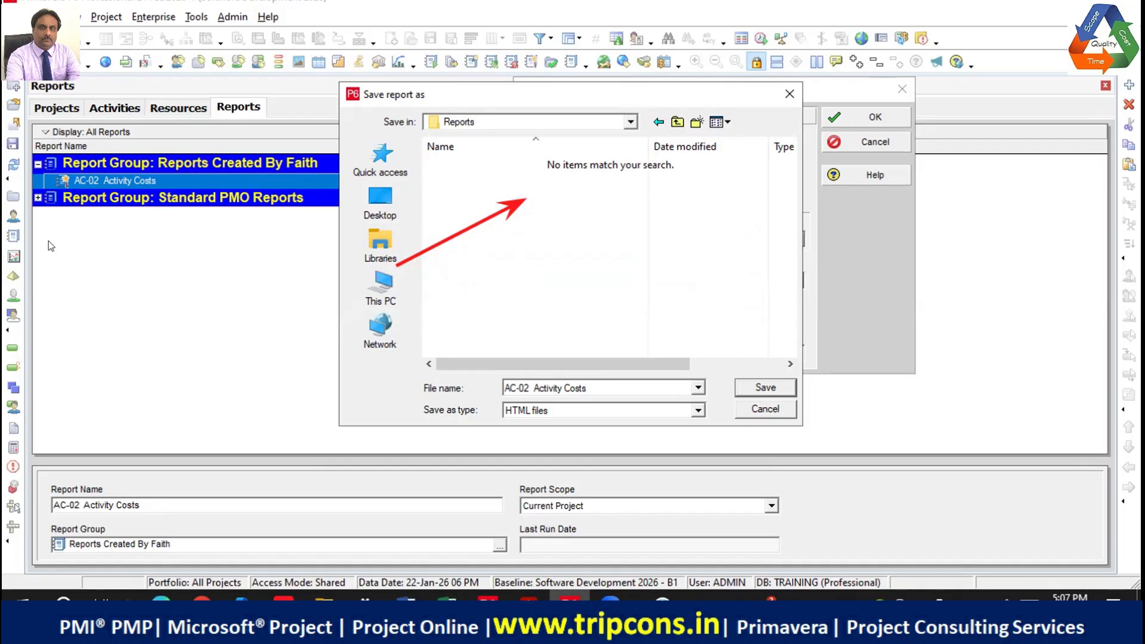
{"action": "left_click", "coordinate": [785, 389]}
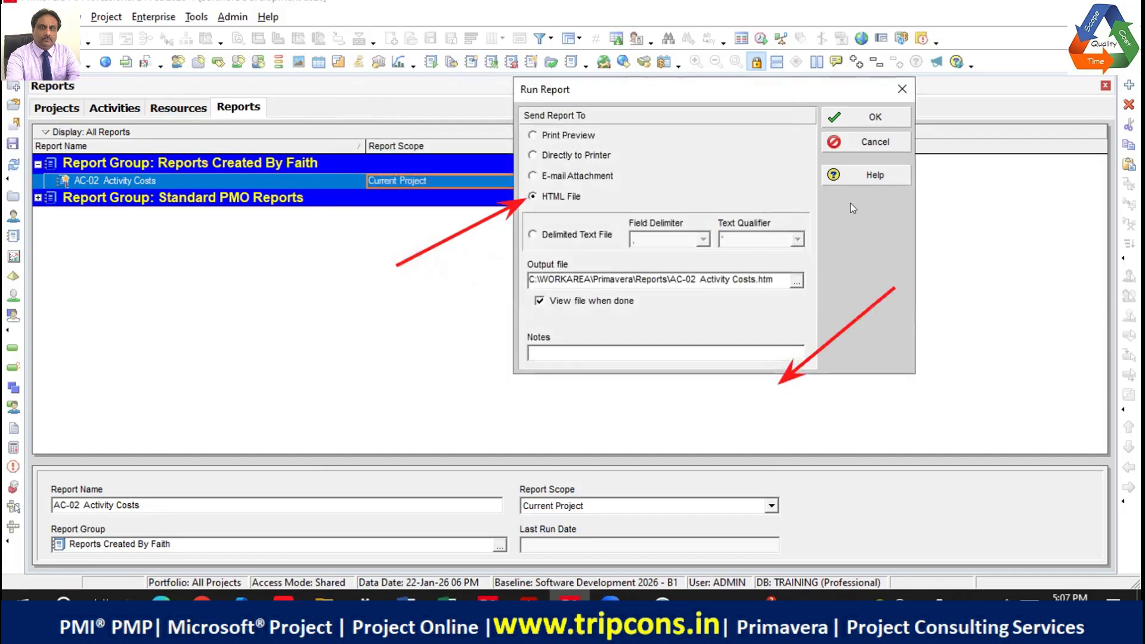
Step: Generate the HTML report and open it in Google Chrome, making Chrome the default for .htm files
{"action": "left_click", "coordinate": [875, 119]}
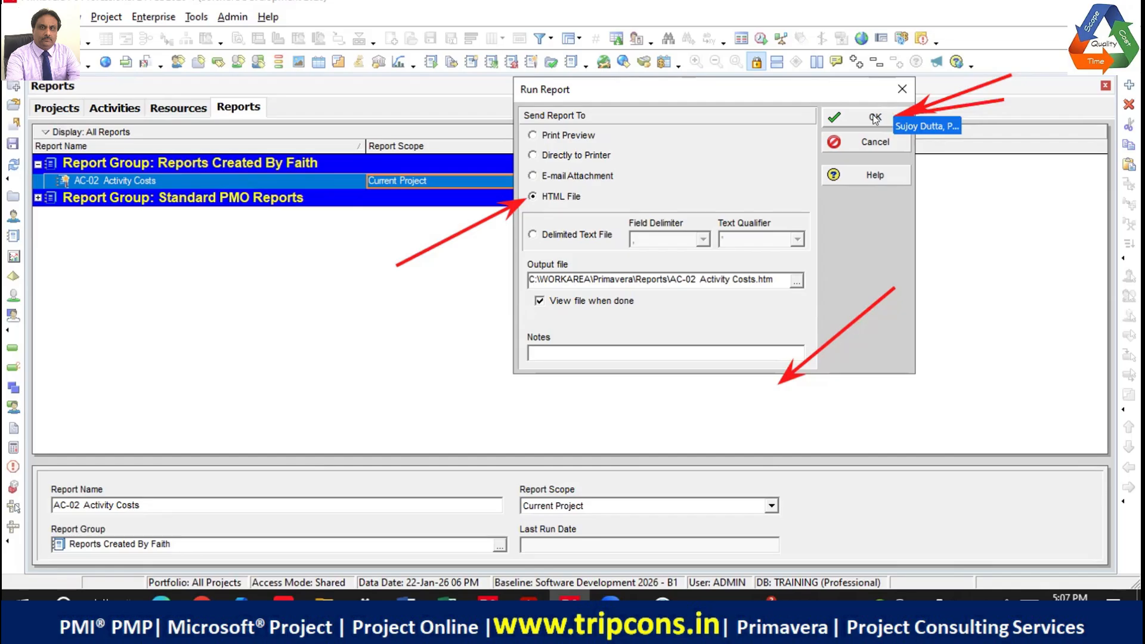
{"action": "left_click", "coordinate": [875, 118]}
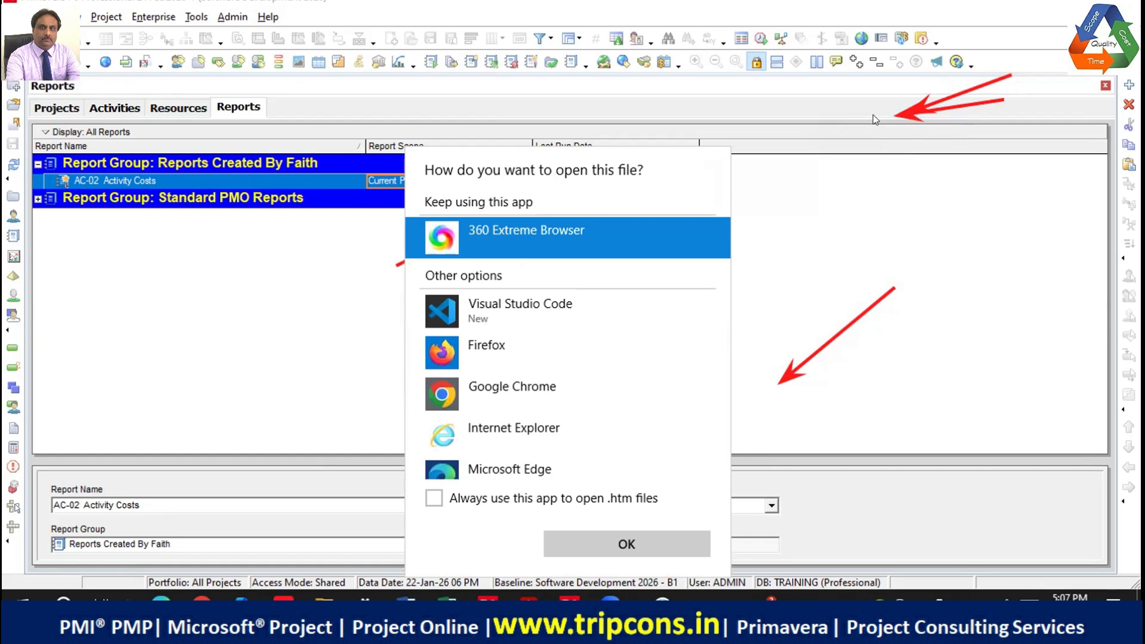
{"action": "left_click", "coordinate": [474, 392]}
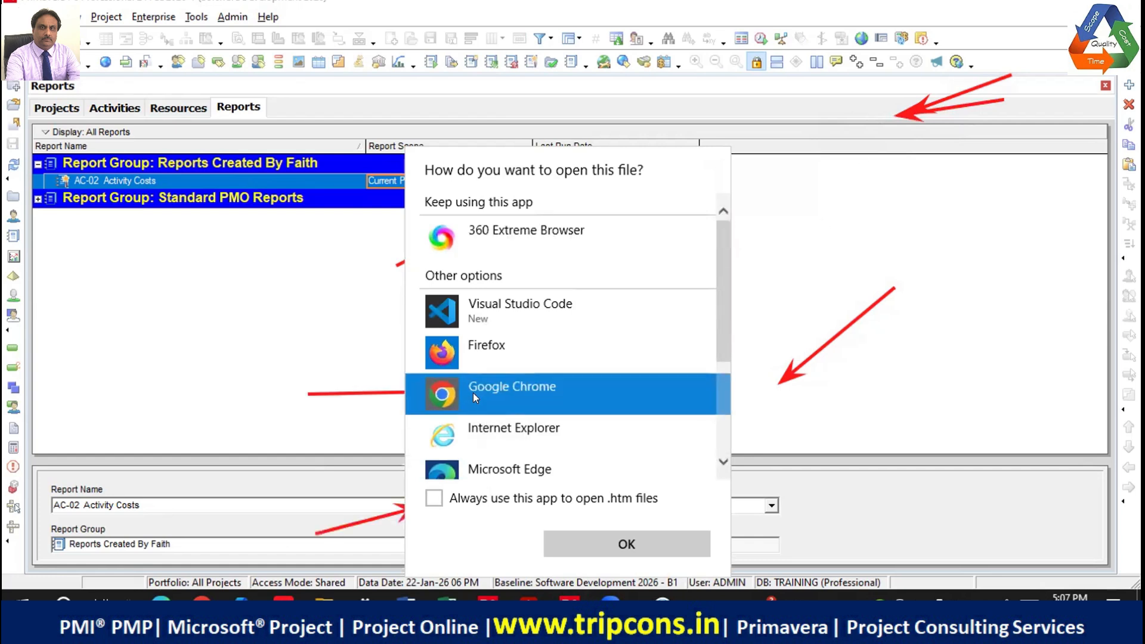
{"action": "left_click", "coordinate": [434, 498]}
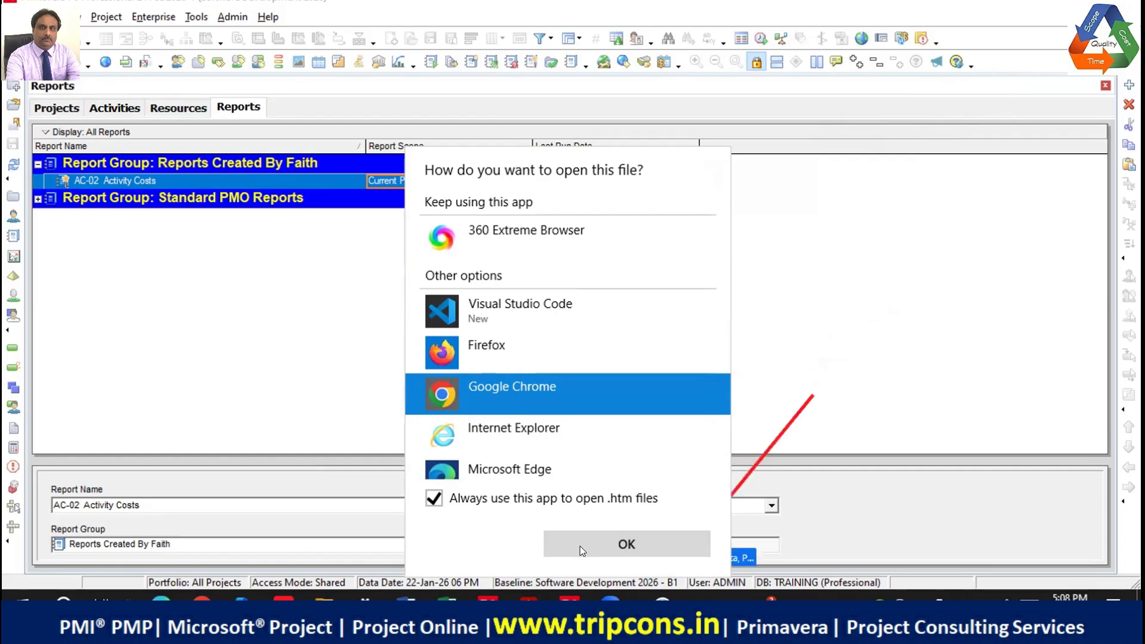
{"action": "left_click", "coordinate": [580, 546]}
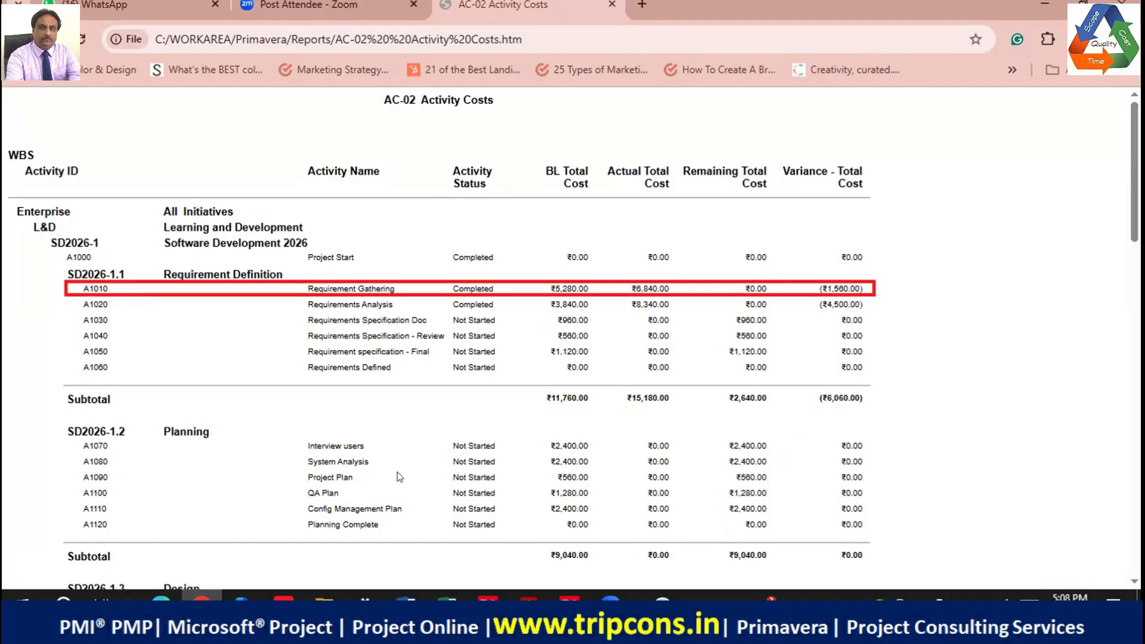
Step: Review the baseline, actual, remaining and variance total costs throughout the AC-02 Activity Costs report
{"action": "scroll", "coordinate": [397, 472], "scroll_direction": "down", "scroll_amount": 6}
{"action": "scroll", "coordinate": [399, 476], "scroll_direction": "down", "scroll_amount": 16}
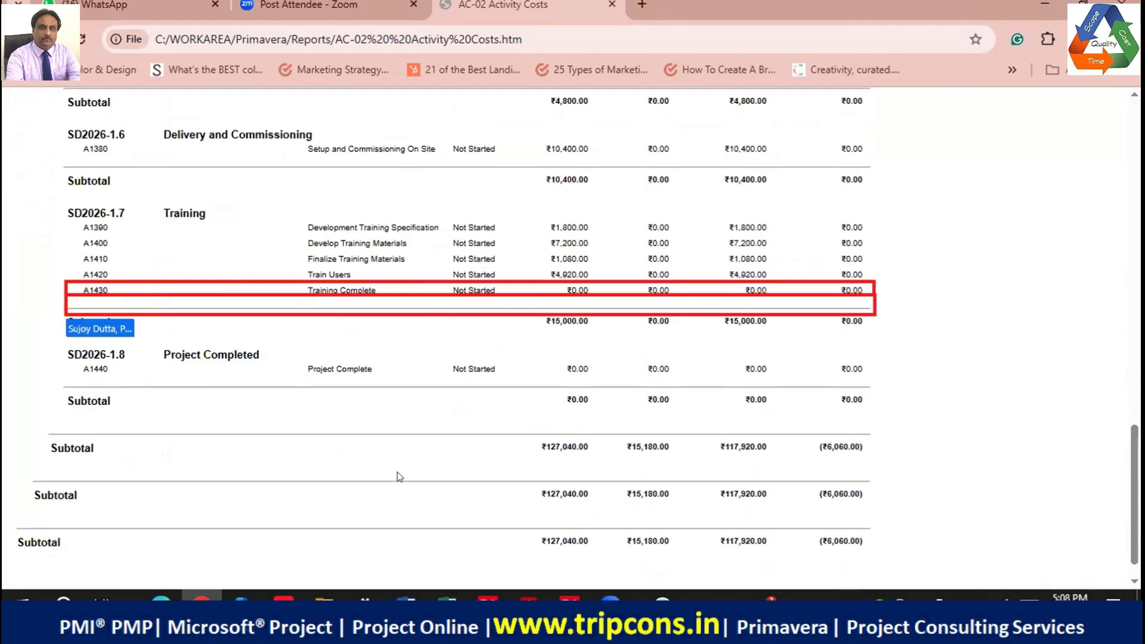
{"action": "scroll", "coordinate": [399, 476], "scroll_direction": "up", "scroll_amount": 20}
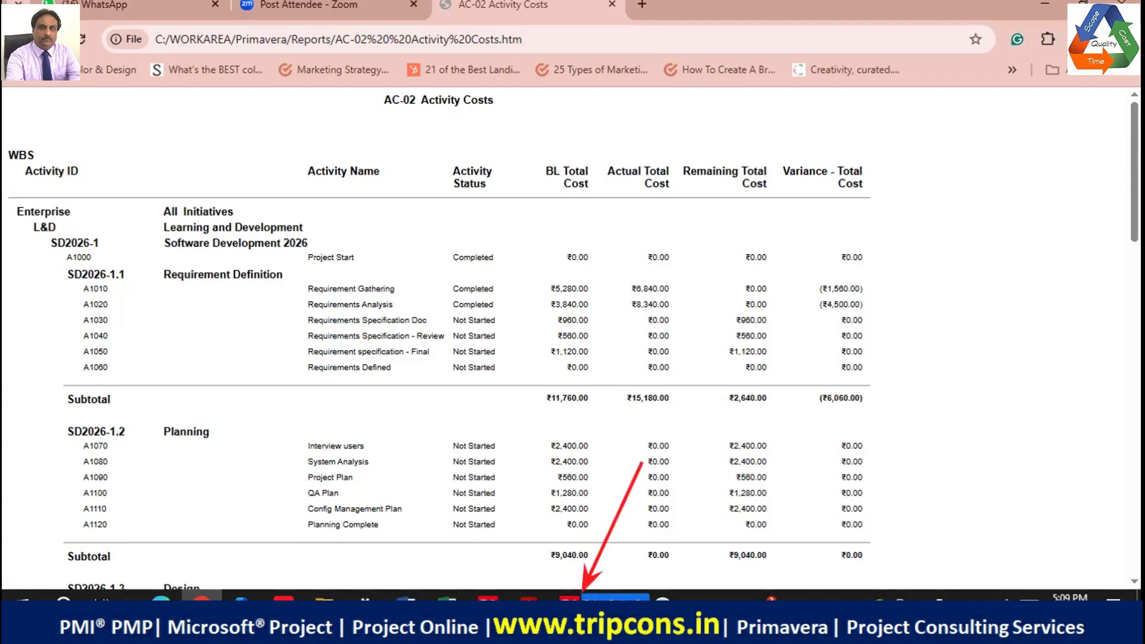
Step: Switch back to Primavera P6, paste another copy of the report in the custom group and rename it "AC-02 Activity Costs (detailed)"
{"action": "left_click", "coordinate": [569, 598]}
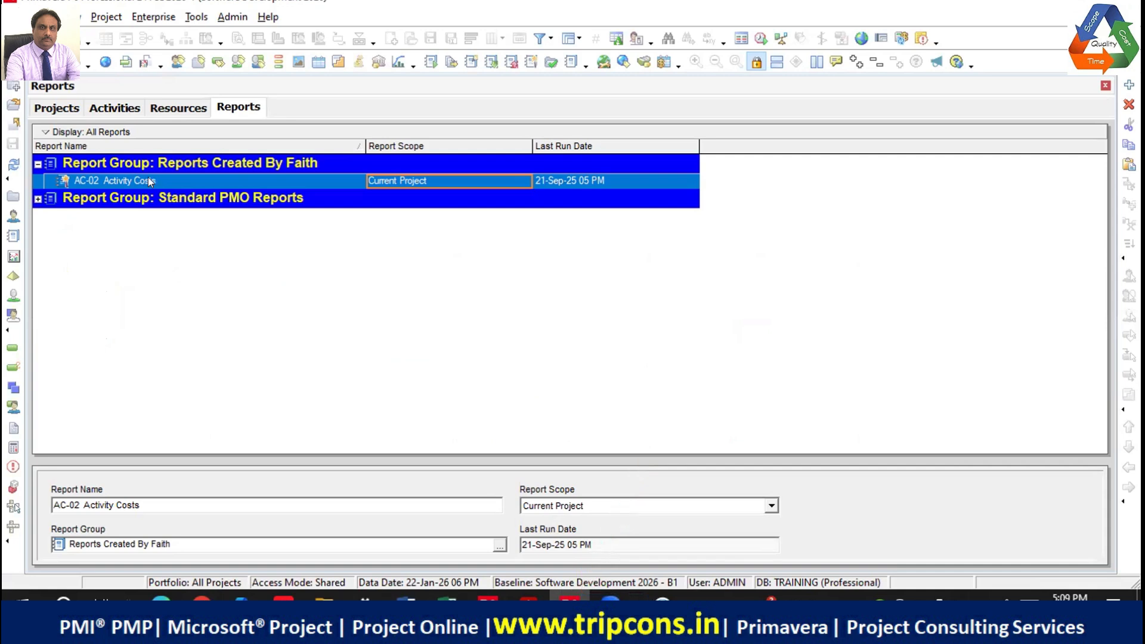
{"action": "left_click", "coordinate": [165, 186]}
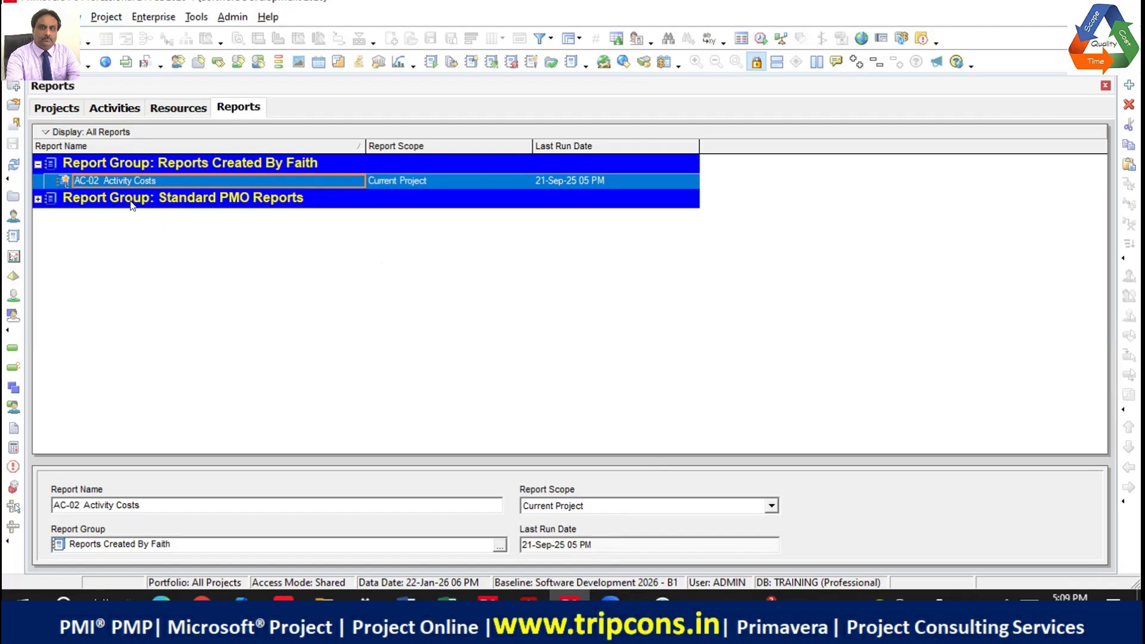
{"action": "key", "text": "ctrl+v"}
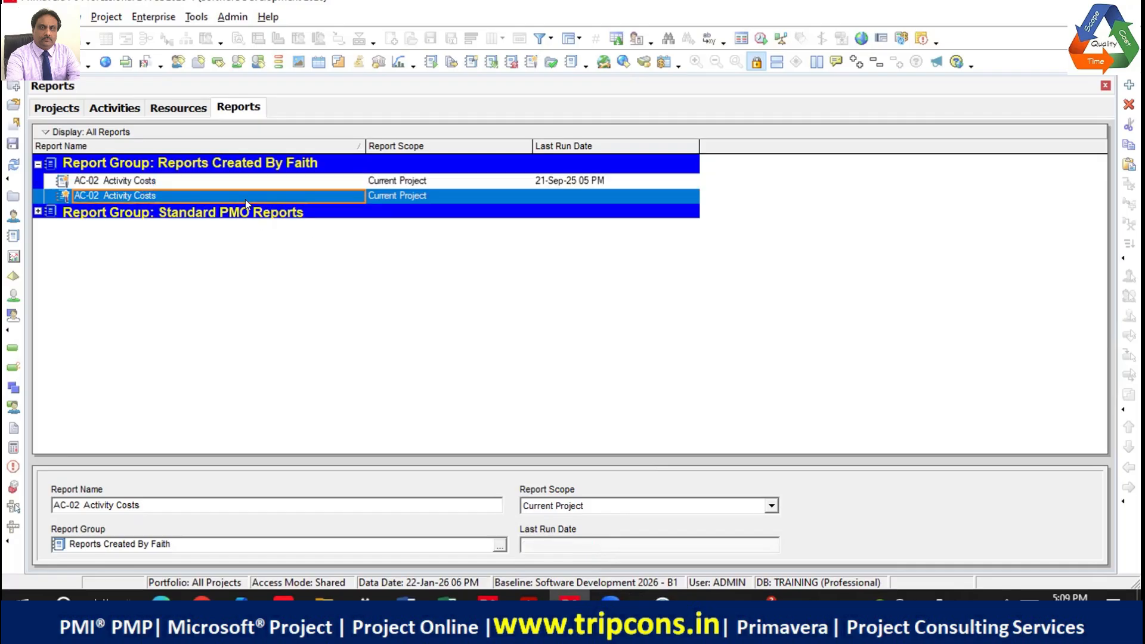
{"action": "left_click", "coordinate": [229, 194]}
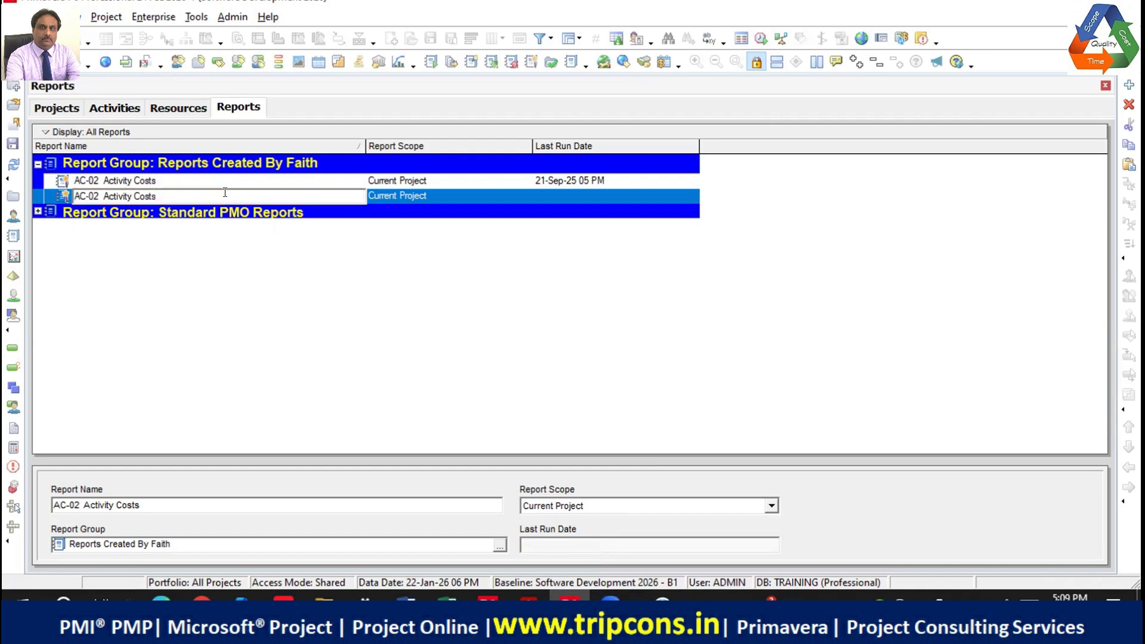
{"action": "type", "text": "(detailed)"}
{"action": "key", "text": "Return"}
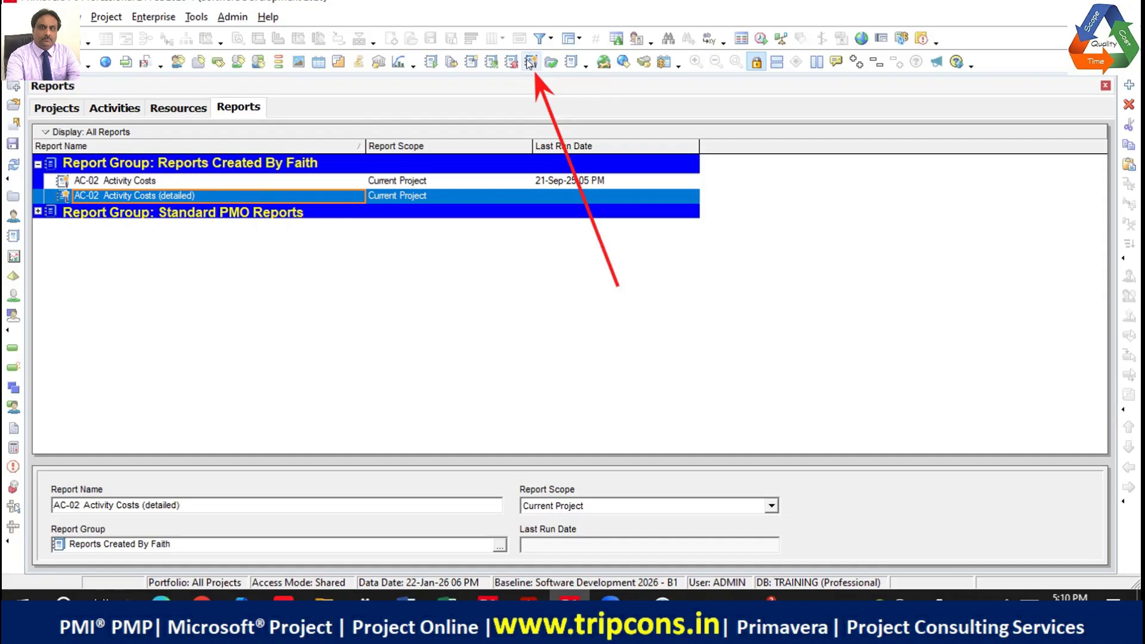
Step: Start modifying the AC-02 Activity Costs (detailed) report in the Report Wizard and open an enlarged column selection for the Activities subject area
{"action": "left_click", "coordinate": [530, 63]}
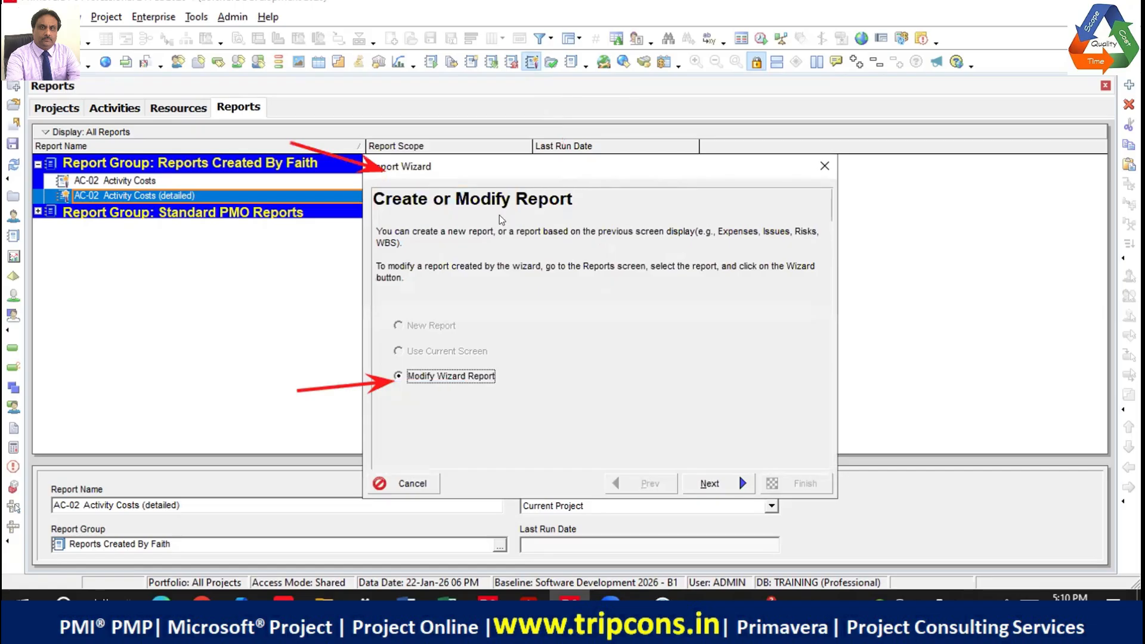
{"action": "left_click", "coordinate": [711, 485]}
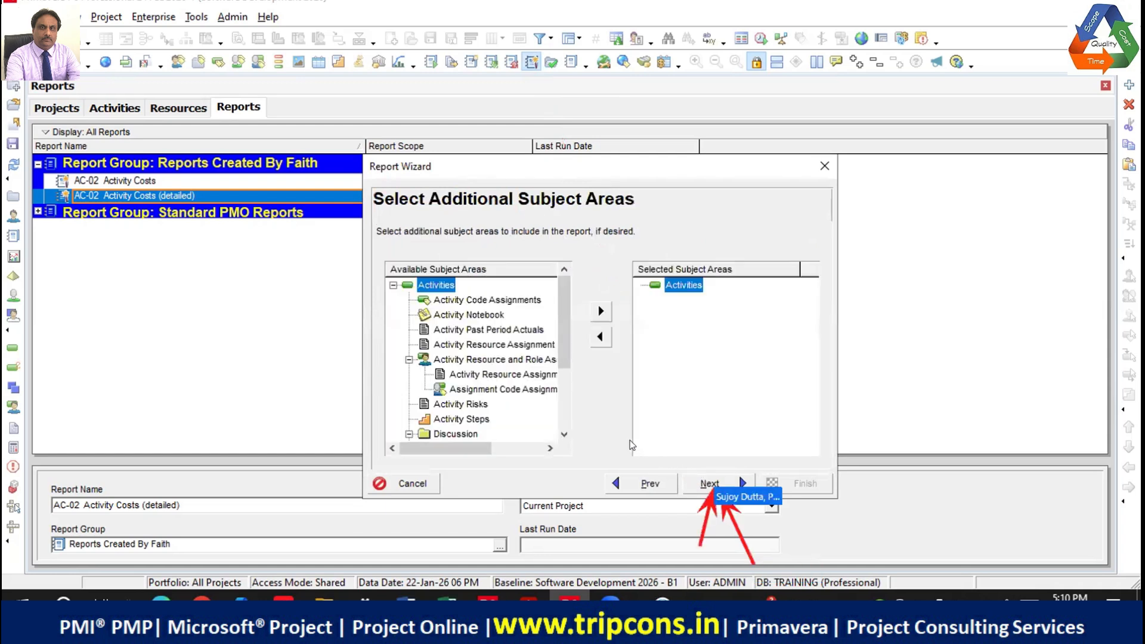
{"action": "left_click", "coordinate": [695, 484]}
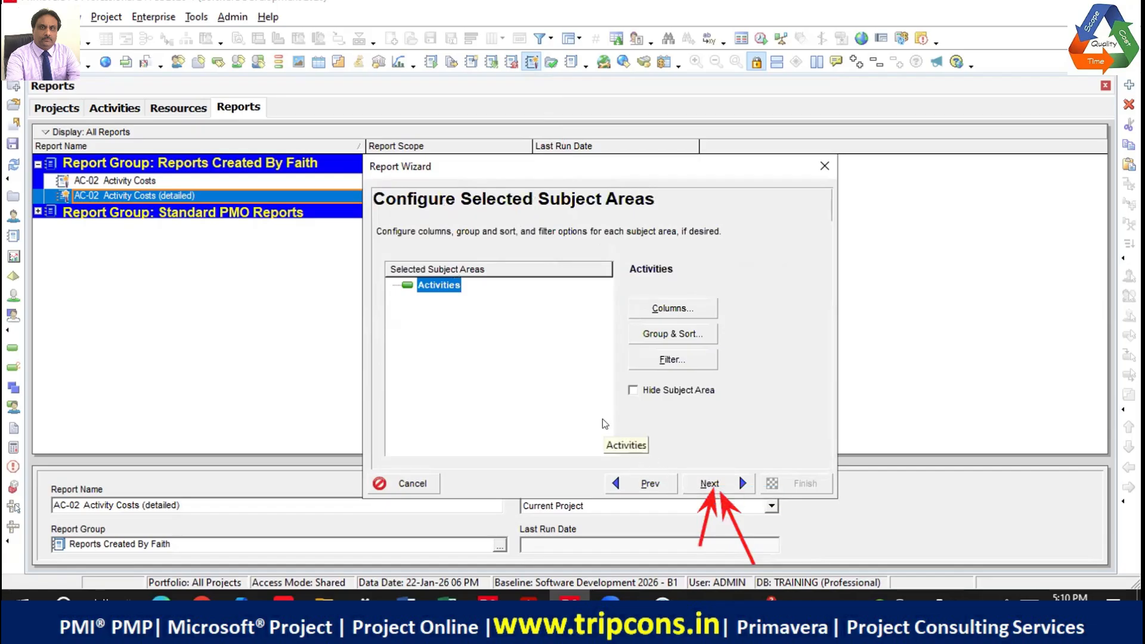
{"action": "left_click", "coordinate": [651, 307]}
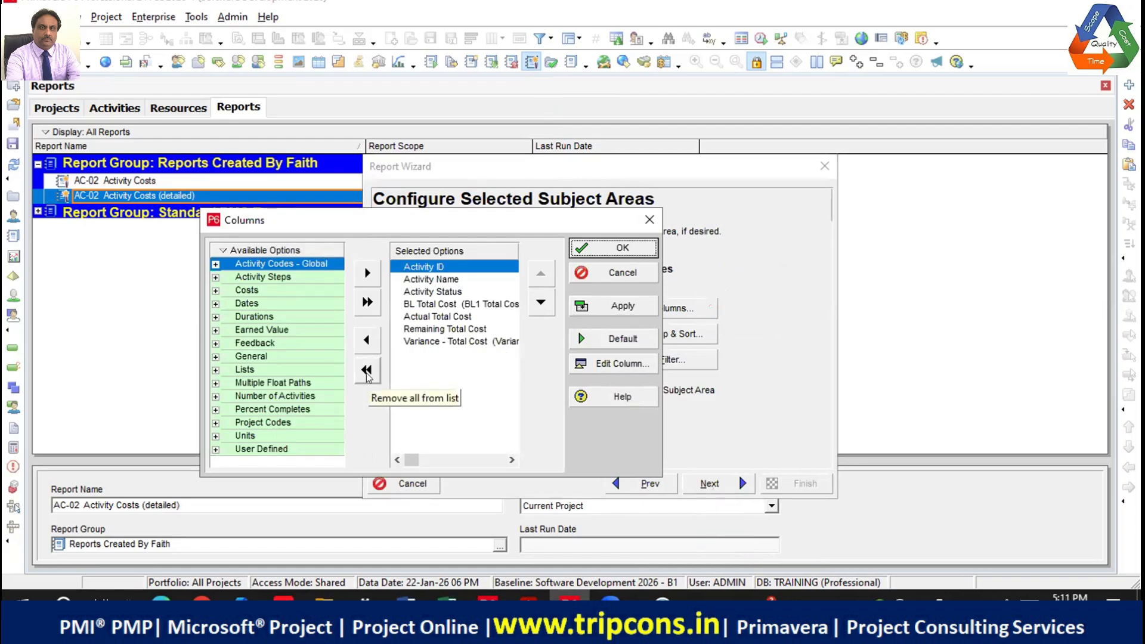
{"action": "left_click_drag", "start_coordinate": [470, 224], "coordinate": [536, 79]}
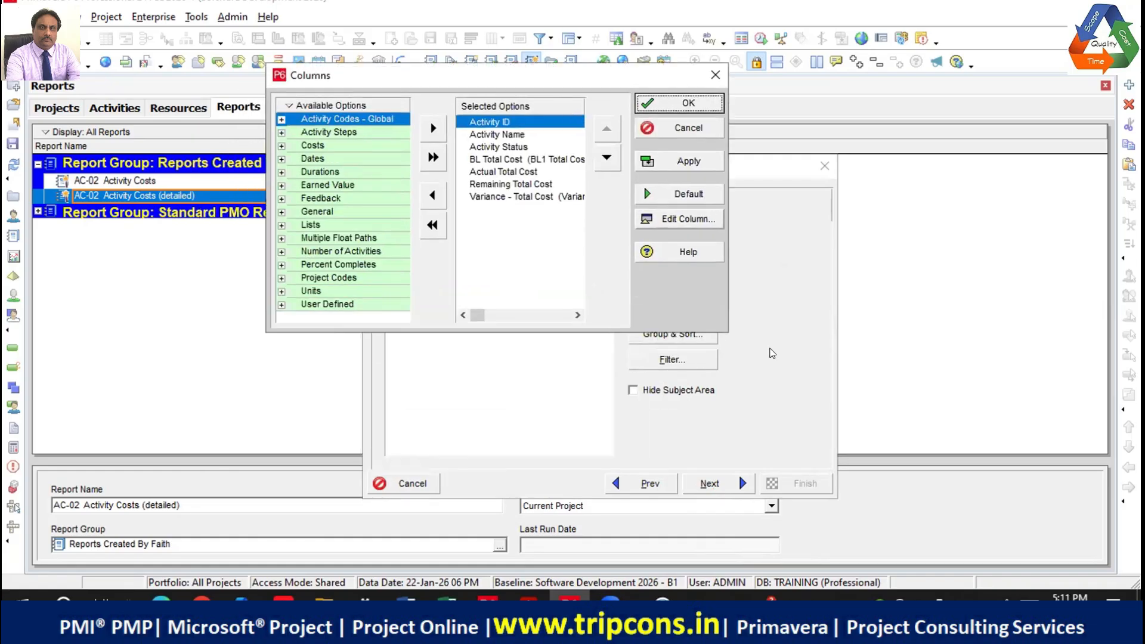
{"action": "left_click_drag", "start_coordinate": [745, 353], "coordinate": [975, 535]}
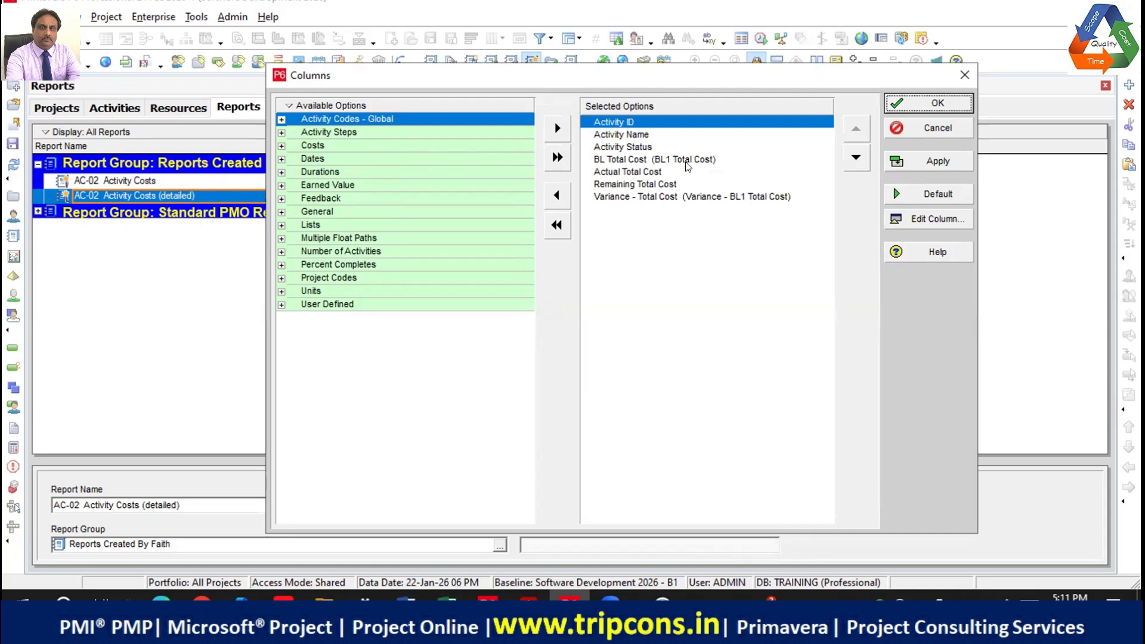
Step: Add the Duration % Complete column from Percent Completes directly after Activity Name
{"action": "left_click", "coordinate": [638, 136]}
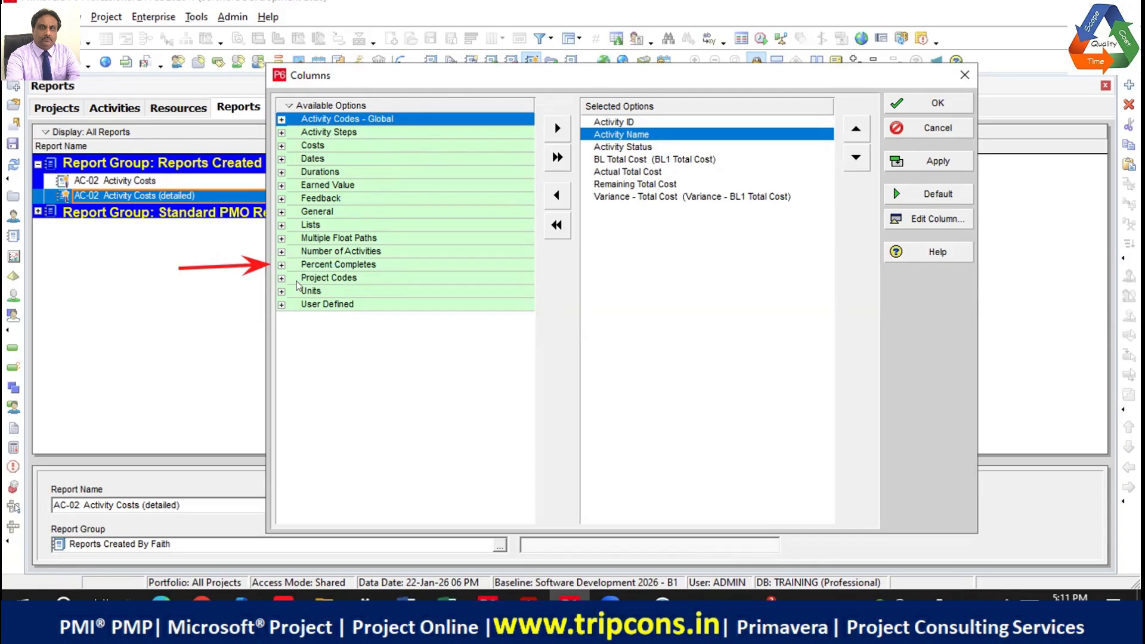
{"action": "left_click", "coordinate": [281, 264]}
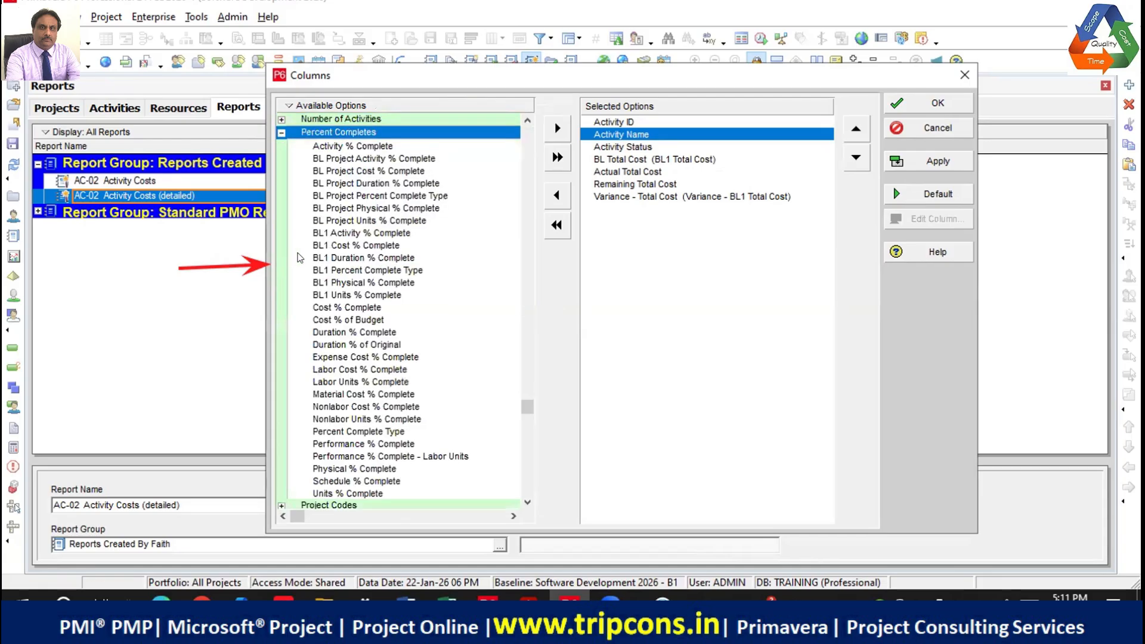
{"action": "left_click", "coordinate": [353, 334]}
{"action": "left_click", "coordinate": [556, 130]}
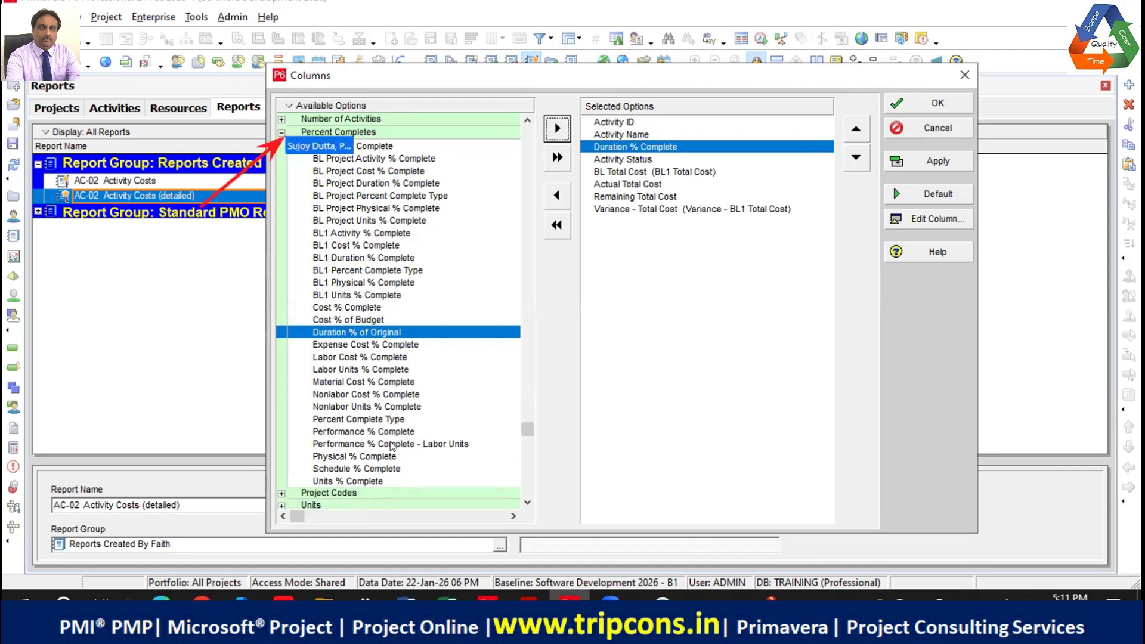
{"action": "left_click", "coordinate": [281, 133]}
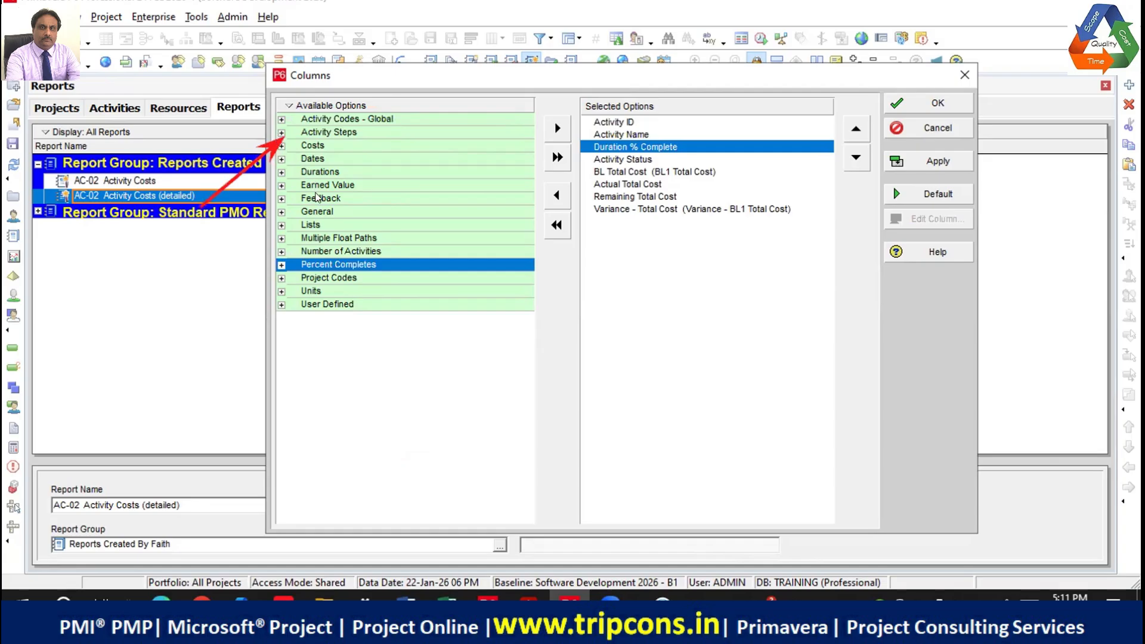
Step: Add the BL1 Duration and Actual Duration columns from Durations directly after Activity Status
{"action": "left_click", "coordinate": [634, 159]}
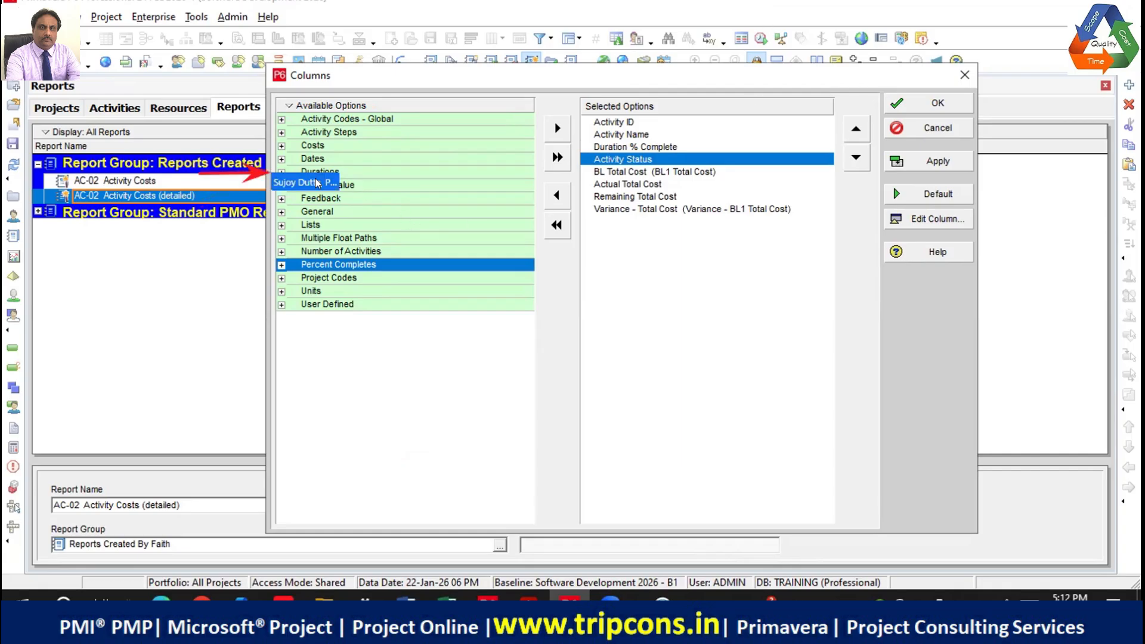
{"action": "left_click", "coordinate": [282, 173]}
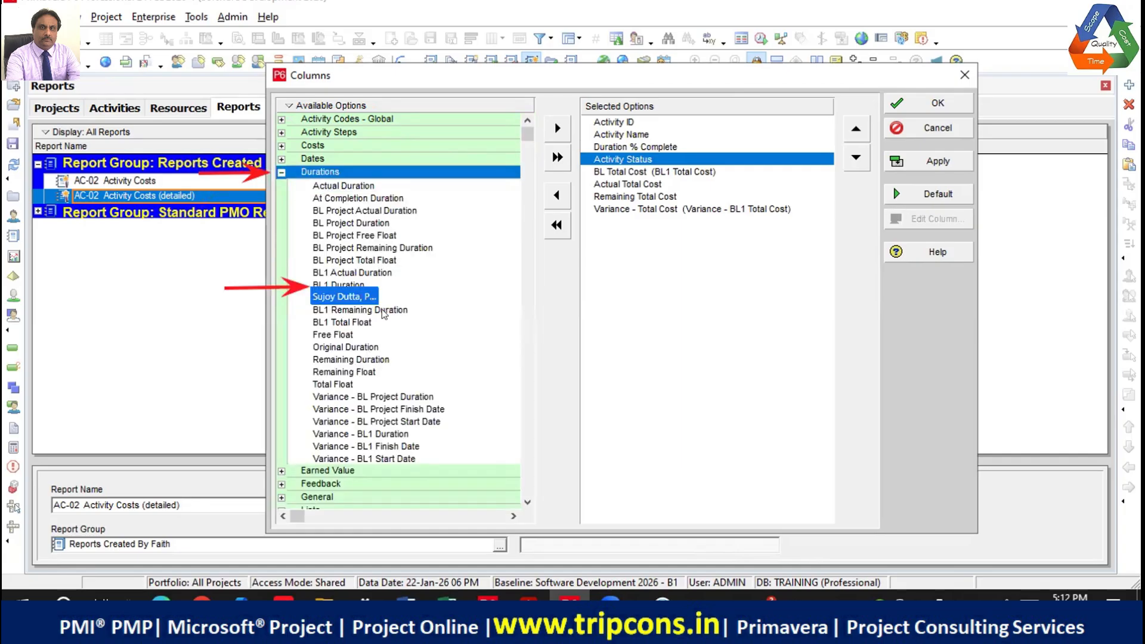
{"action": "left_click", "coordinate": [361, 285]}
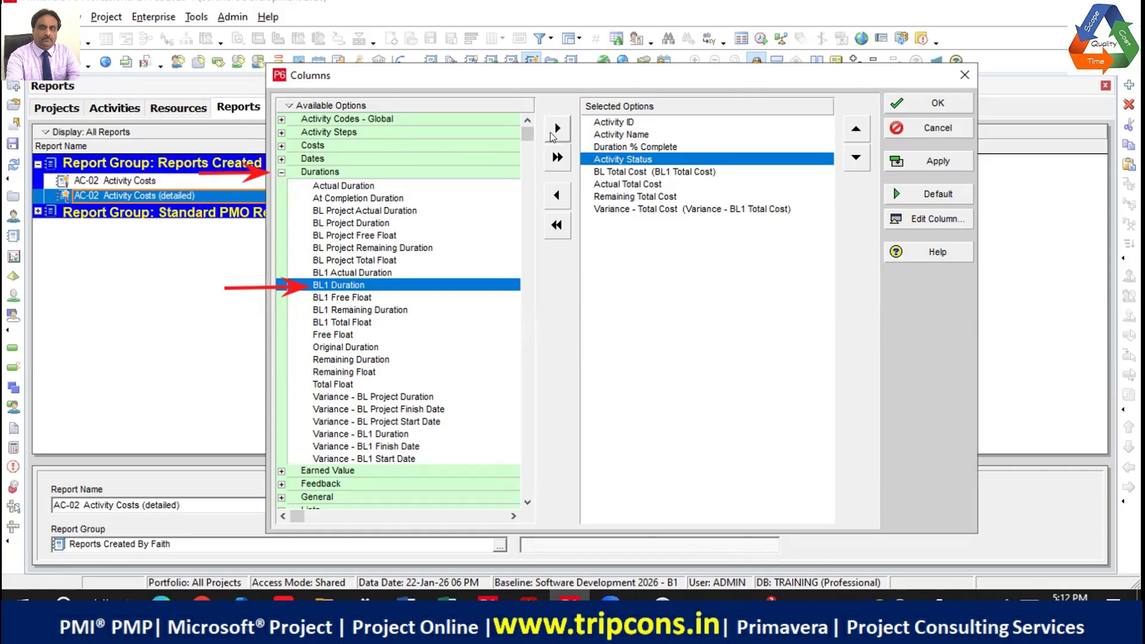
{"action": "left_click", "coordinate": [553, 131]}
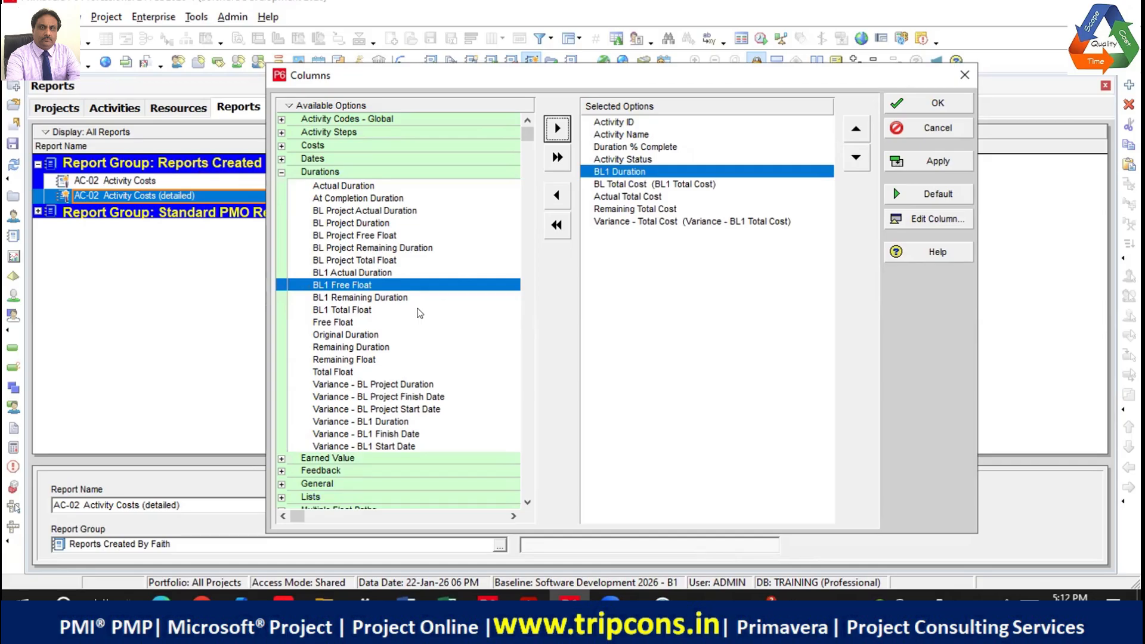
{"action": "left_click", "coordinate": [362, 180]}
{"action": "left_click", "coordinate": [557, 129]}
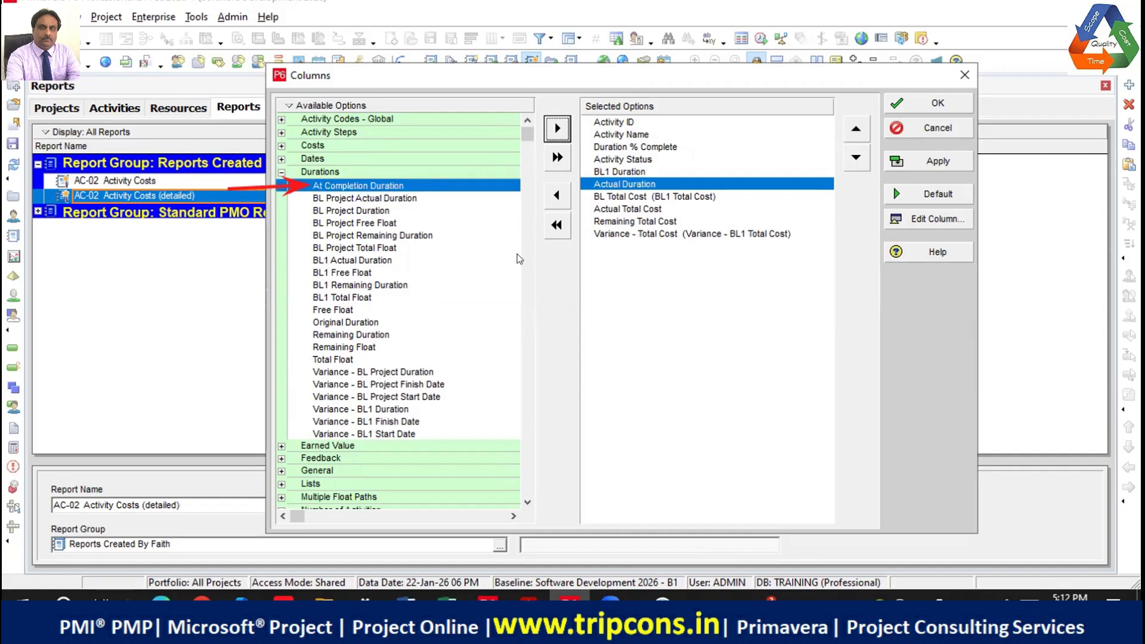
{"action": "scroll", "coordinate": [474, 309], "scroll_direction": "down", "scroll_amount": 2}
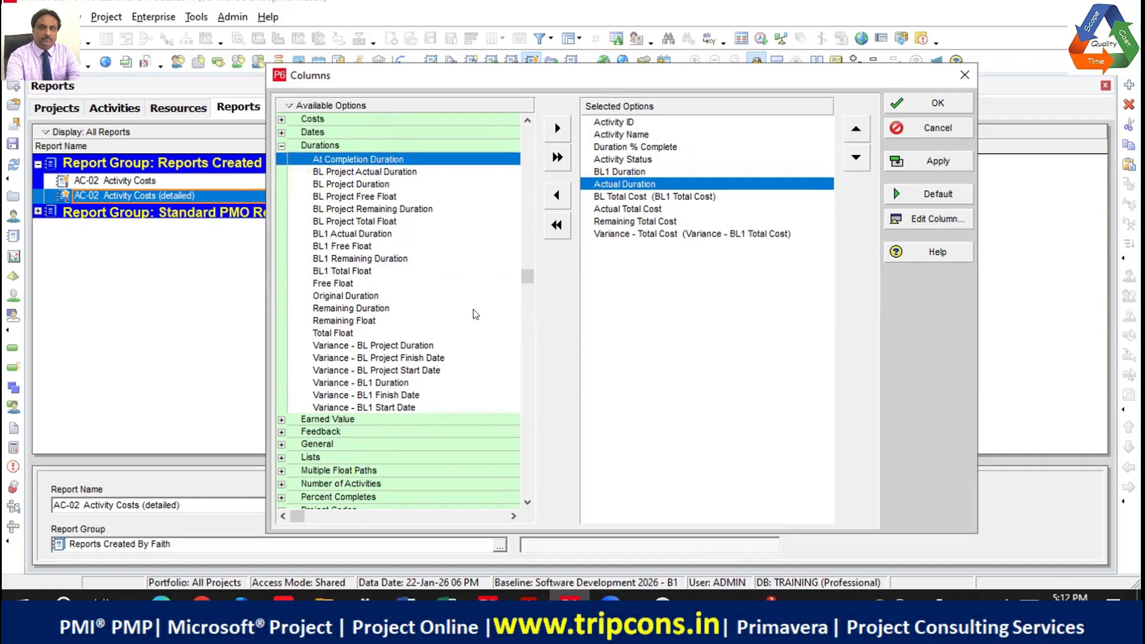
{"action": "scroll", "coordinate": [474, 309], "scroll_direction": "up", "scroll_amount": 2}
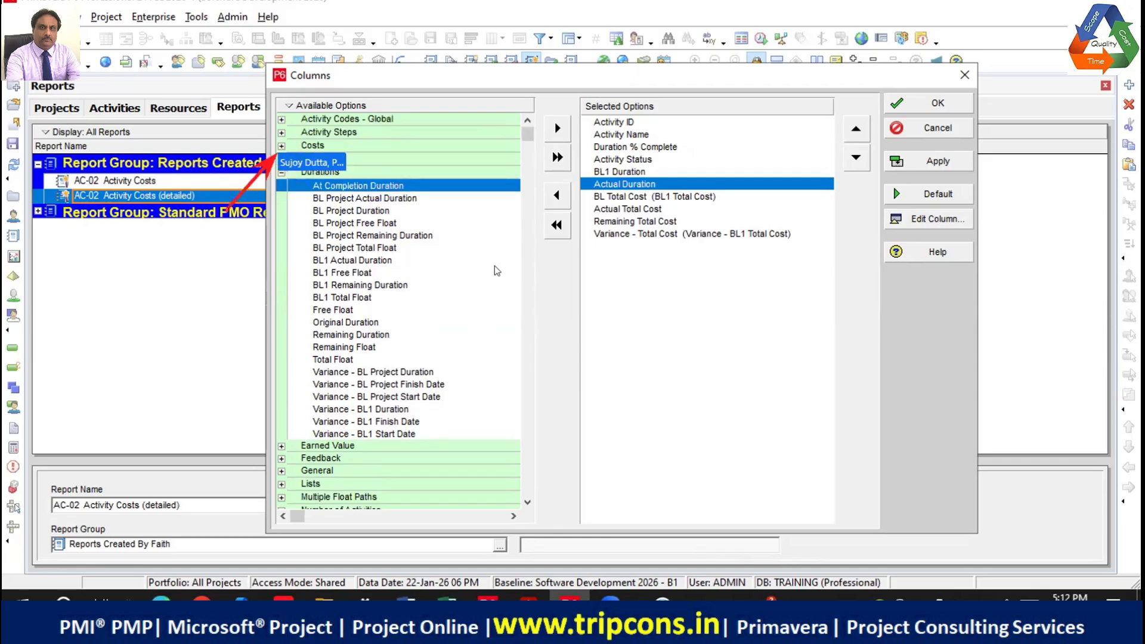
{"action": "left_click", "coordinate": [281, 171]}
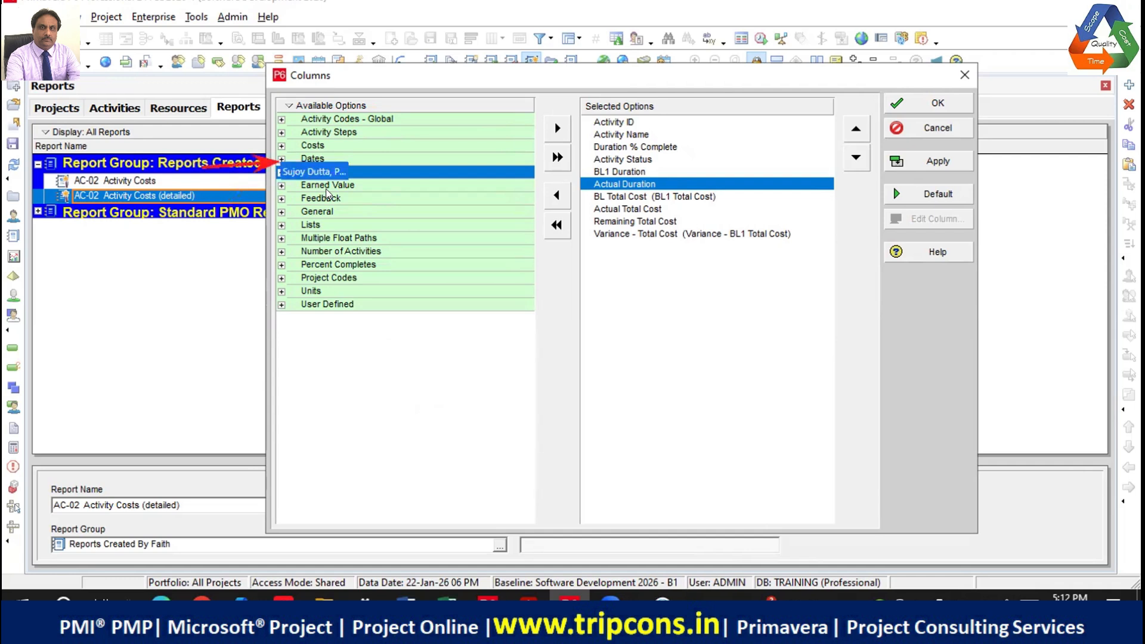
Step: Add the BL1 Start and BL1 Finish columns from Dates together to the selected report columns
{"action": "left_click", "coordinate": [281, 159]}
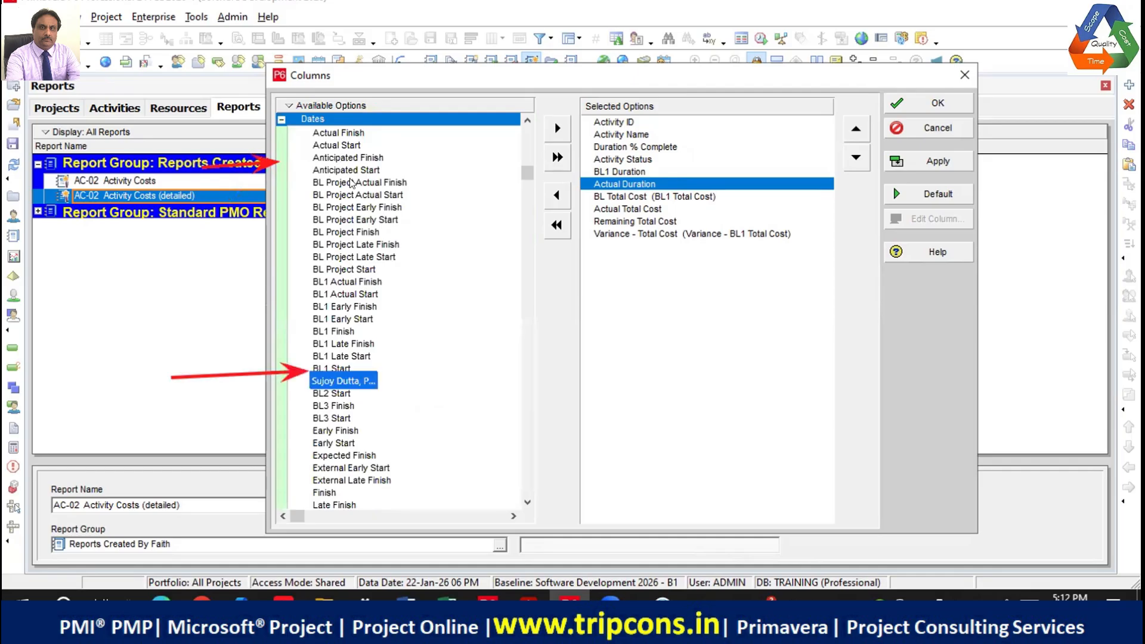
{"action": "left_click", "coordinate": [392, 393]}
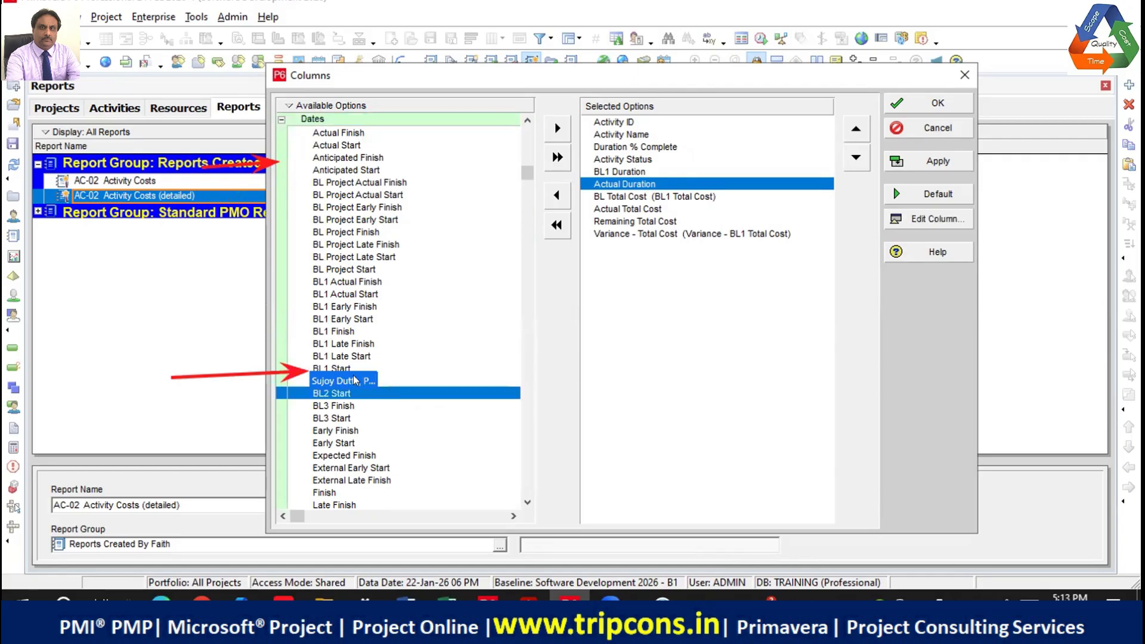
{"action": "left_click", "coordinate": [340, 368]}
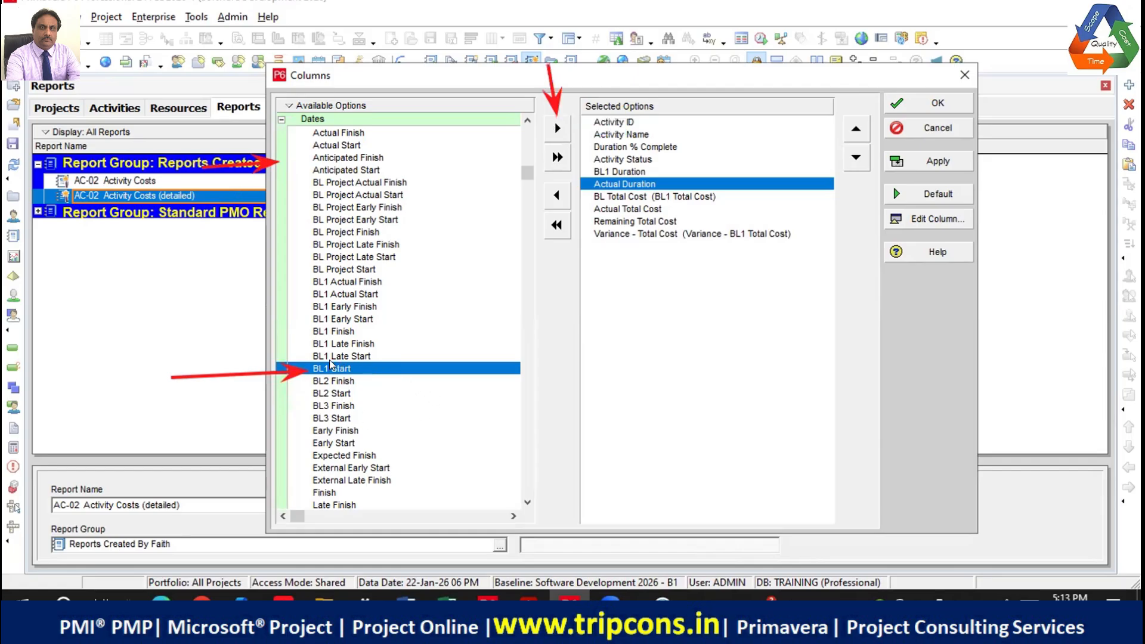
{"action": "left_click", "coordinate": [341, 332], "text": "shift"}
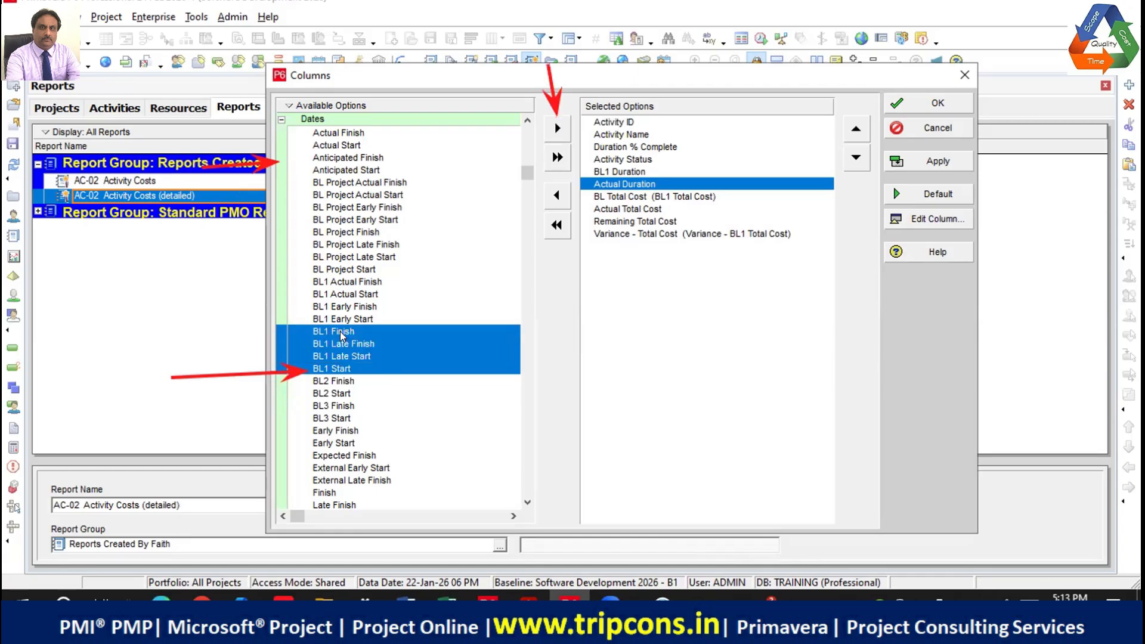
{"action": "left_click", "coordinate": [353, 360]}
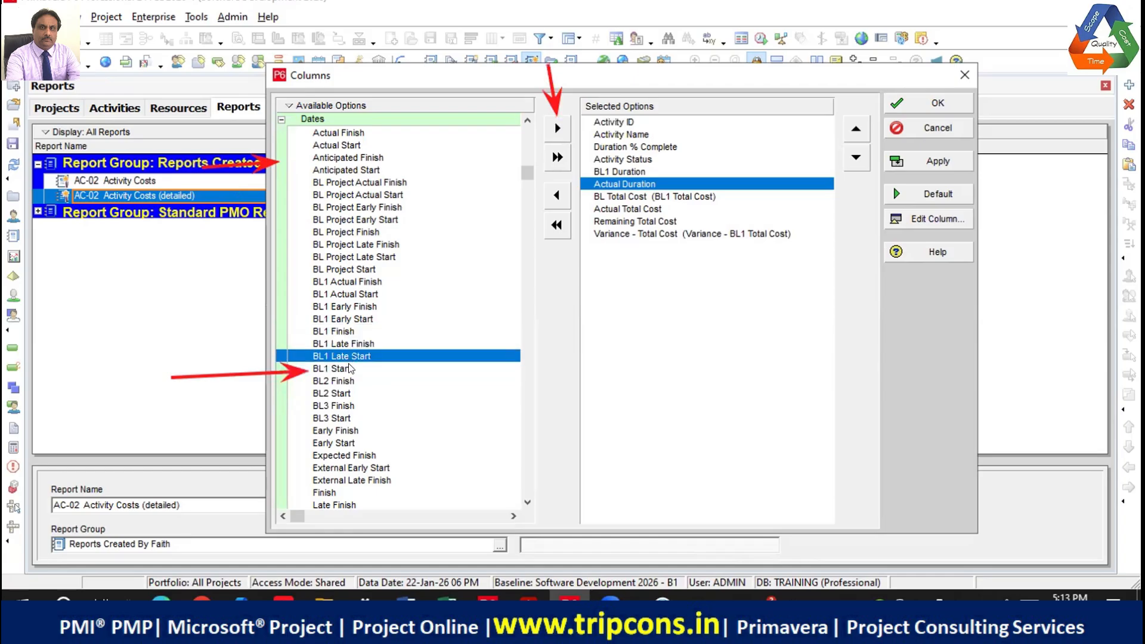
{"action": "left_click", "coordinate": [341, 371]}
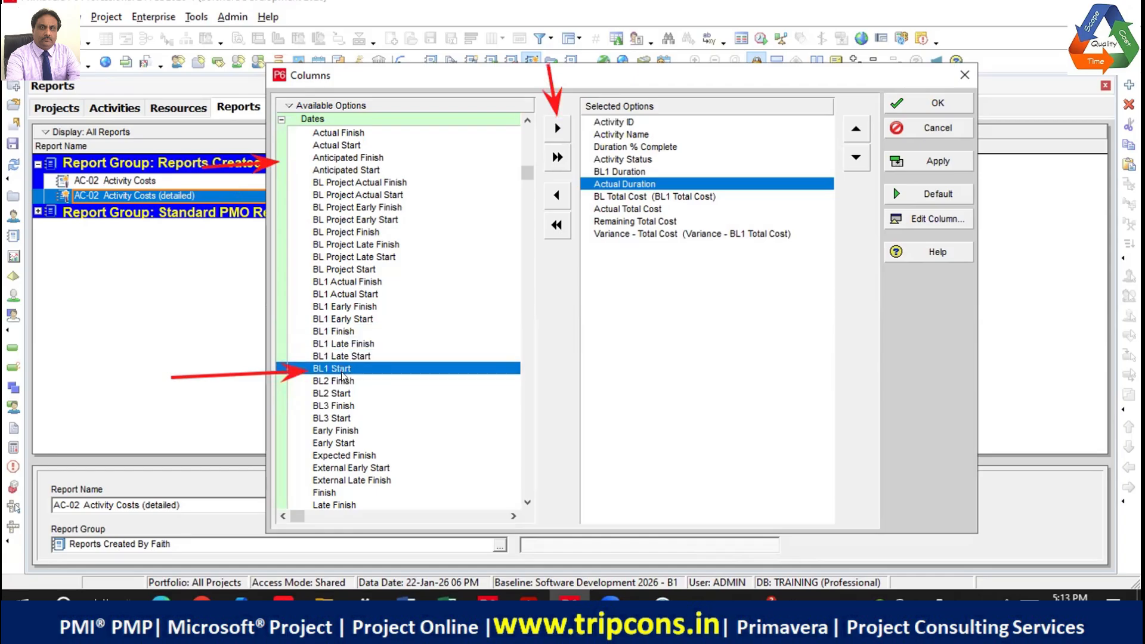
{"action": "left_click", "coordinate": [343, 331], "text": "ctrl"}
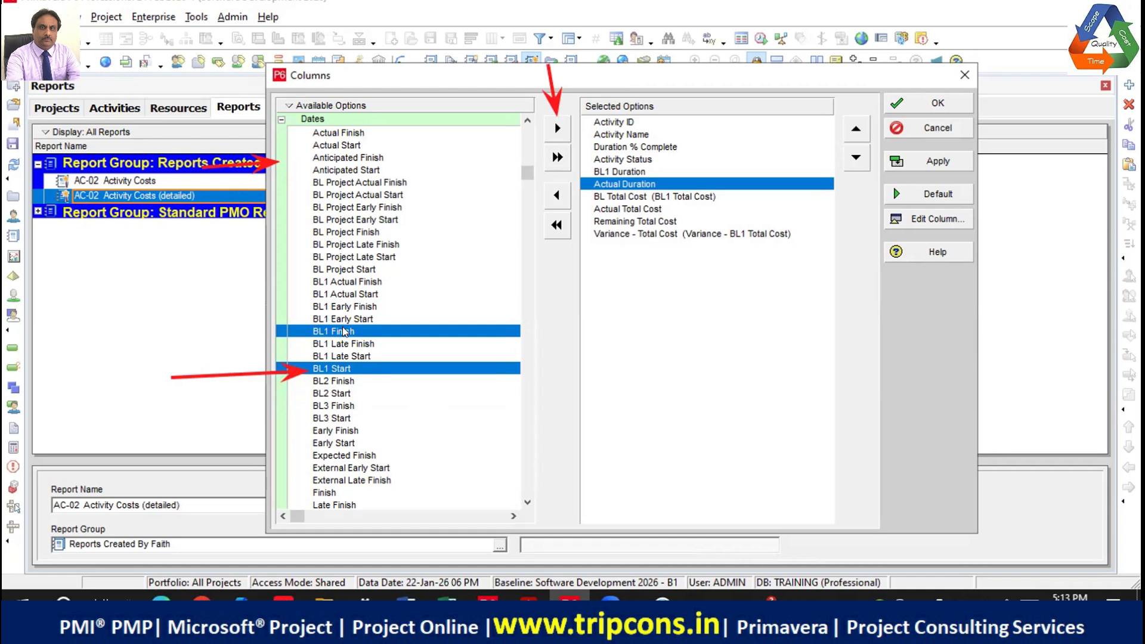
{"action": "left_click", "coordinate": [557, 128]}
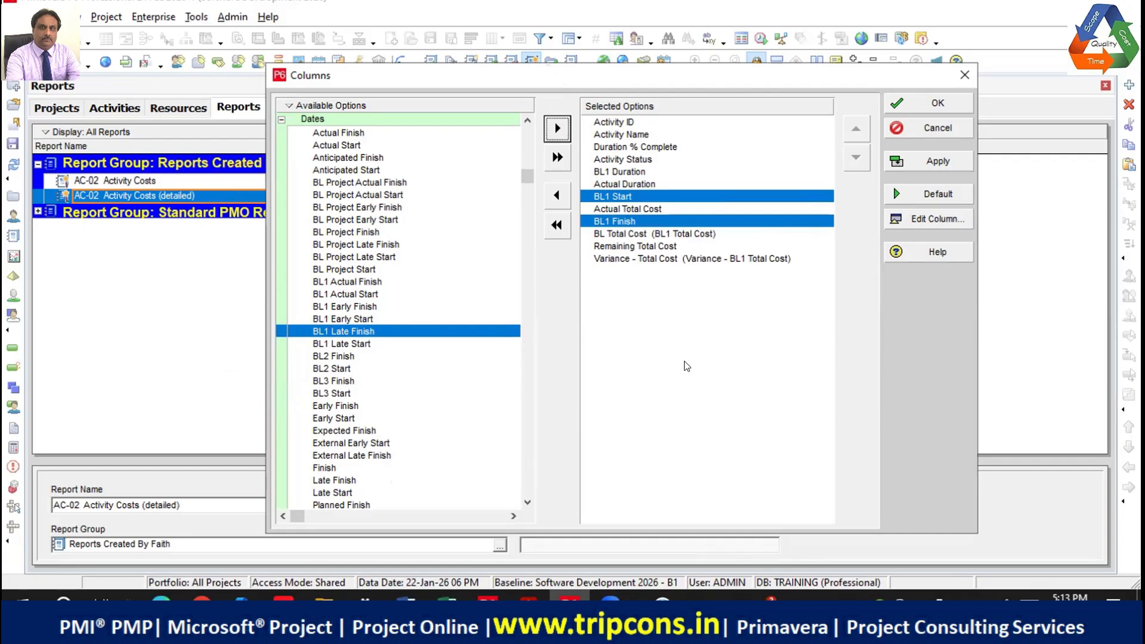
Step: Reorder the selected columns so Actual Total Cost follows Actual Duration and BL1 Start comes directly before BL1 Finish
{"action": "left_click", "coordinate": [623, 210]}
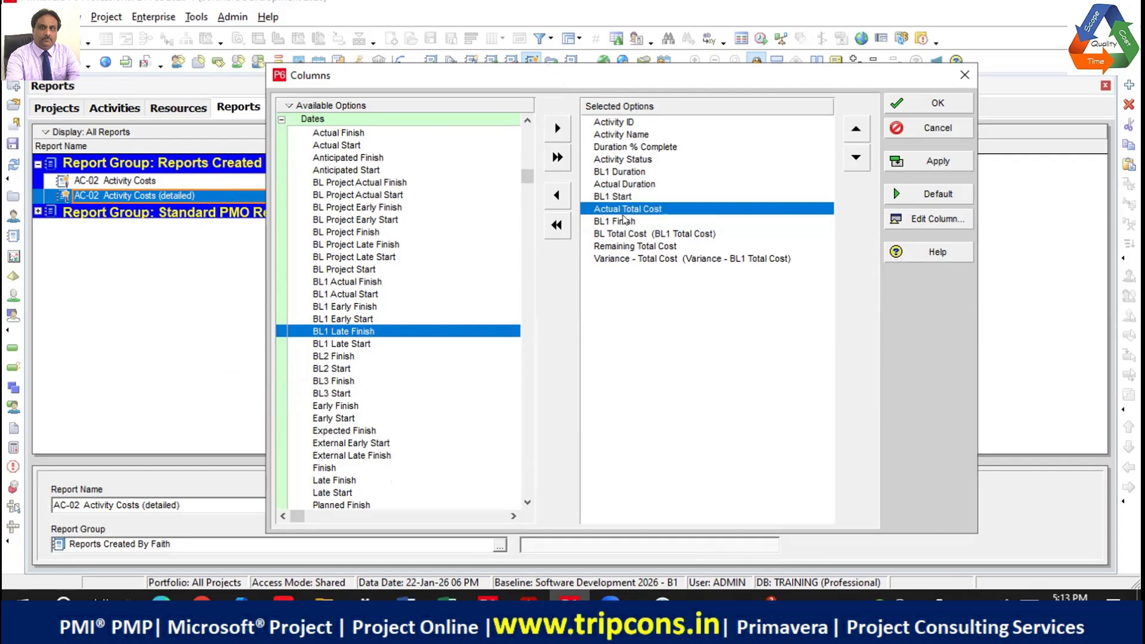
{"action": "left_click", "coordinate": [857, 130]}
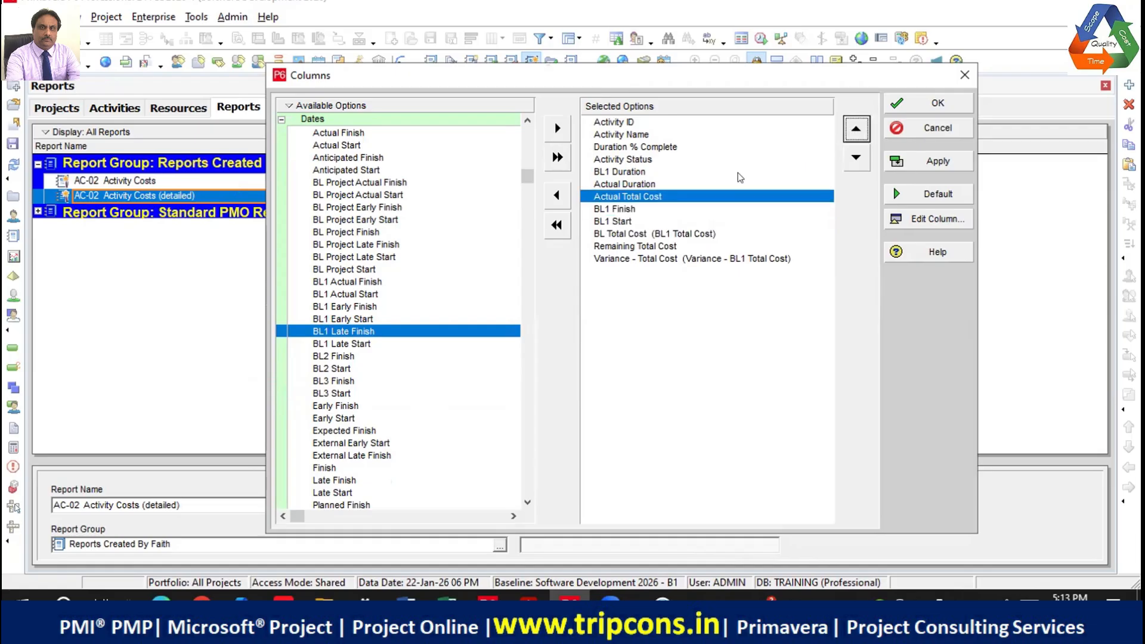
{"action": "left_click", "coordinate": [624, 221]}
{"action": "left_click", "coordinate": [859, 130]}
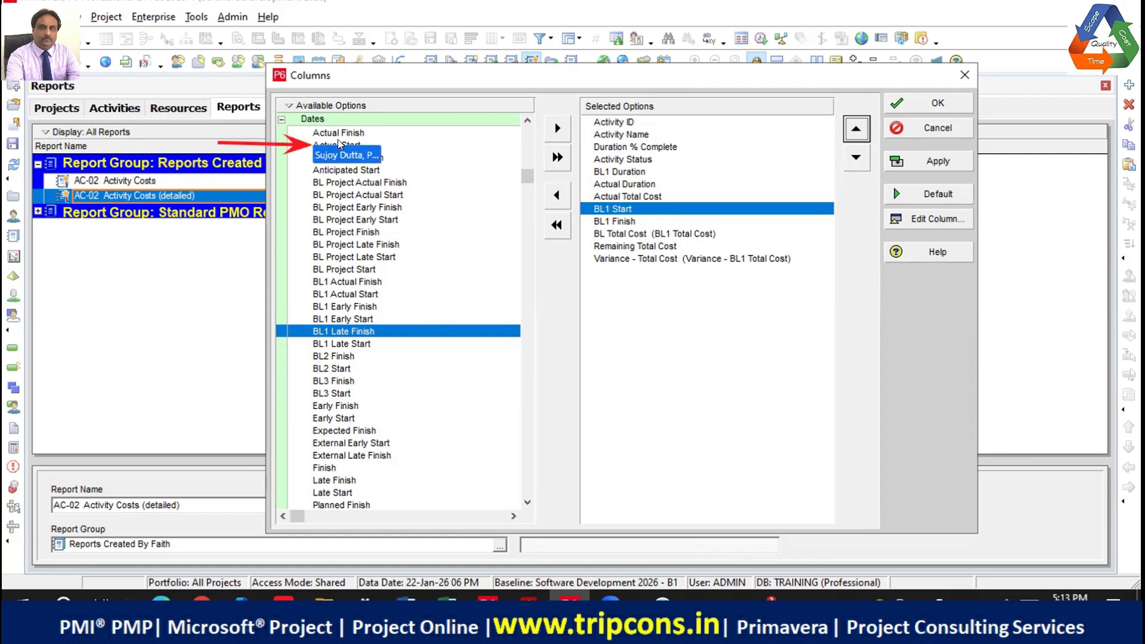
Step: Add Actual Start after BL1 Start and Actual Finish after BL1 Finish, and accept the column selection
{"action": "left_click", "coordinate": [377, 143]}
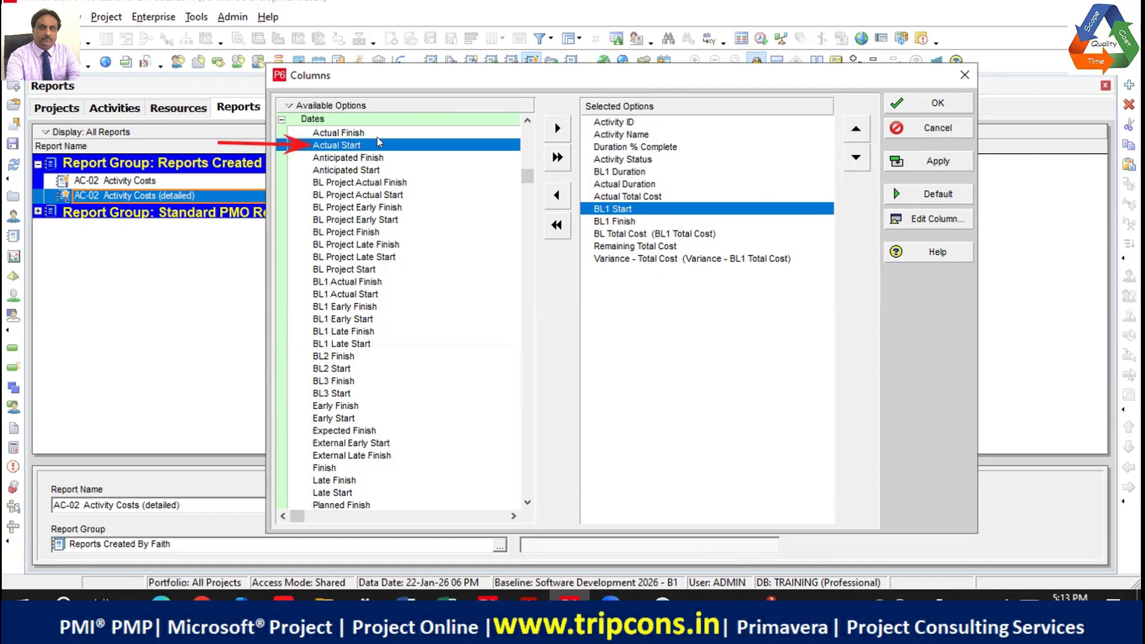
{"action": "left_click", "coordinate": [555, 128]}
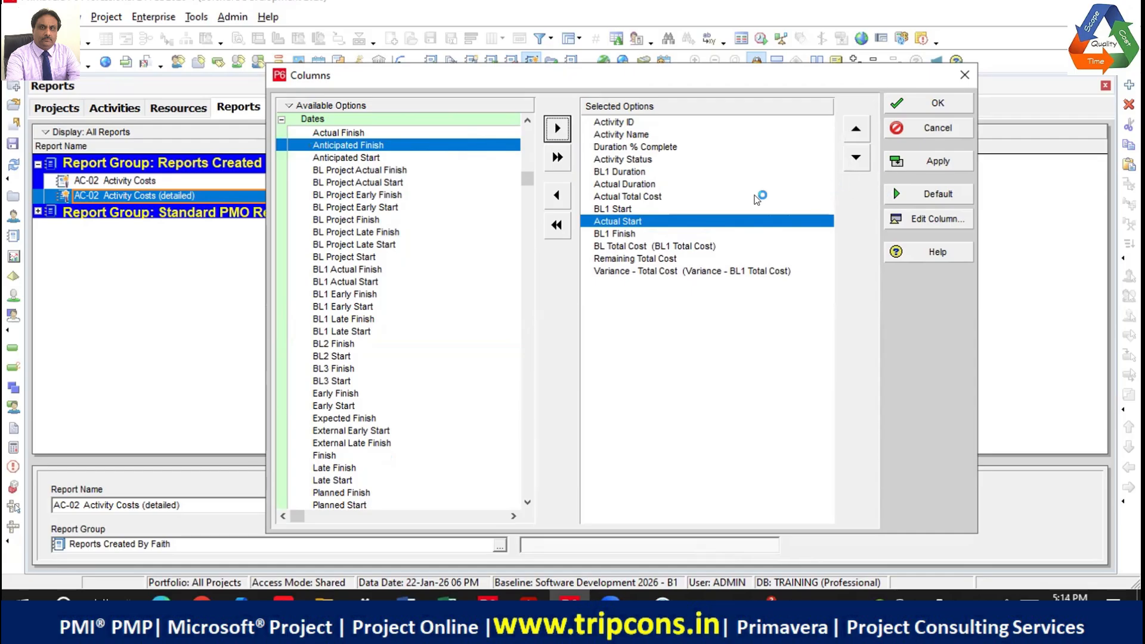
{"action": "left_click", "coordinate": [620, 234]}
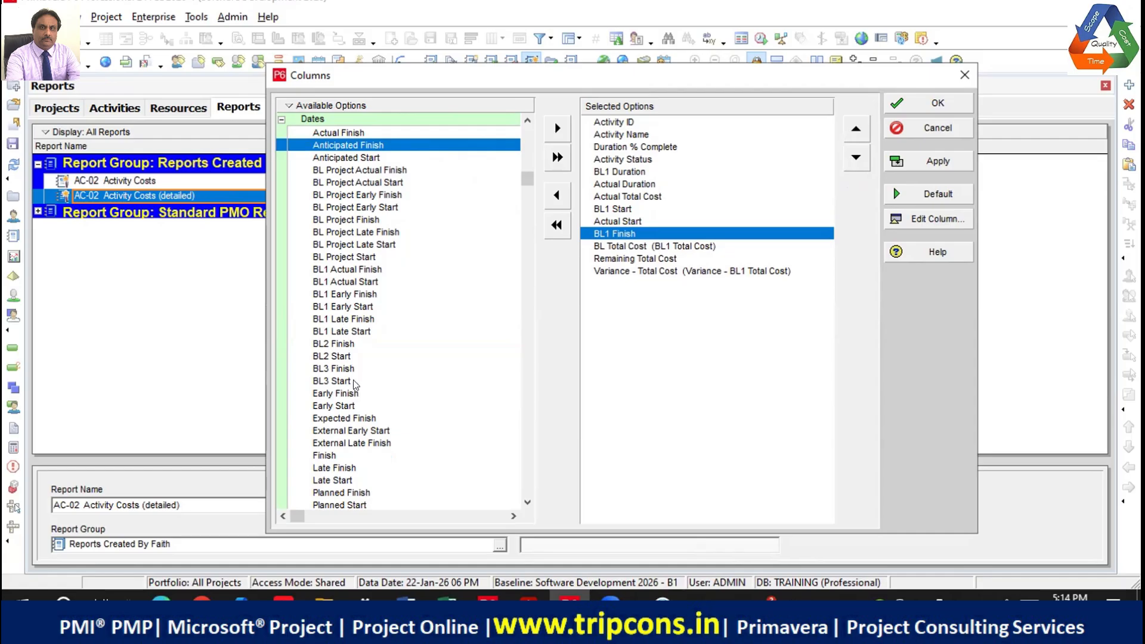
{"action": "left_click", "coordinate": [355, 127]}
{"action": "left_click", "coordinate": [556, 128]}
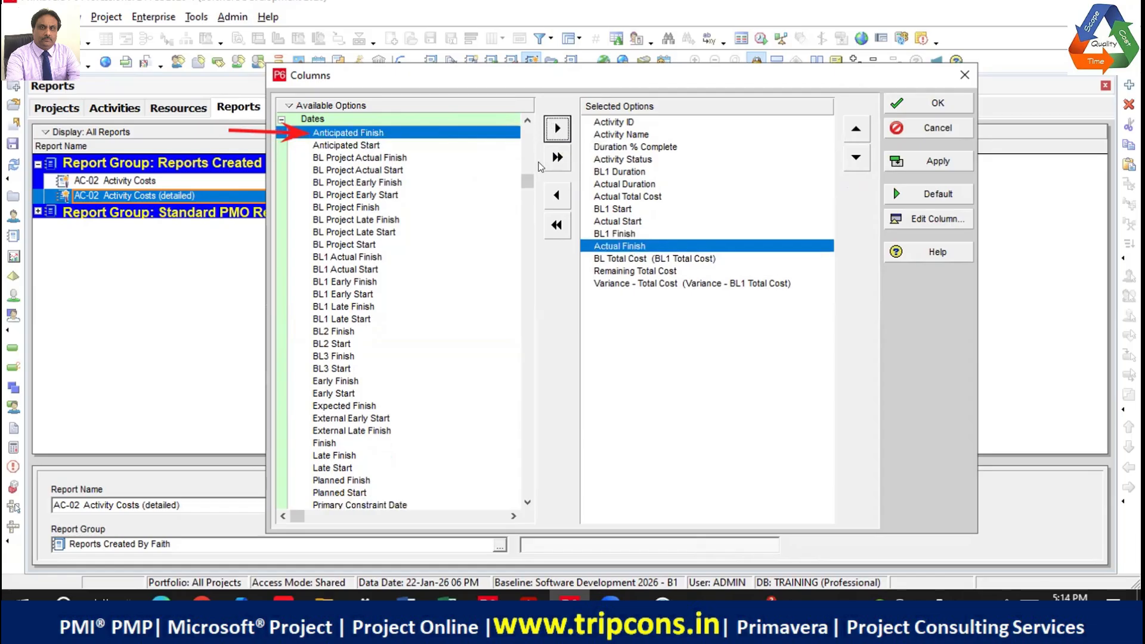
{"action": "left_click", "coordinate": [922, 104]}
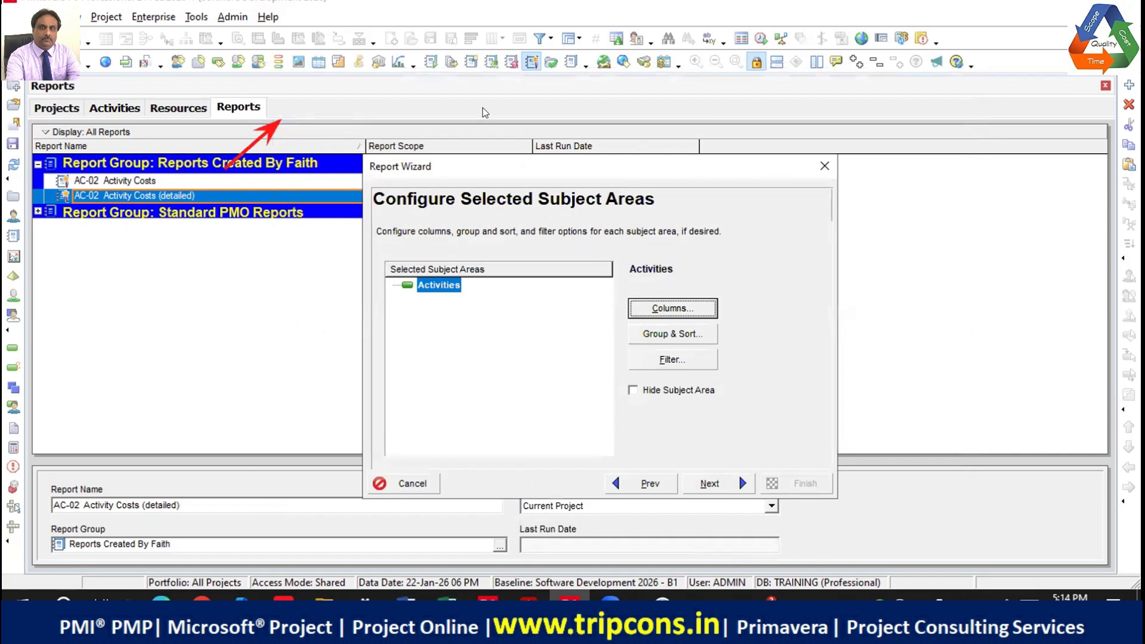
Step: Reopen the report's column selection and add BL1 Labor Cost and Actual Labor Cost from Costs directly after Actual Finish
{"action": "left_click", "coordinate": [650, 310]}
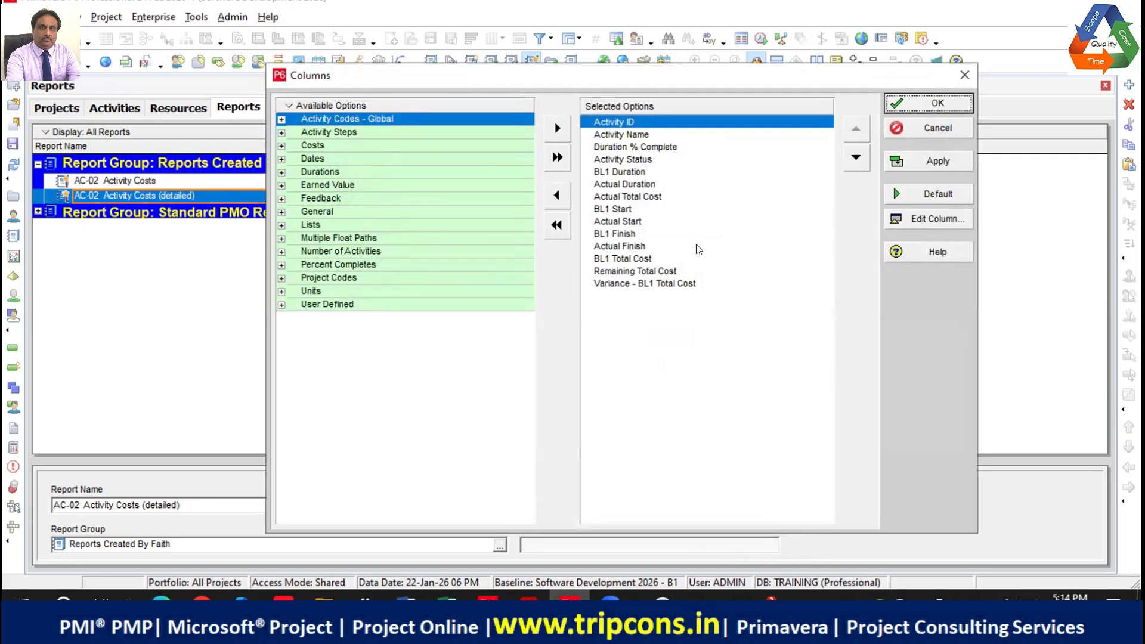
{"action": "left_click", "coordinate": [633, 249]}
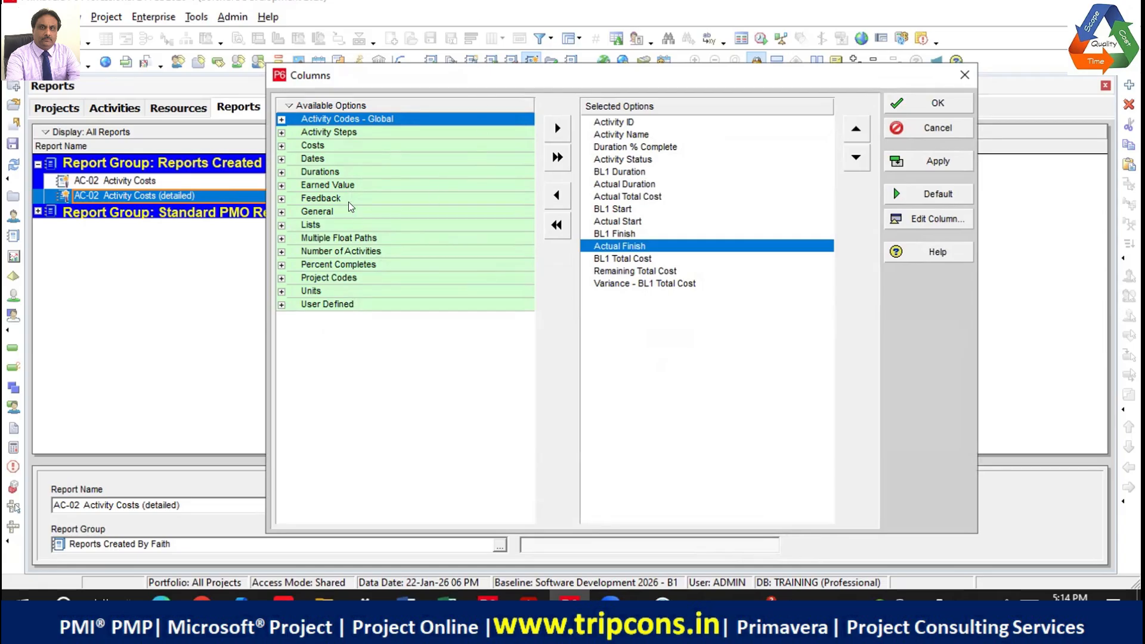
{"action": "left_click", "coordinate": [283, 144]}
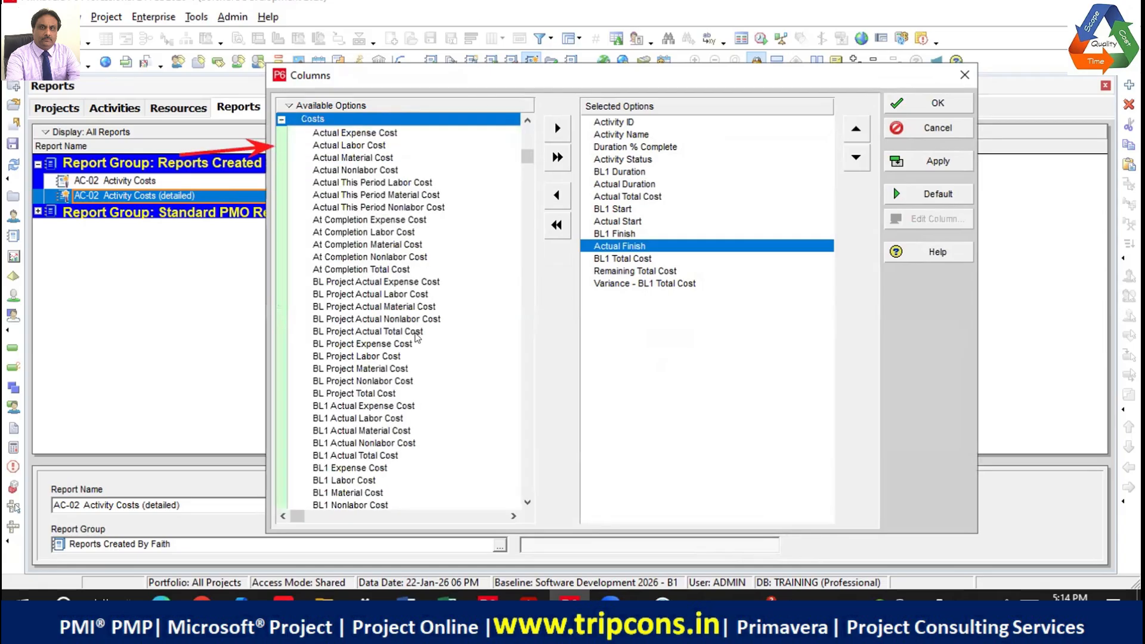
{"action": "scroll", "coordinate": [418, 329], "scroll_direction": "down", "scroll_amount": 1}
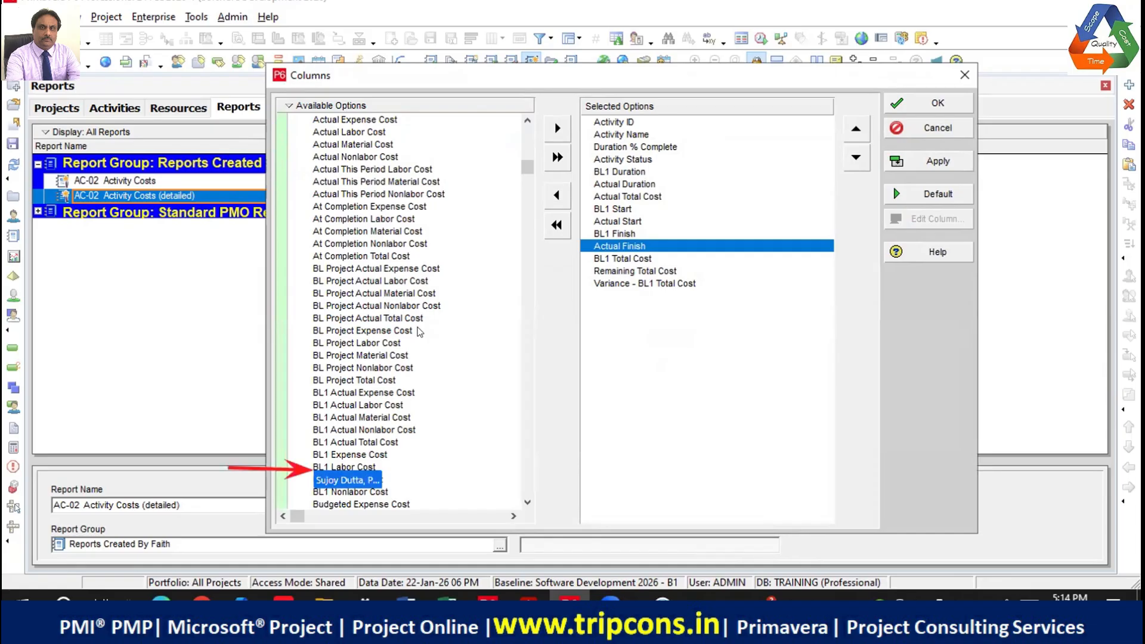
{"action": "scroll", "coordinate": [405, 462], "scroll_direction": "down", "scroll_amount": 1}
{"action": "left_click", "coordinate": [368, 456]}
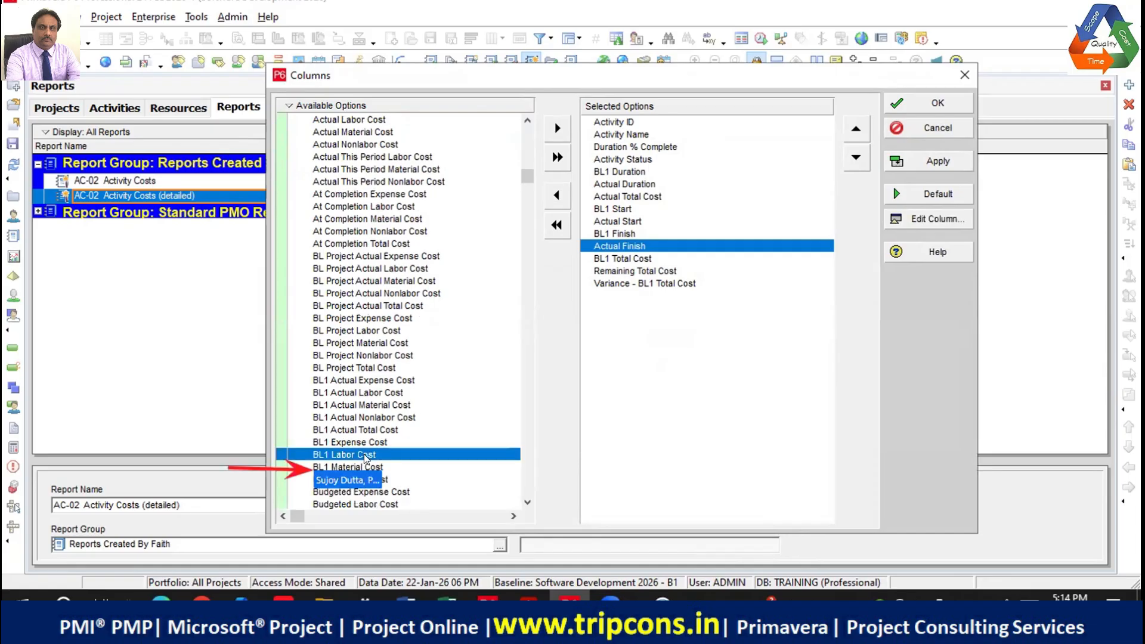
{"action": "left_click", "coordinate": [557, 129]}
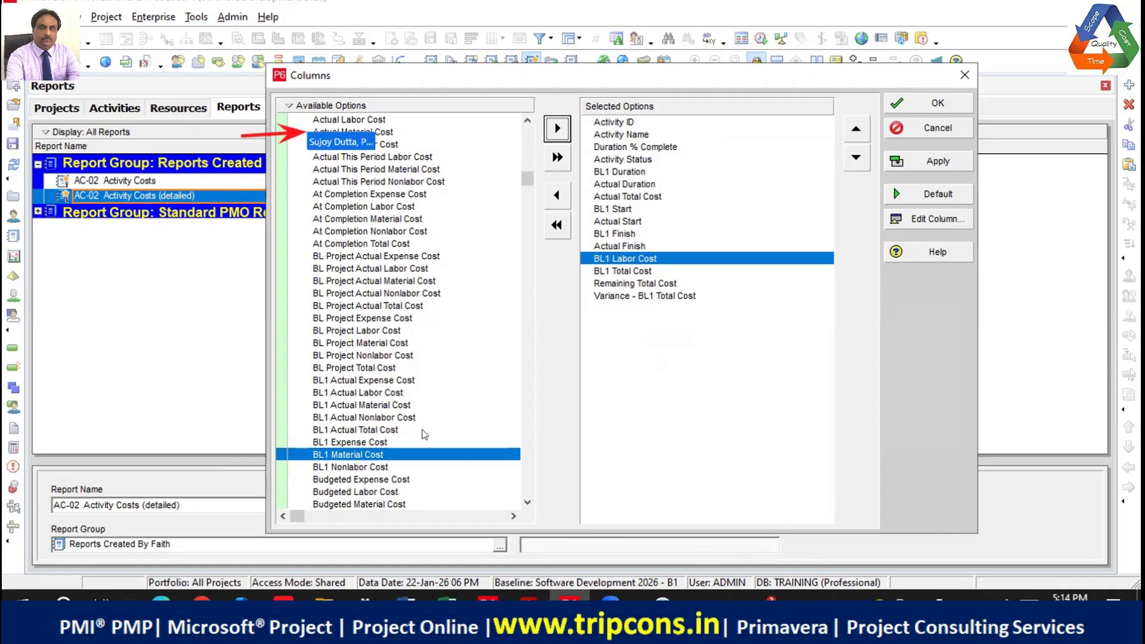
{"action": "scroll", "coordinate": [361, 218], "scroll_direction": "up", "scroll_amount": 2}
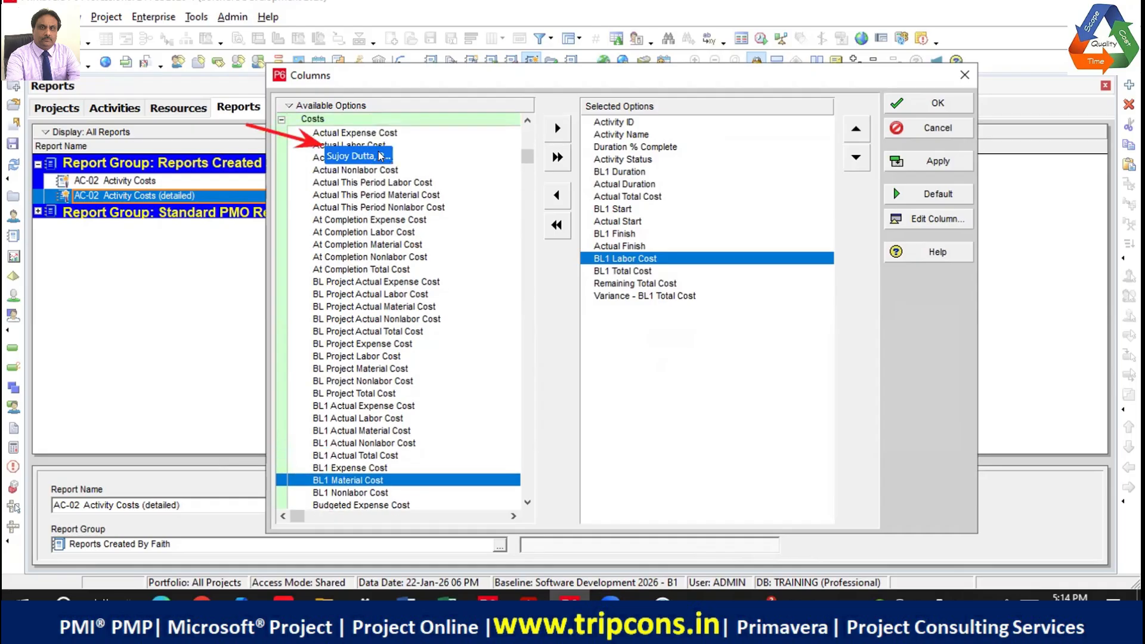
{"action": "scroll", "coordinate": [461, 315], "scroll_direction": "down", "scroll_amount": 1}
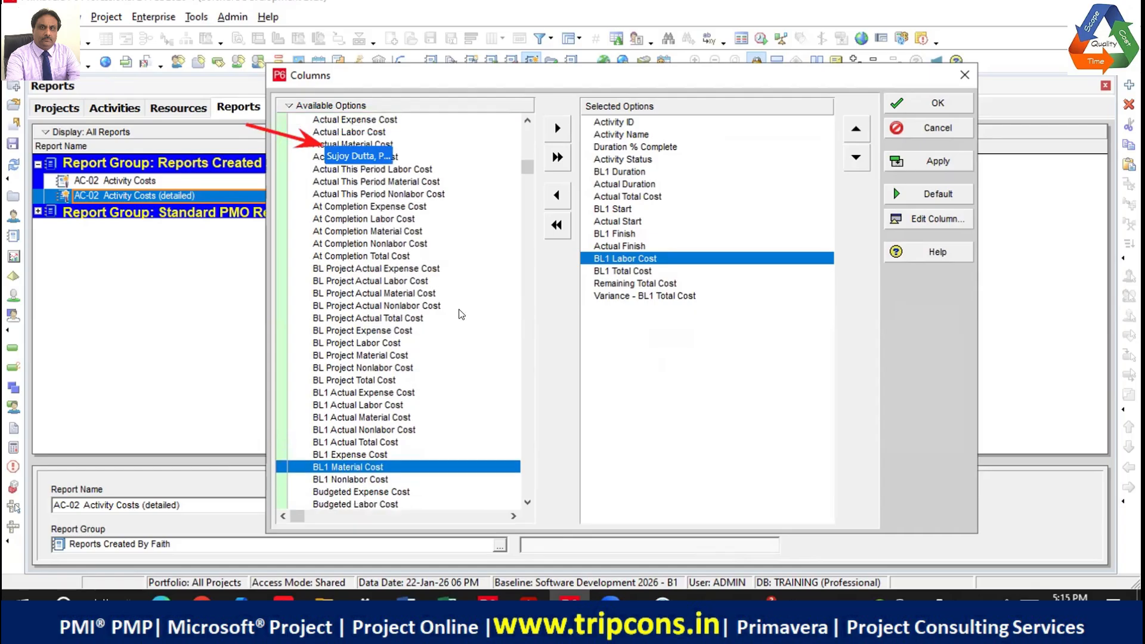
{"action": "left_click", "coordinate": [365, 131]}
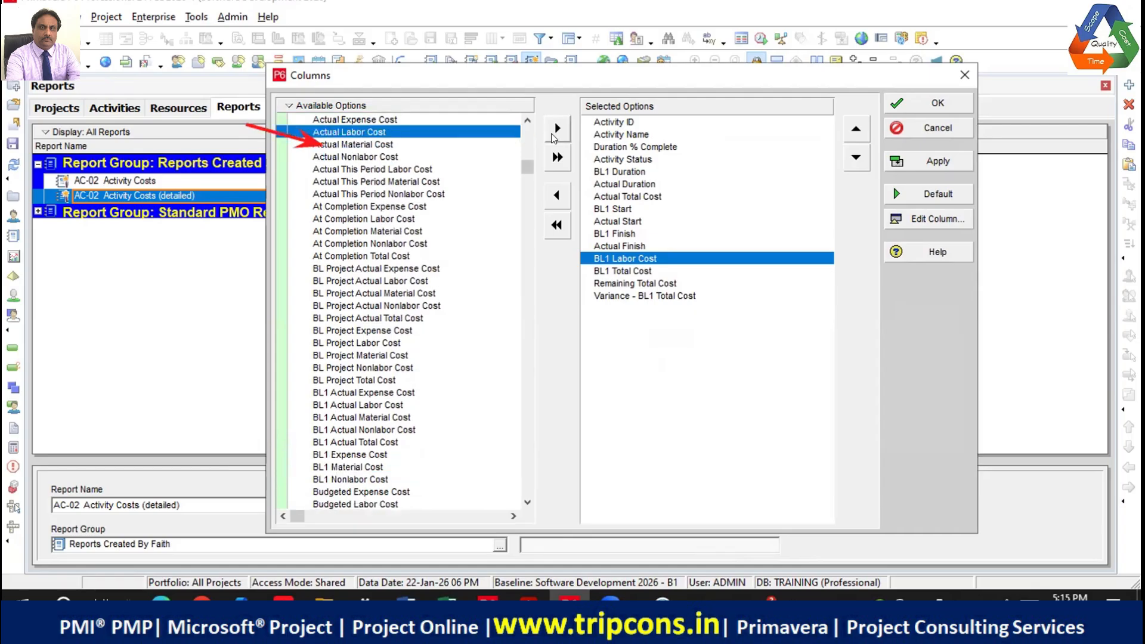
{"action": "left_click", "coordinate": [554, 133]}
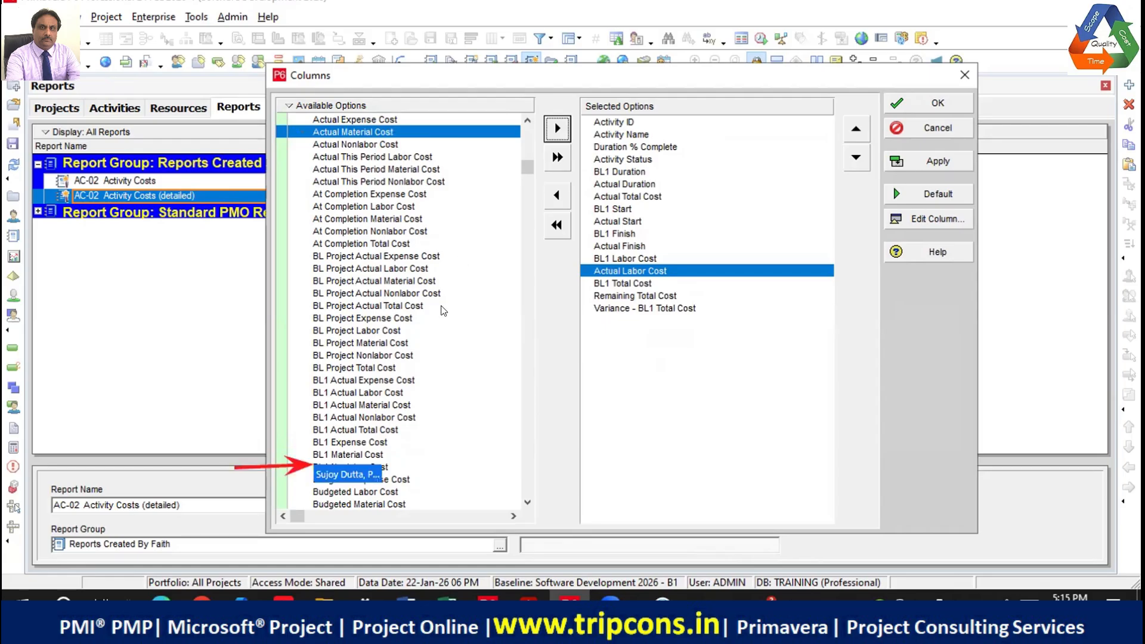
Step: Add the BL1 Nonlabor Cost and Actual Nonlabor Cost columns from Costs directly after Actual Labor Cost
{"action": "scroll", "coordinate": [410, 369], "scroll_direction": "down", "scroll_amount": 1}
{"action": "scroll", "coordinate": [411, 368], "scroll_direction": "down", "scroll_amount": 1}
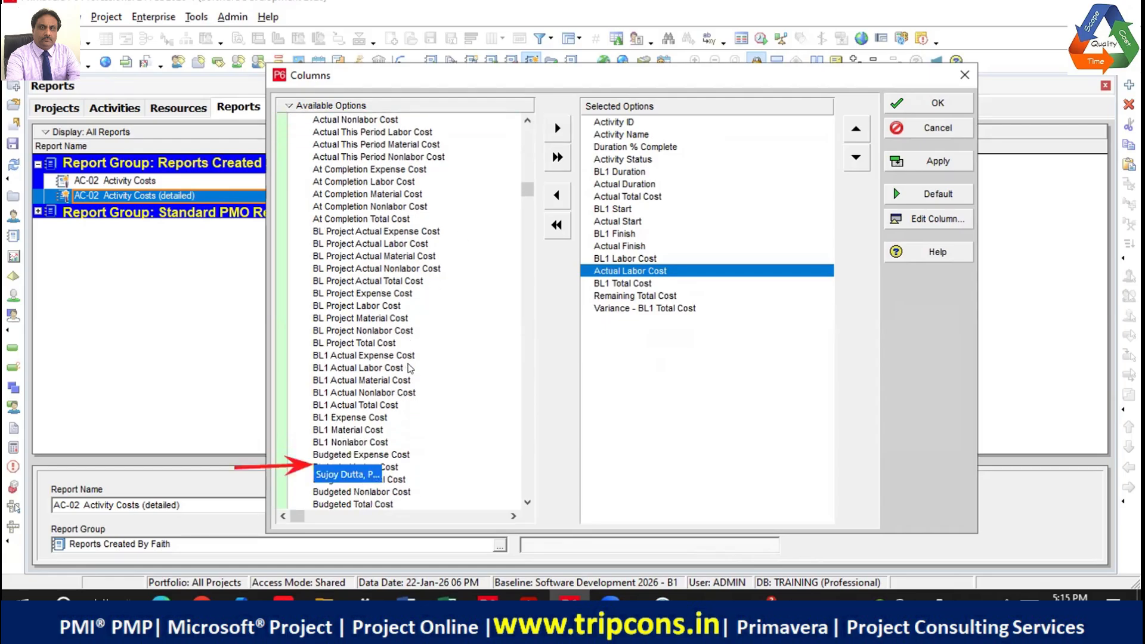
{"action": "scroll", "coordinate": [411, 368], "scroll_direction": "down", "scroll_amount": 1}
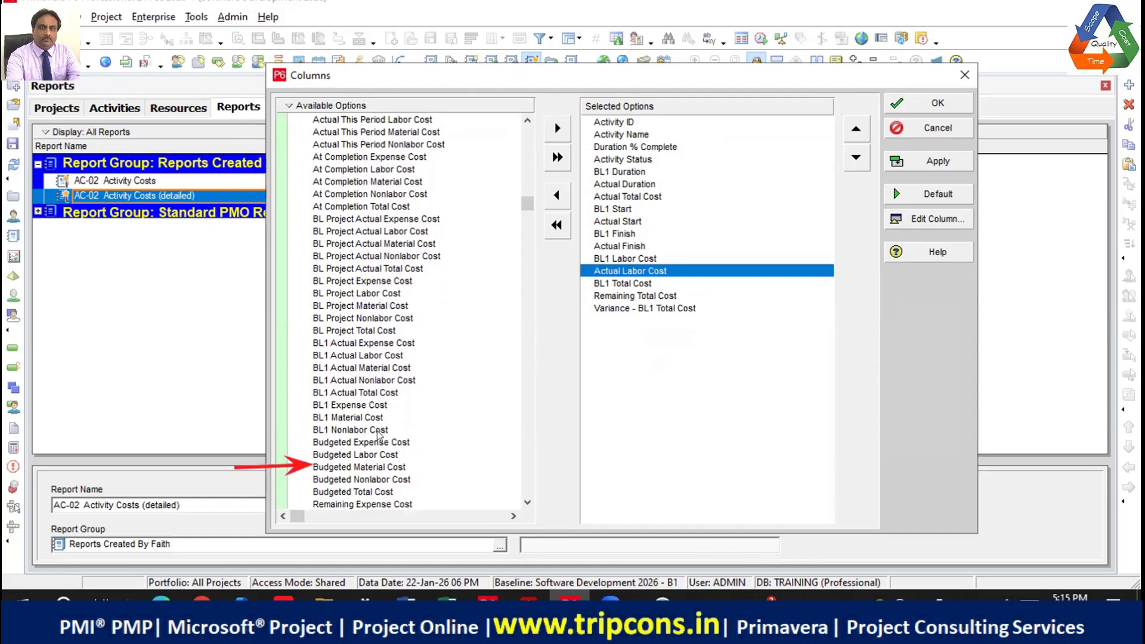
{"action": "left_click", "coordinate": [382, 427]}
{"action": "left_click", "coordinate": [553, 129]}
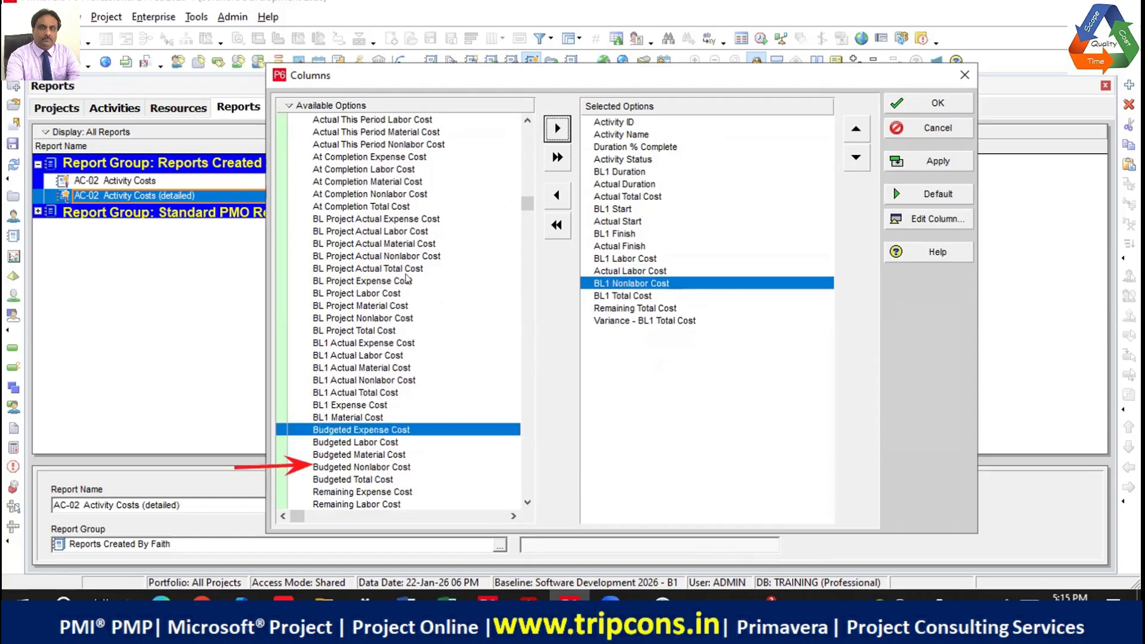
{"action": "scroll", "coordinate": [404, 279], "scroll_direction": "down", "scroll_amount": 2}
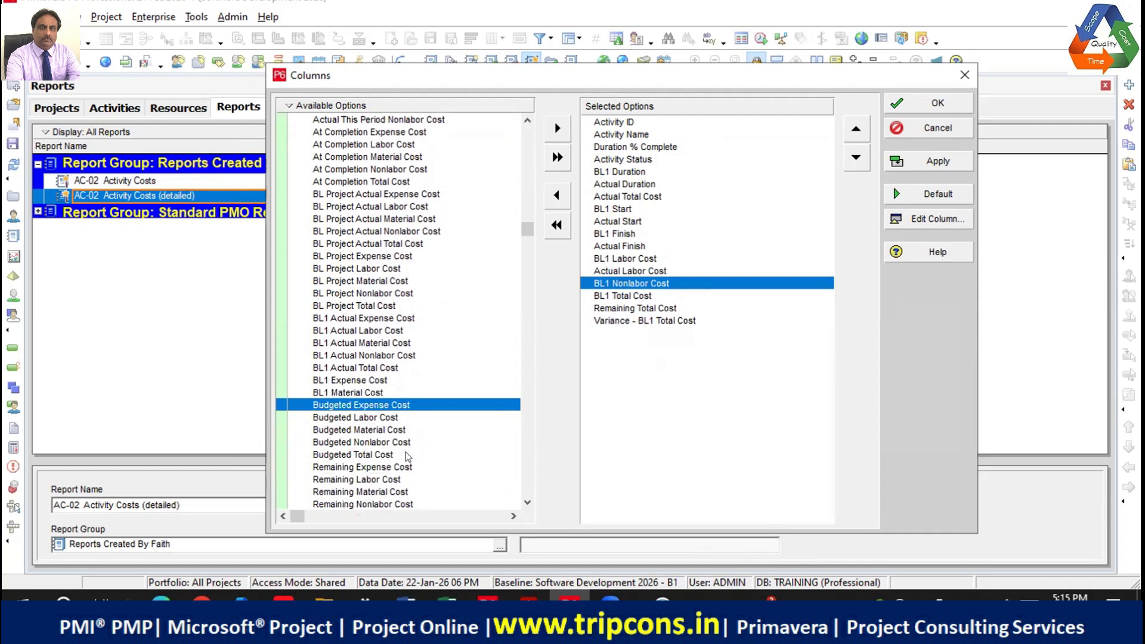
{"action": "scroll", "coordinate": [424, 258], "scroll_direction": "up", "scroll_amount": 4}
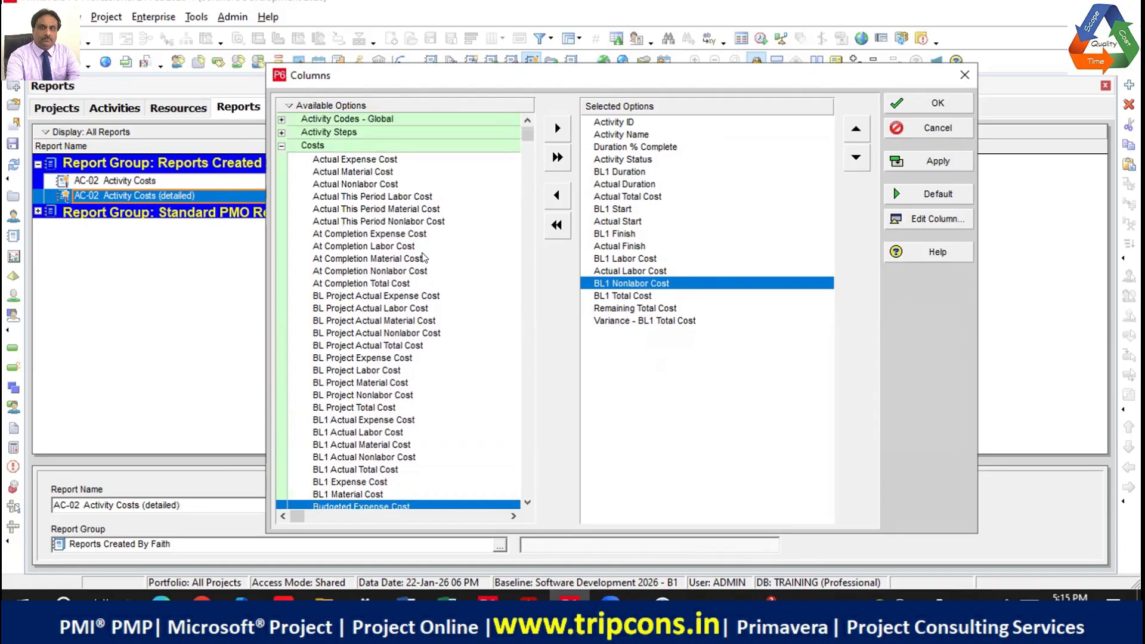
{"action": "scroll", "coordinate": [424, 258], "scroll_direction": "down", "scroll_amount": 1}
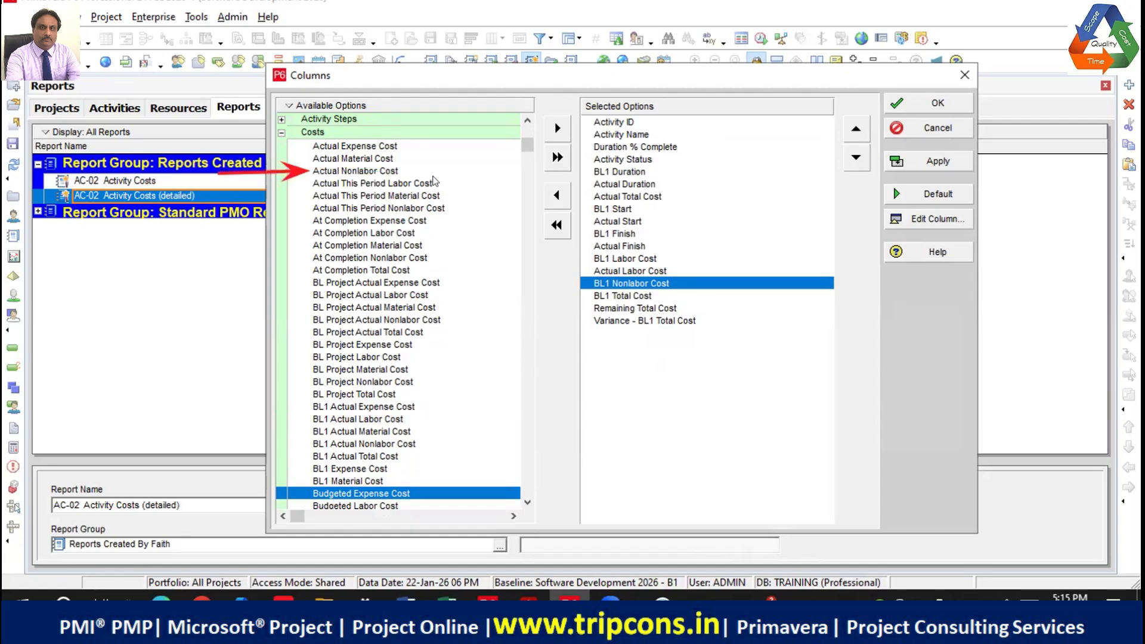
{"action": "left_click", "coordinate": [392, 172]}
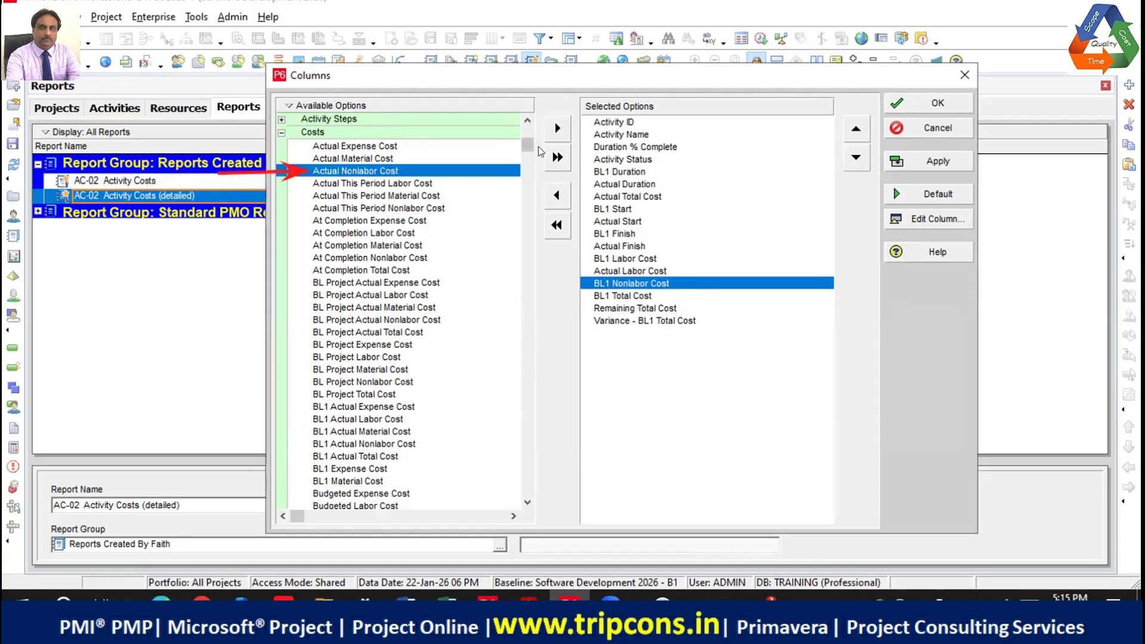
{"action": "left_click", "coordinate": [556, 130]}
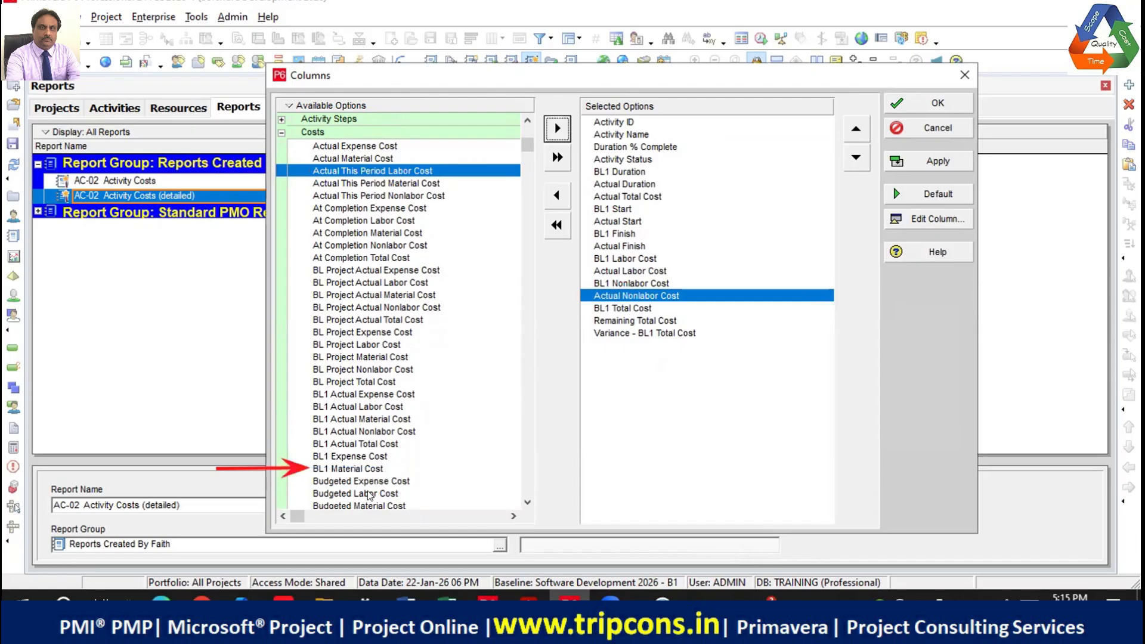
Step: Add the BL1 Material Cost and Actual Material Cost columns directly after Actual Nonlabor Cost
{"action": "left_click", "coordinate": [357, 470]}
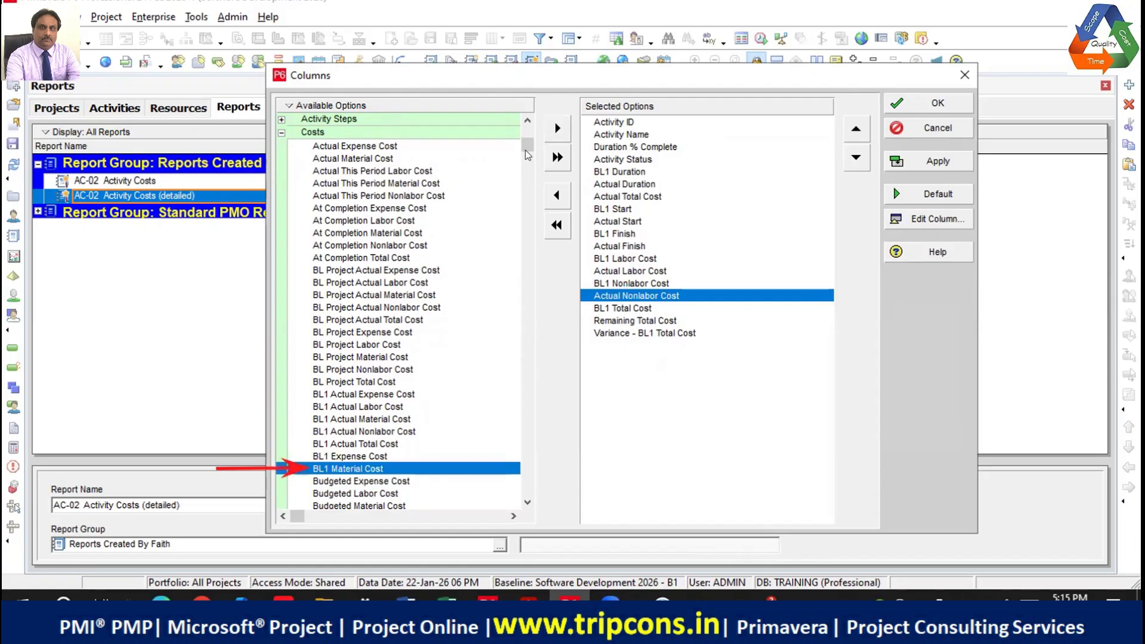
{"action": "left_click", "coordinate": [556, 128]}
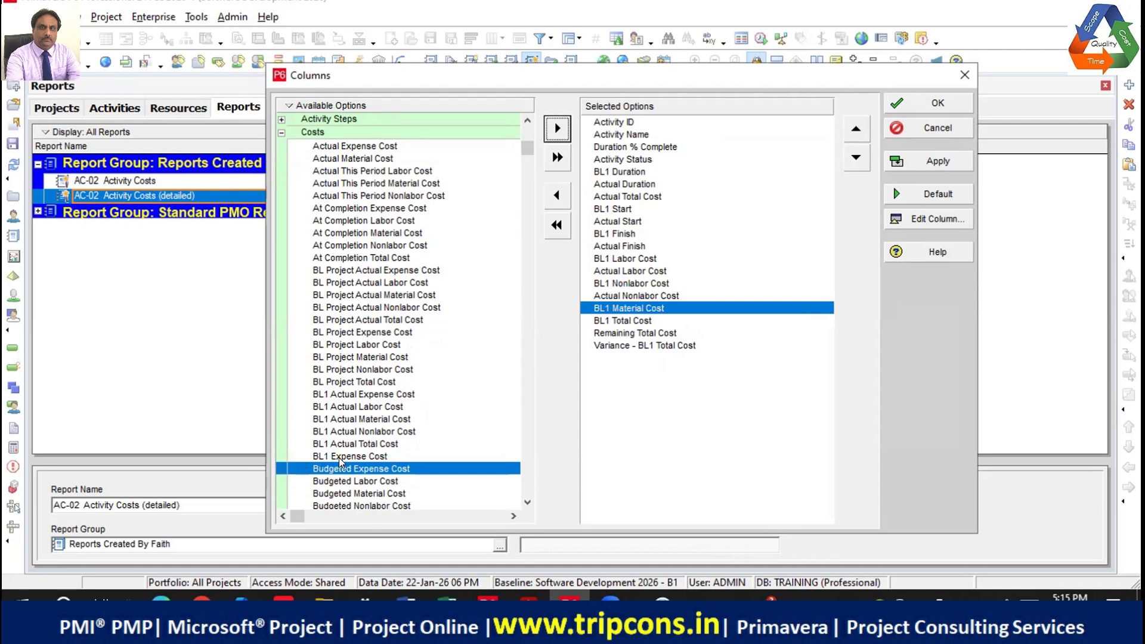
{"action": "left_click", "coordinate": [394, 159]}
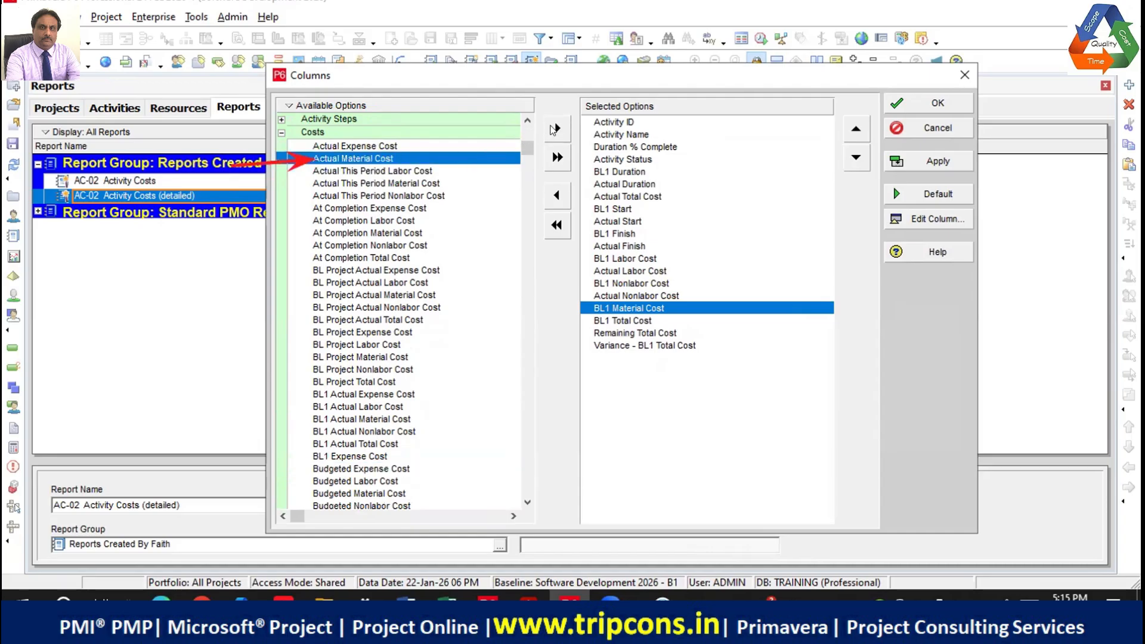
{"action": "left_click", "coordinate": [555, 128]}
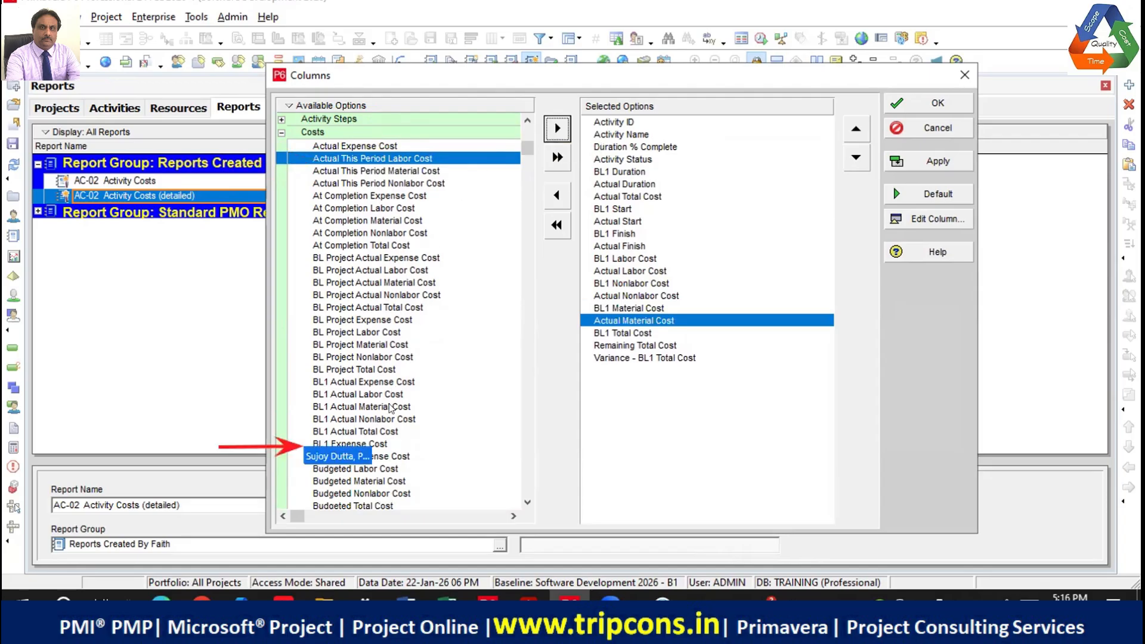
Step: Add the BL1 Expense Cost and Actual Expense Cost columns directly after Actual Material Cost
{"action": "left_click", "coordinate": [382, 456]}
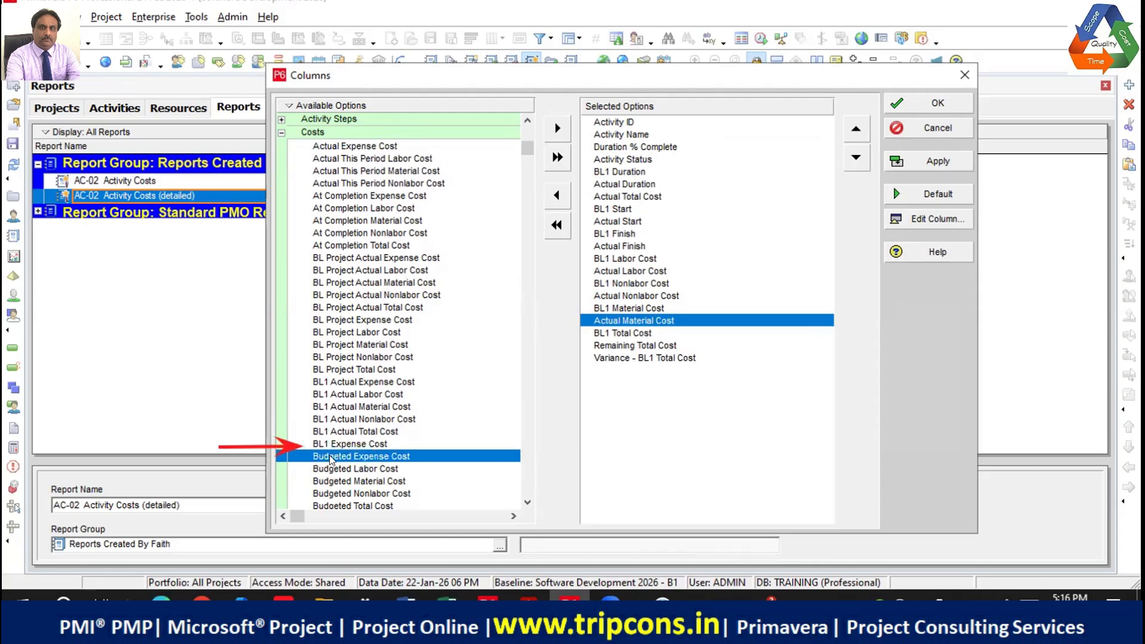
{"action": "left_click", "coordinate": [340, 445]}
{"action": "left_click", "coordinate": [555, 127]}
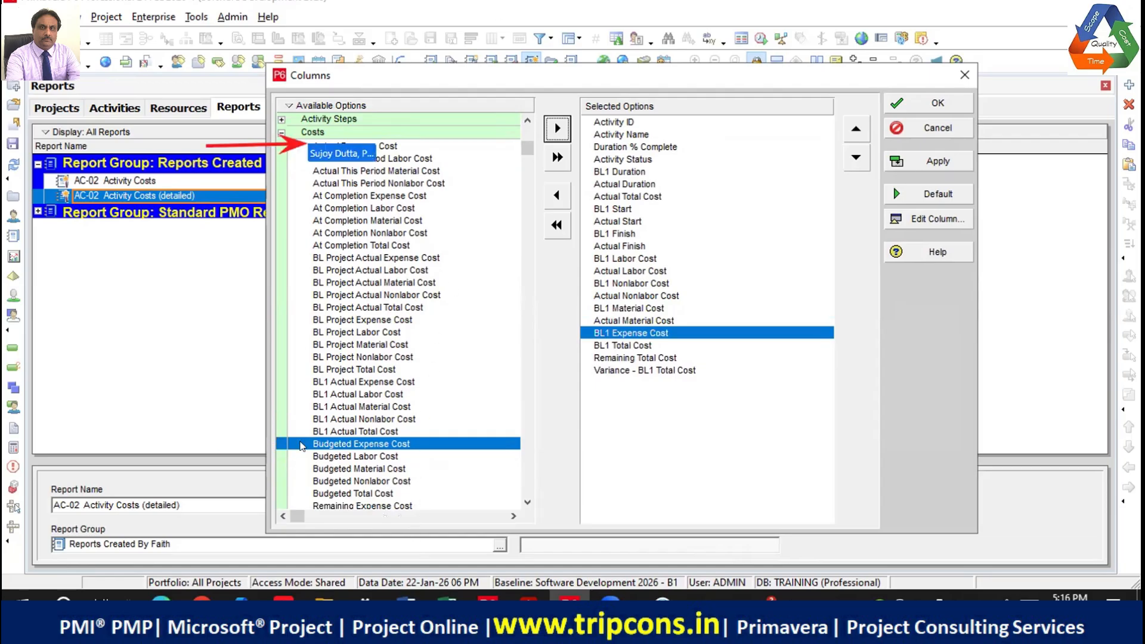
{"action": "left_click", "coordinate": [393, 146]}
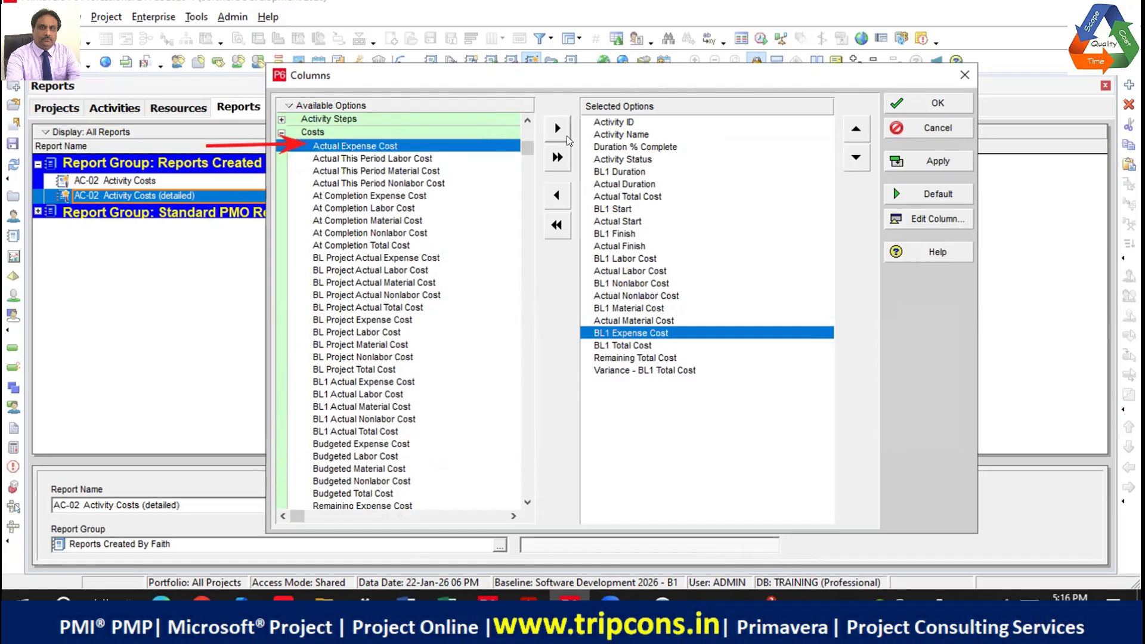
{"action": "left_click", "coordinate": [557, 129]}
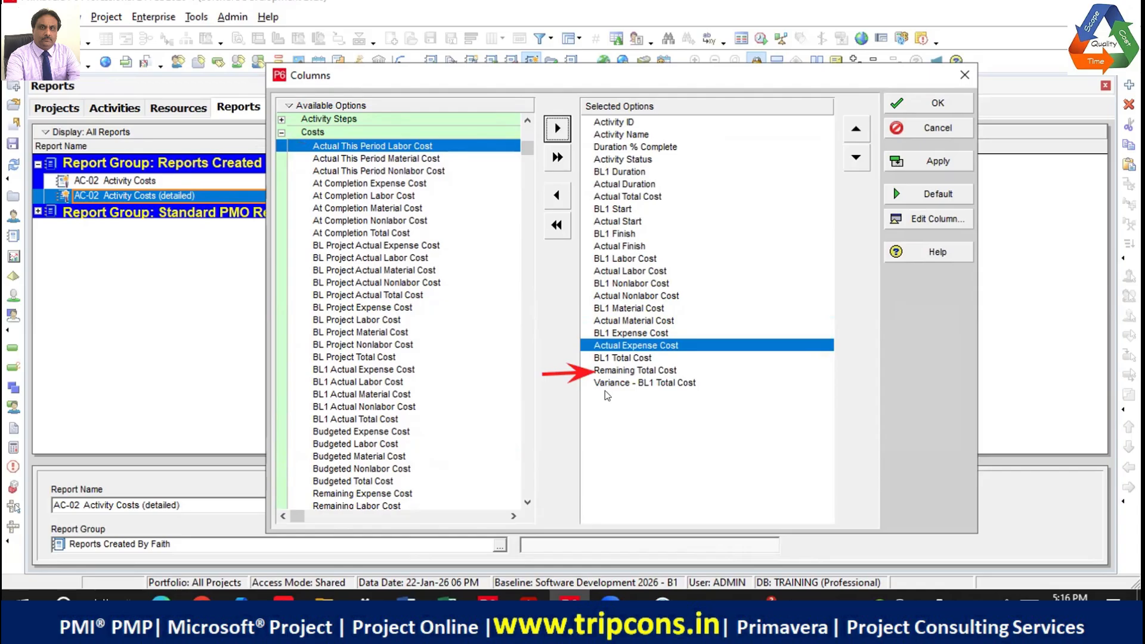
Step: Reorder the selected columns so Remaining Total Cost comes last, after Variance - BL1 Total Cost, and accept the column selection
{"action": "left_click", "coordinate": [606, 371]}
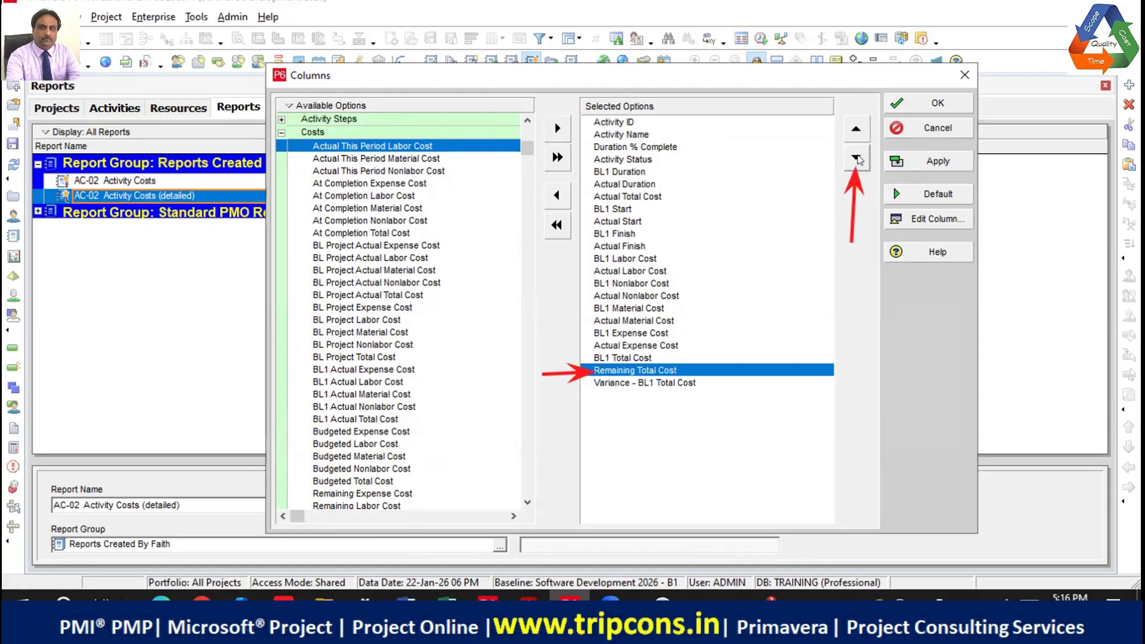
{"action": "left_click", "coordinate": [857, 158]}
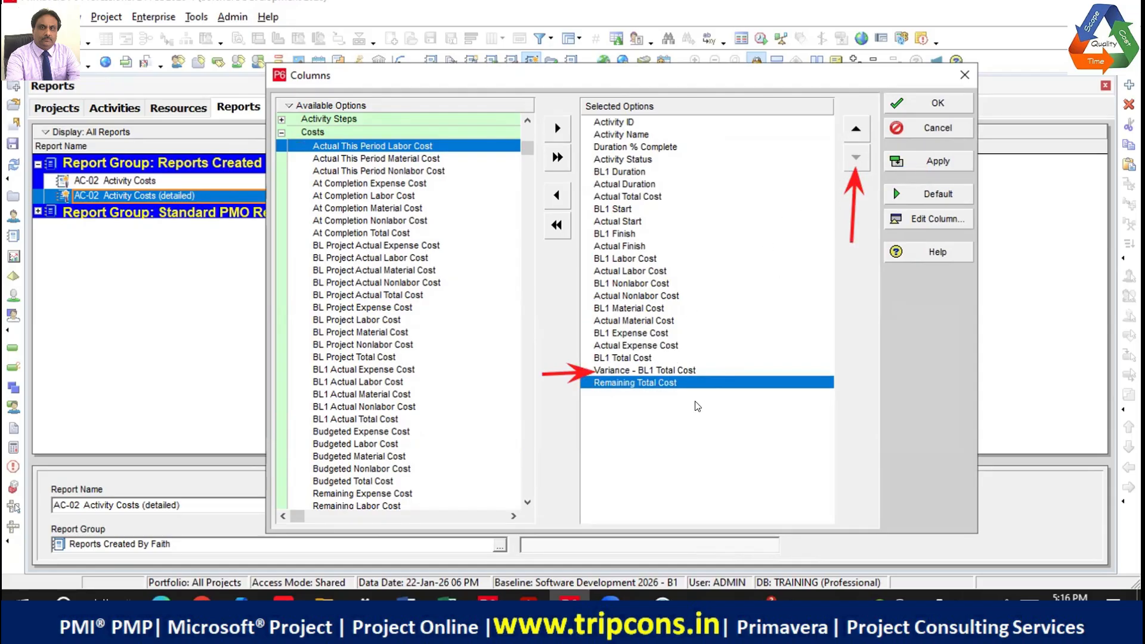
{"action": "left_click", "coordinate": [943, 105]}
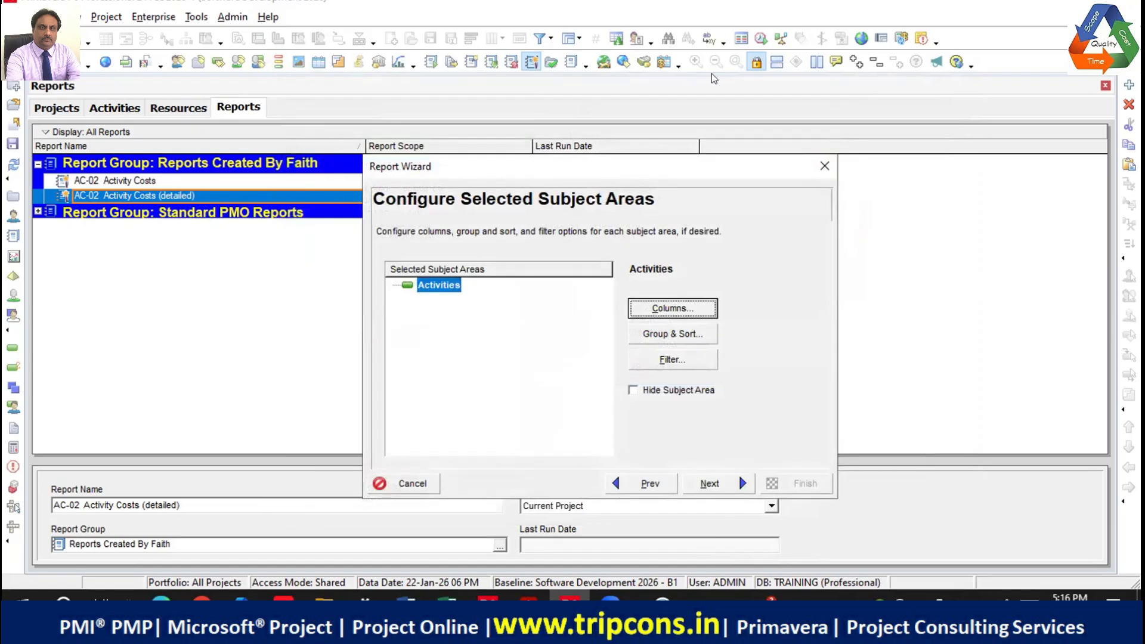
Step: Keep the title AC-02 Activity Costs (detailed), save the report without running it, and finish the report wizard
{"action": "left_click", "coordinate": [718, 484]}
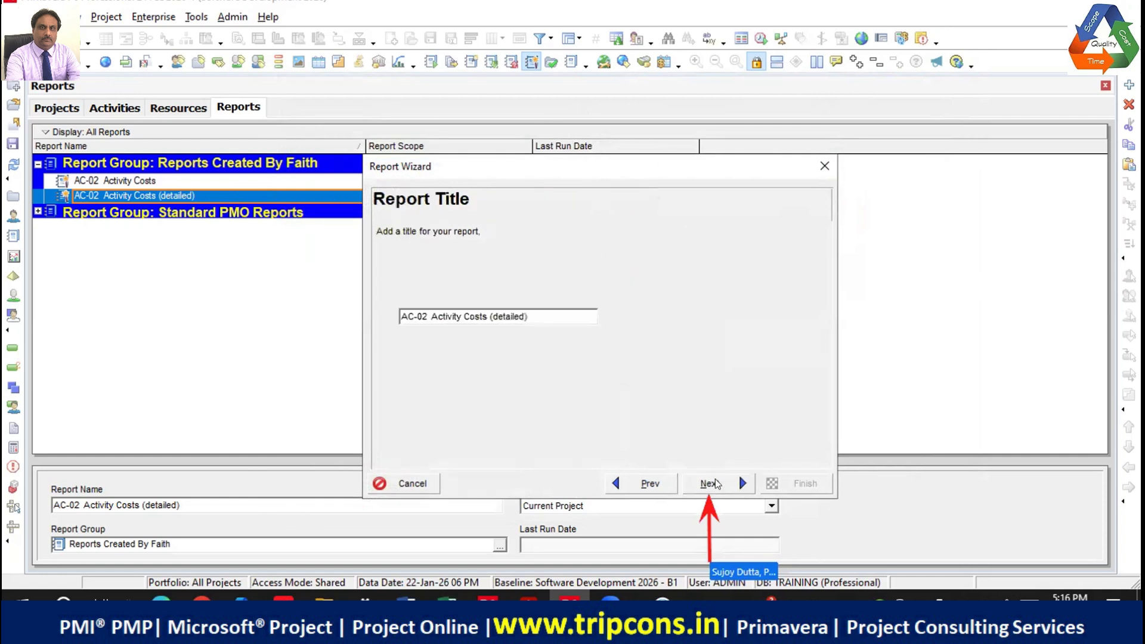
{"action": "left_click", "coordinate": [725, 486]}
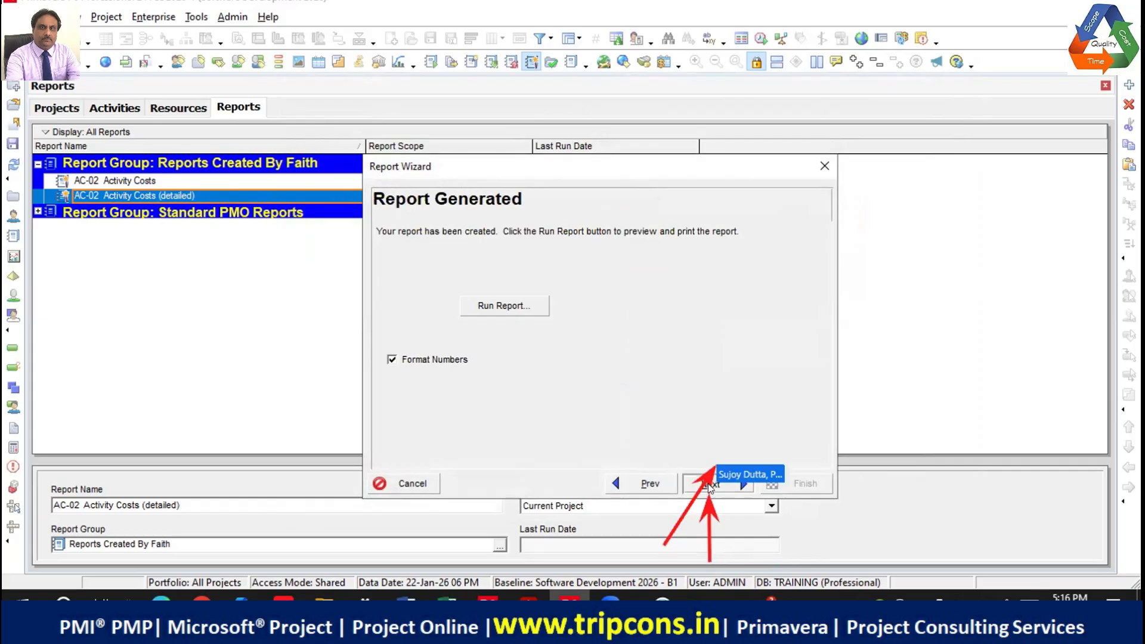
{"action": "left_click", "coordinate": [707, 485]}
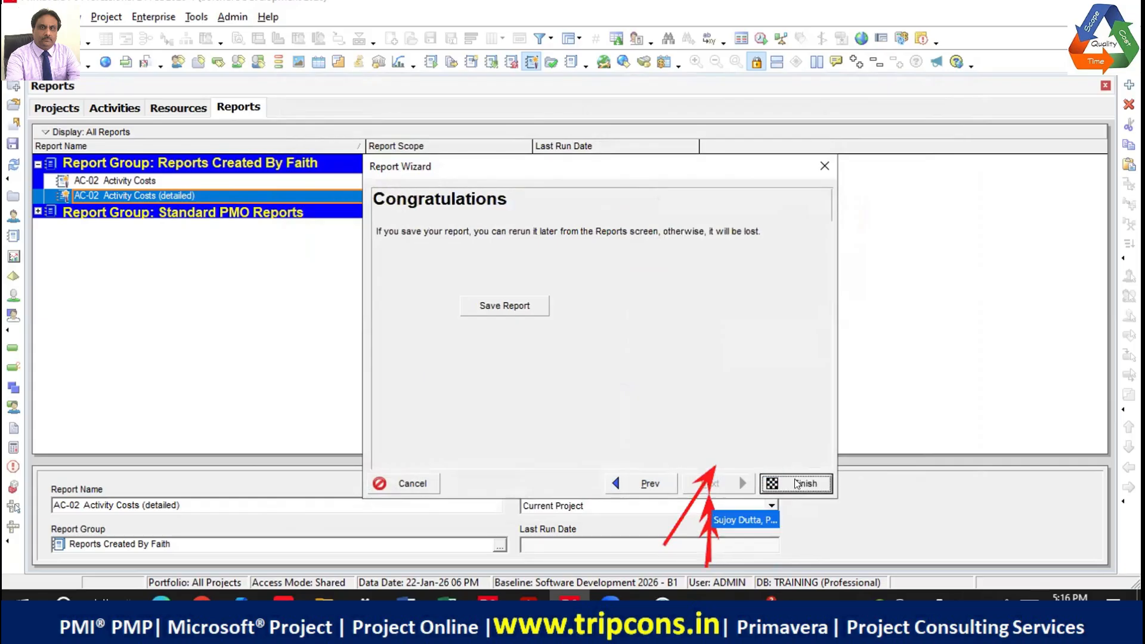
{"action": "left_click", "coordinate": [500, 308]}
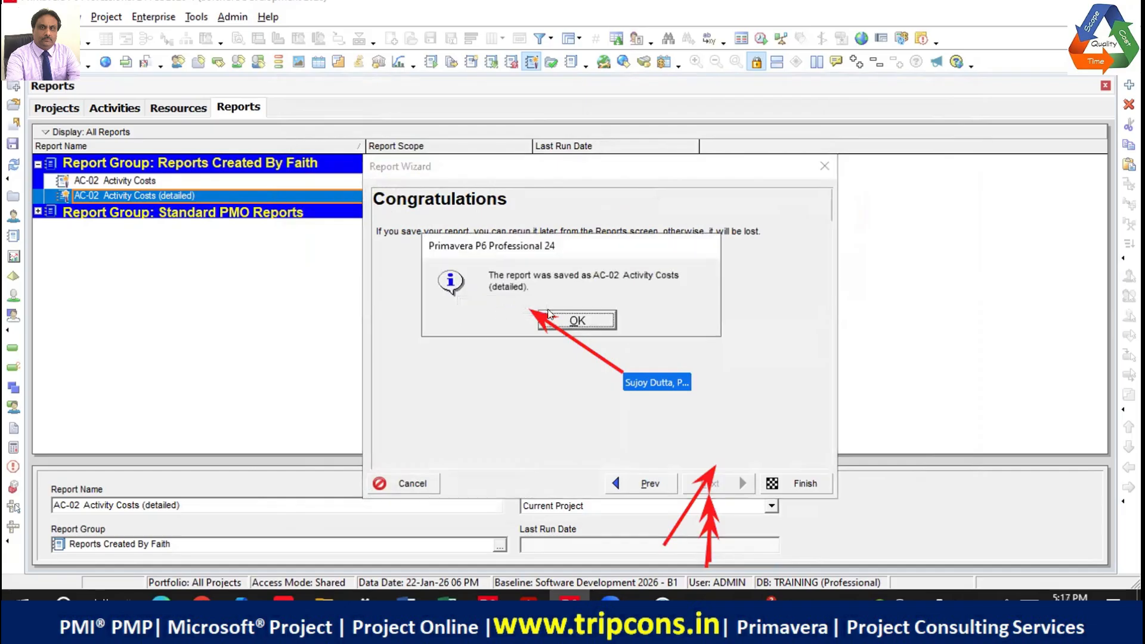
{"action": "left_click", "coordinate": [581, 315]}
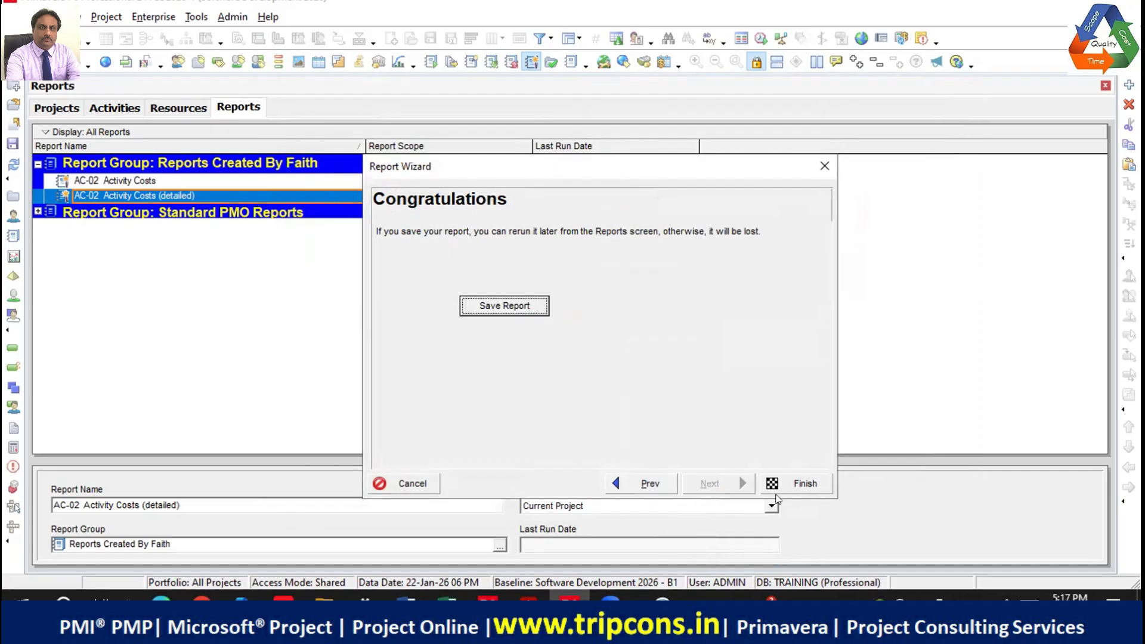
{"action": "left_click", "coordinate": [793, 483]}
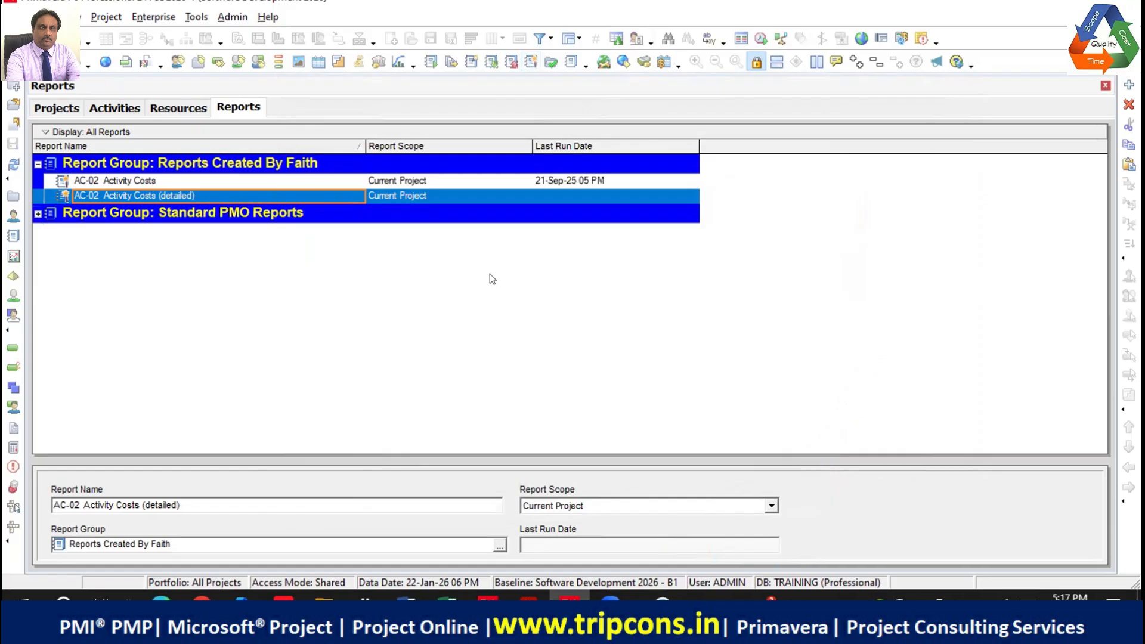
Step: Run the AC-02 Activity Costs (detailed) report to an HTML file and review its baseline, actual, variance and remaining cost columns
{"action": "right_click", "coordinate": [179, 190]}
{"action": "mouse_move", "coordinate": [284, 206]}
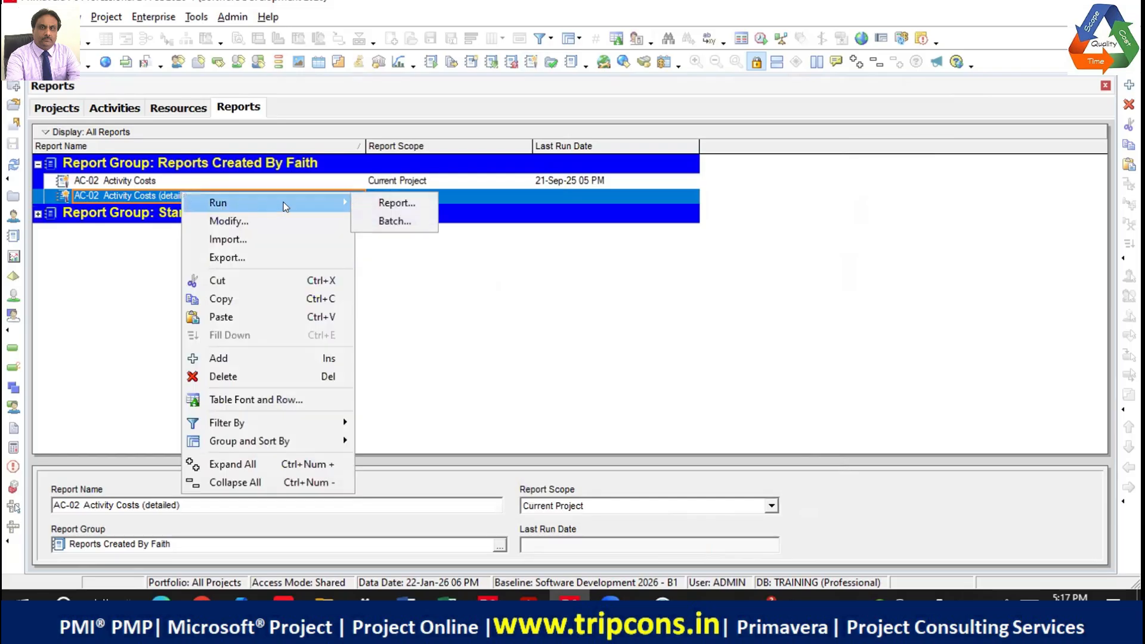
{"action": "left_click", "coordinate": [381, 201]}
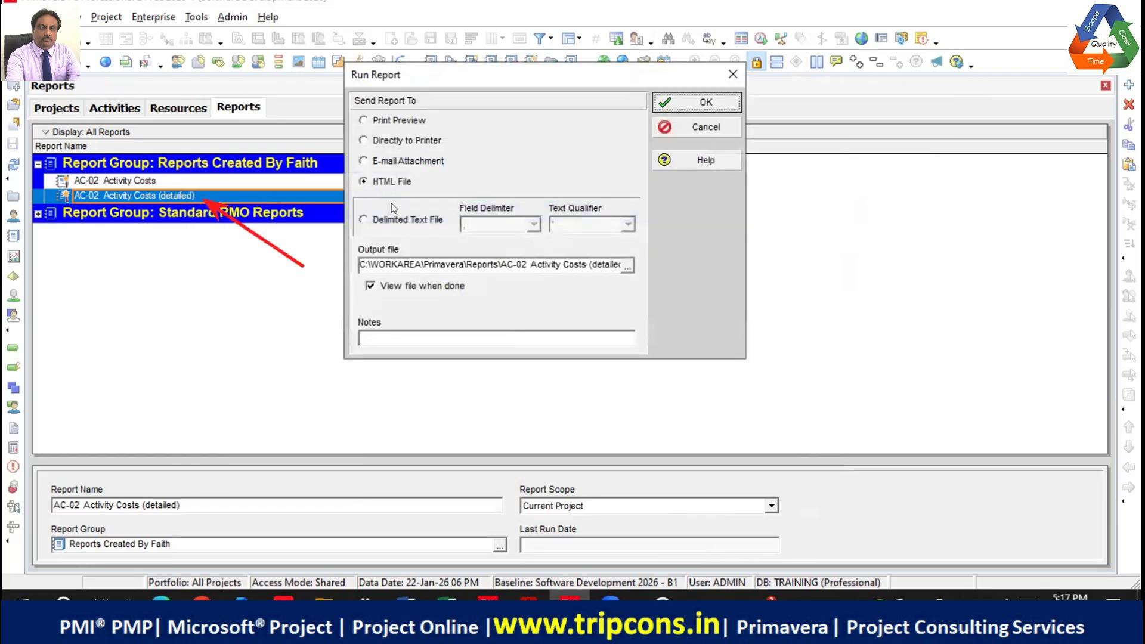
{"action": "left_click", "coordinate": [704, 104]}
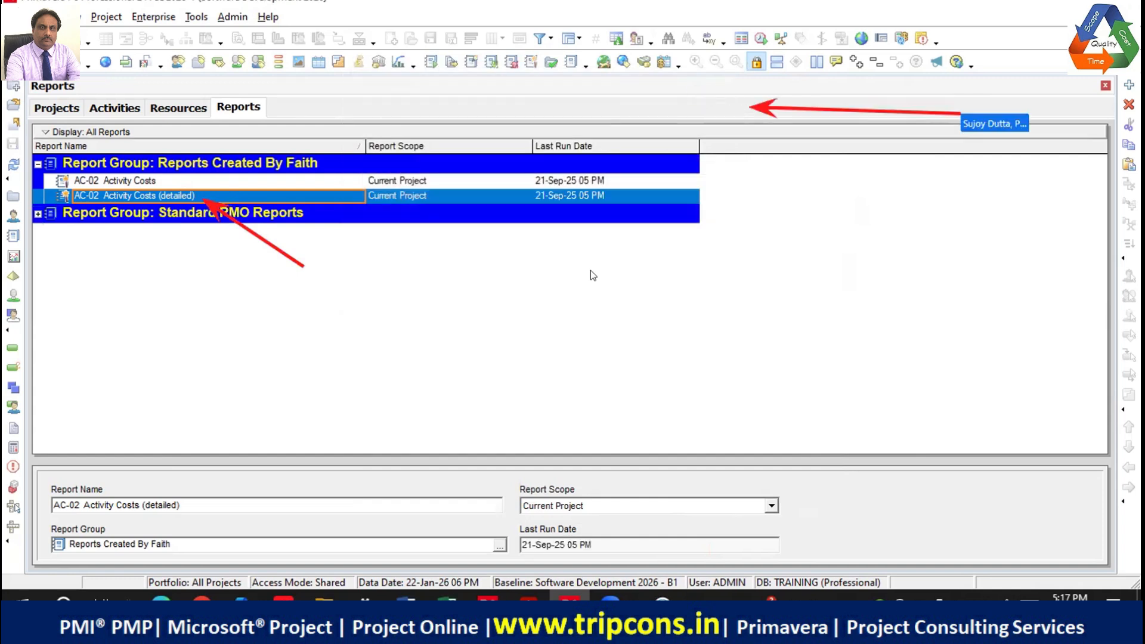
{"action": "scroll", "coordinate": [581, 266], "scroll_direction": "down", "scroll_amount": 2}
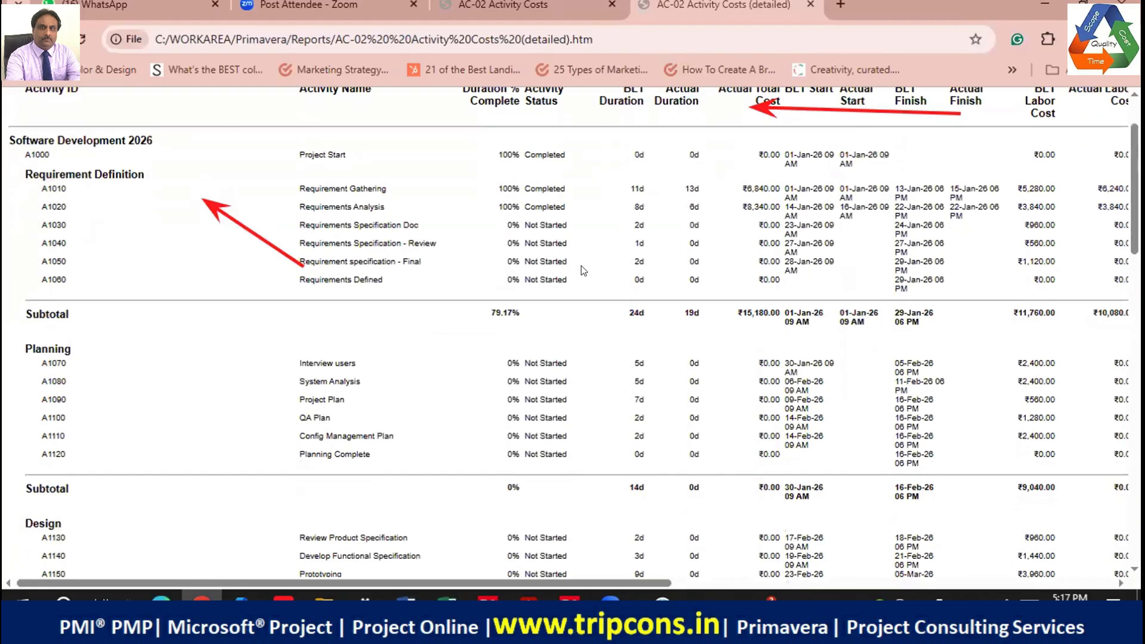
{"action": "scroll", "coordinate": [581, 270], "scroll_direction": "up", "scroll_amount": 2}
{"action": "left_click_drag", "start_coordinate": [646, 583], "coordinate": [731, 582]}
{"action": "scroll", "coordinate": [558, 562], "scroll_direction": "left", "scroll_amount": 3}
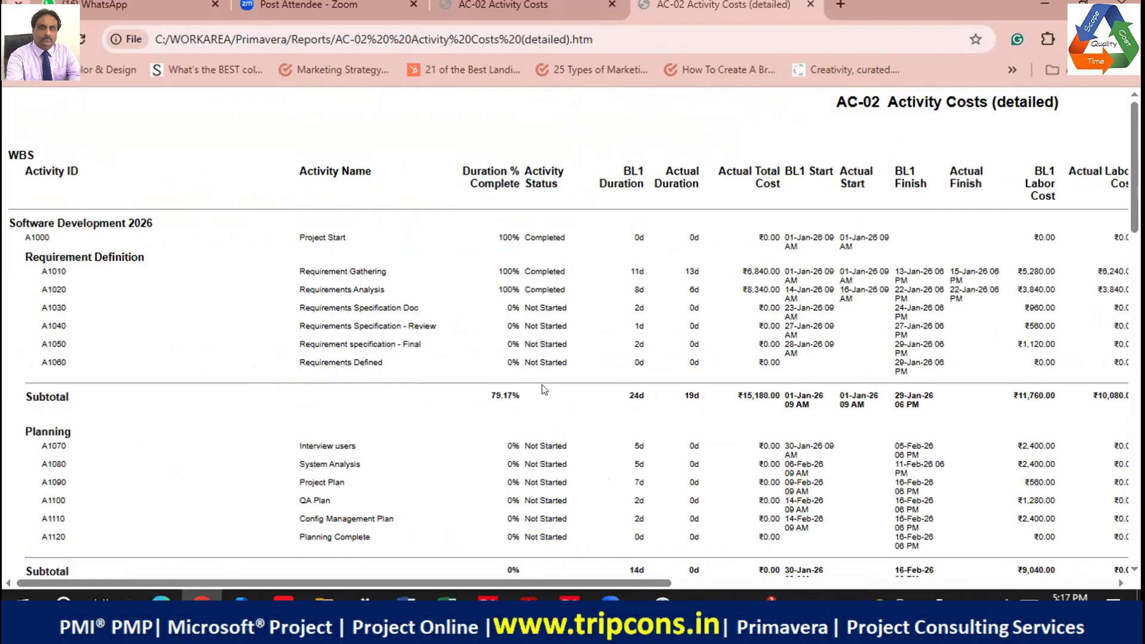
{"action": "left_click_drag", "start_coordinate": [537, 582], "coordinate": [984, 582]}
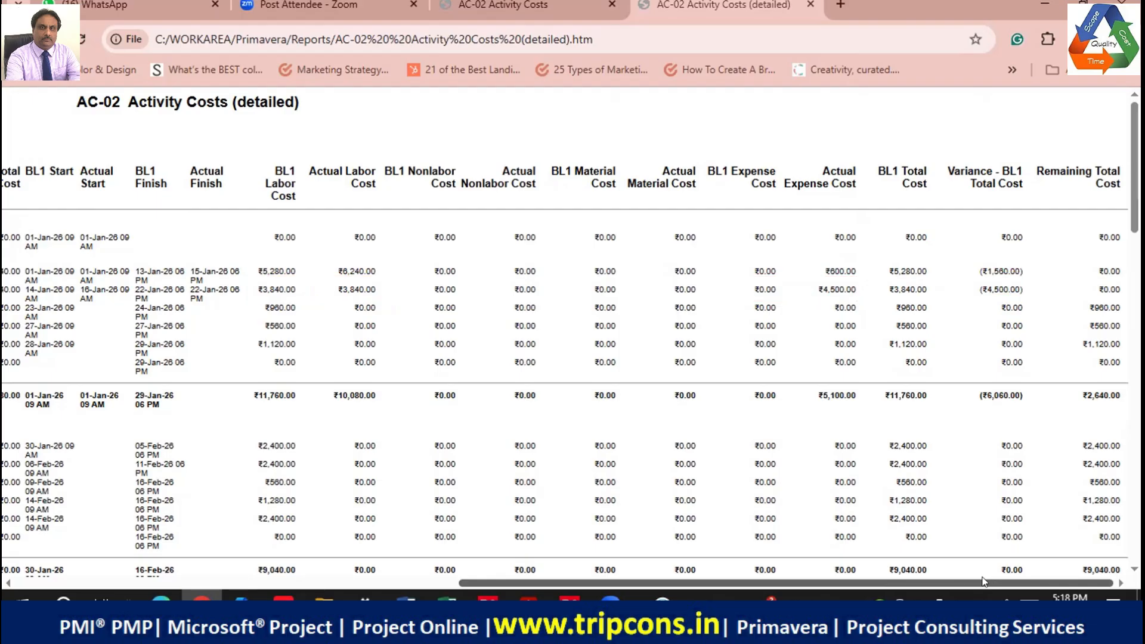
{"action": "left_click_drag", "start_coordinate": [984, 582], "coordinate": [807, 2]}
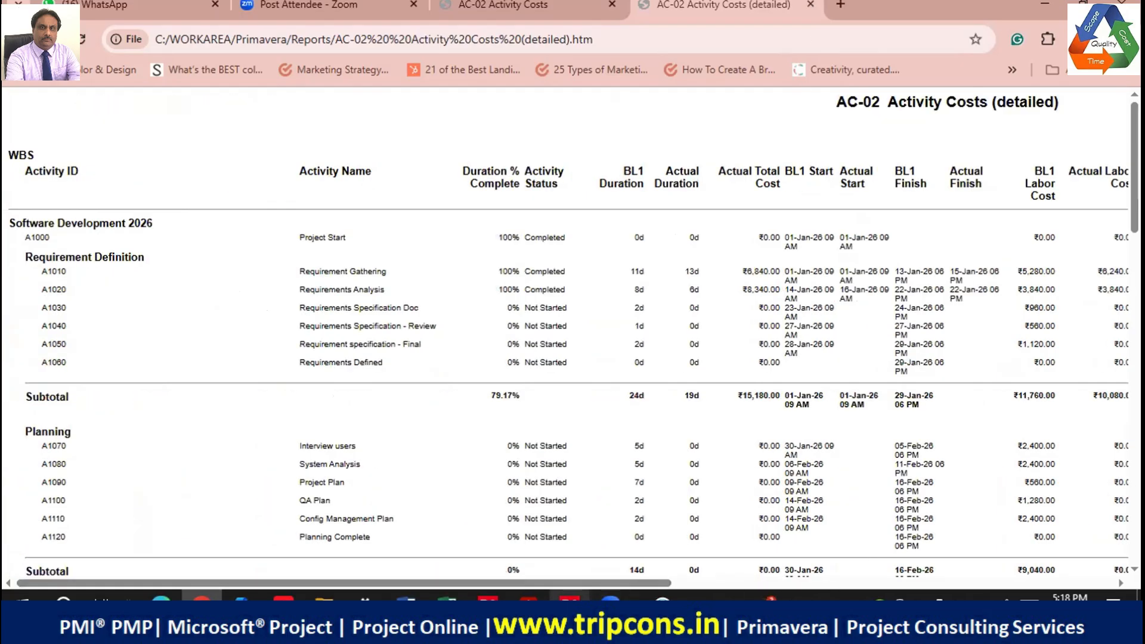
Step: Switch back to Primavera P6, start modifying the detailed report in the wizard, and check the Costs fields available for its Activities columns
{"action": "left_click", "coordinate": [570, 596]}
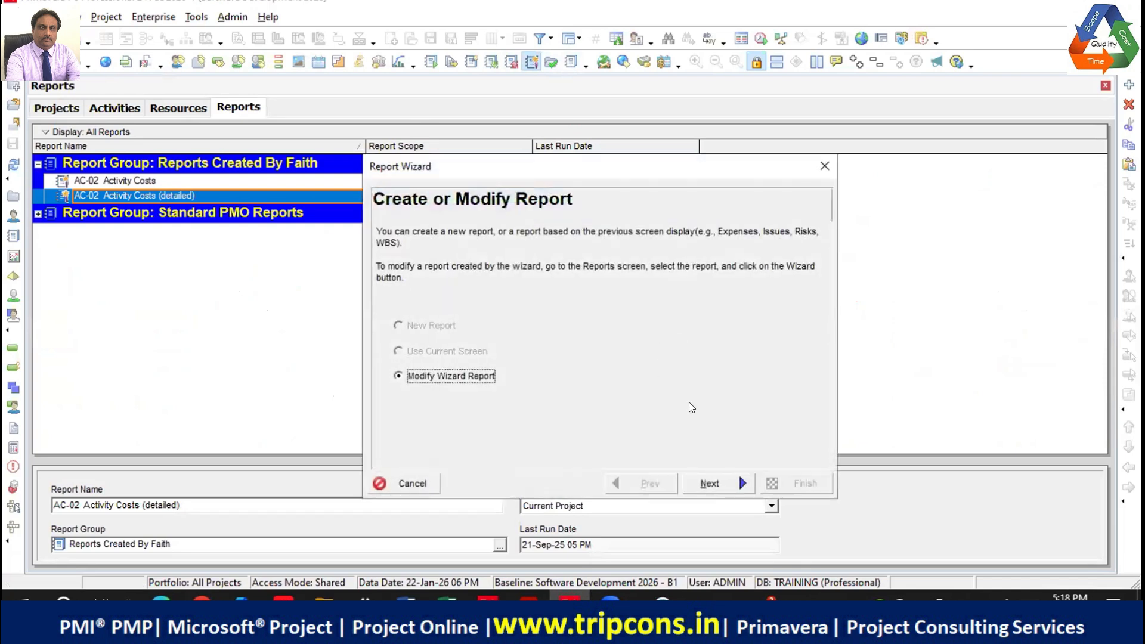
{"action": "left_click", "coordinate": [734, 479]}
{"action": "left_click", "coordinate": [735, 480]}
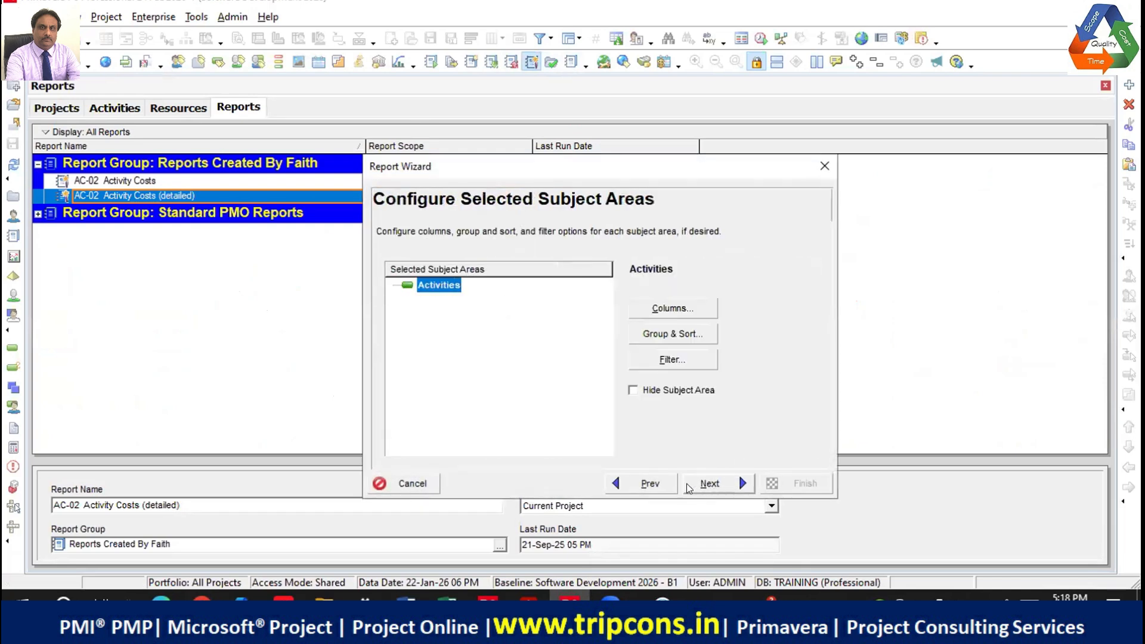
{"action": "left_click", "coordinate": [673, 309]}
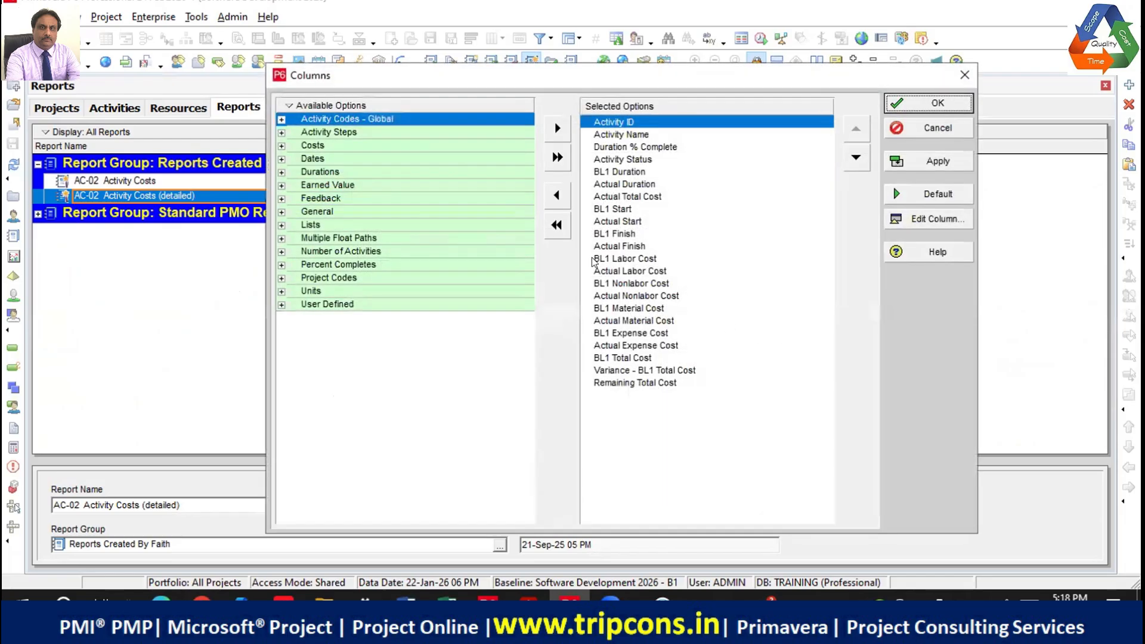
{"action": "left_click", "coordinate": [643, 356]}
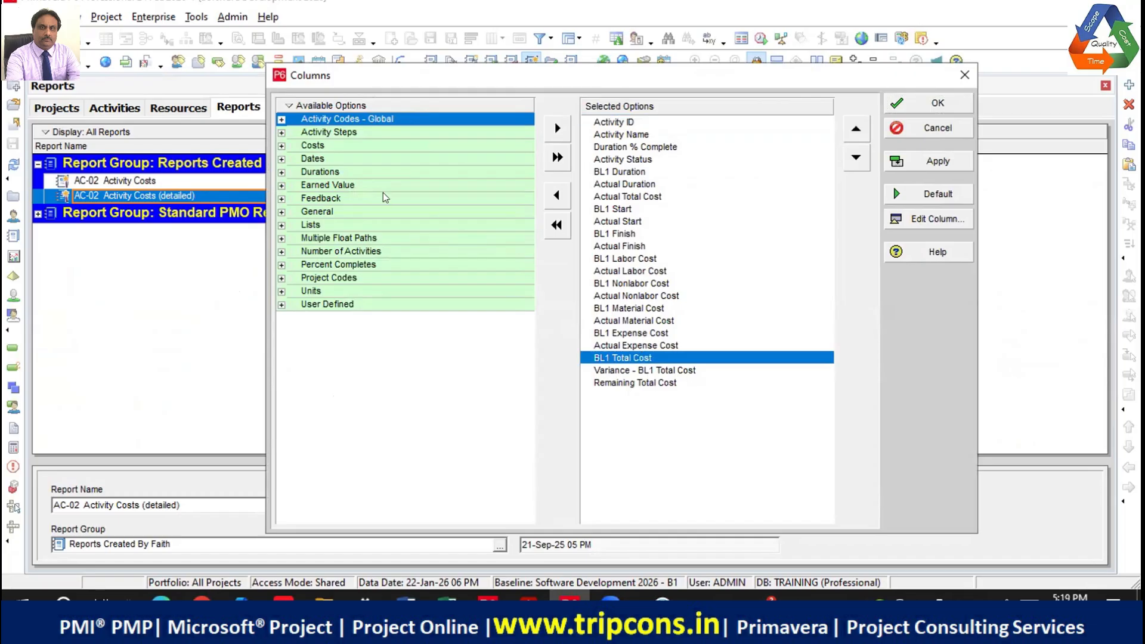
{"action": "left_click", "coordinate": [282, 145]}
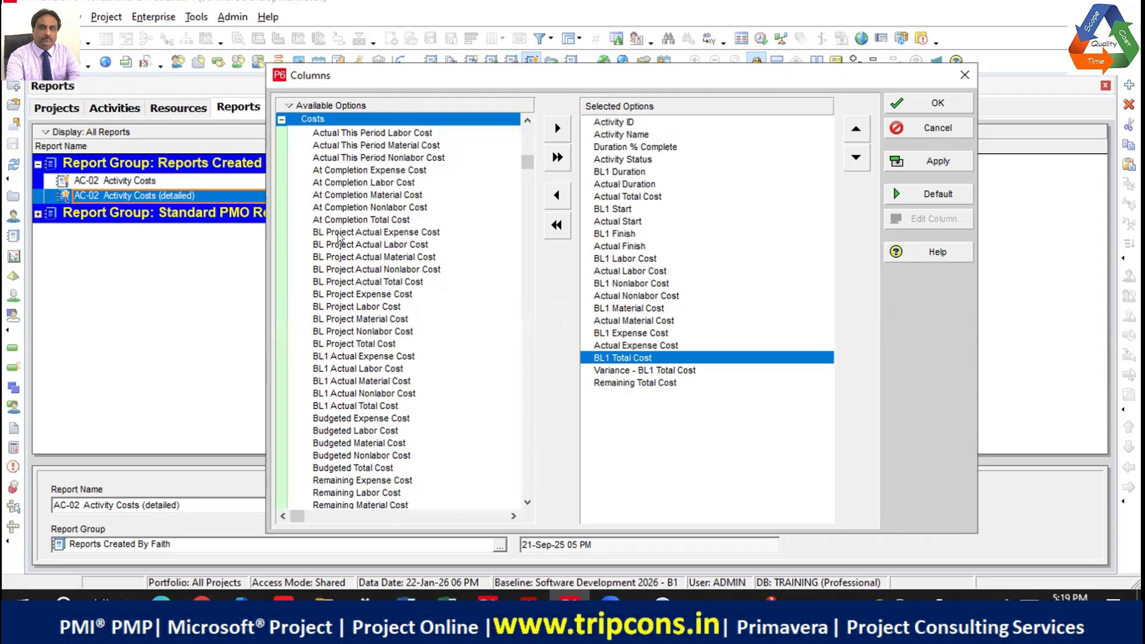
{"action": "left_click", "coordinate": [368, 373]}
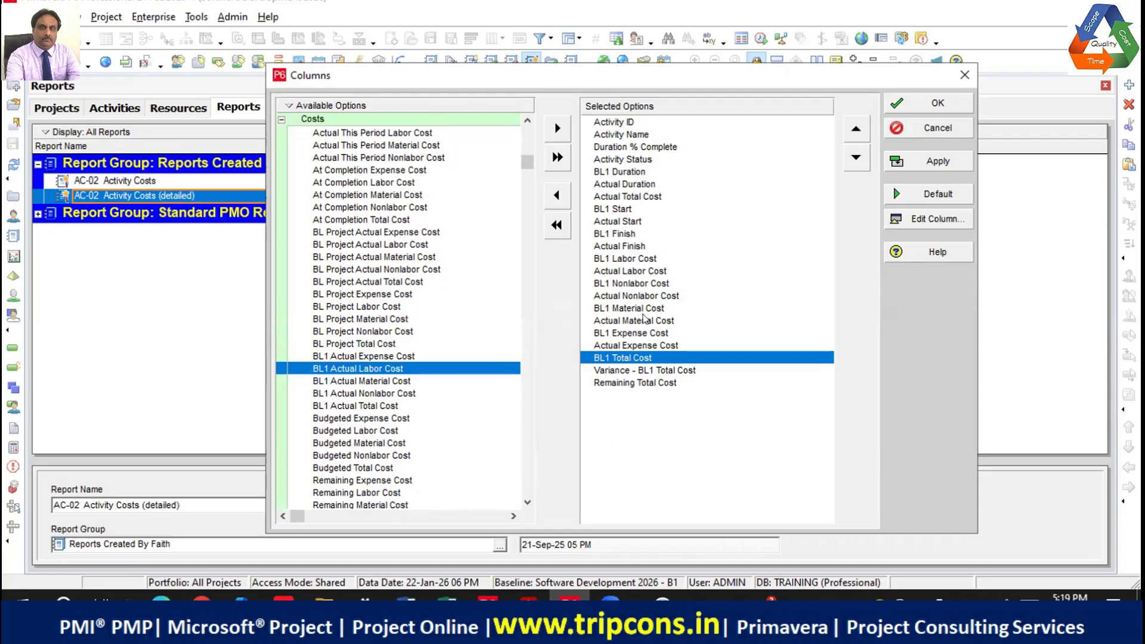
Step: Move the Actual Total Cost column directly after BL1 Total Cost, before Variance - BL1 Total Cost, and accept the column selection
{"action": "left_click", "coordinate": [652, 198]}
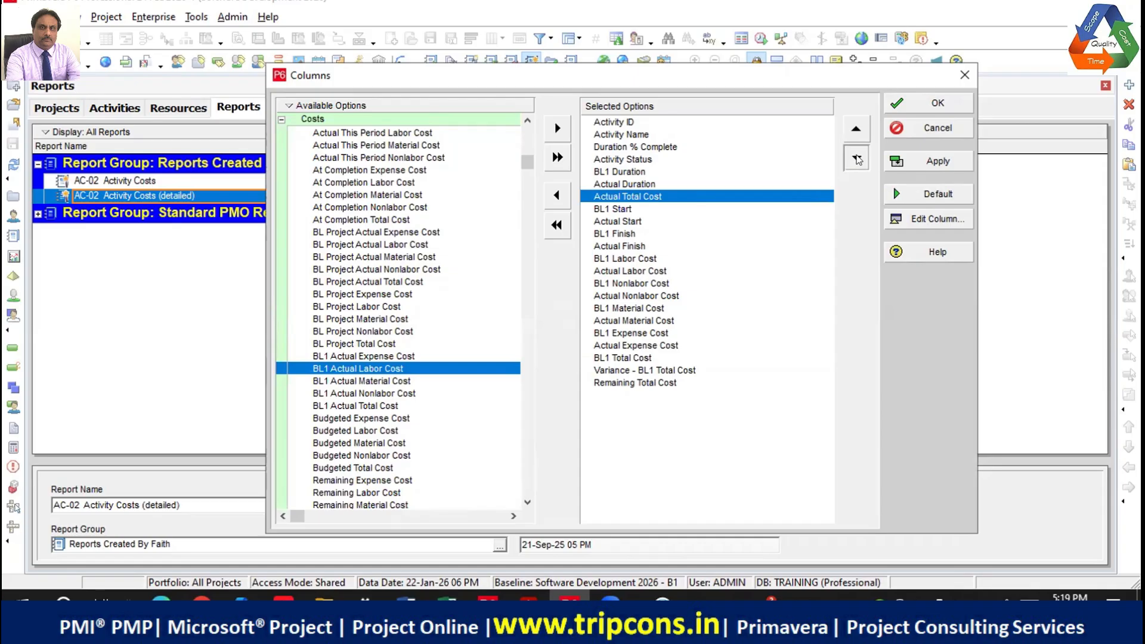
{"action": "left_click", "coordinate": [856, 158]}
{"action": "left_click", "coordinate": [857, 158]}
{"action": "left_click", "coordinate": [857, 158]}
{"action": "left_click", "coordinate": [856, 158]}
{"action": "left_click", "coordinate": [857, 158]}
{"action": "left_click", "coordinate": [857, 158]}
{"action": "left_click", "coordinate": [857, 158]}
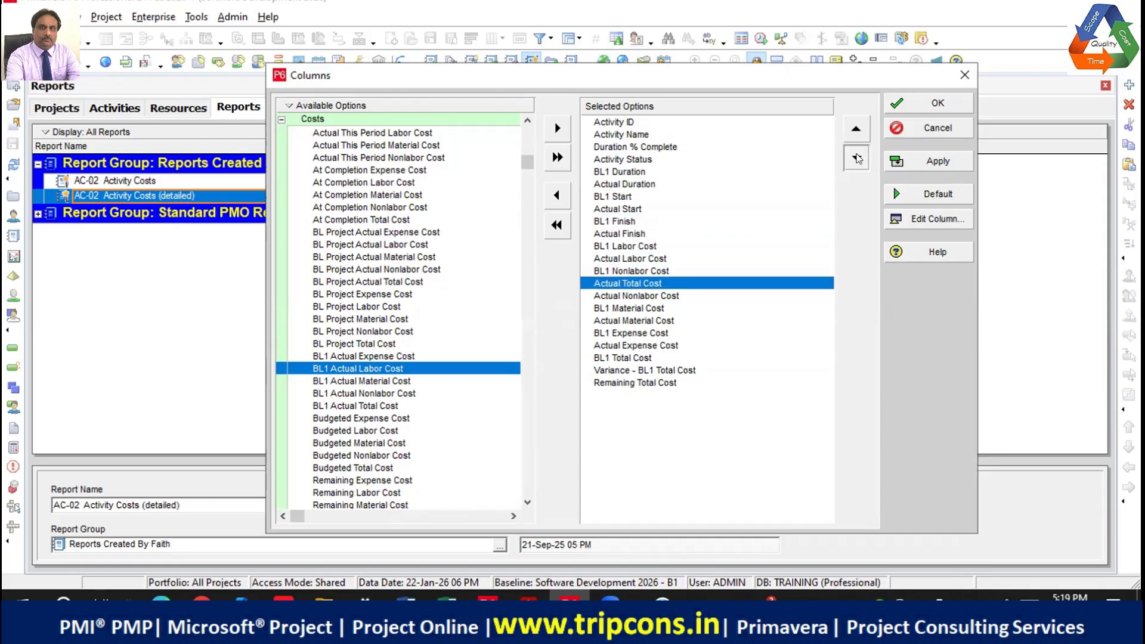
{"action": "left_click", "coordinate": [857, 158]}
{"action": "left_click", "coordinate": [856, 158]}
{"action": "left_click", "coordinate": [857, 158]}
{"action": "left_click", "coordinate": [857, 158]}
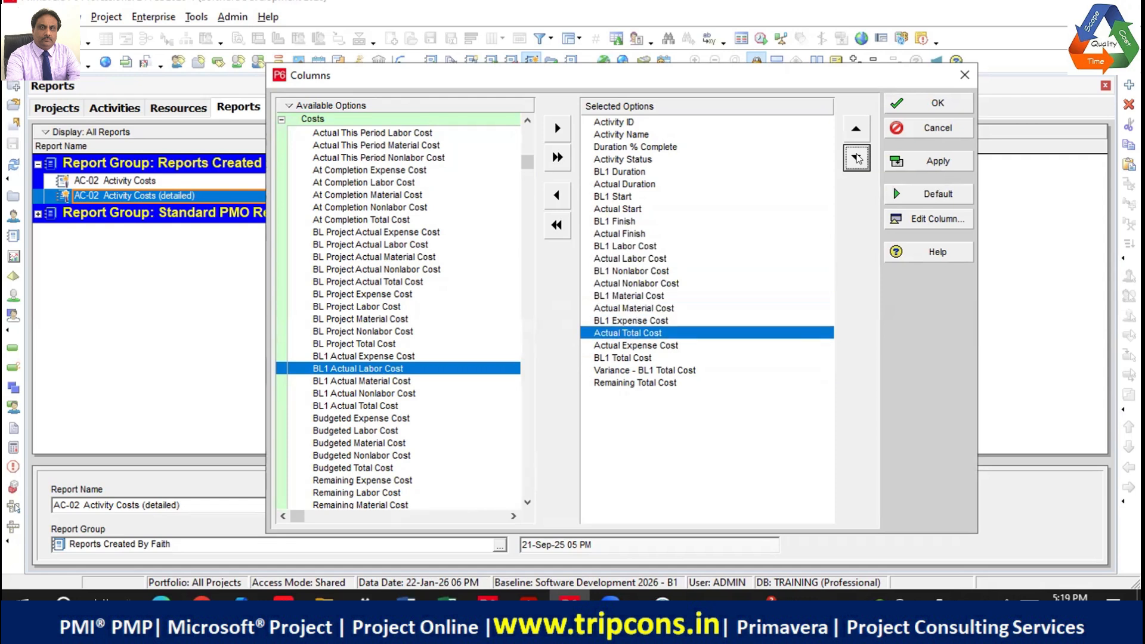
{"action": "left_click", "coordinate": [857, 158]}
{"action": "left_click", "coordinate": [857, 158]}
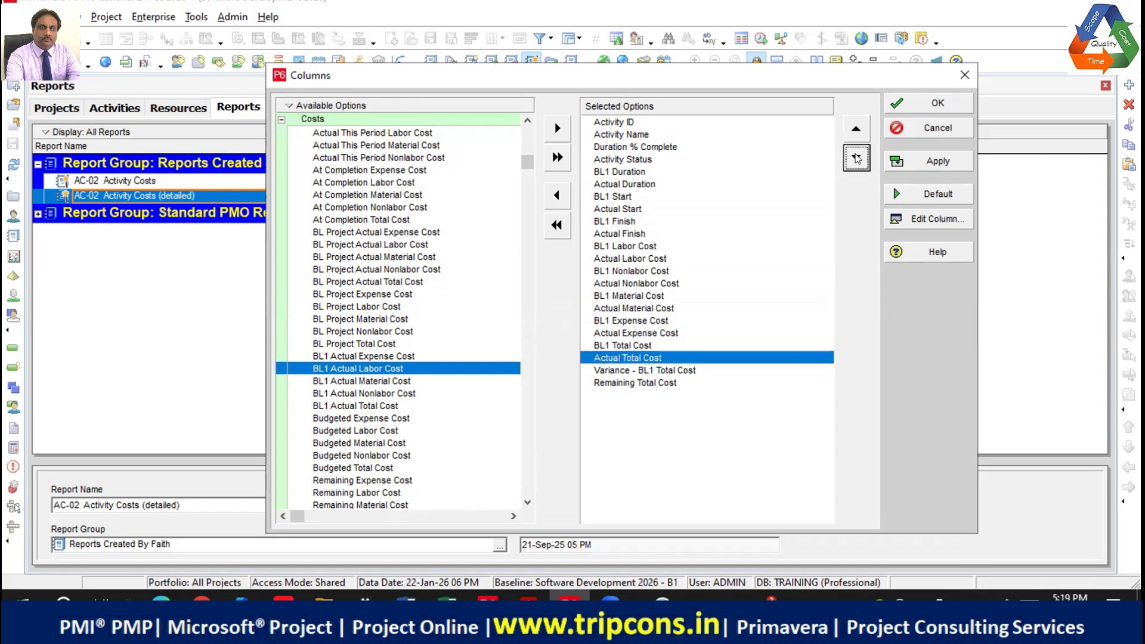
{"action": "left_click", "coordinate": [857, 159]}
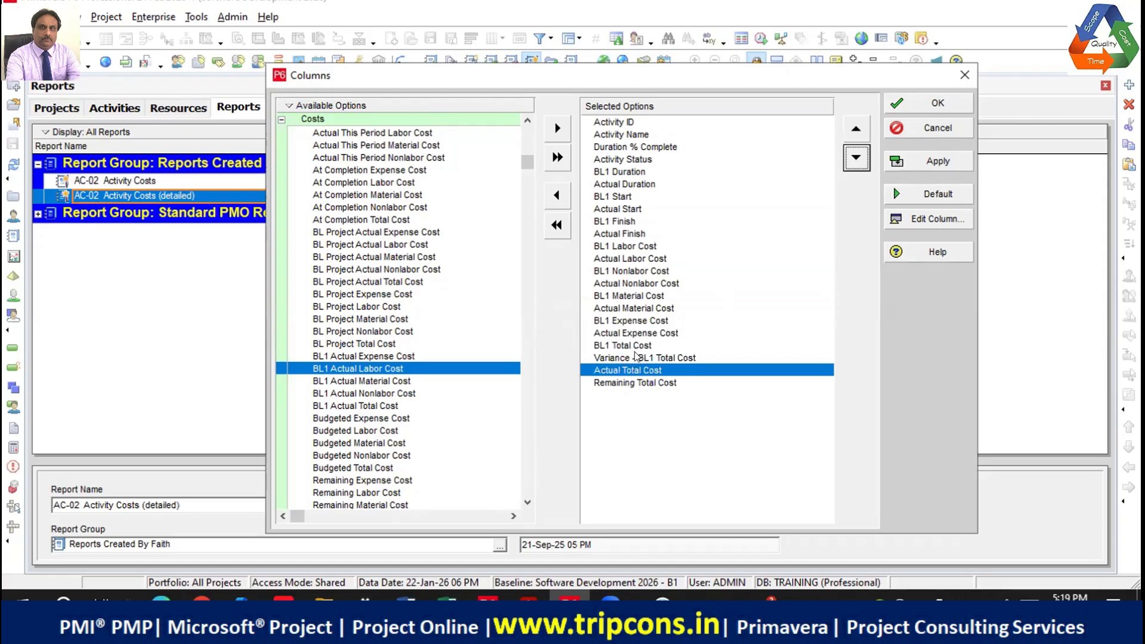
{"action": "left_click", "coordinate": [857, 129]}
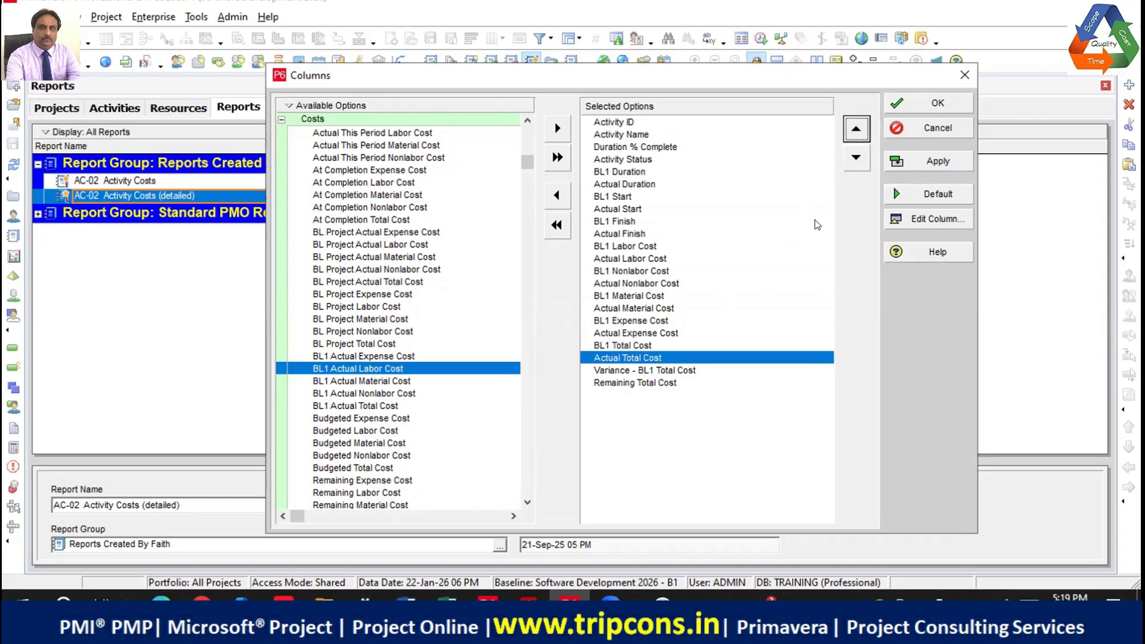
{"action": "left_click", "coordinate": [934, 103]}
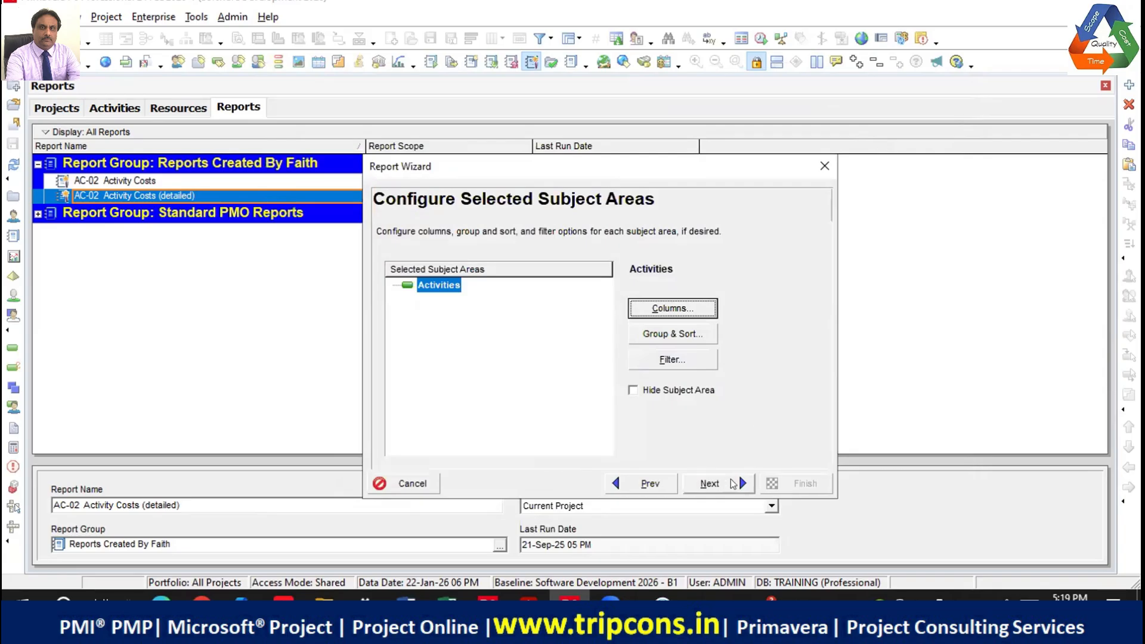
Step: Keep the report title and number formatting, save the modified report without running it, and finish the wizard
{"action": "left_click", "coordinate": [730, 485]}
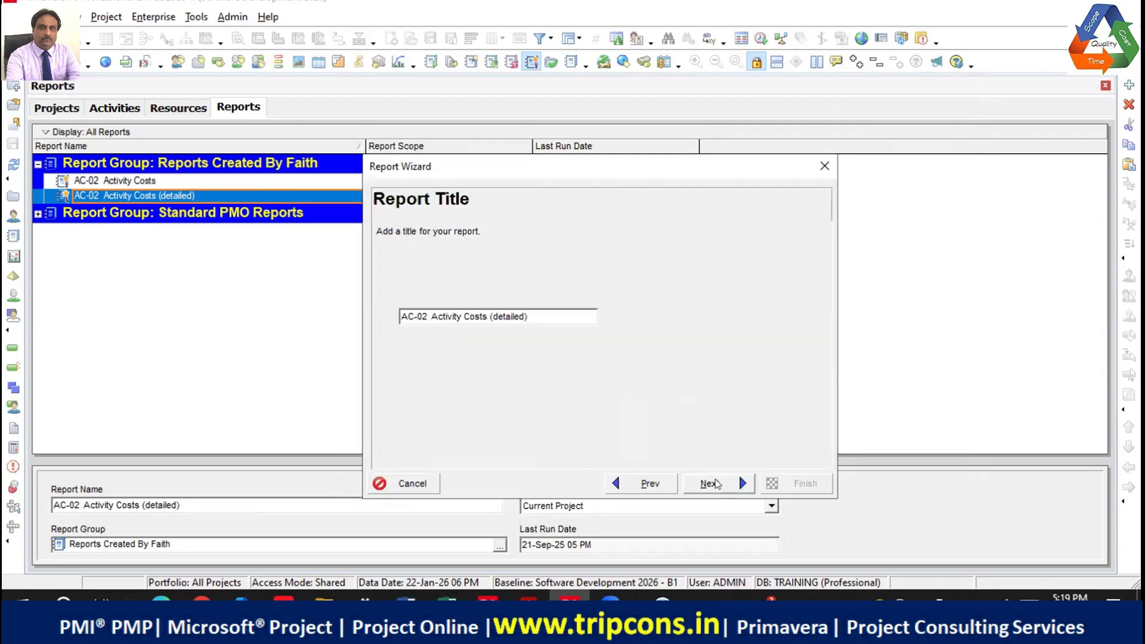
{"action": "left_click", "coordinate": [740, 483]}
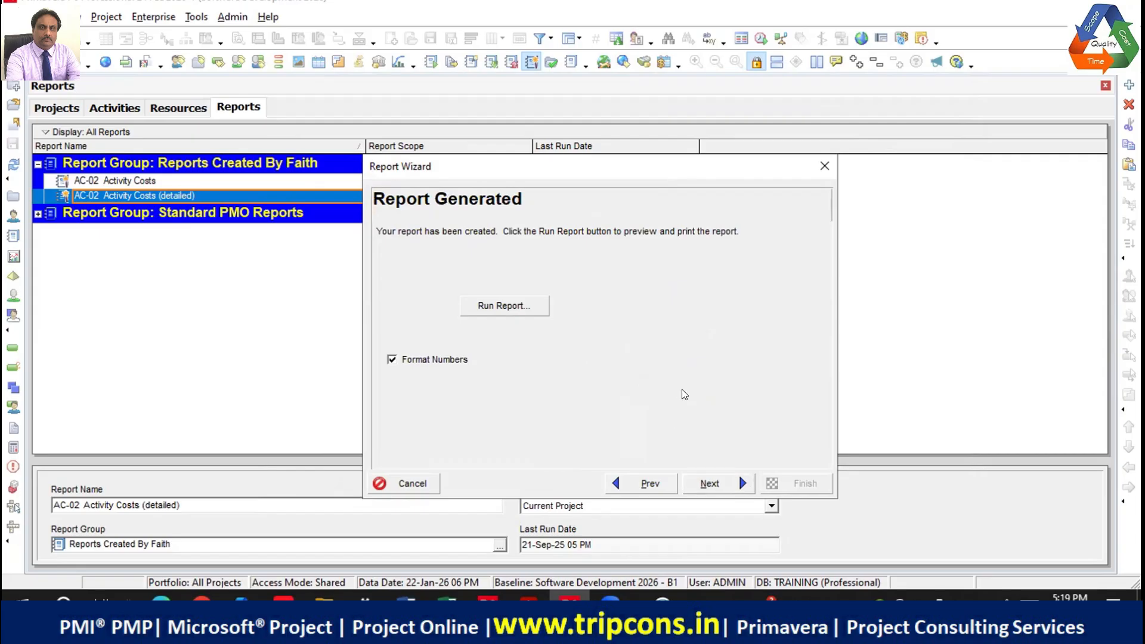
{"action": "left_click", "coordinate": [721, 484]}
{"action": "left_click", "coordinate": [528, 311]}
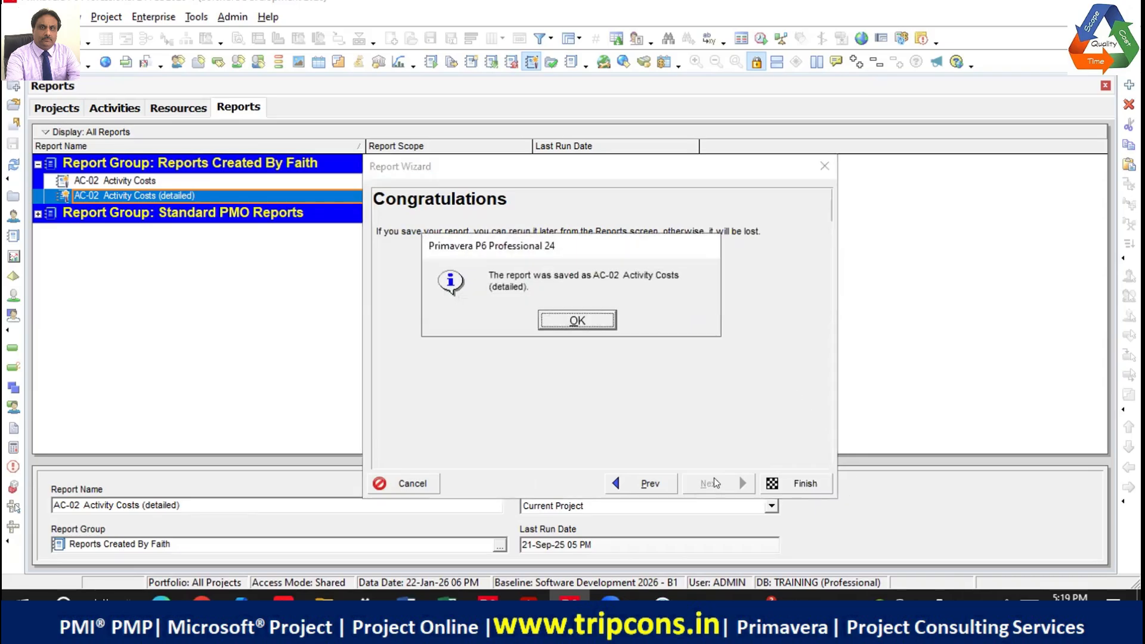
{"action": "left_click", "coordinate": [590, 324]}
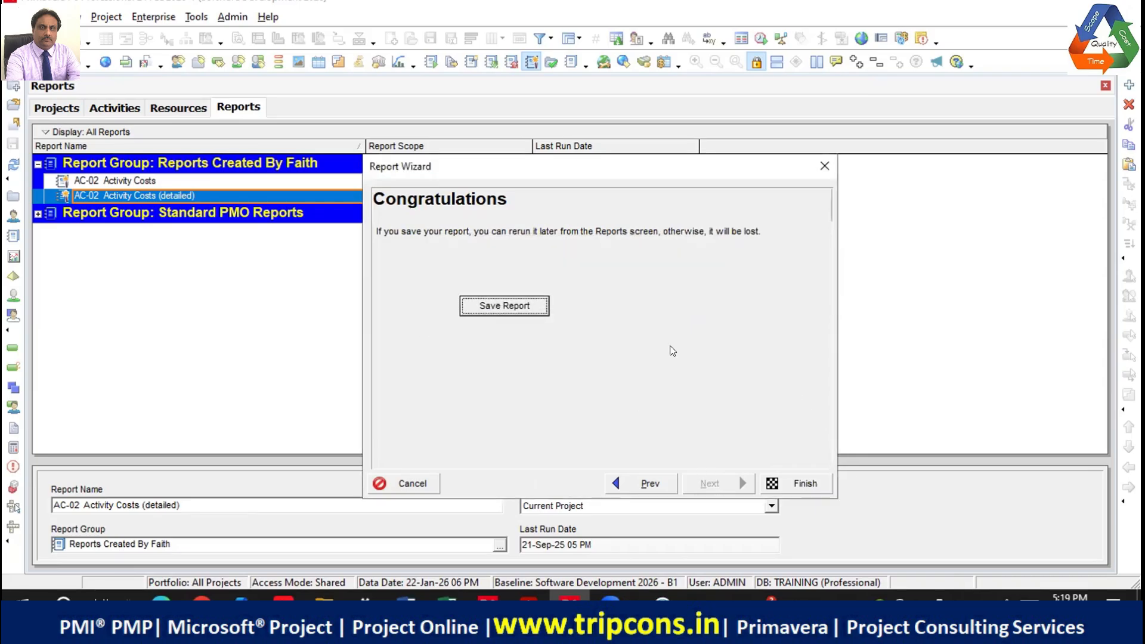
{"action": "left_click", "coordinate": [795, 478]}
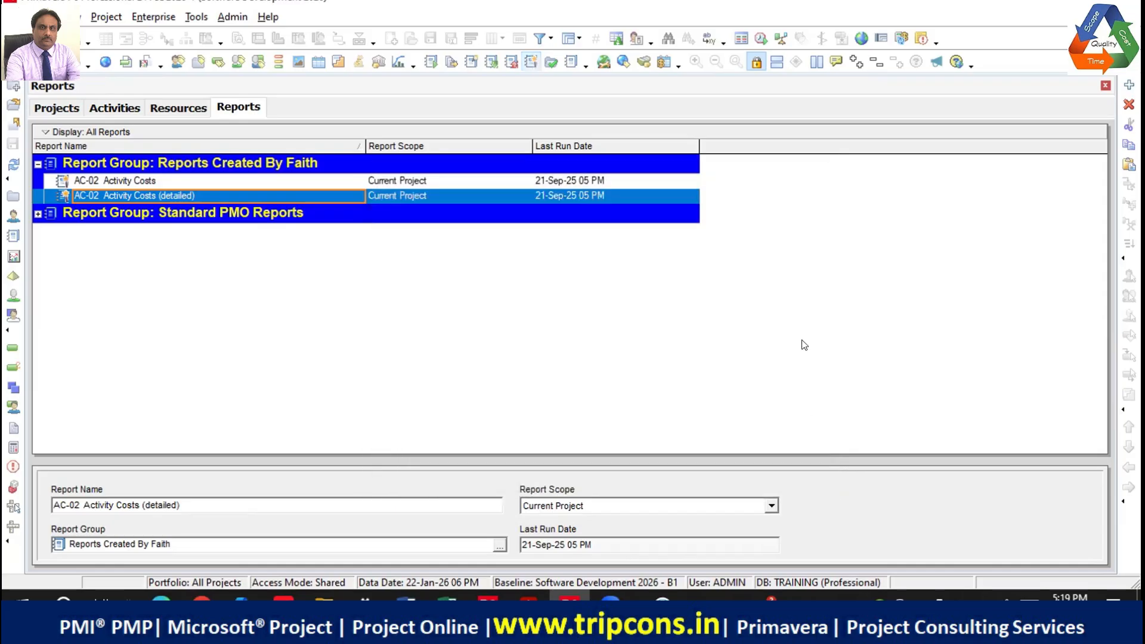
Step: Rerun AC-02 Activity Costs (detailed) to HTML, overwriting the existing file, and review the reordered cost columns through Remaining Total Cost
{"action": "right_click", "coordinate": [314, 204]}
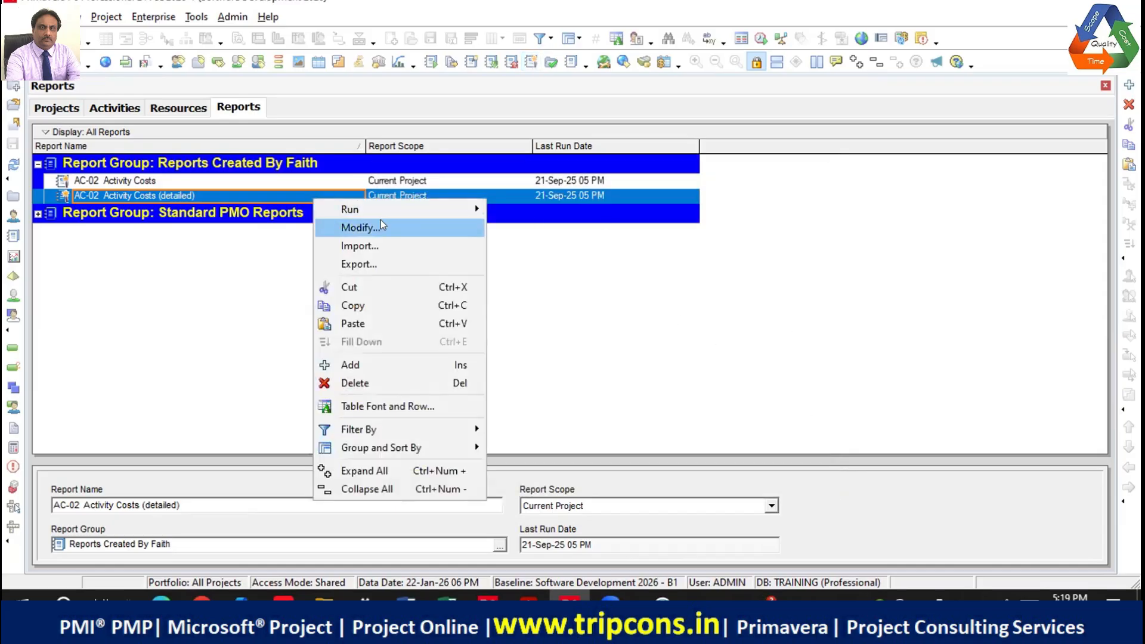
{"action": "mouse_move", "coordinate": [477, 204]}
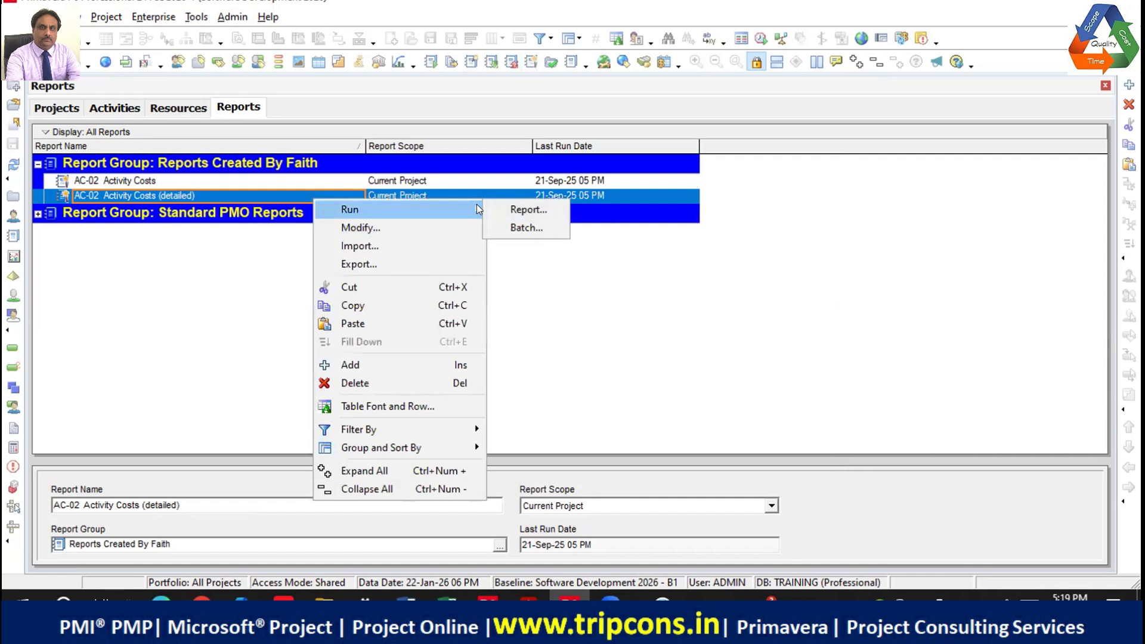
{"action": "left_click", "coordinate": [527, 212]}
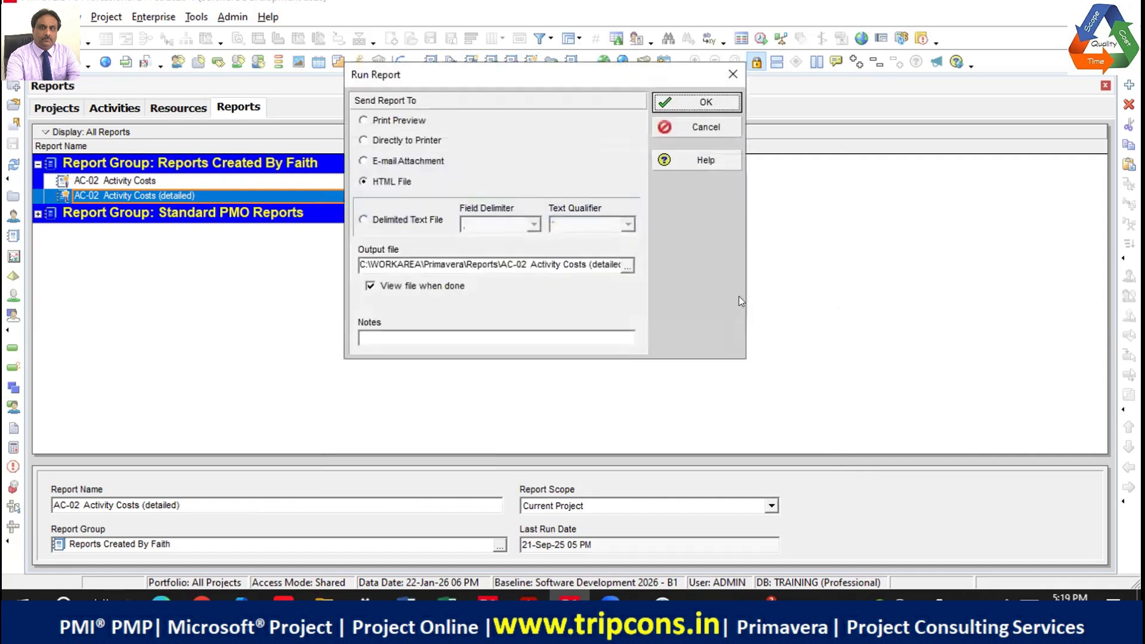
{"action": "left_click", "coordinate": [704, 103]}
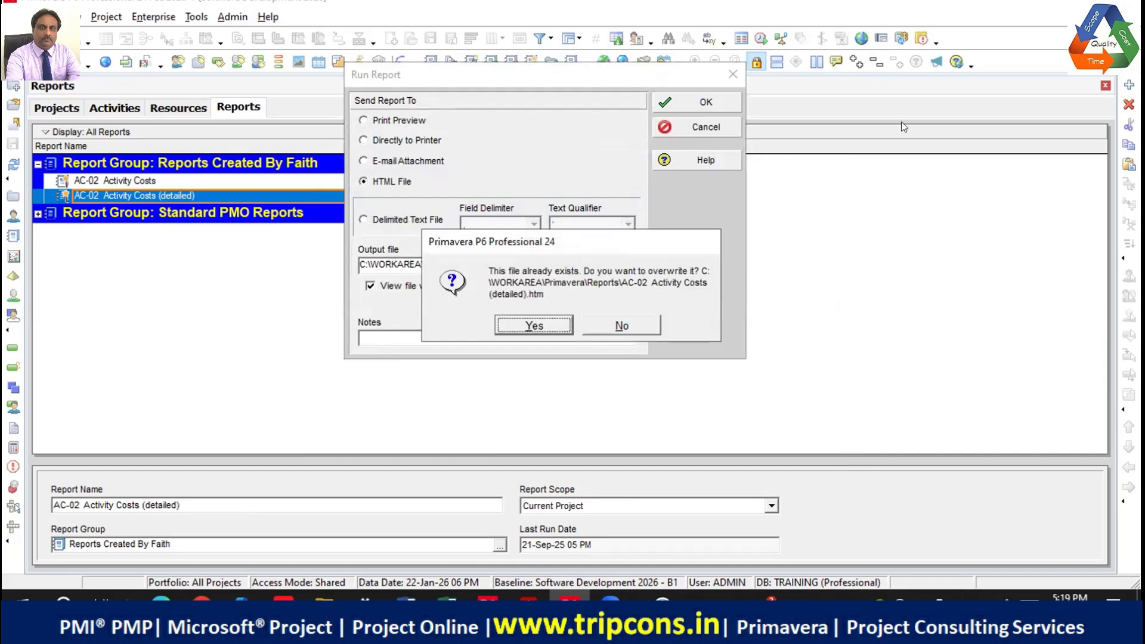
{"action": "left_click", "coordinate": [561, 324]}
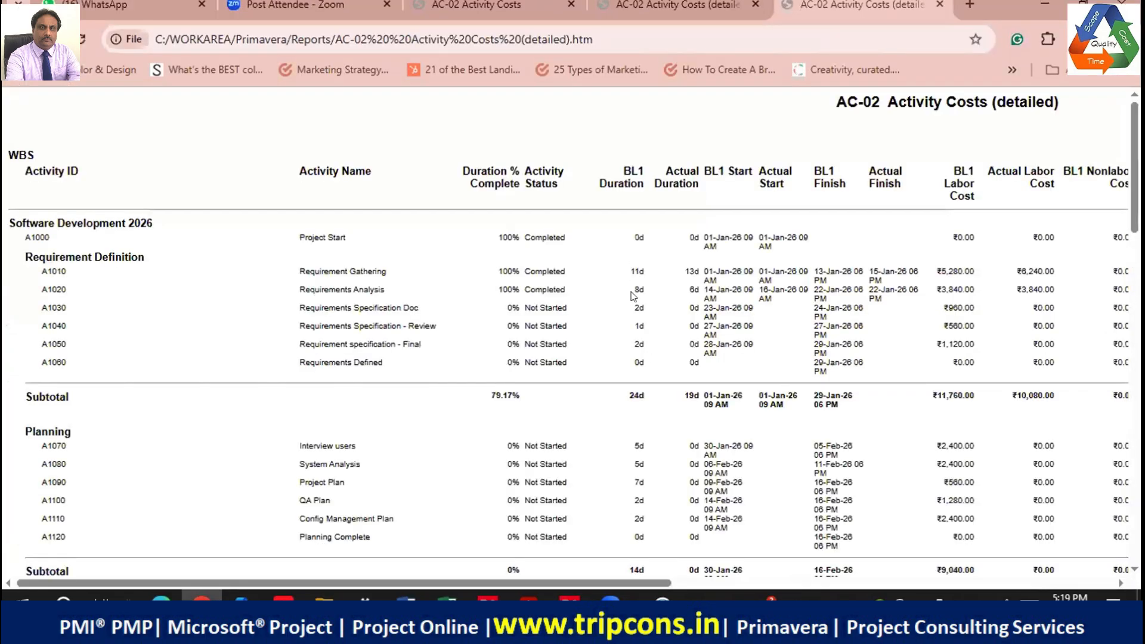
{"action": "left_click_drag", "start_coordinate": [643, 583], "coordinate": [788, 584]}
{"action": "left_click_drag", "start_coordinate": [1072, 593], "coordinate": [1077, 593]}
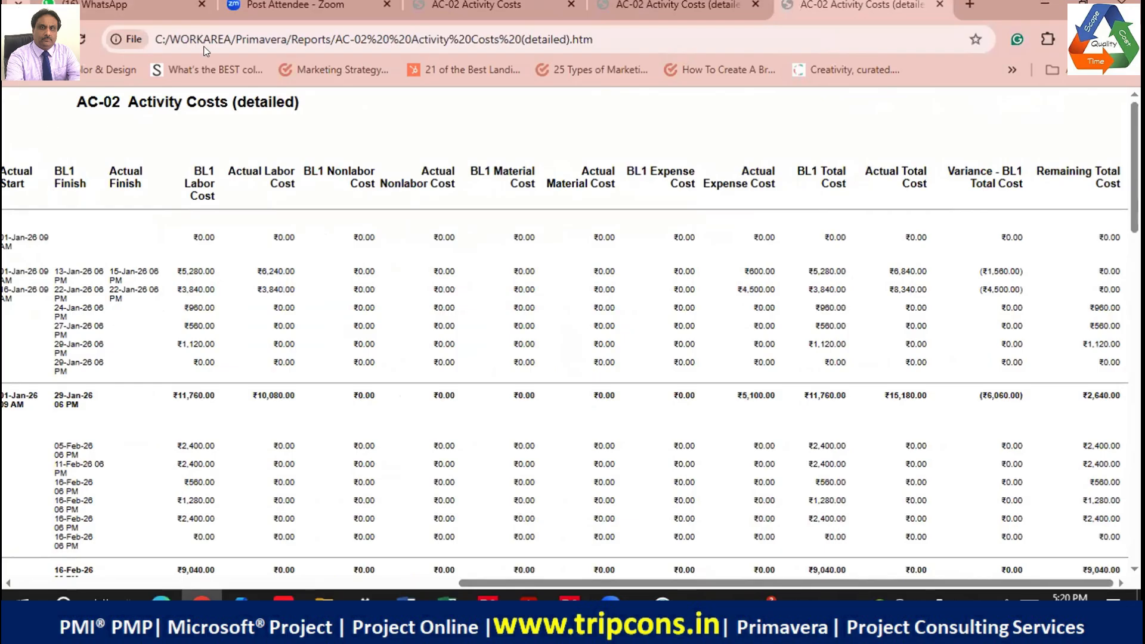
{"action": "mouse_move", "coordinate": [501, 3]}
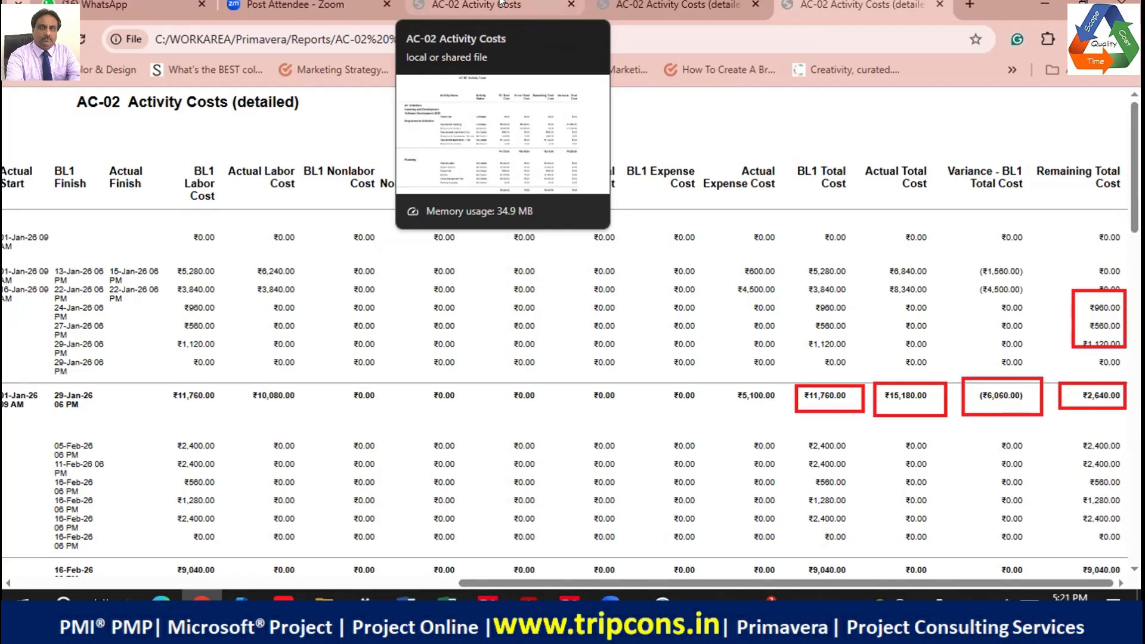
{"action": "key", "text": "Escape"}
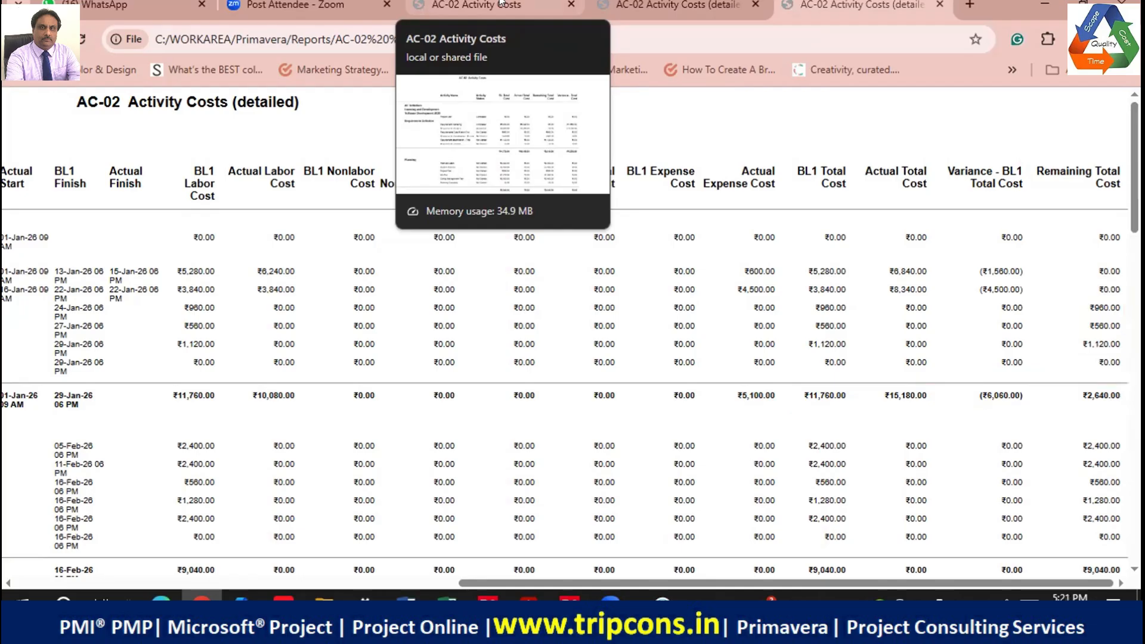
Step: Return to Primavera P6 and show the project's activities
{"action": "left_click", "coordinate": [570, 596]}
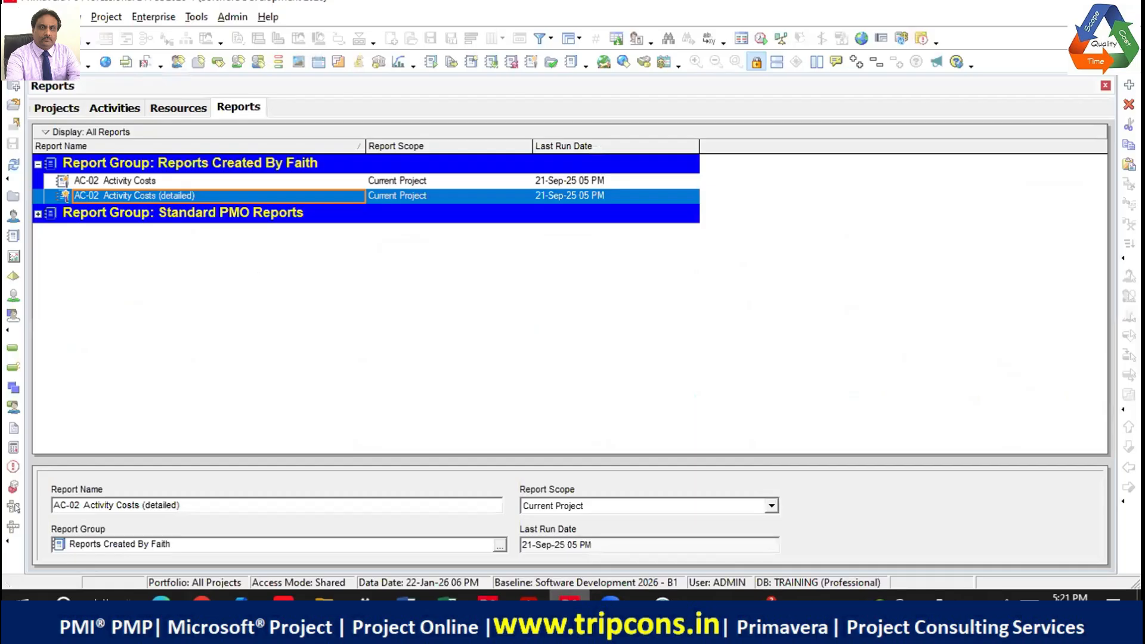
{"action": "left_click", "coordinate": [113, 111]}
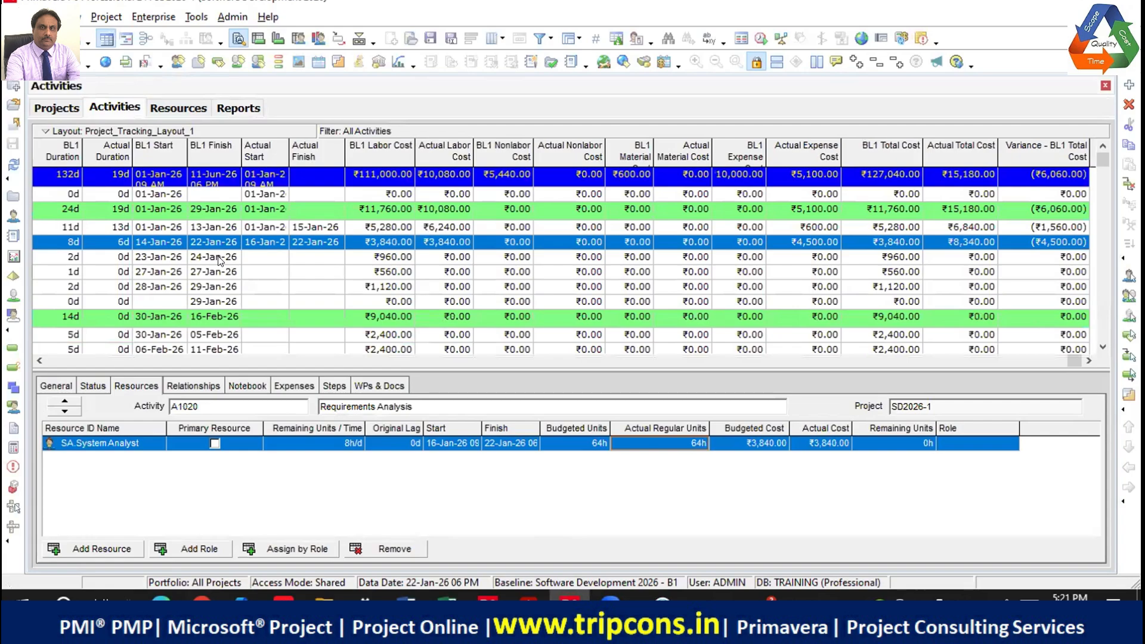
Step: Show the Gantt chart alongside the activity table in place of the table-only view
{"action": "left_click", "coordinate": [48, 363]}
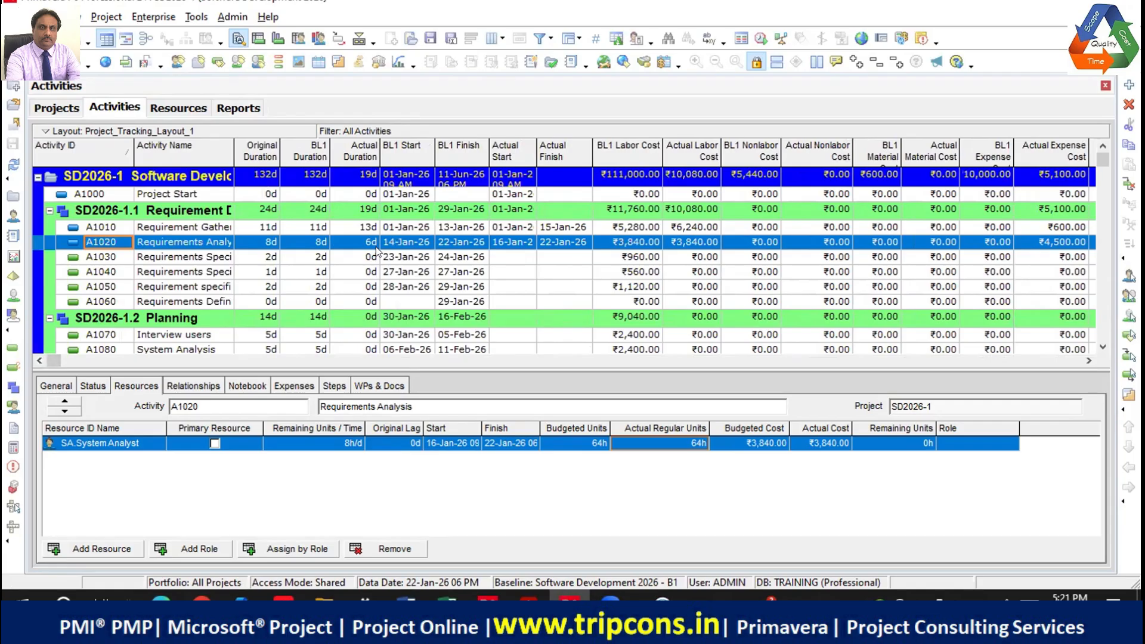
{"action": "left_click", "coordinate": [112, 255]}
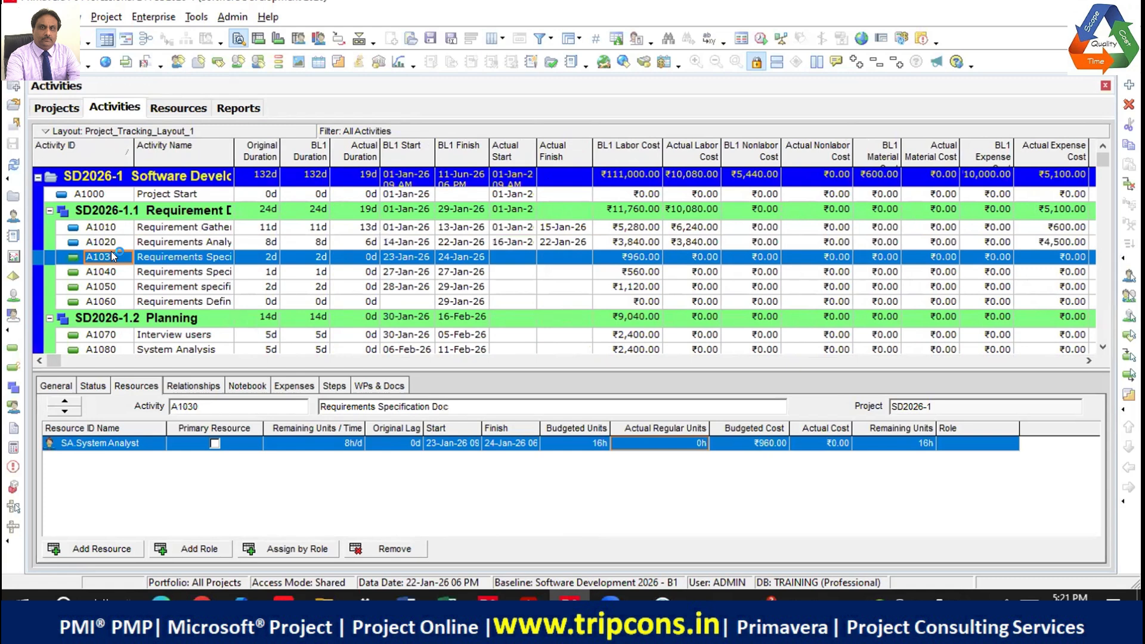
{"action": "left_click", "coordinate": [126, 301], "text": "shift"}
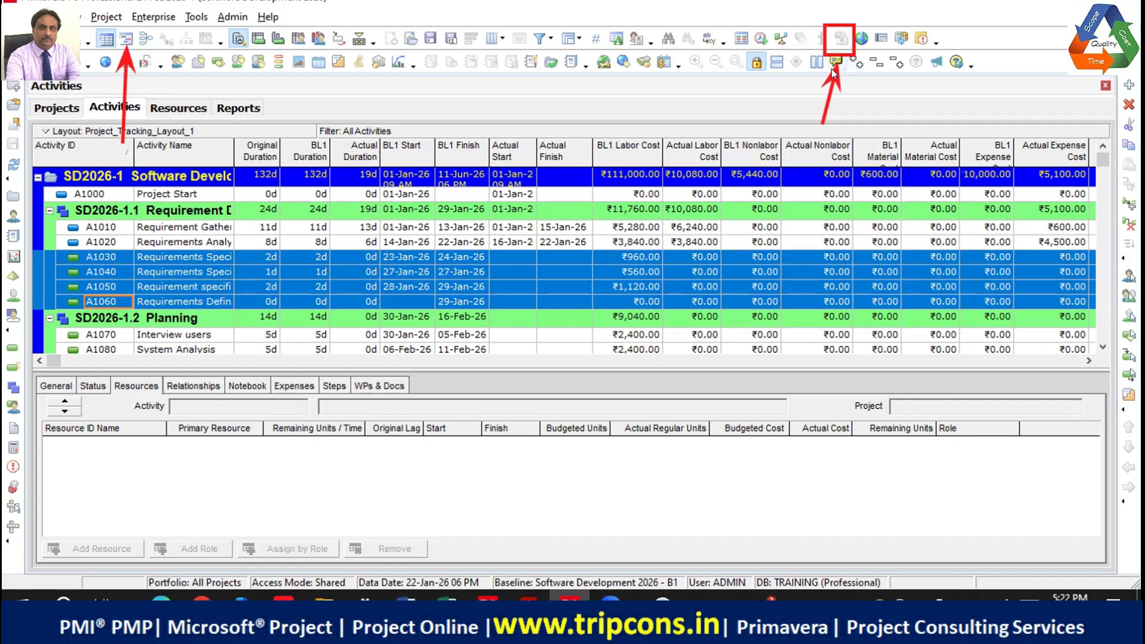
{"action": "left_click", "coordinate": [126, 40]}
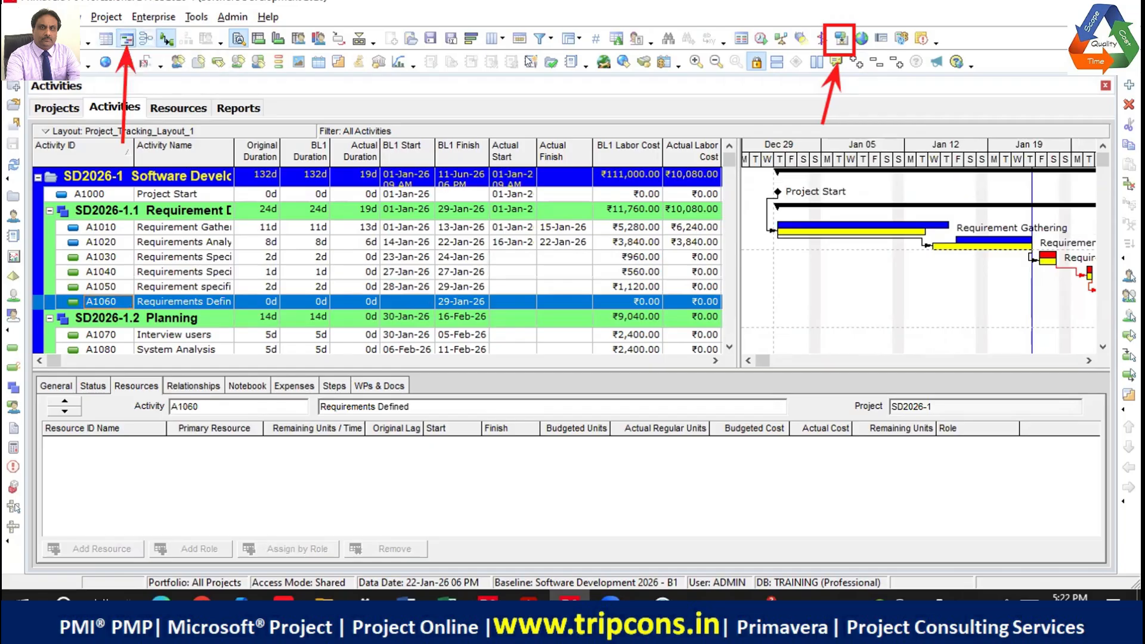
{"action": "left_click", "coordinate": [106, 39]}
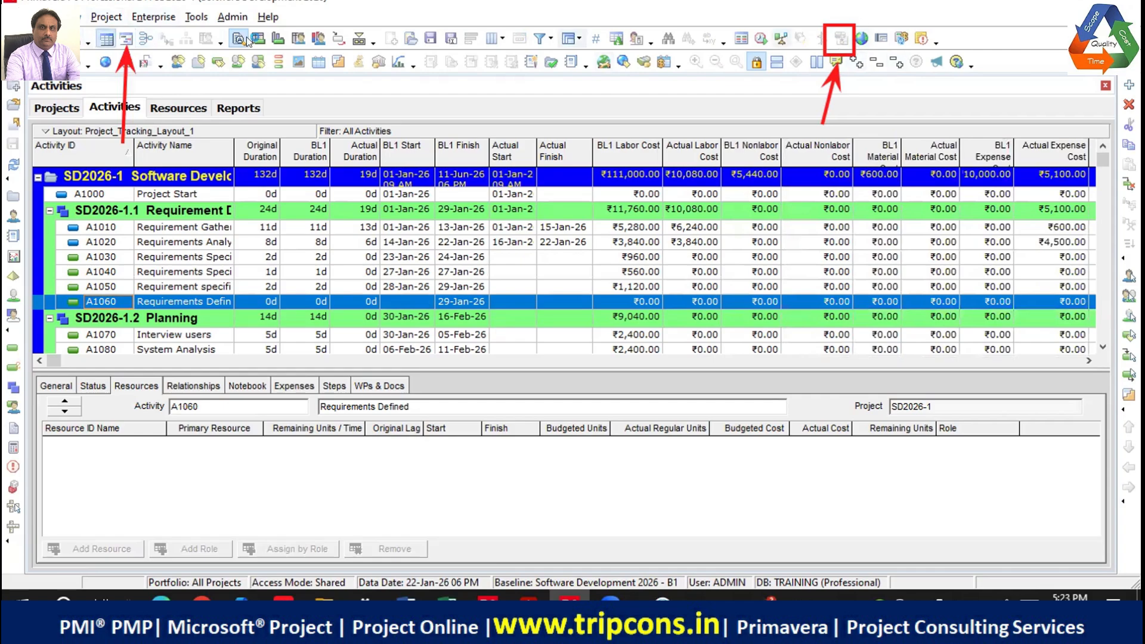
{"action": "left_click", "coordinate": [126, 39]}
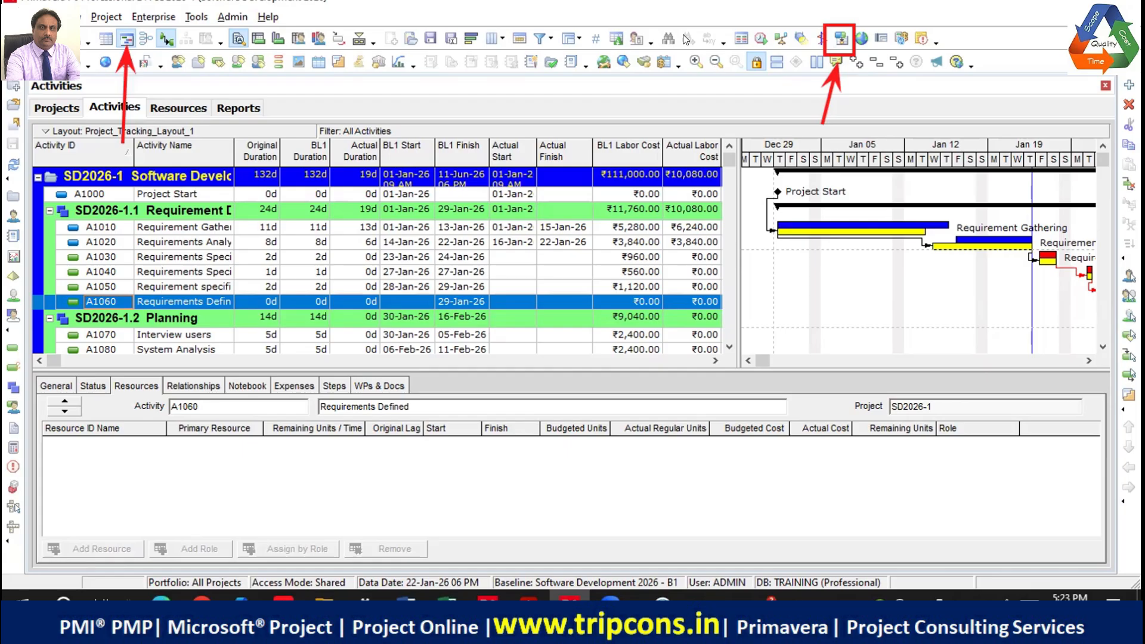
Step: Update progress for only the selected activities A1030 to A1060, with new data date 29-Jan-26 06 PM, and widen the Gantt chart area
{"action": "left_click", "coordinate": [194, 255]}
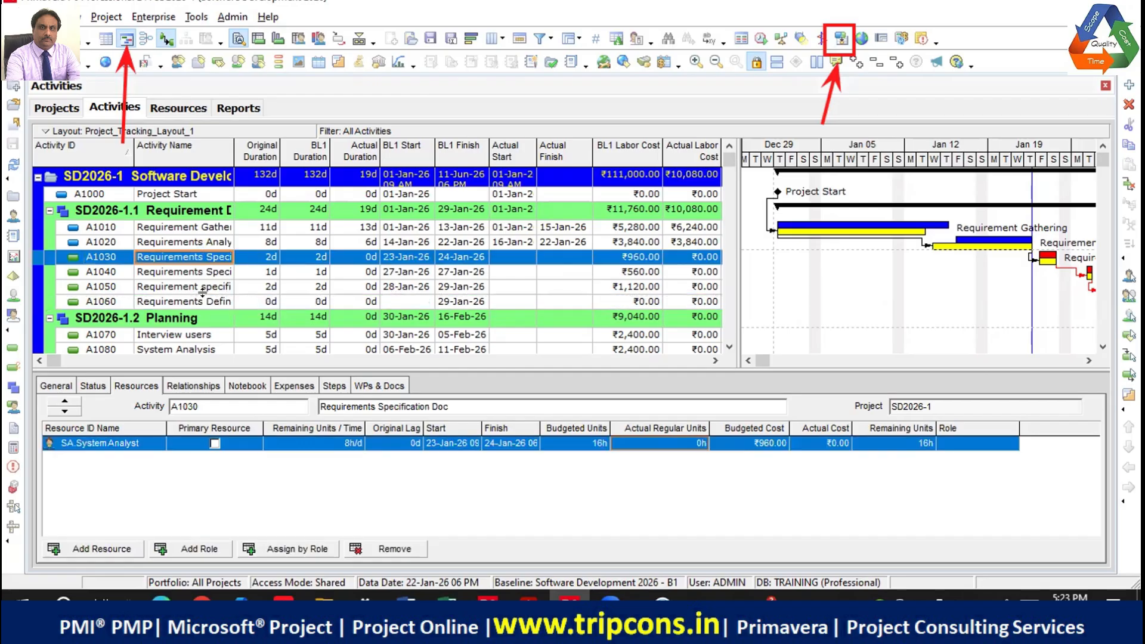
{"action": "left_click", "coordinate": [220, 303], "text": "shift"}
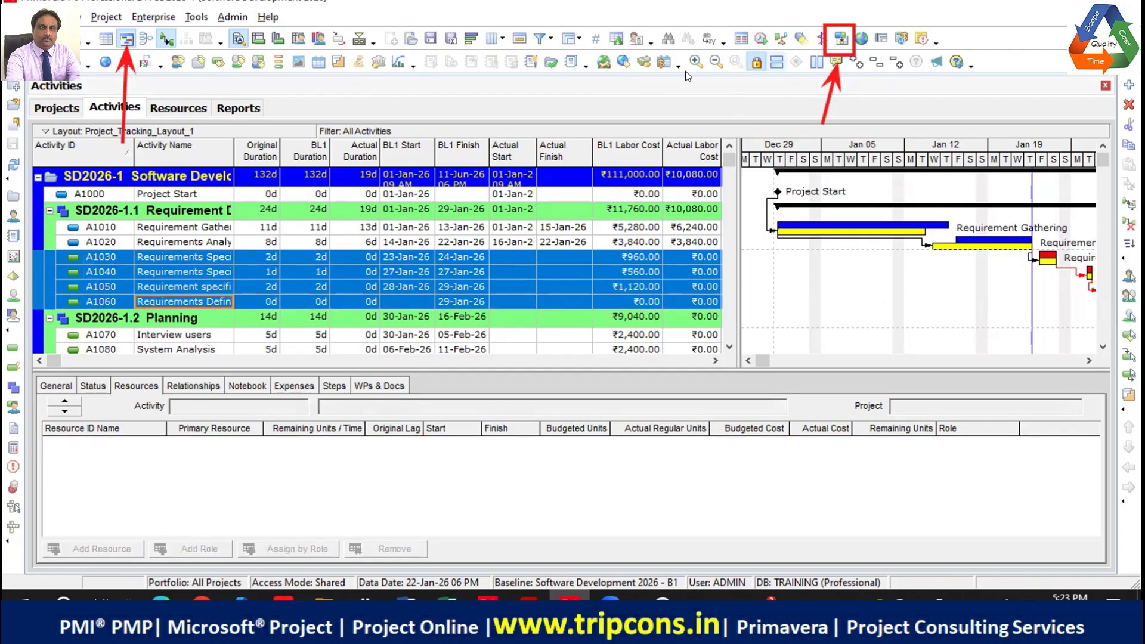
{"action": "left_click", "coordinate": [841, 39]}
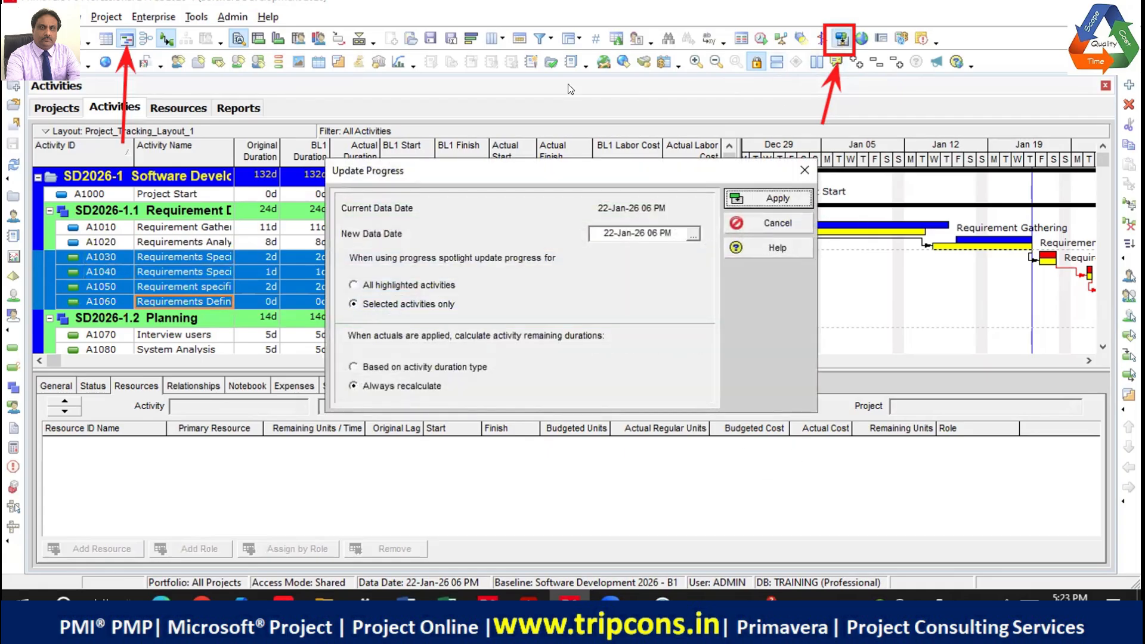
{"action": "left_click", "coordinate": [694, 235]}
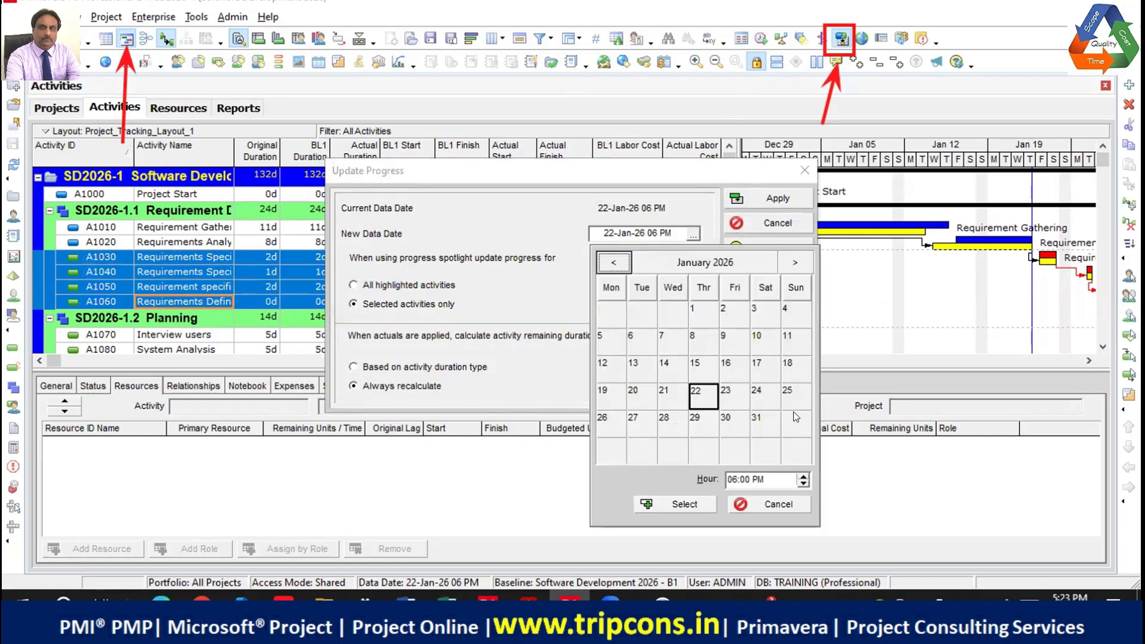
{"action": "left_click", "coordinate": [700, 422]}
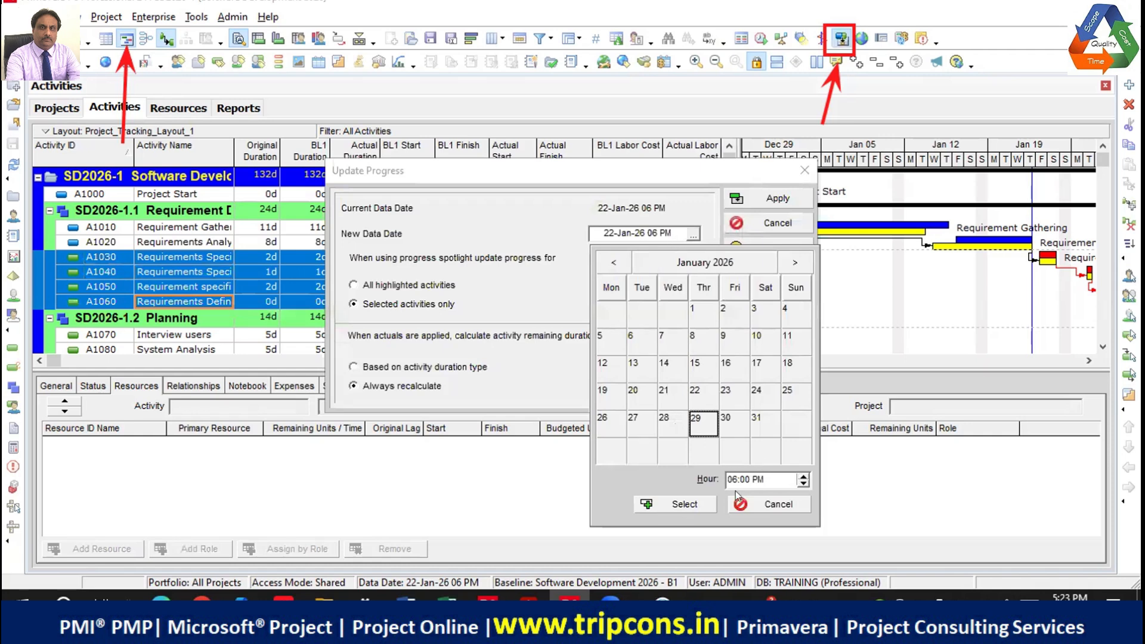
{"action": "left_click", "coordinate": [685, 506]}
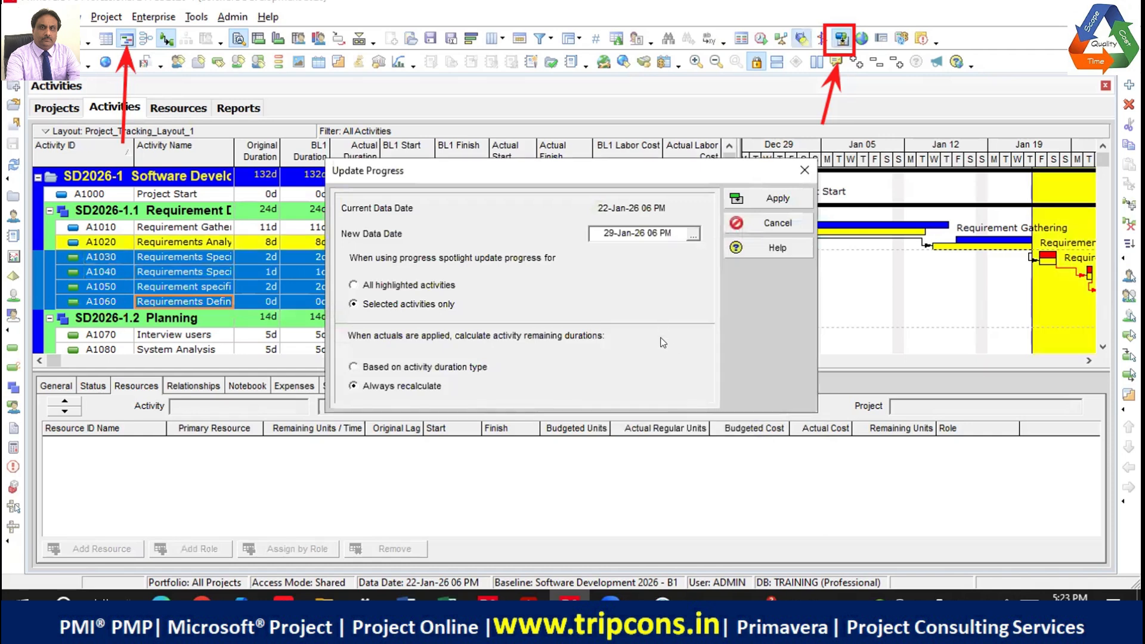
{"action": "left_click", "coordinate": [777, 198]}
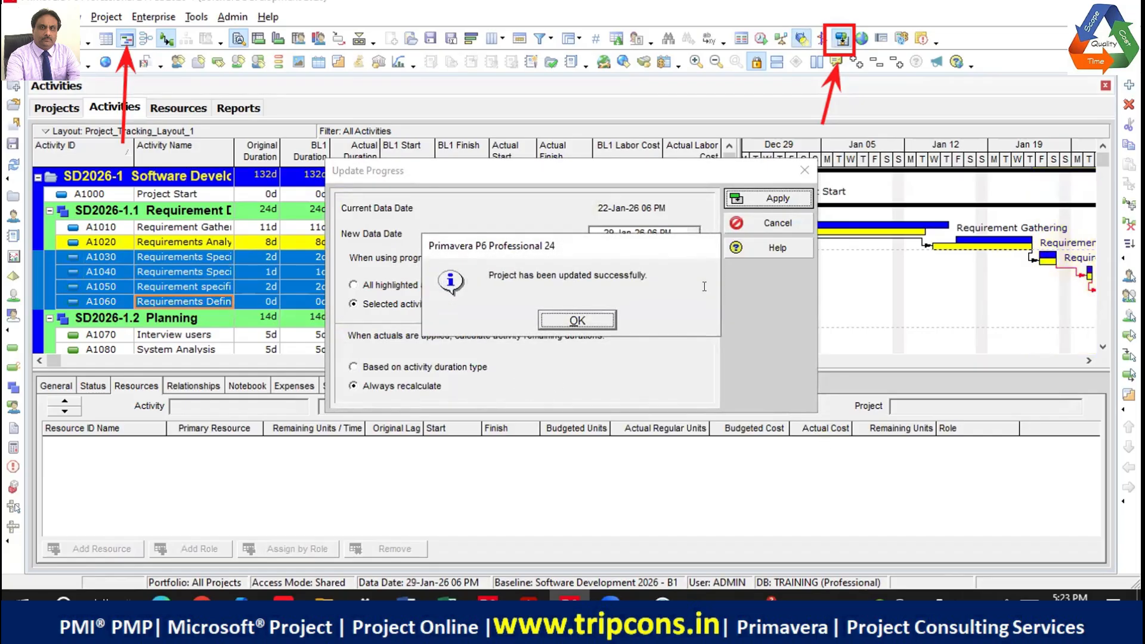
{"action": "left_click", "coordinate": [588, 320]}
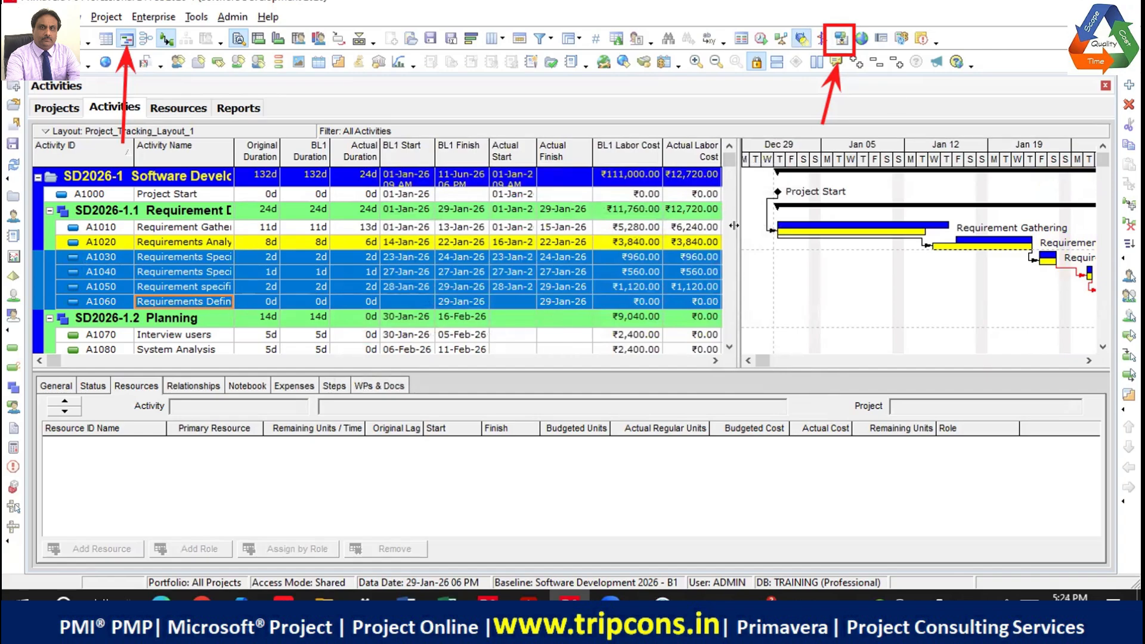
{"action": "left_click_drag", "start_coordinate": [733, 226], "coordinate": [587, 225]}
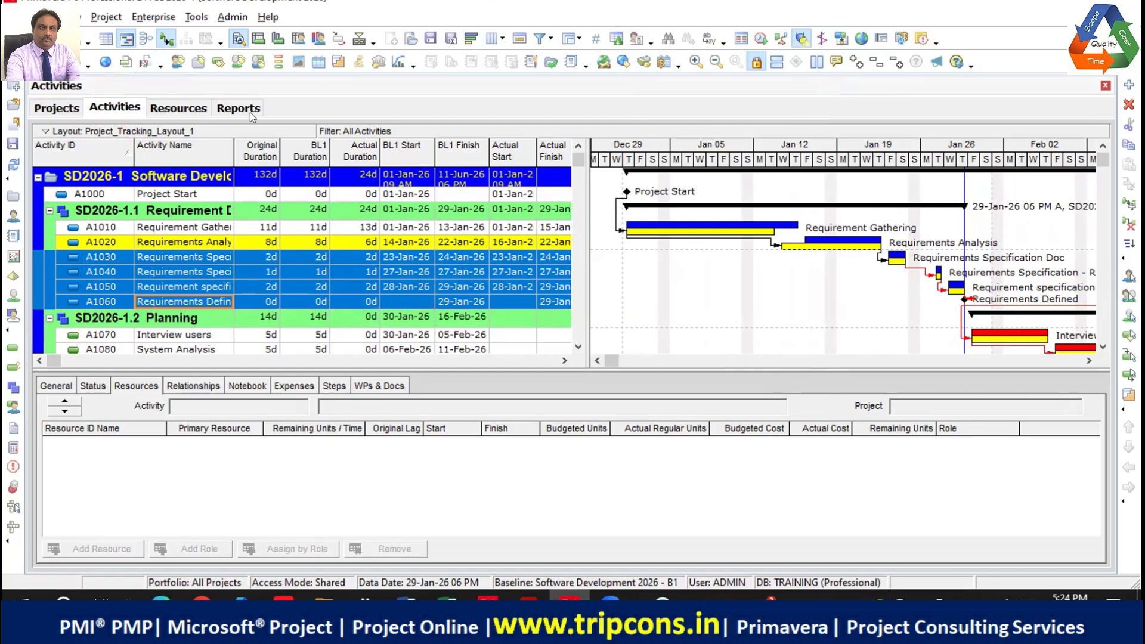
Step: Mark activity A1070 Interview users as started on 30-Jan-26 09 AM and set its Duration % to 50
{"action": "left_click", "coordinate": [193, 337]}
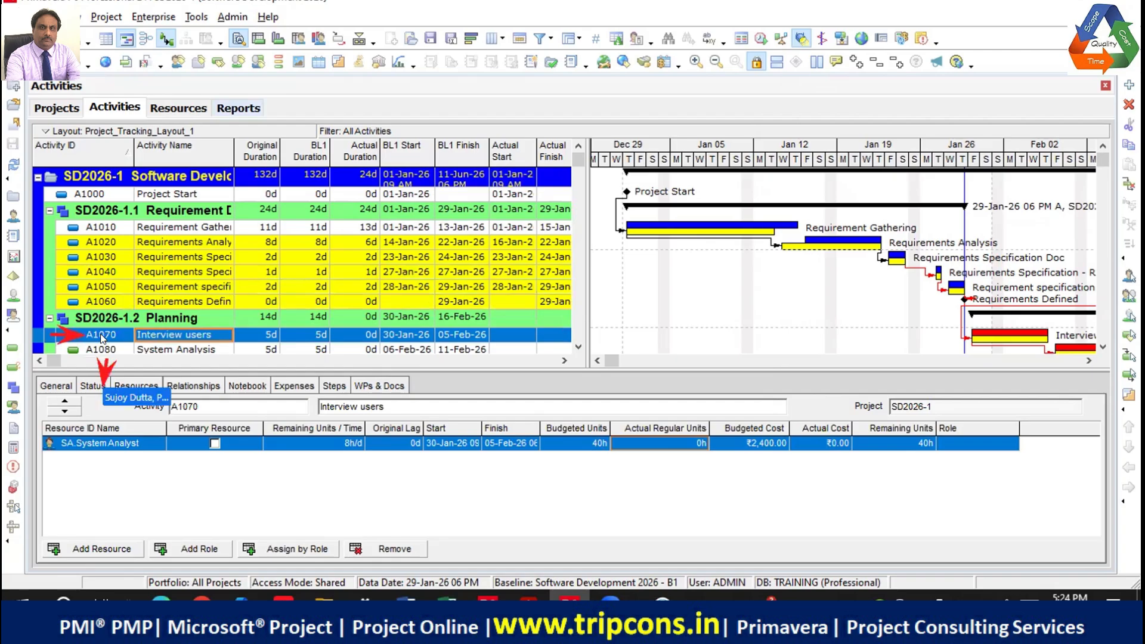
{"action": "left_click", "coordinate": [98, 385]}
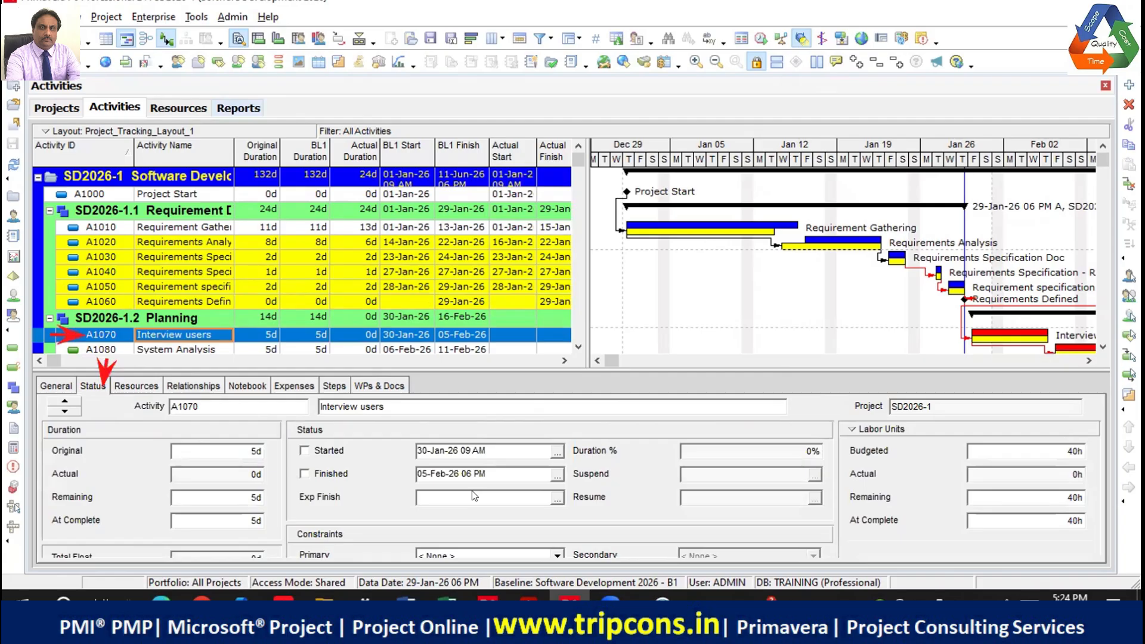
{"action": "left_click", "coordinate": [303, 453]}
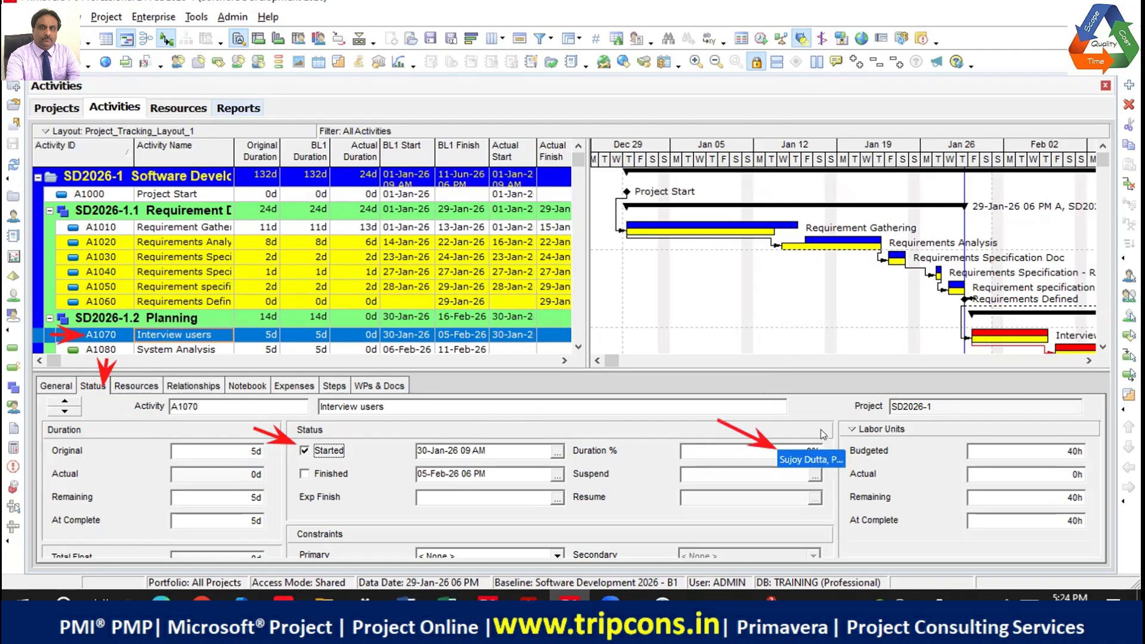
{"action": "left_click", "coordinate": [803, 450]}
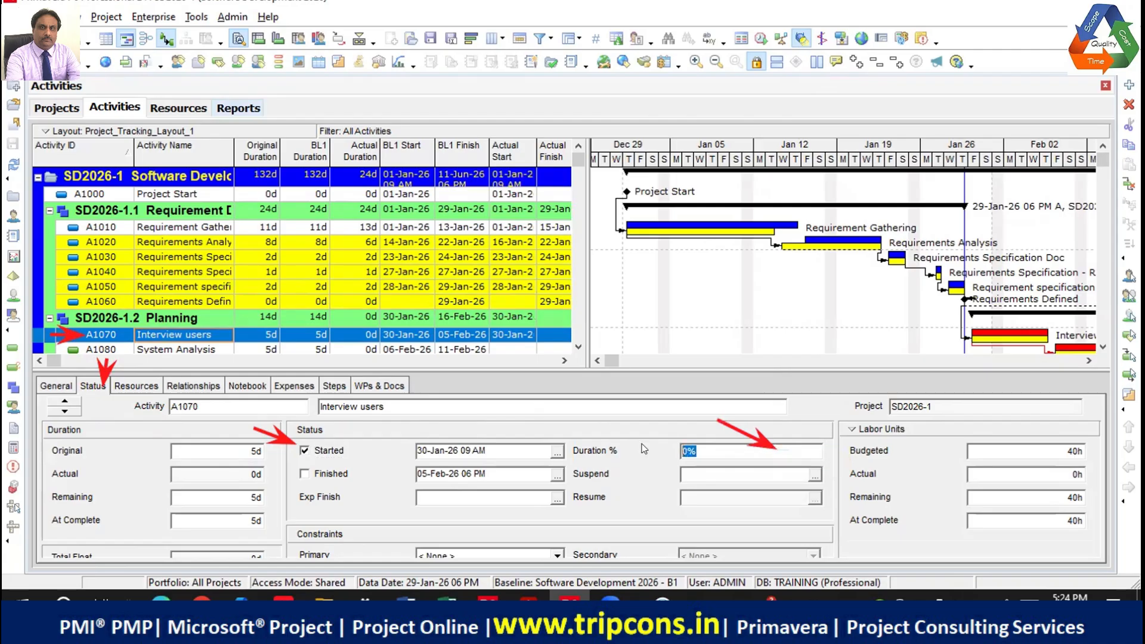
{"action": "type", "text": "50"}
{"action": "key", "text": "Return"}
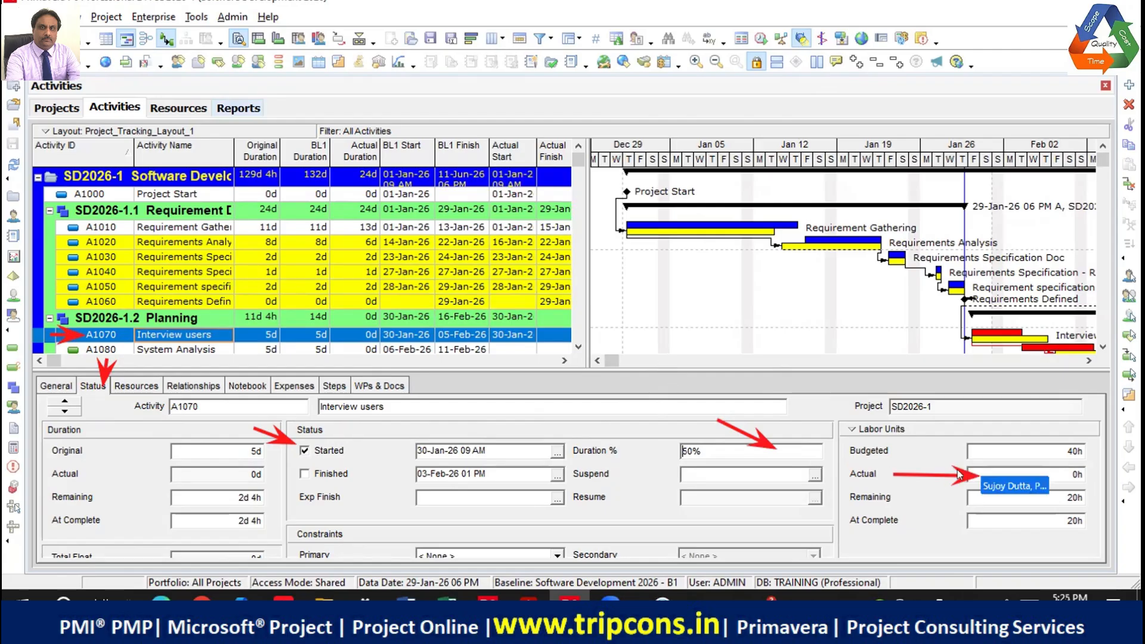
Step: Check the budgeted, actual and remaining labor units of Interview users against its Duration %
{"action": "left_click", "coordinate": [1014, 474]}
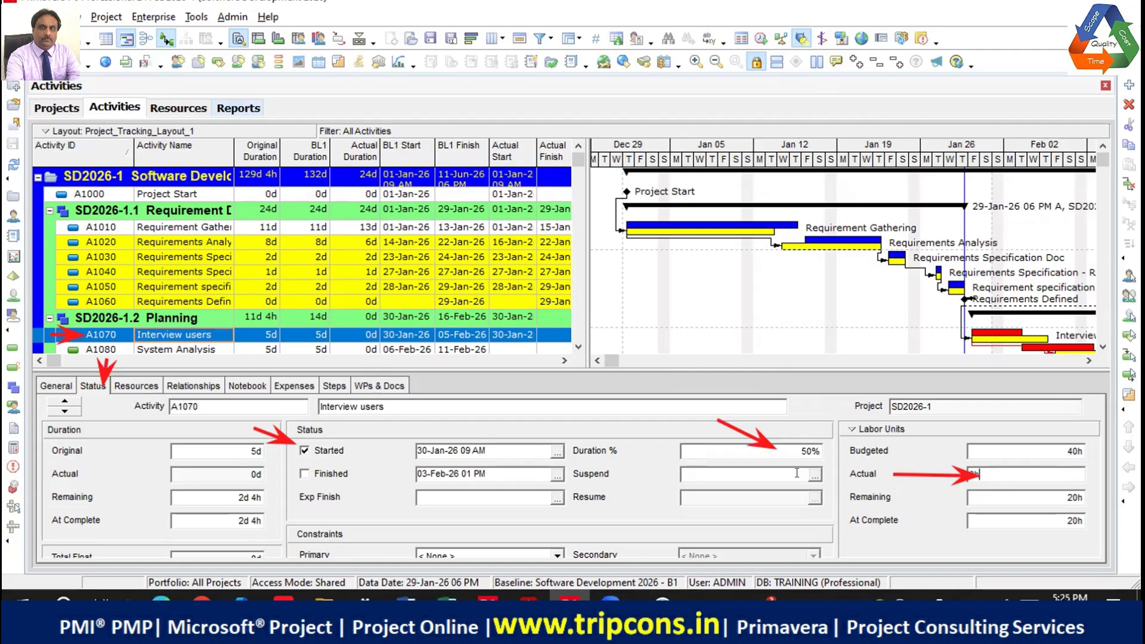
{"action": "left_click", "coordinate": [998, 450]}
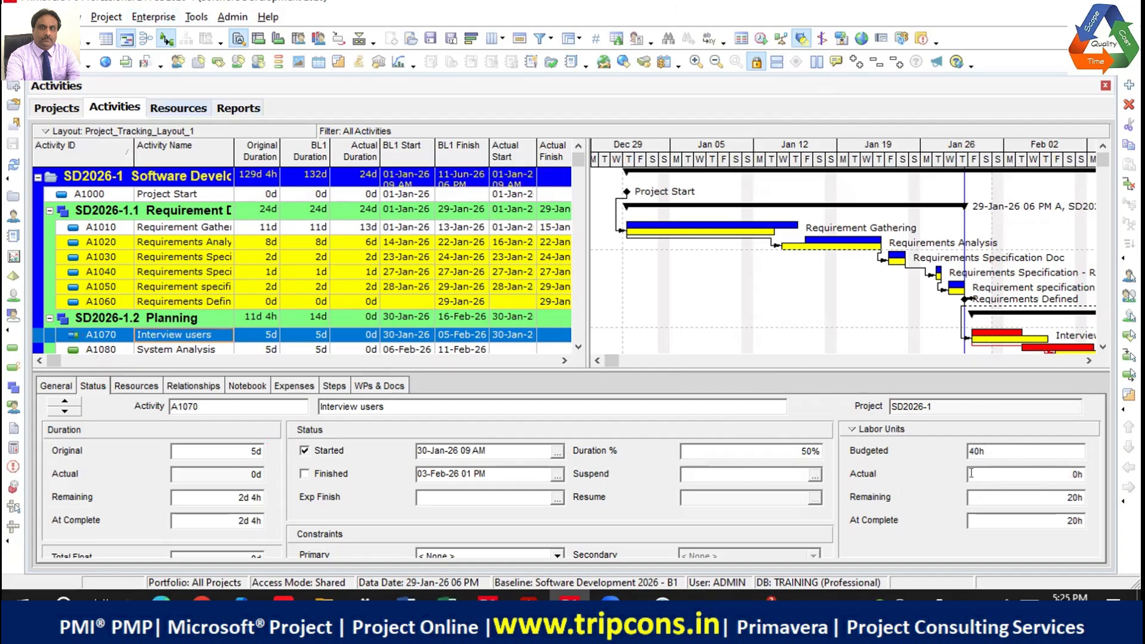
{"action": "left_click", "coordinate": [995, 476]}
{"action": "left_click", "coordinate": [993, 494]}
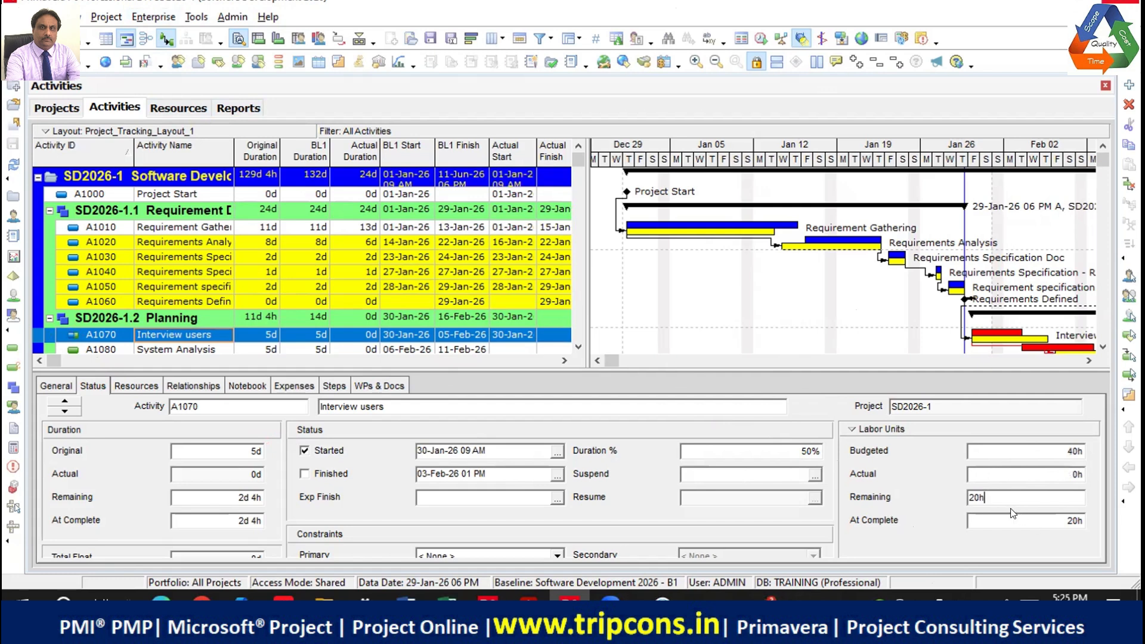
{"action": "left_click", "coordinate": [777, 451]}
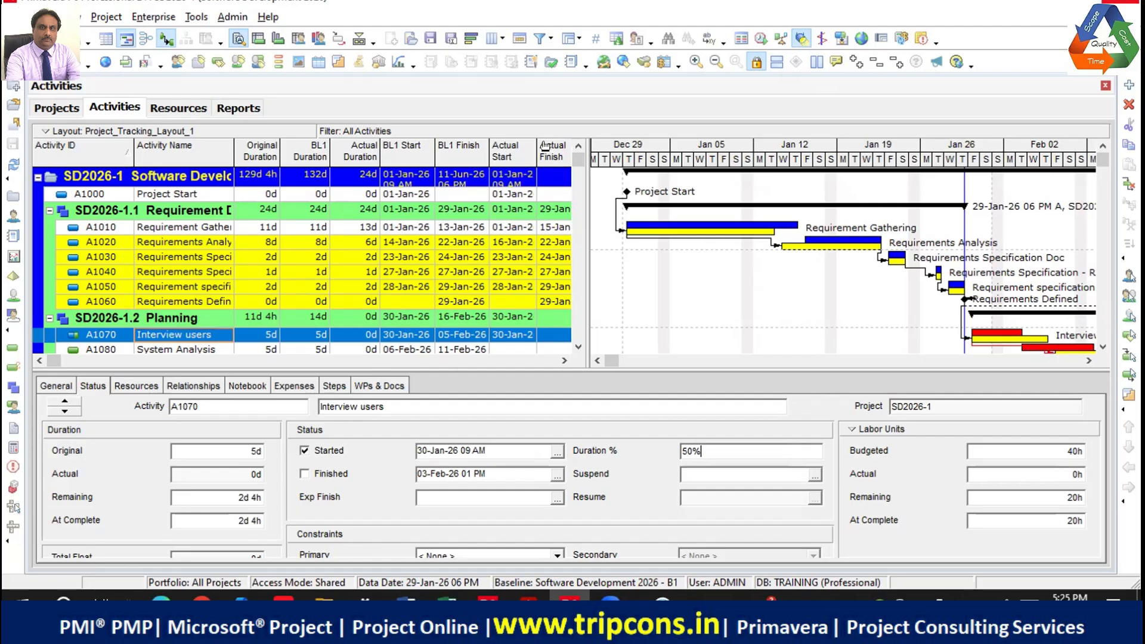
Step: Set the user preferences to omit the hours sub-unit from durations and not show the time in dates
{"action": "left_click", "coordinate": [636, 39]}
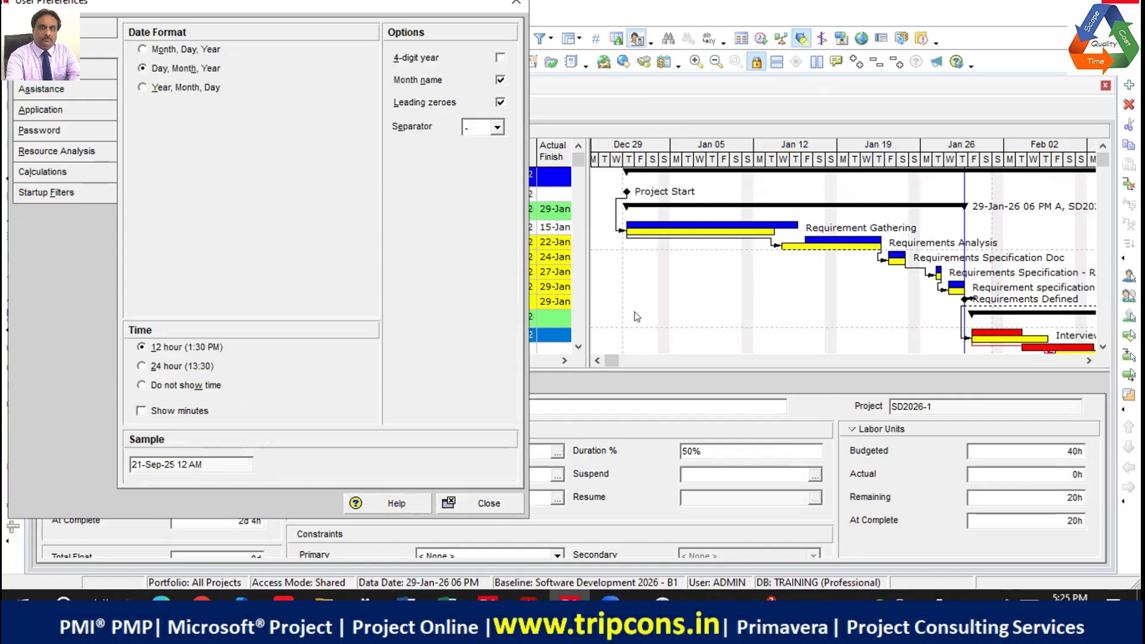
{"action": "left_click", "coordinate": [86, 35]}
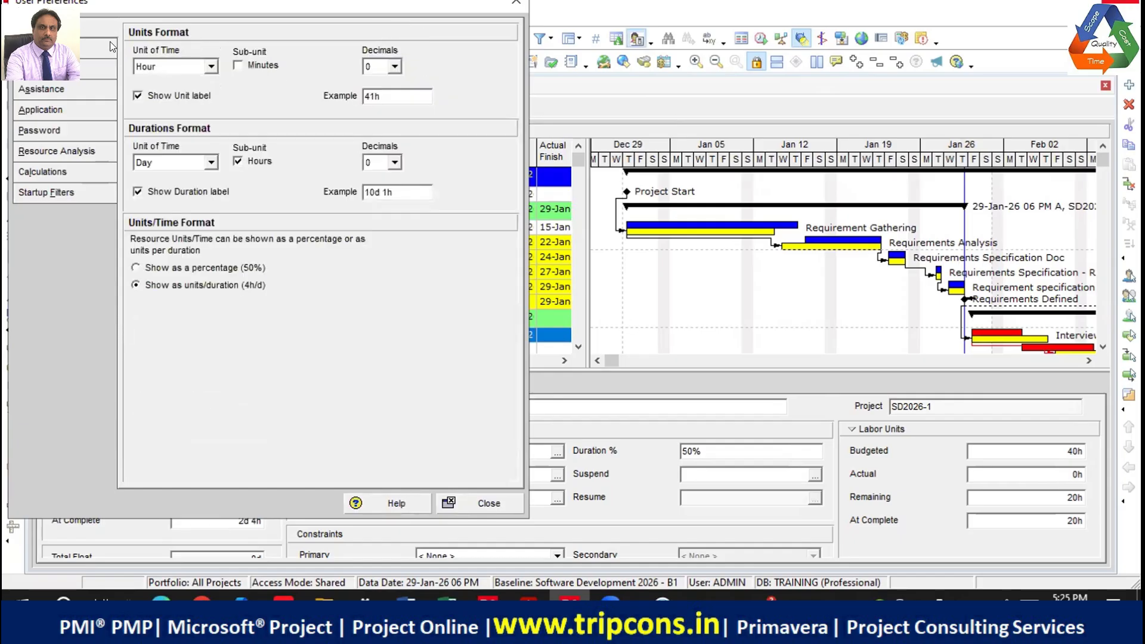
{"action": "left_click", "coordinate": [245, 161]}
{"action": "left_click", "coordinate": [60, 48]}
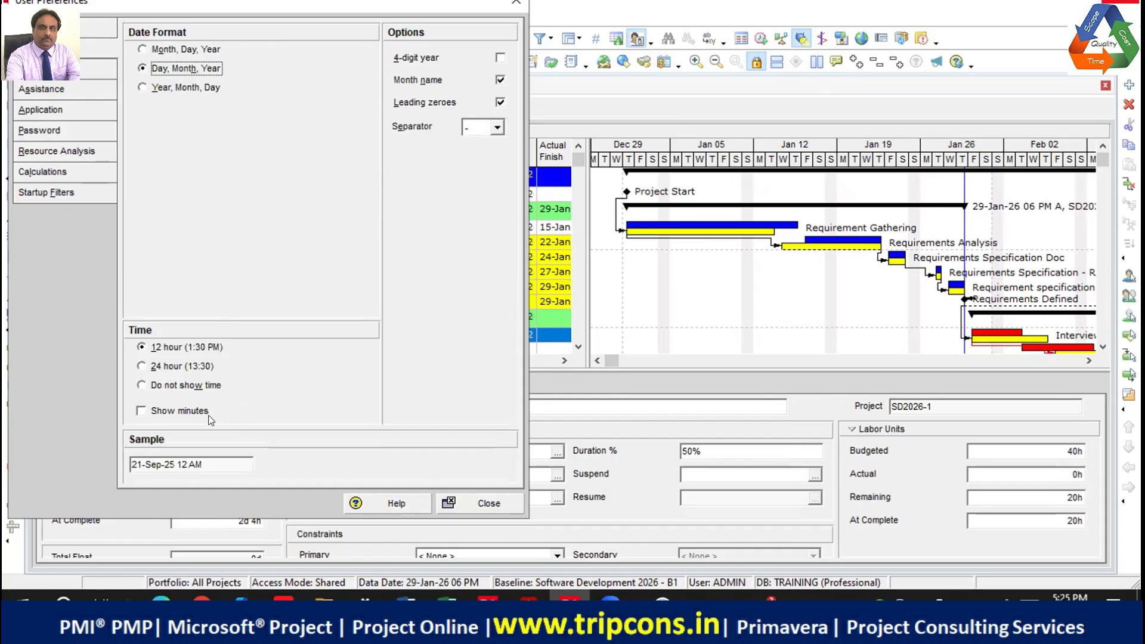
{"action": "left_click", "coordinate": [185, 385]}
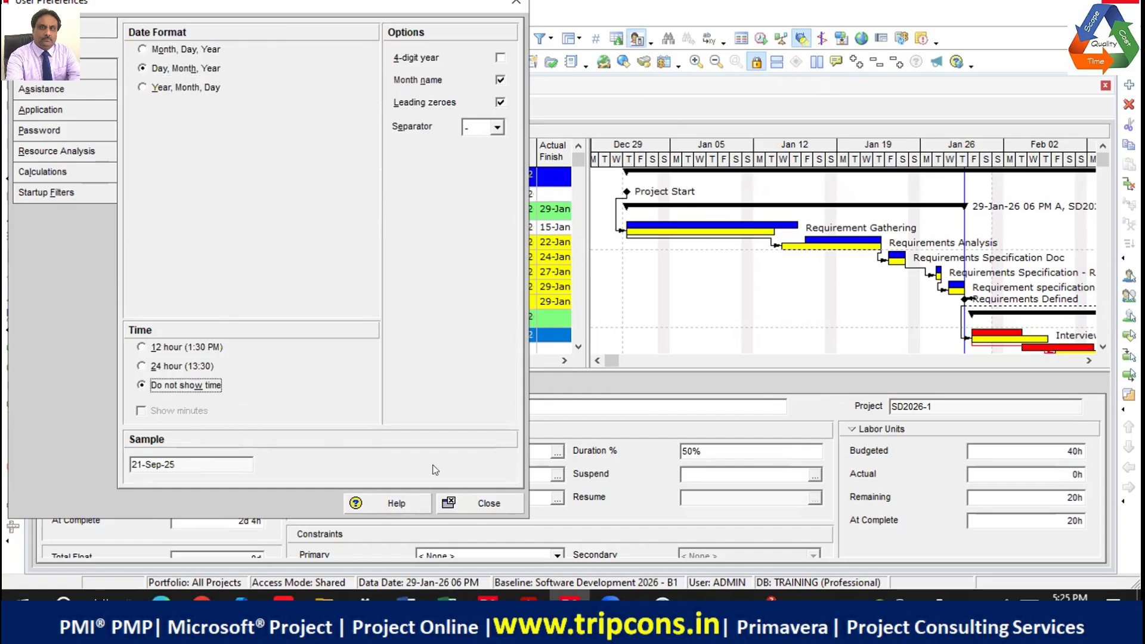
{"action": "left_click", "coordinate": [480, 503]}
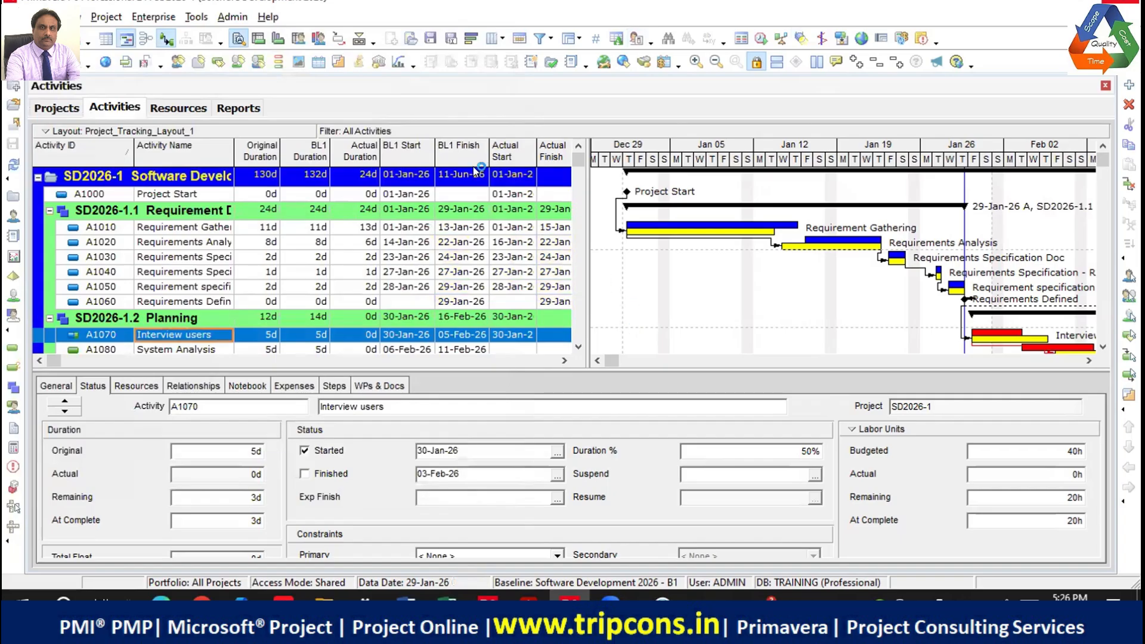
Step: Run AC-02 Activity Costs (detailed) to its existing HTML file with the updated progress, and review its cost columns across the page
{"action": "left_click", "coordinate": [241, 109]}
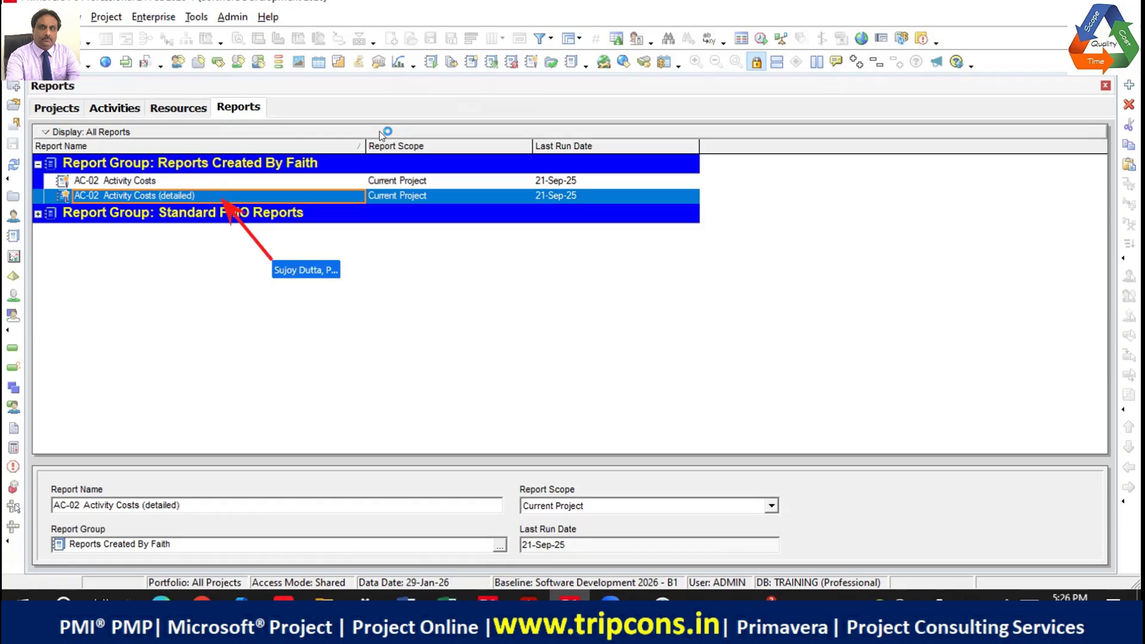
{"action": "right_click", "coordinate": [323, 197]}
{"action": "mouse_move", "coordinate": [412, 208]}
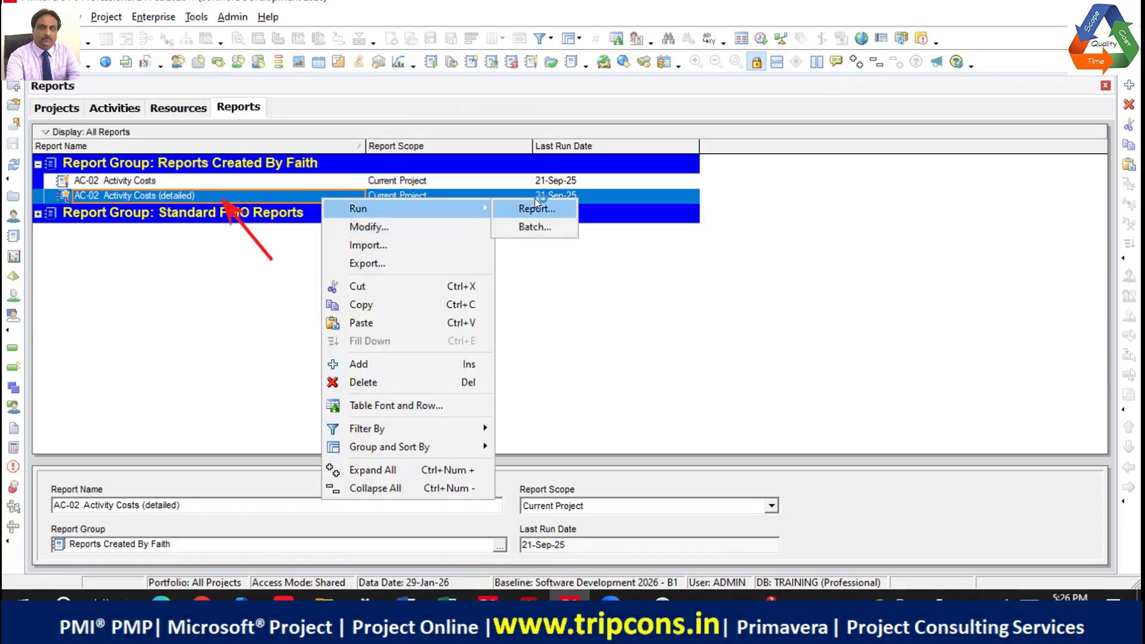
{"action": "left_click", "coordinate": [537, 205]}
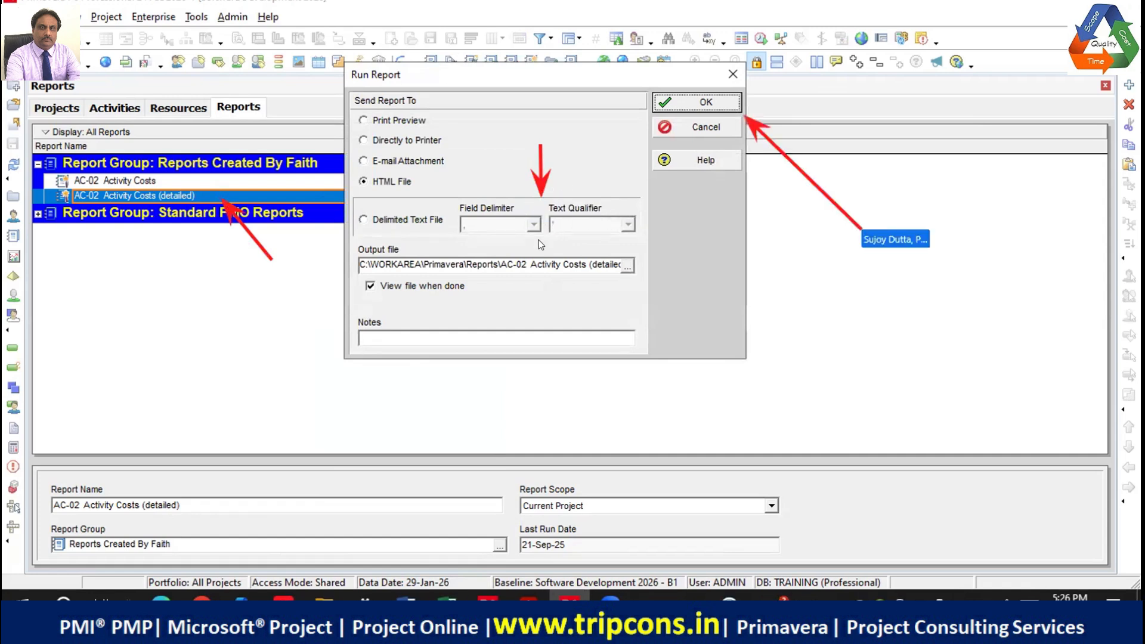
{"action": "left_click", "coordinate": [698, 103]}
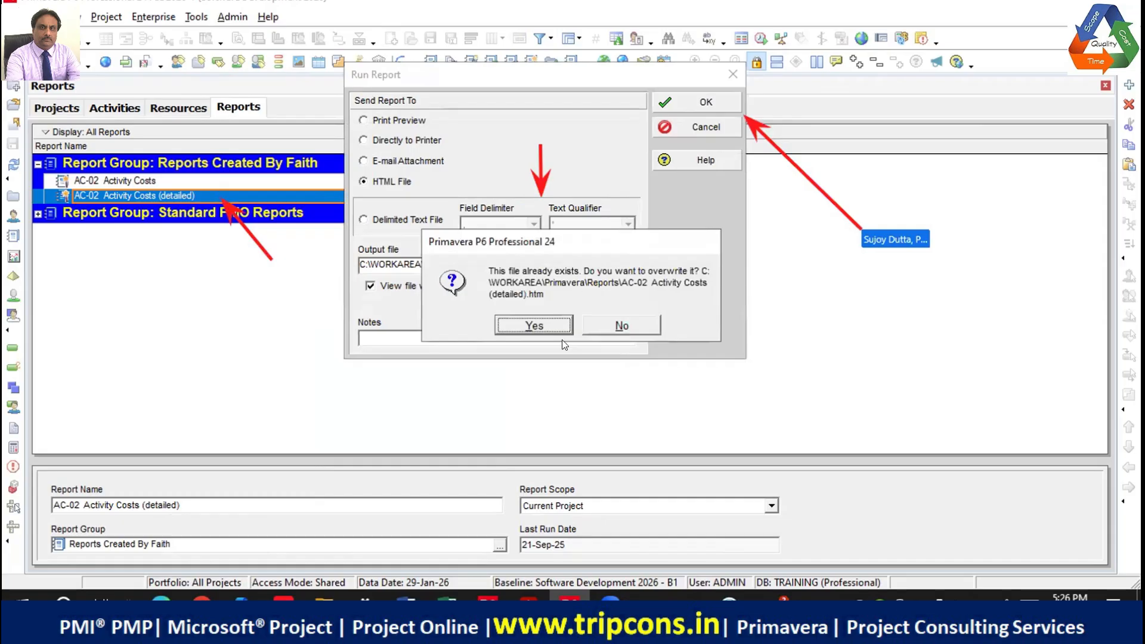
{"action": "left_click", "coordinate": [536, 326]}
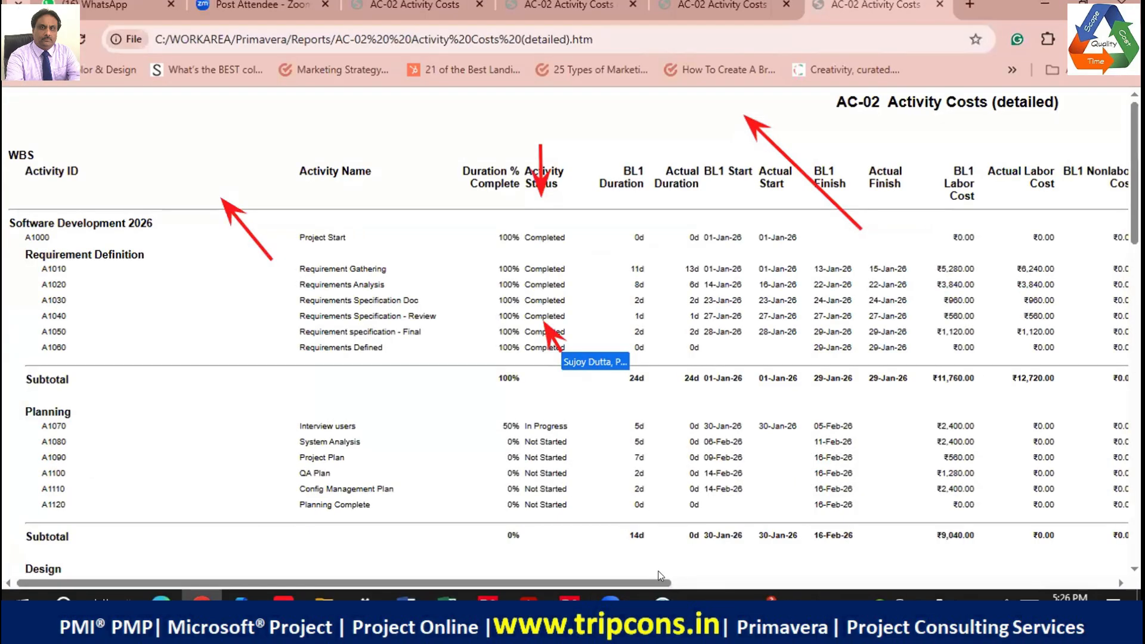
{"action": "mouse_move", "coordinate": [659, 573]}
{"action": "left_mouse_down"}
{"action": "mouse_move", "coordinate": [725, 575]}
{"action": "mouse_move", "coordinate": [831, 550]}
{"action": "mouse_move", "coordinate": [841, 537]}
{"action": "mouse_move", "coordinate": [1116, 516]}
{"action": "left_mouse_up"}
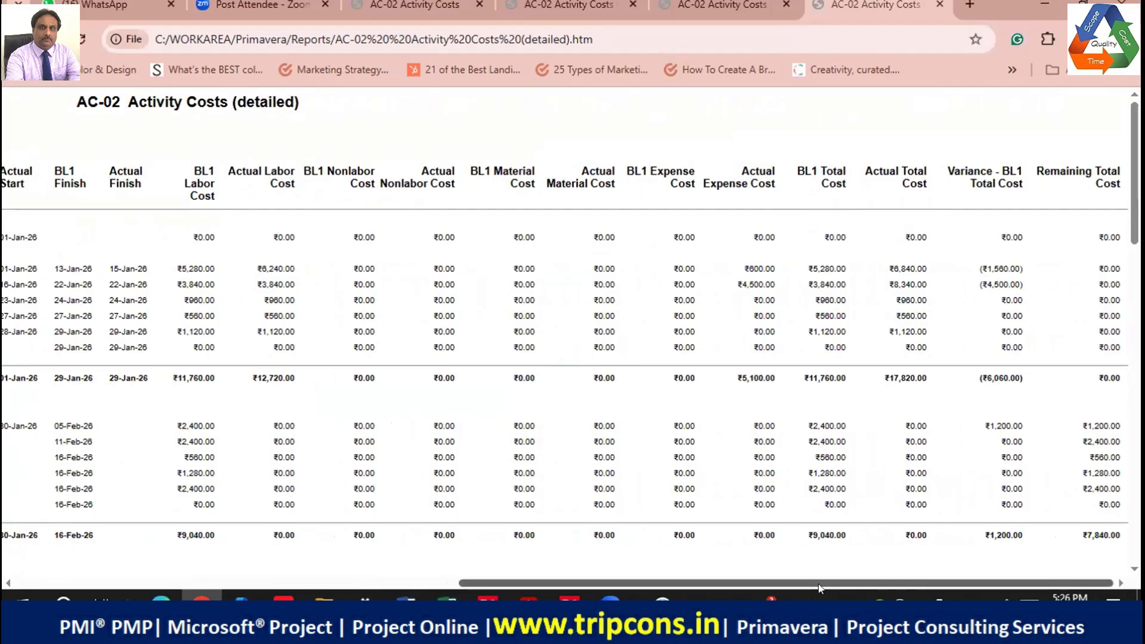
Step: Set the actual regular units of the System Analyst resource on activity A1070 Interview users to 20h
{"action": "key", "text": "F11"}
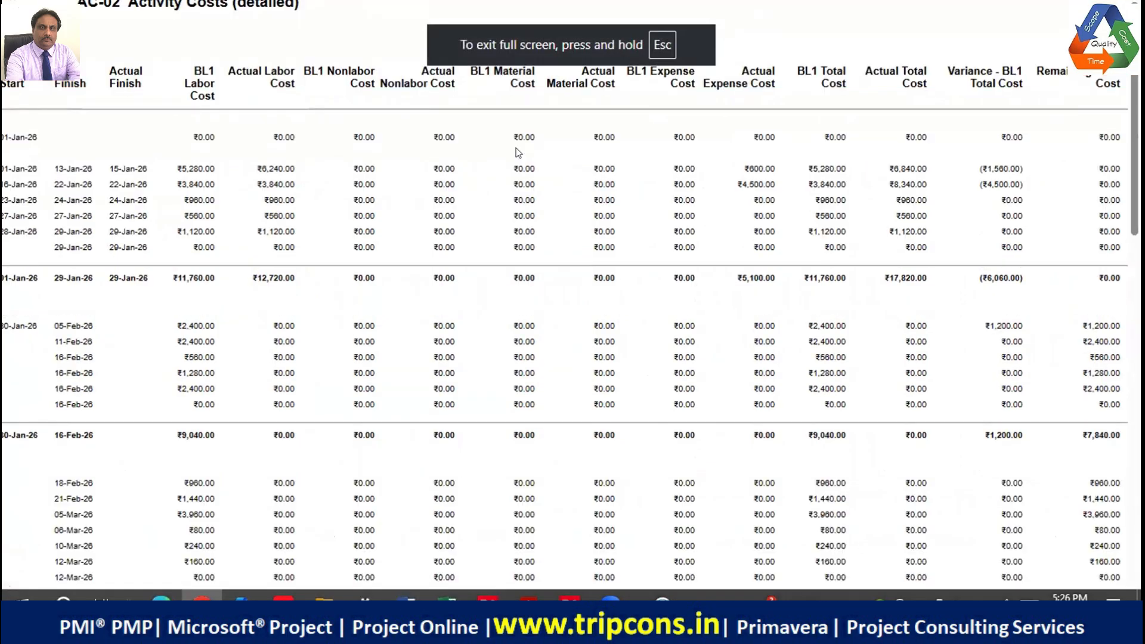
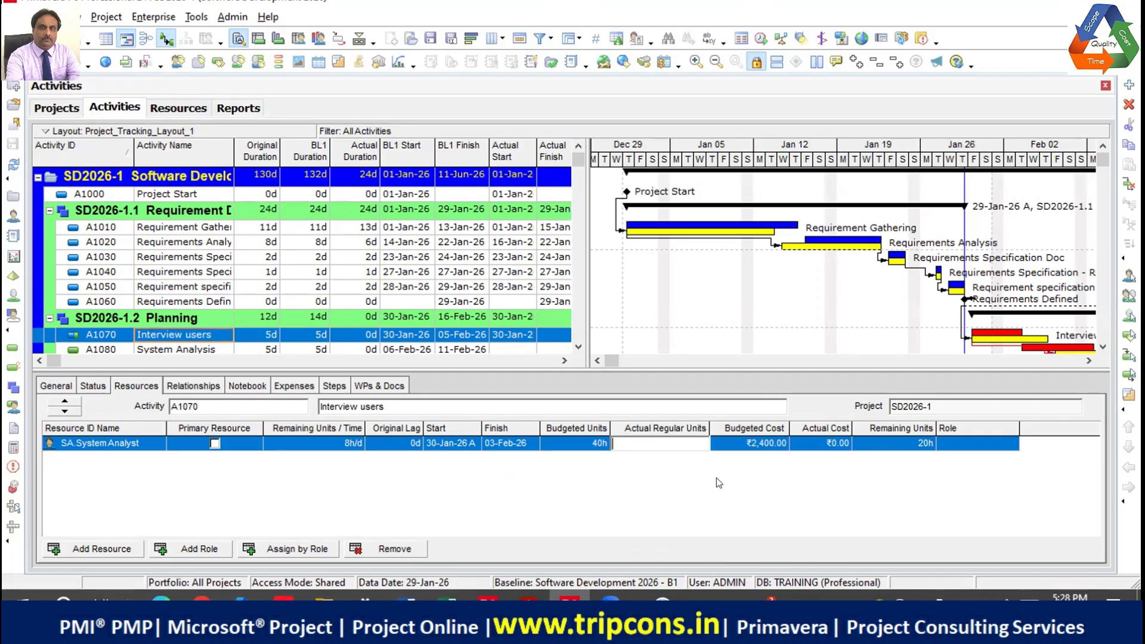
{"action": "type", "text": "20h"}
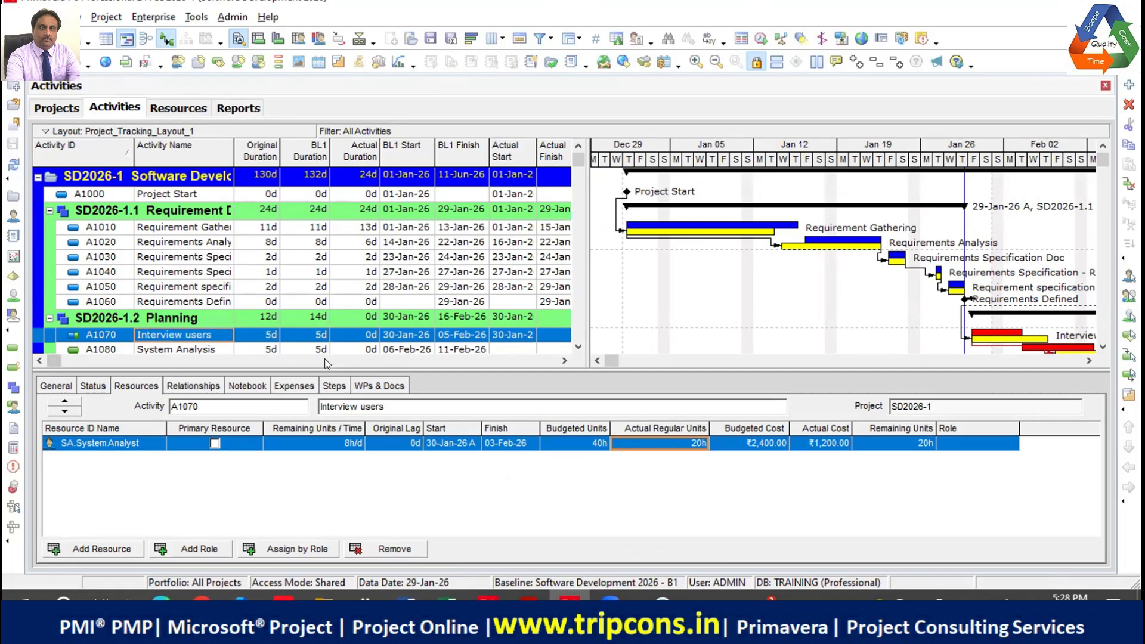
Step: Run AC-02 Activity Costs (detailed) again as an HTML file, overwriting the existing output file
{"action": "left_click", "coordinate": [239, 108]}
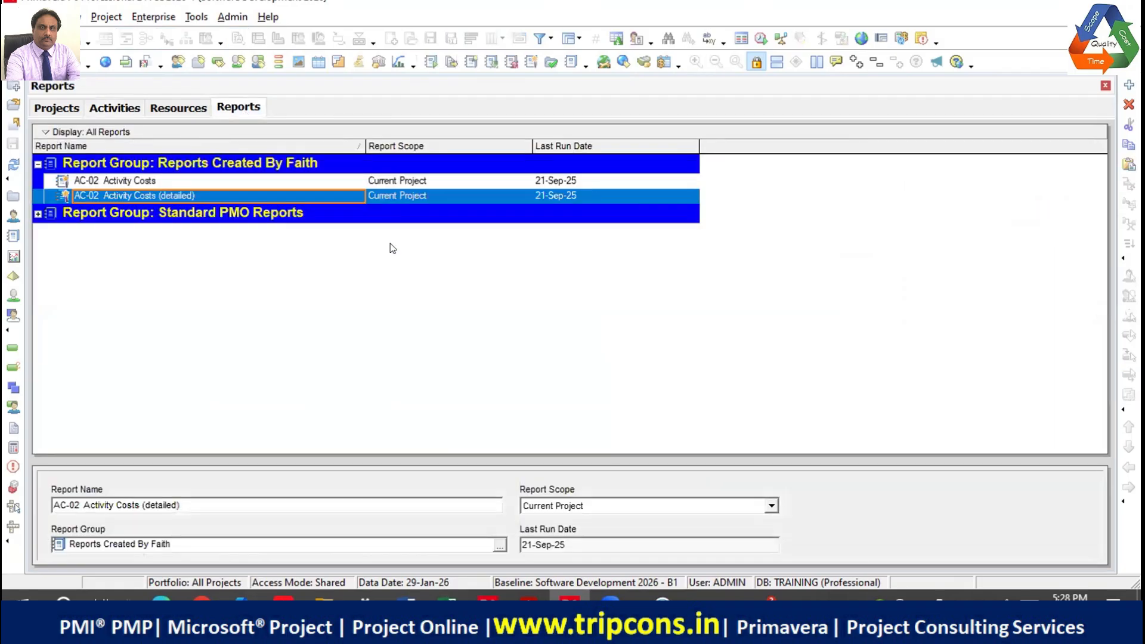
{"action": "right_click", "coordinate": [330, 195]}
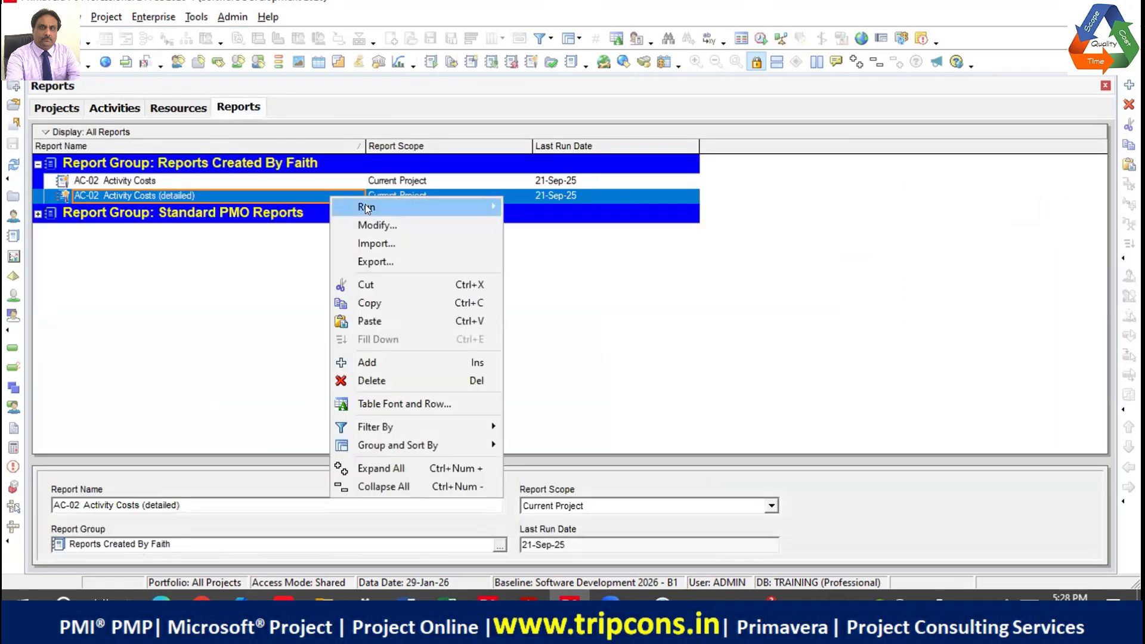
{"action": "mouse_move", "coordinate": [366, 204]}
{"action": "left_click", "coordinate": [551, 206]}
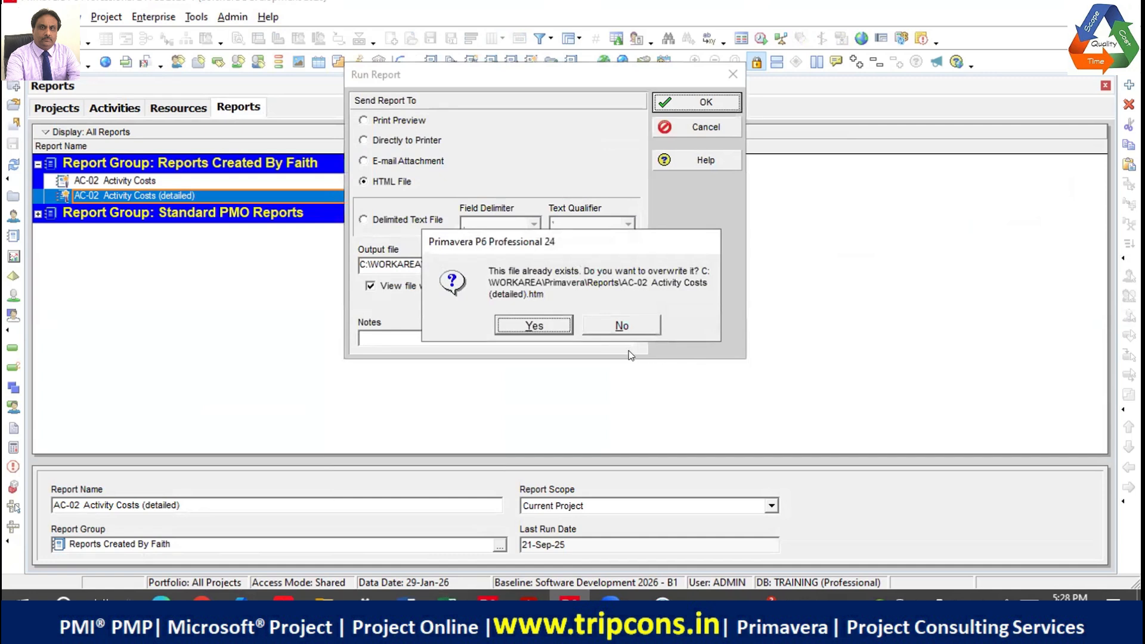
{"action": "left_click", "coordinate": [540, 327]}
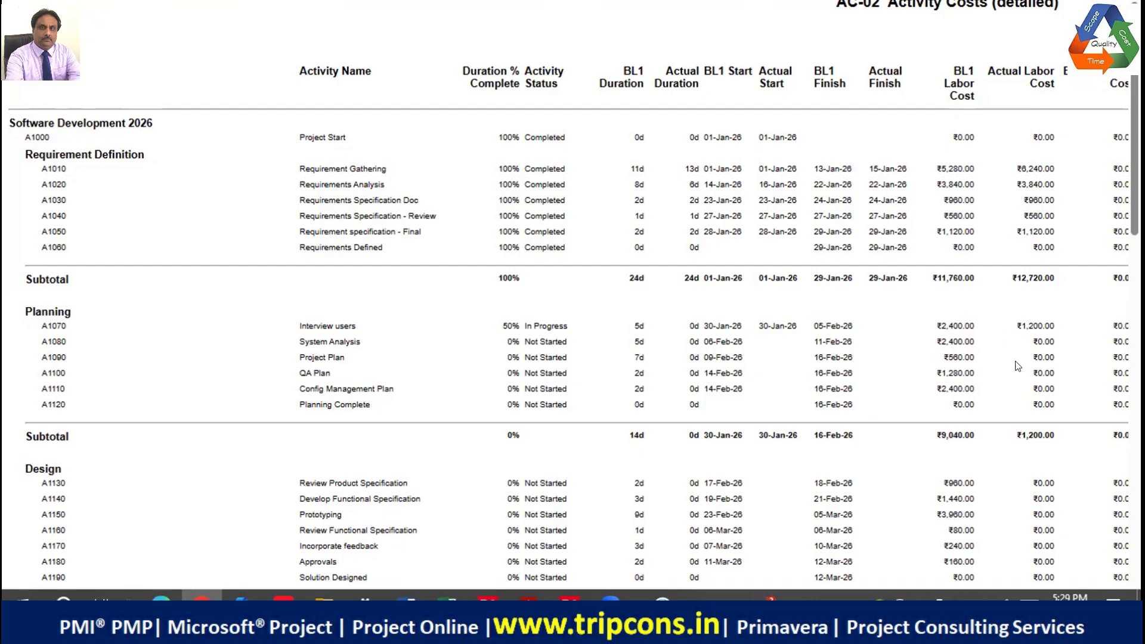
Step: Review the rerun report's progress, baseline, actual, variance and remaining cost columns, comparing Interview users with the completed activities
{"action": "scroll", "coordinate": [866, 316], "scroll_direction": "down", "scroll_amount": 3}
{"action": "scroll", "coordinate": [756, 257], "scroll_direction": "up", "scroll_amount": 3}
{"action": "left_click_drag", "start_coordinate": [1015, 158], "coordinate": [882, 141]}
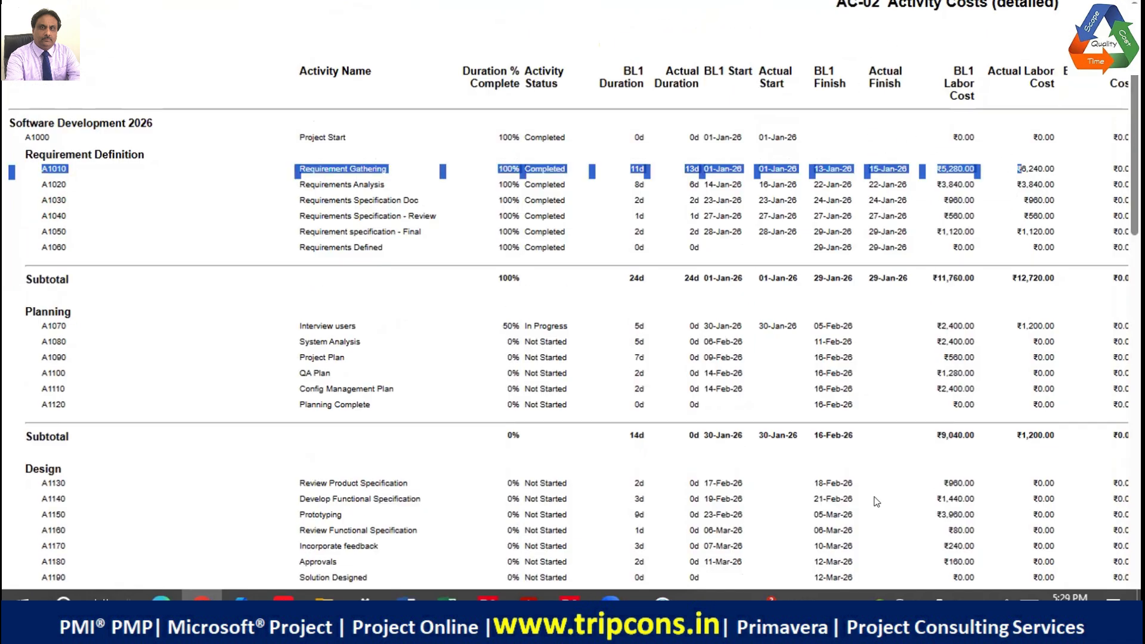
{"action": "left_click_drag", "start_coordinate": [874, 499], "coordinate": [732, 499]}
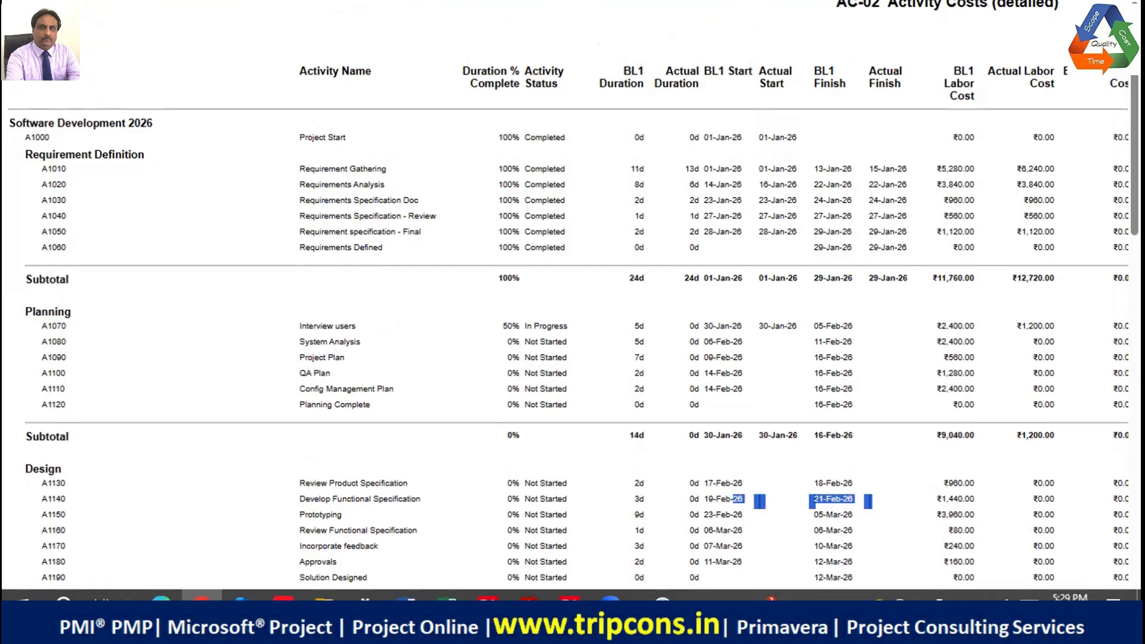
{"action": "key", "text": "F11"}
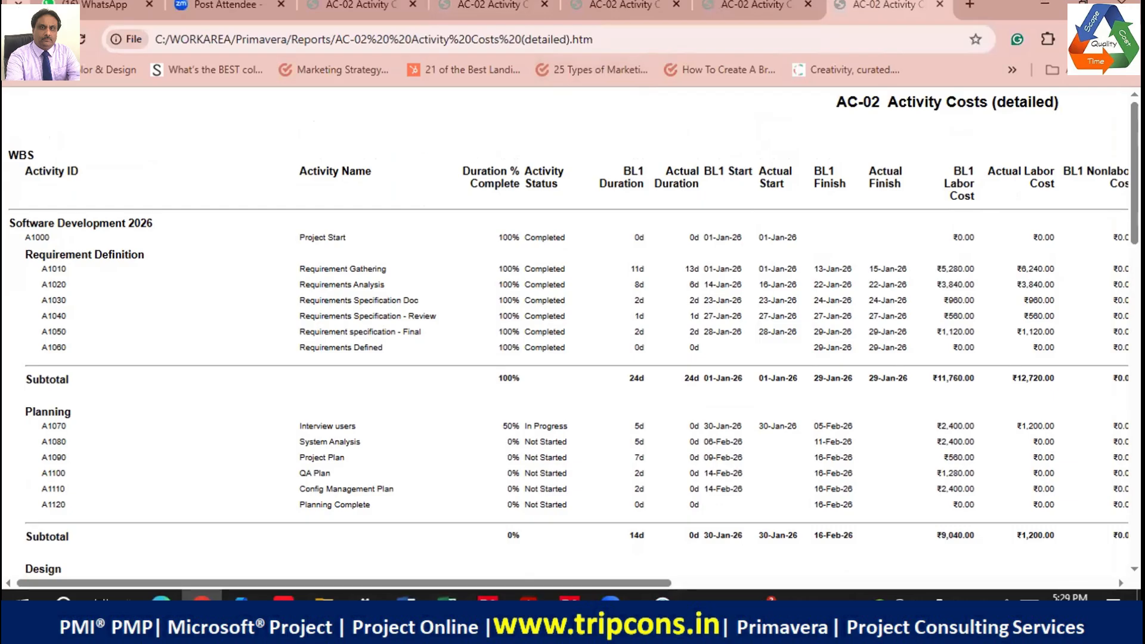
{"action": "left_click_drag", "start_coordinate": [626, 583], "coordinate": [1070, 584]}
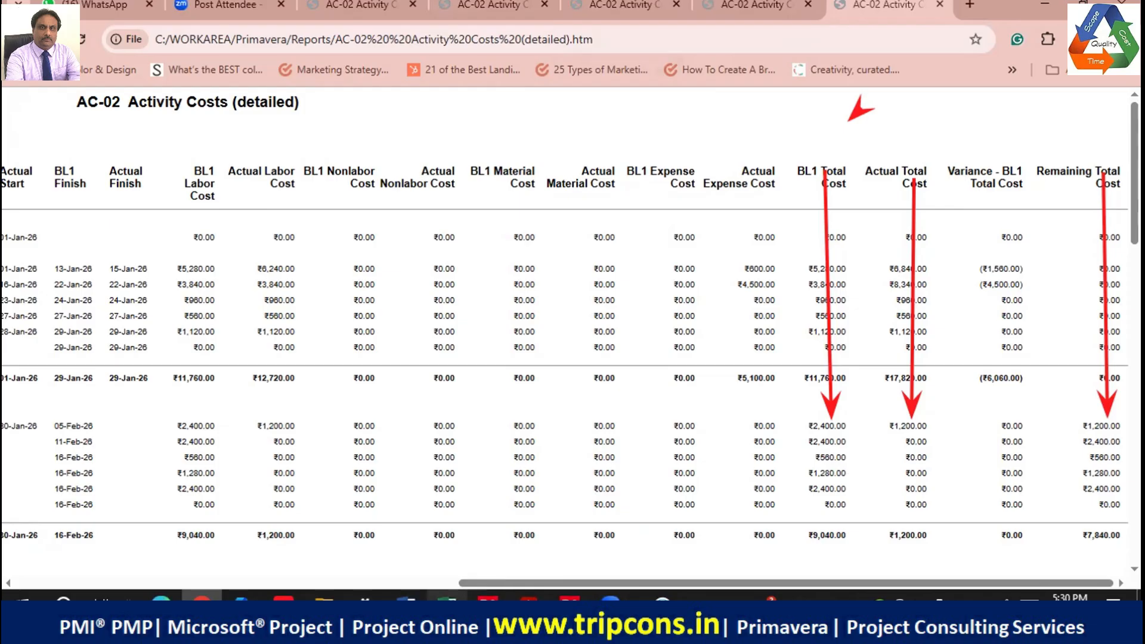
Step: Switch to the Primavera_Notes workbook in Excel, review the overtime cost notes on the Resources Capacity sheet, and minimize it
{"action": "left_click", "coordinate": [447, 597]}
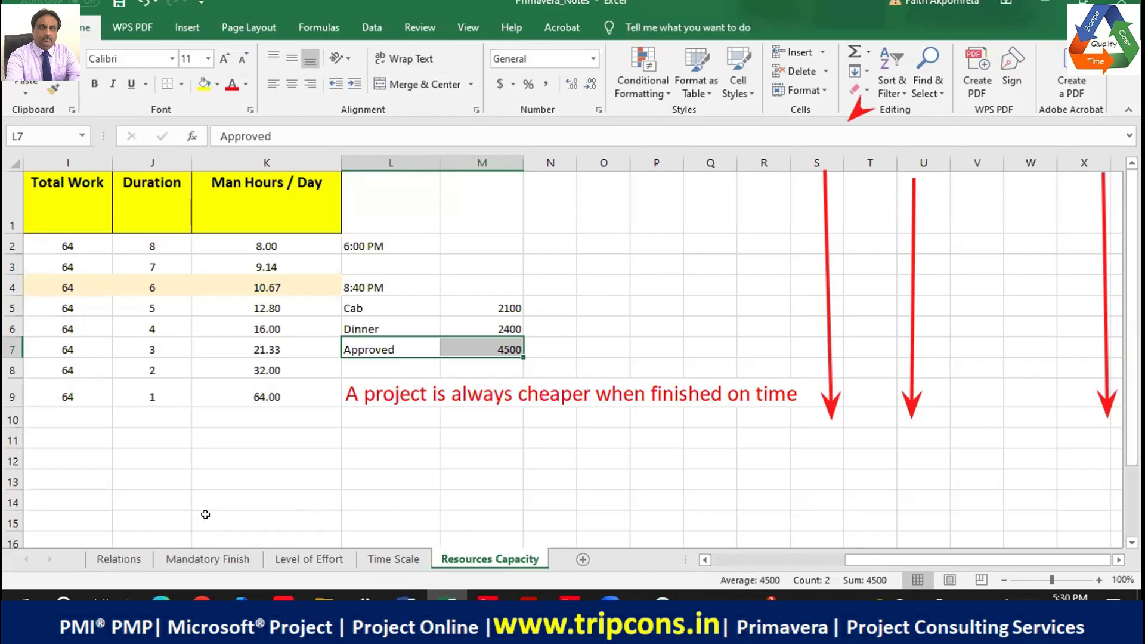
{"action": "scroll", "coordinate": [434, 516], "scroll_direction": "down", "scroll_amount": 1}
{"action": "scroll", "coordinate": [433, 516], "scroll_direction": "up", "scroll_amount": 1}
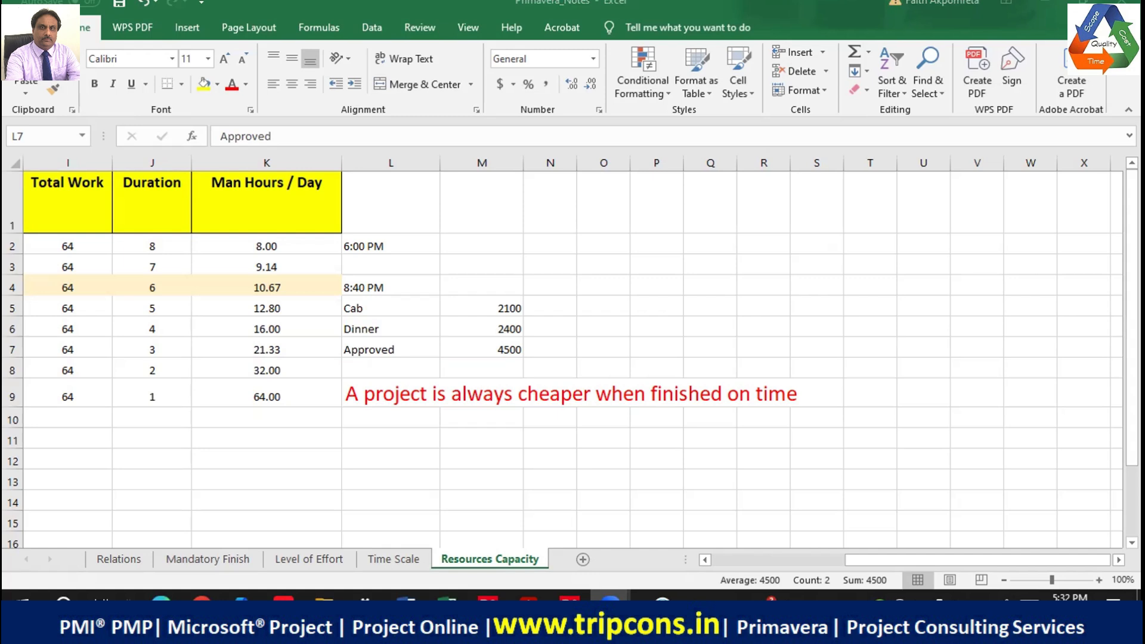
{"action": "left_click", "coordinate": [1039, 7]}
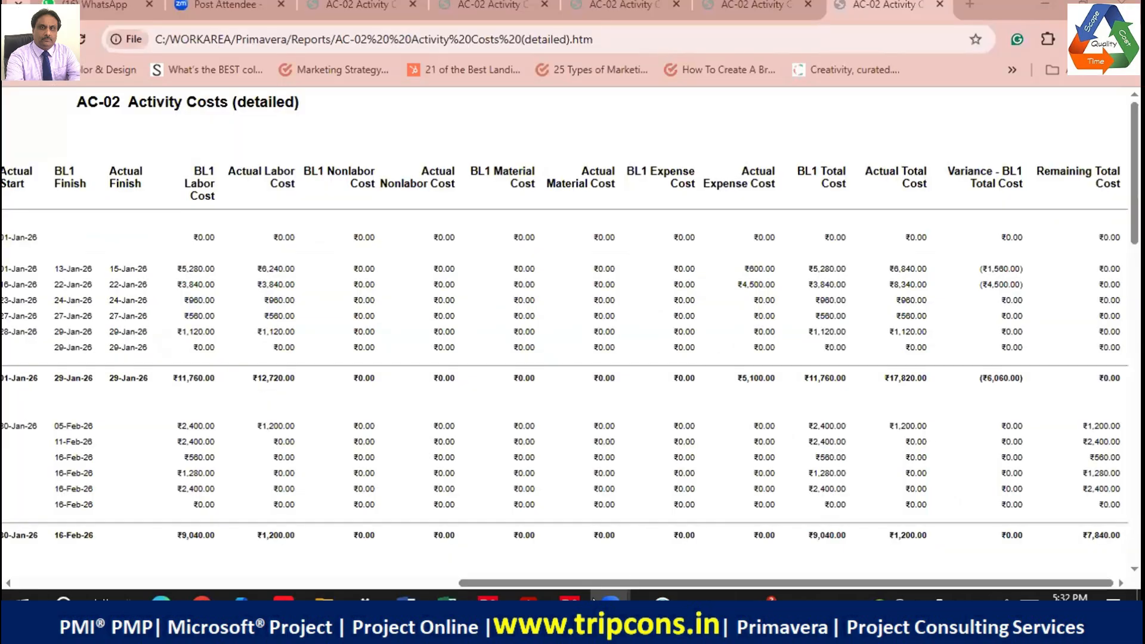
Step: Switch back to Primavera P6 and open the project's activities
{"action": "mouse_move", "coordinate": [569, 598]}
{"action": "left_click", "coordinate": [639, 495]}
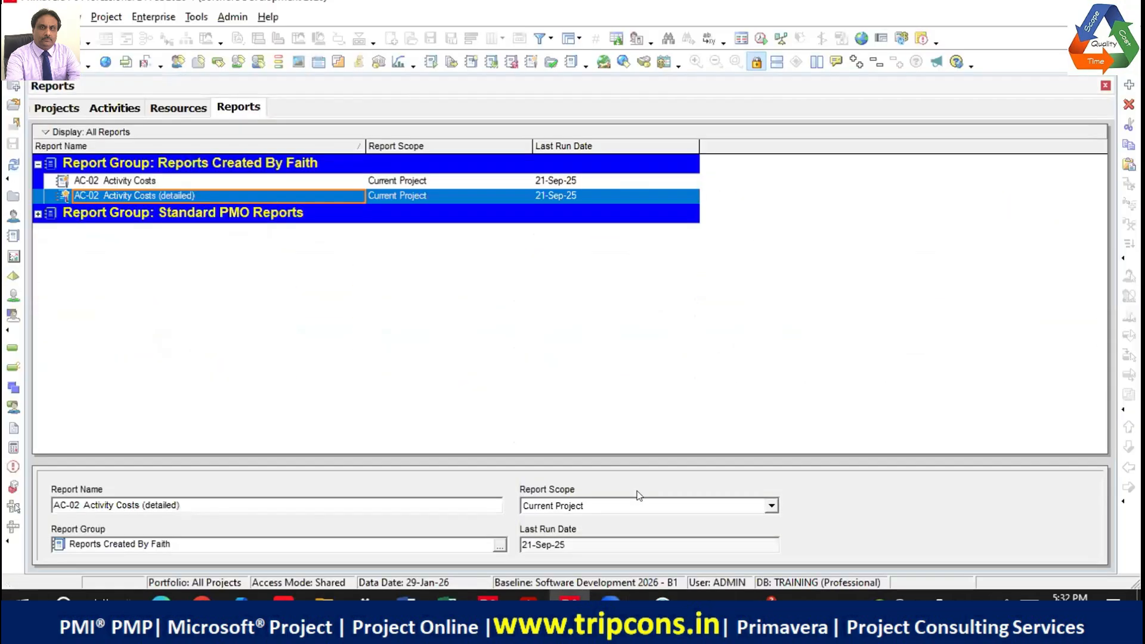
{"action": "left_click", "coordinate": [115, 108]}
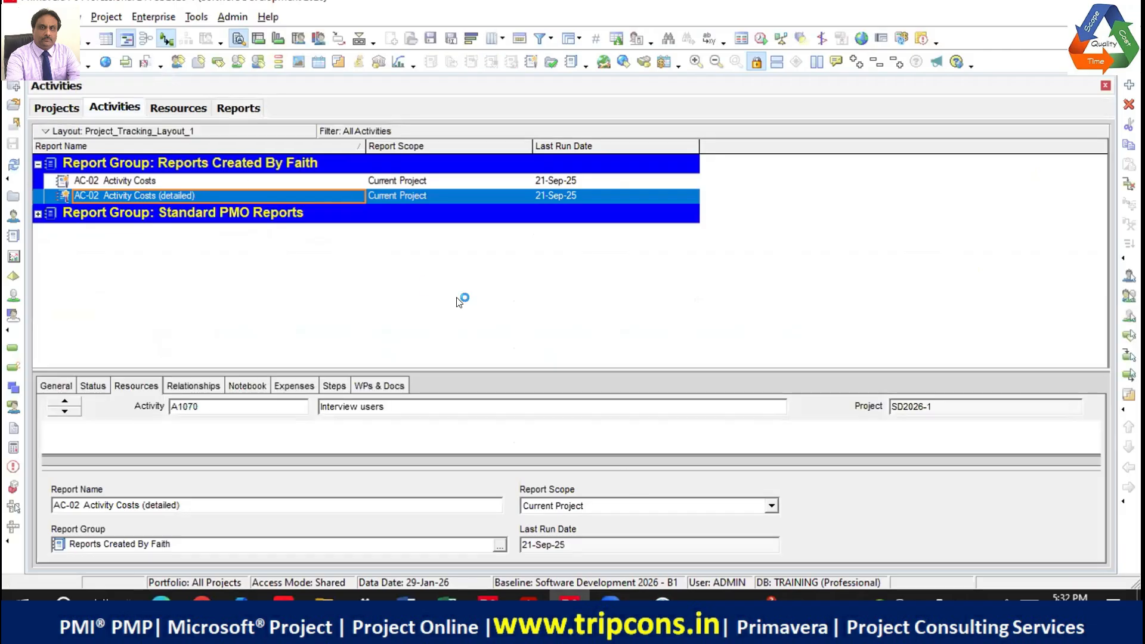